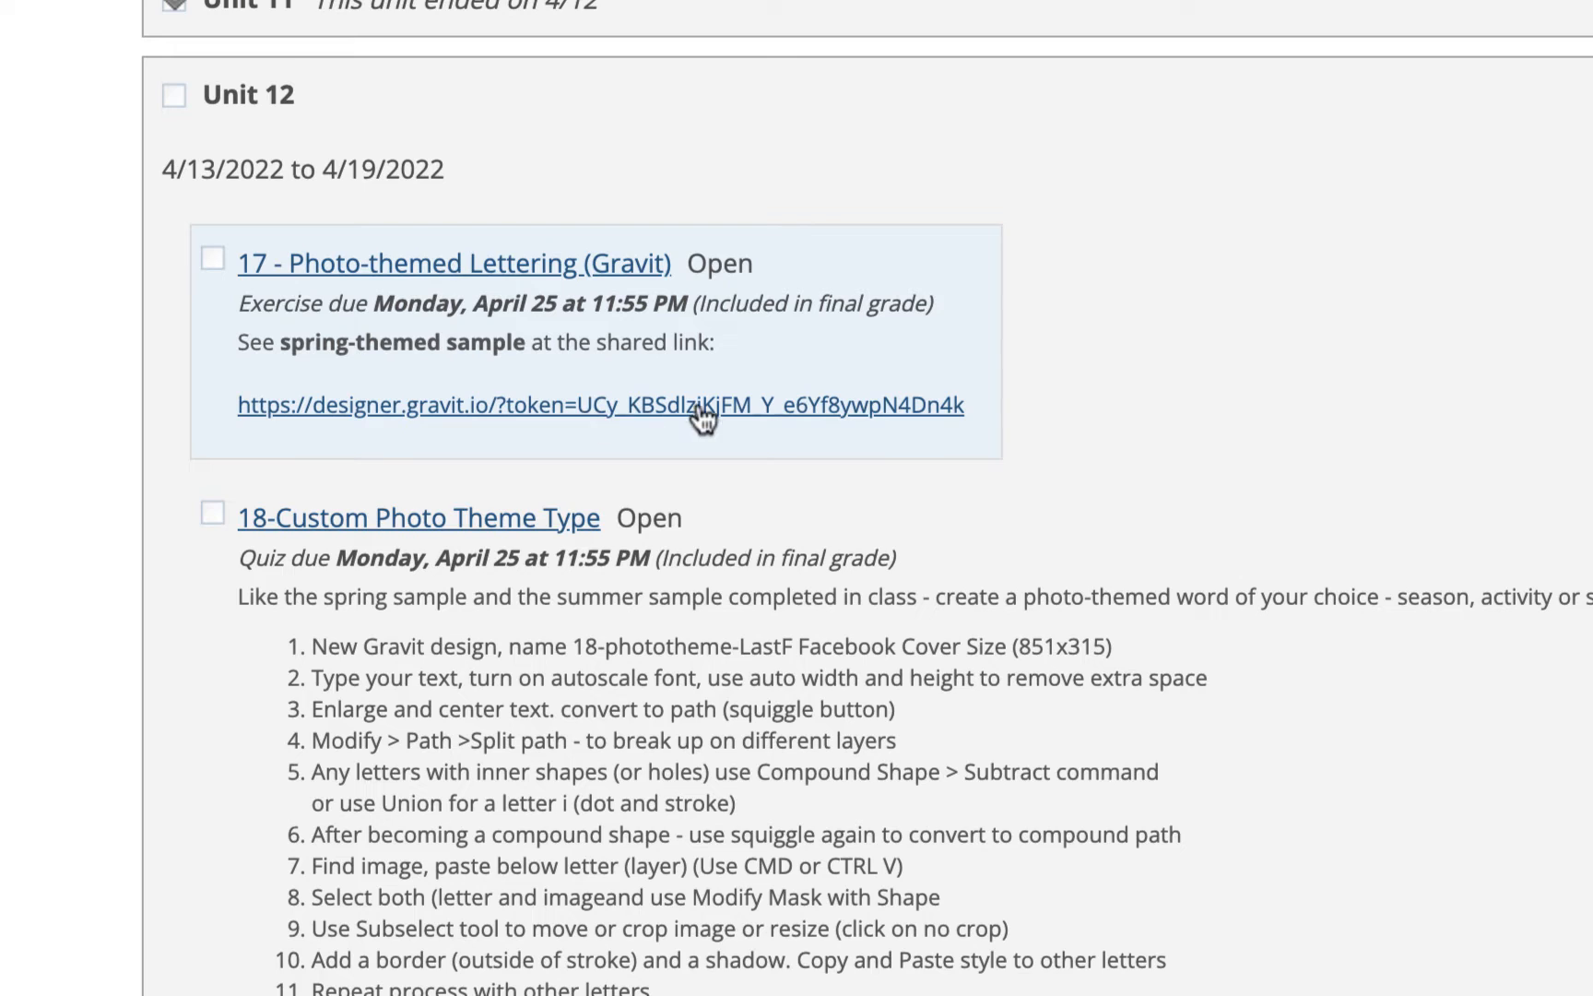
Step: Open the shared photo-themed lettering sample from the coursework page, then create a new design at Facebook Cover size (851x315 px)
click(705, 405)
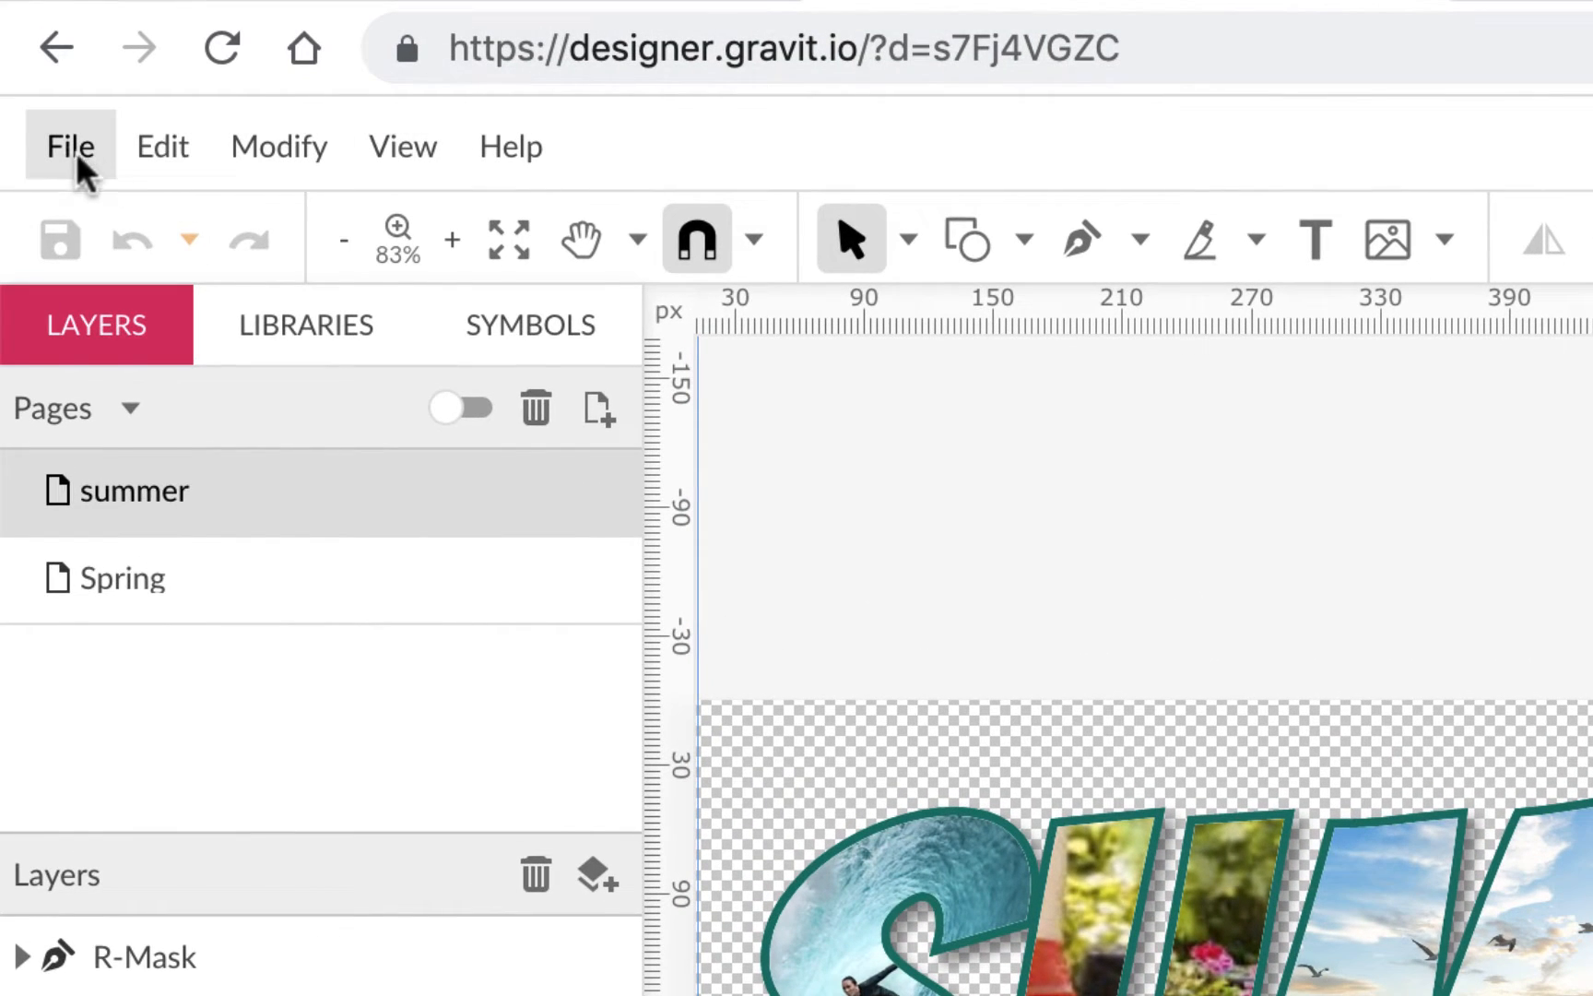
click(77, 164)
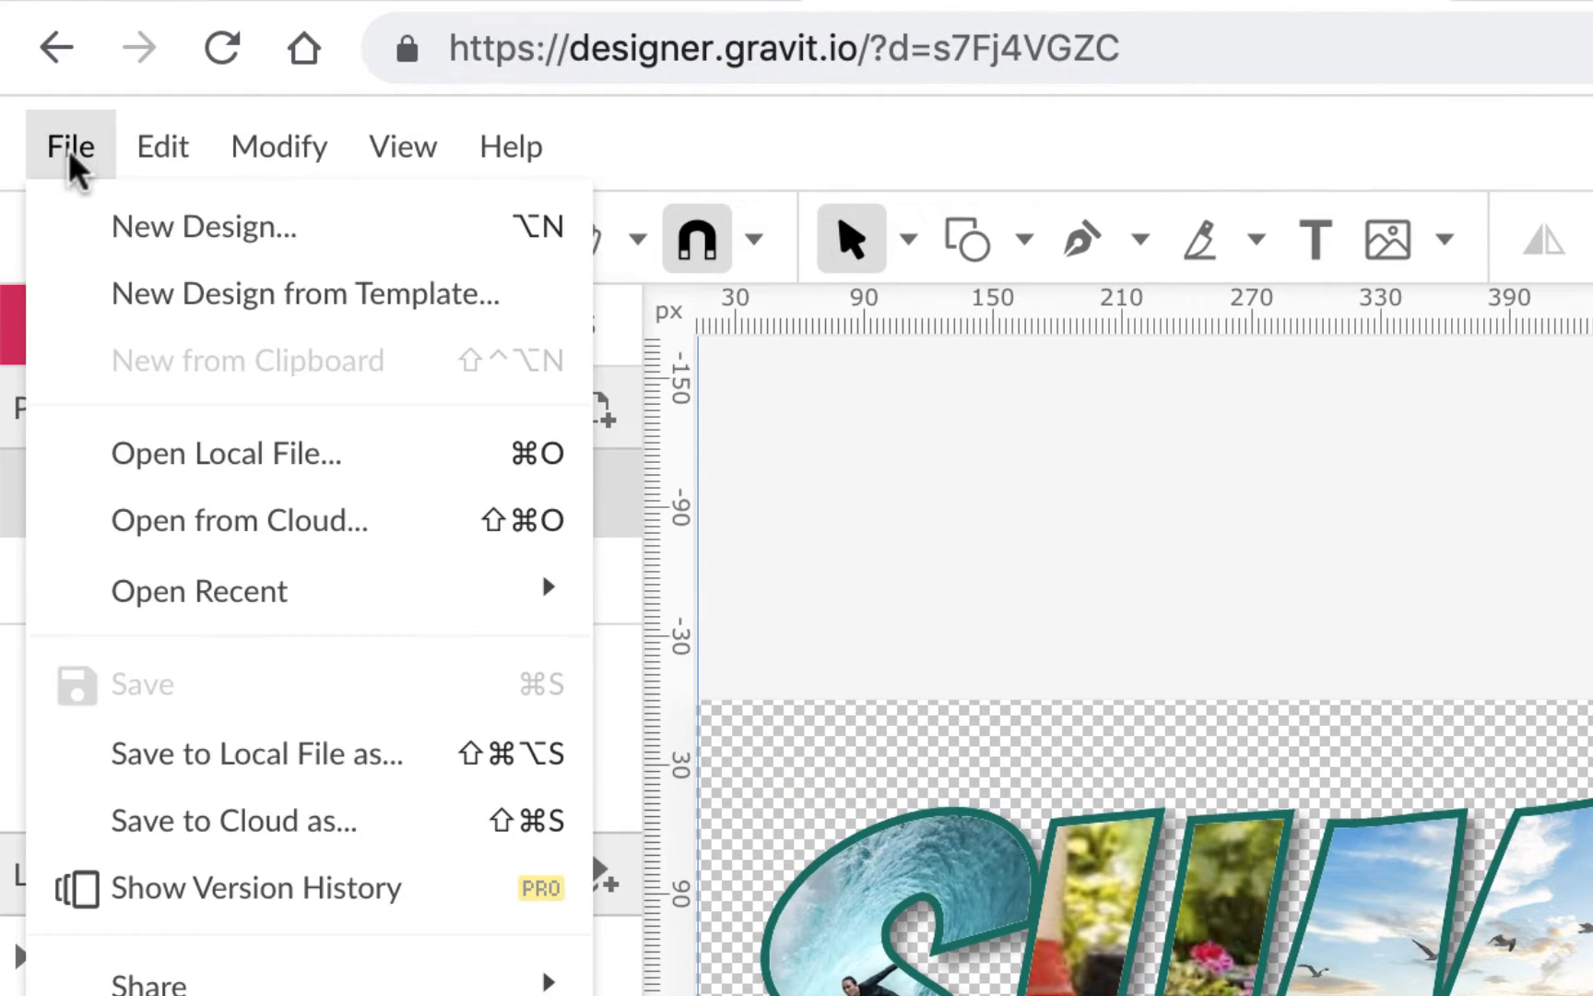
click(92, 233)
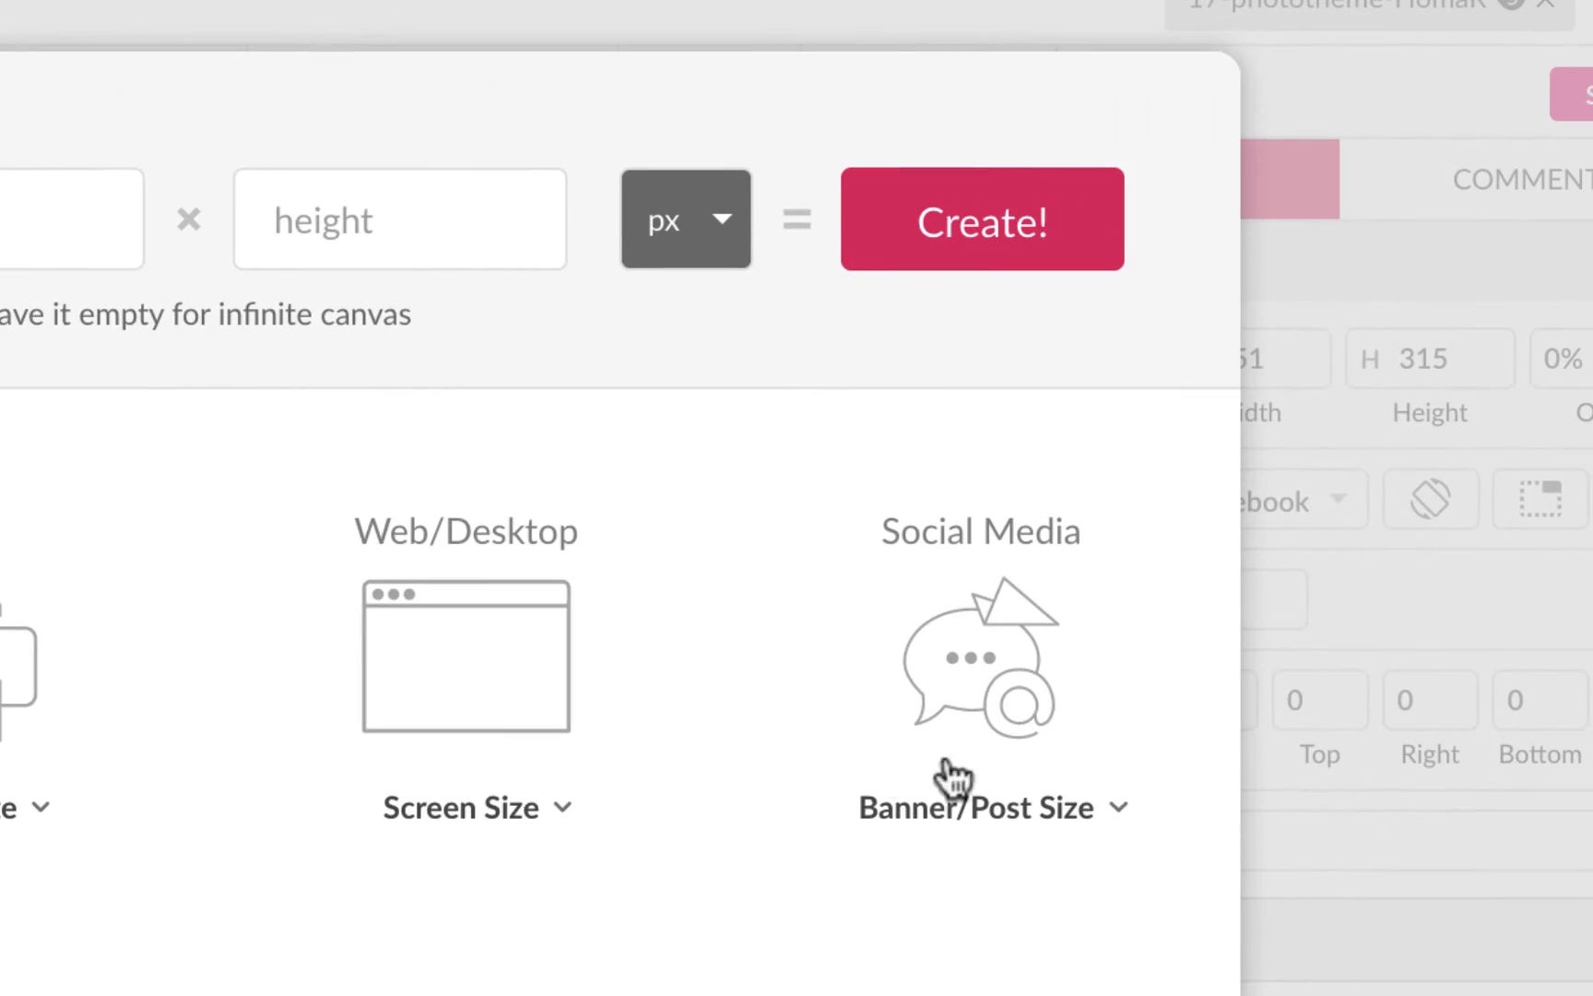
click(1113, 812)
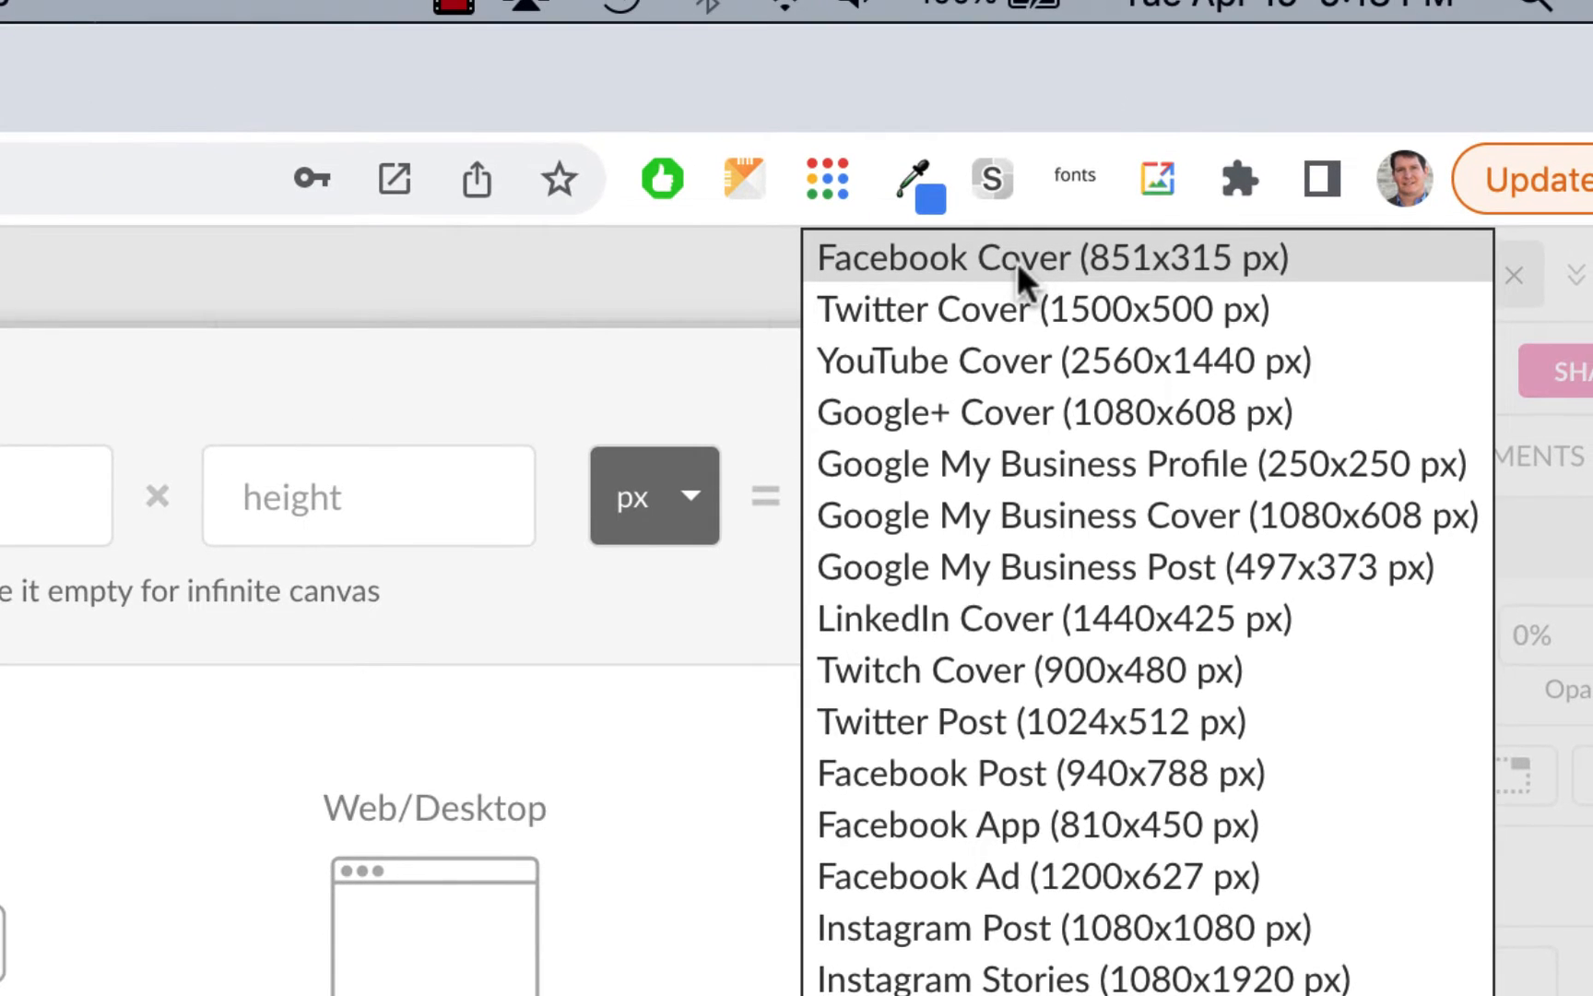
click(1017, 262)
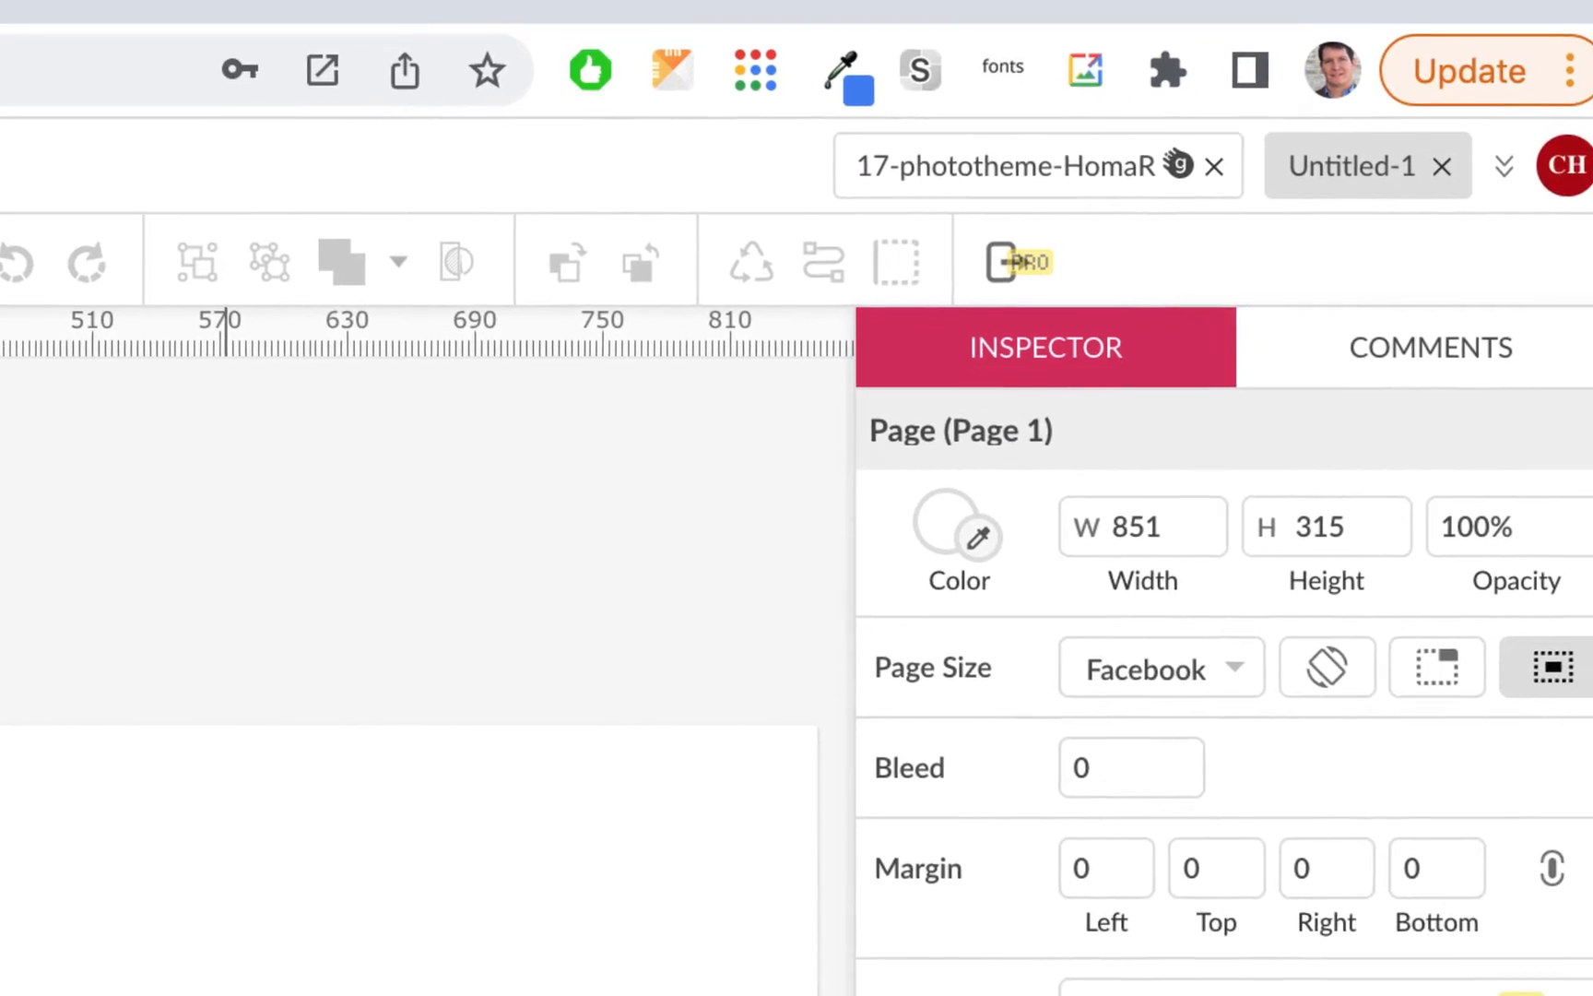
click(1222, 619)
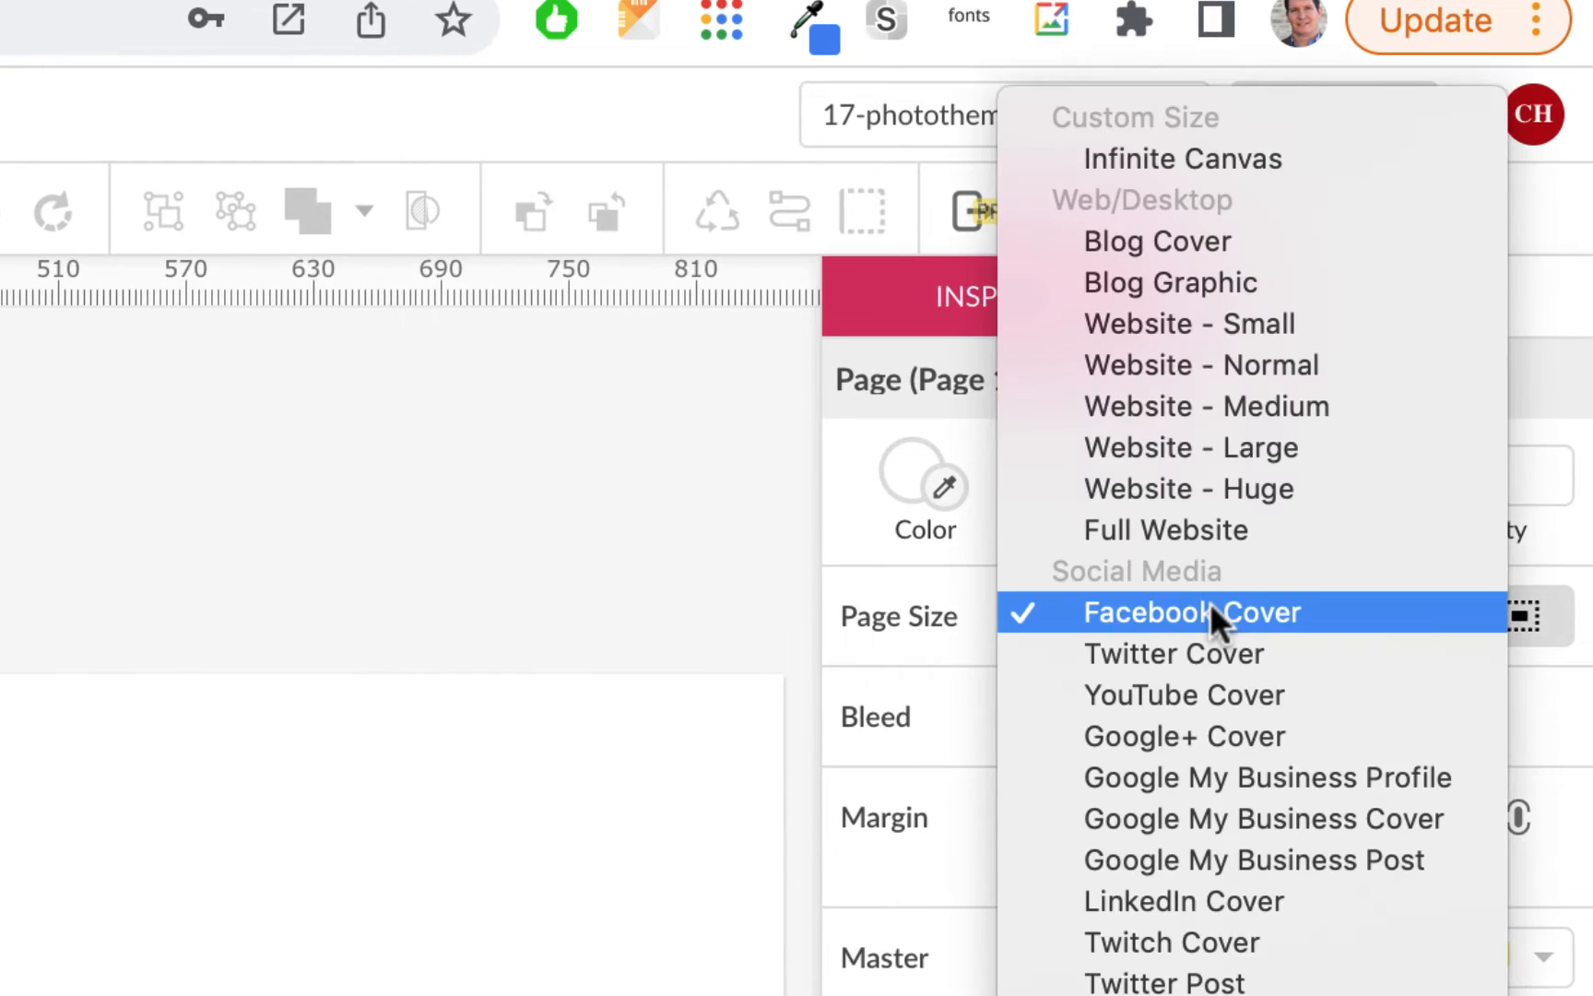
click(192, 461)
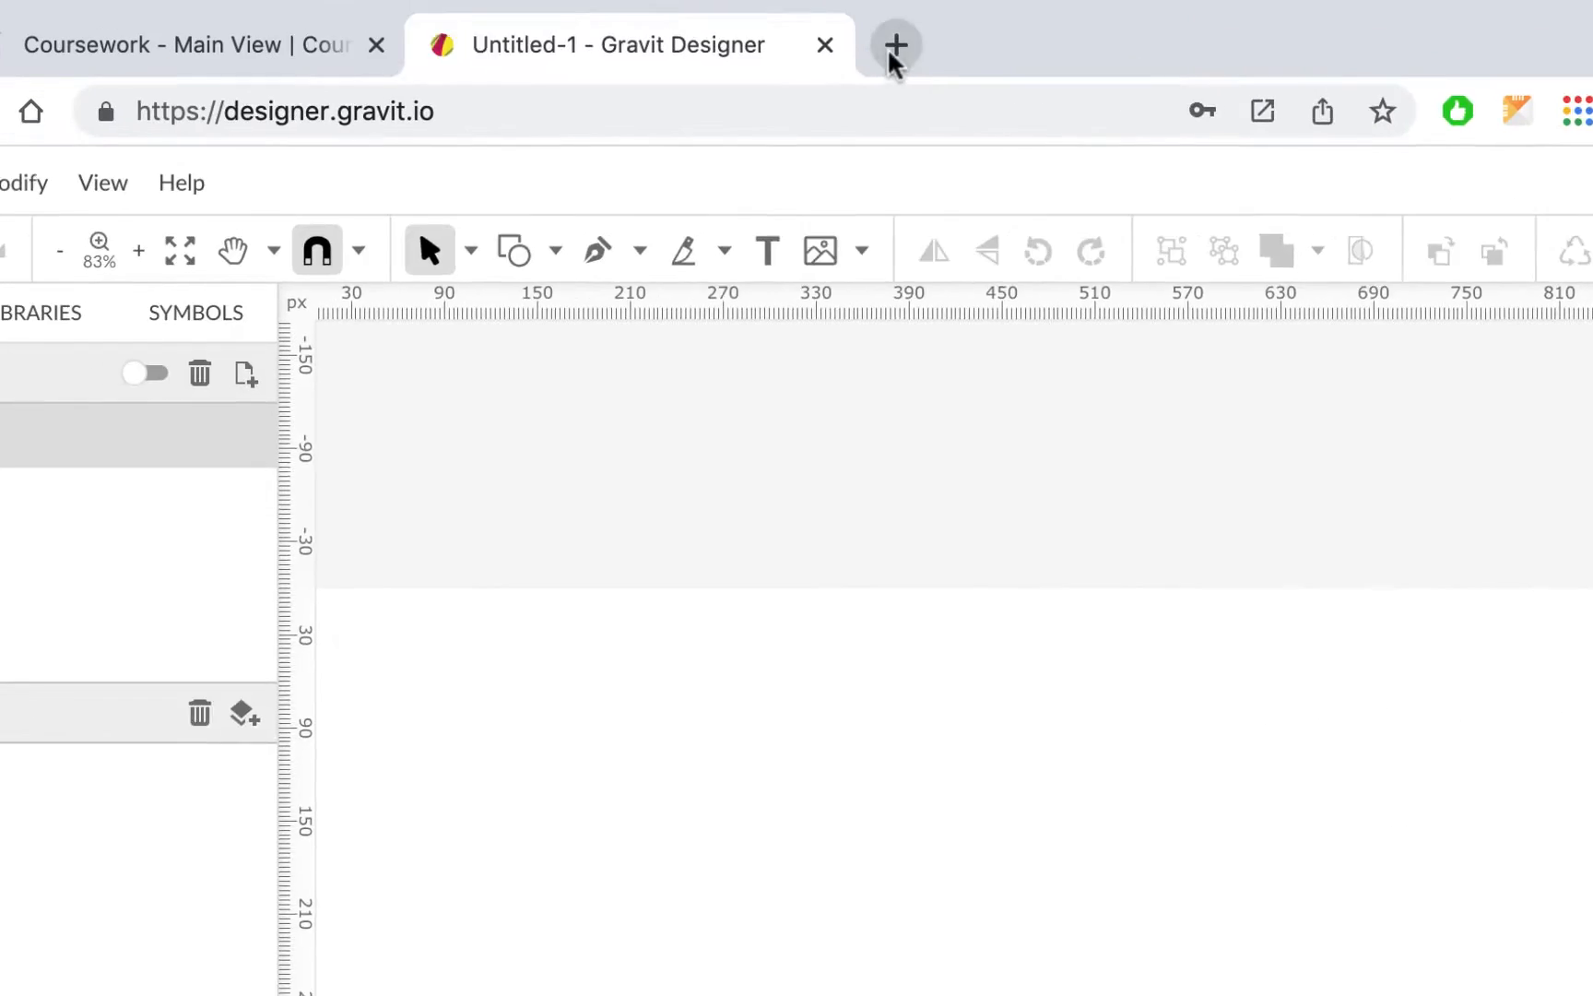
Step: Open Google Fonts in a new browser tab and dismiss the list of selected families
click(894, 46)
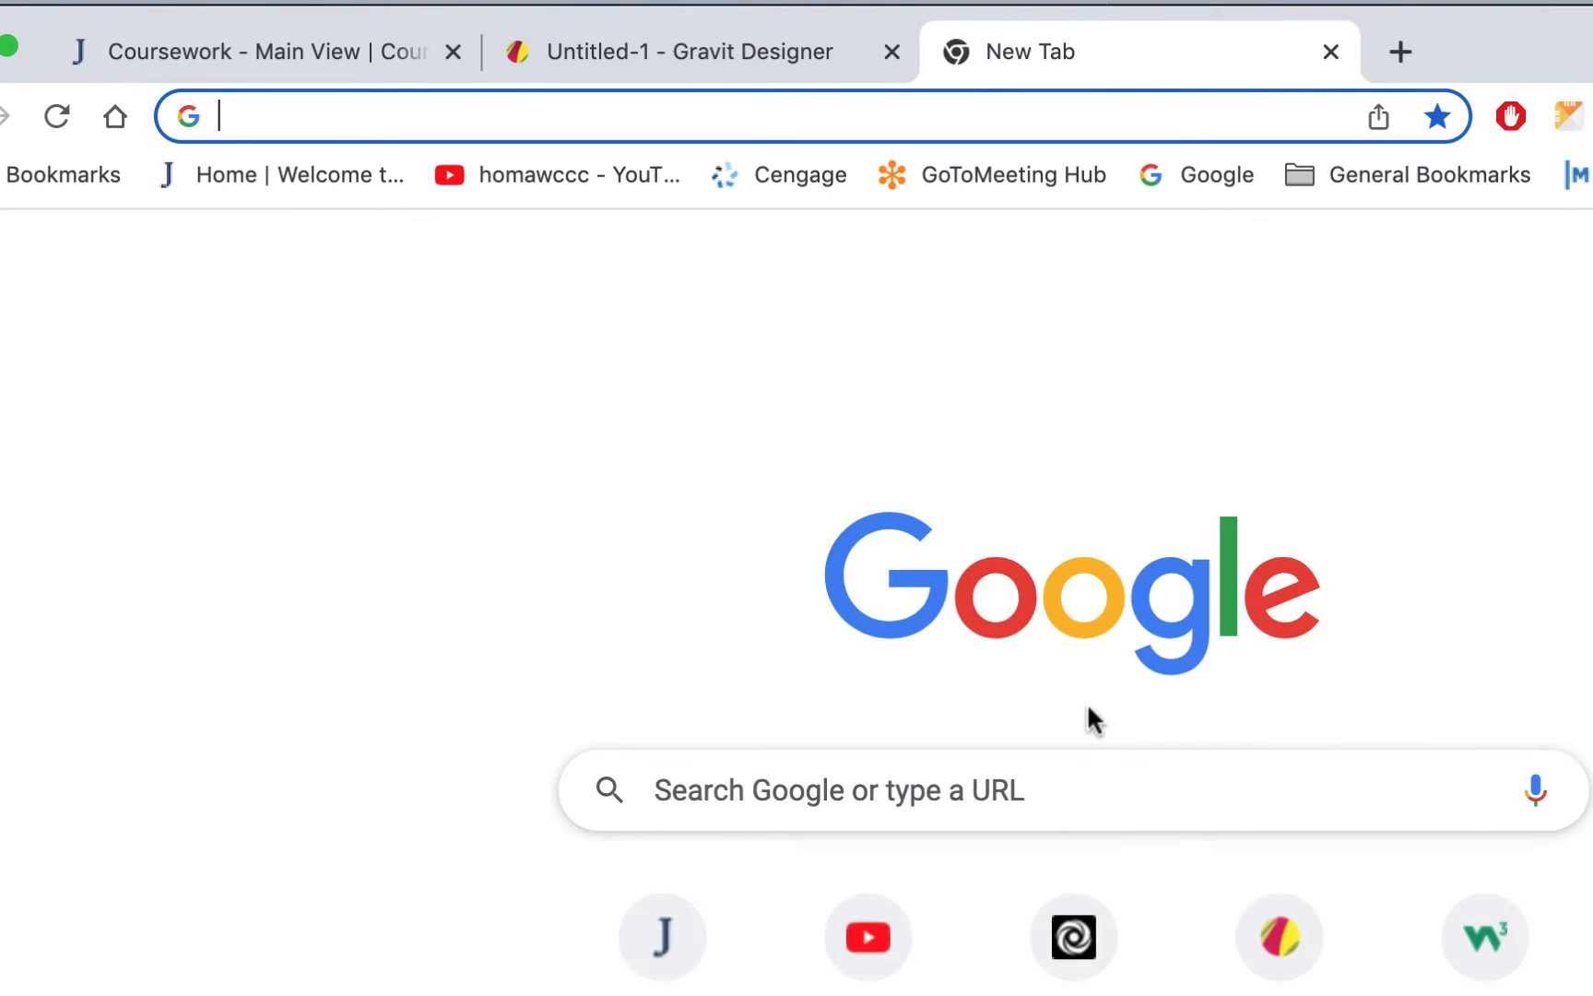
text(google)
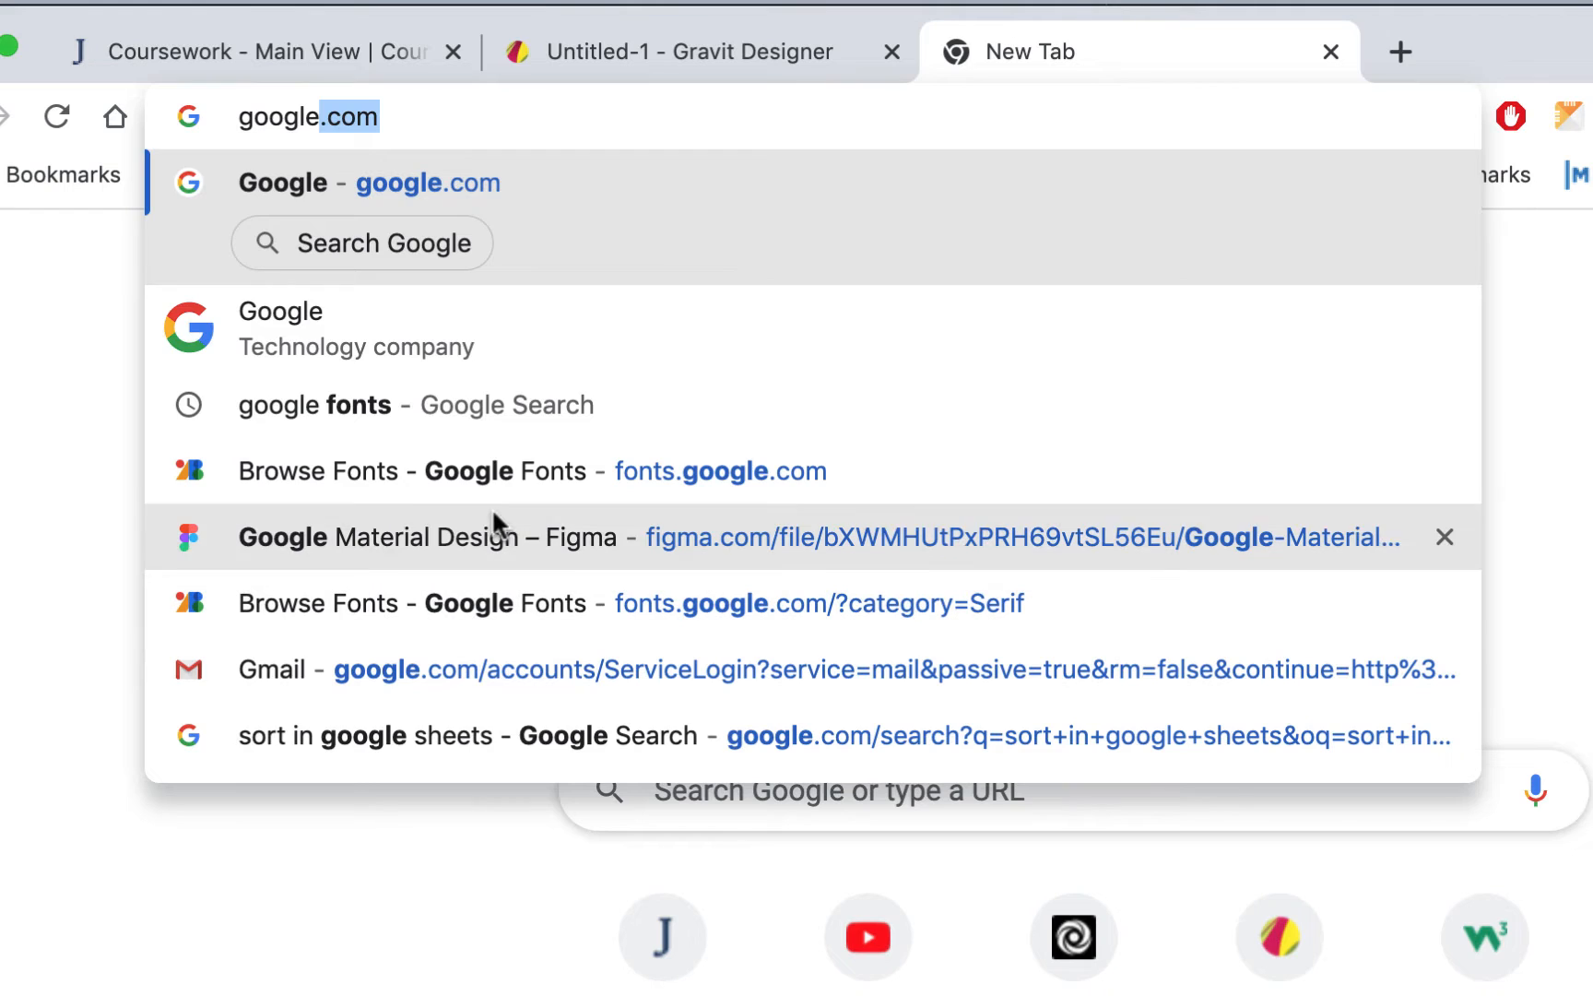
click(477, 485)
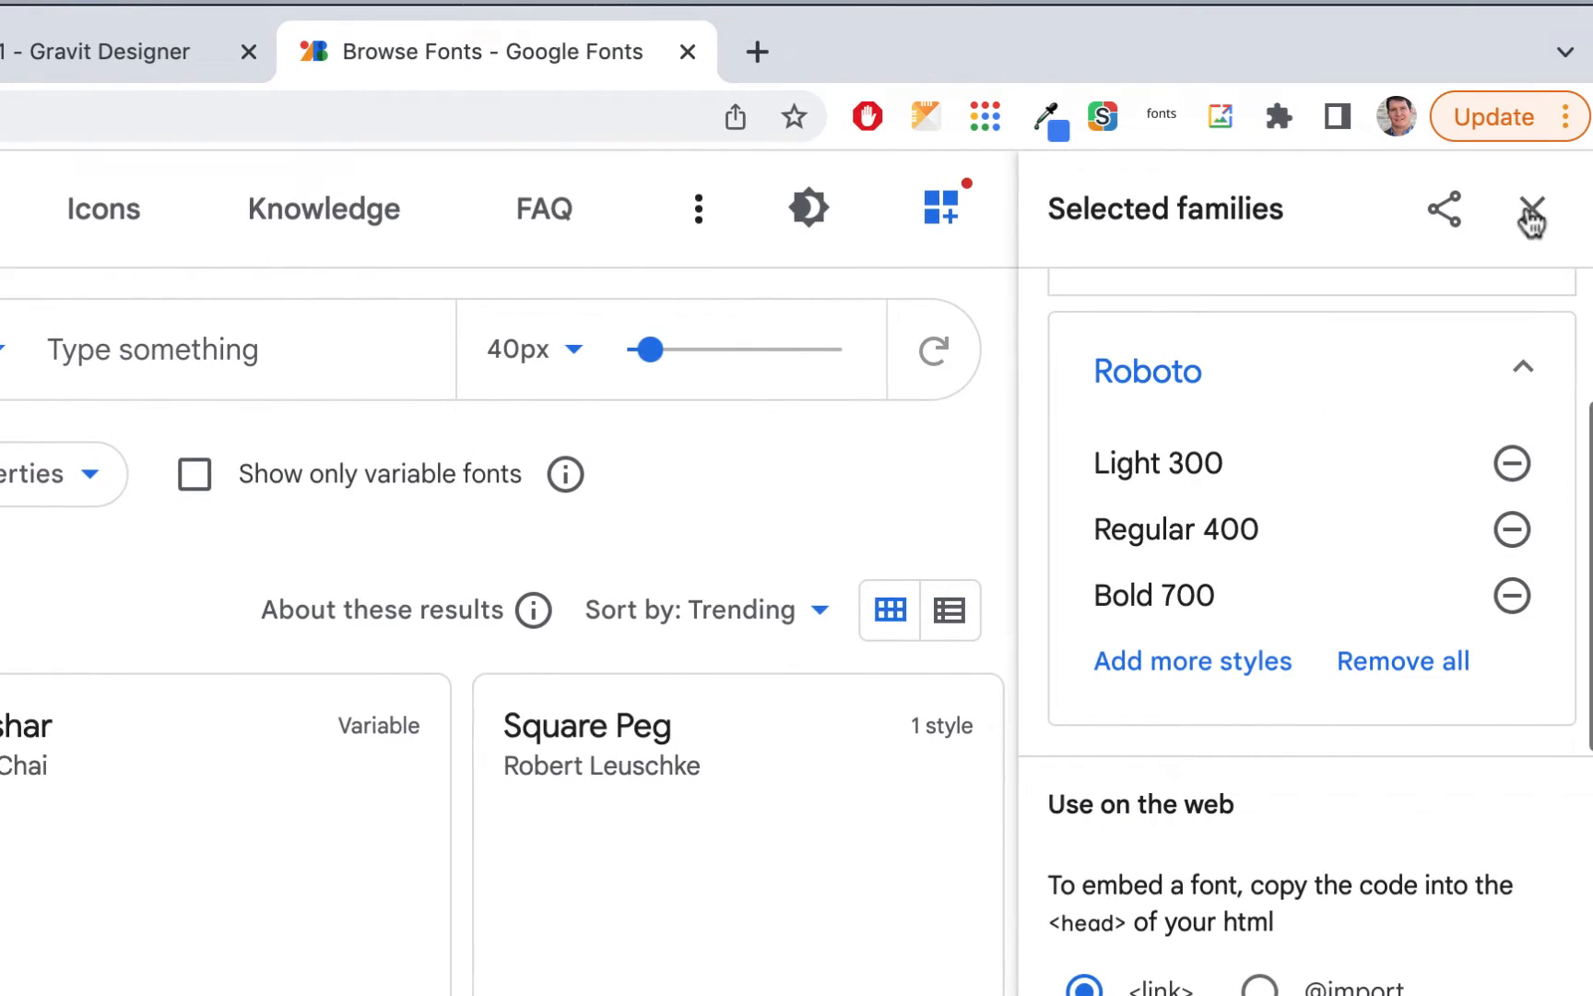
click(1530, 214)
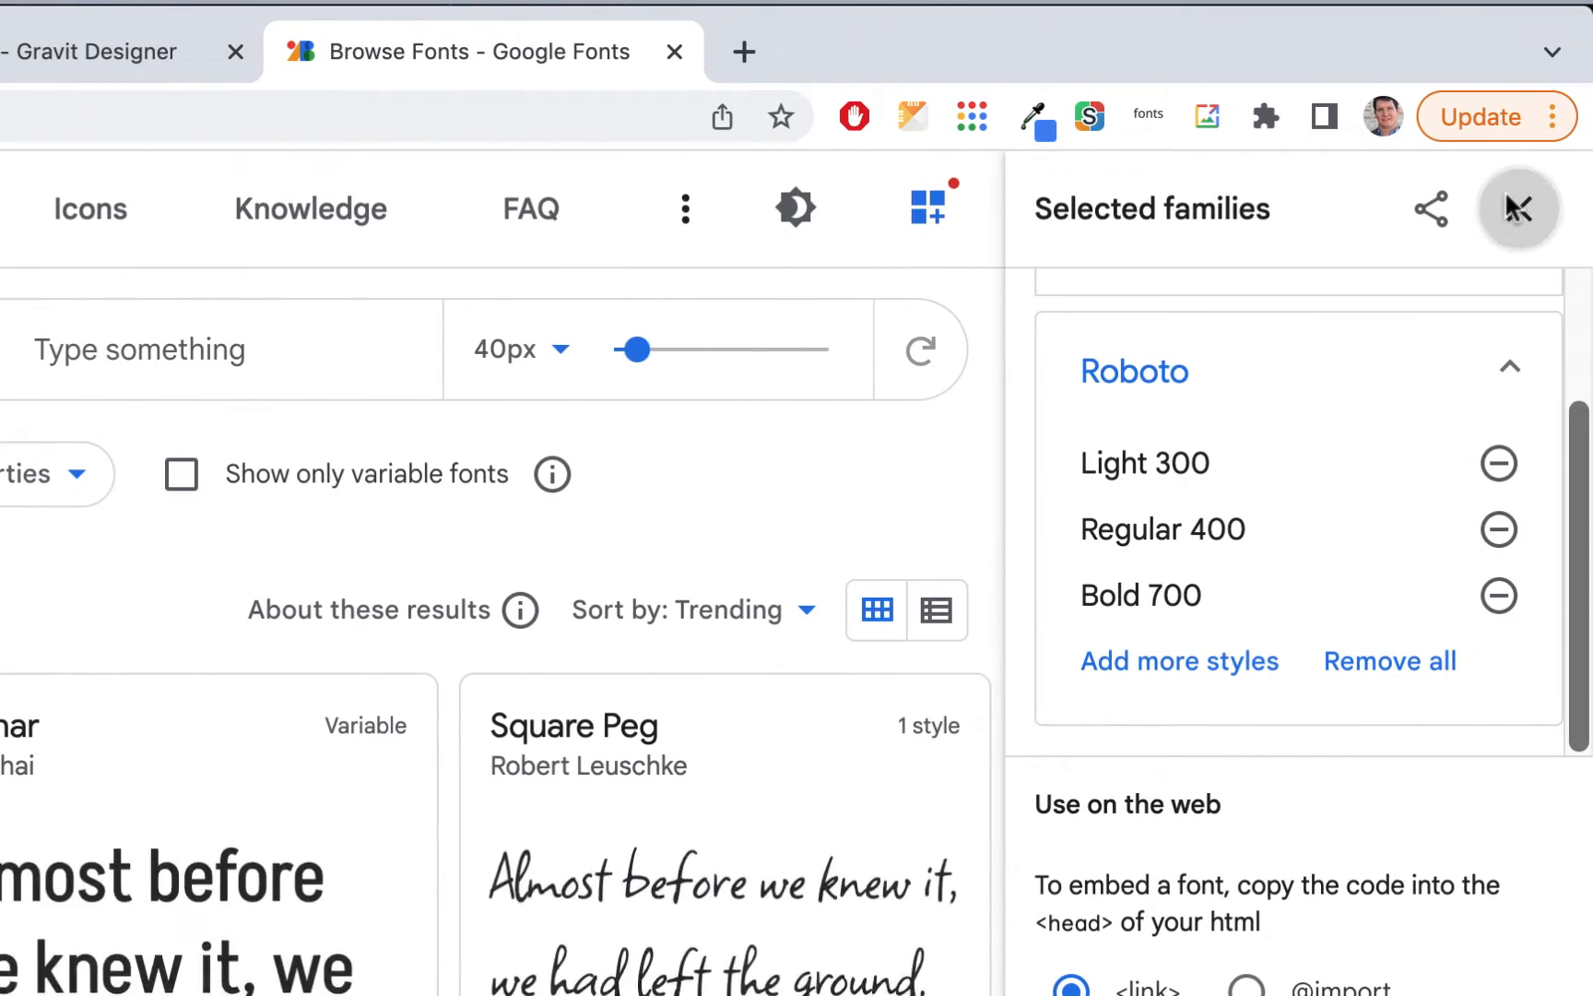
Step: Filter the Google Fonts catalogue to the Display and Handwriting categories
click(206, 434)
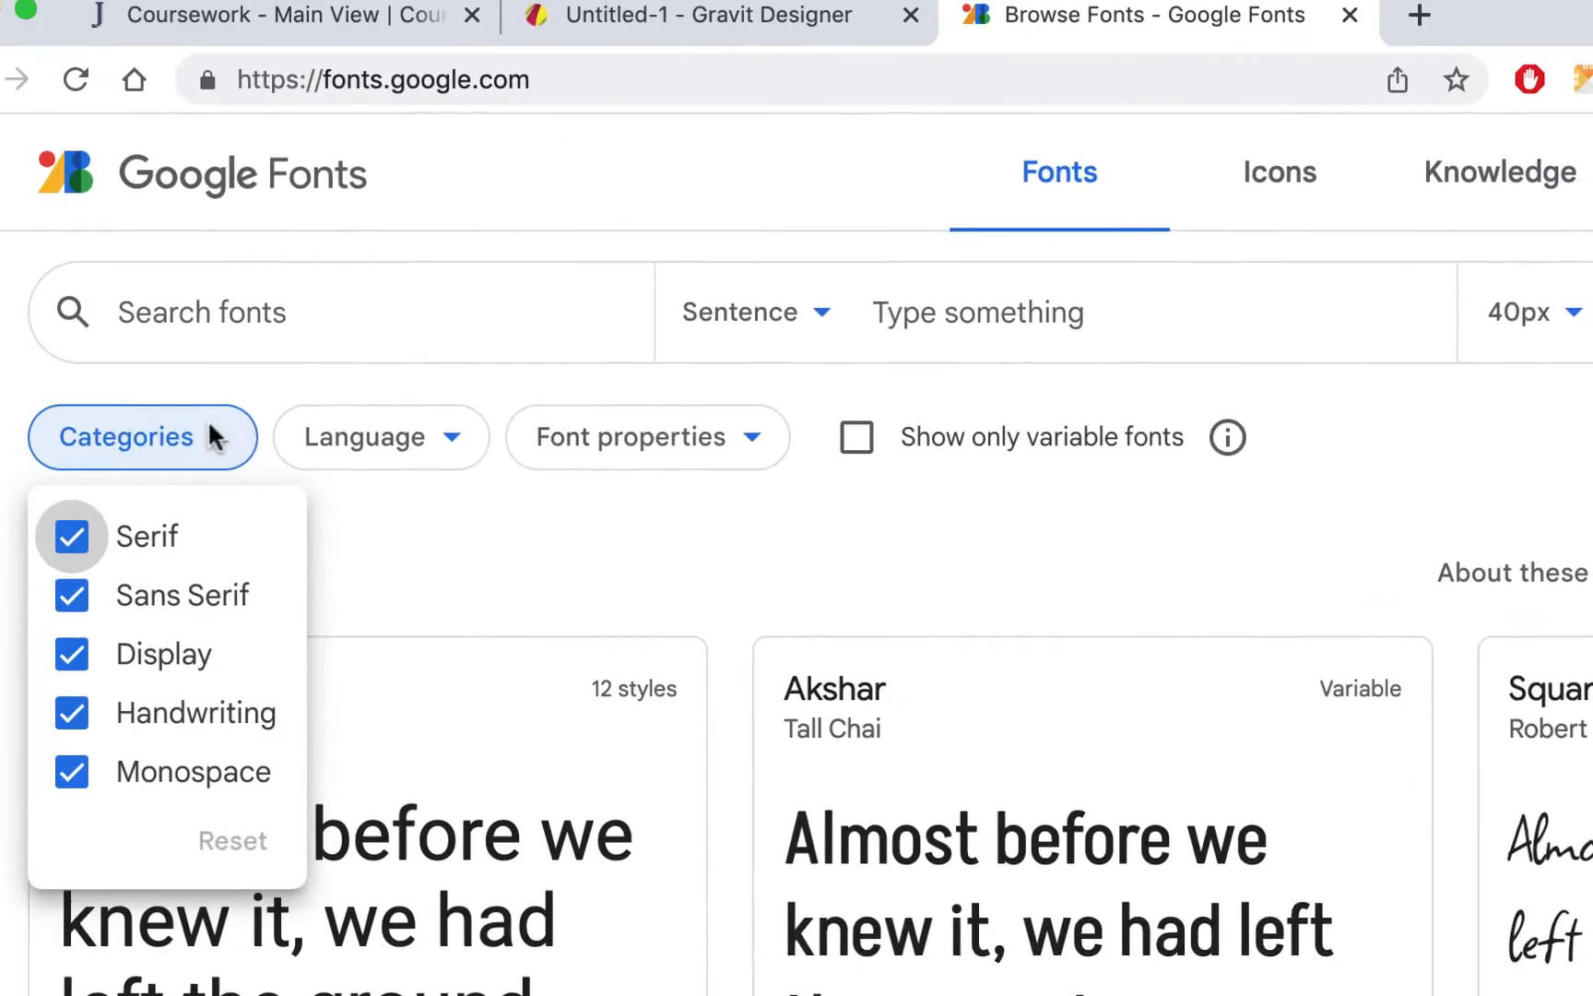
click(152, 650)
click(148, 710)
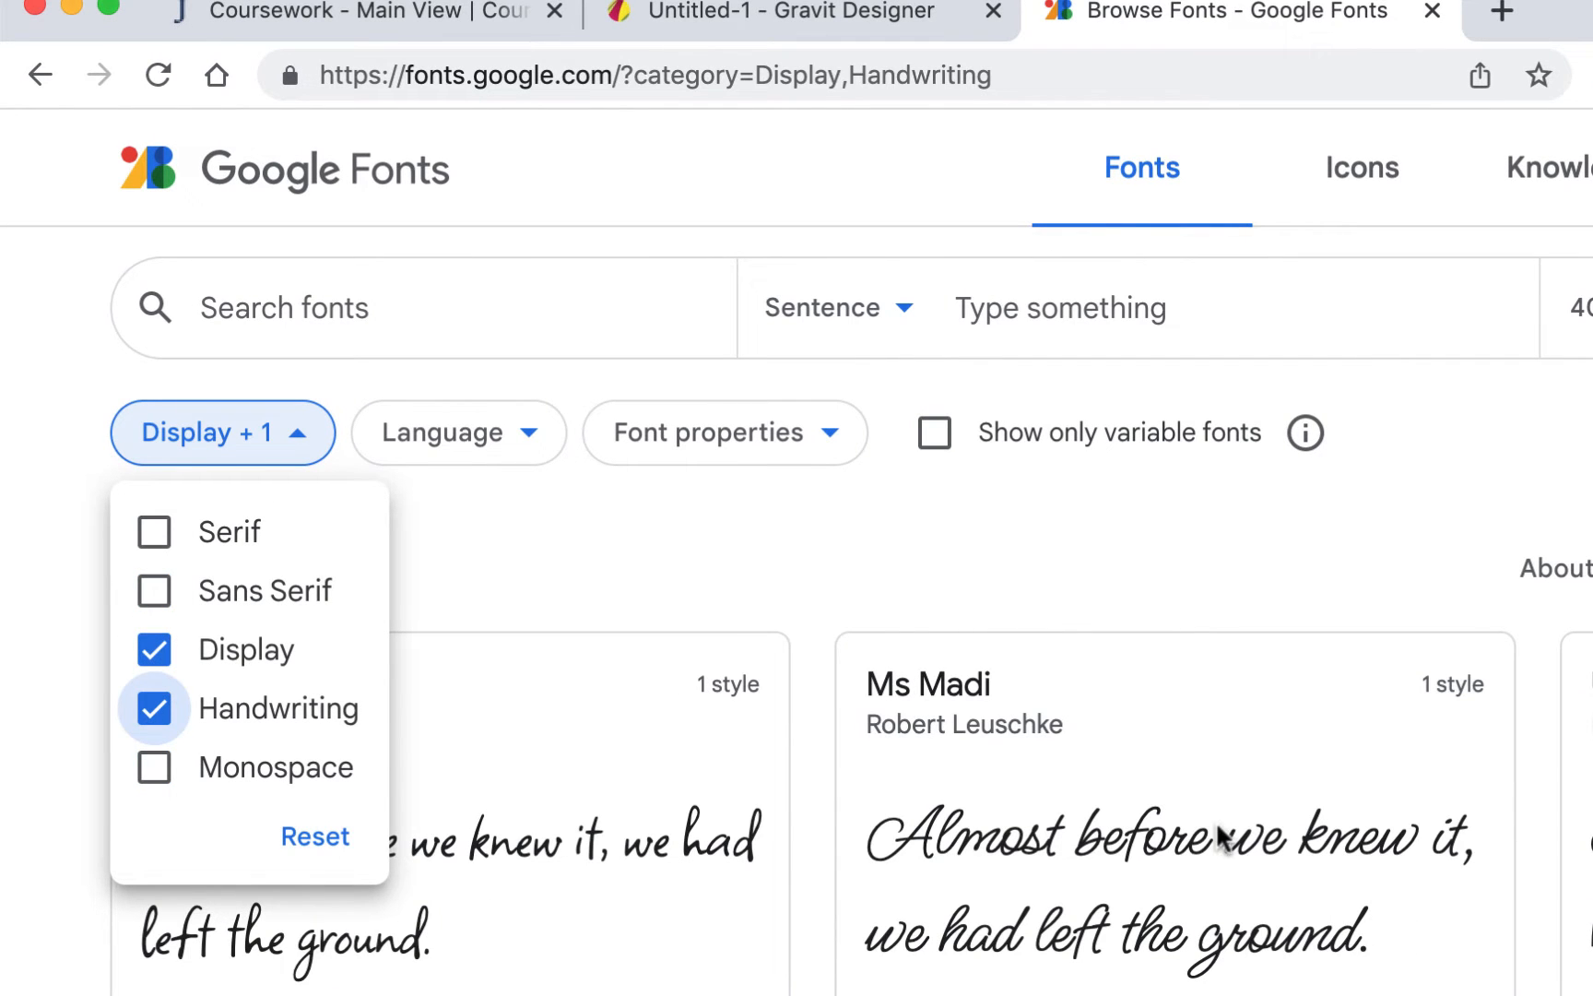
Step: Browse the Display and Handwriting fonts for thick, bold letterforms suited to holding photos
scroll(1189, 765, down, 15)
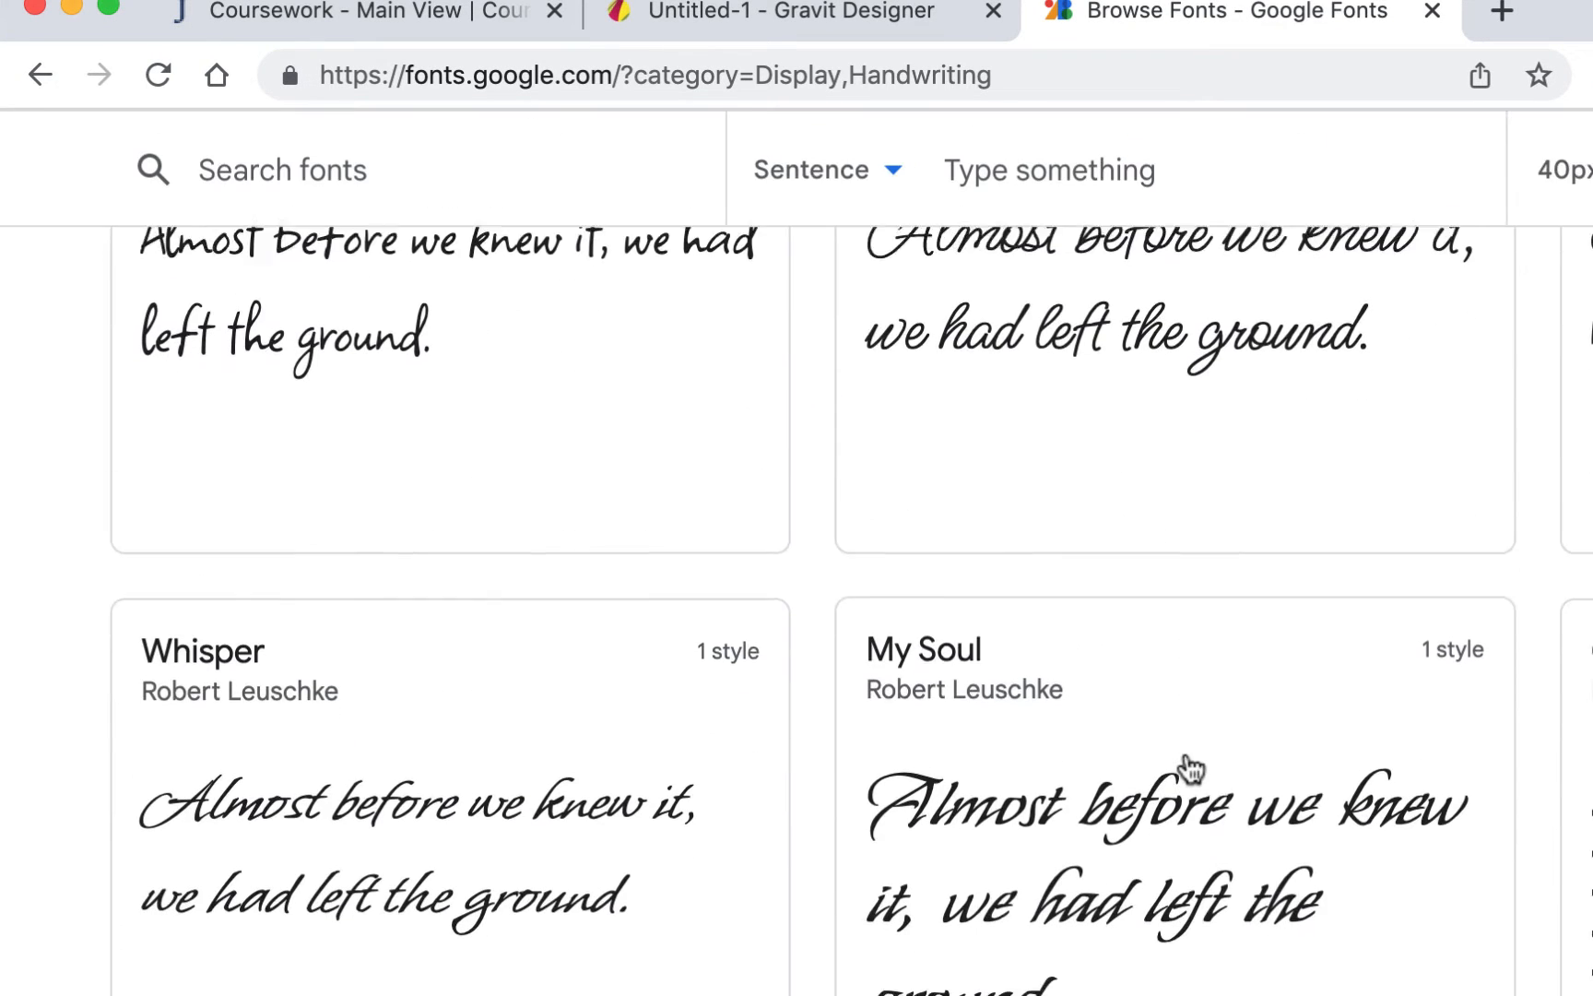
scroll(1190, 766, down, 3)
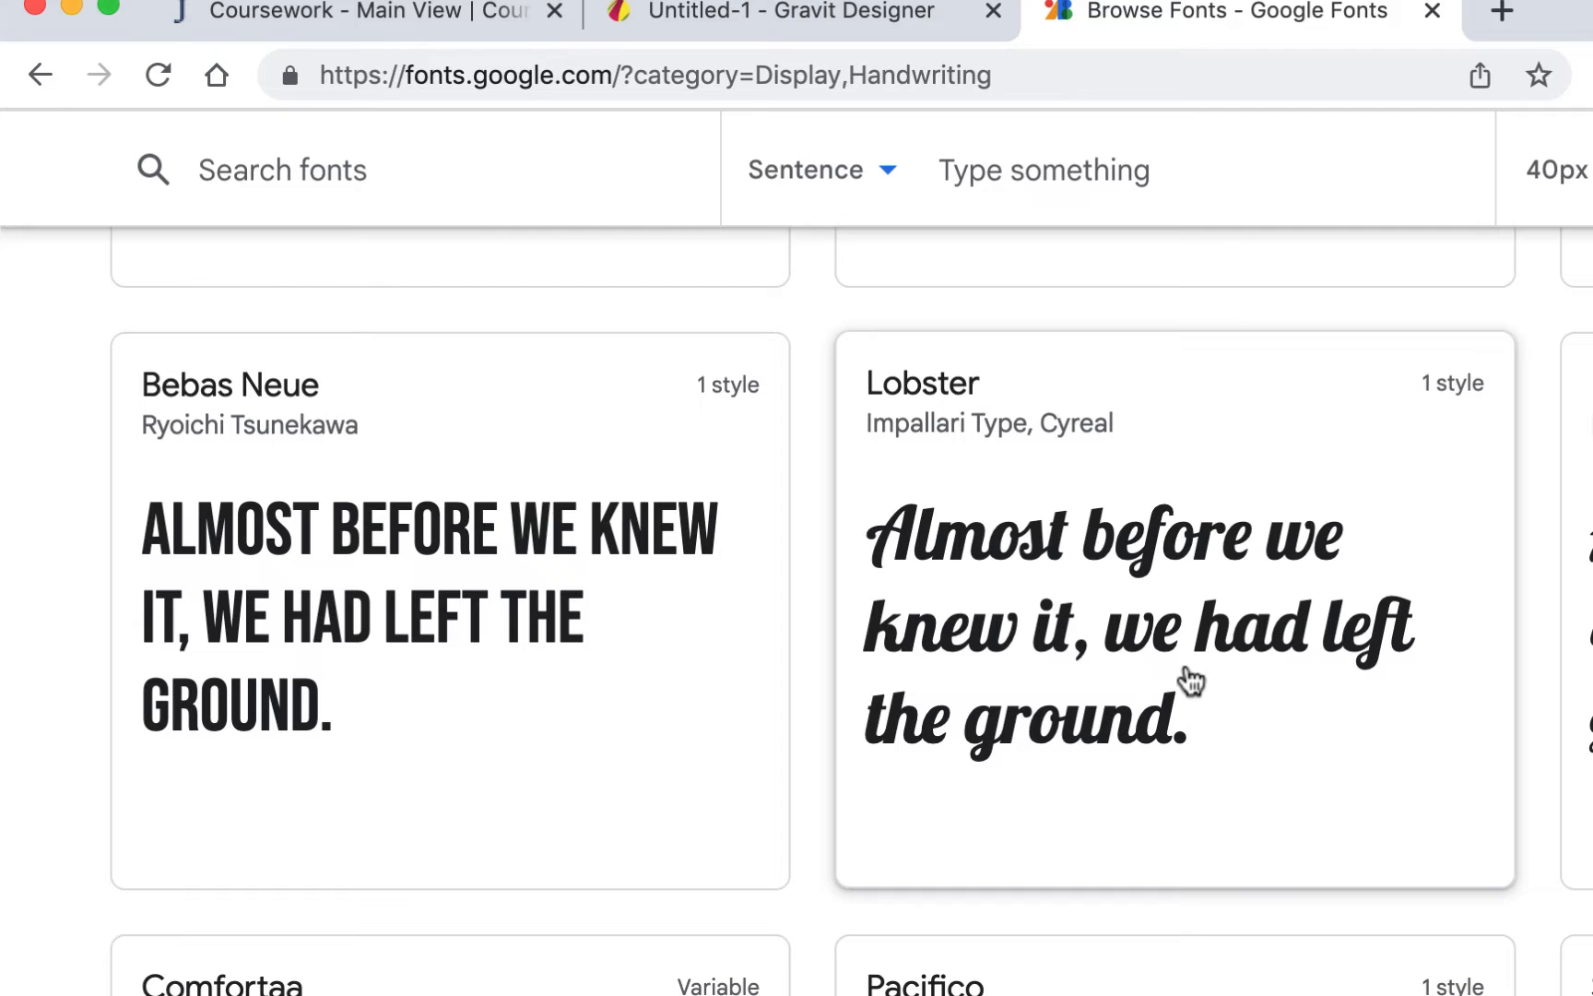
scroll(1188, 659, down, 5)
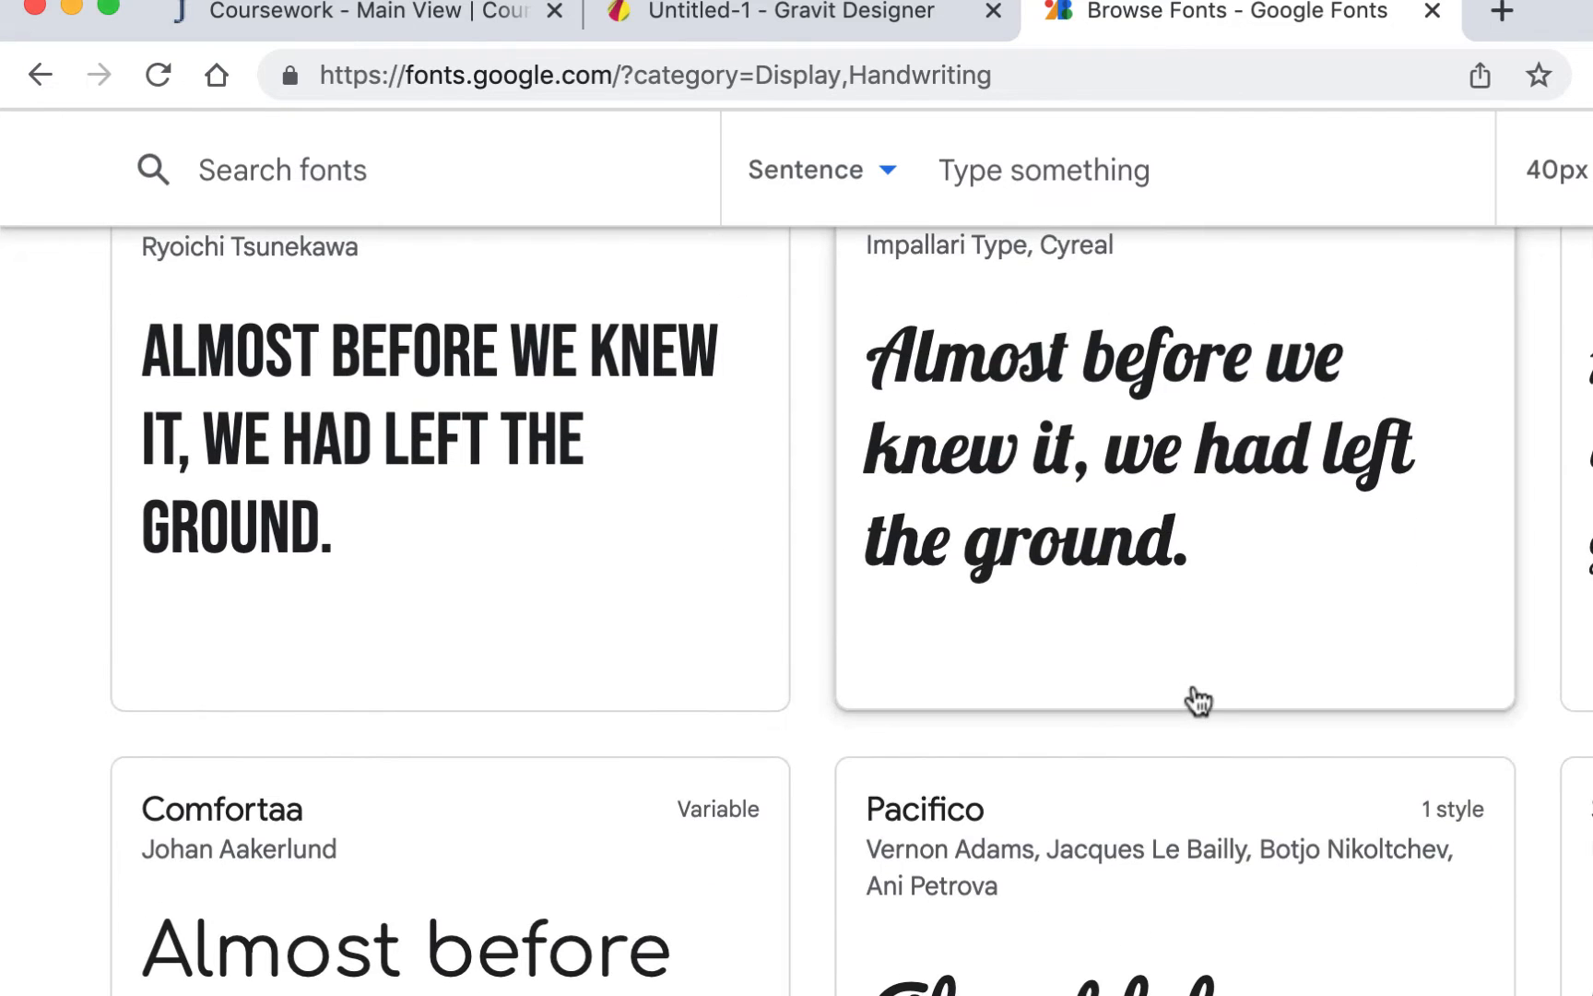
scroll(1197, 701, down, 10)
scroll(1199, 700, down, 5)
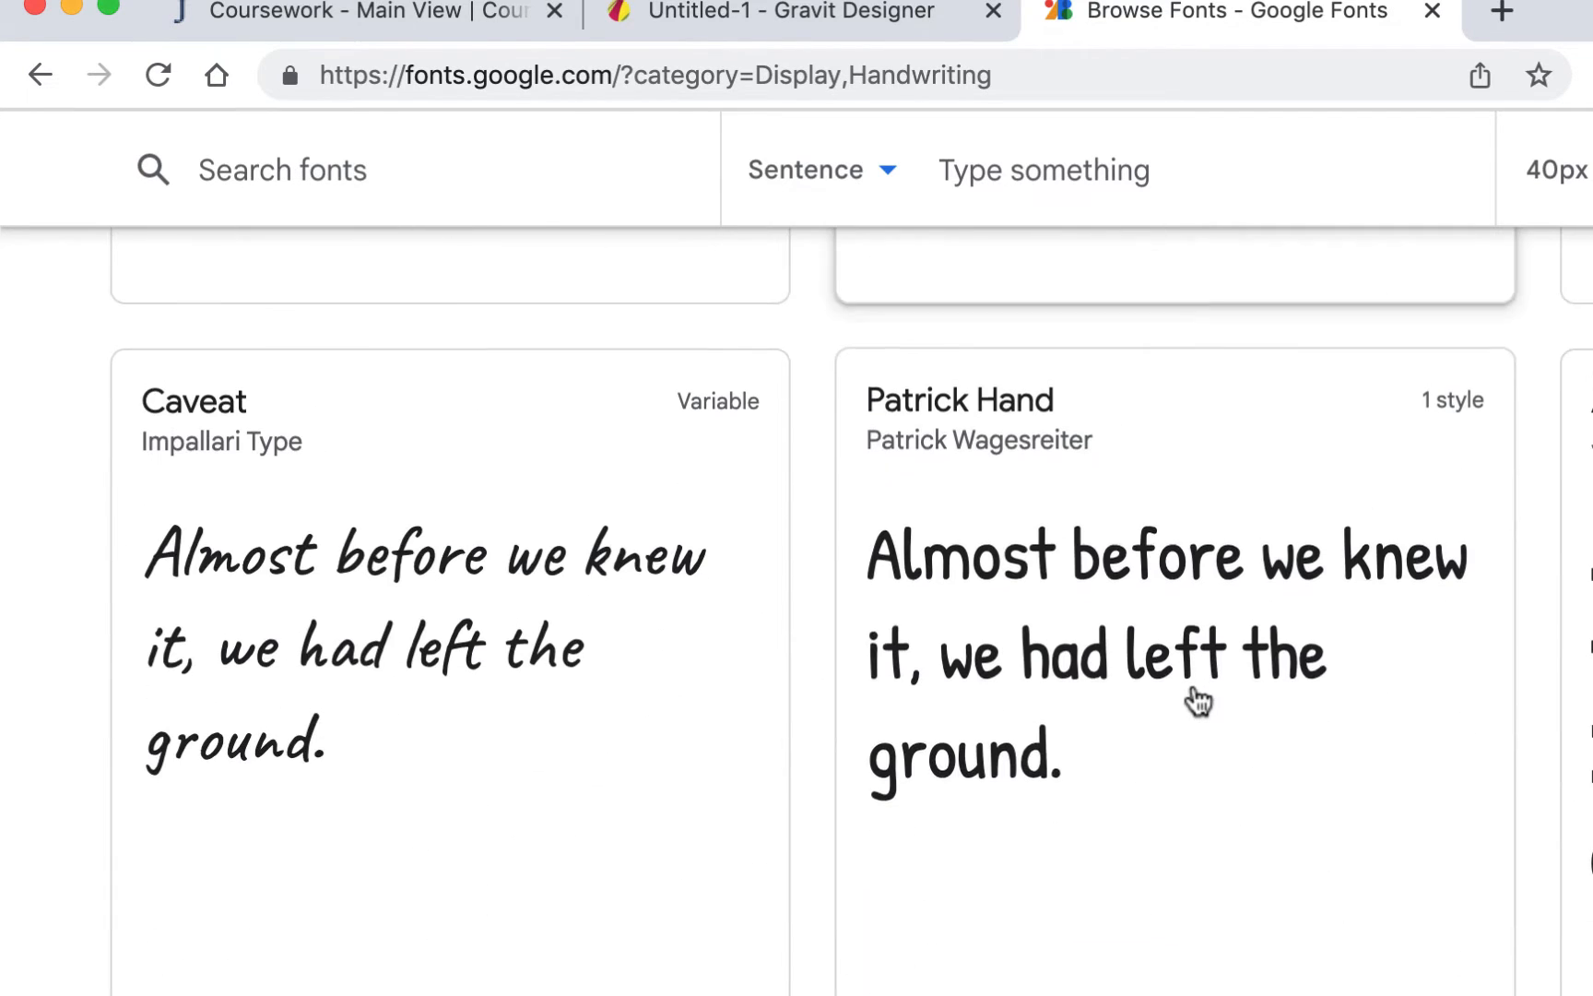
scroll(1199, 699, down, 5)
scroll(1194, 691, down, 1)
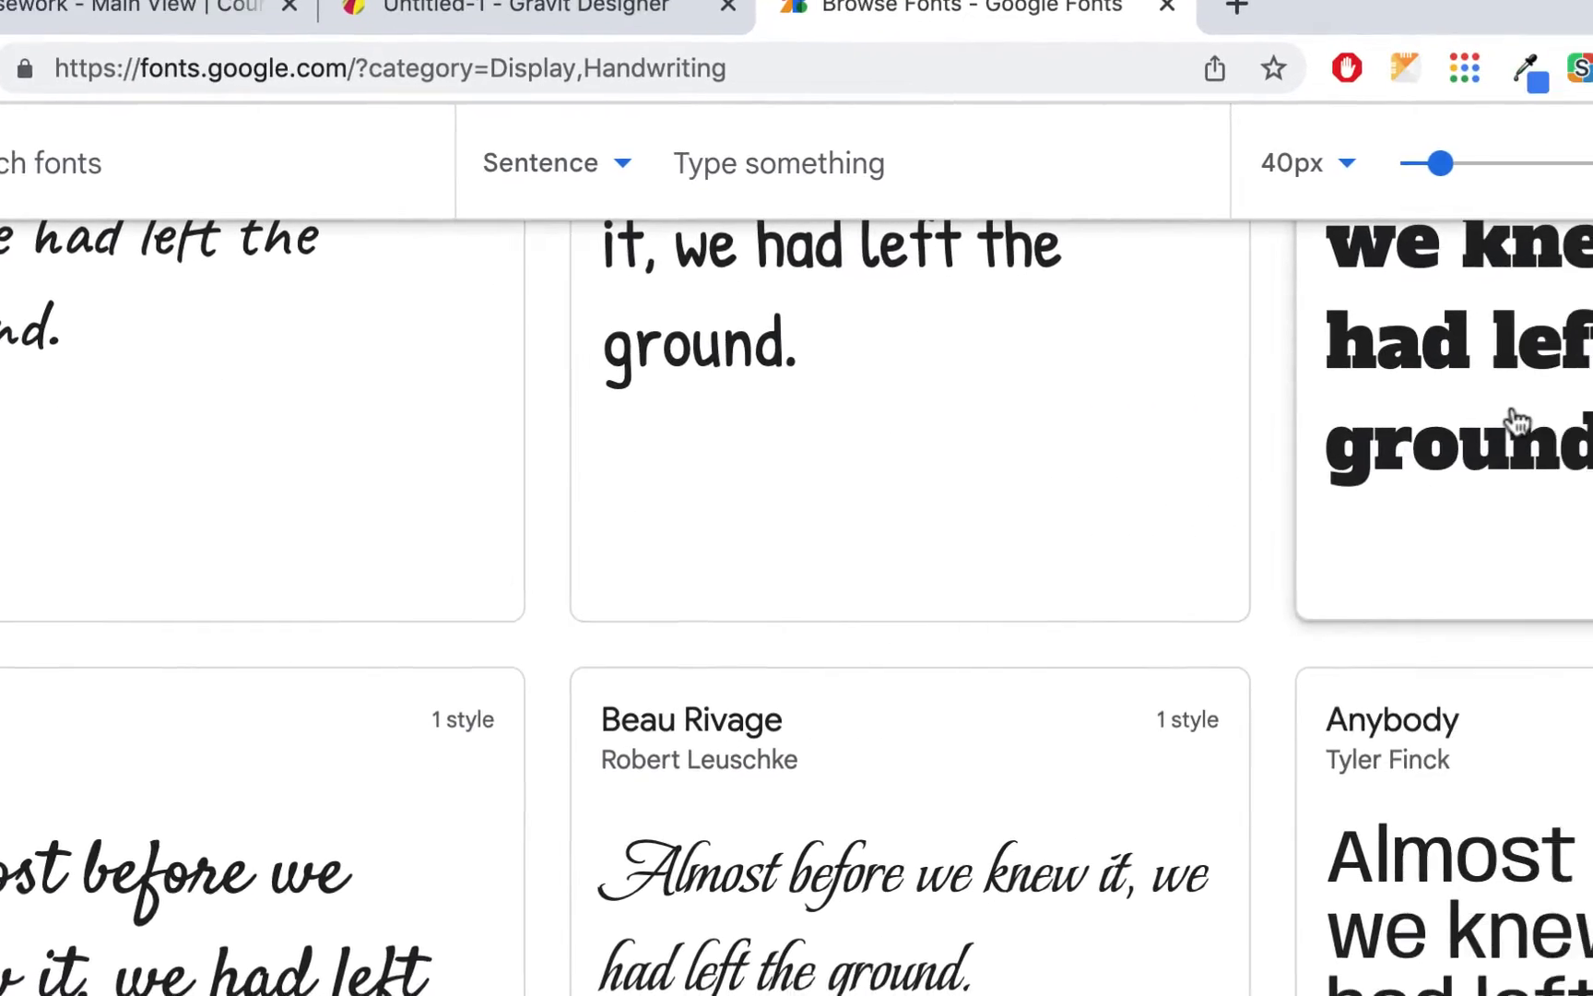
scroll(1511, 416, up, 3)
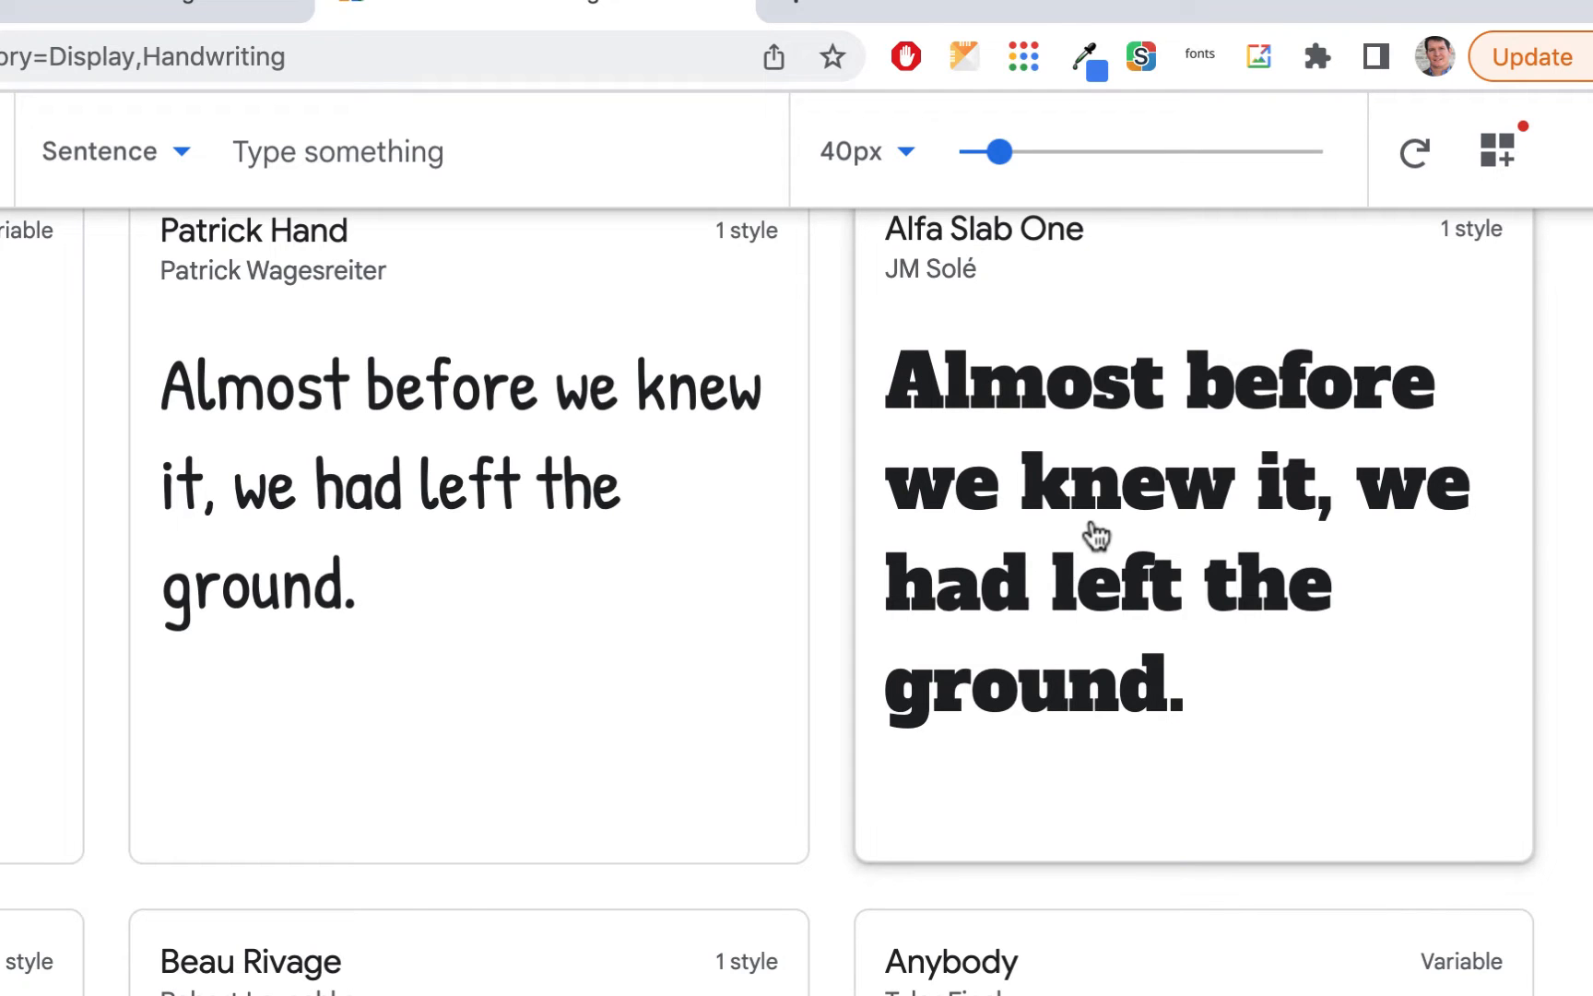
scroll(1159, 391, down, 8)
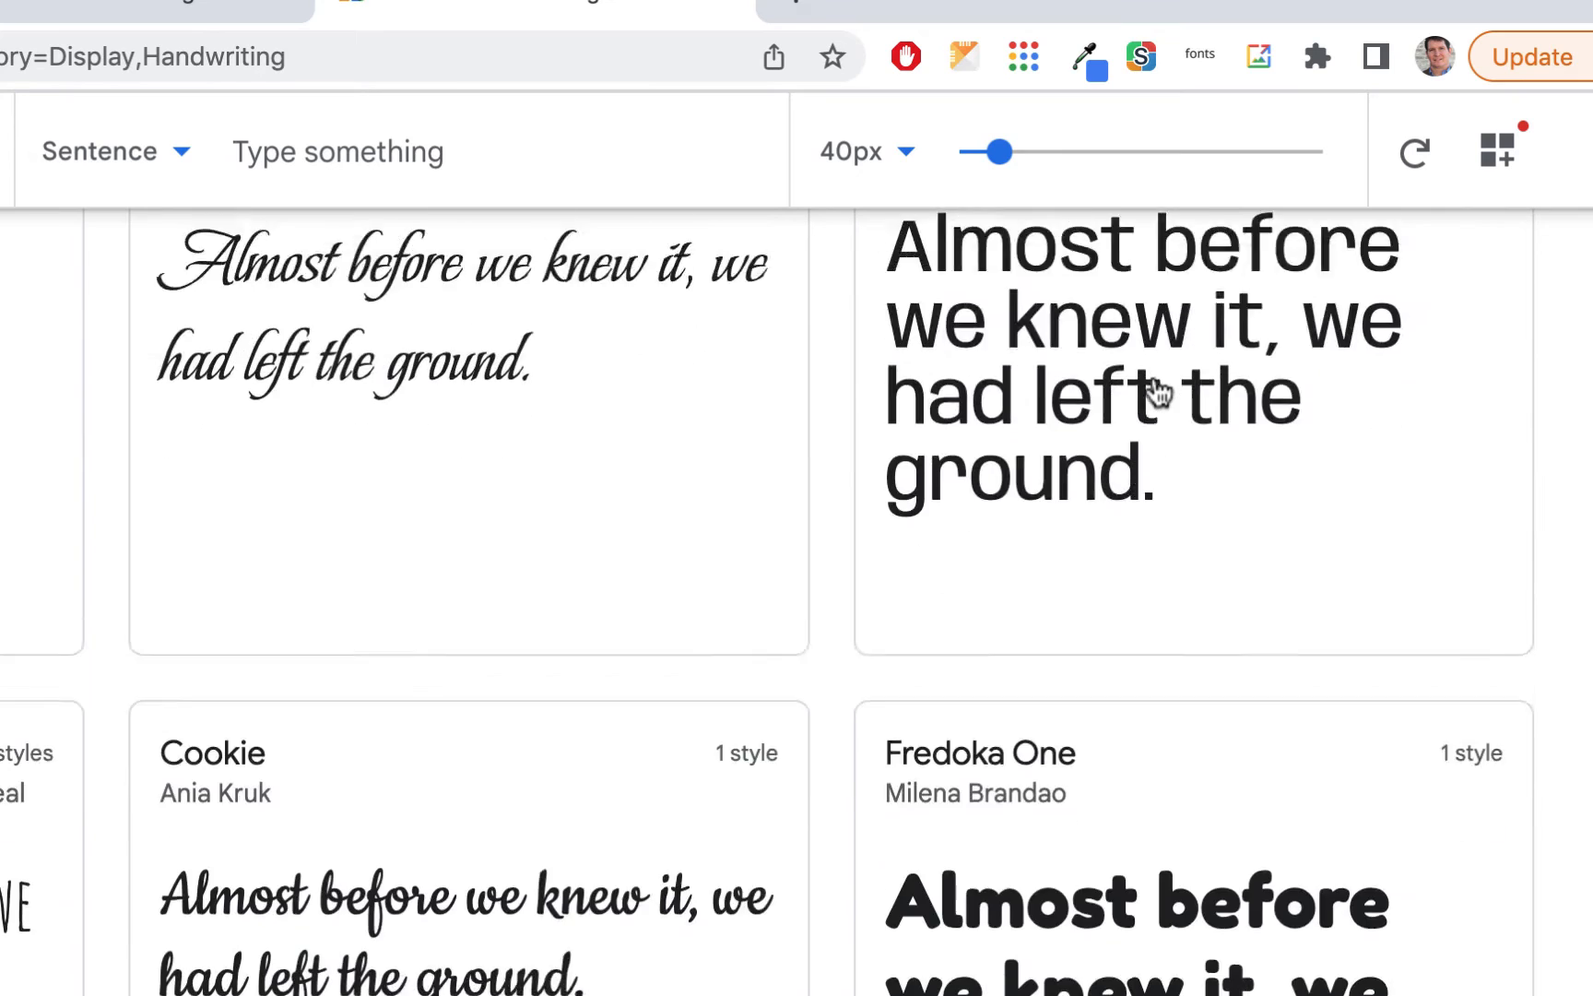
scroll(1159, 392, down, 15)
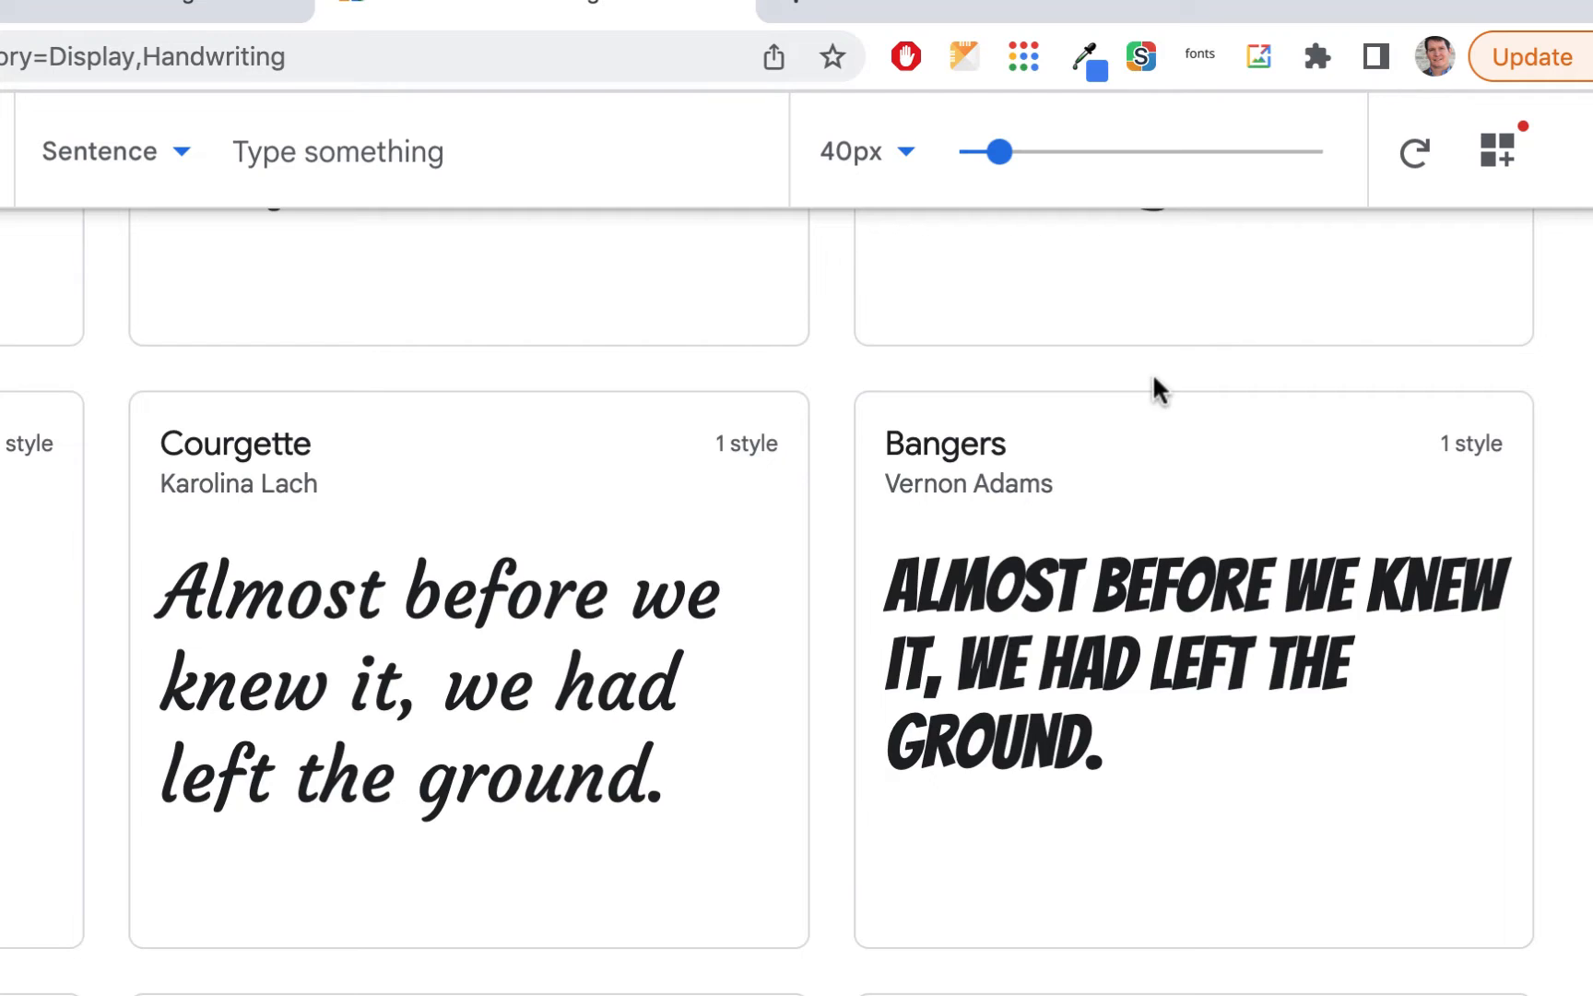
scroll(1156, 391, down, 7)
scroll(1157, 391, up, 4)
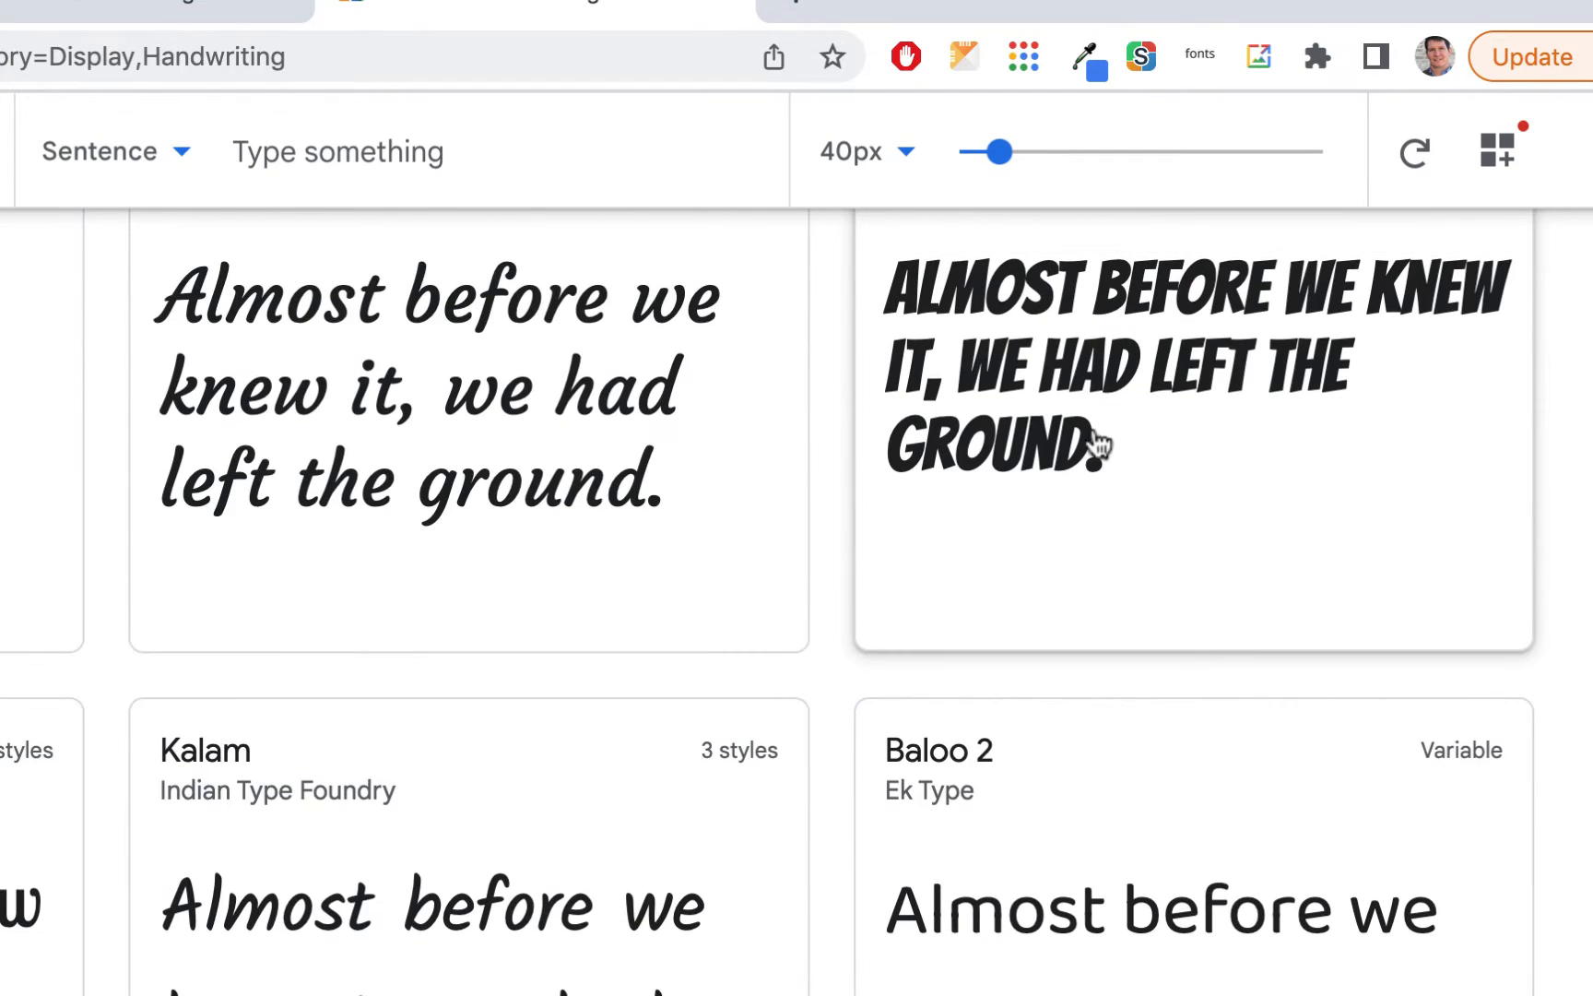
scroll(1096, 441, down, 20)
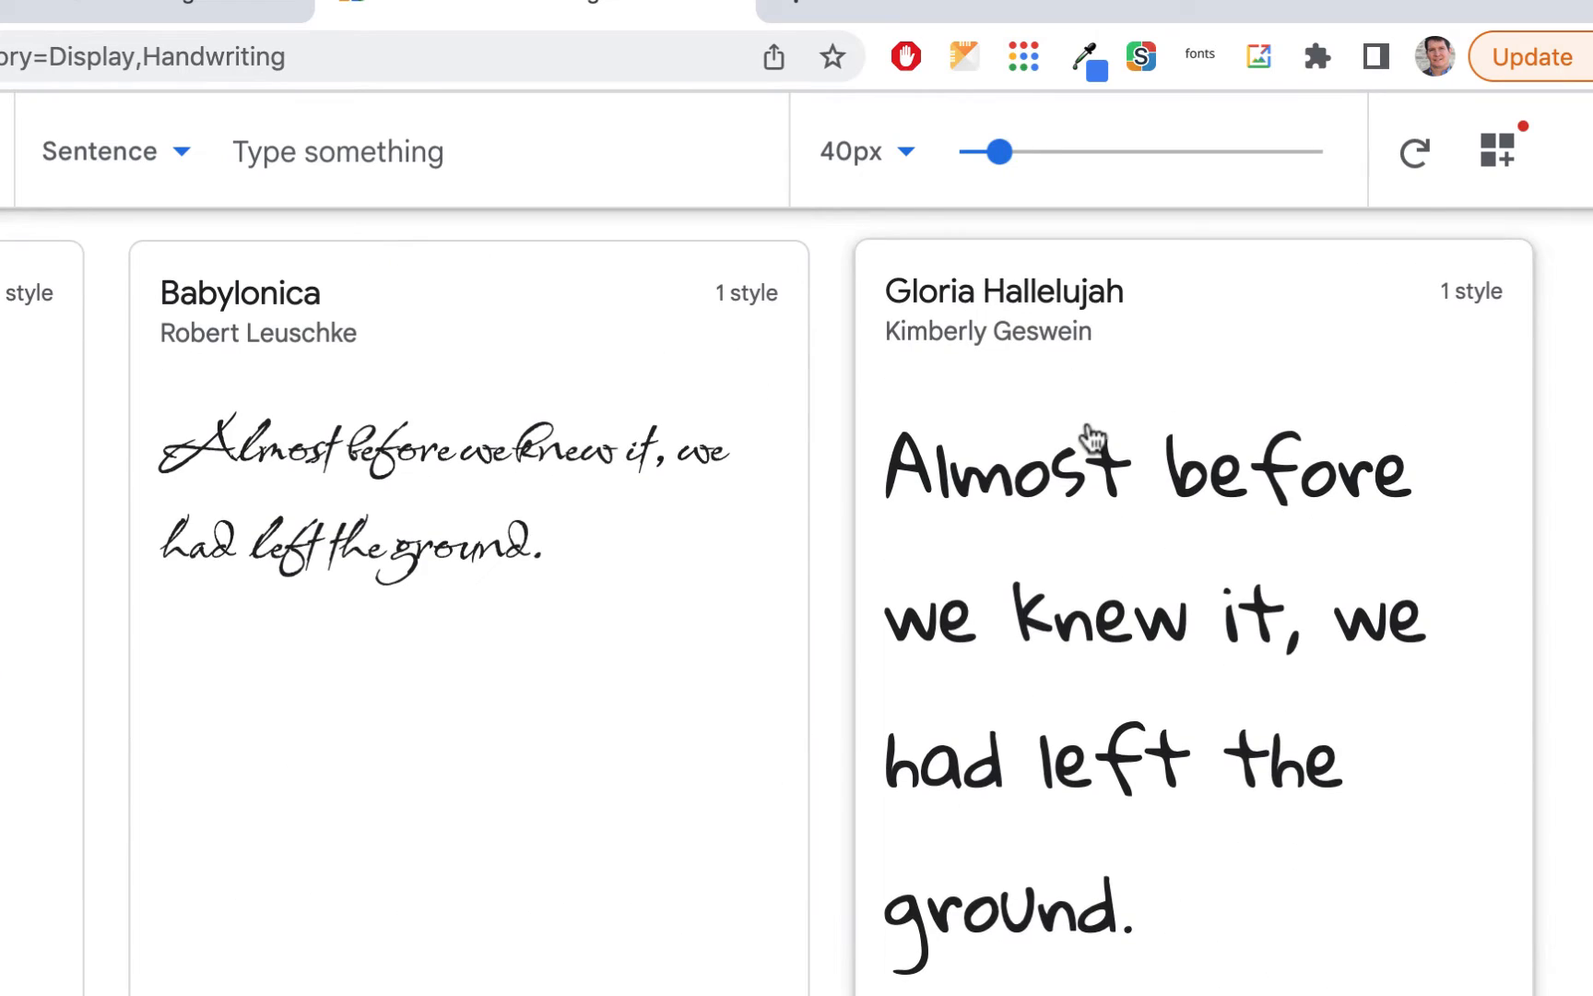
scroll(1092, 438, up, 20)
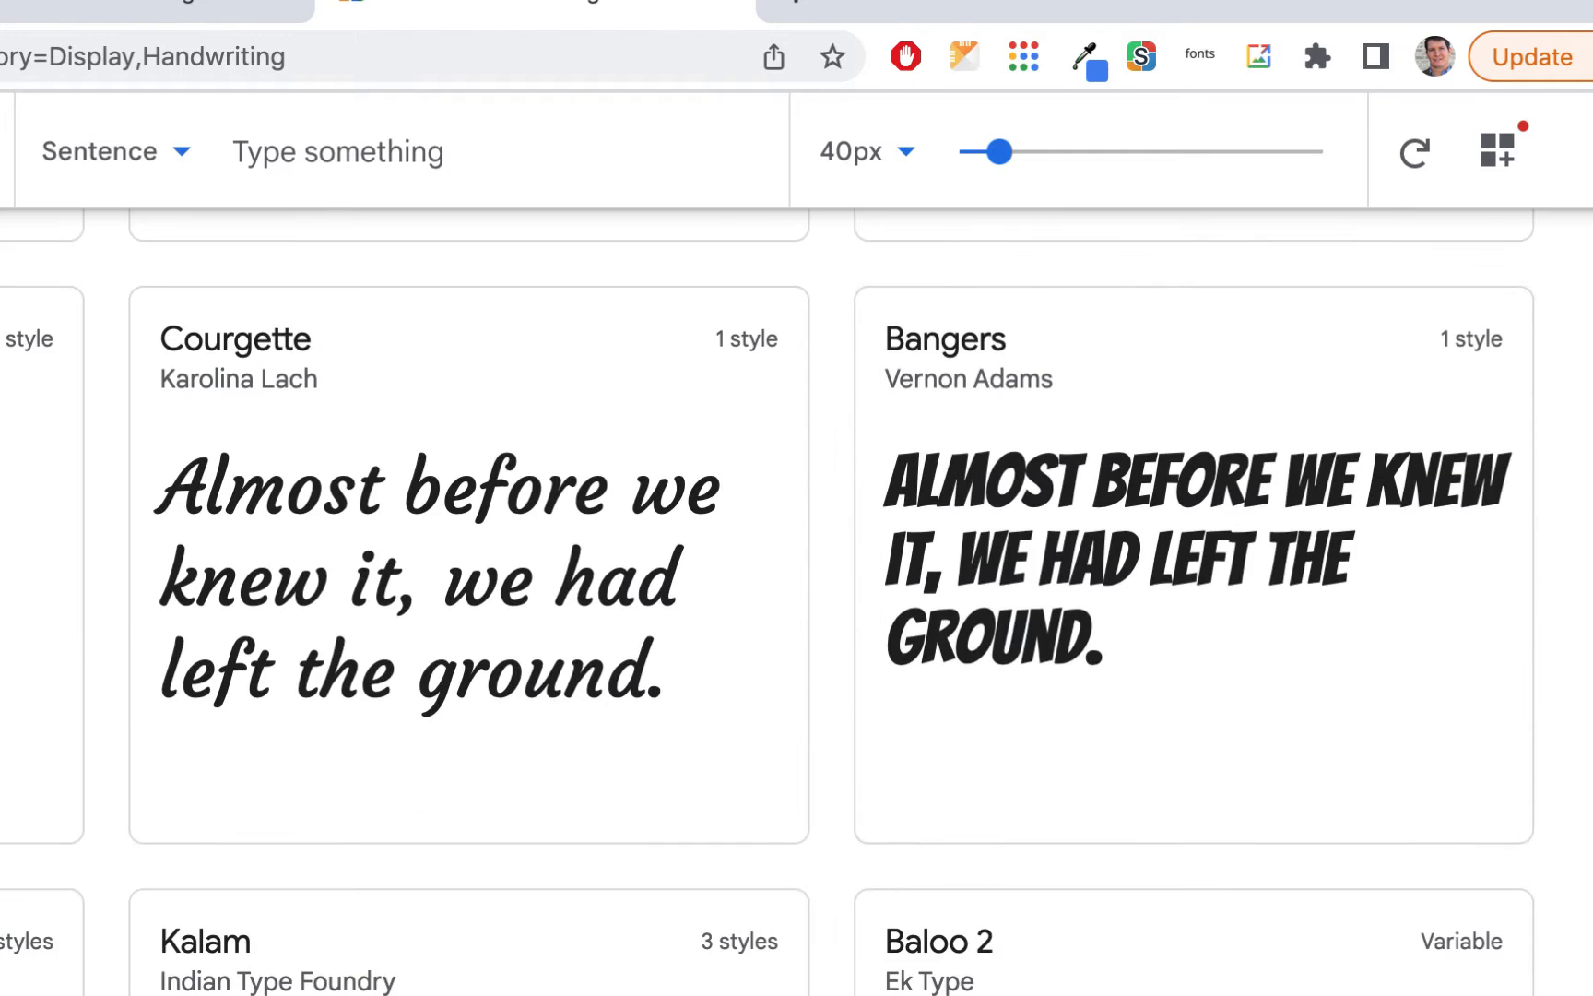
Step: Return to Gravit Designer and save the design in the GRD132SP22 cloud folder, named 17-winter- plus the author's surname and initial
click(129, 8)
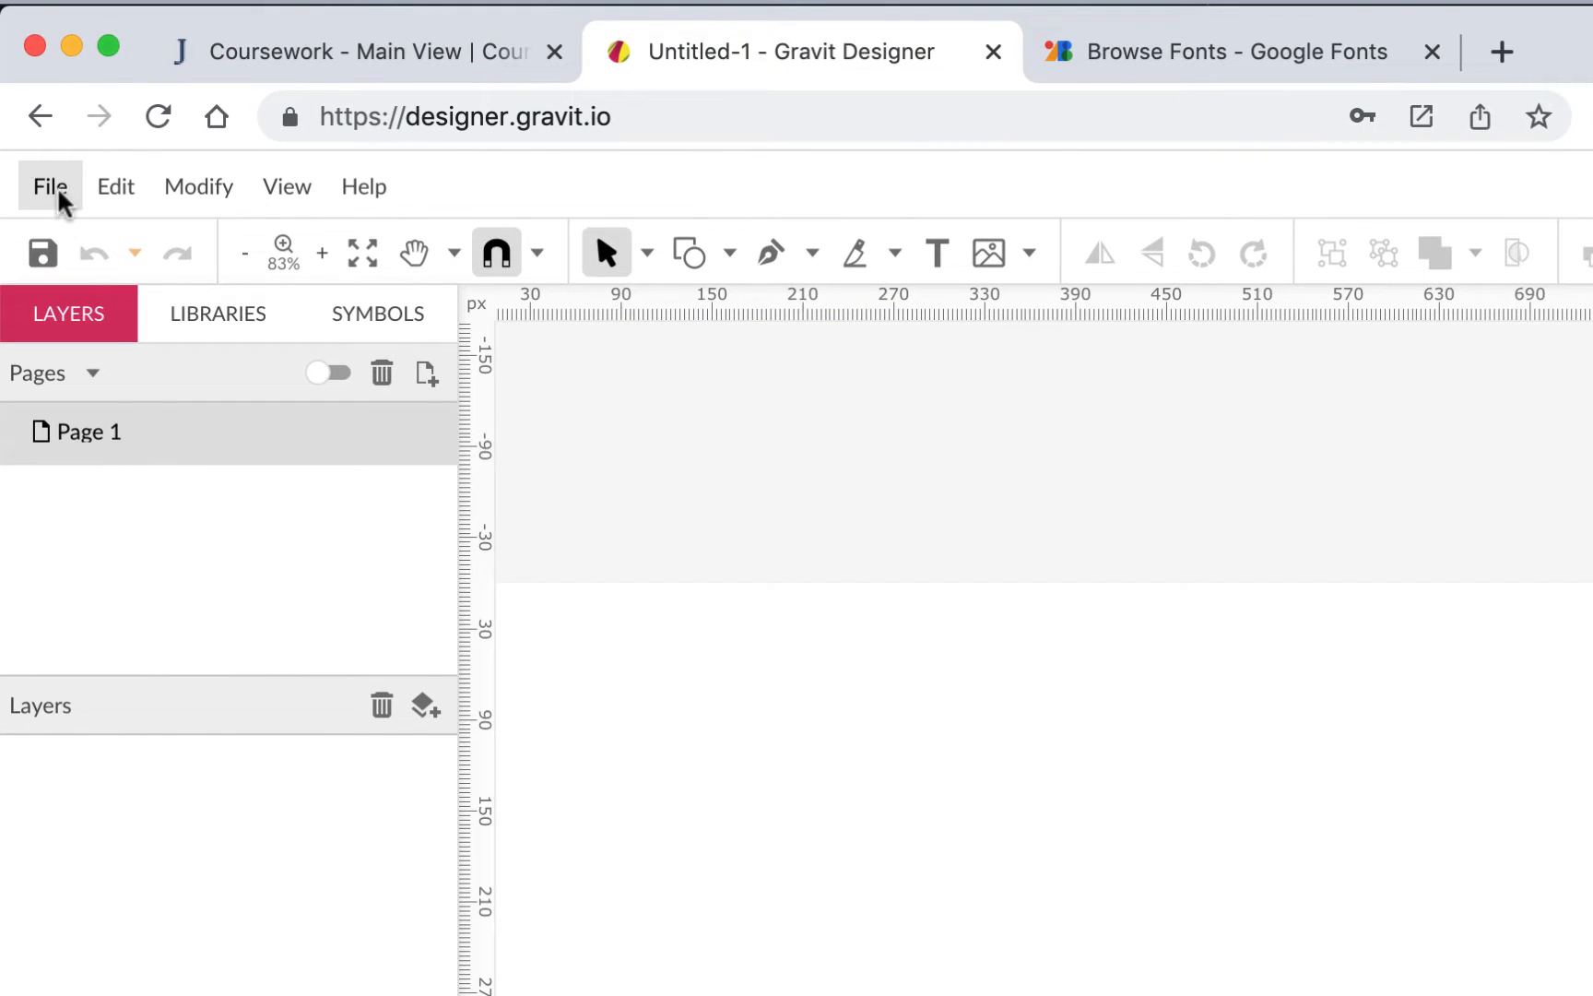
click(41, 190)
click(129, 667)
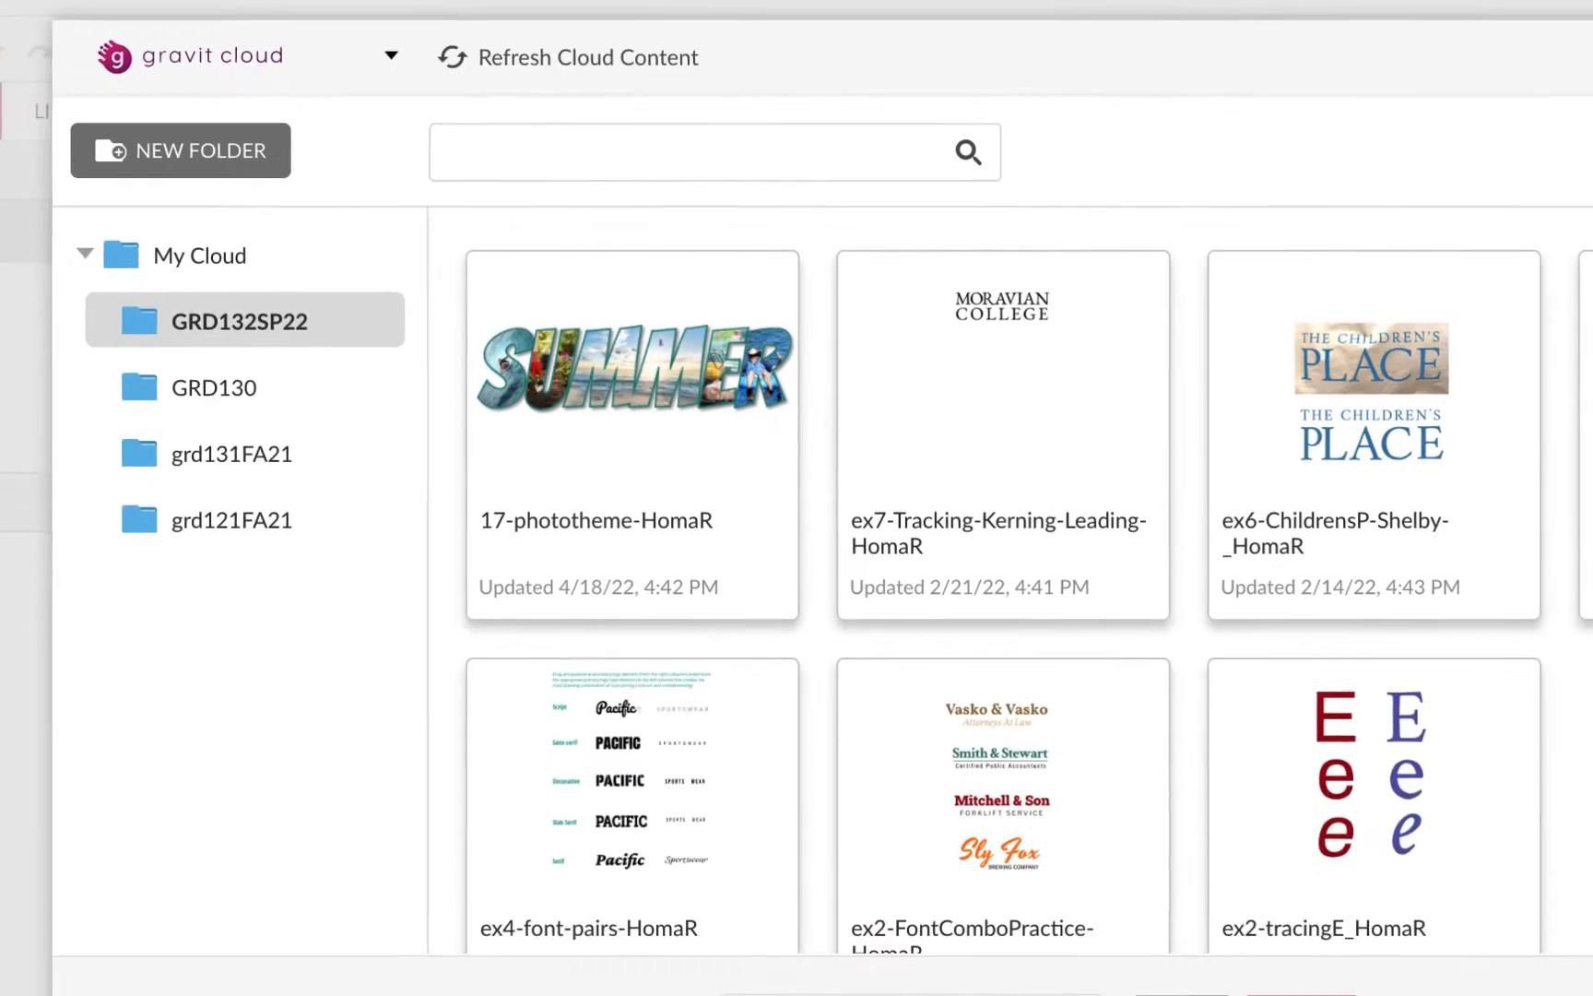
text(17)
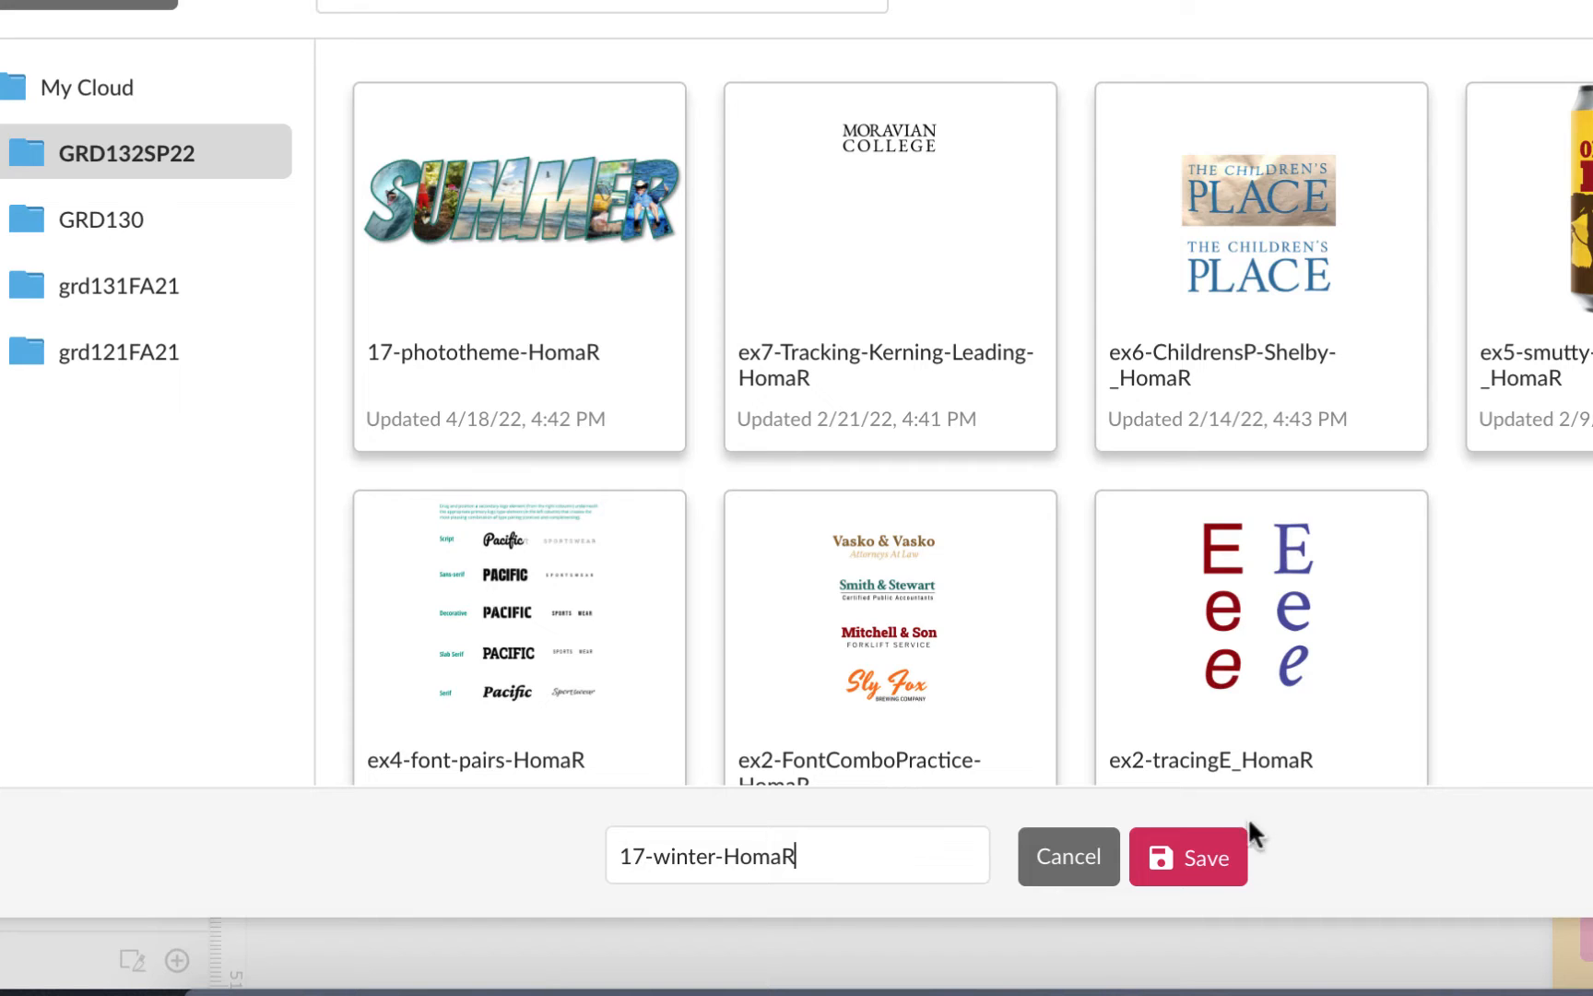
text(-winter-HomaR)
click(1210, 850)
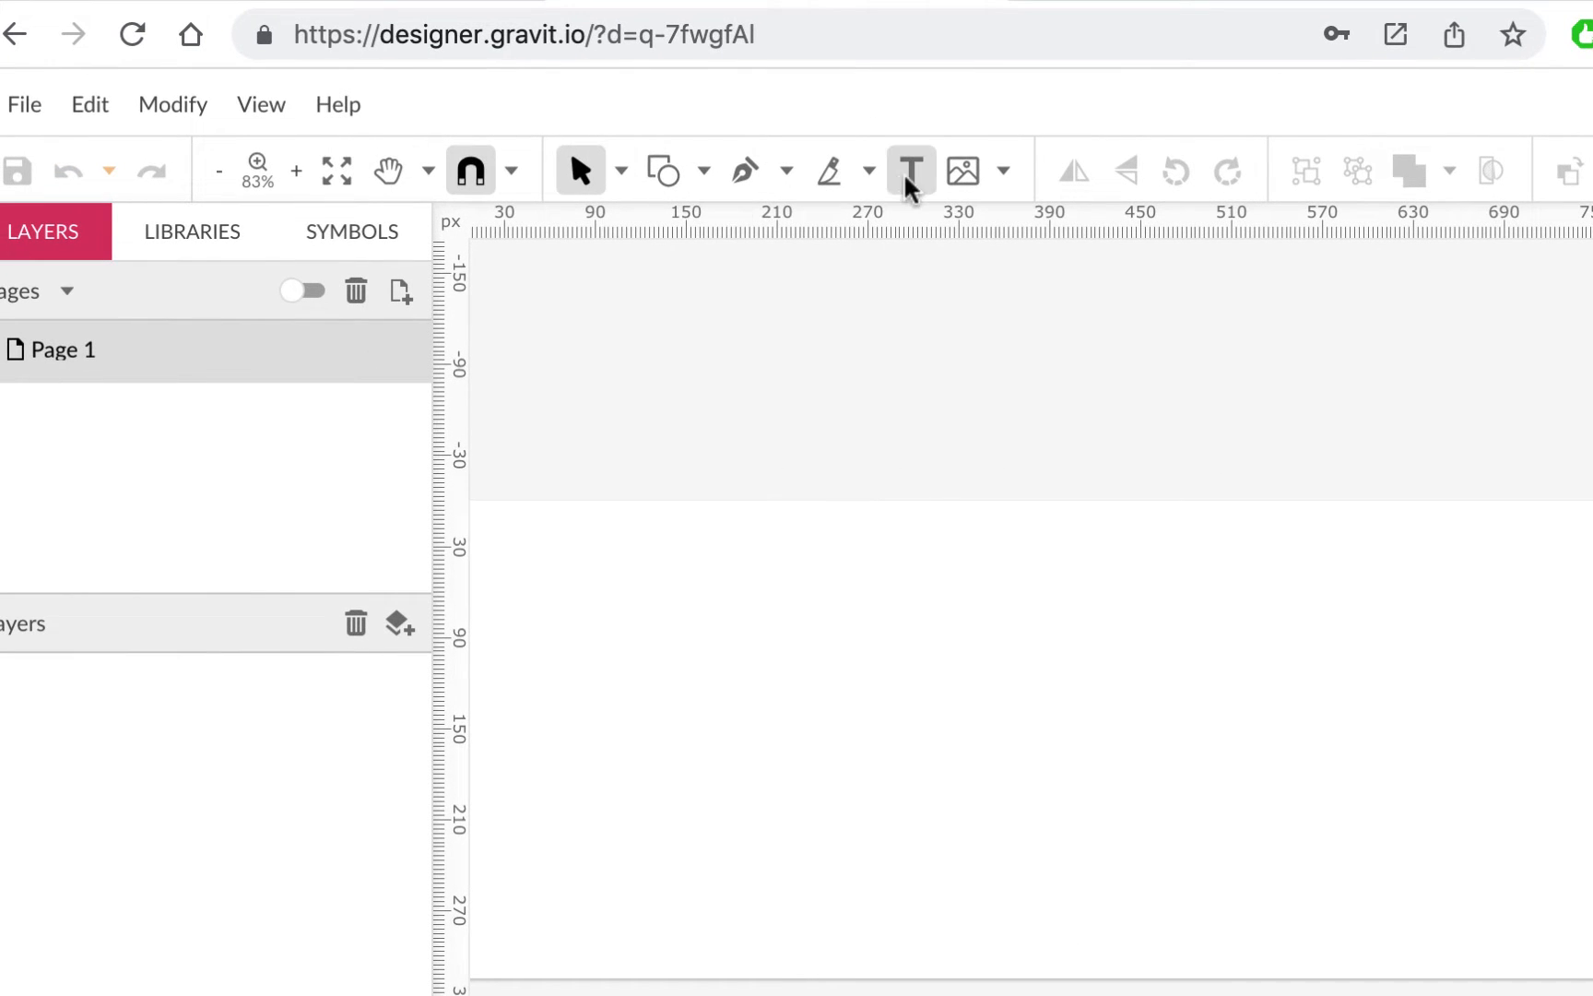
Step: Add a text object reading "Winter" on the blank page
click(909, 177)
click(711, 752)
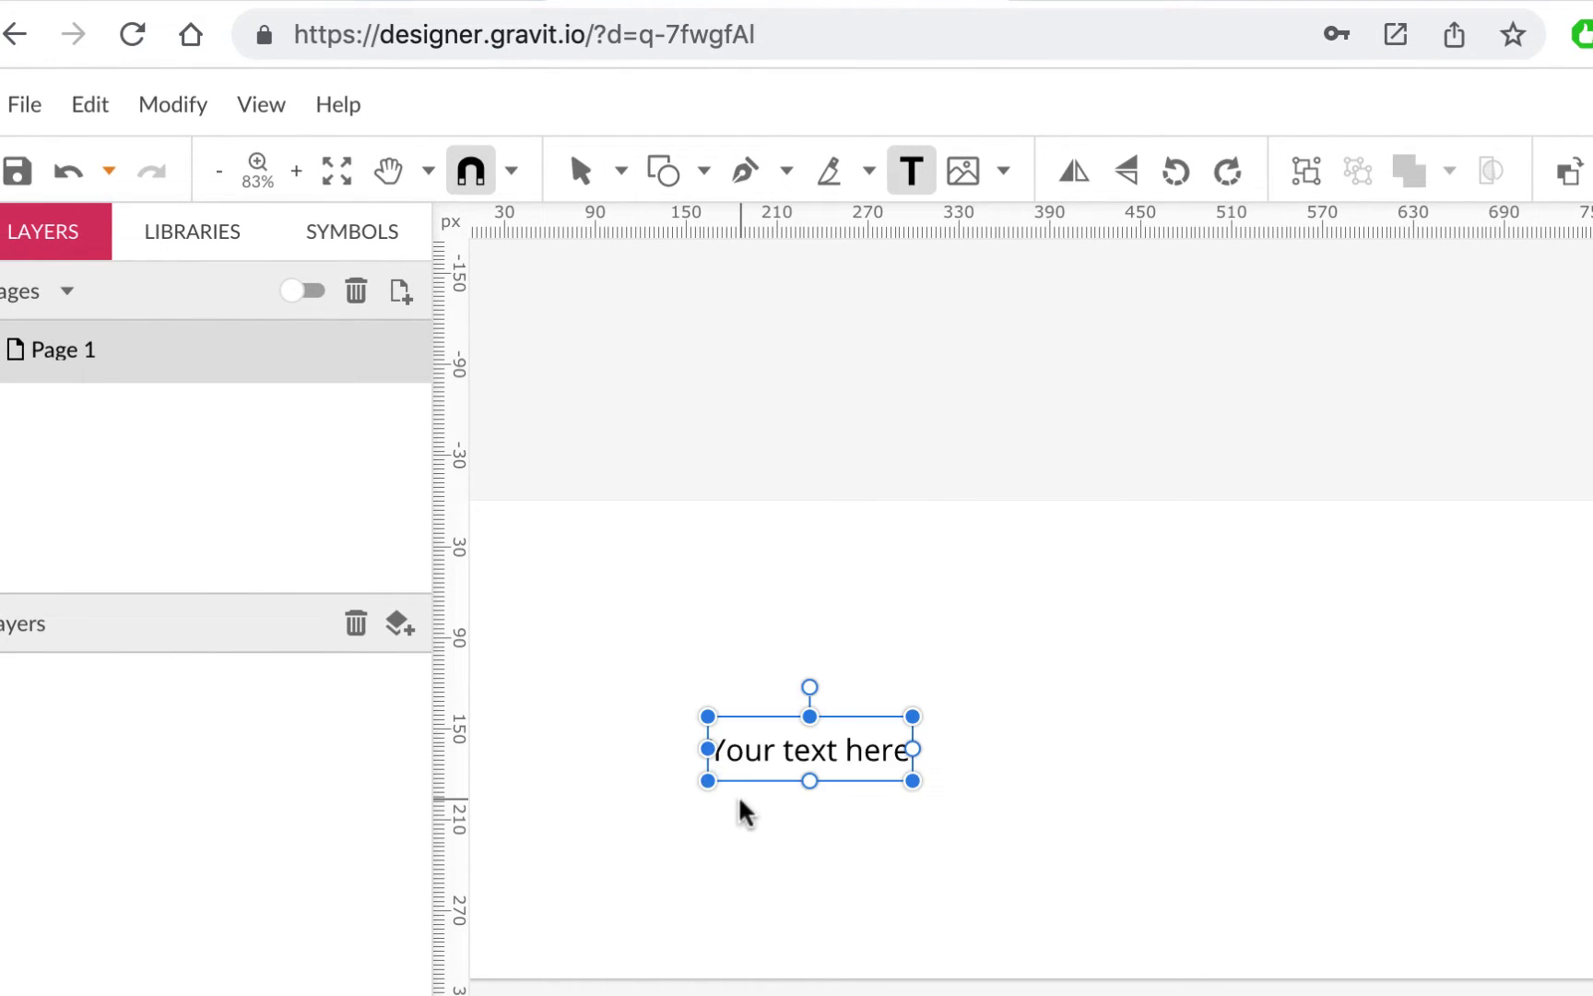
text(INTER)
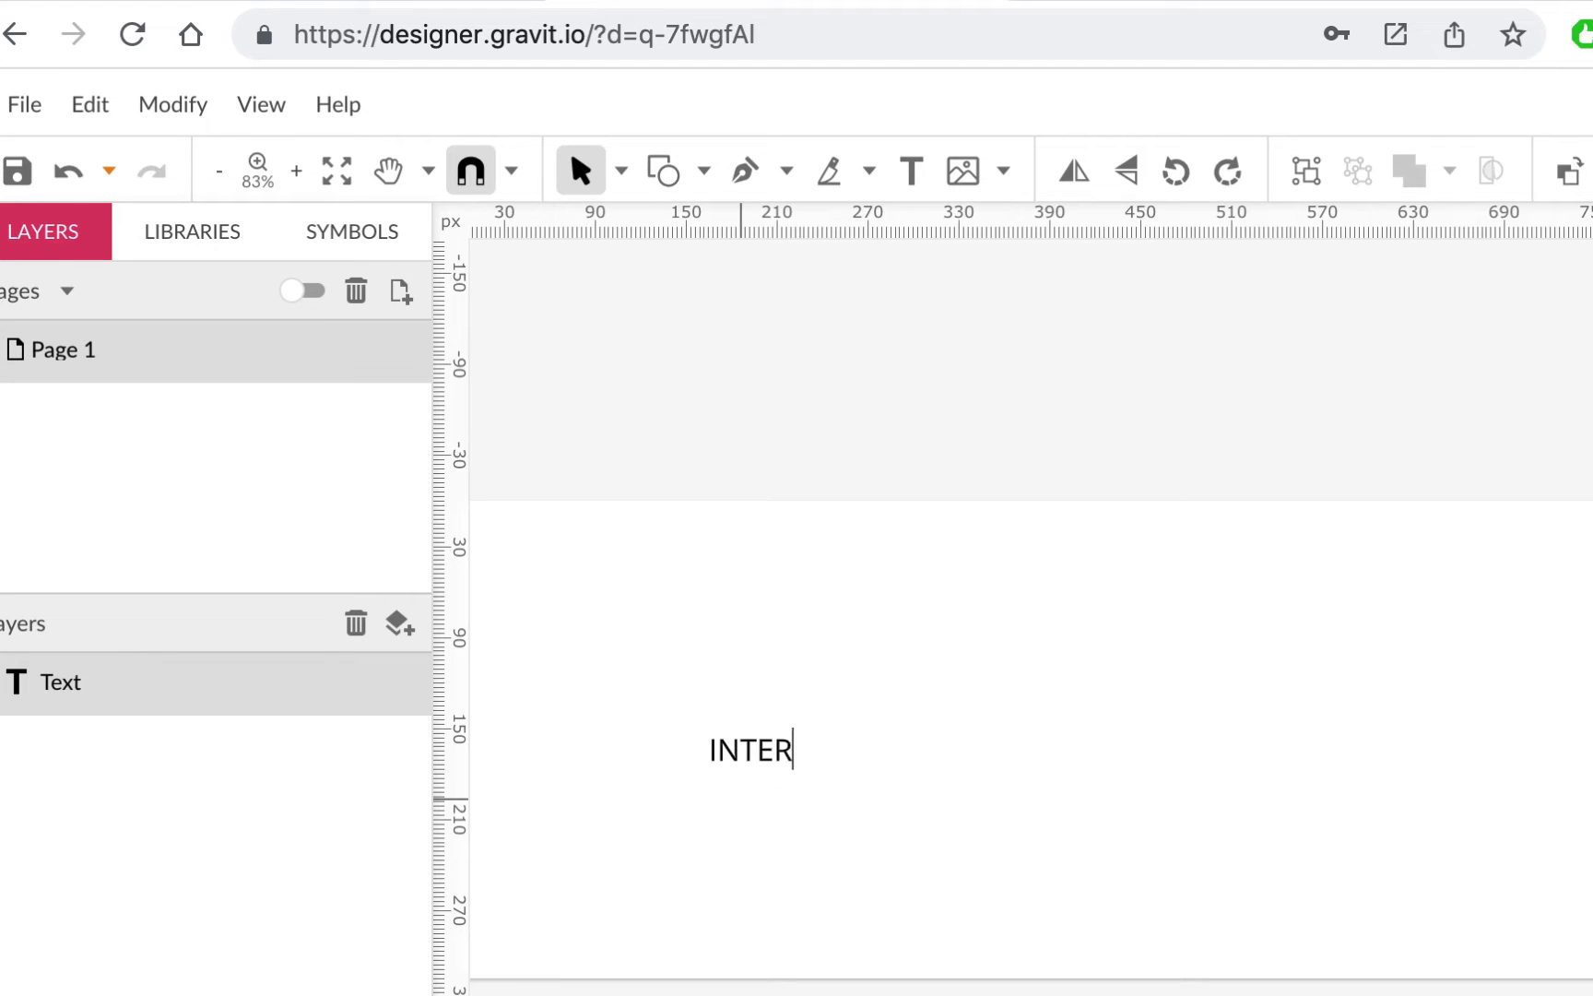
key(BackSpace)
key(BackSpace)
key(BackSpace)
key(BackSpace)
key(BackSpace)
text(Winter)
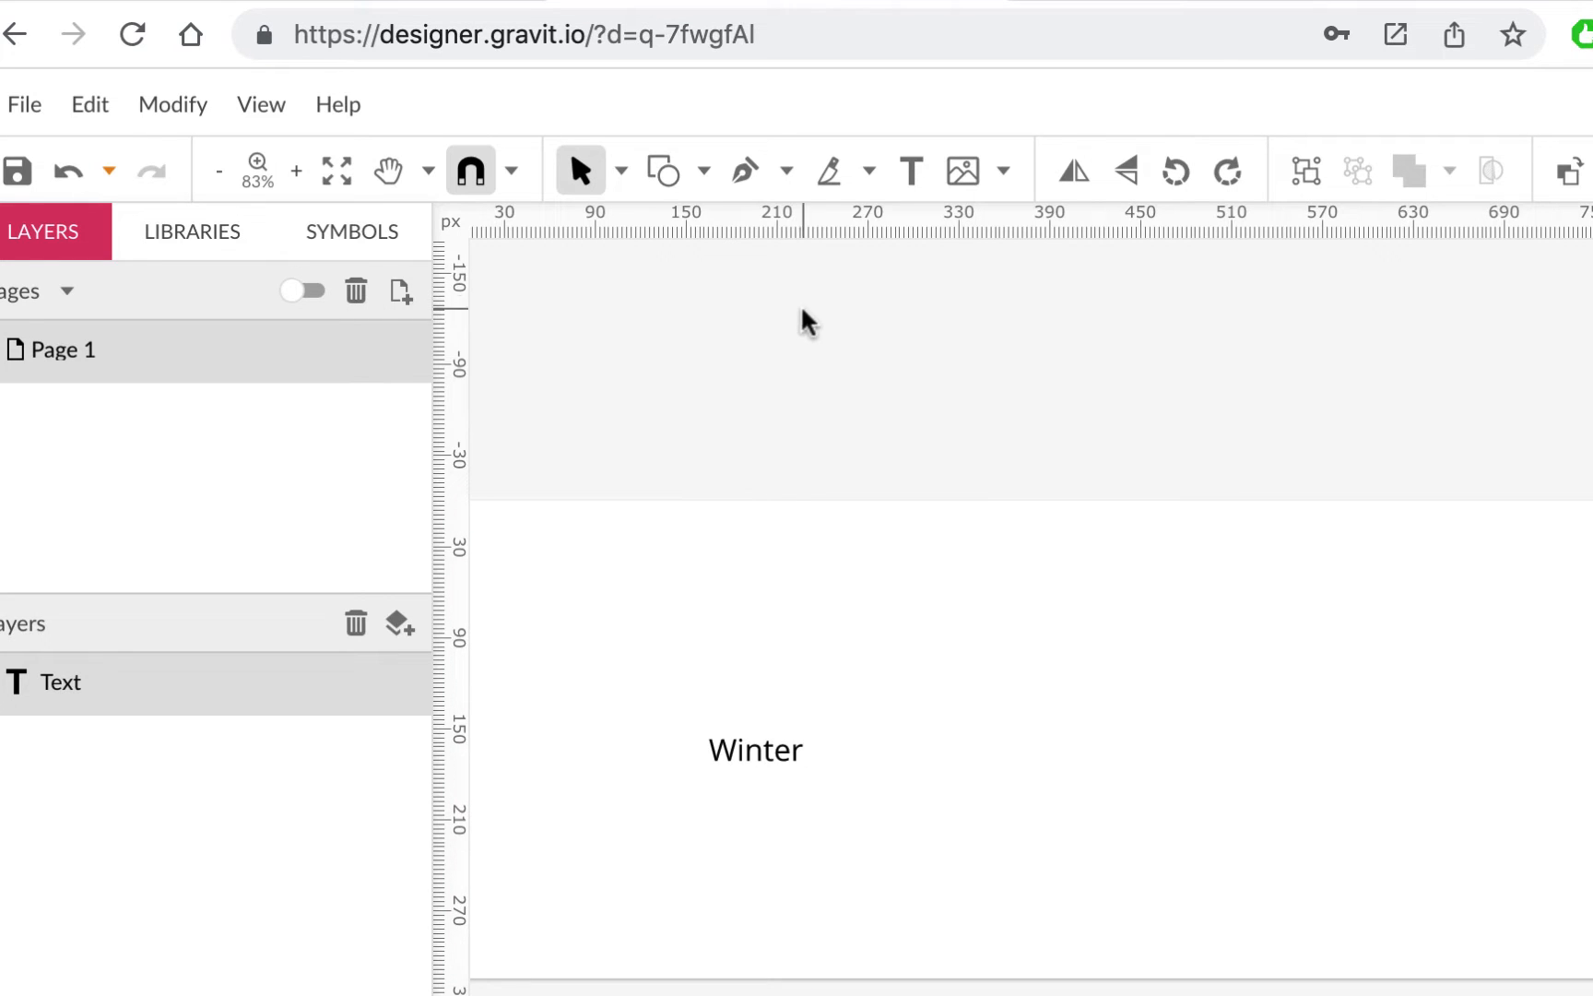
key(Escape)
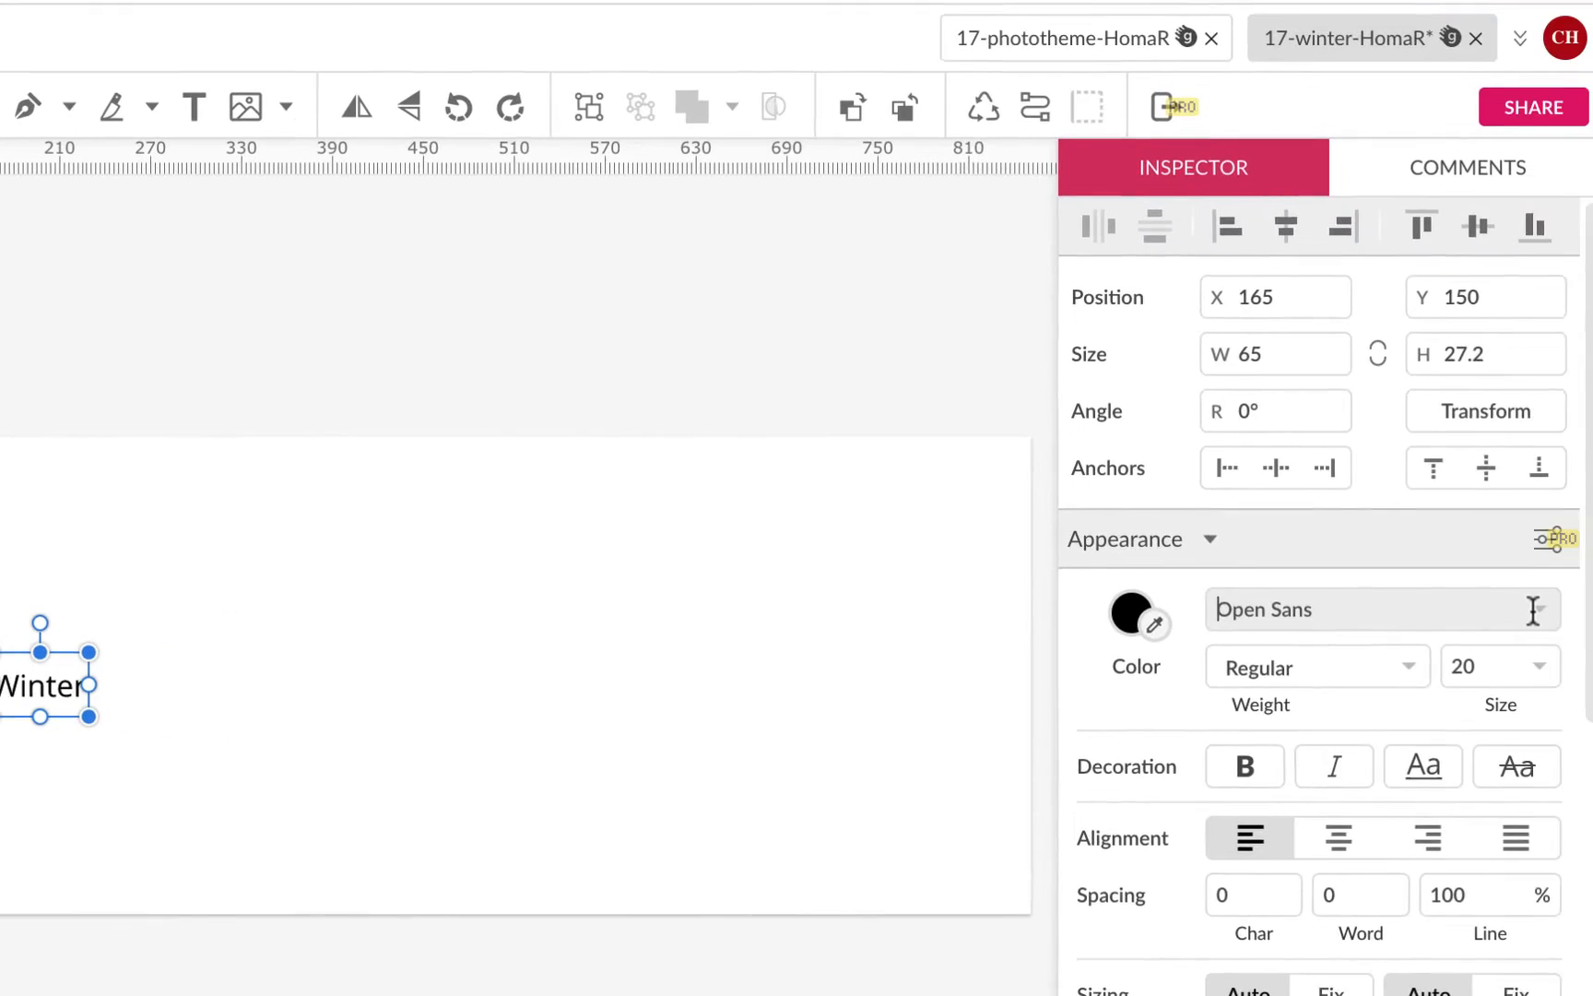
Step: Set the "Winter" text's font to Alfa Slab One and turn on Autoscale Font
click(1532, 610)
text(alf)
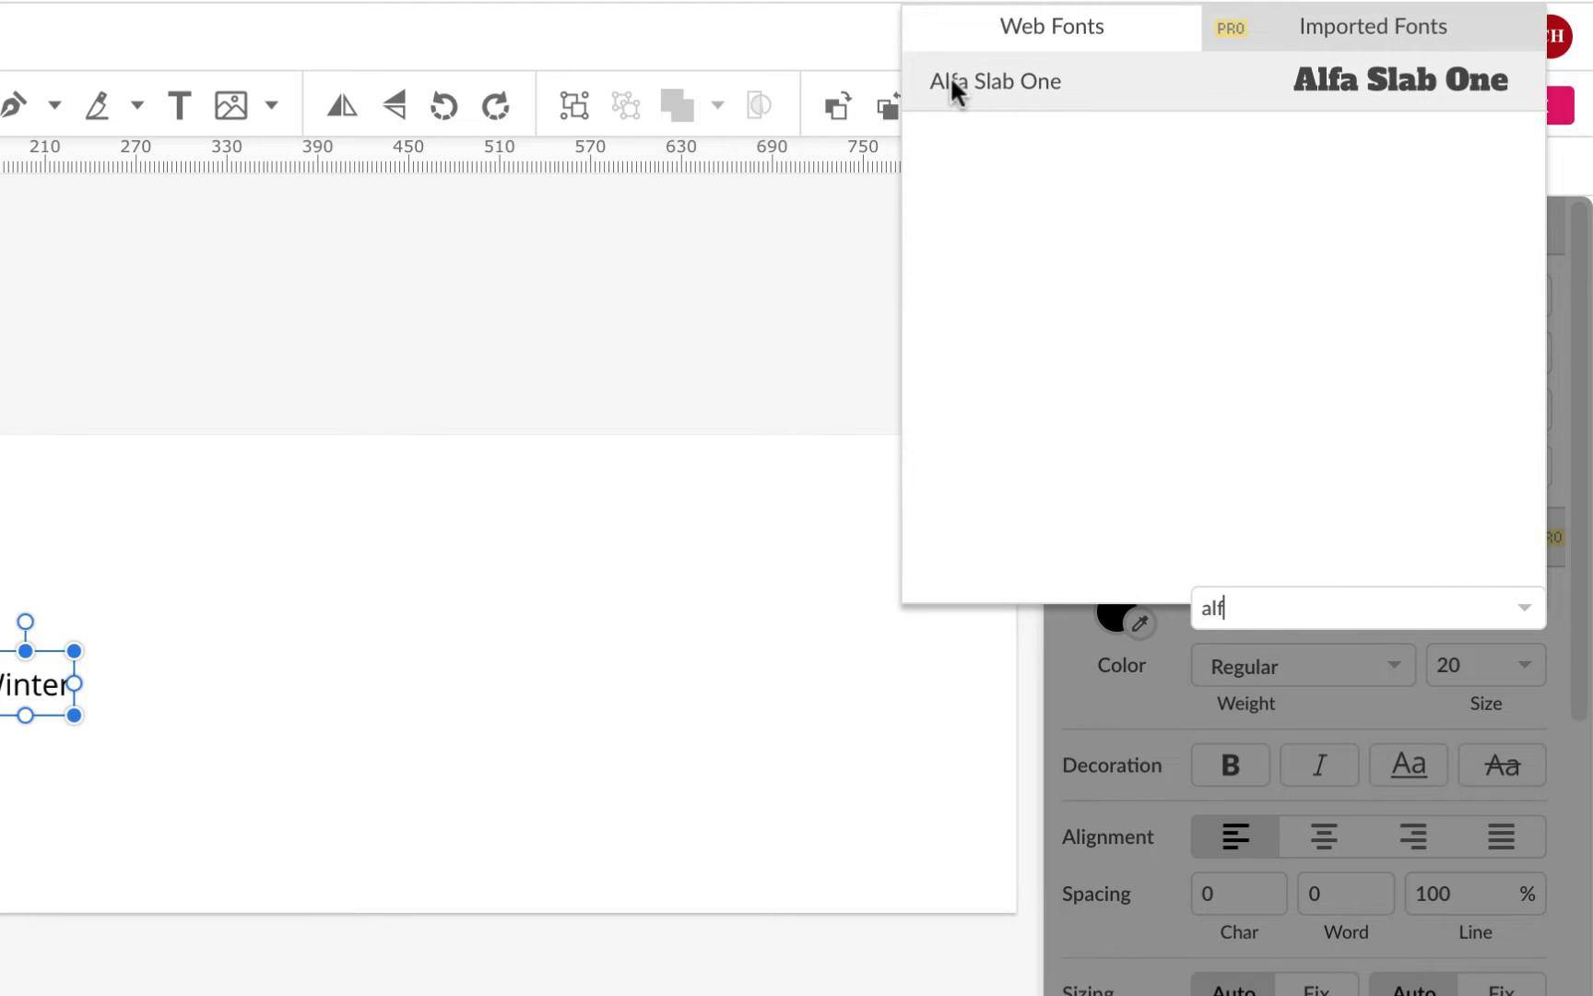
click(1009, 81)
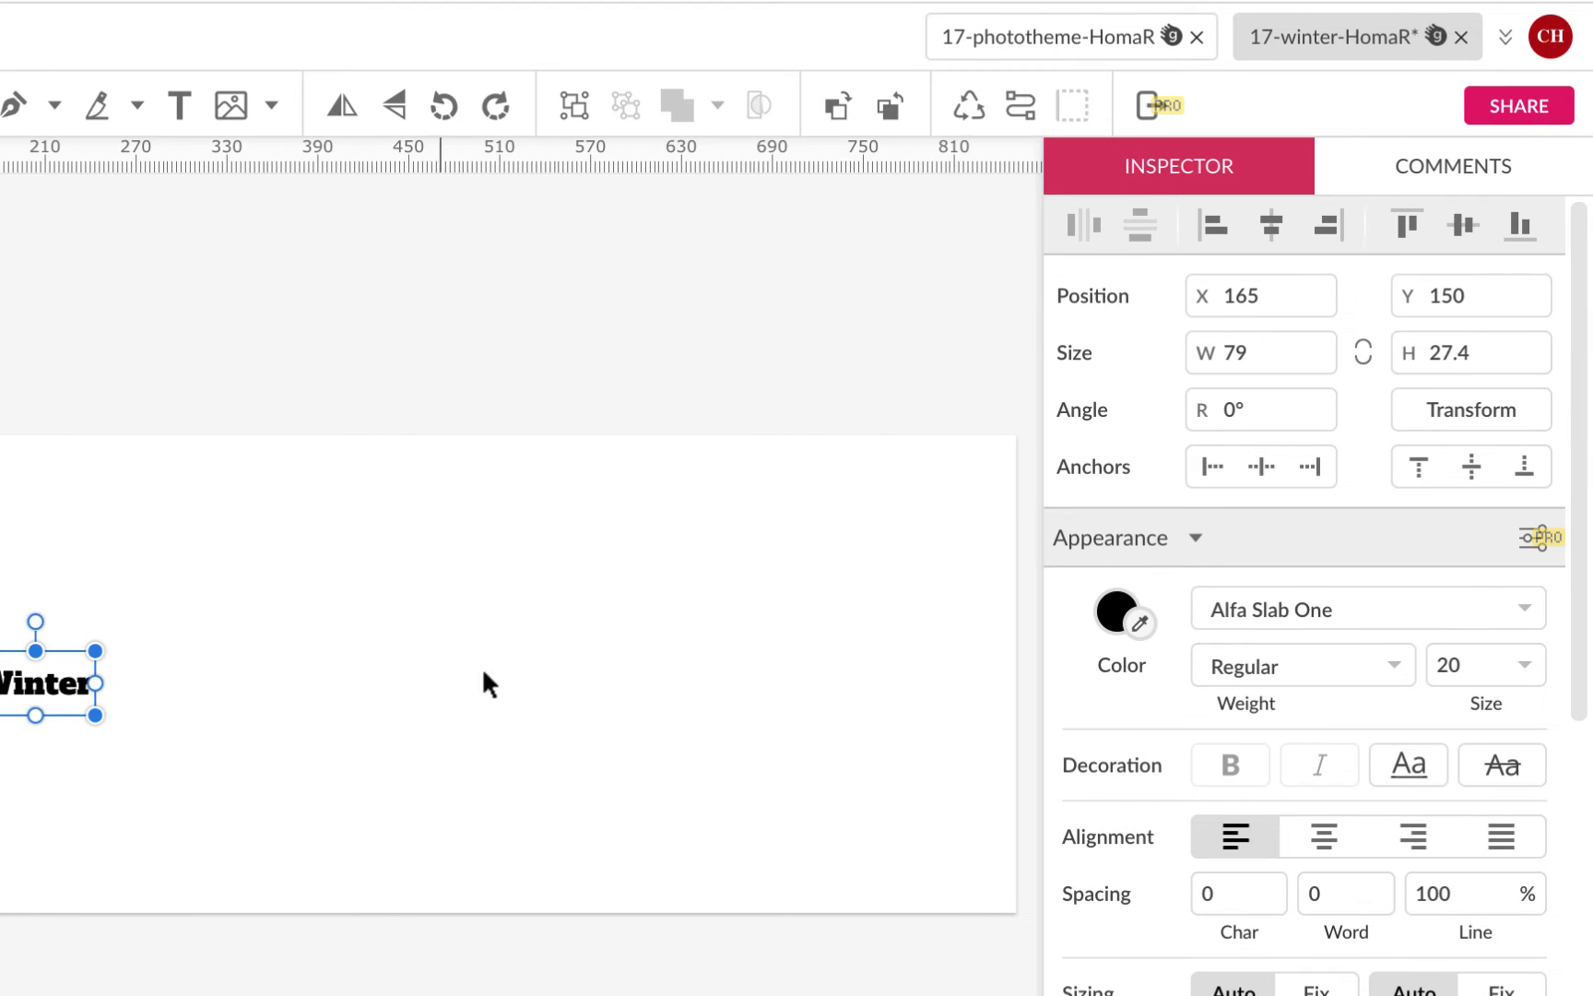
scroll(1074, 900, down, 8)
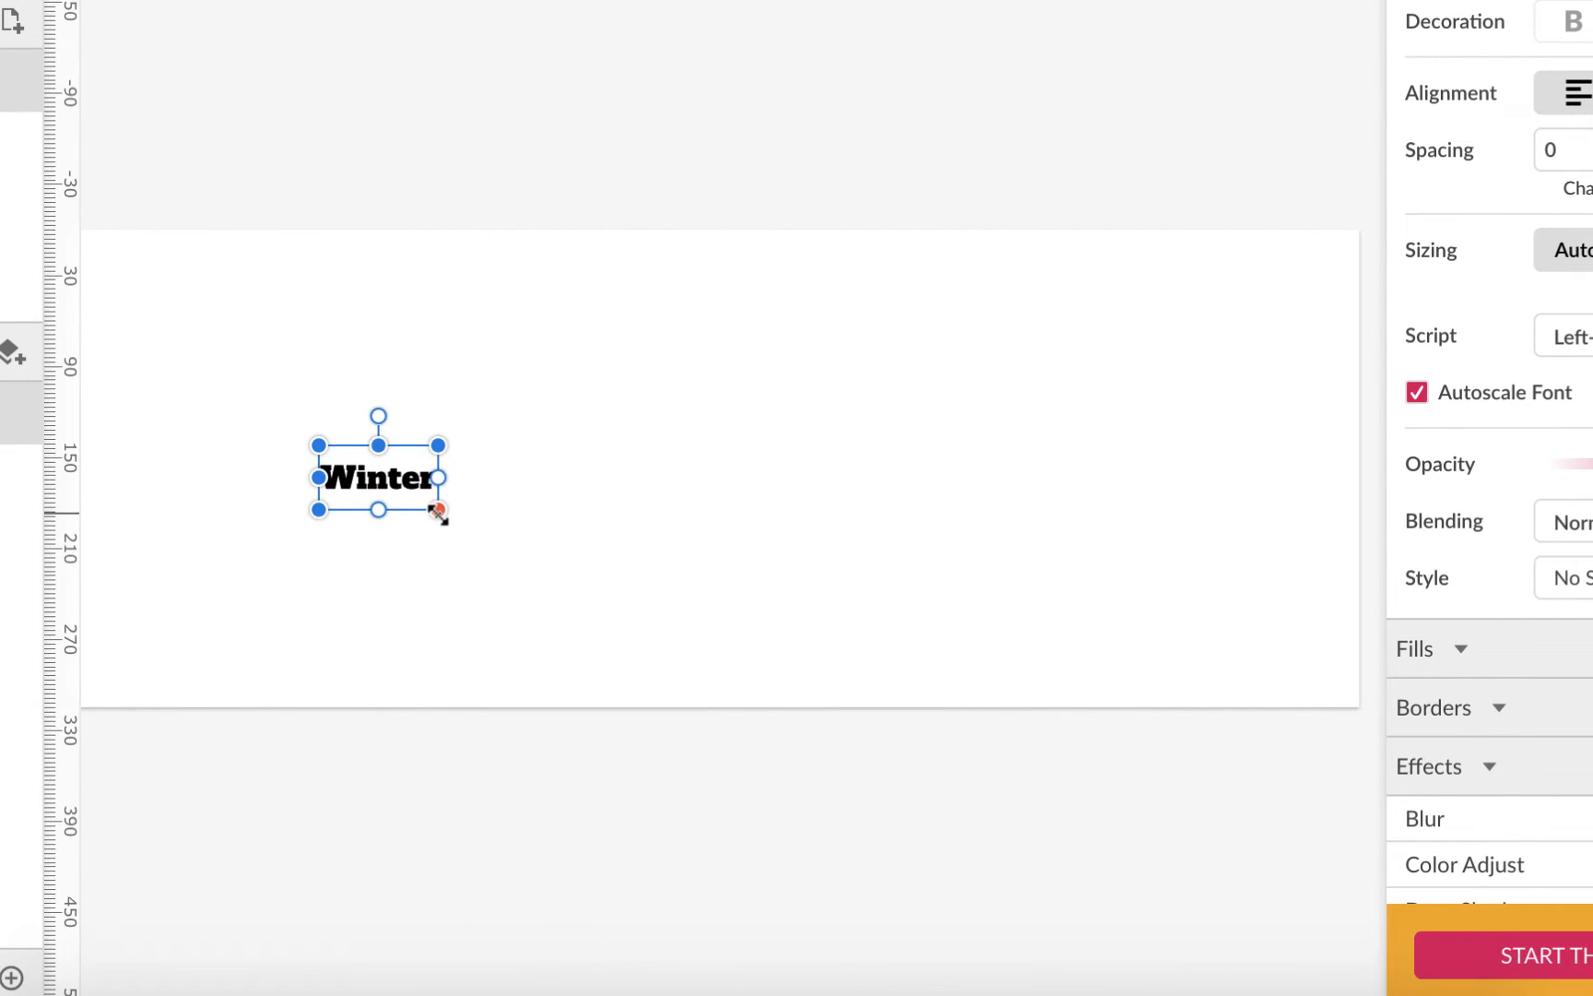
Step: Scale up the "Winter" text to about 843 px wide and reposition it so its letters nearly span the page
drag(438, 510, 878, 765)
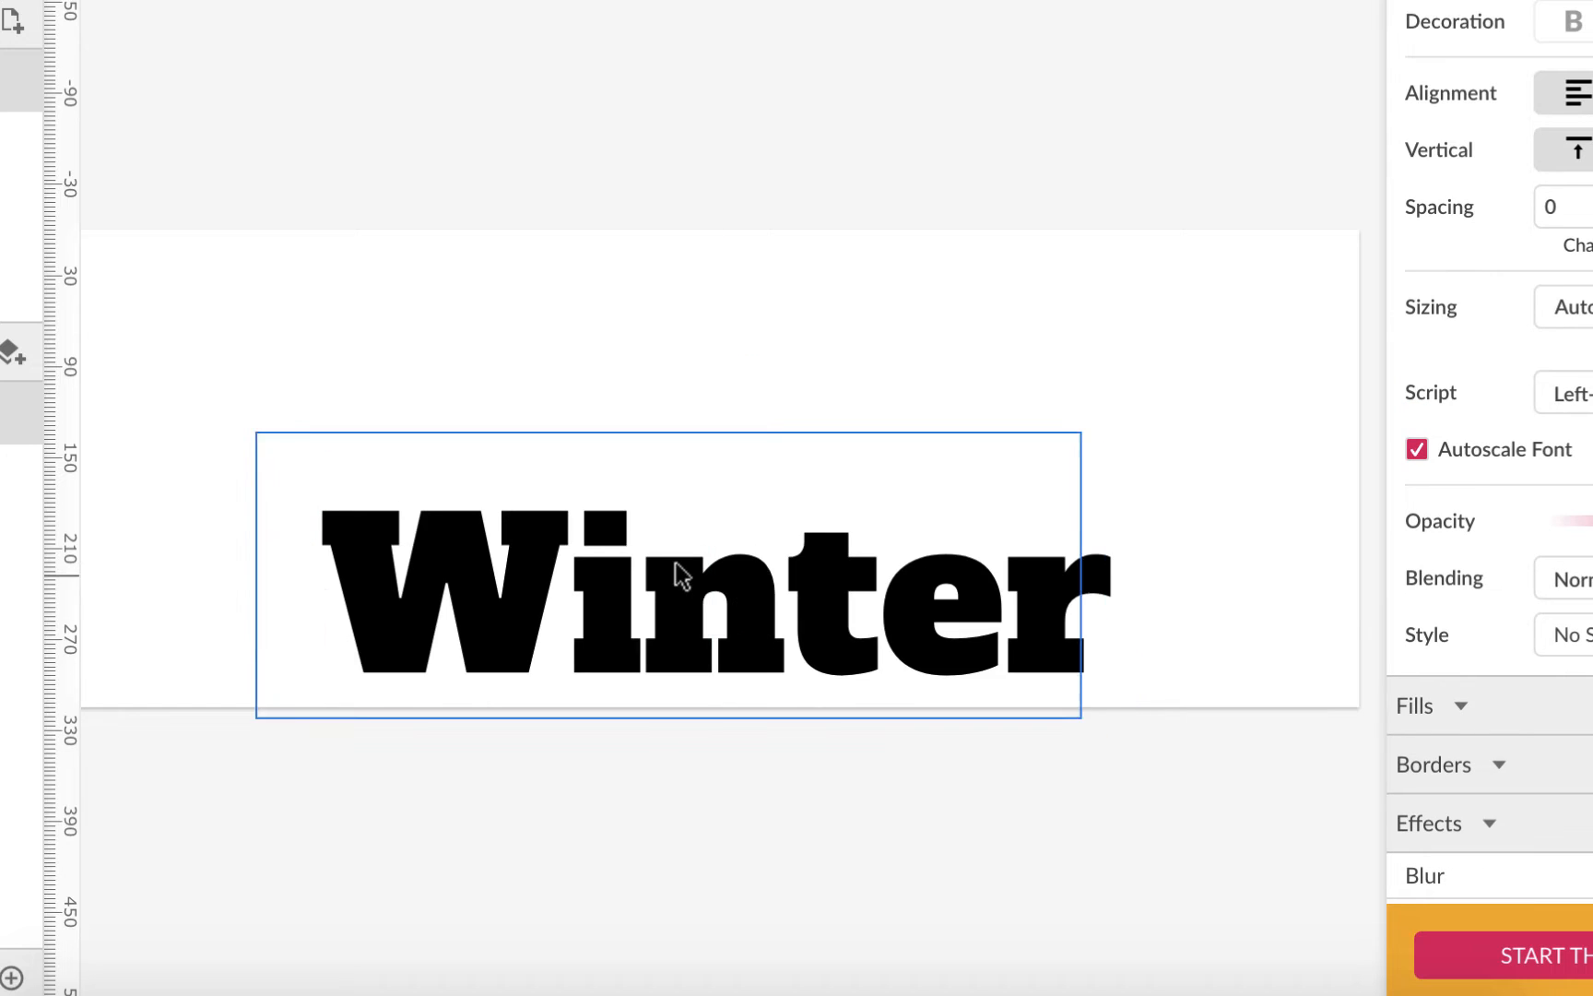
drag(998, 611, 1306, 769)
drag(1149, 551, 996, 478)
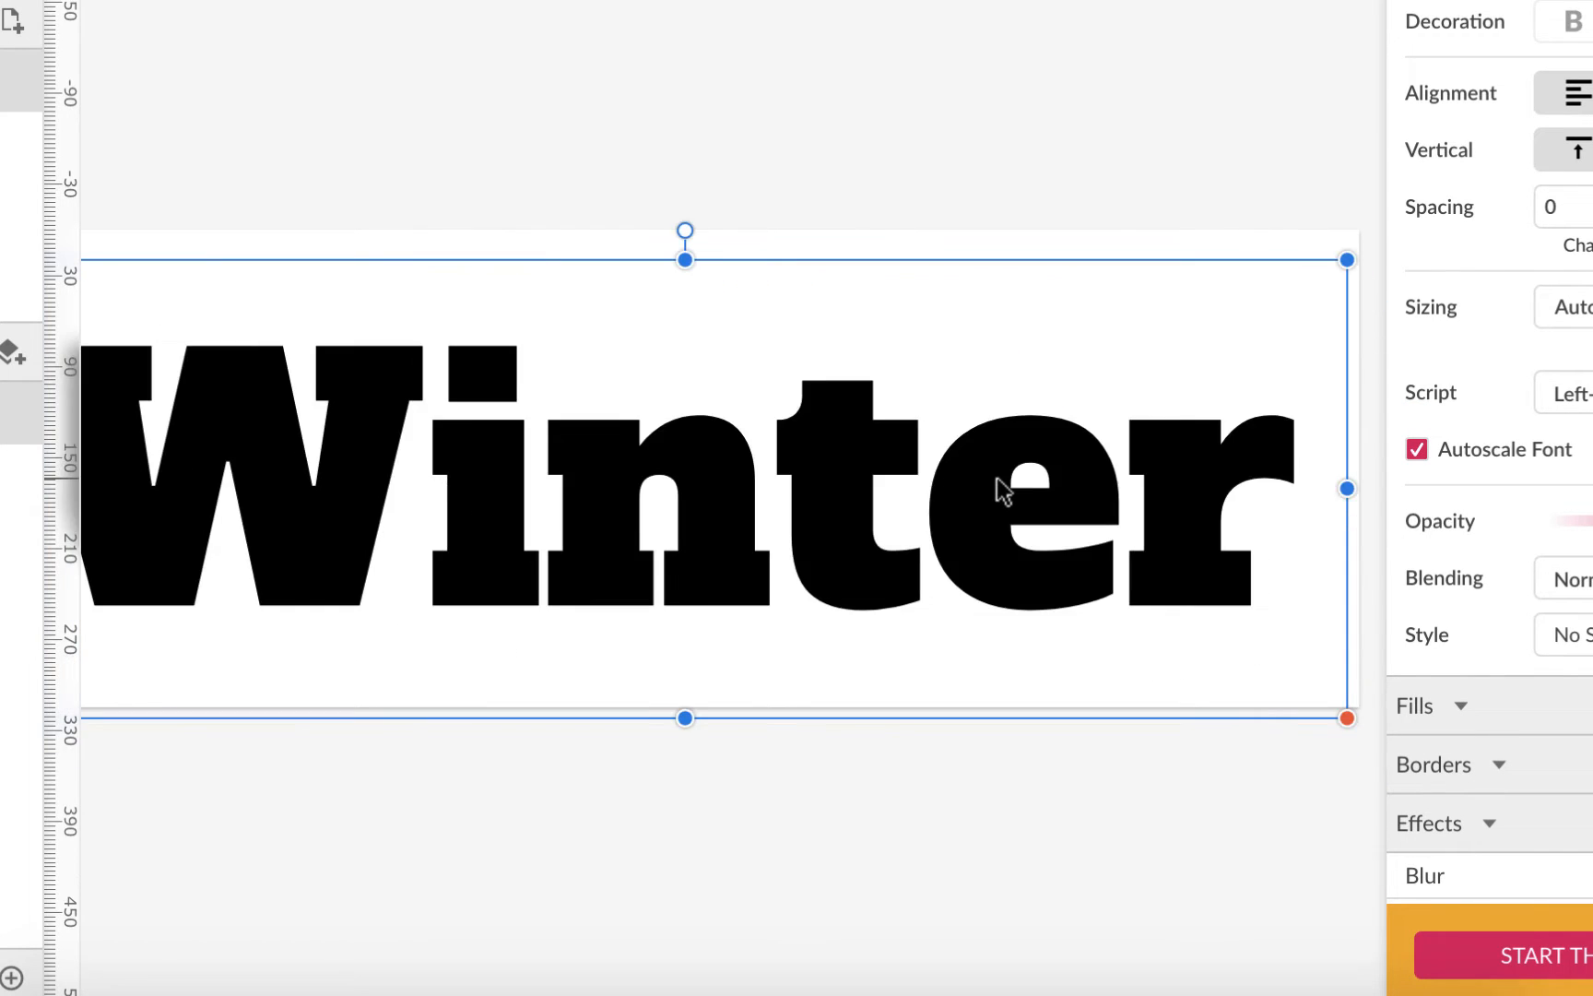
scroll(997, 478, down, 2)
scroll(997, 478, left, 3)
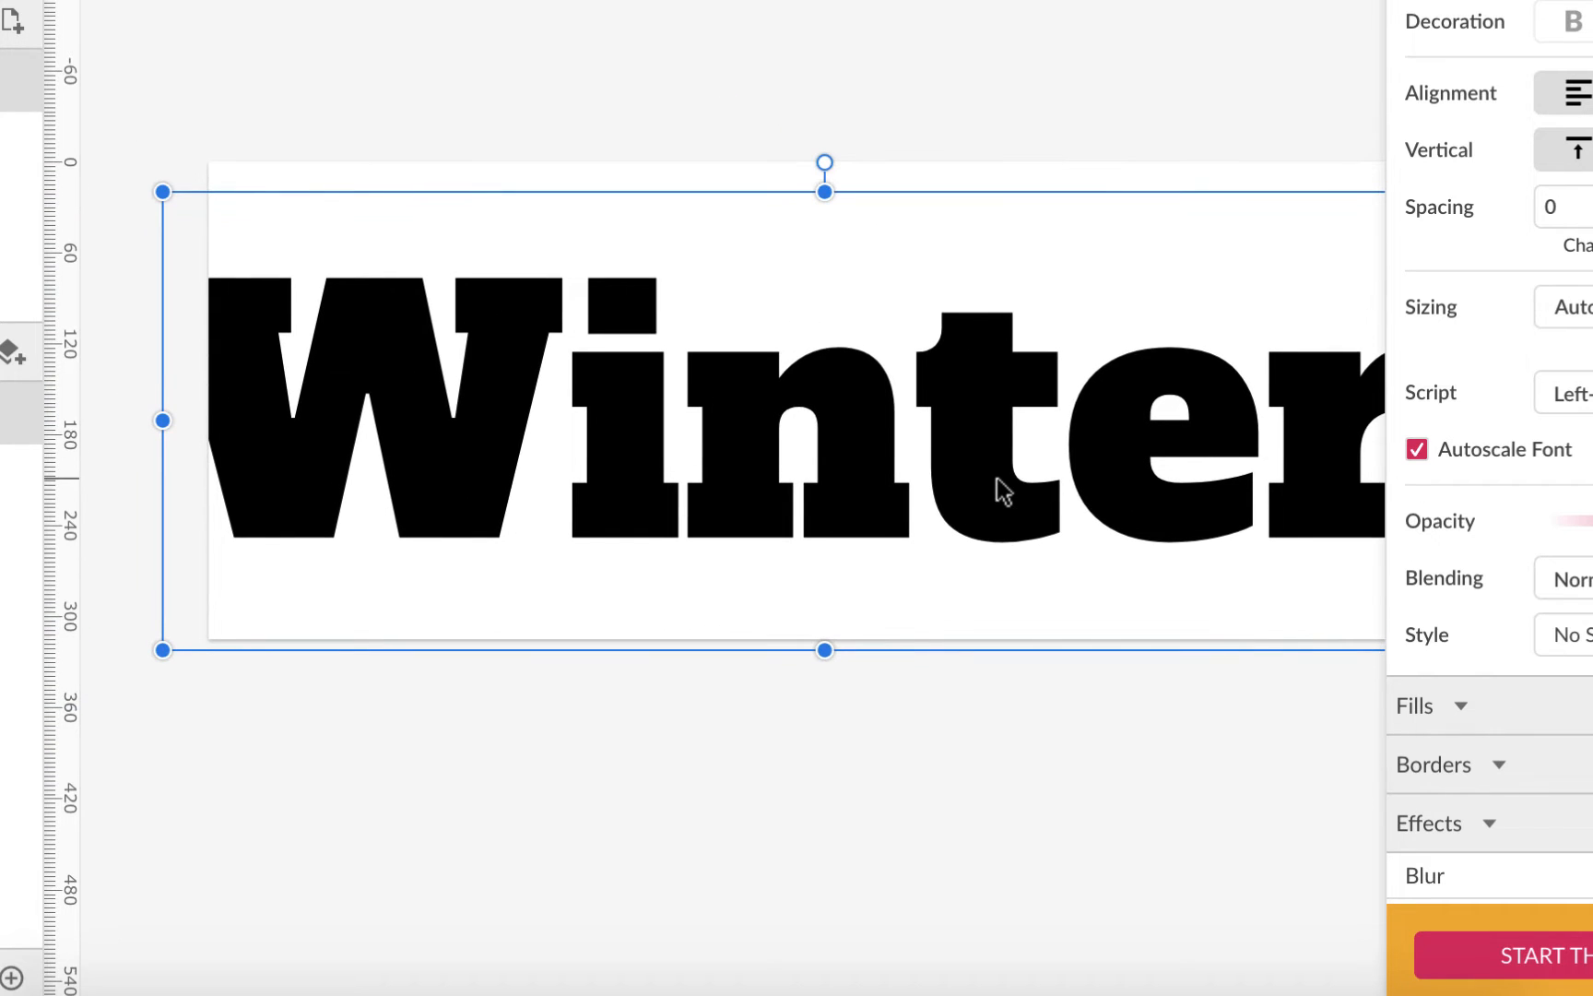
scroll(1003, 488, right, 2)
scroll(1003, 488, up, 1)
scroll(1003, 489, down, 2)
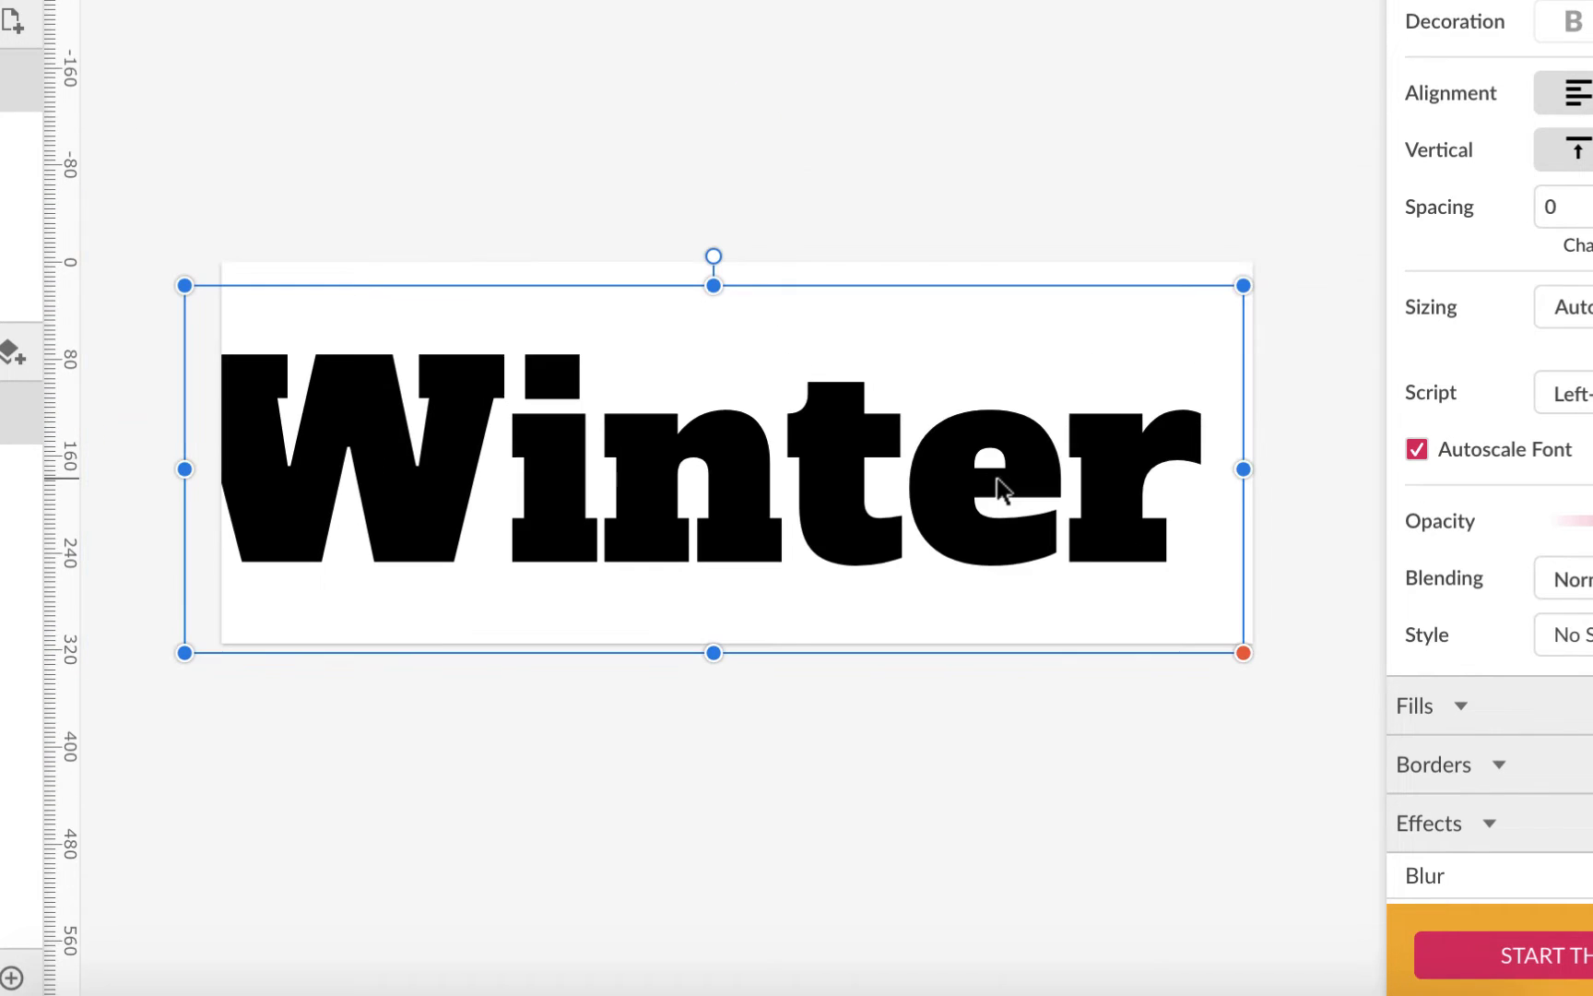
drag(1007, 465, 1055, 461)
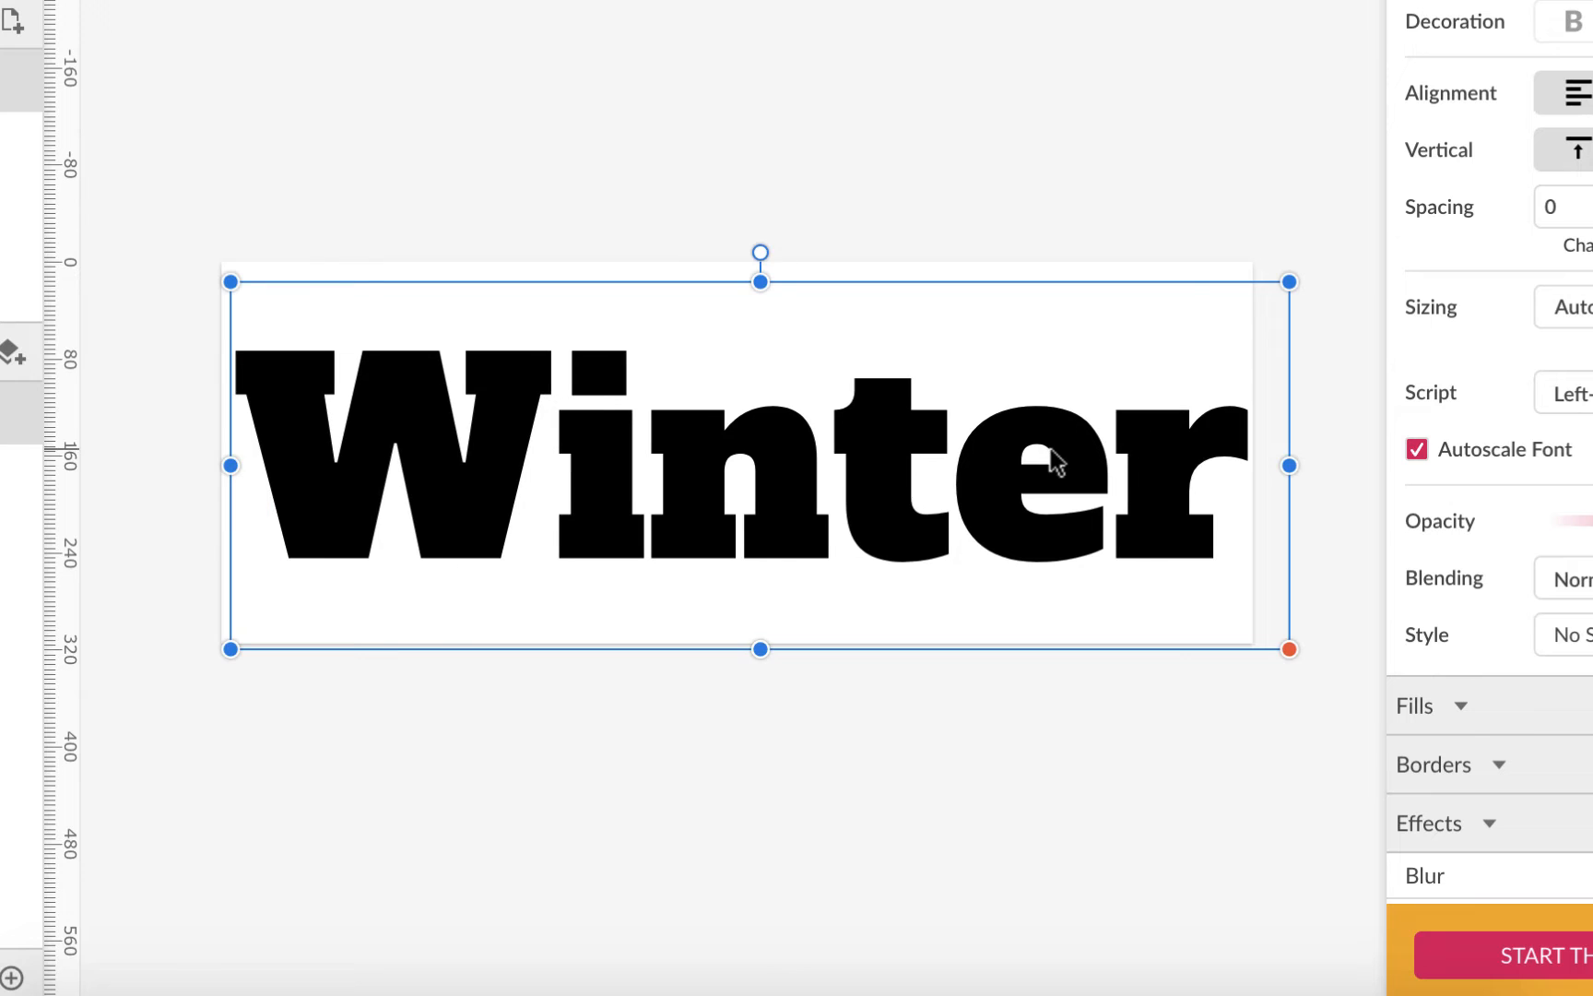
drag(1288, 648, 1266, 638)
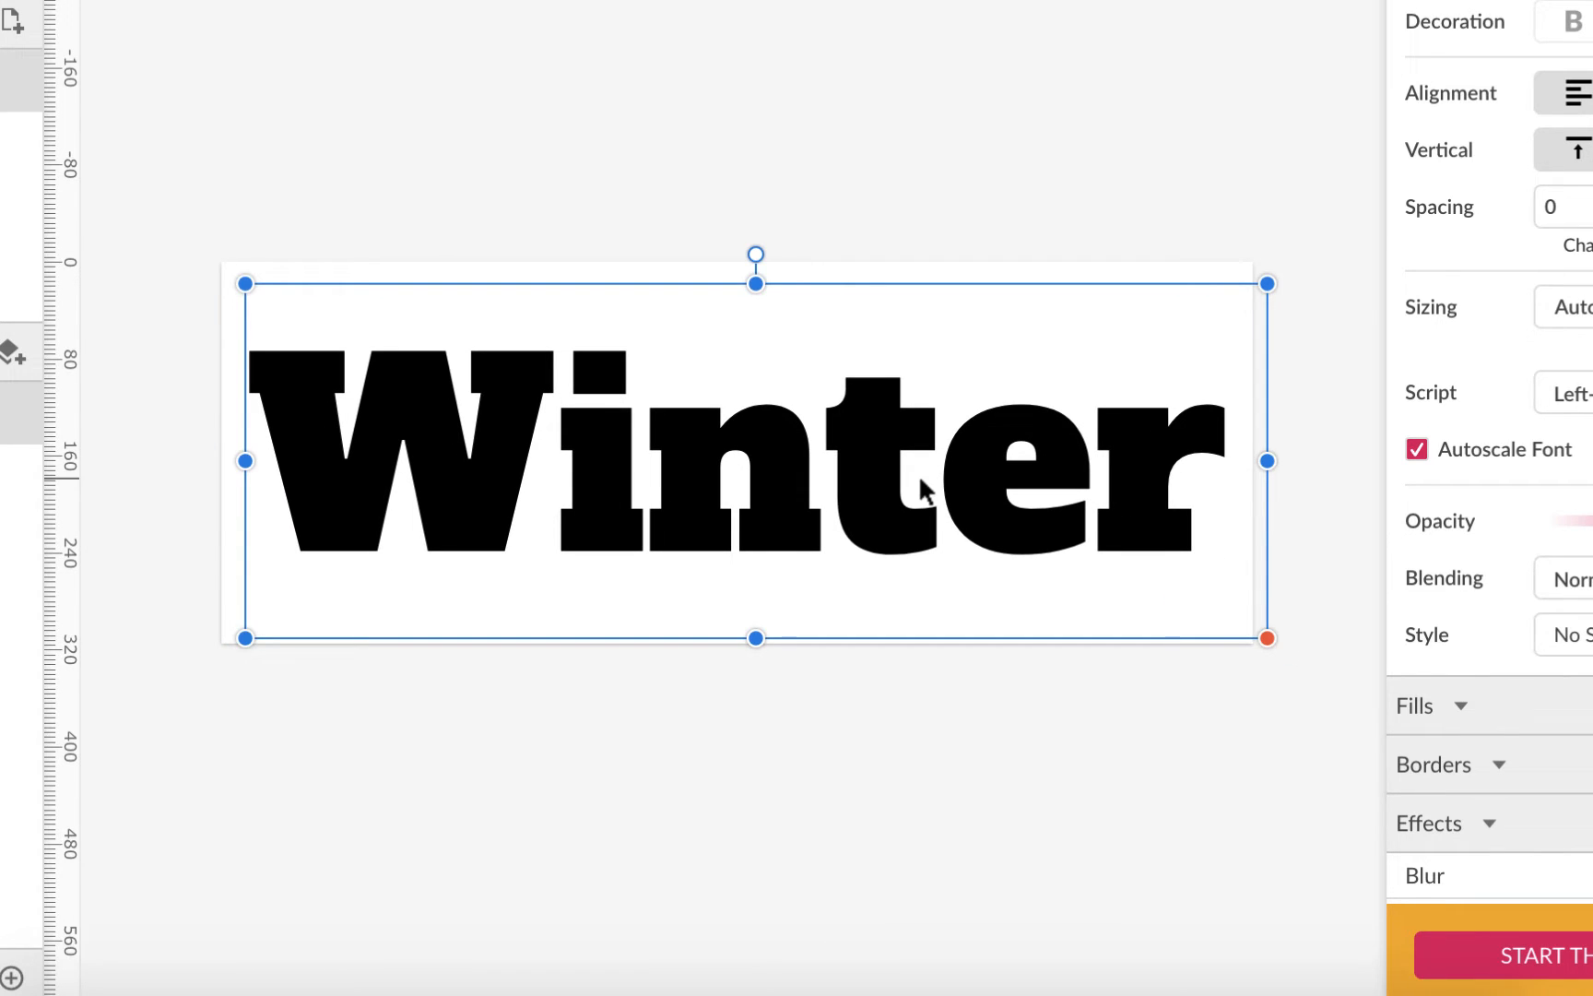
Step: Center the "Winter" text box both horizontally and vertically on the page
mouse_move(668, 487)
mouse_down()
mouse_move(685, 481)
mouse_move(675, 468)
mouse_up()
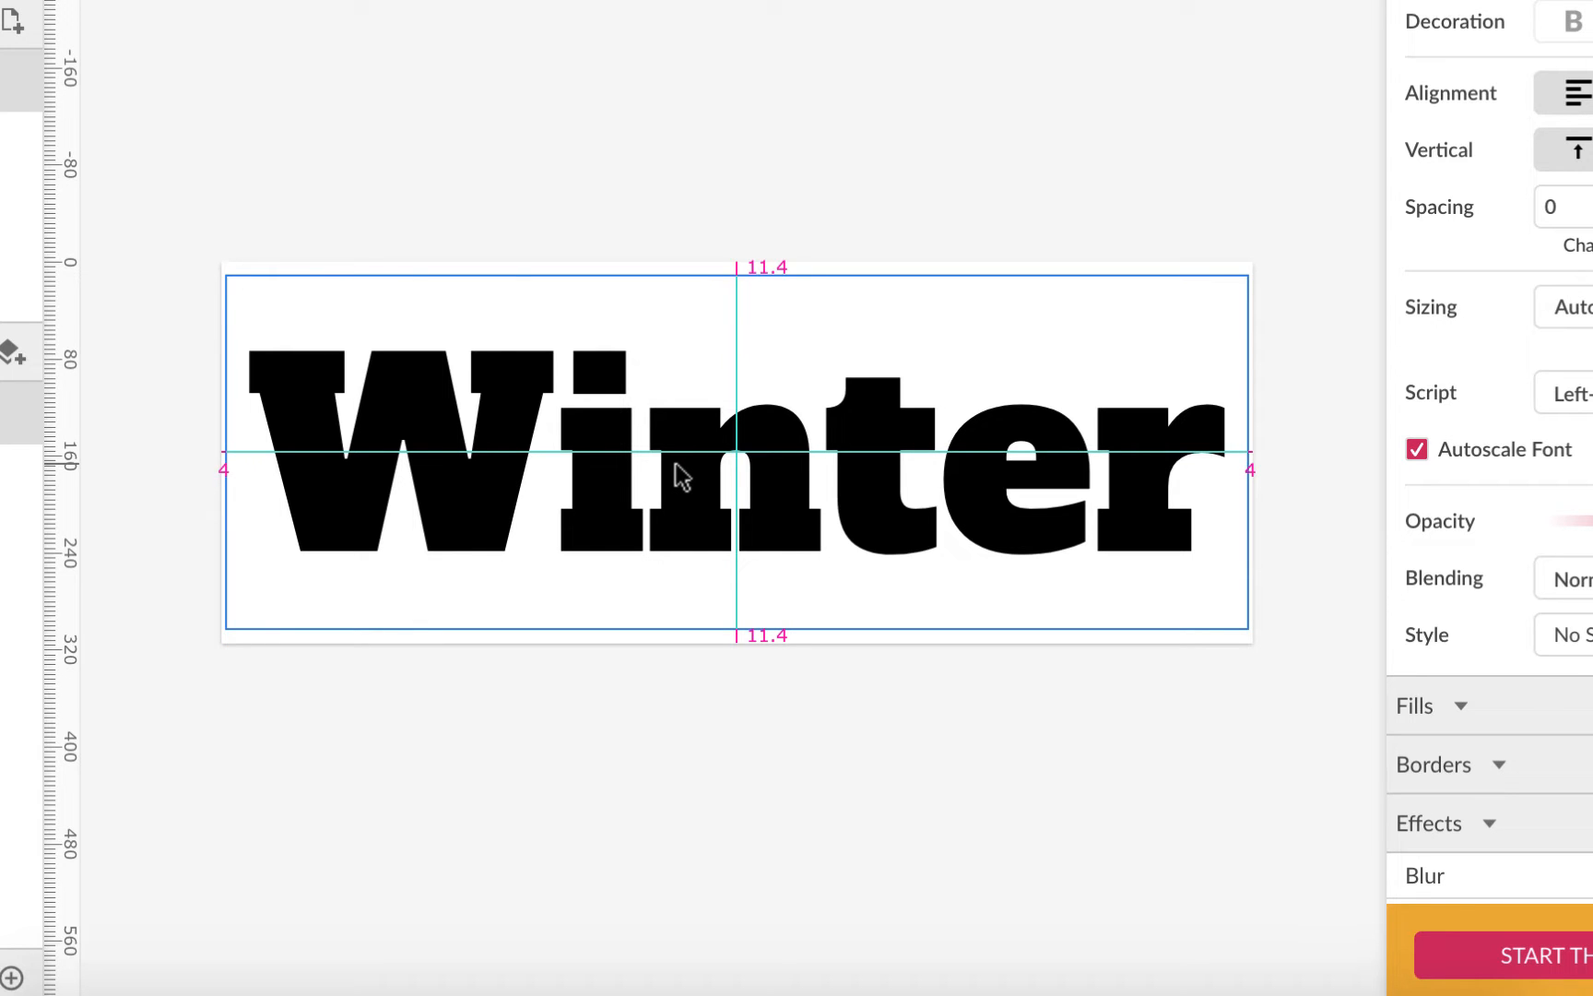
drag(683, 476, 684, 475)
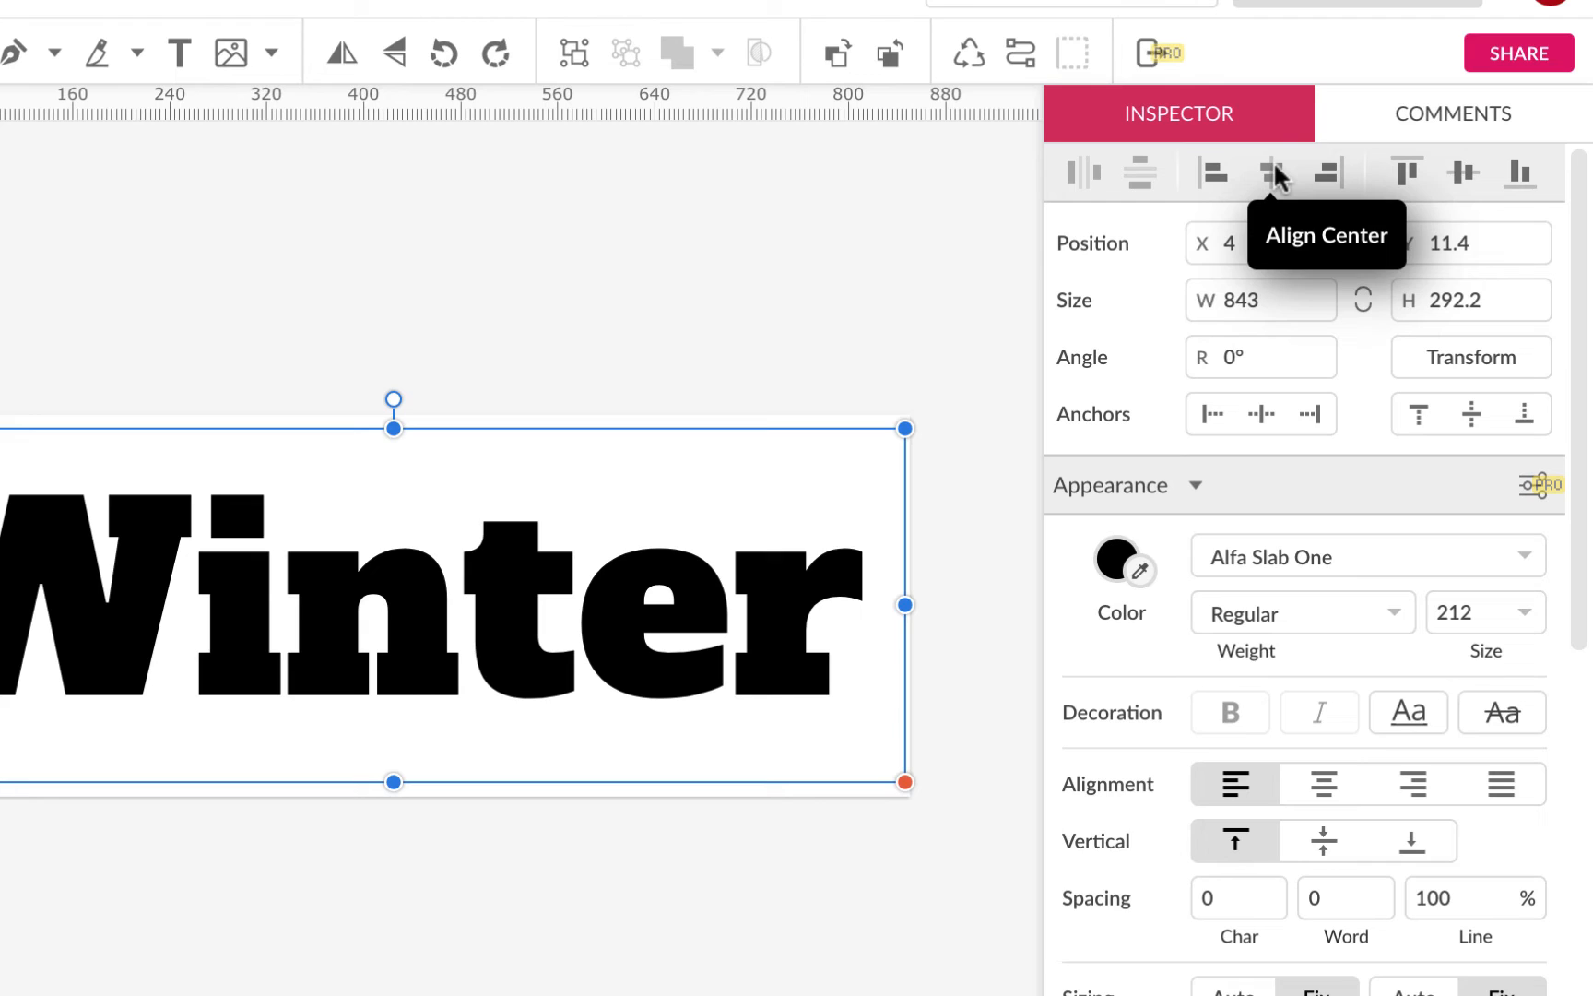
click(1465, 176)
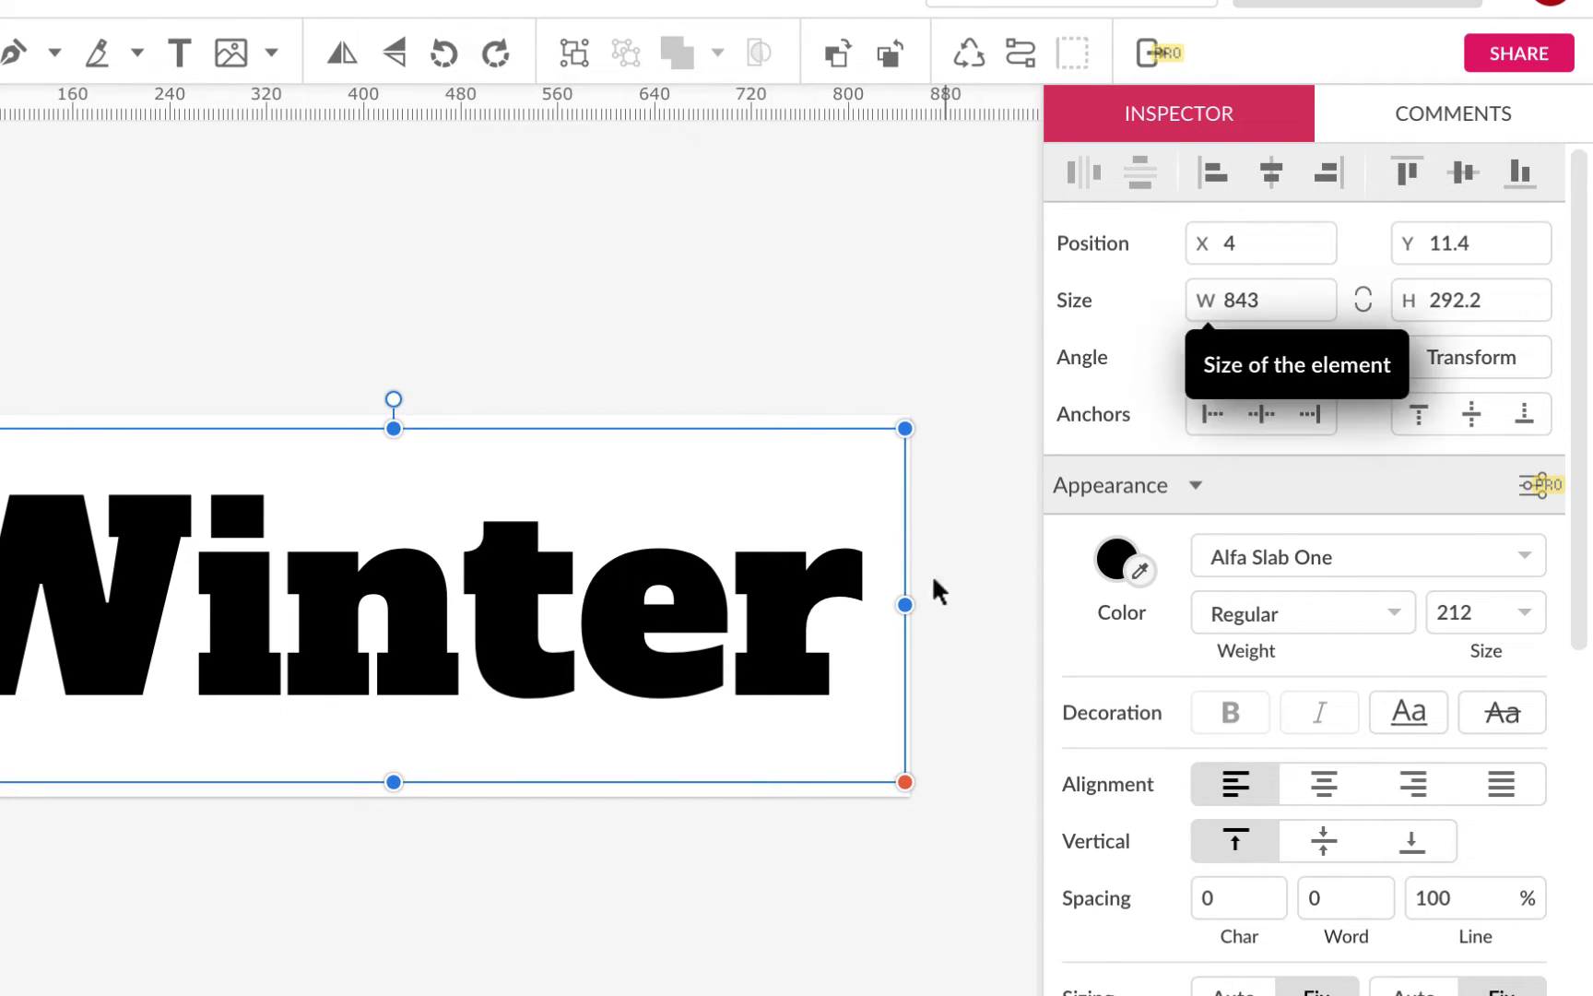
click(675, 895)
click(555, 684)
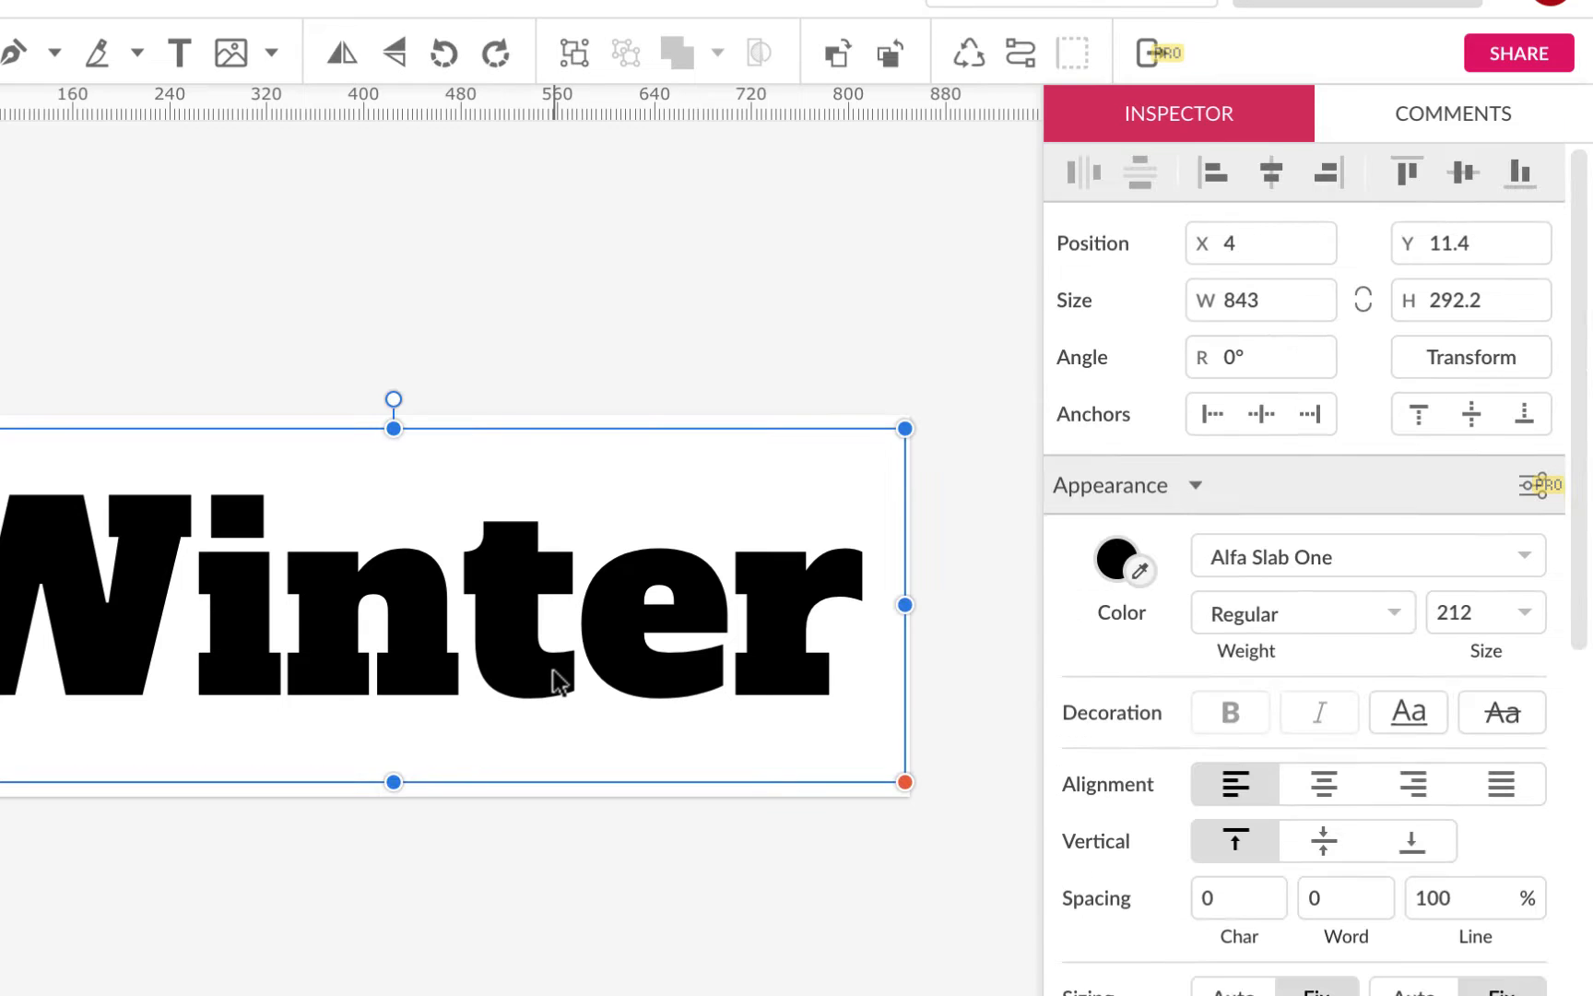
Step: Nudge the "Winter" text right to X 16 and about 11 px down to balance the visible letters on the page
key(Right)
key(Right)
key(Right)
key(Right)
key(Right)
key(Right)
key(Right)
key(Right)
key(Right)
key(Right)
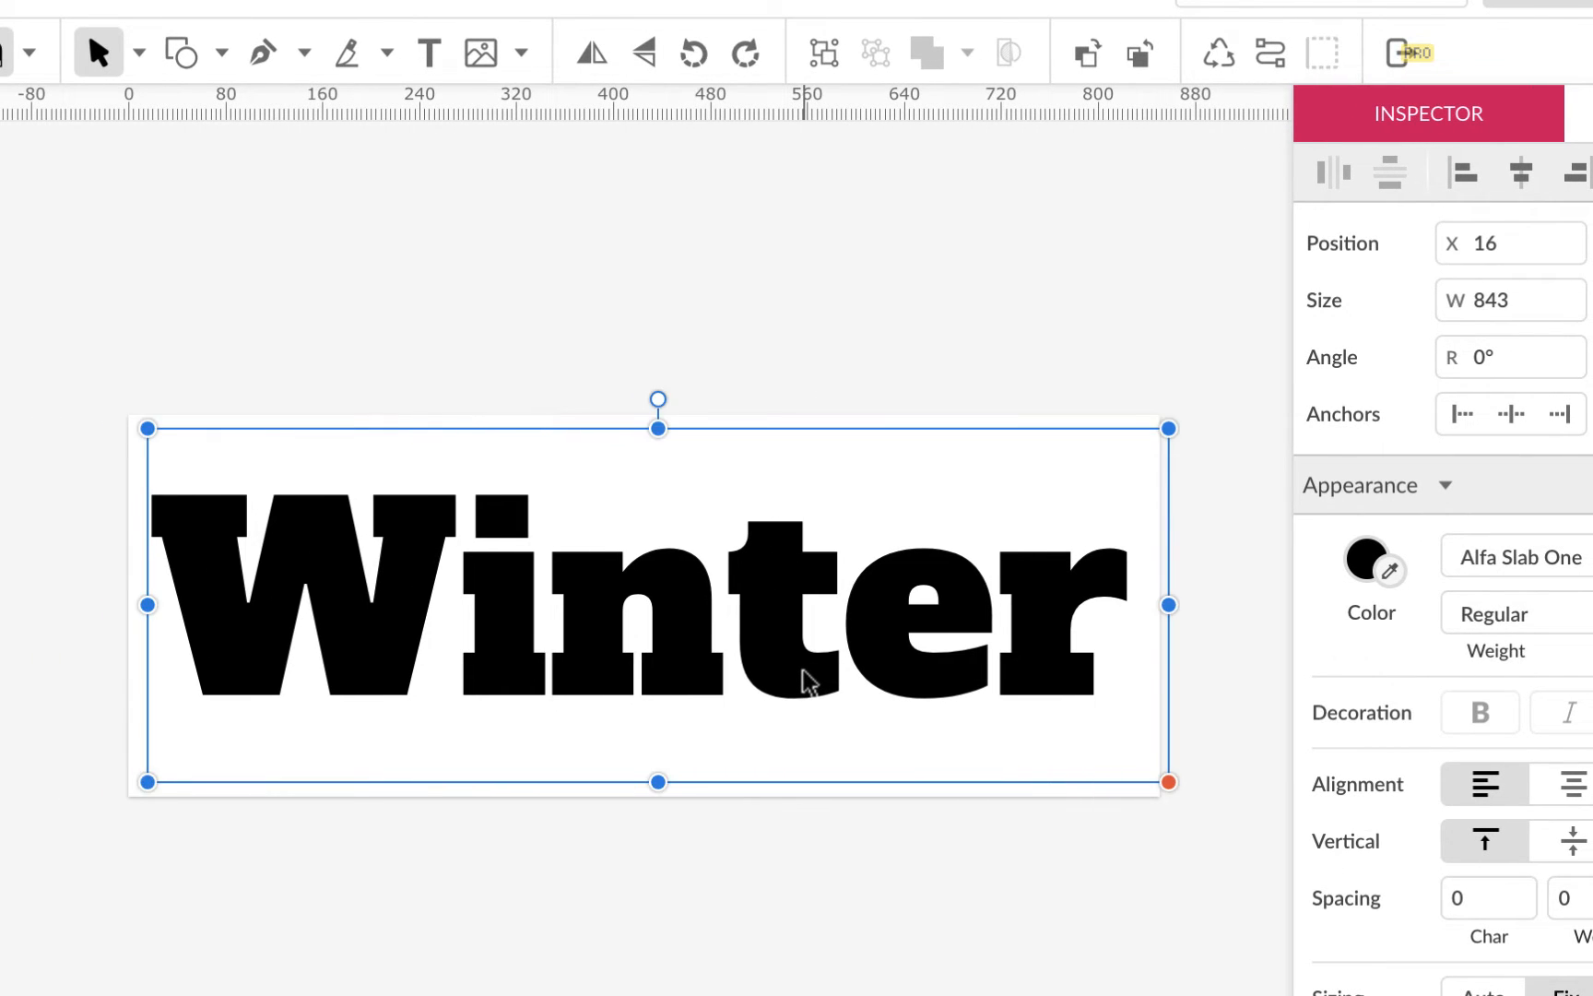
key(Down)
key(Down)
key(Down)
key(Down)
key(Down)
key(Down)
key(Down)
key(Down)
key(Down)
key(Down)
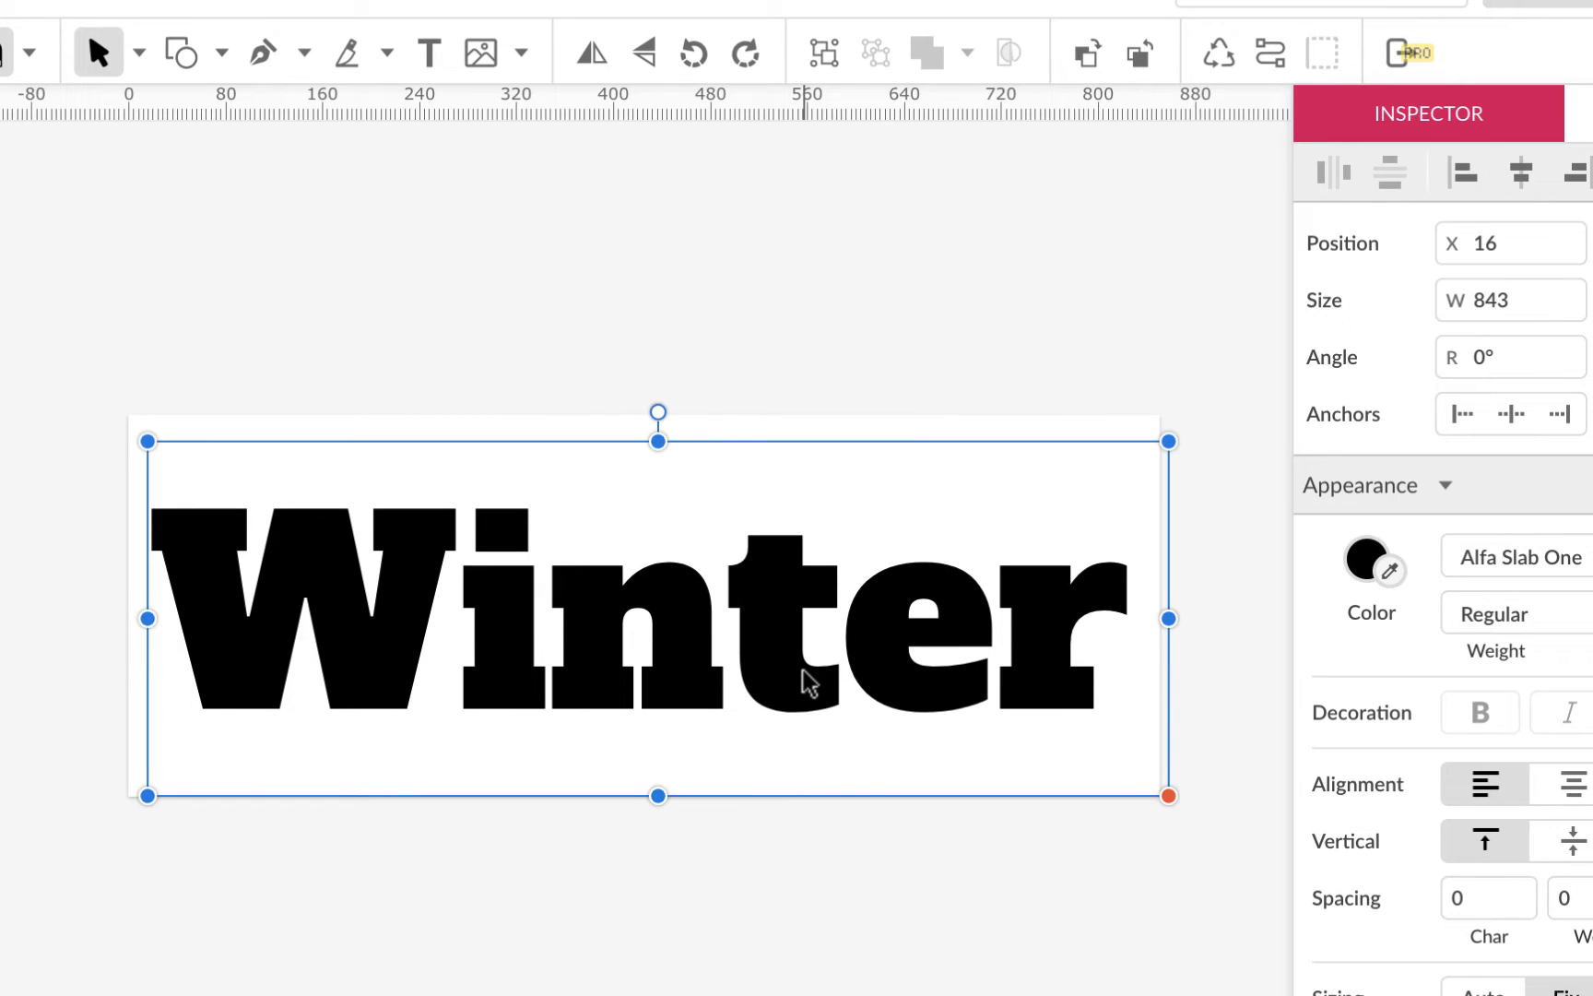
Step: Stretch the "Winter" text upward to a height of 304.6 px, with its upper edge at Y 10
click(875, 922)
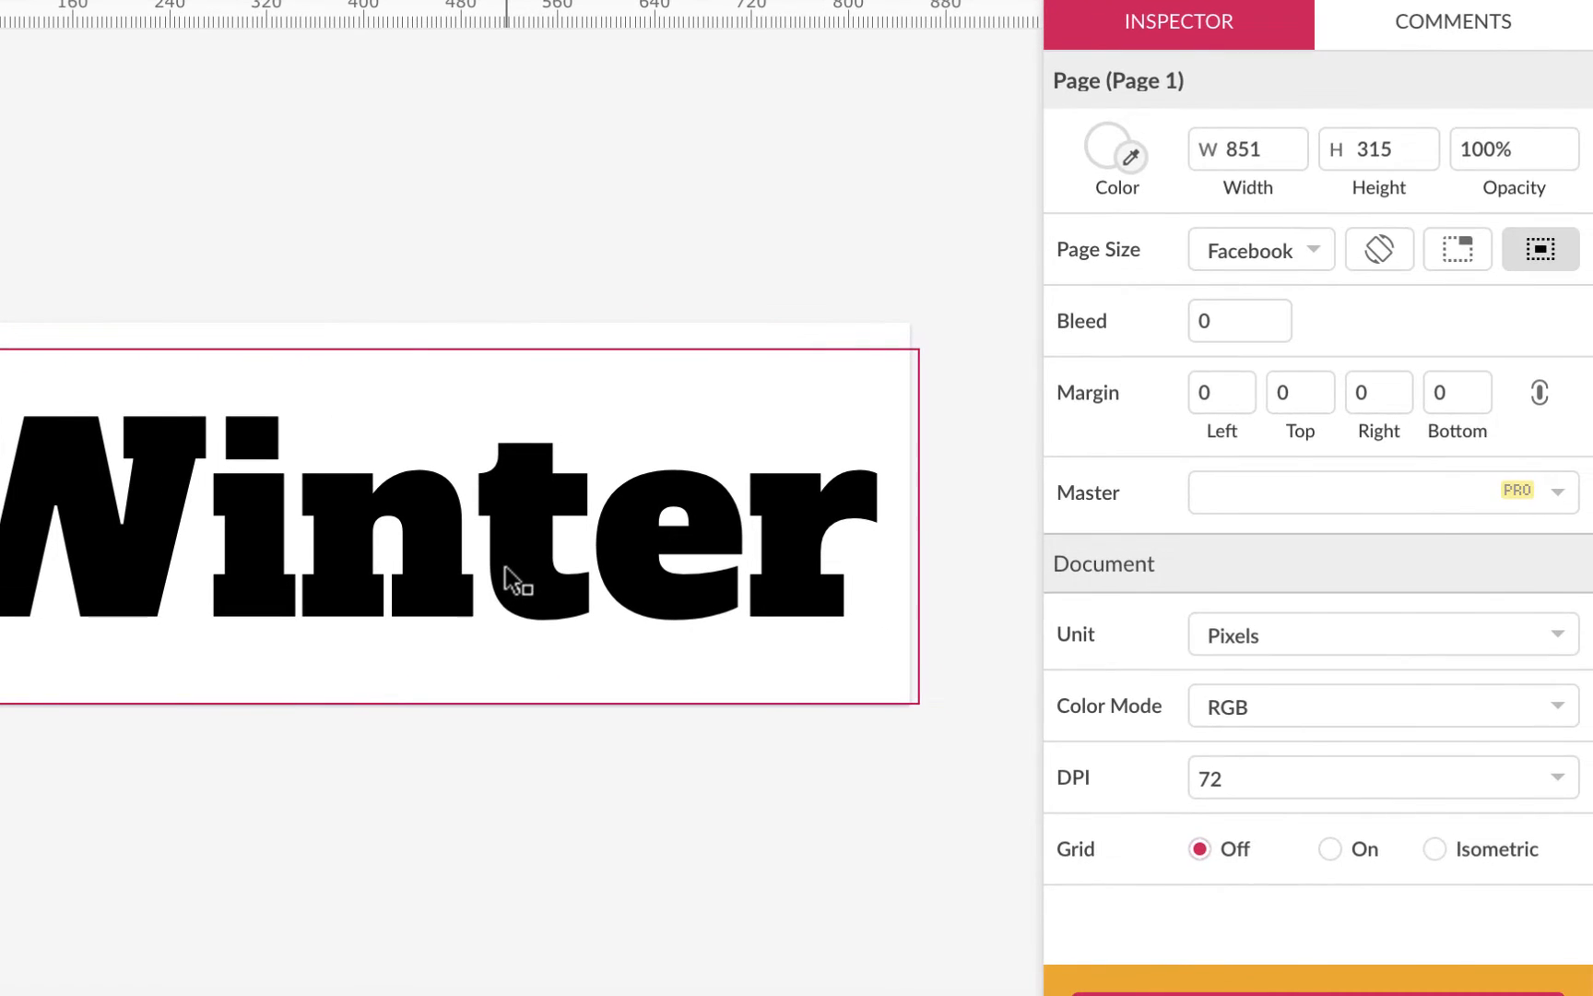
click(747, 656)
drag(404, 346, 409, 335)
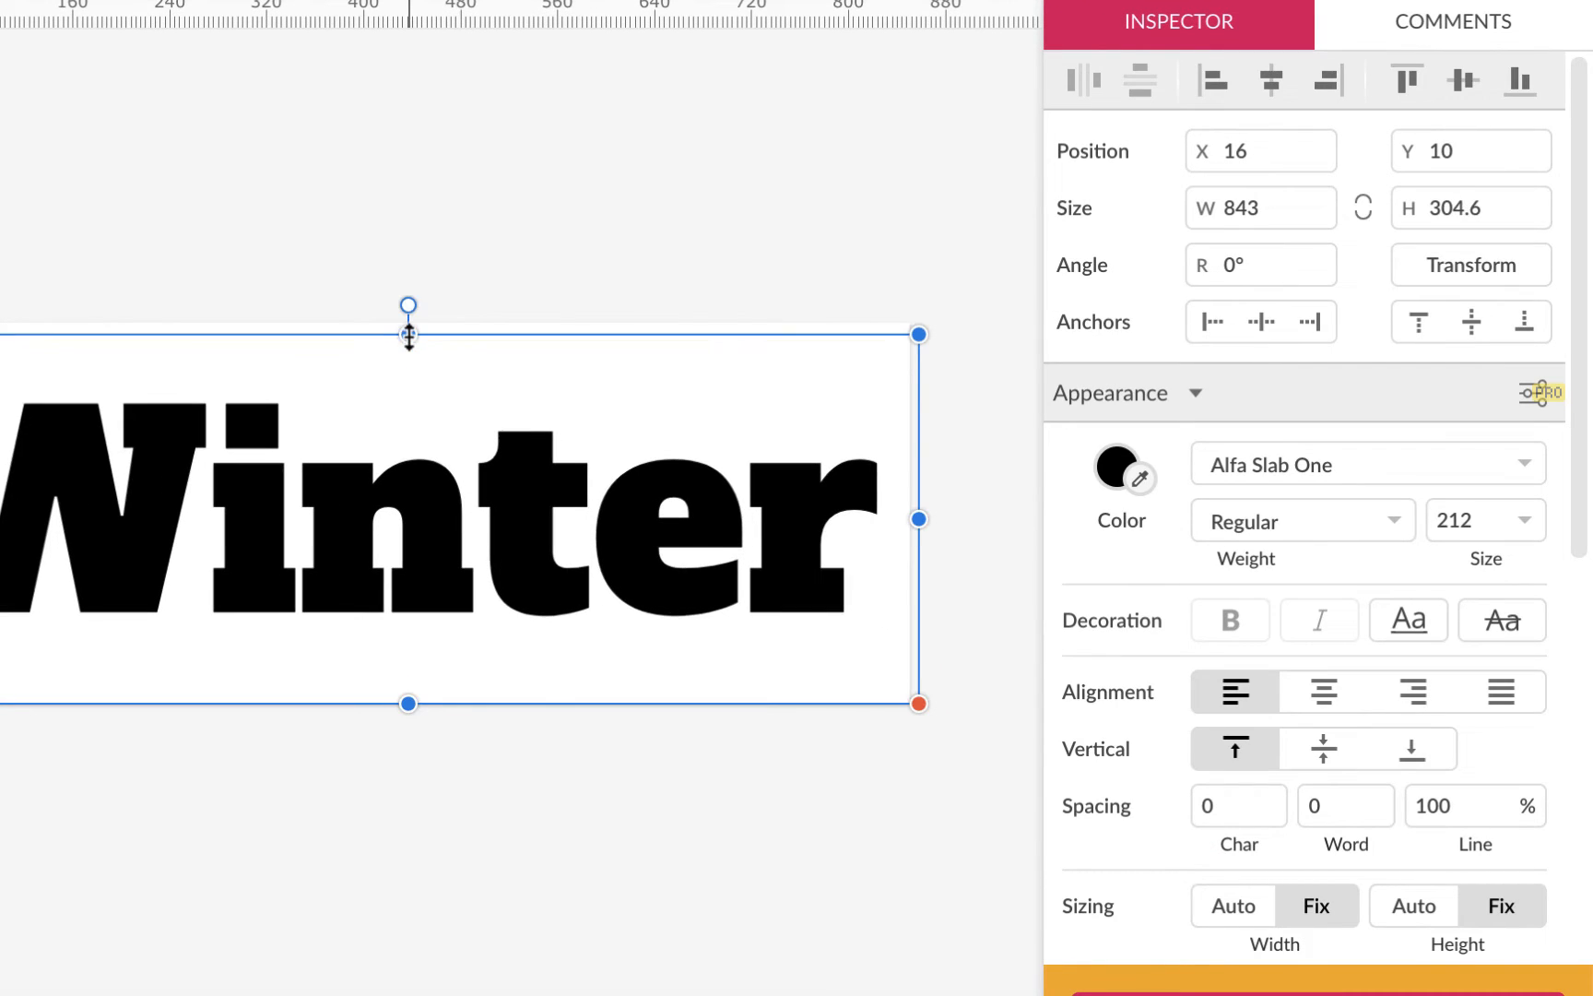
click(429, 816)
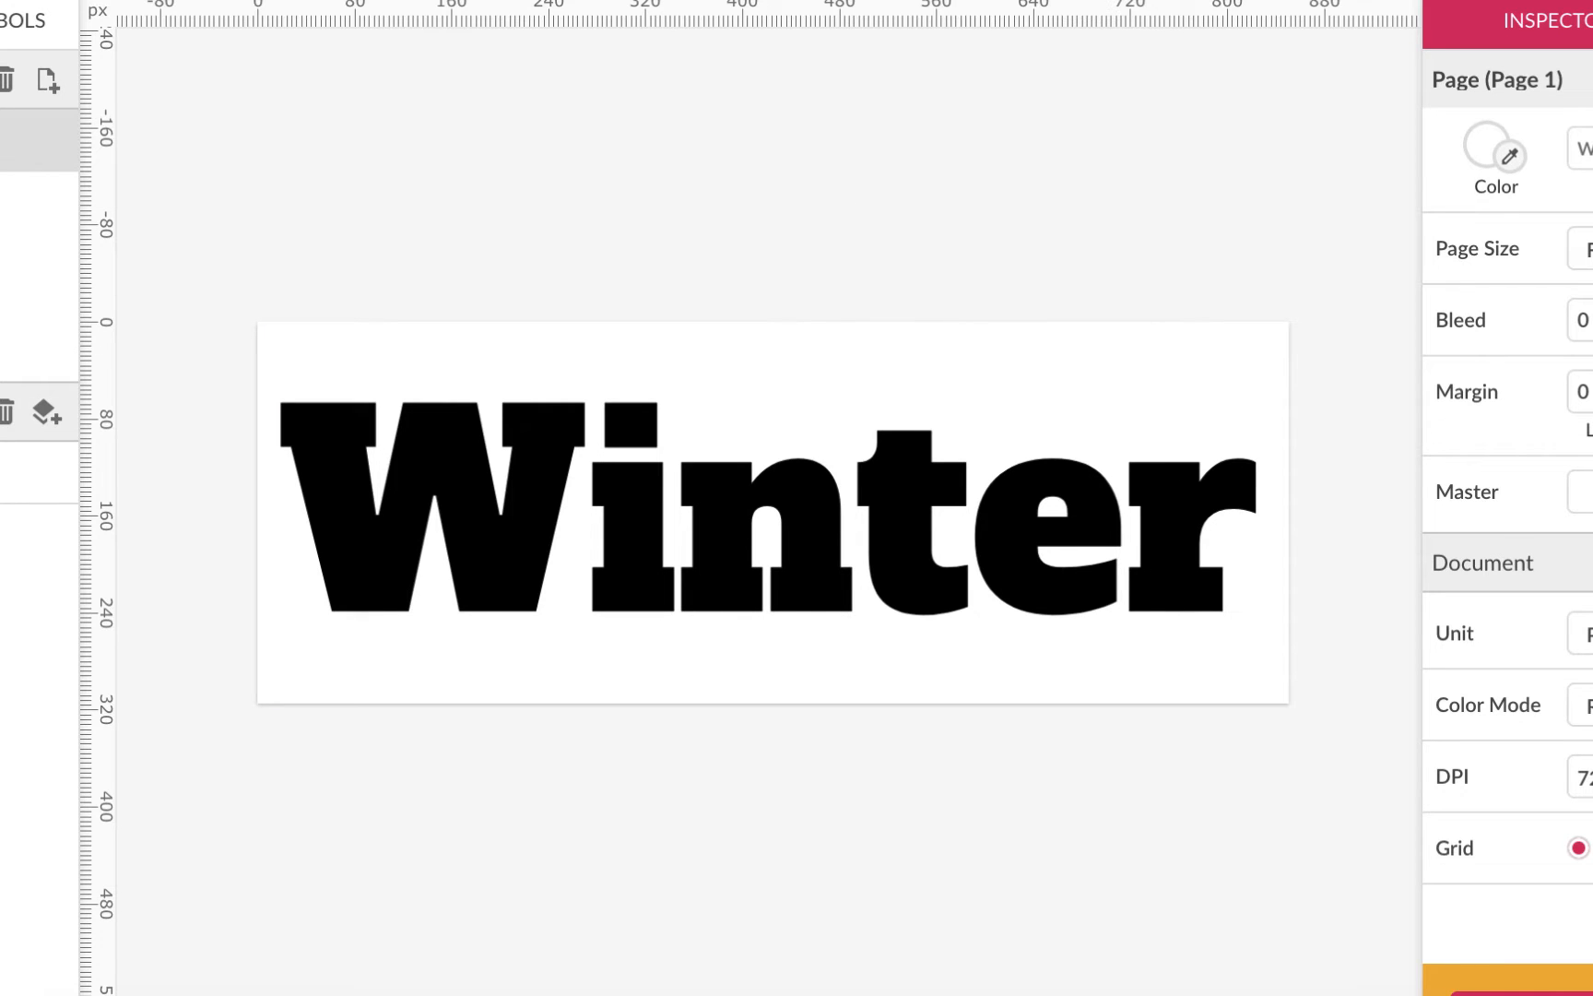
Step: Set both the width and height sizing of the "Winter" text to Auto
click(1166, 502)
scroll(1512, 553, down, 5)
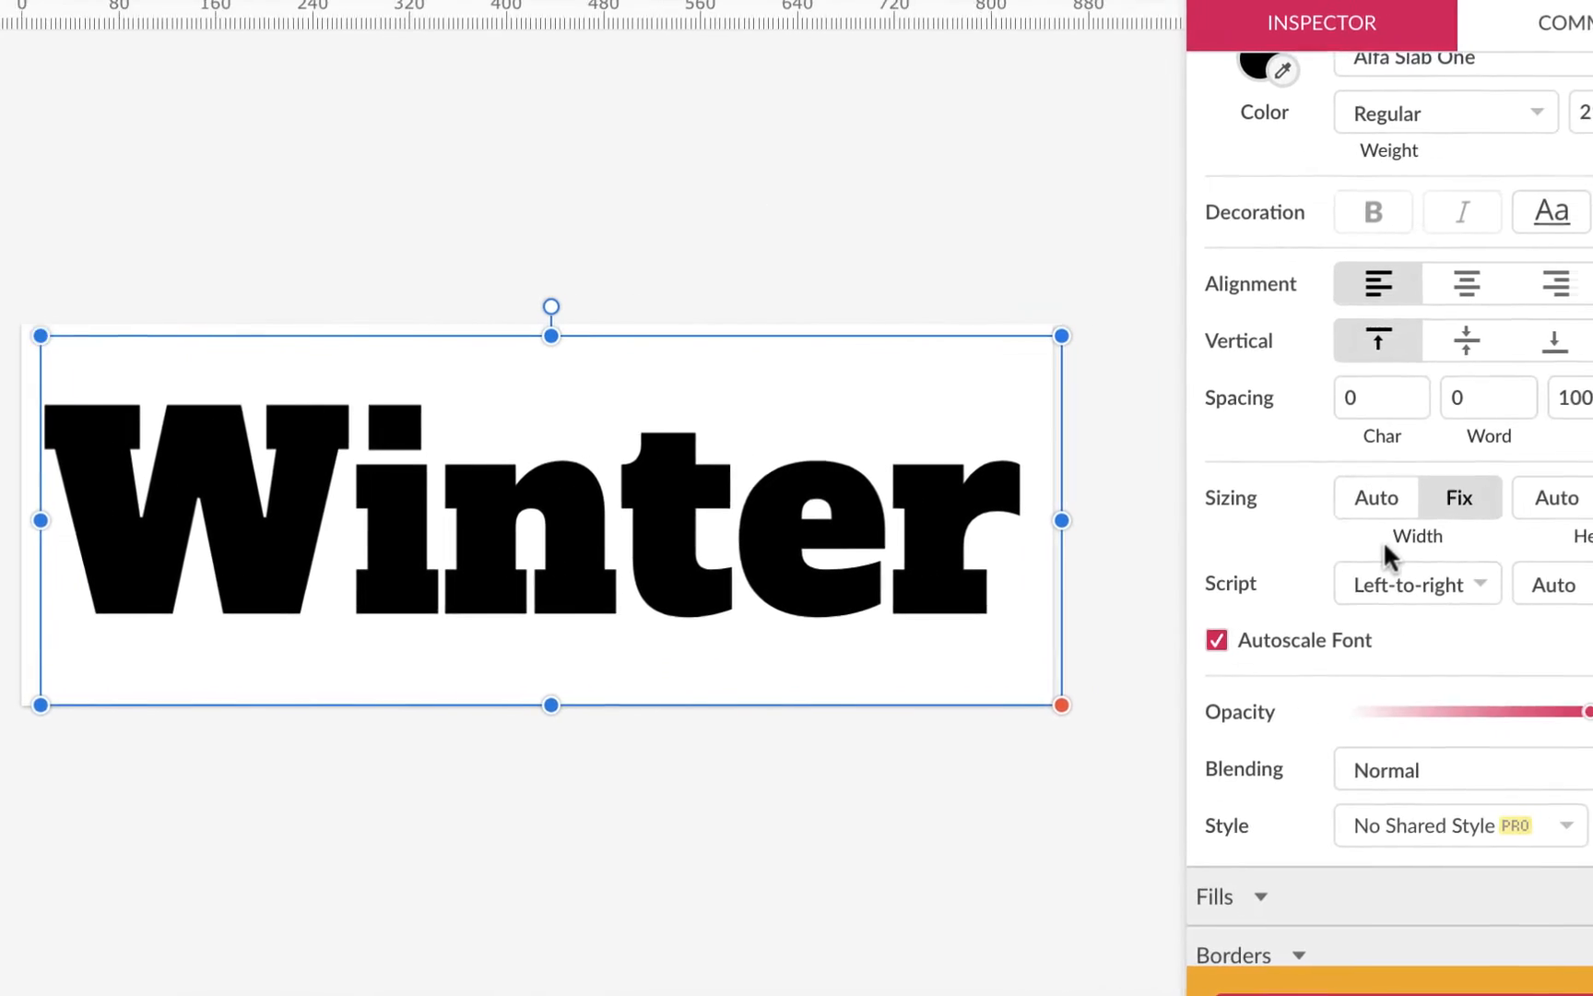
click(1222, 509)
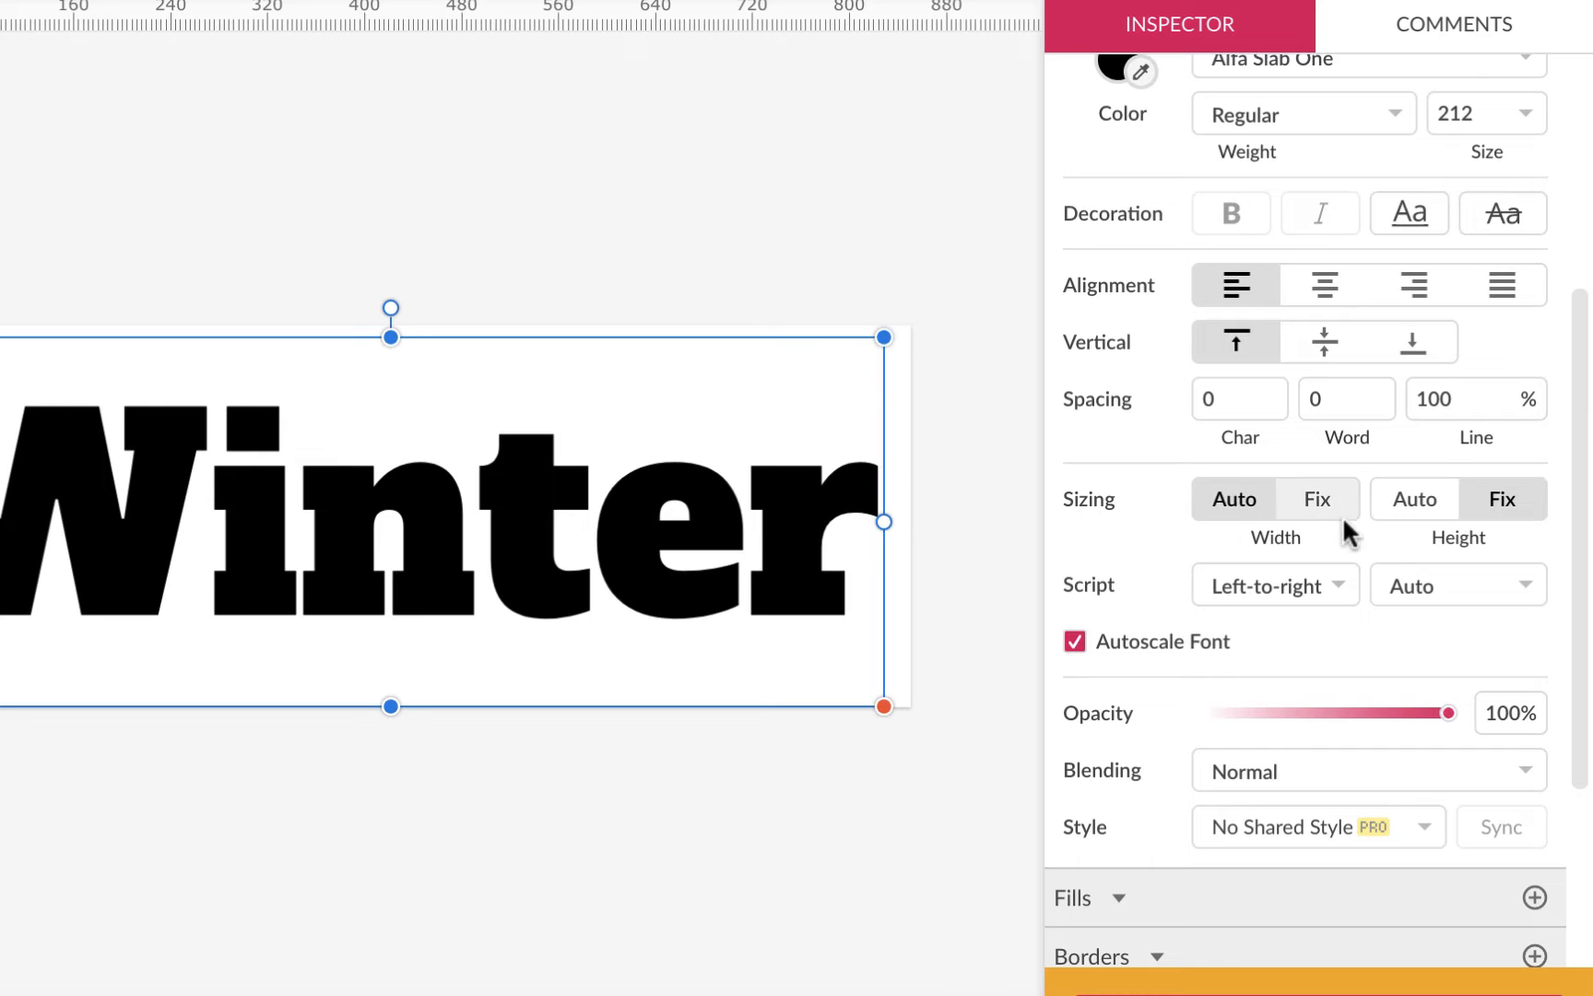
click(1414, 498)
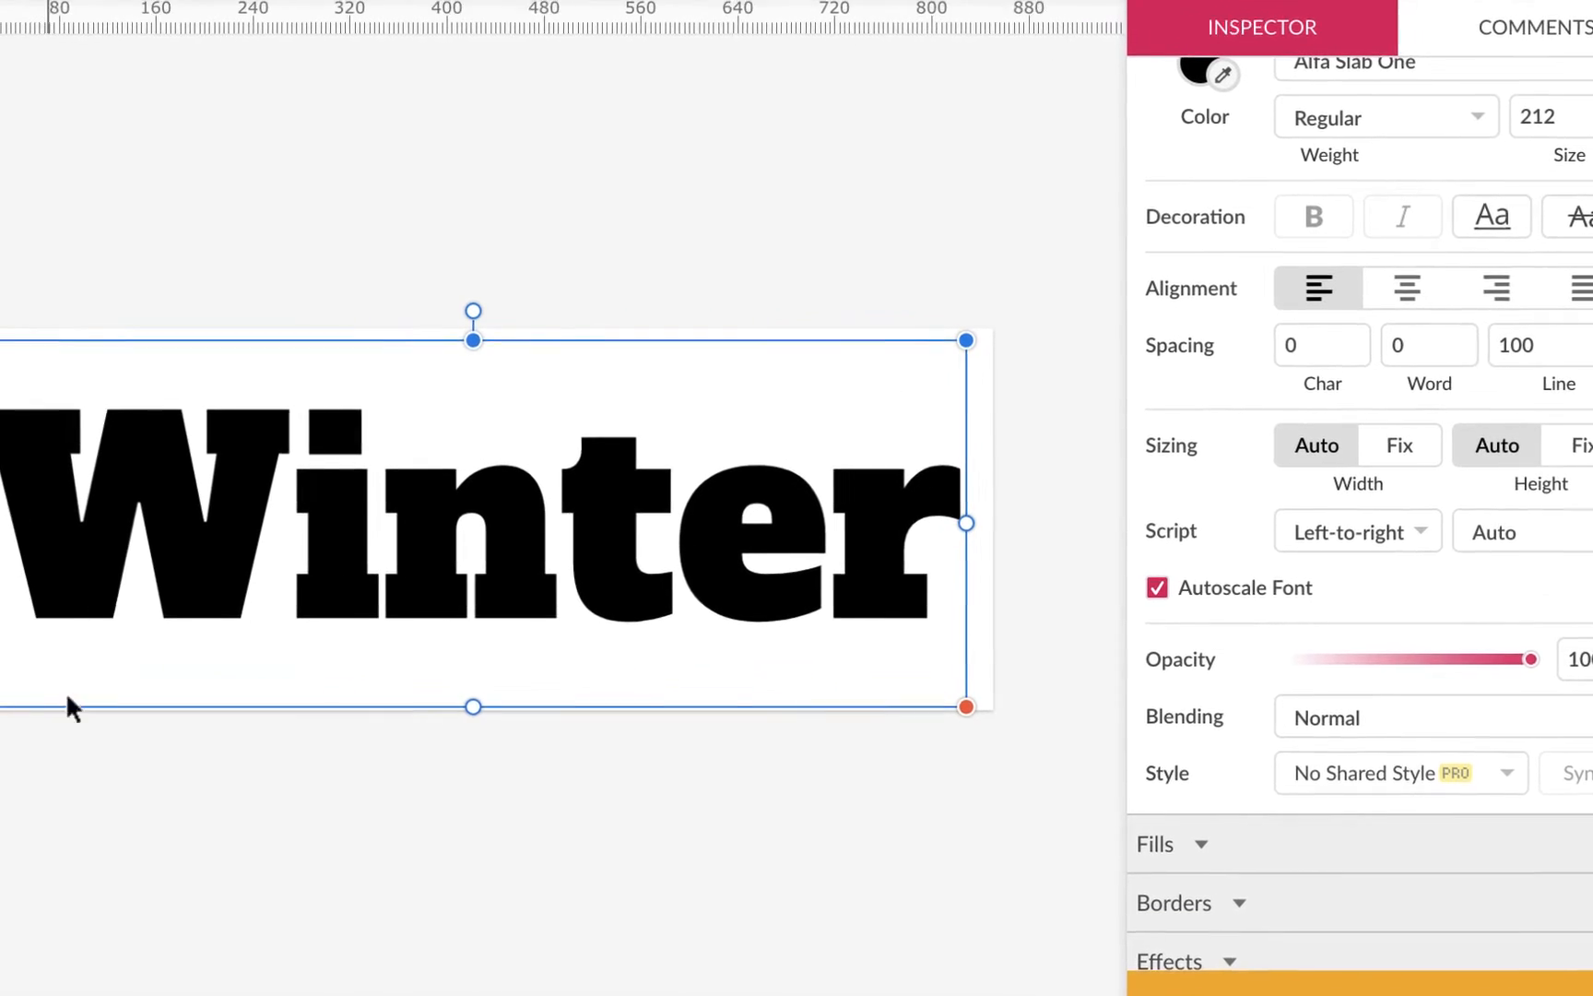
scroll(1400, 517, up, 5)
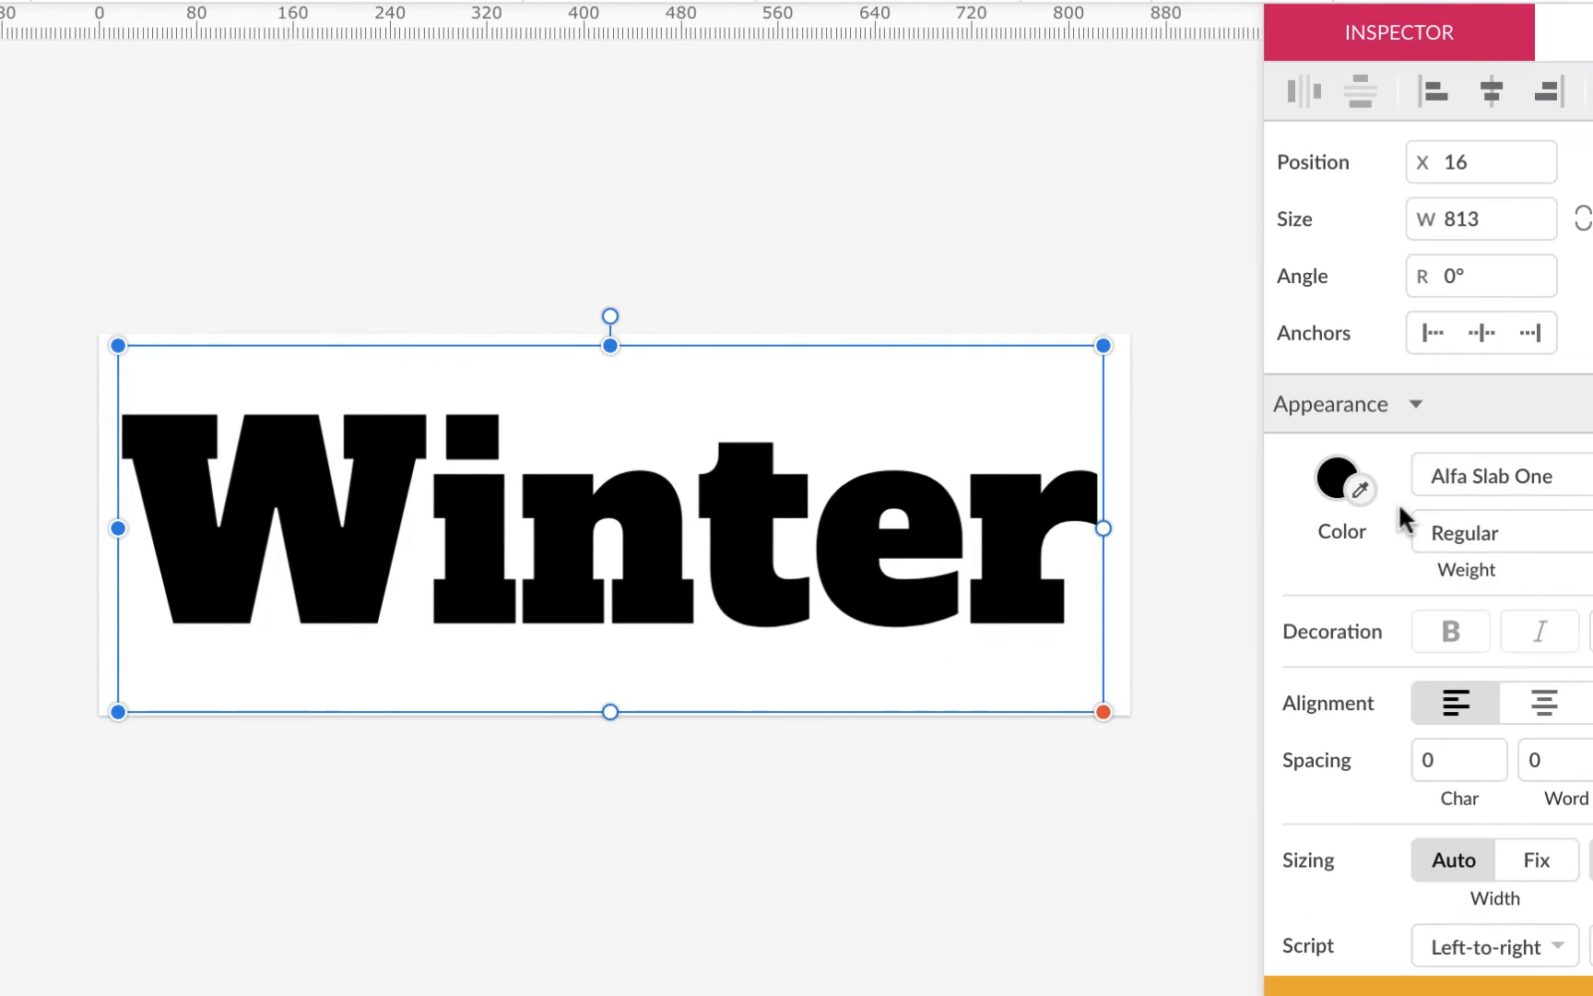
Step: Center the "Winter" text horizontally on the page and nudge it vertically to about Y 6.2
click(1491, 93)
key(shift+Up)
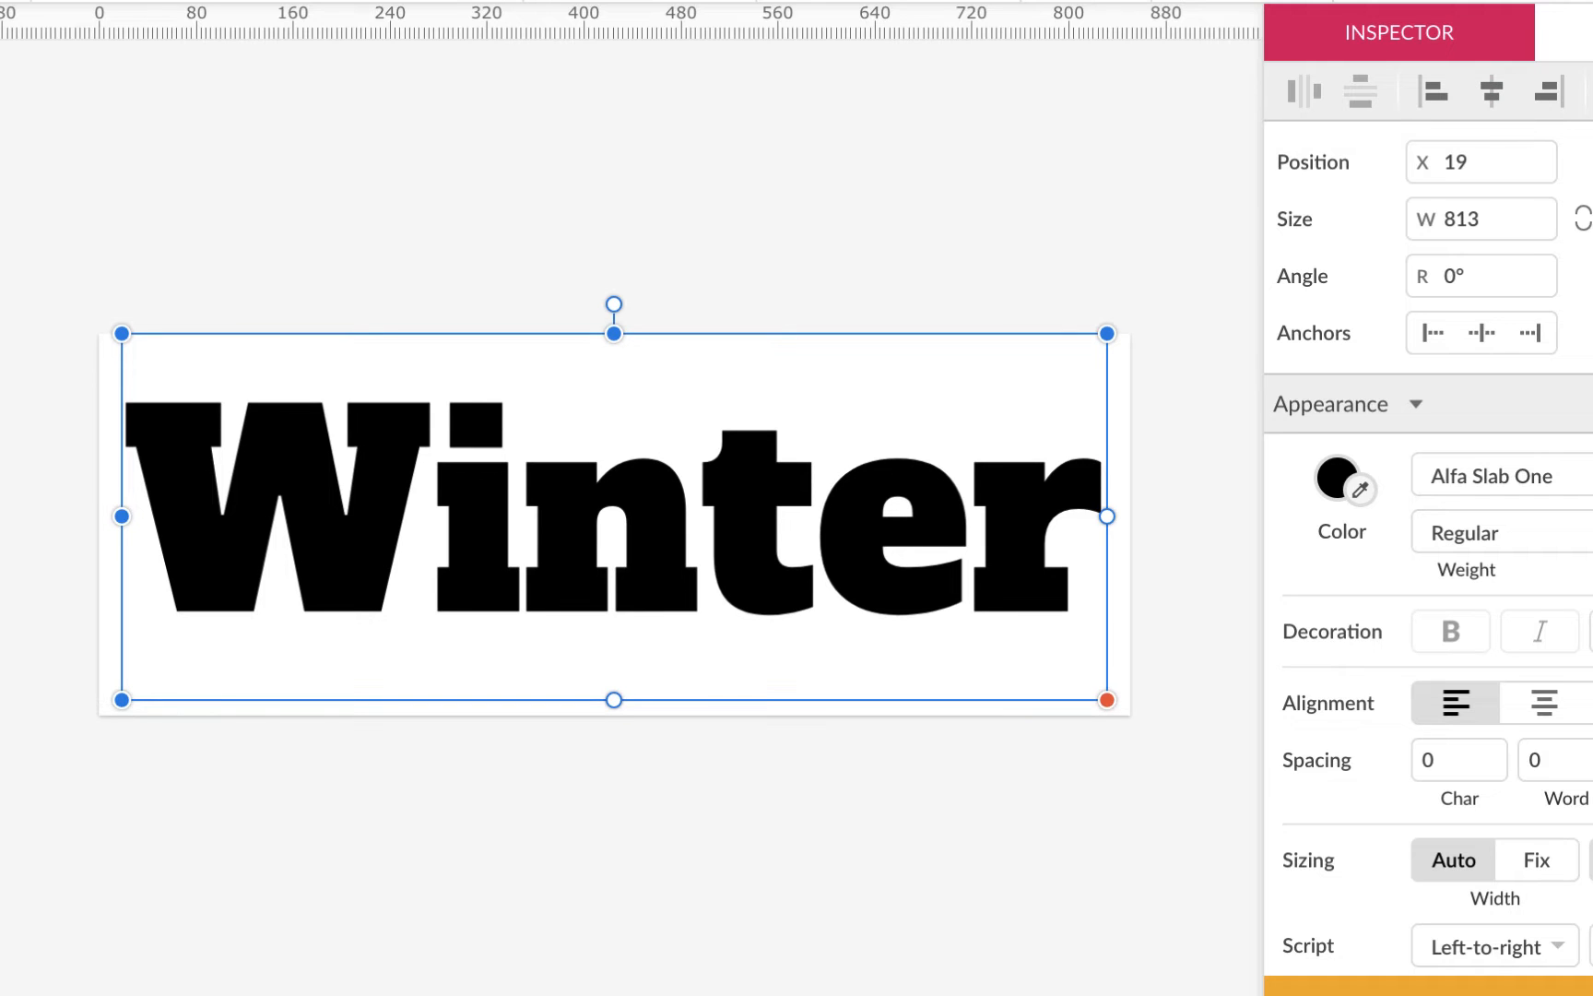
key(Down)
key(Down)
key(Down)
key(Down)
key(Down)
key(Down)
click(786, 859)
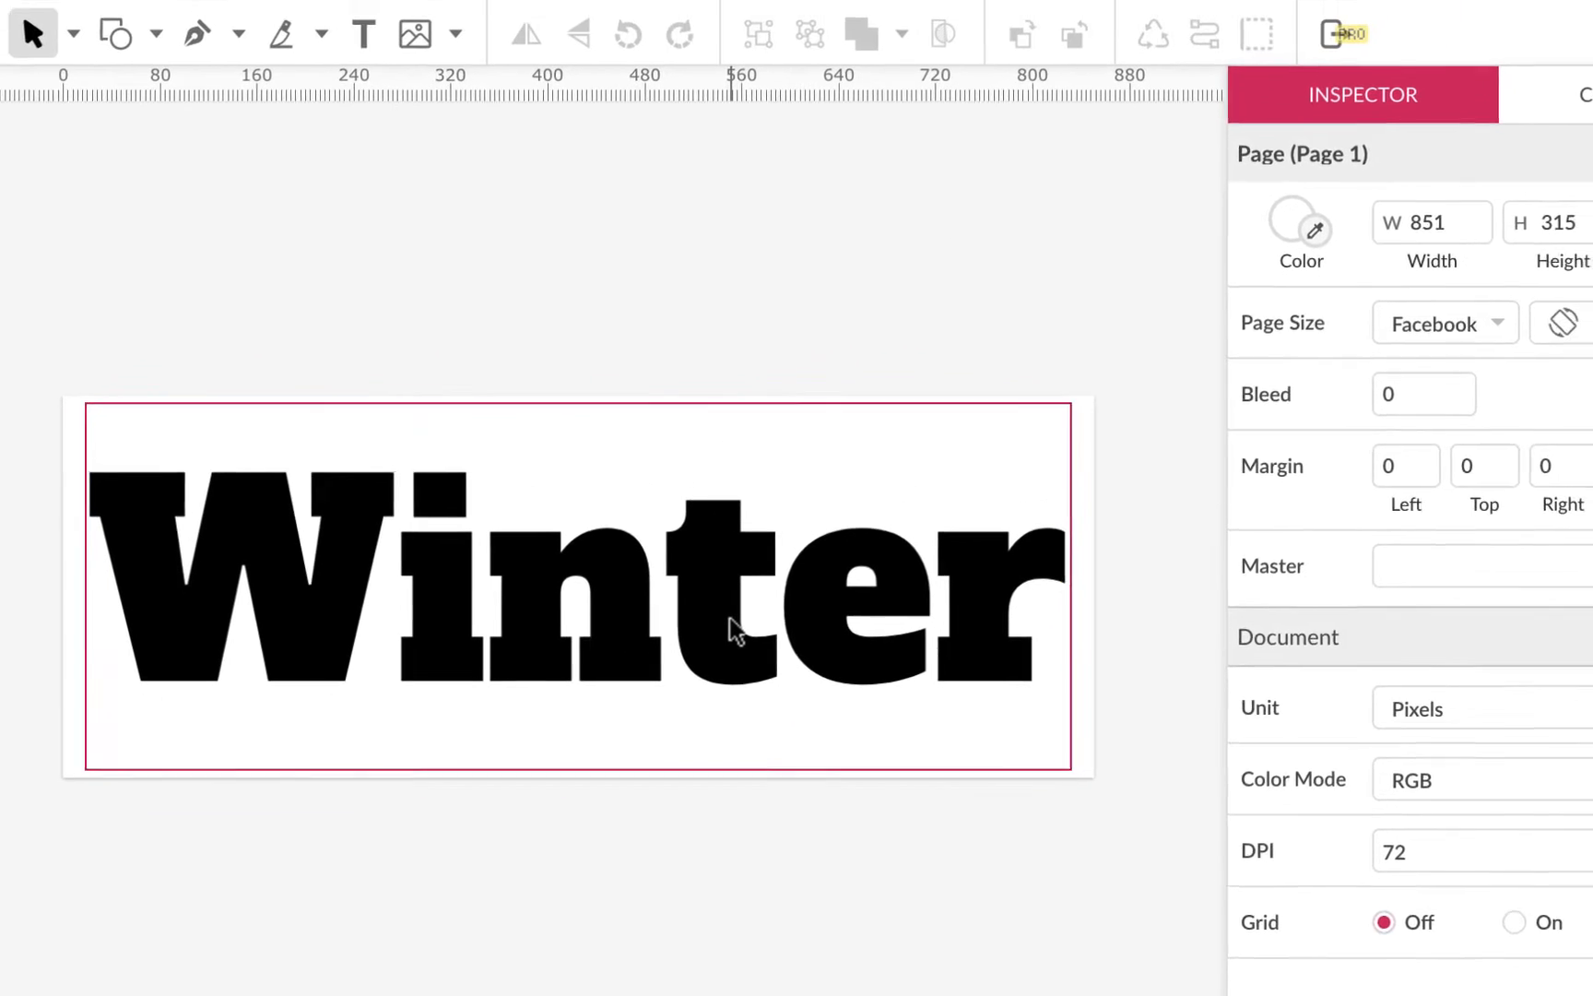
Step: Convert the "Winter" text to a path and inspect its anchor points with the Subselect tool
click(771, 566)
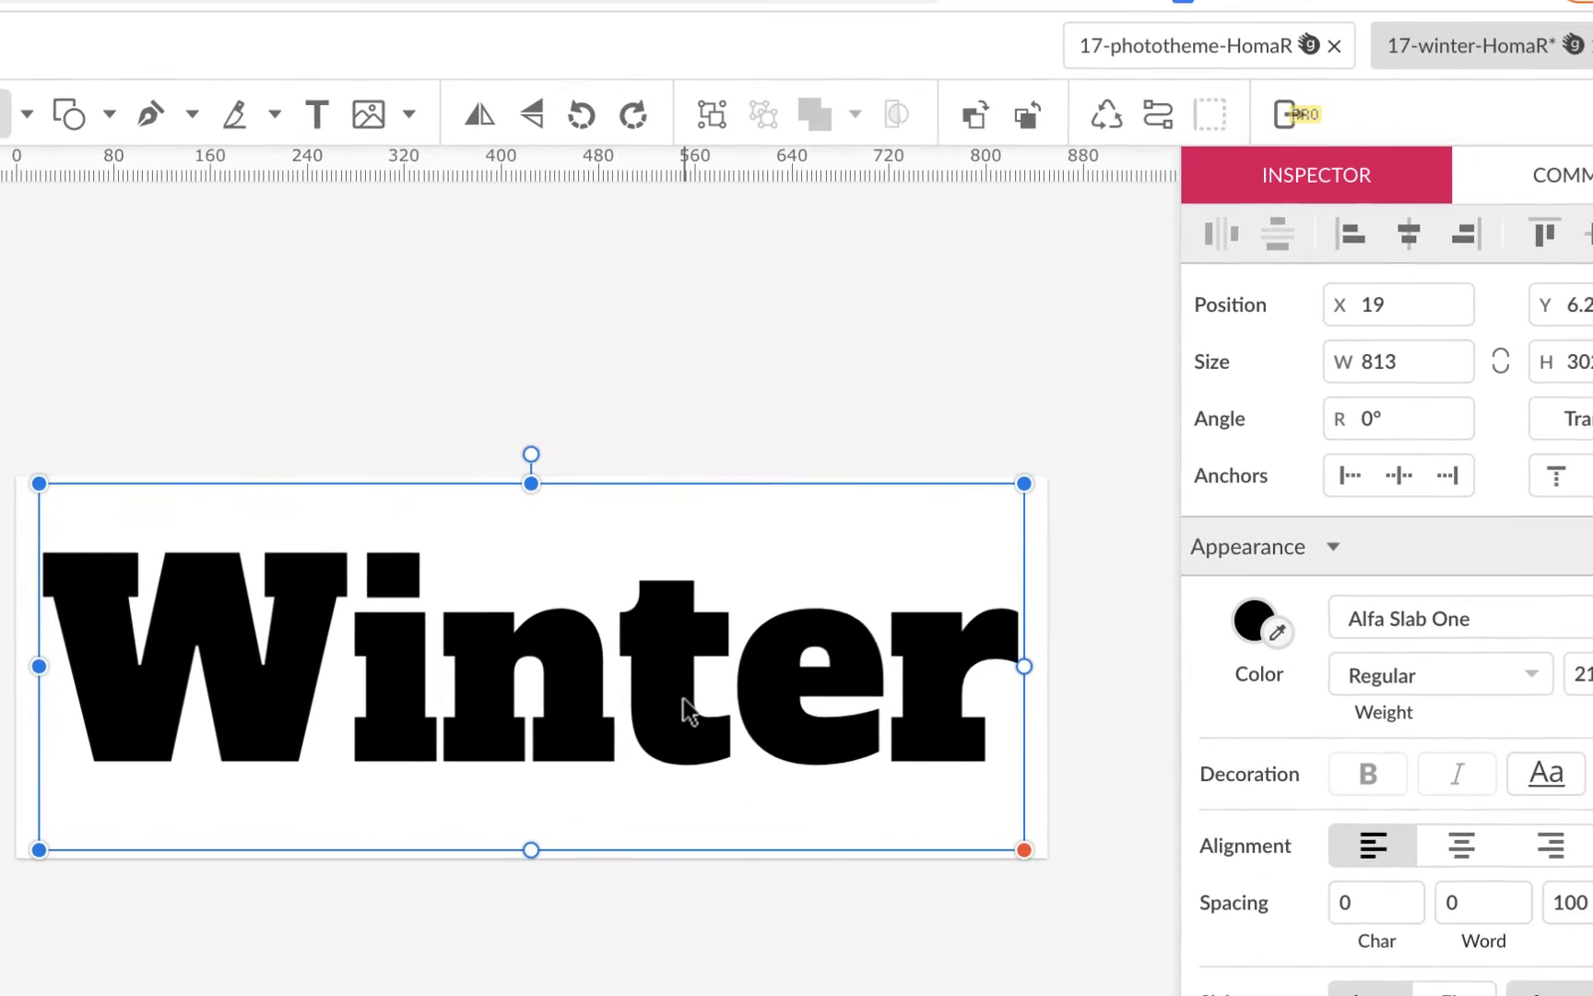
click(1151, 121)
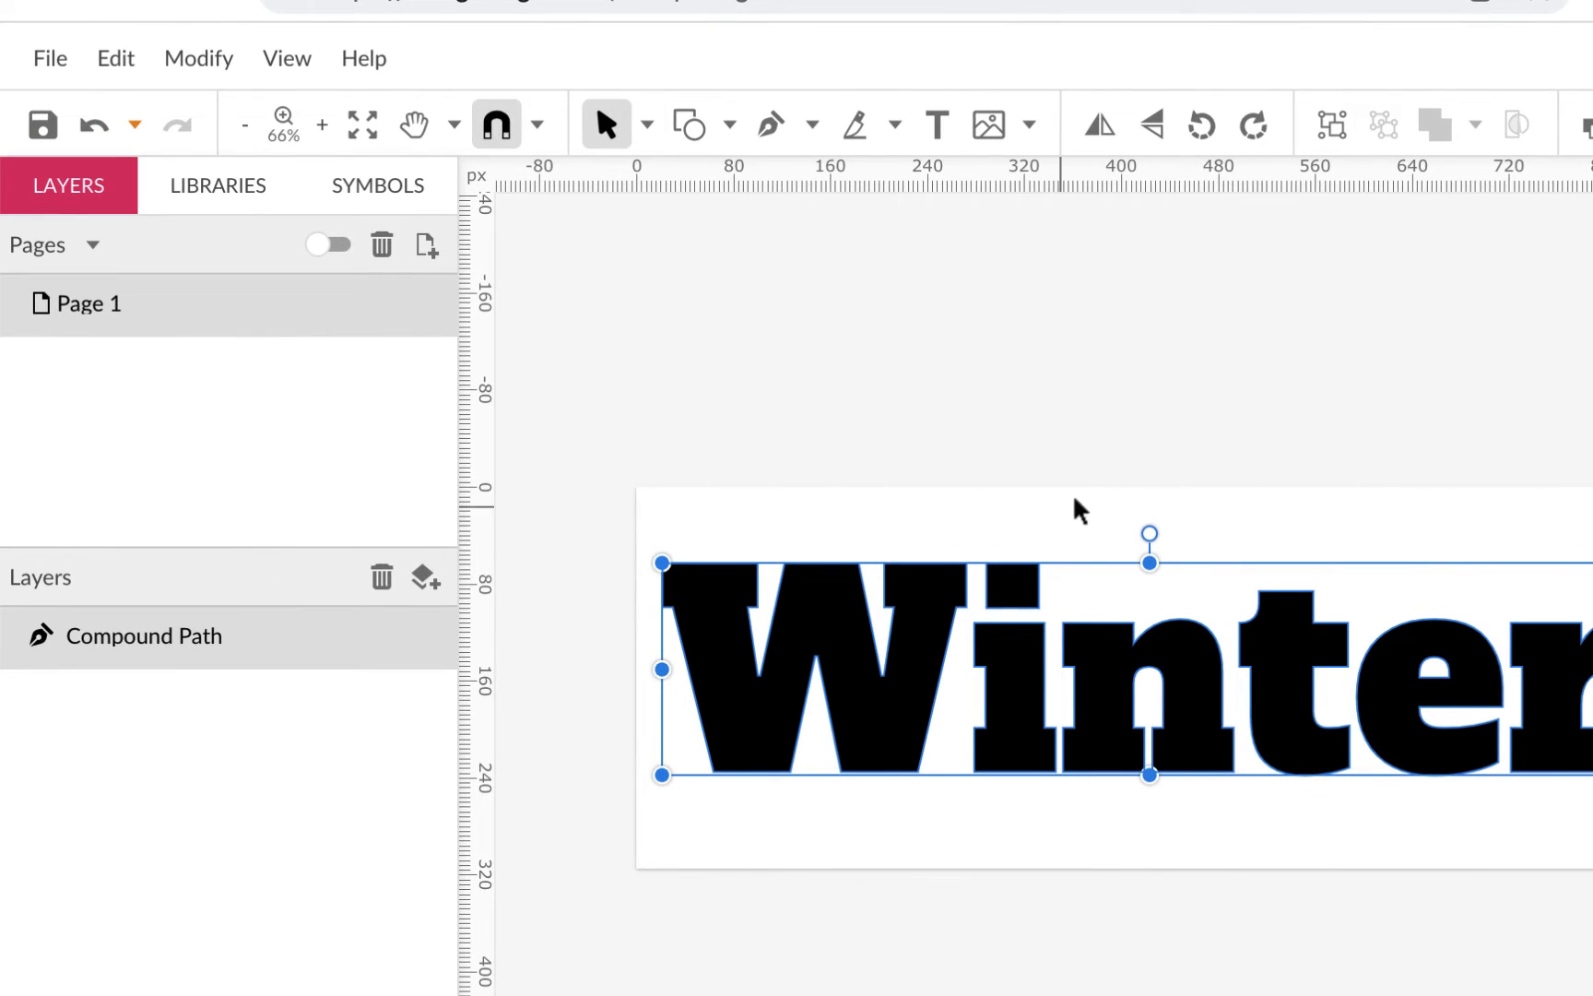
click(647, 124)
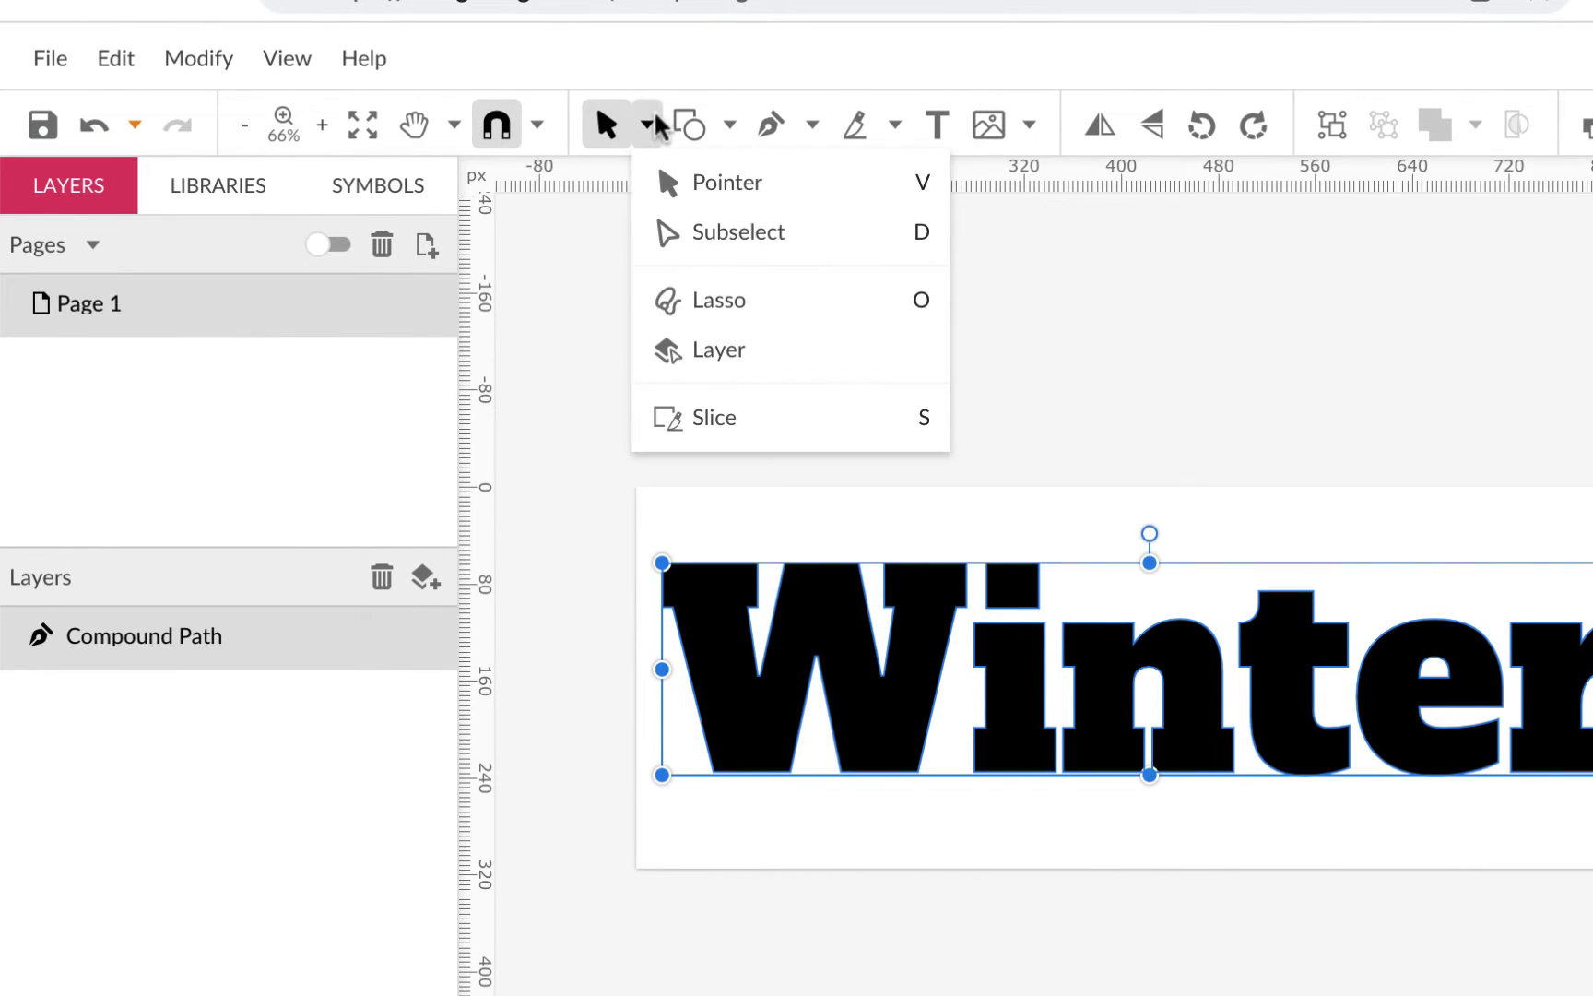
click(706, 233)
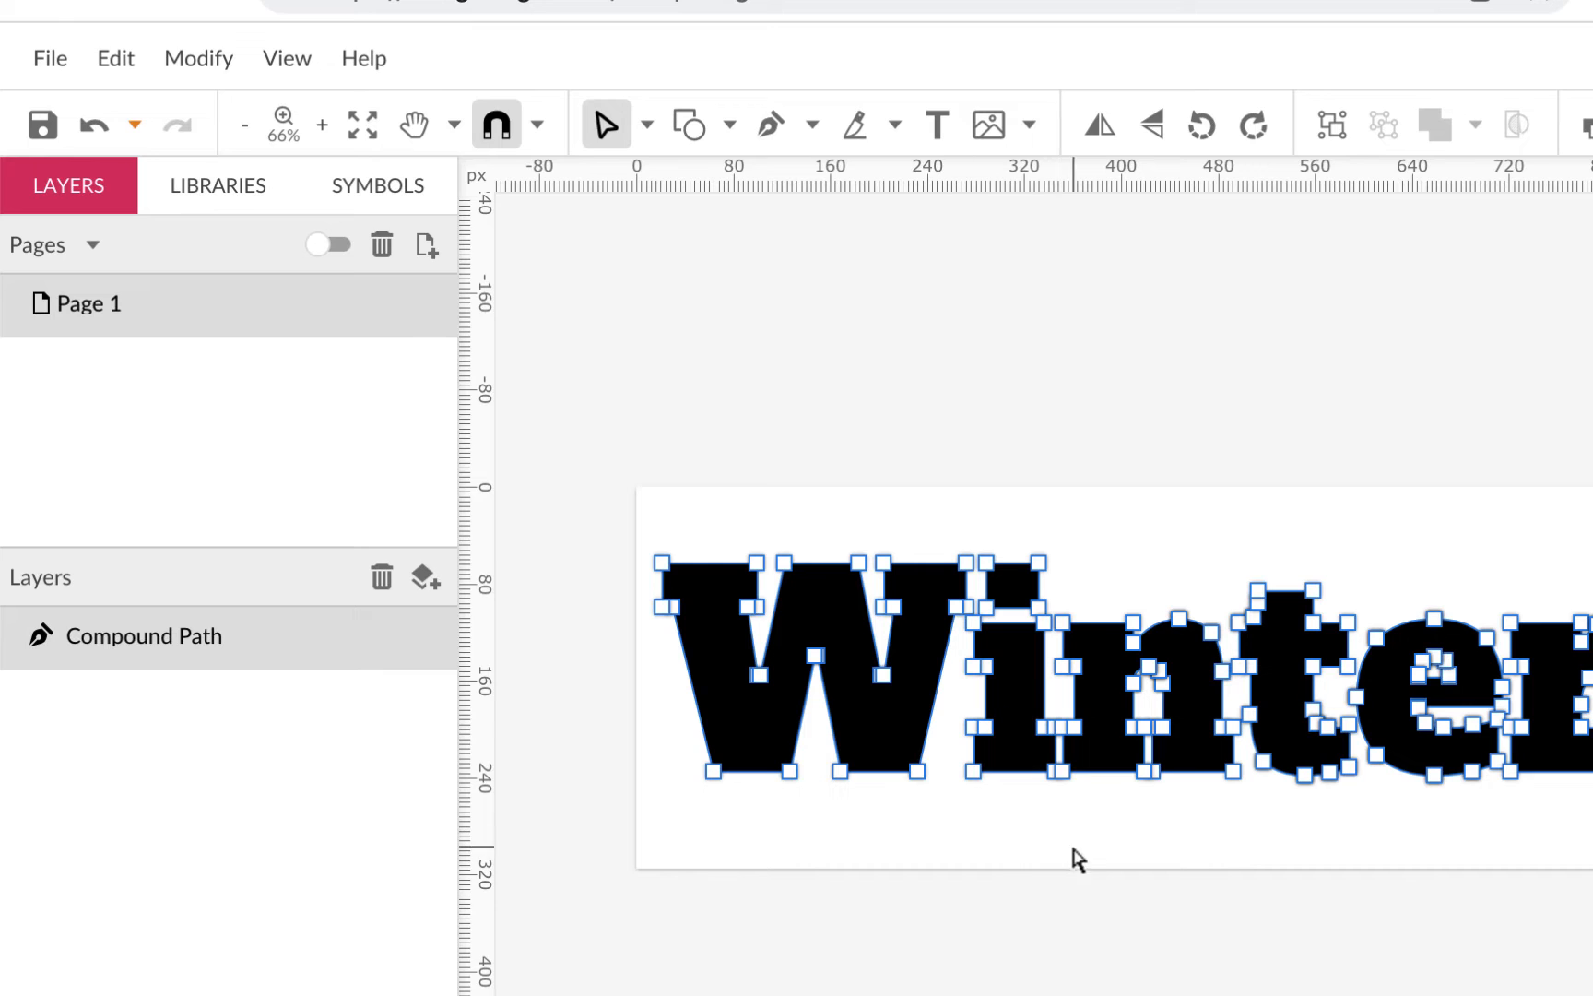
click(649, 127)
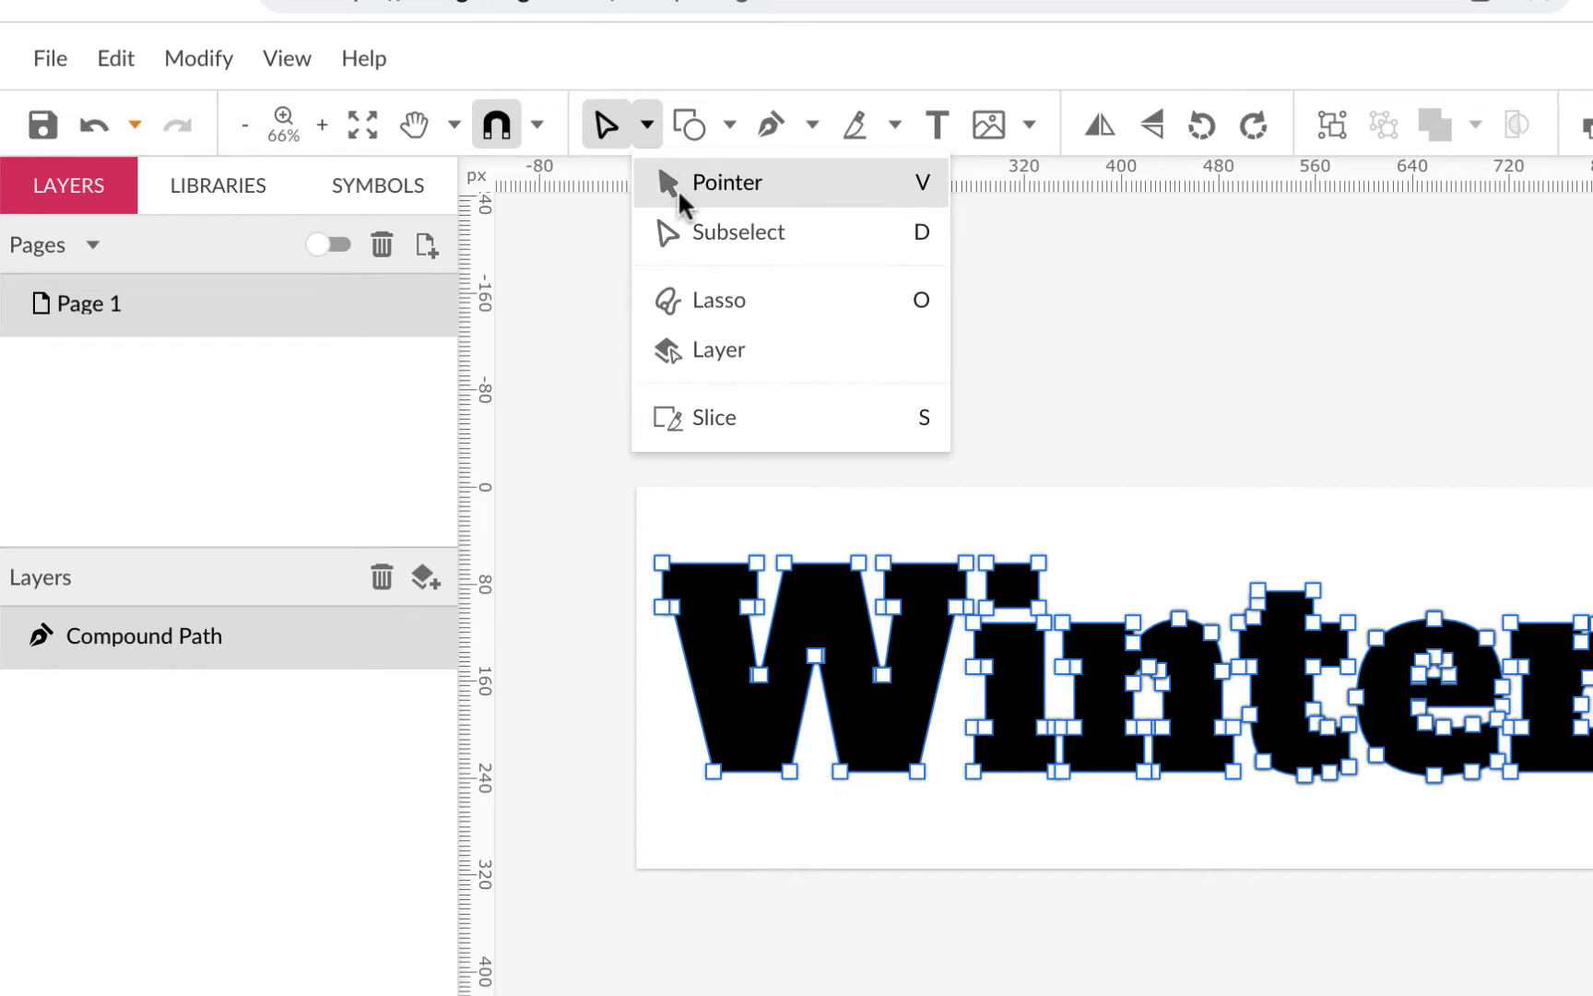
click(678, 187)
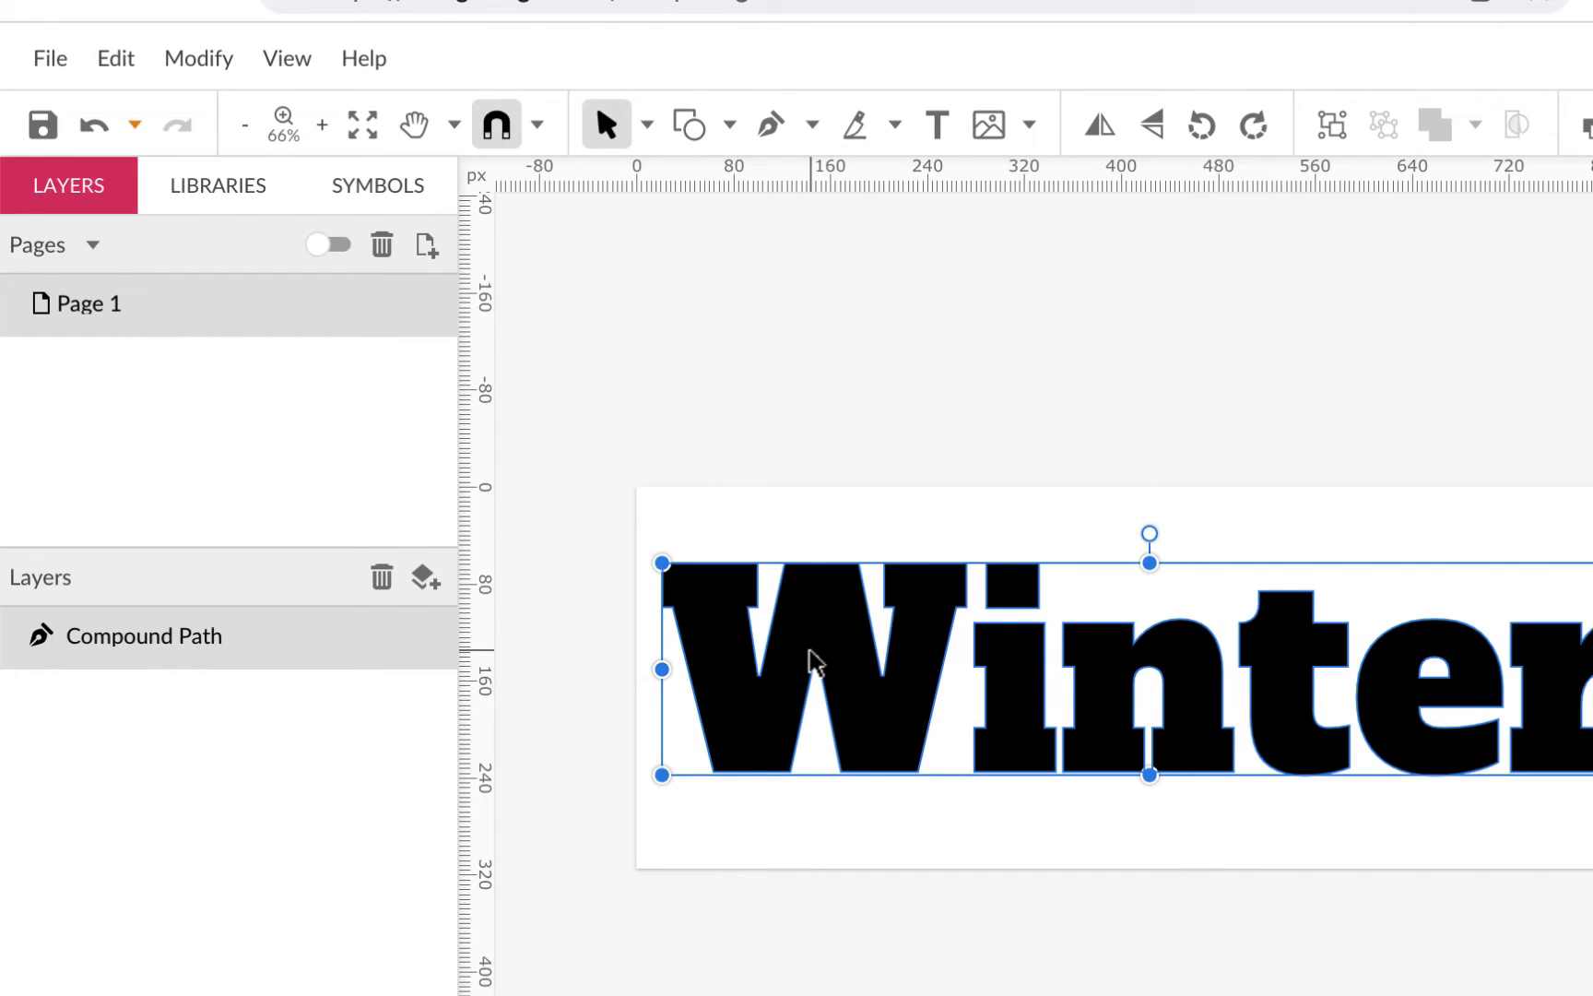
Step: Split the "Winter" compound path into separate letter paths and deselect them
click(199, 61)
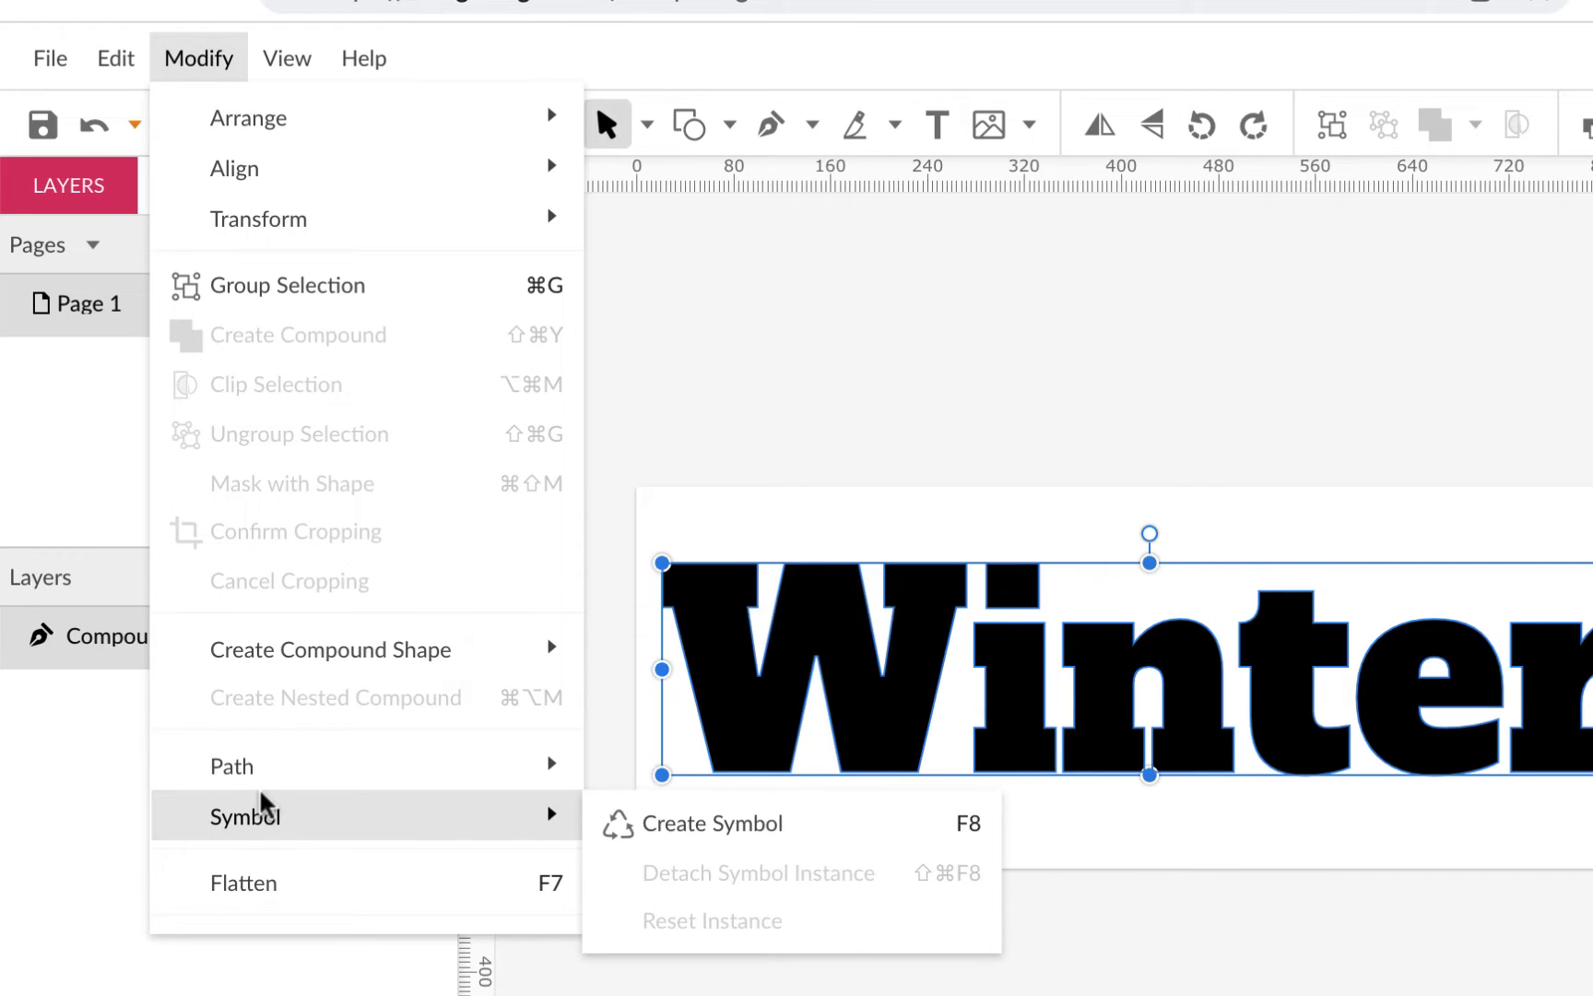
mouse_move(264, 777)
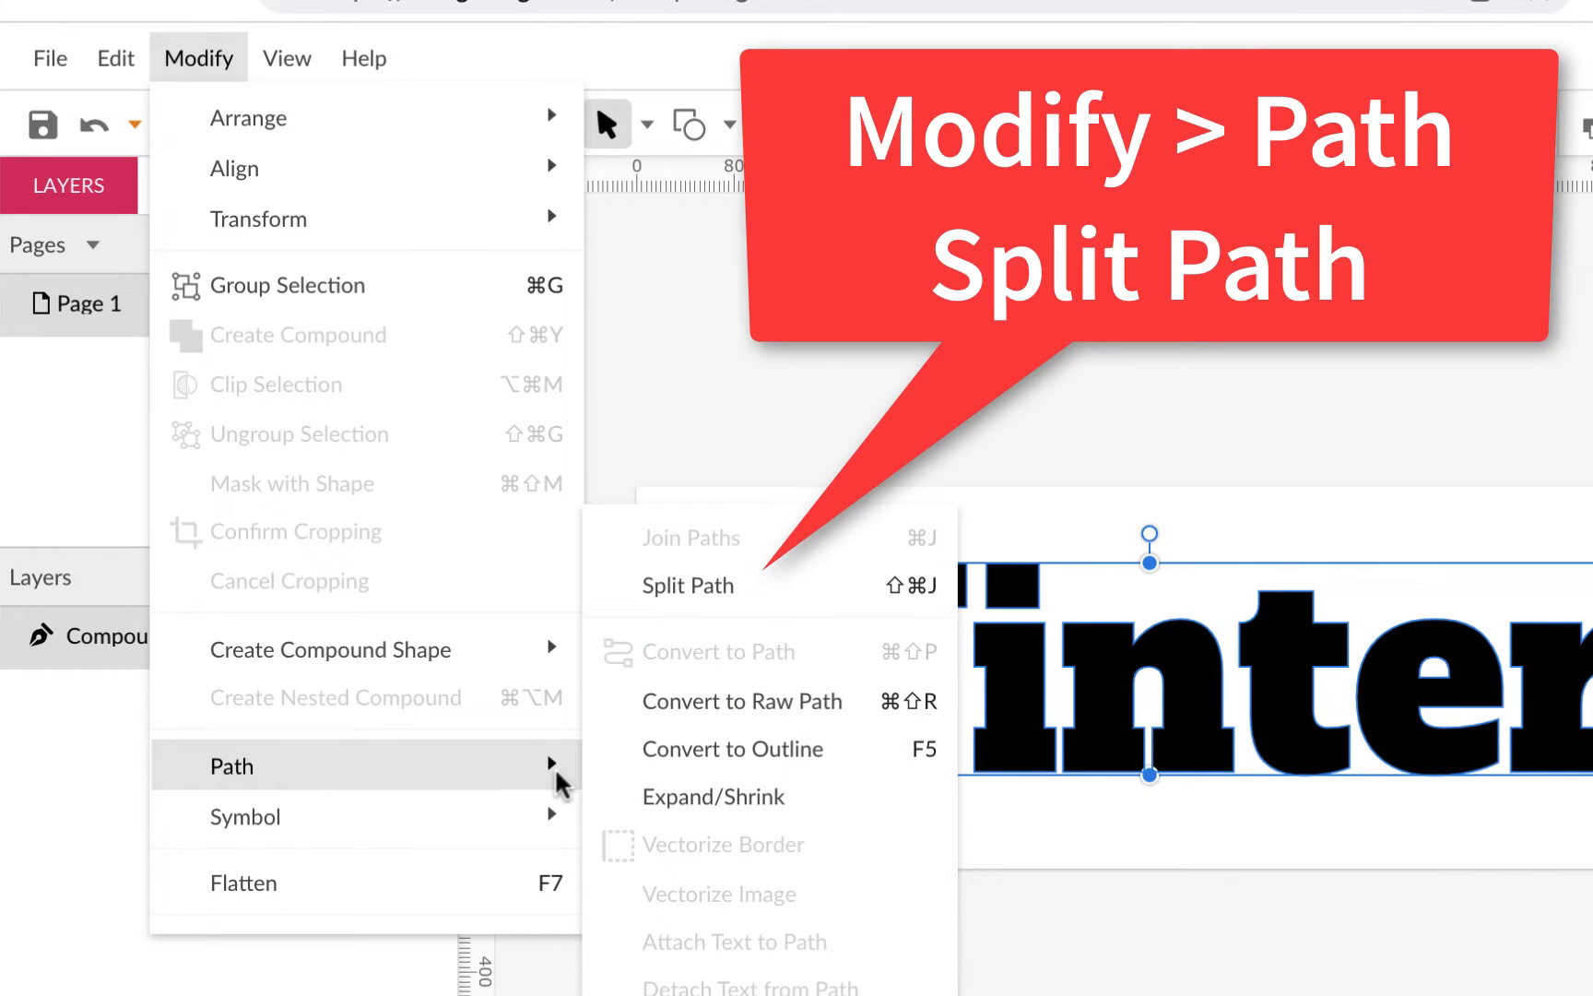
click(779, 592)
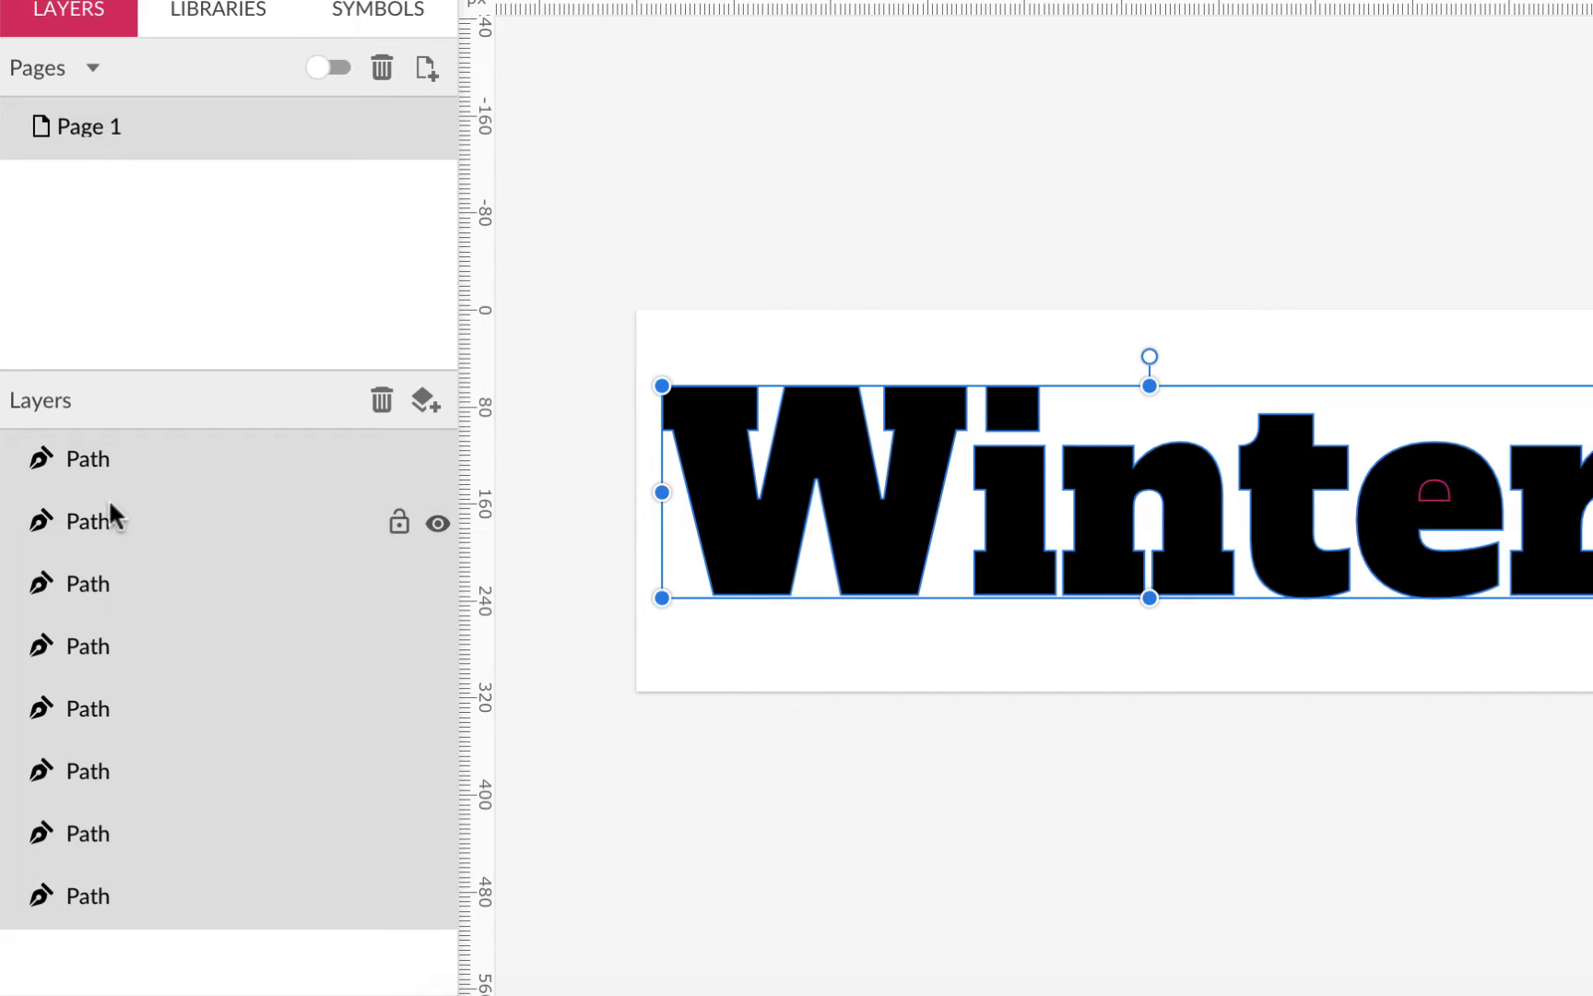
click(1052, 733)
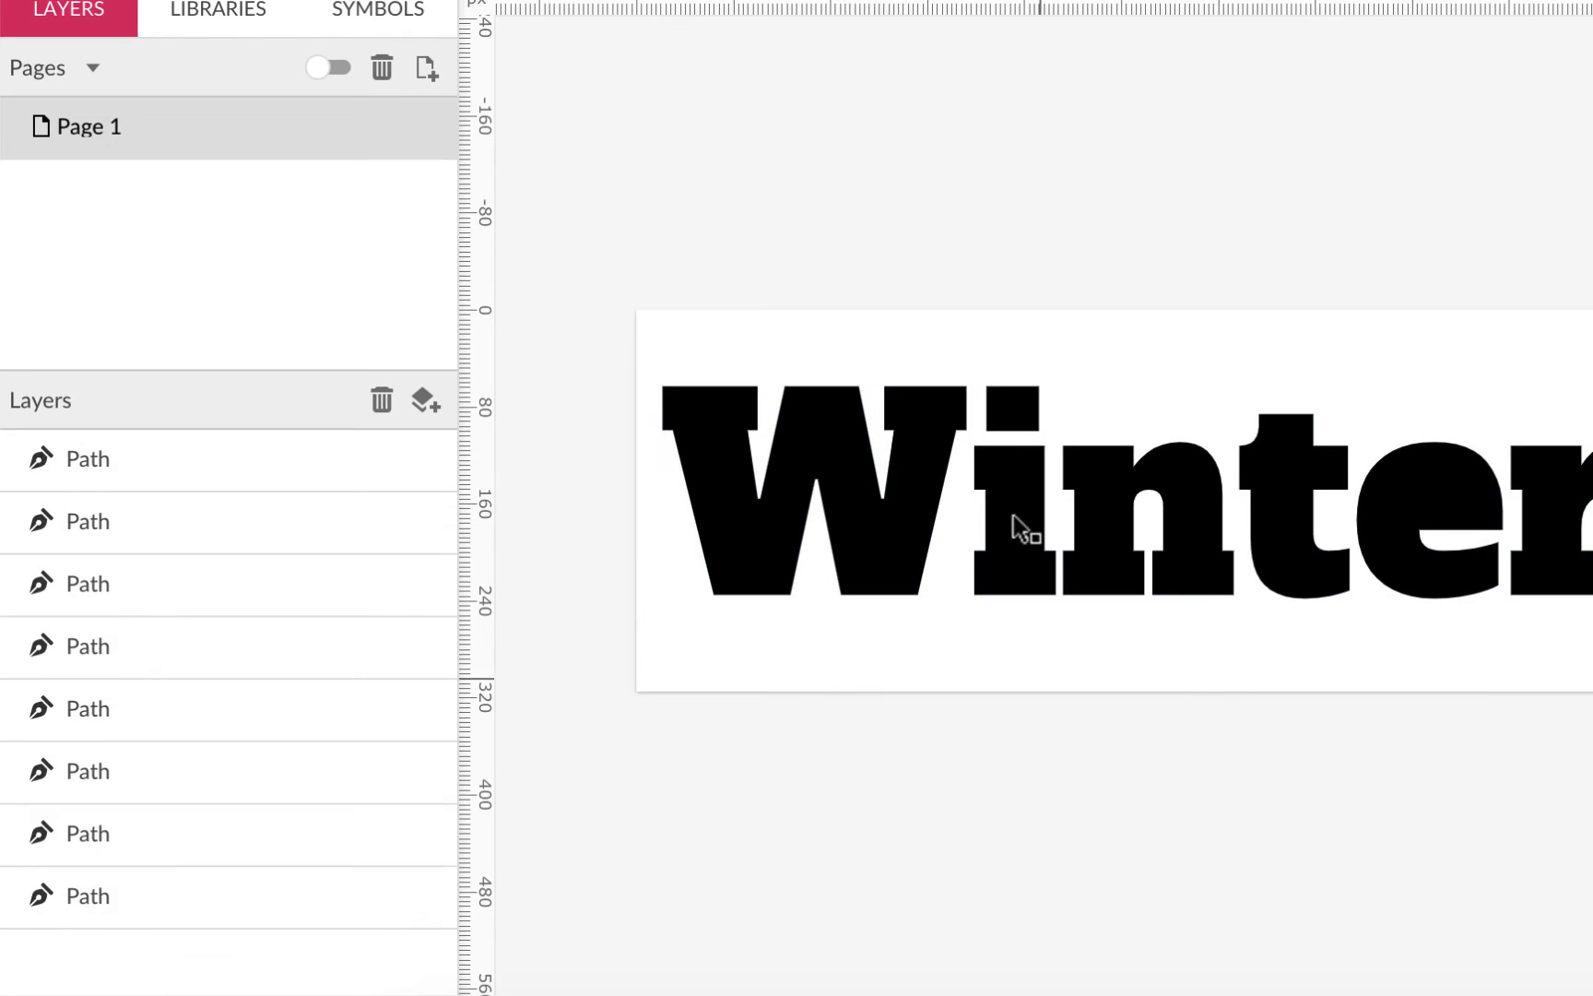
Step: Combine the dot and stem of the letter "i" with Union and convert the result to a path
click(1017, 459)
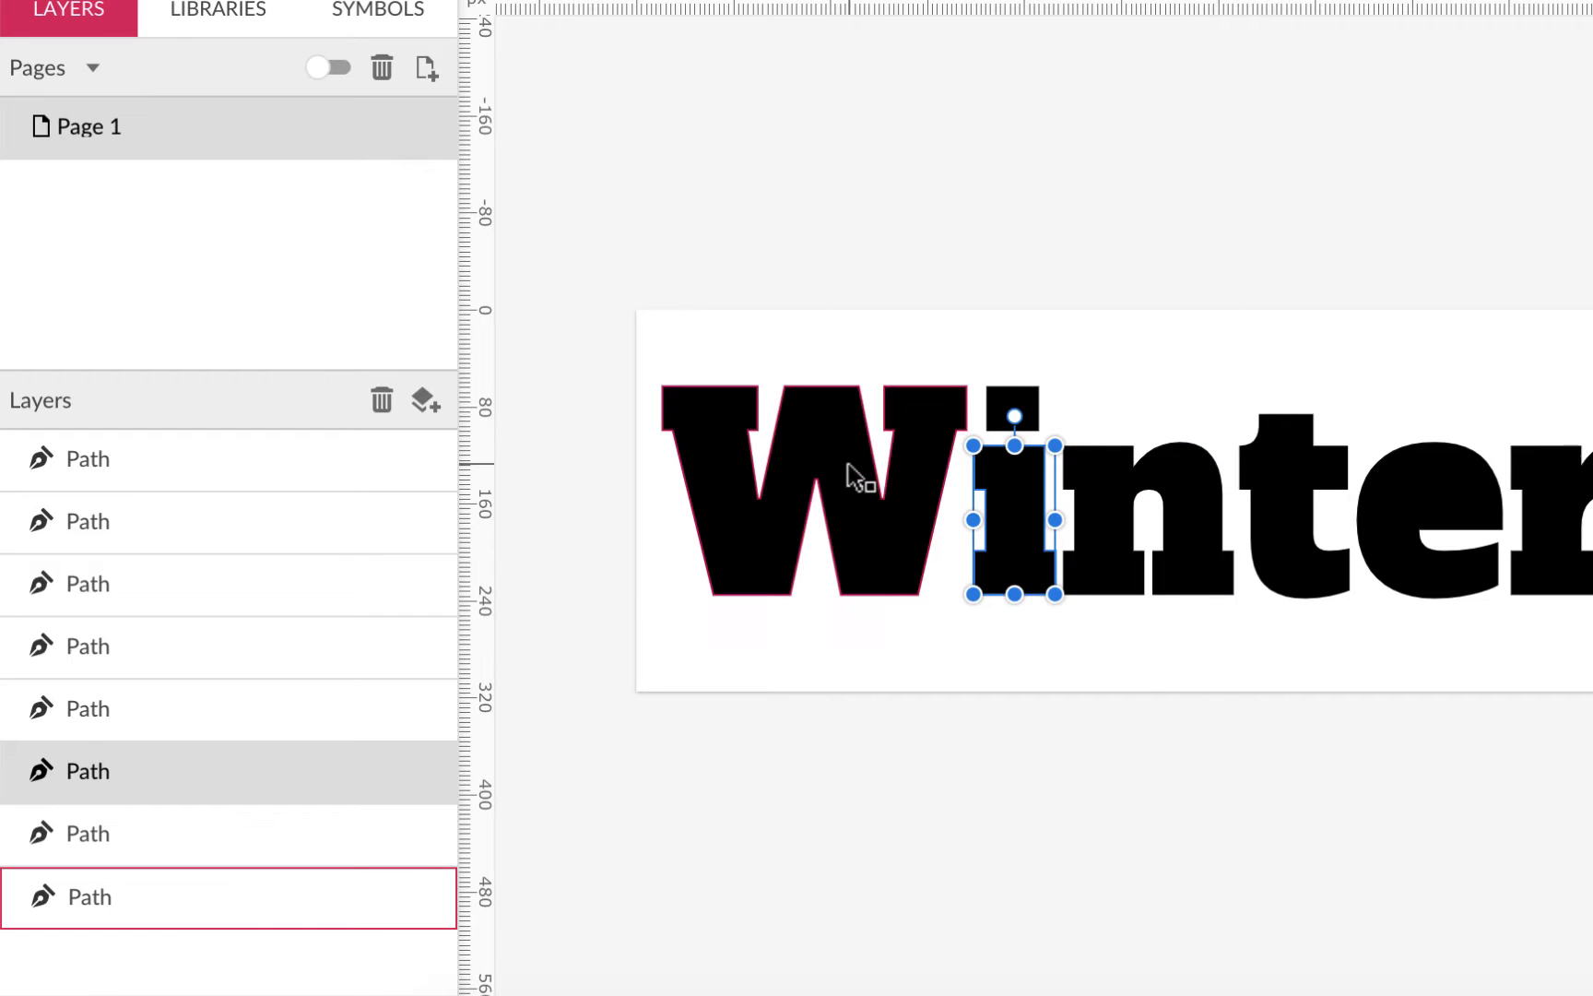
click(1022, 405)
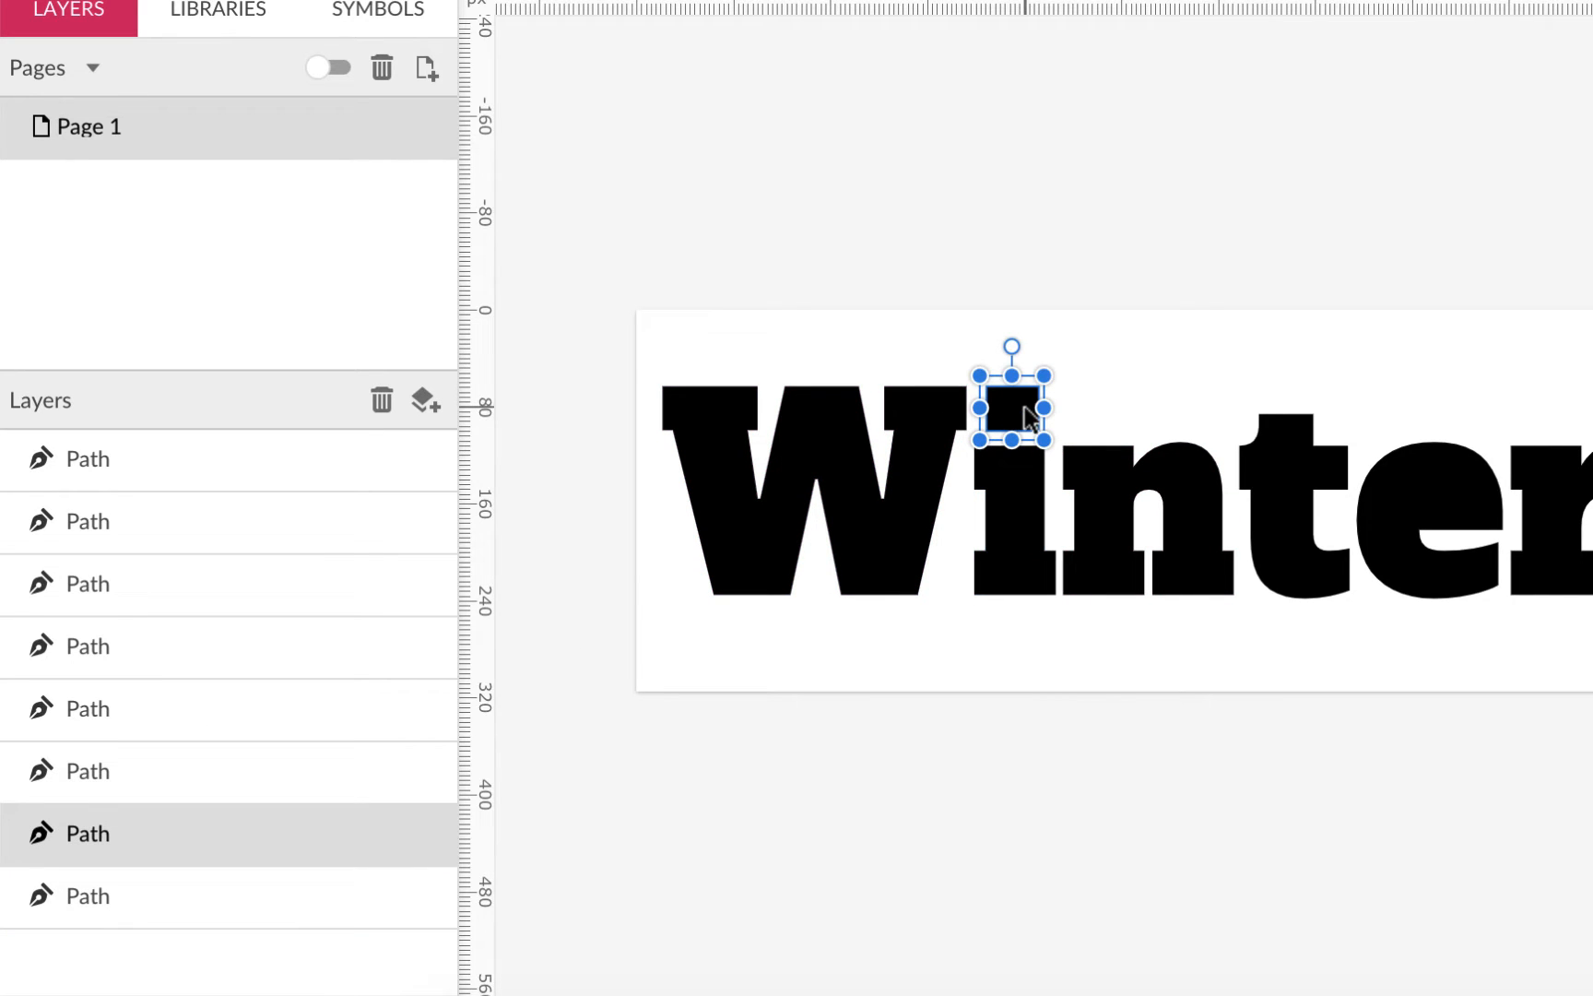
drag(989, 238, 1021, 535)
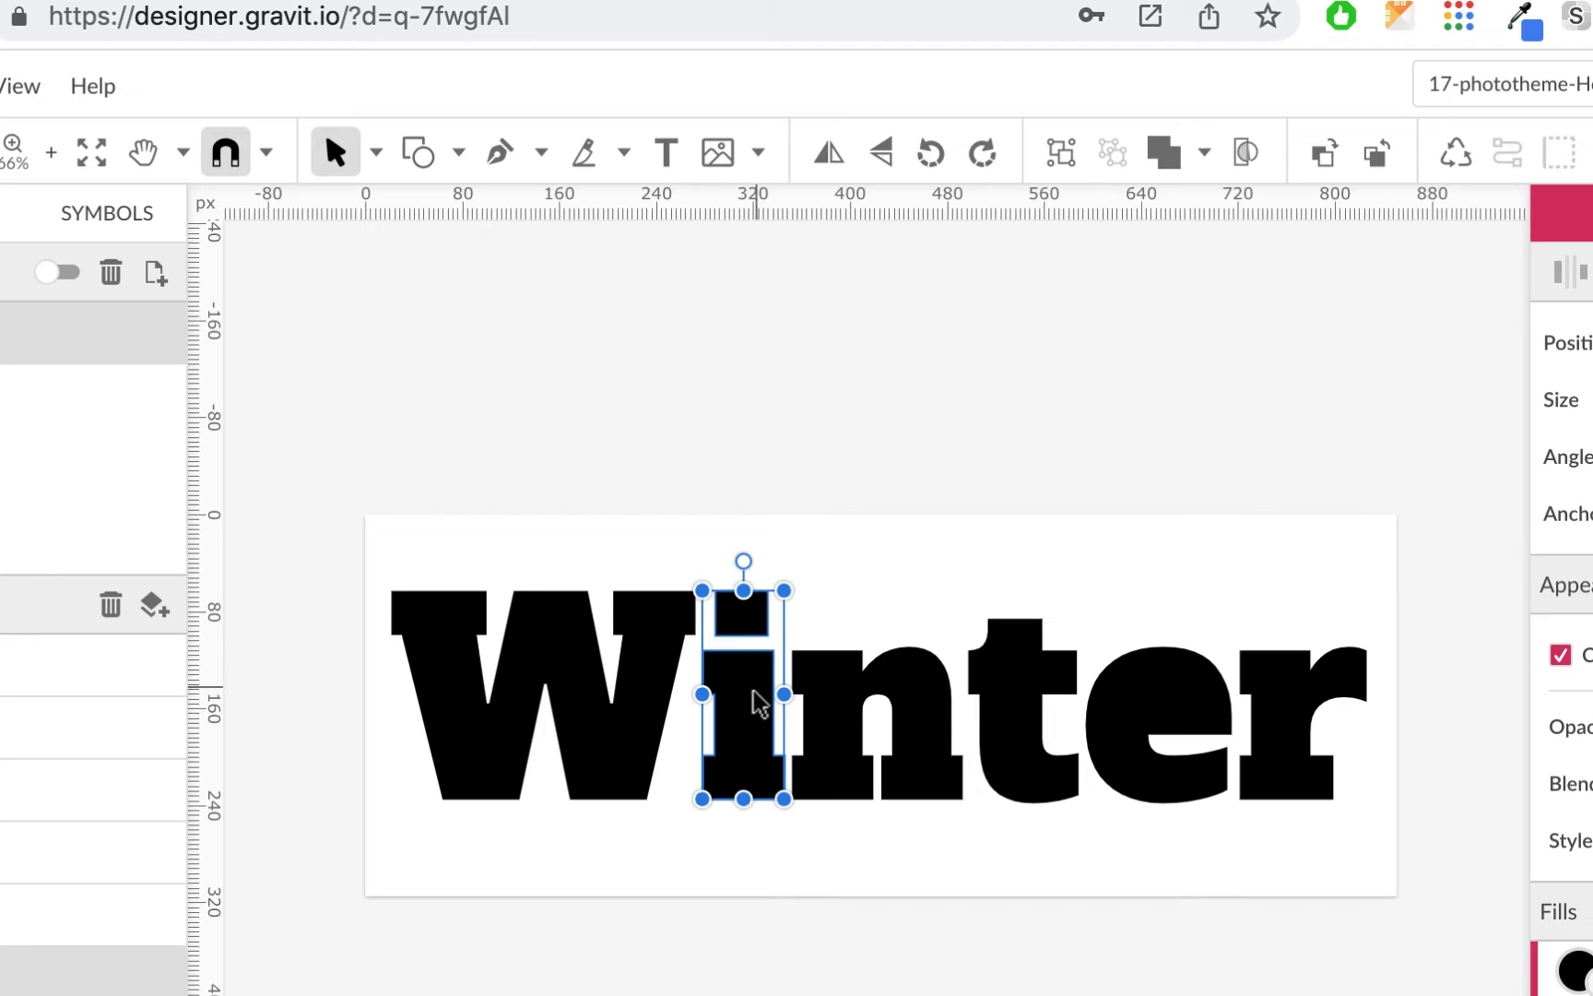
click(1204, 152)
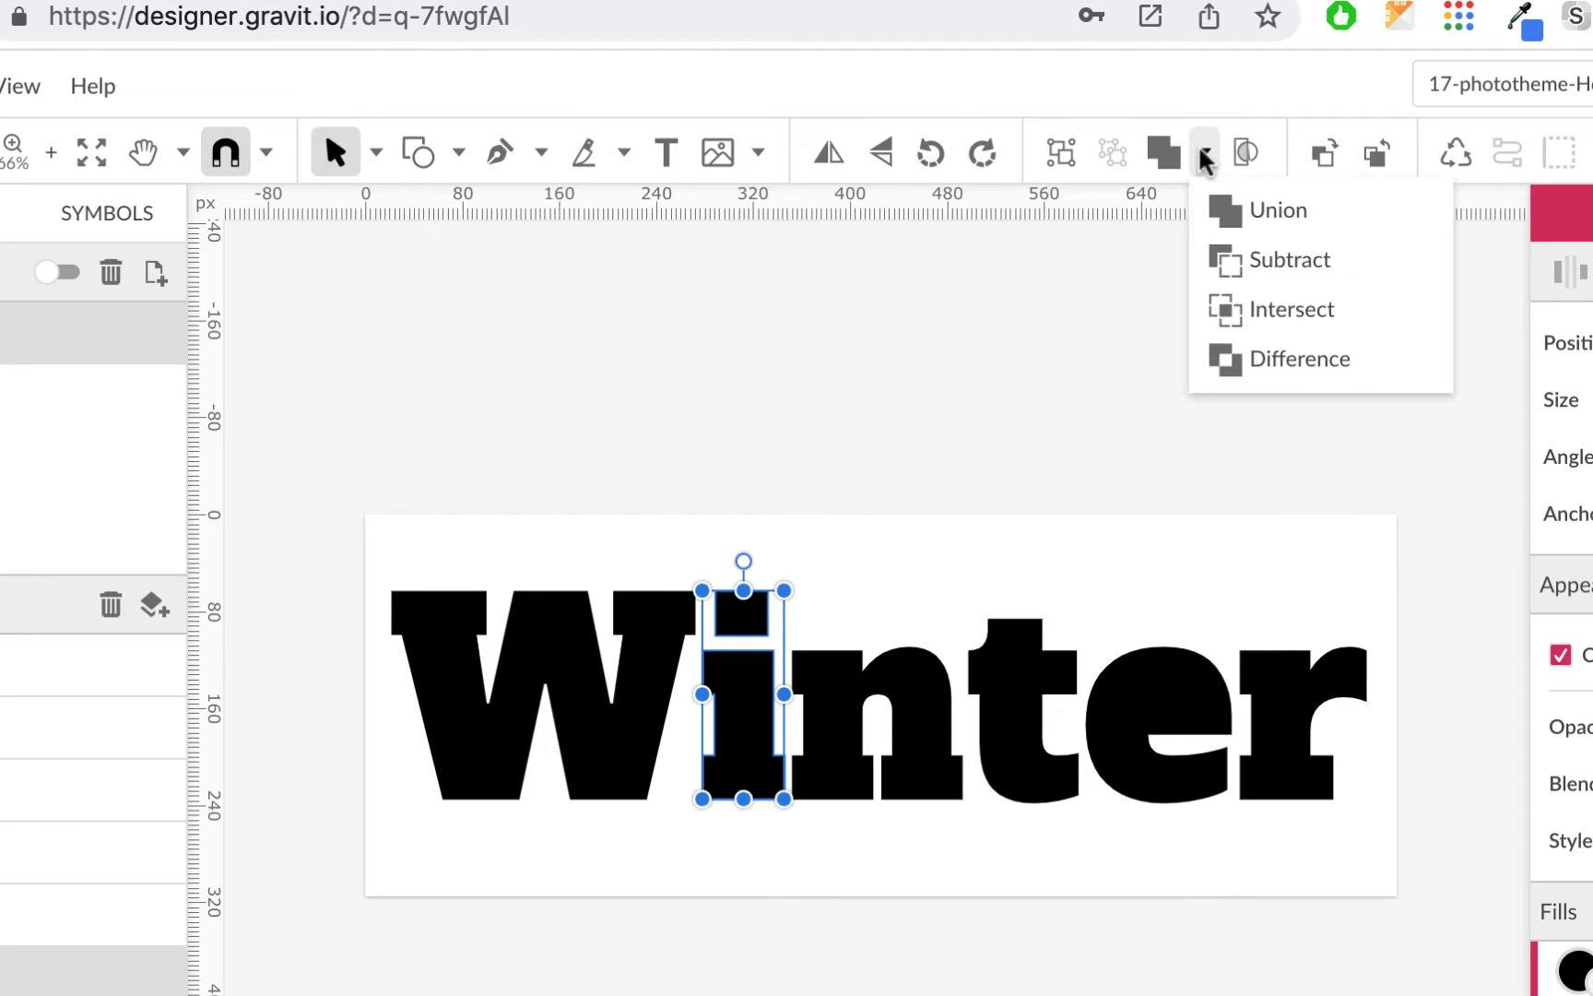
click(1235, 212)
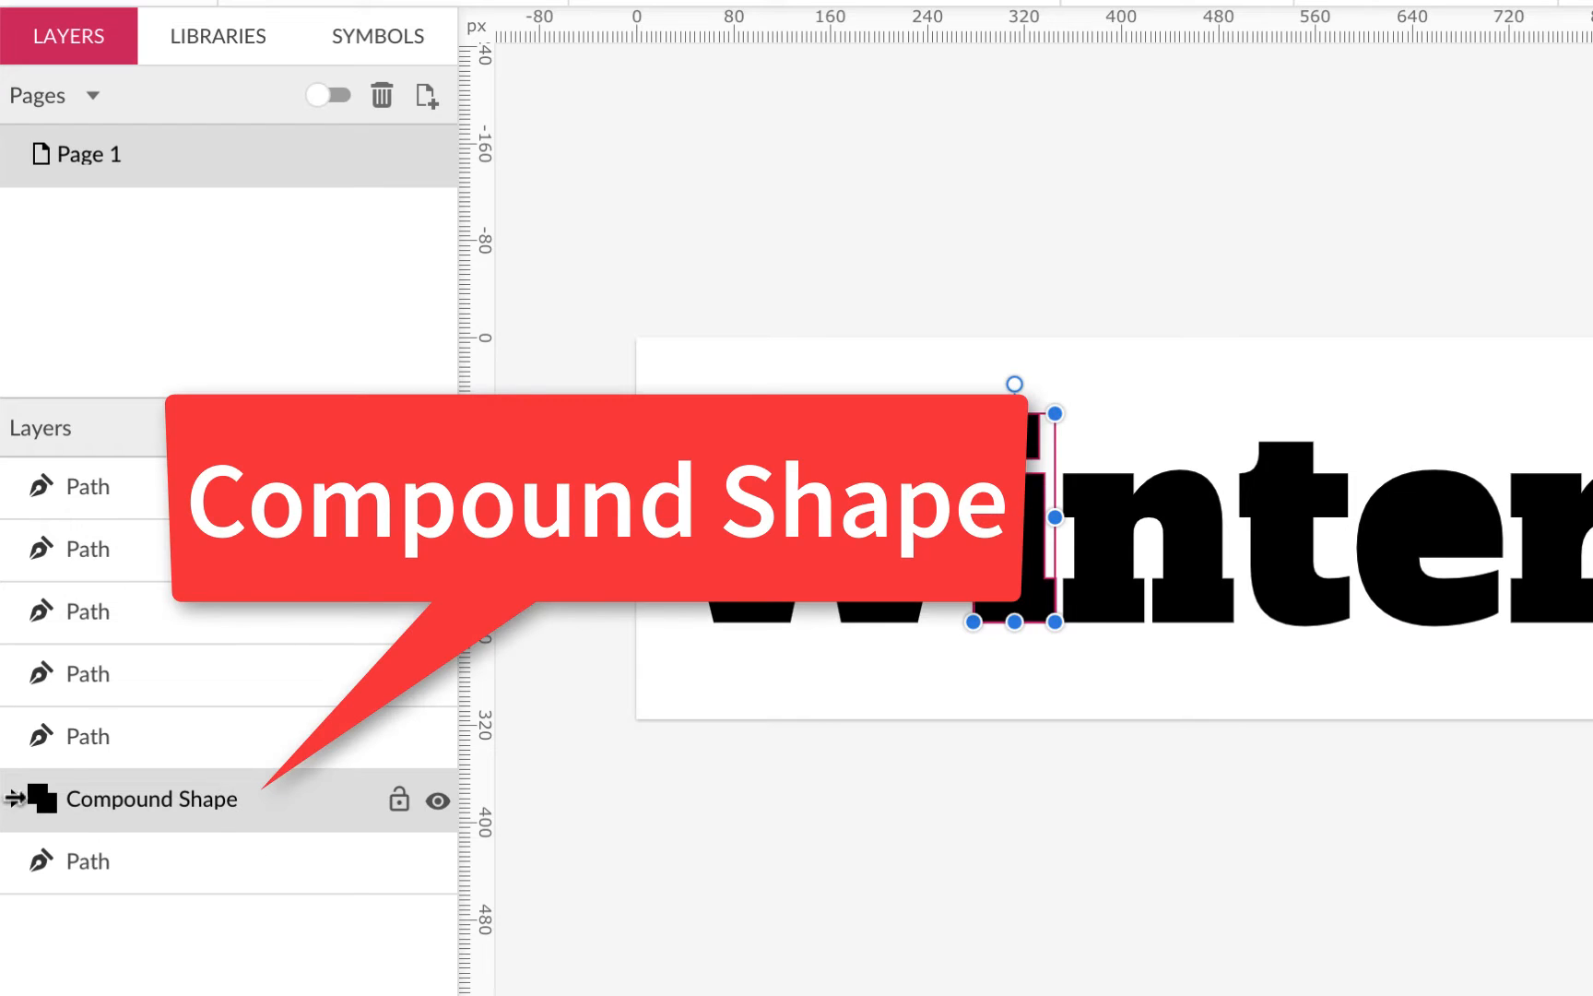
click(15, 795)
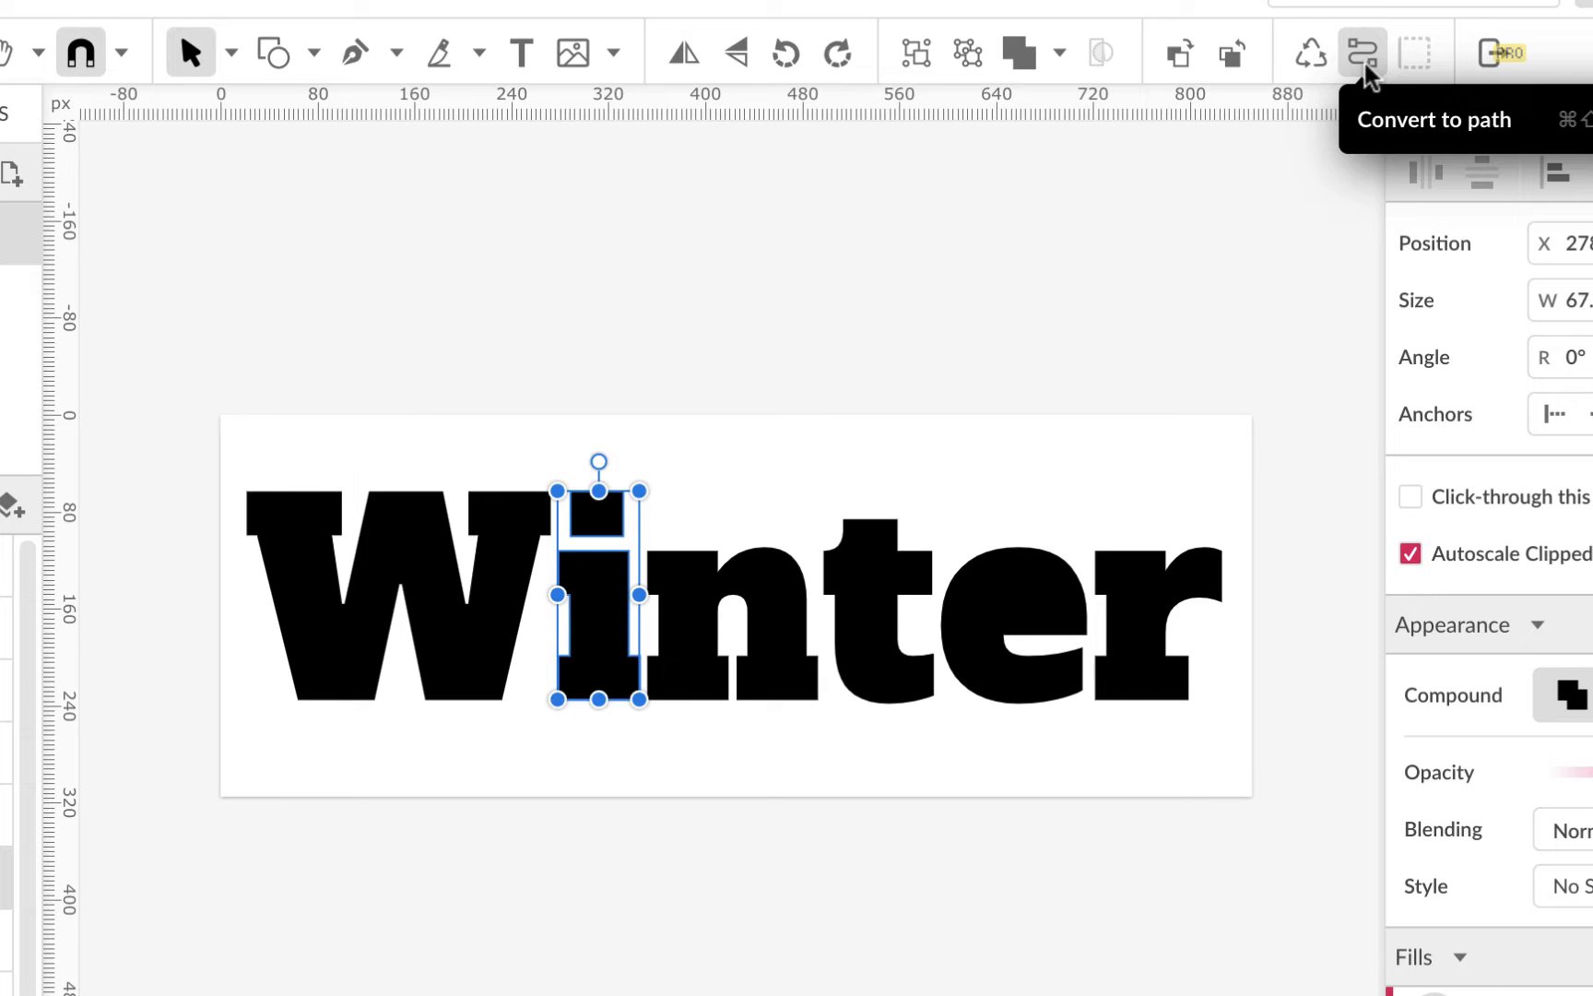
click(1364, 55)
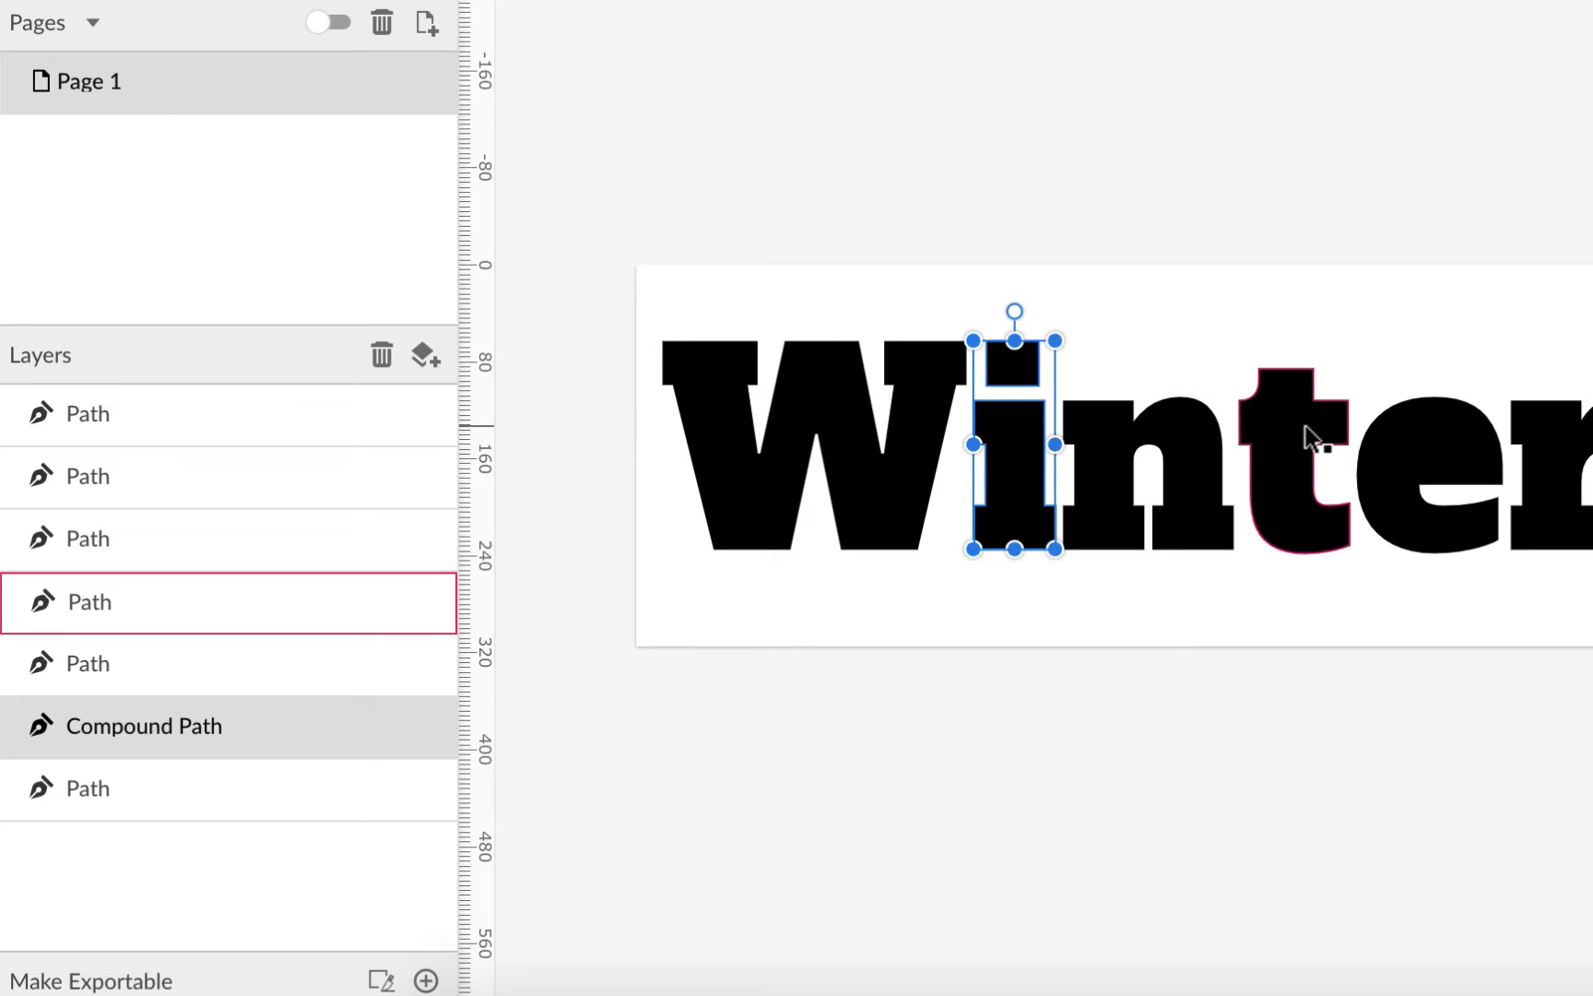
Step: Subtract the inner counter shape from the letter "e", convert the result to a path and deselect it
click(1423, 461)
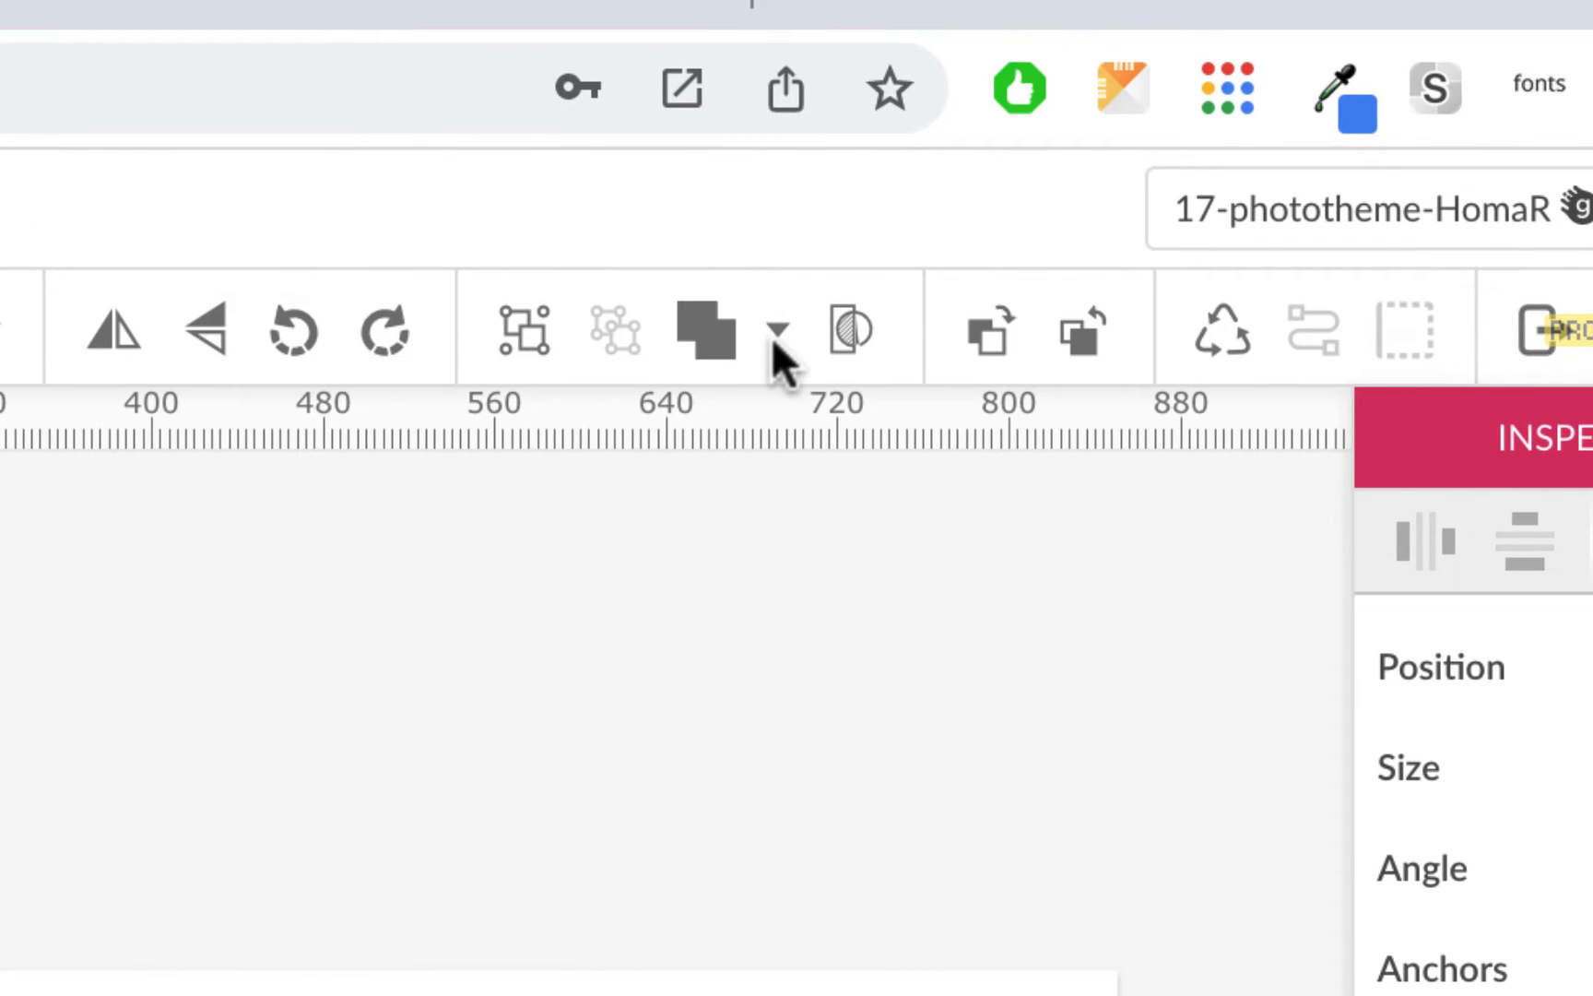
click(775, 333)
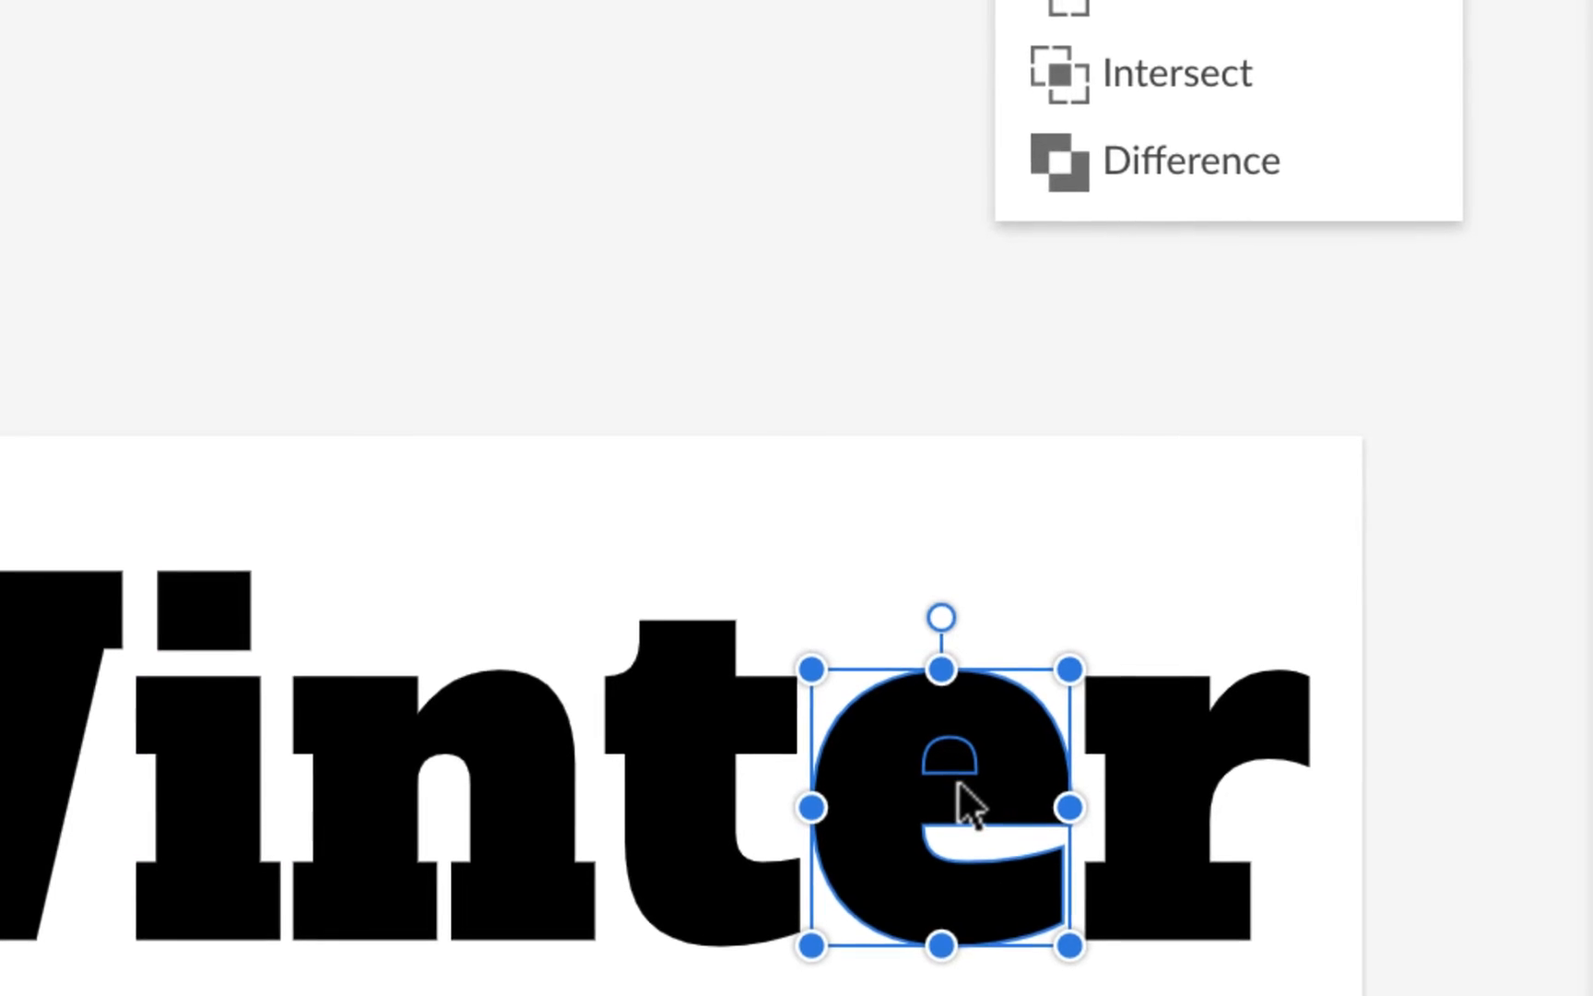
click(1218, 9)
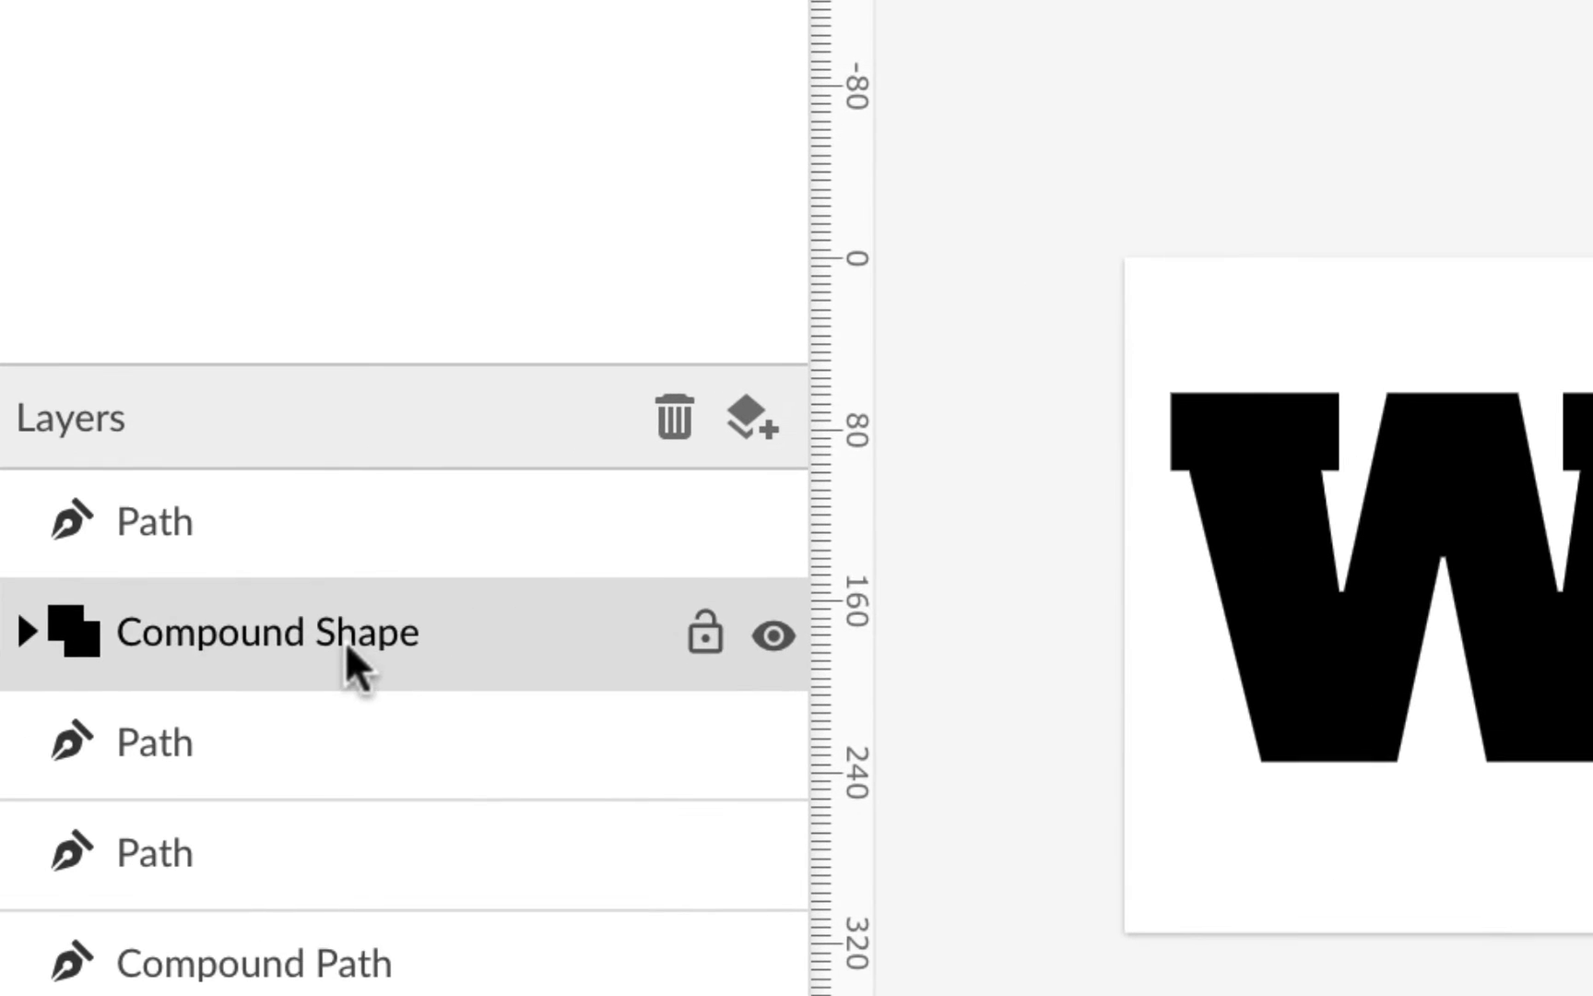
click(27, 633)
click(26, 633)
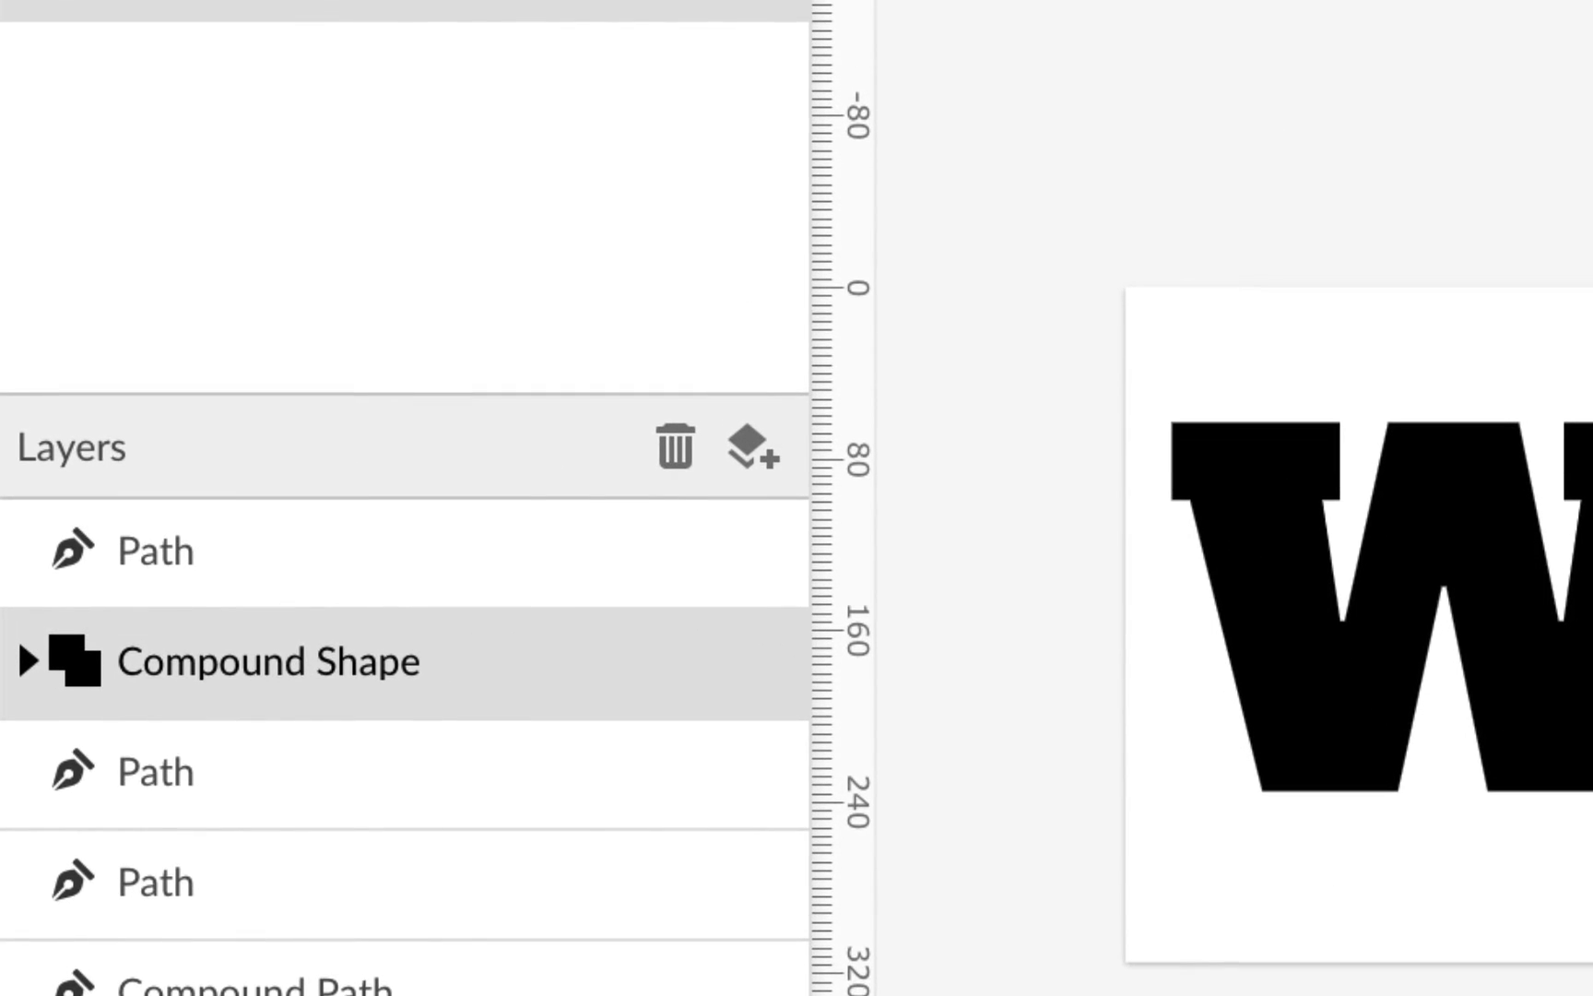
key(ctrl+shift+p)
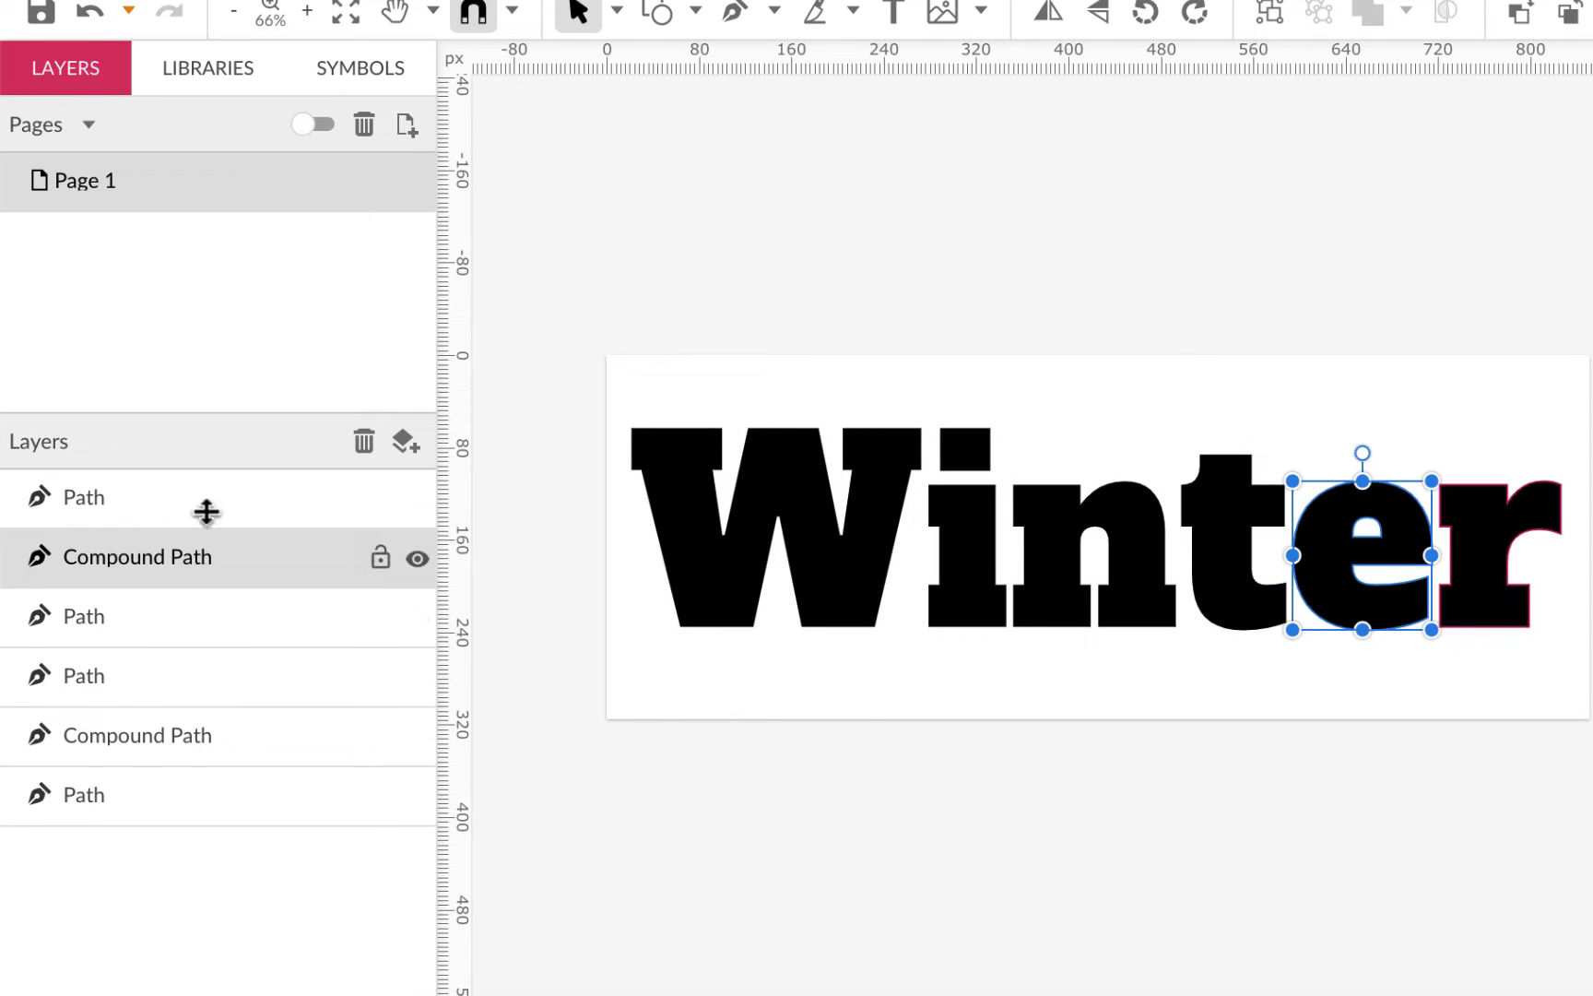
click(924, 750)
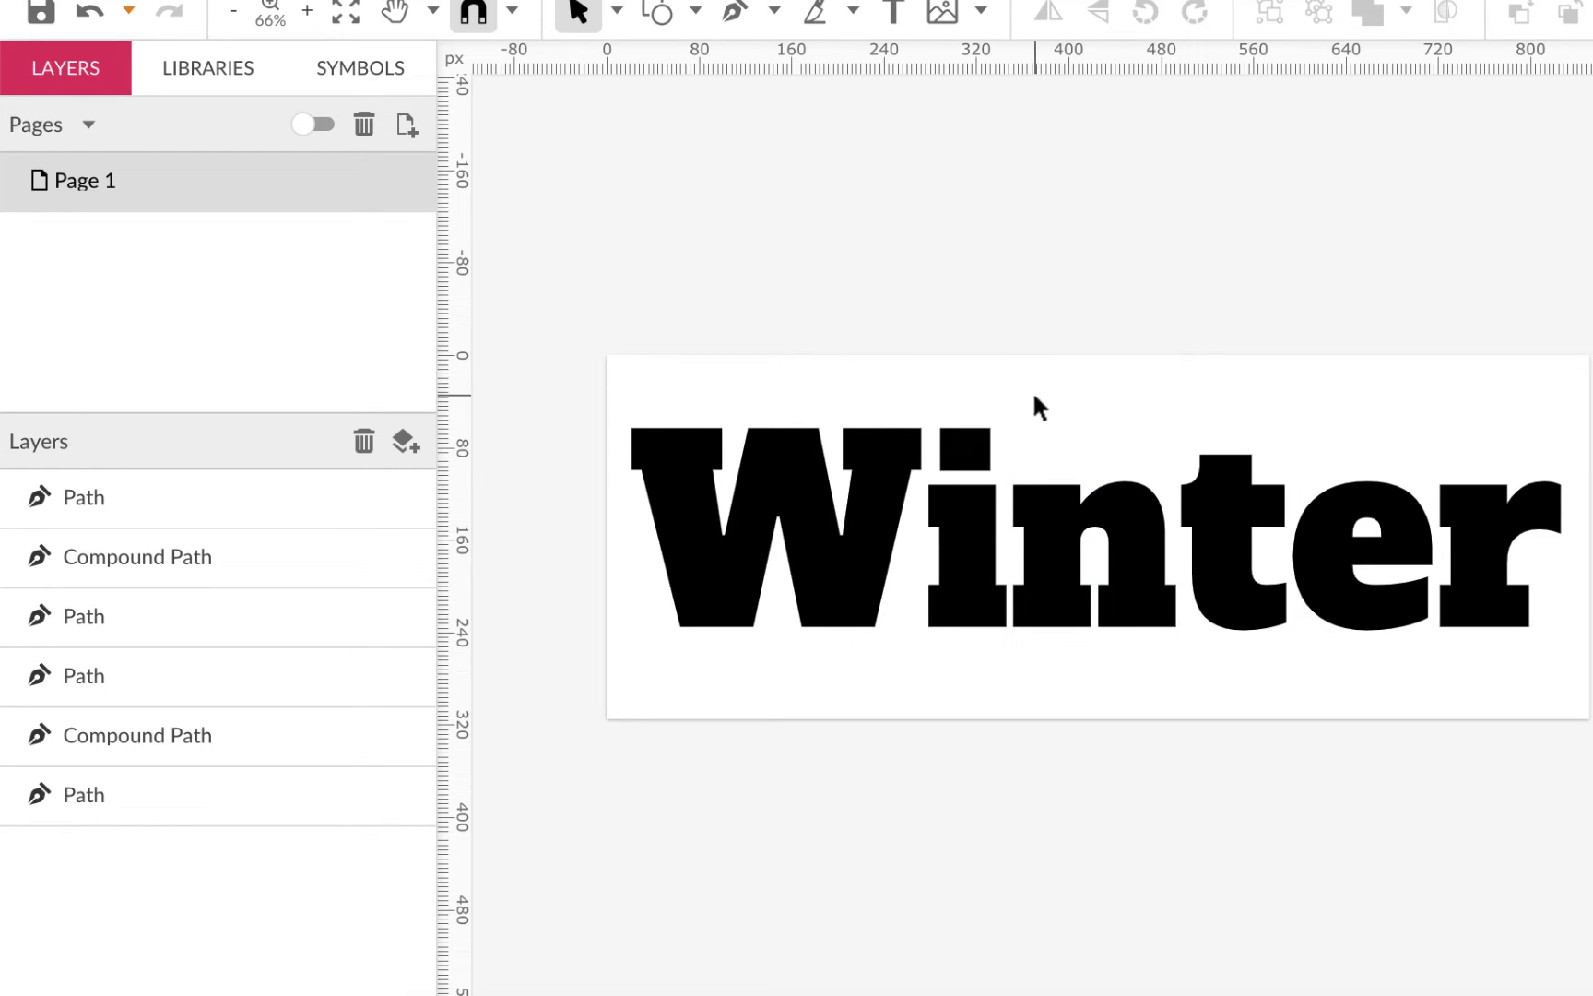
Step: Combine the letters "n" and "t" with Union, convert the result to a path and deselect it
drag(1083, 385, 1234, 605)
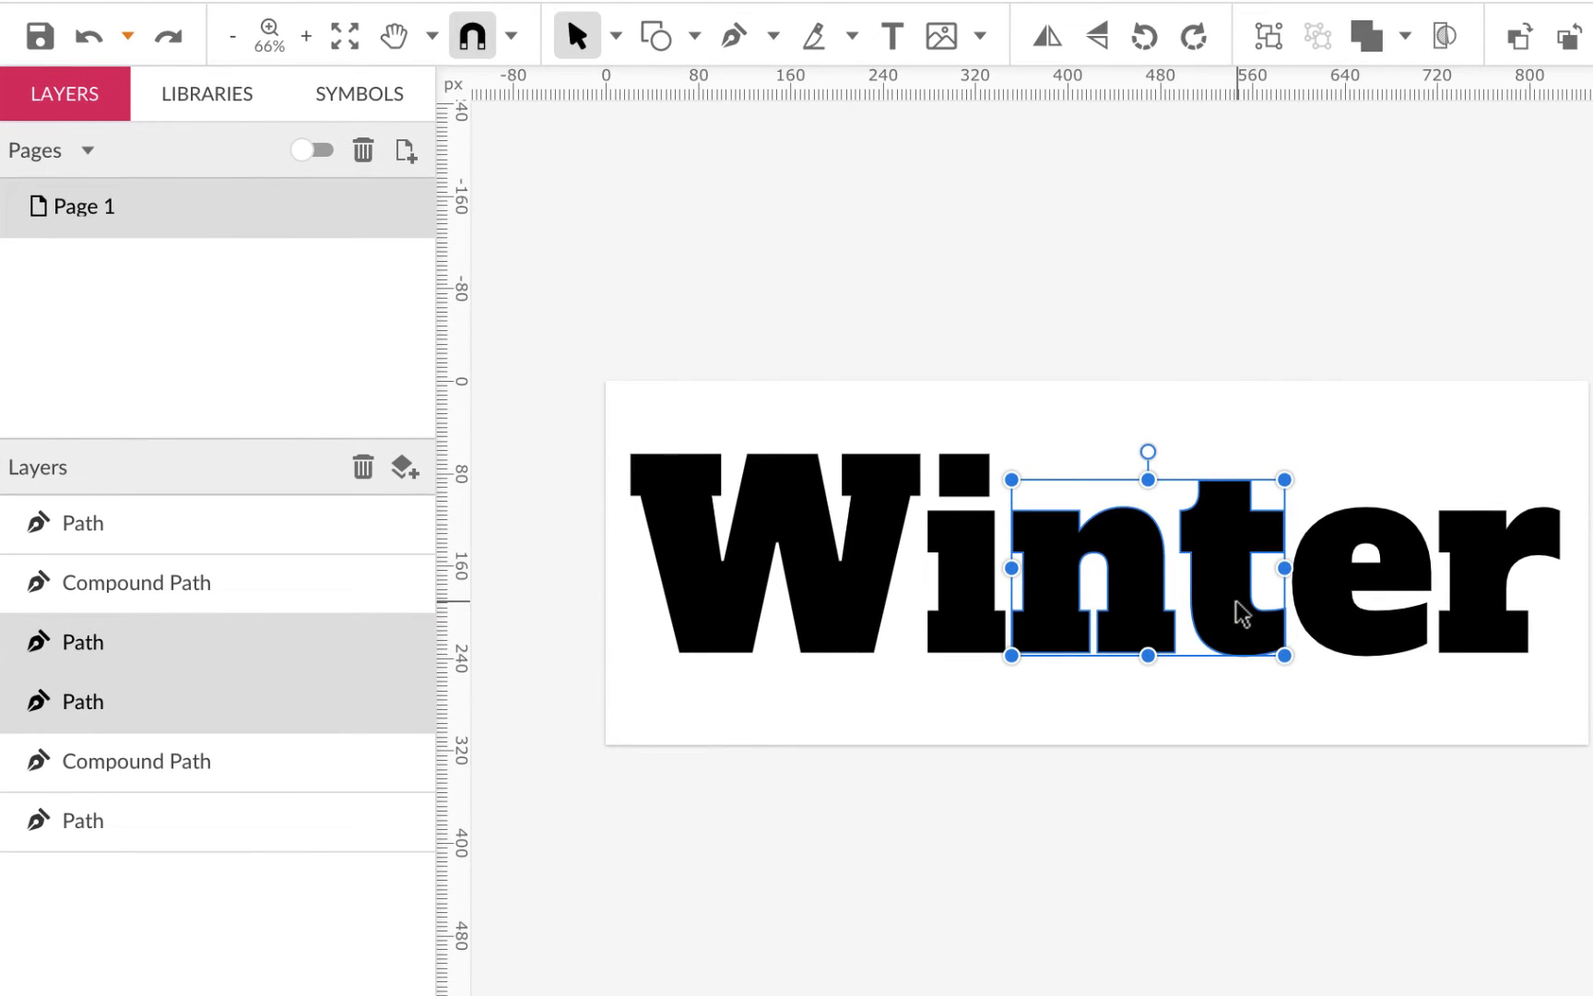
click(1405, 29)
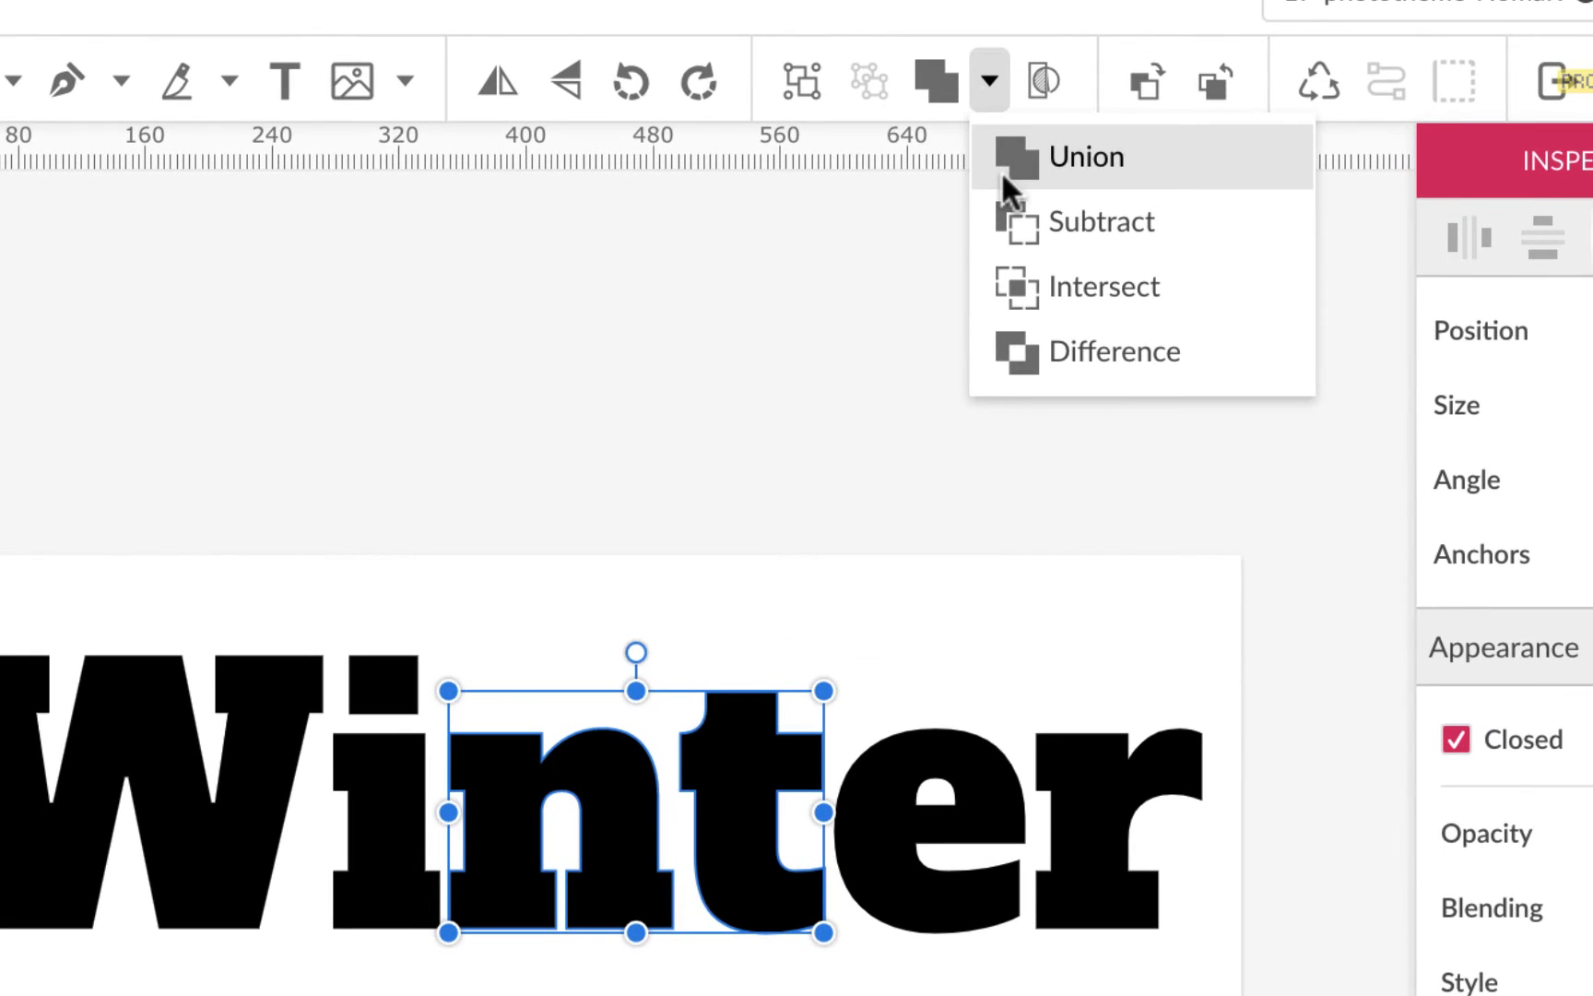
click(1000, 171)
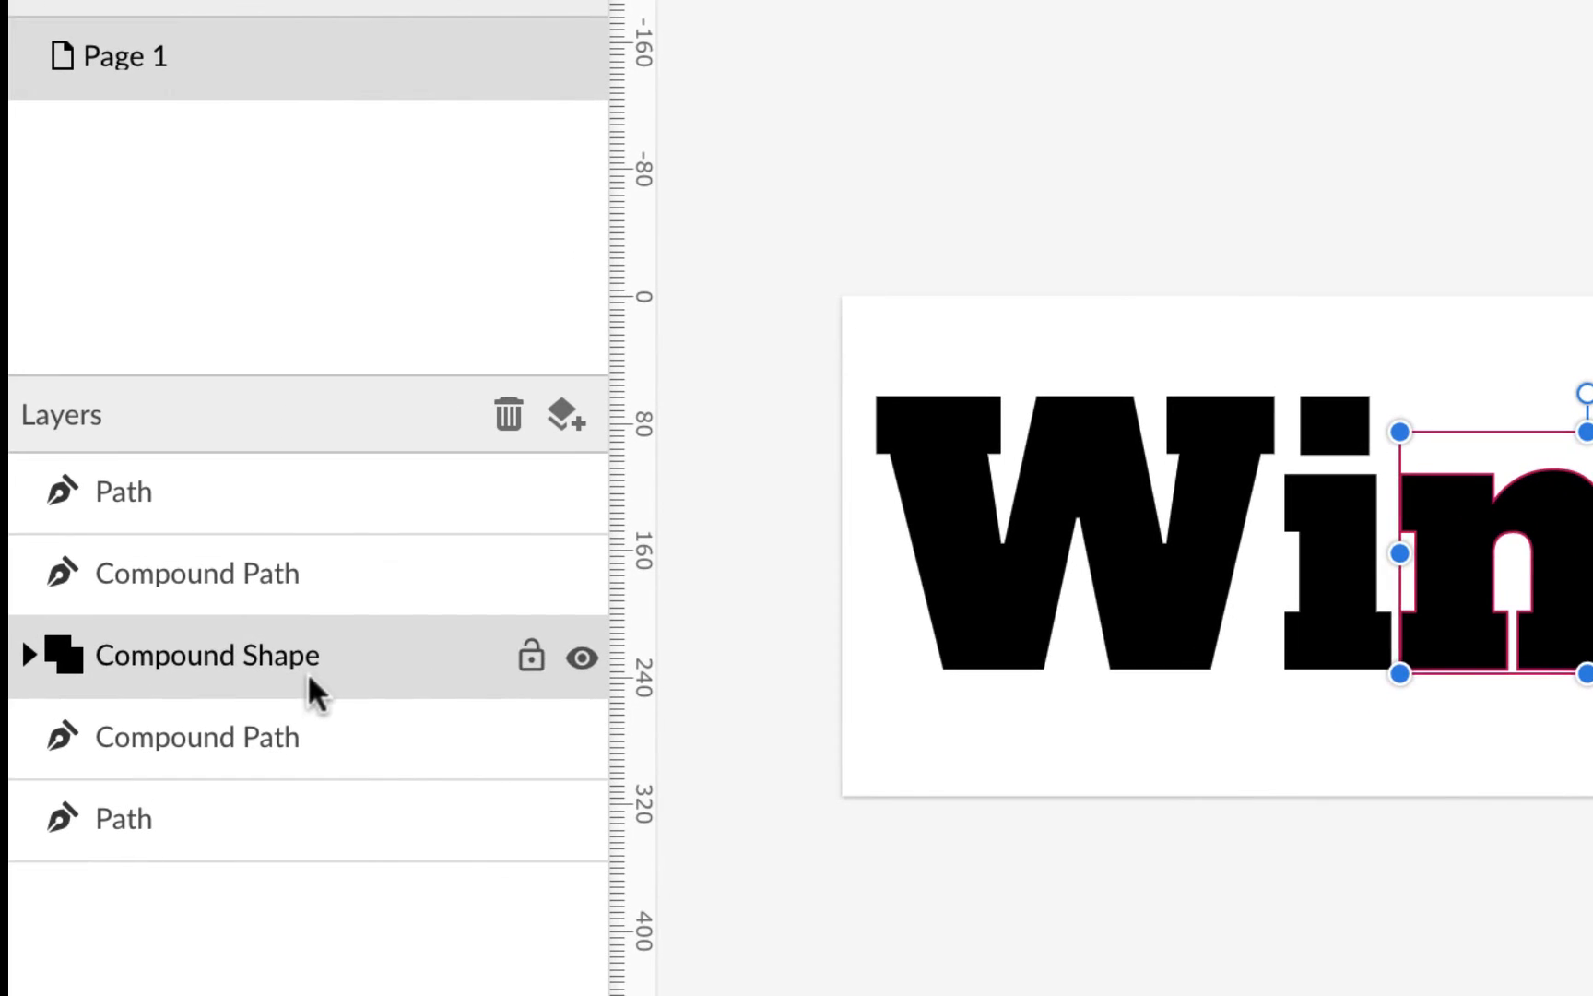
key(ctrl+shift+p)
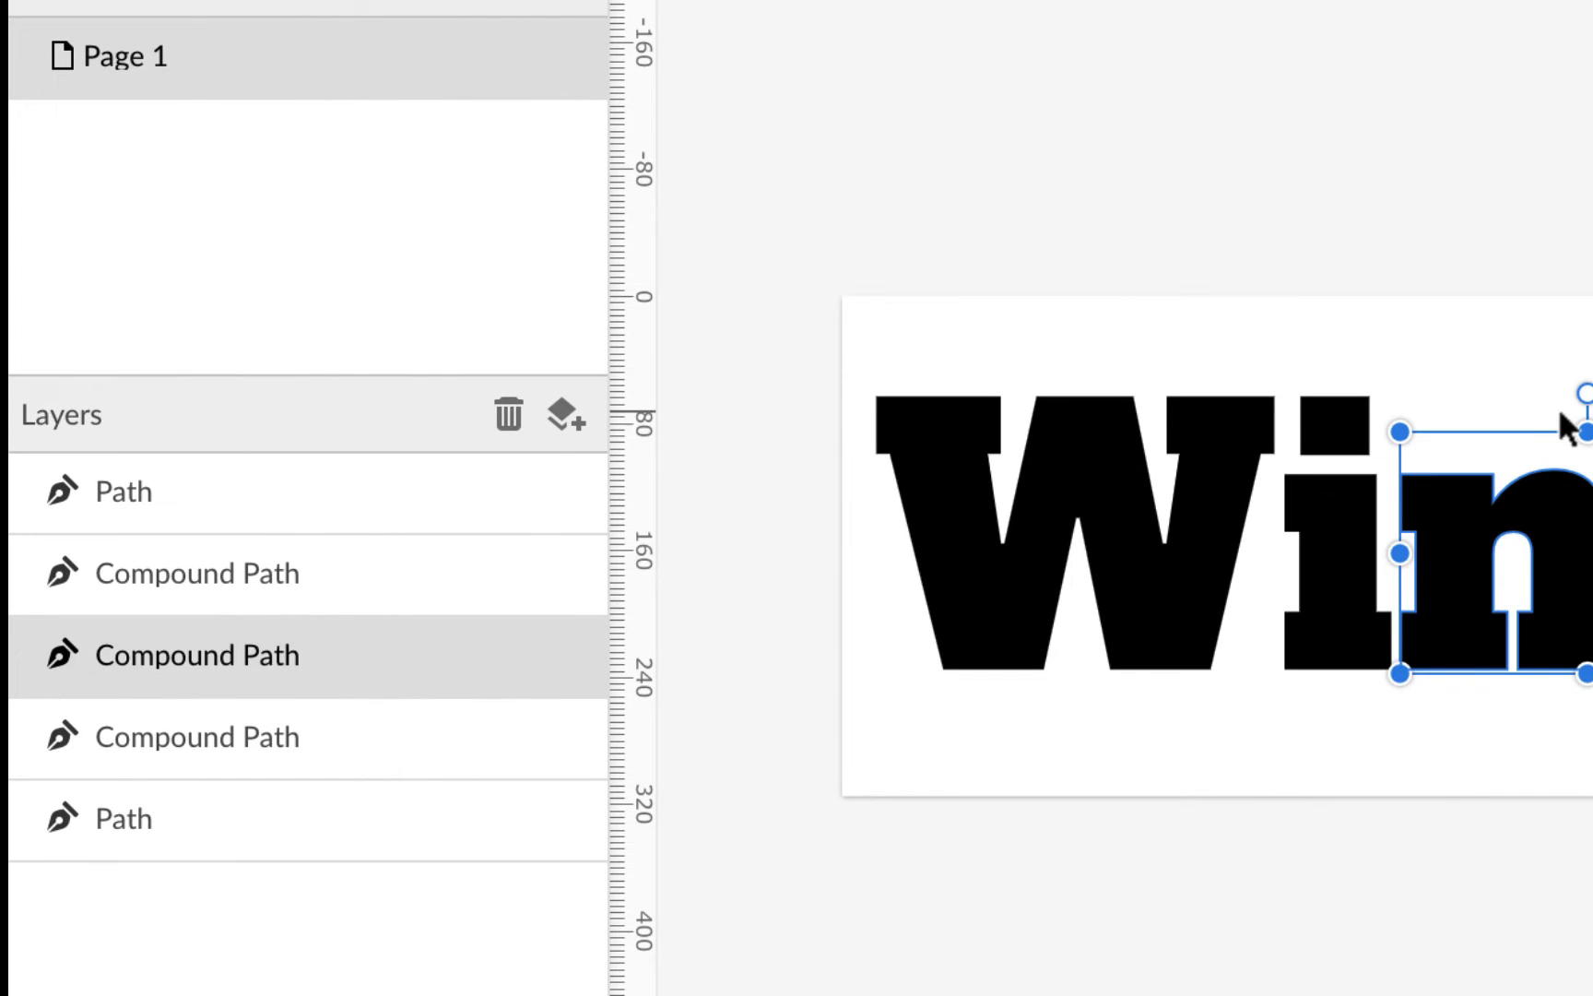
click(1592, 853)
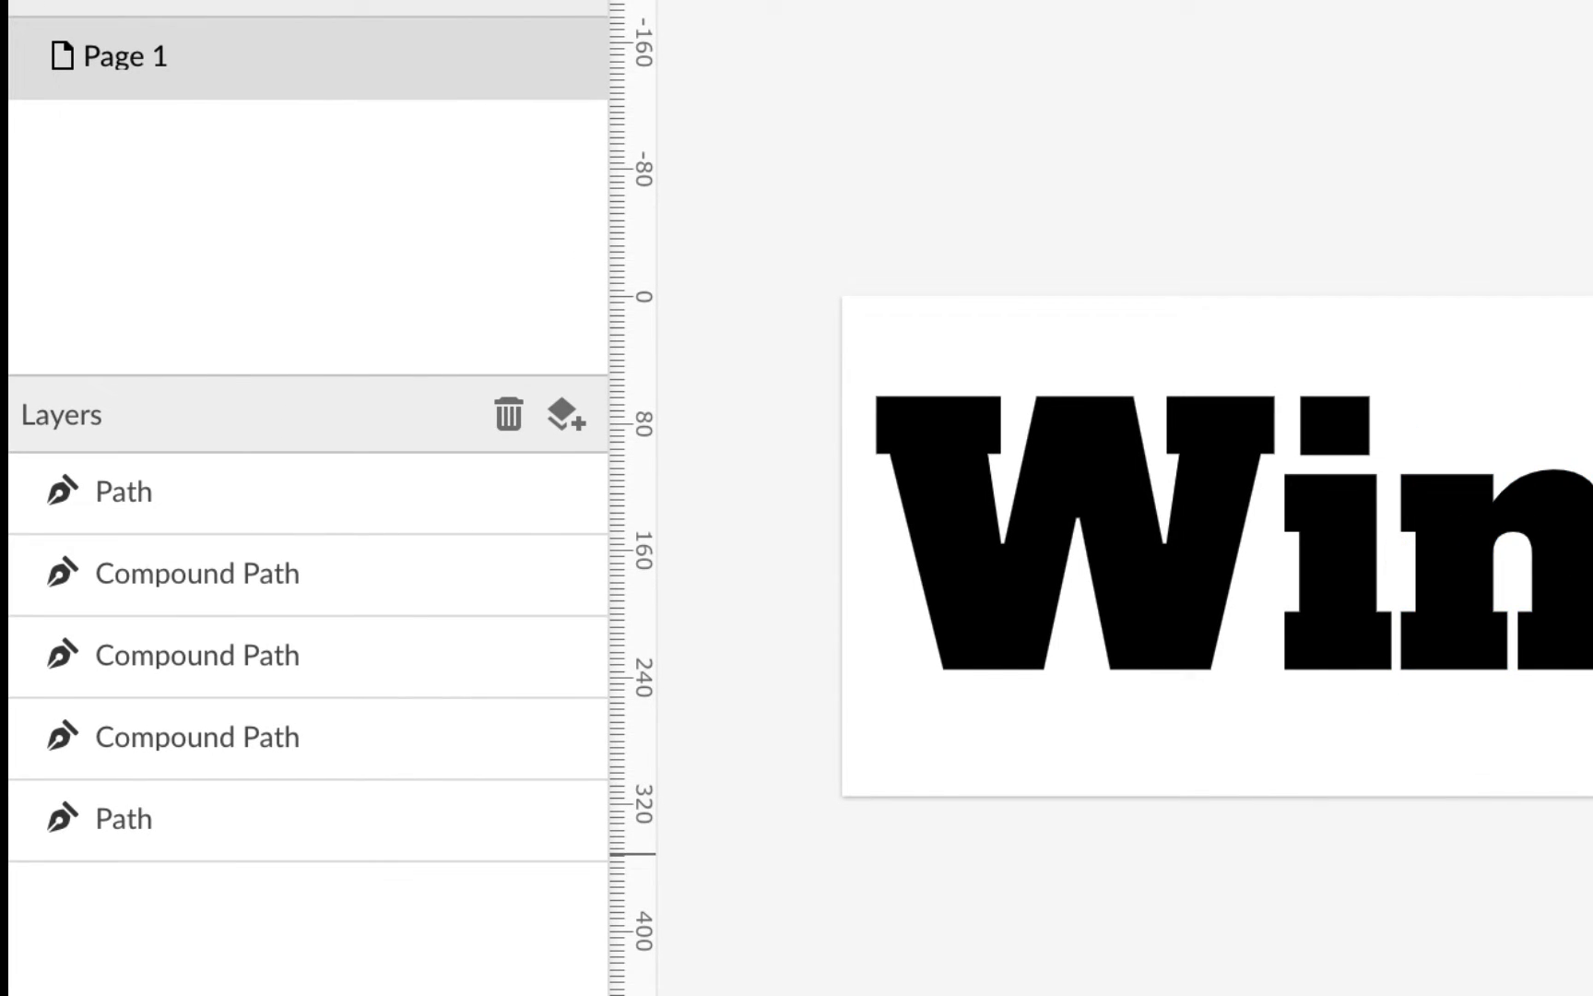
Step: Select the letter "W" and search Google Images for "Winter" in a new browser tab
click(1185, 607)
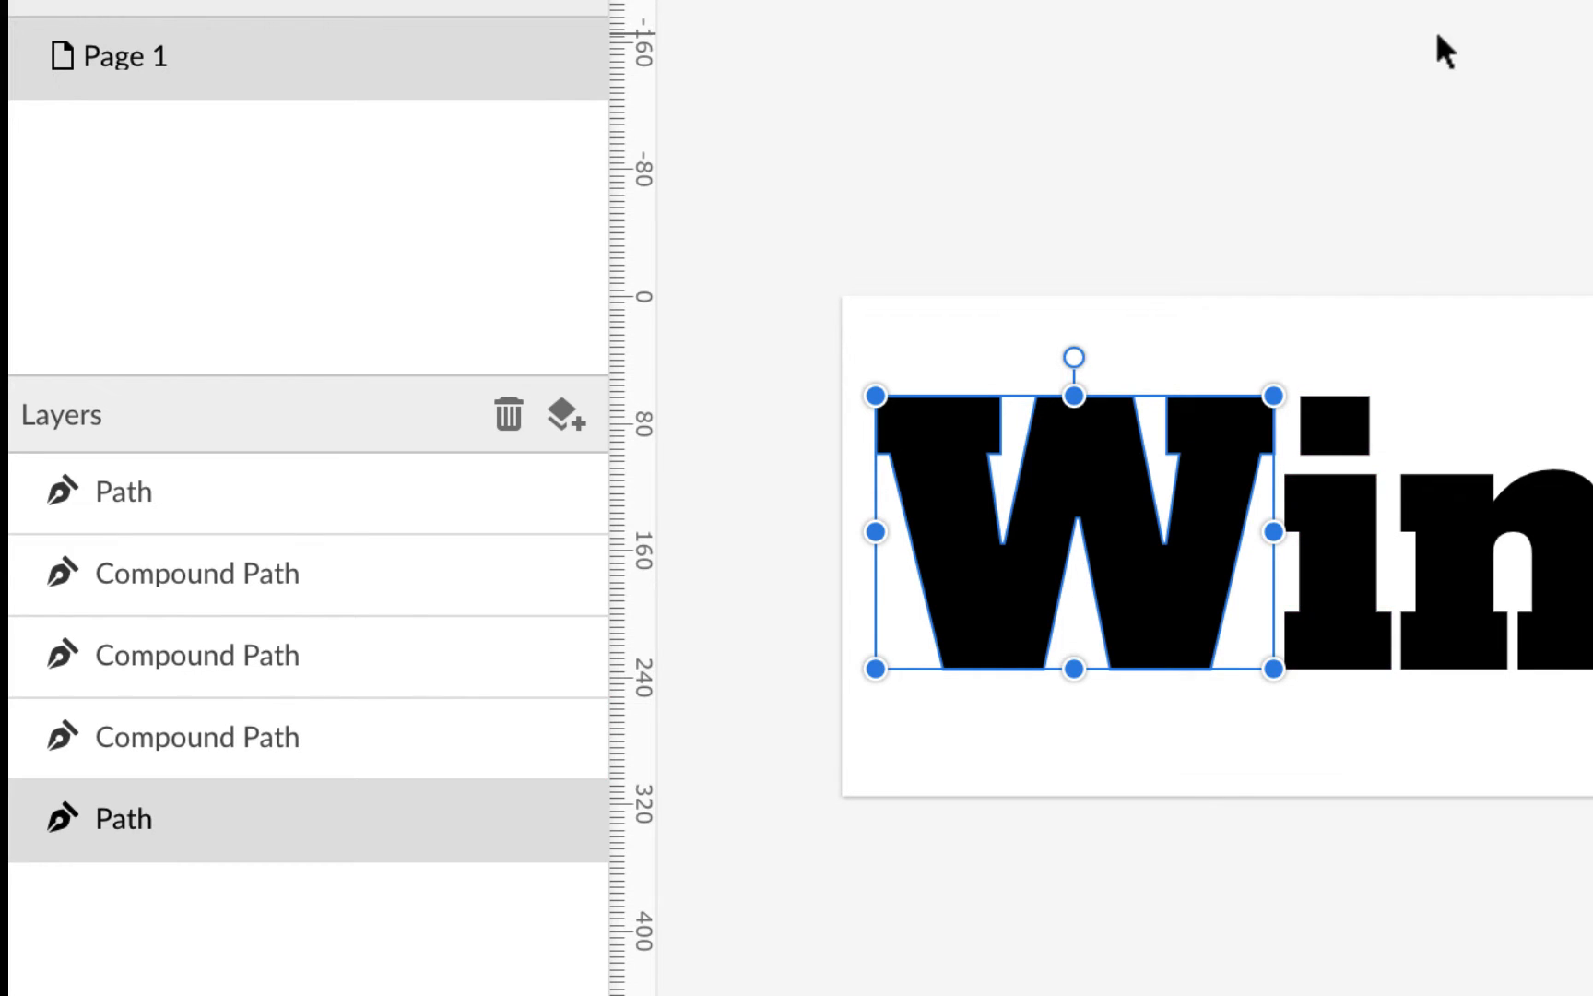
key(super+t)
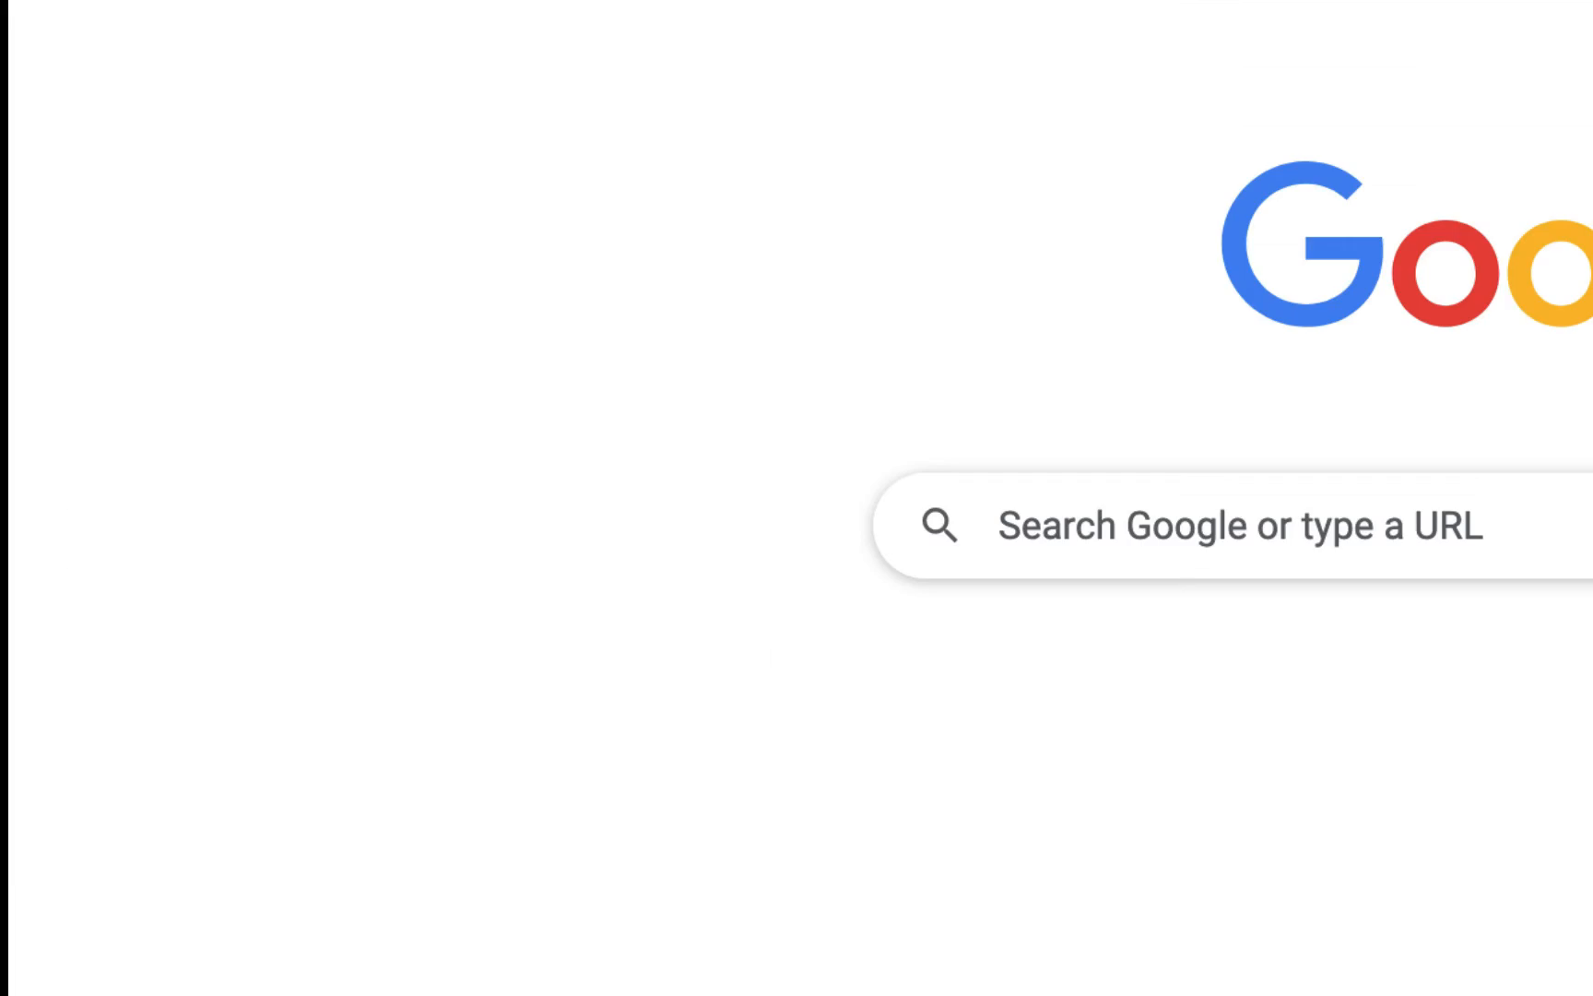
text(Winter)
key(Return)
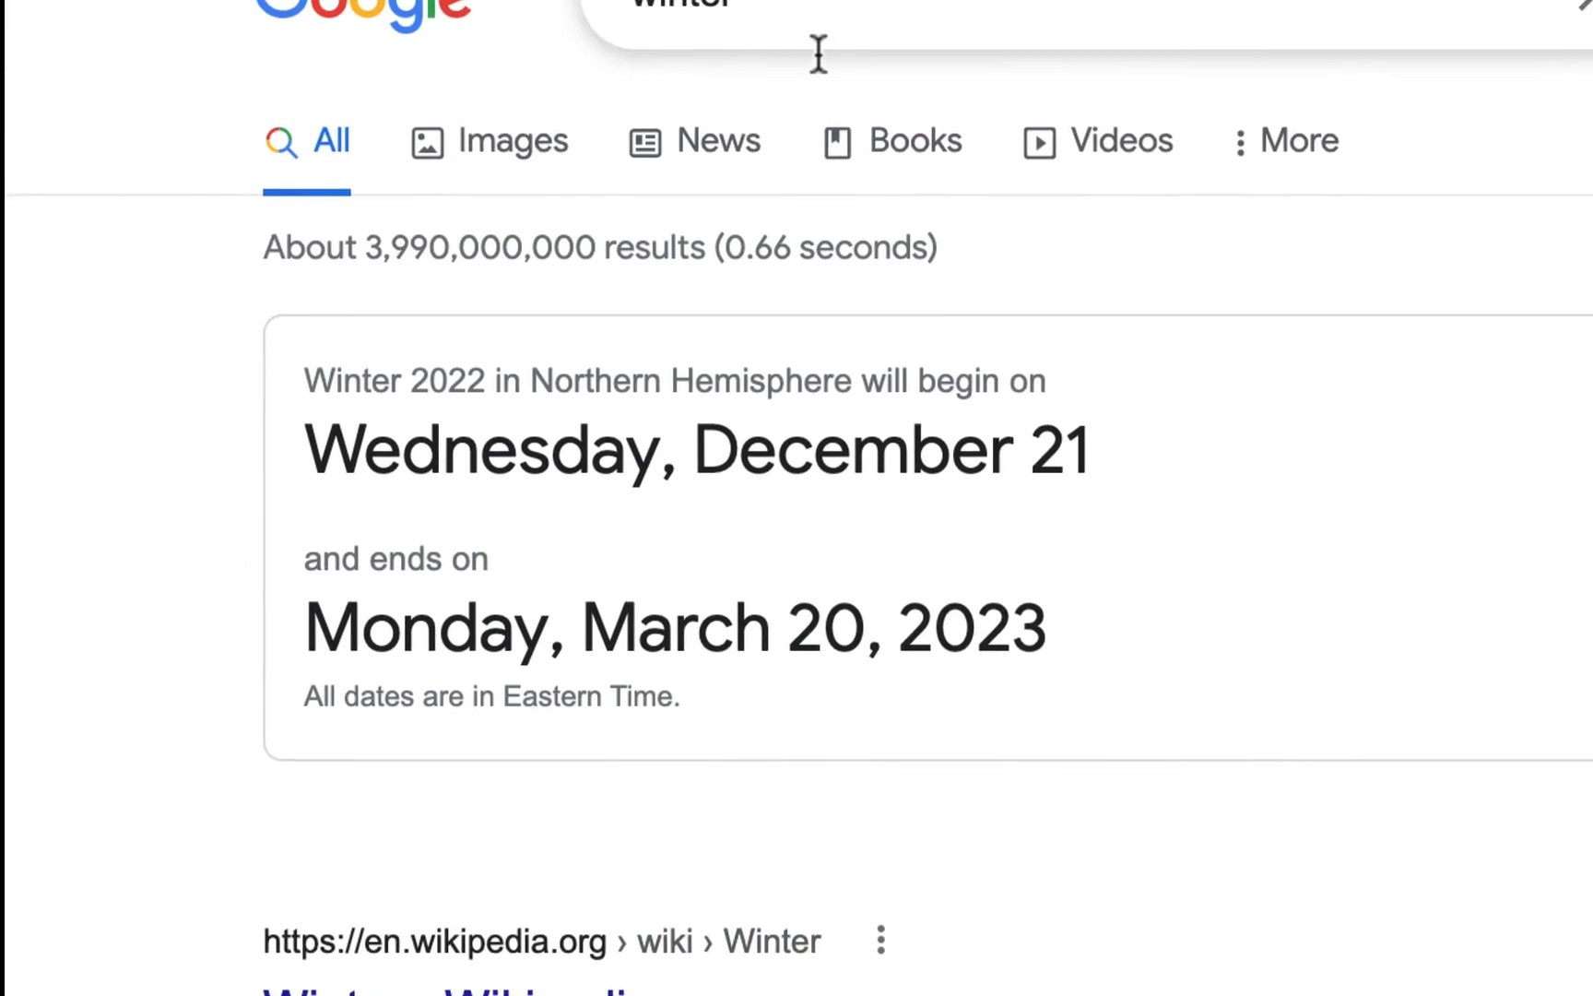
click(533, 332)
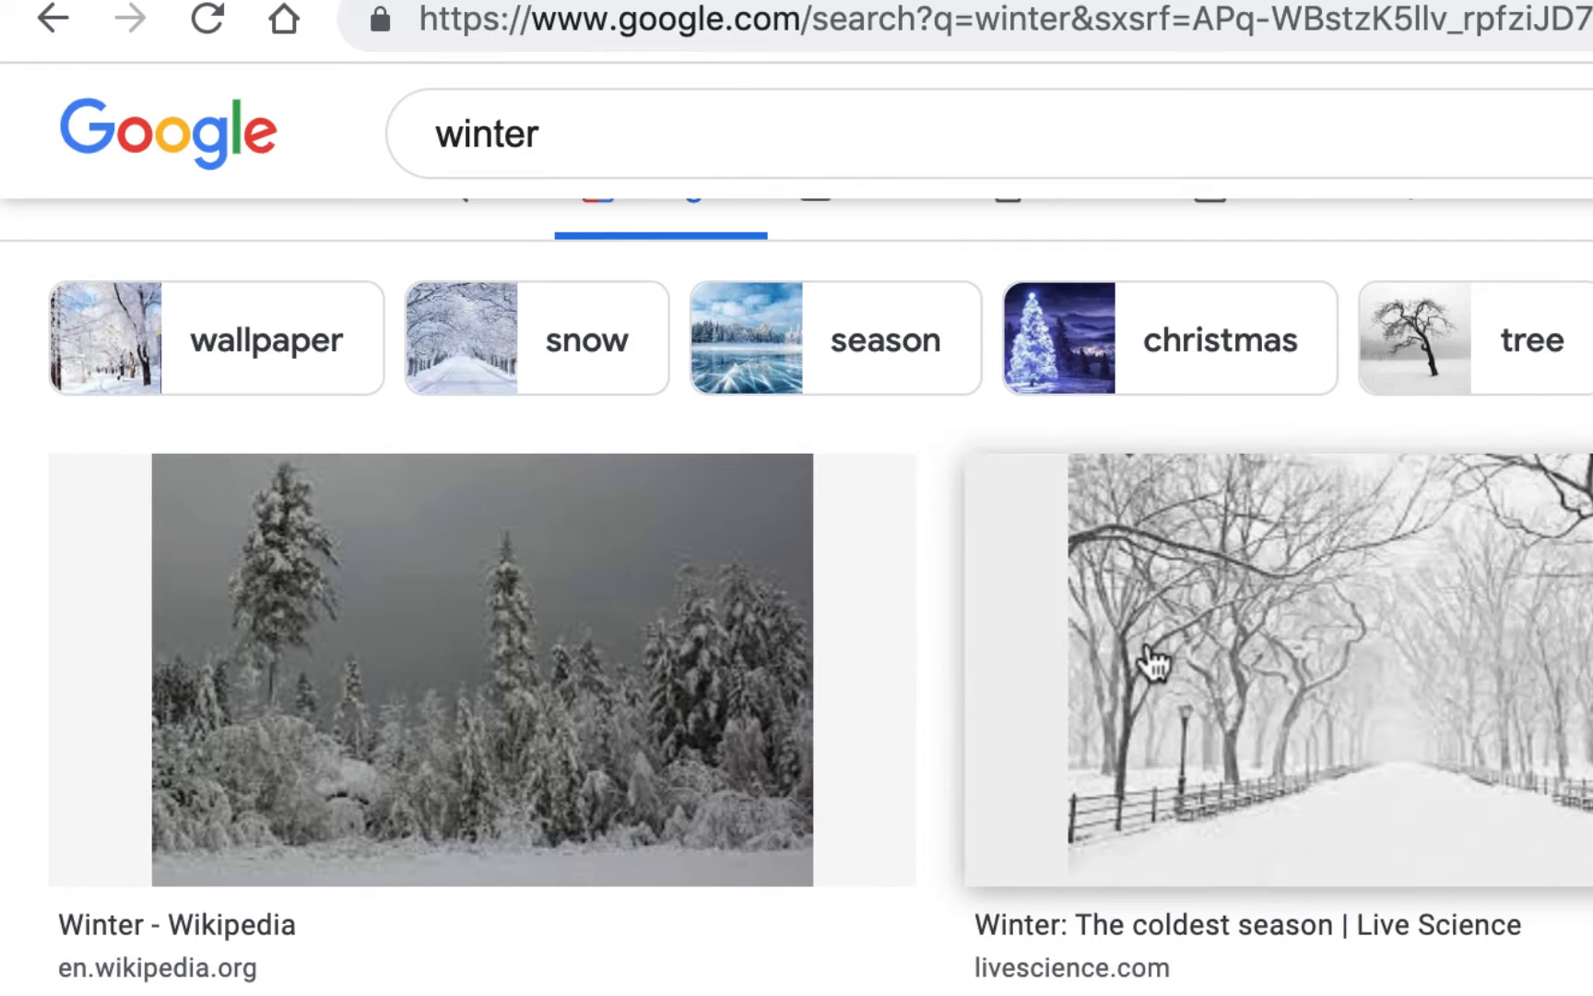
Step: Copy the Live Science image of the snowy tree-lined path and paste it into the Gravit design
click(1153, 662)
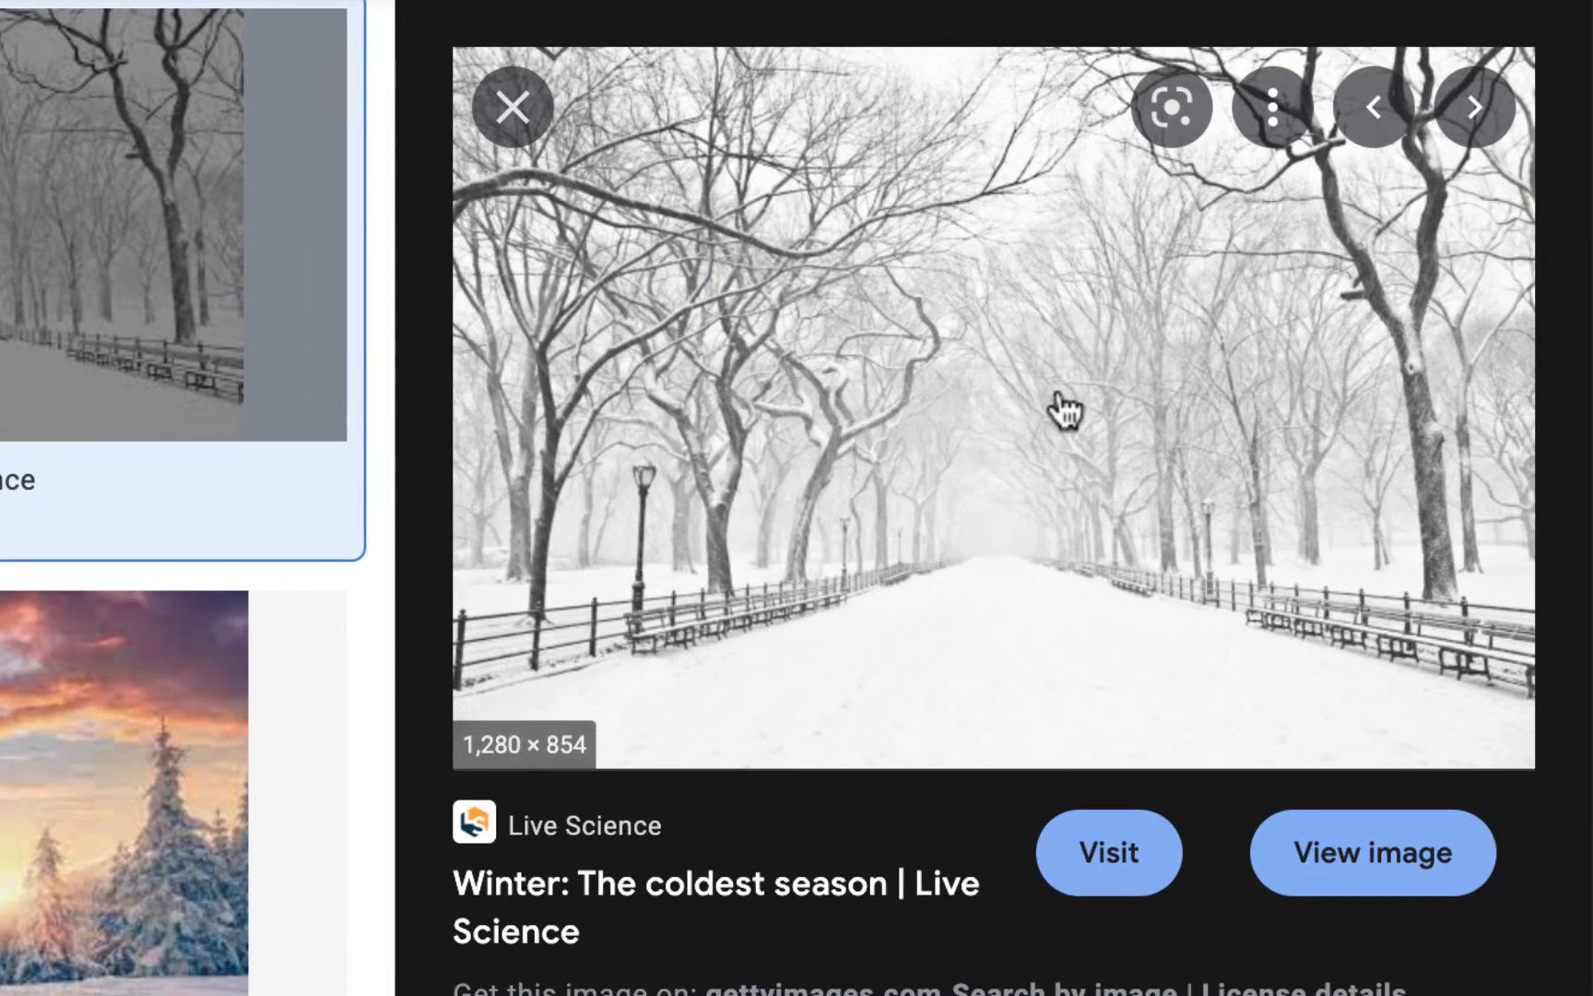
right_click(1062, 406)
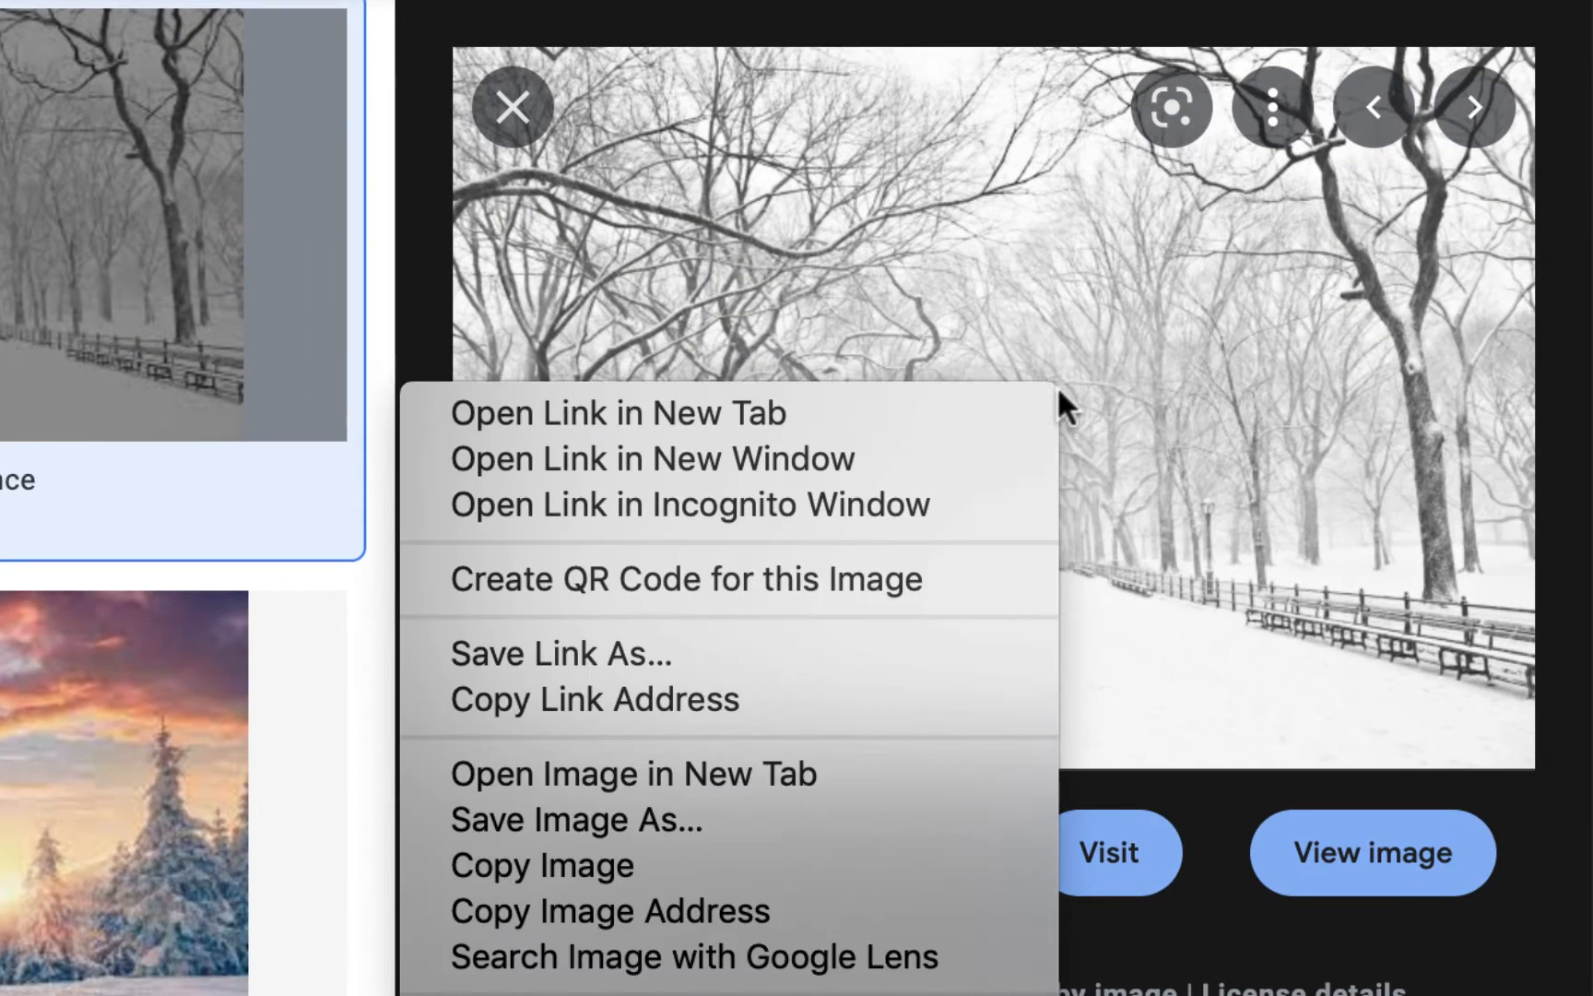
click(779, 862)
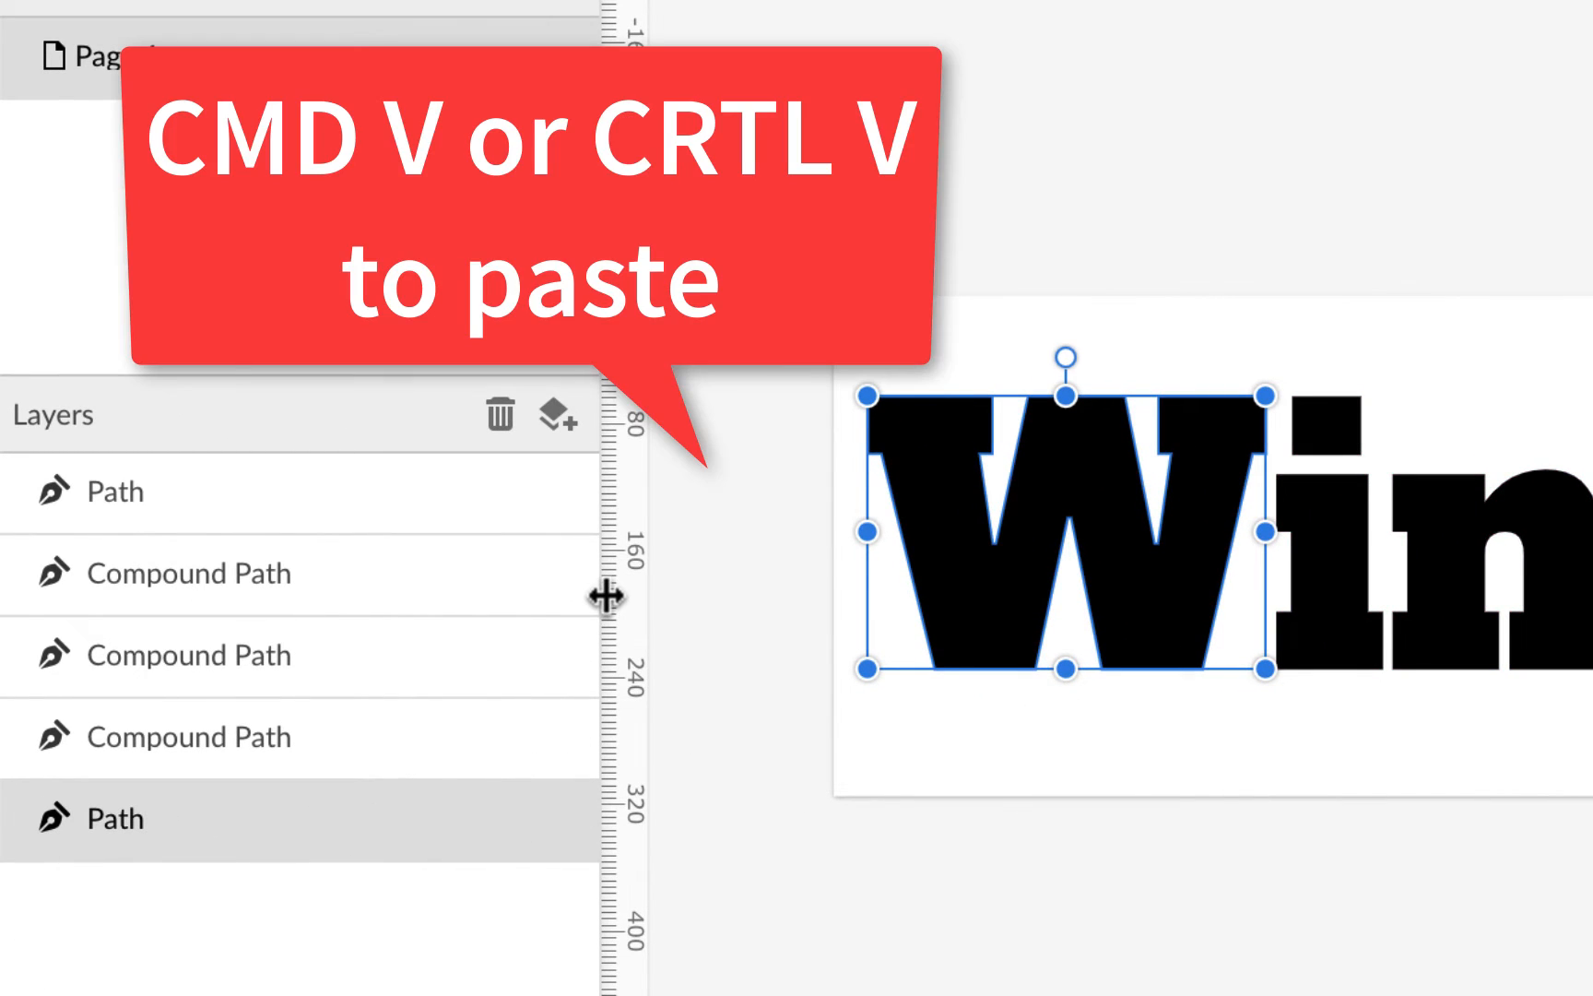
key(ctrl+v)
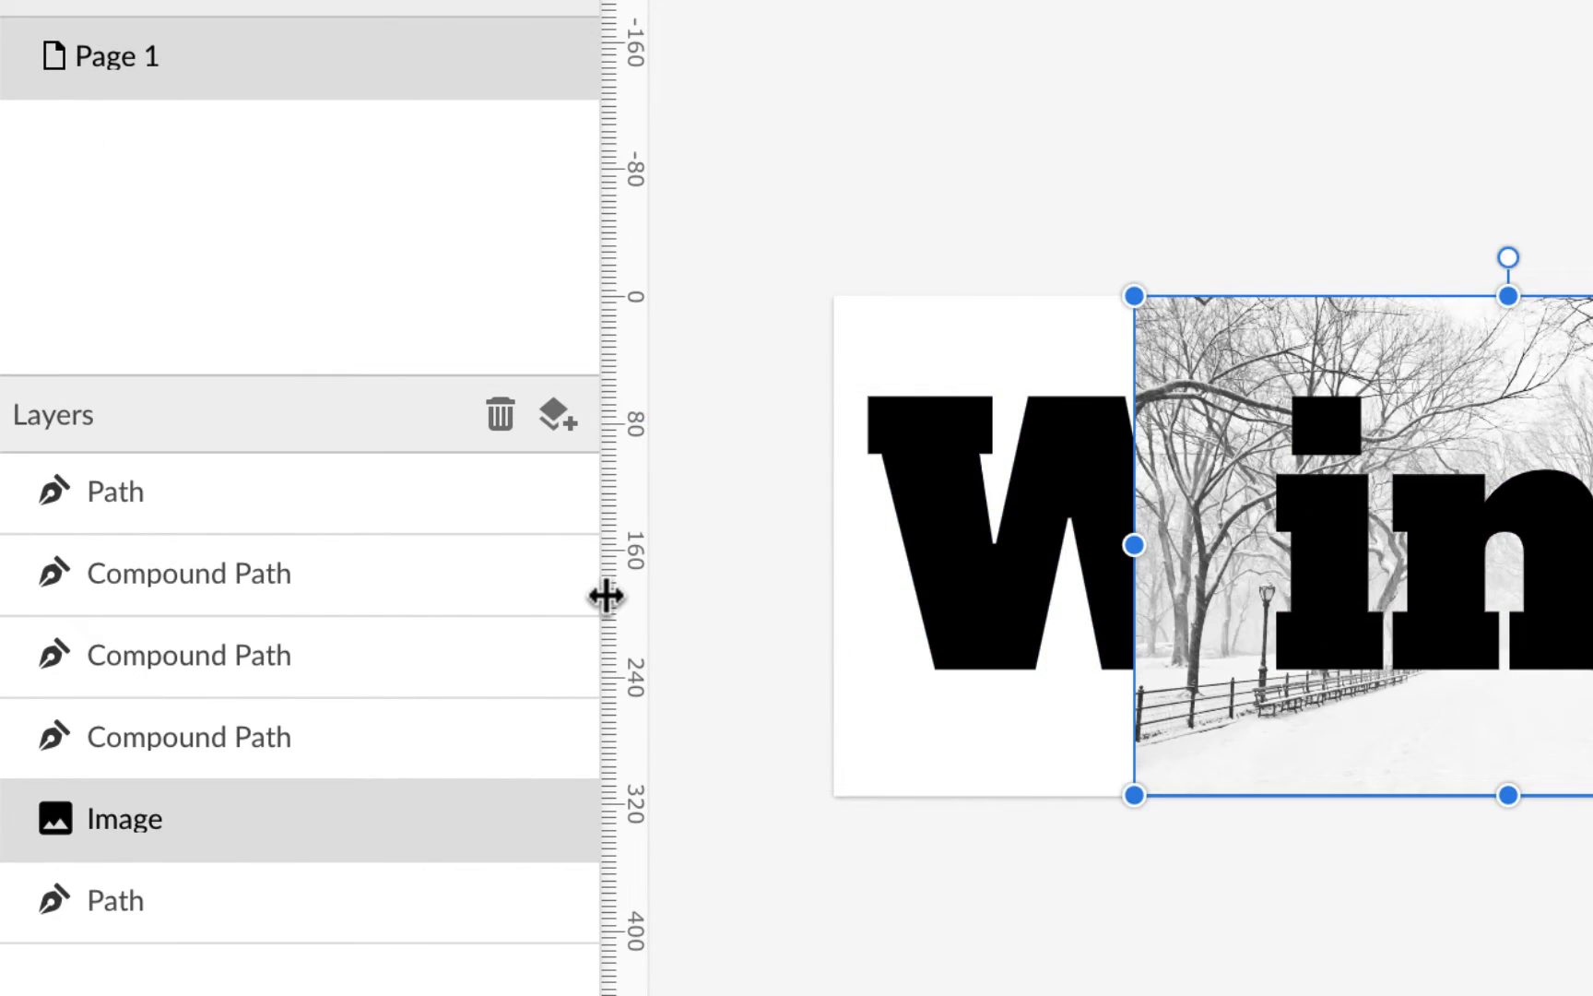
Step: Move the pasted image over the "W", place it beneath the "W" path and shrink it to just cover the letter
drag(1506, 386, 1093, 374)
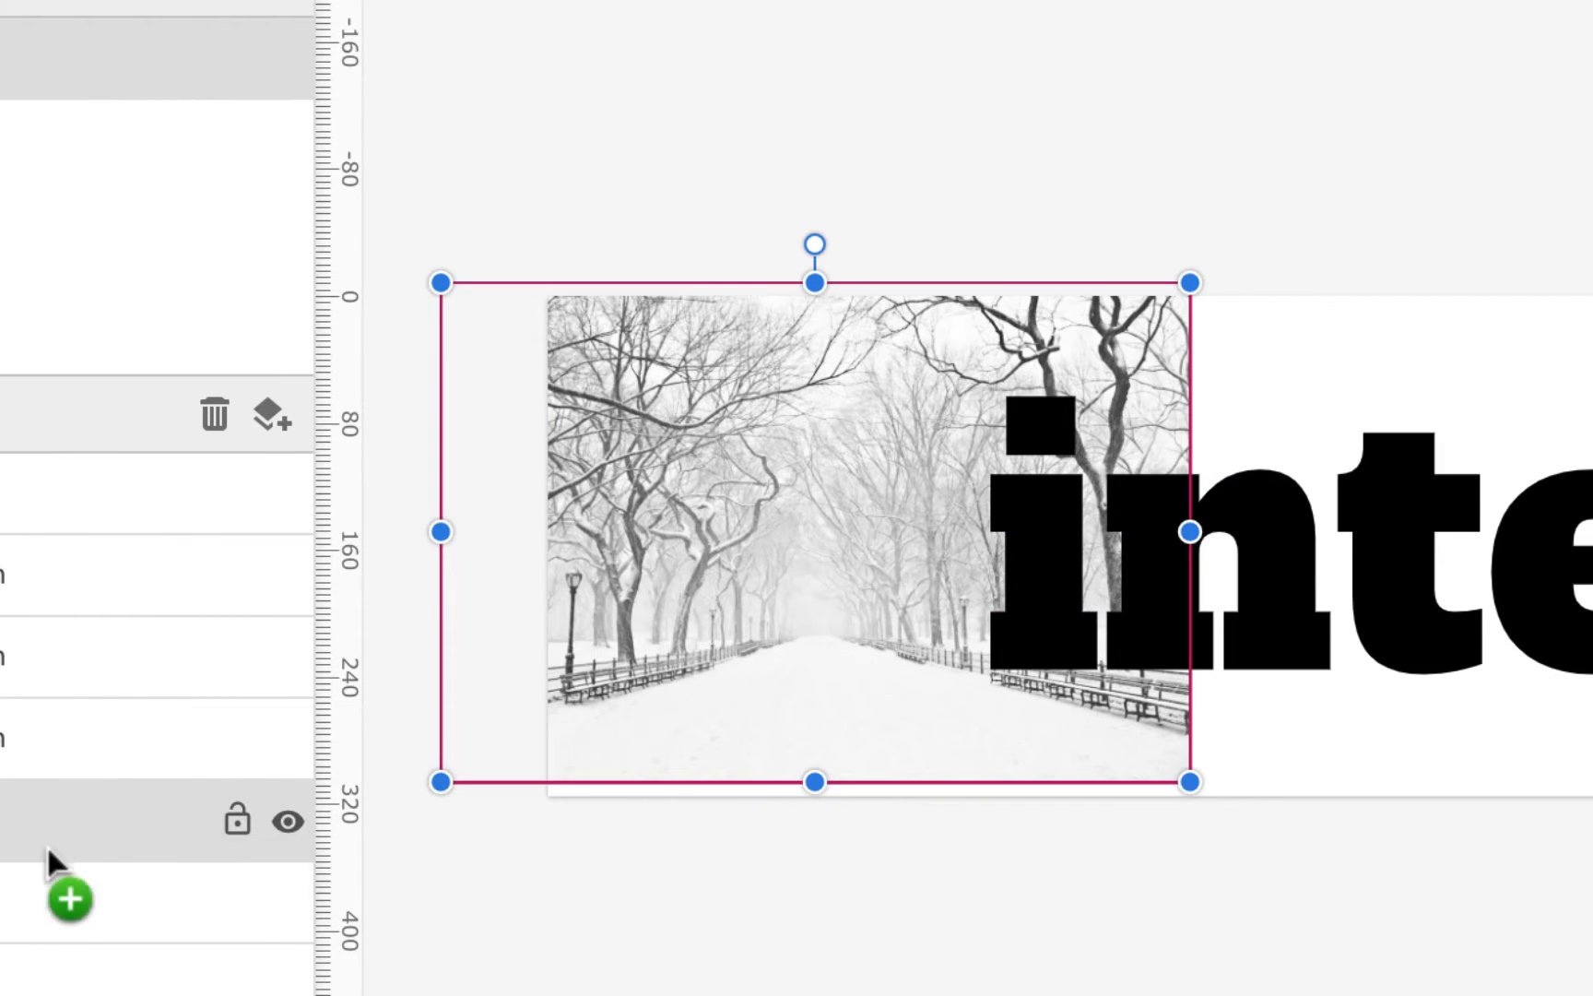
drag(47, 845, 43, 968)
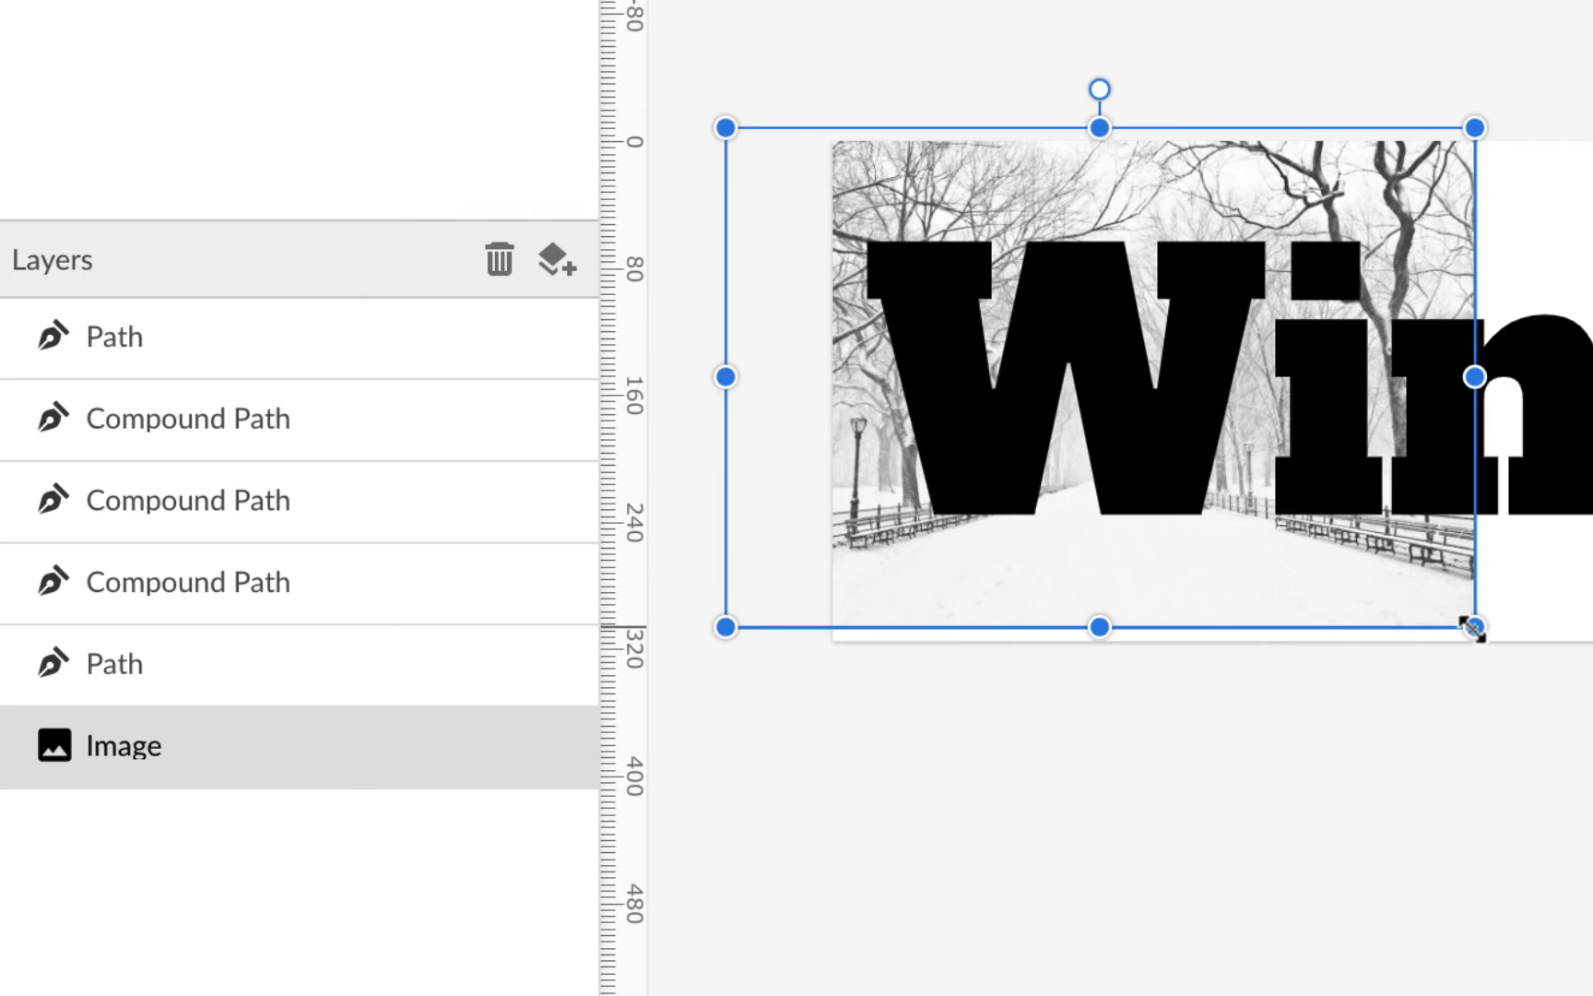
drag(1473, 628, 1312, 565)
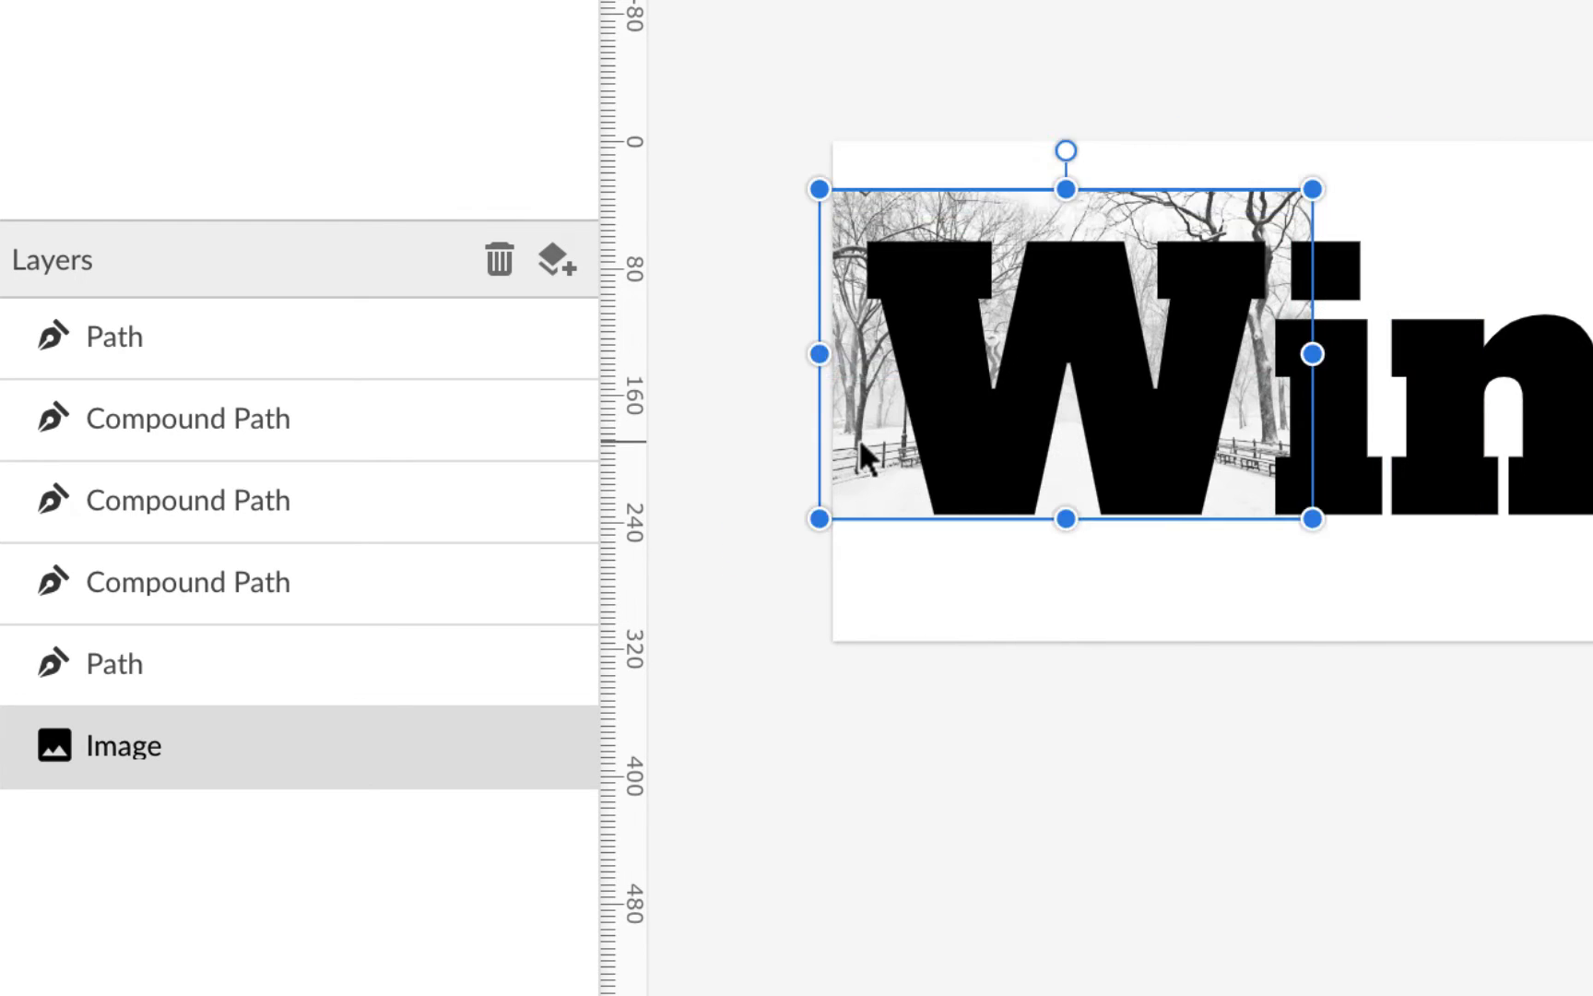
drag(859, 441, 861, 465)
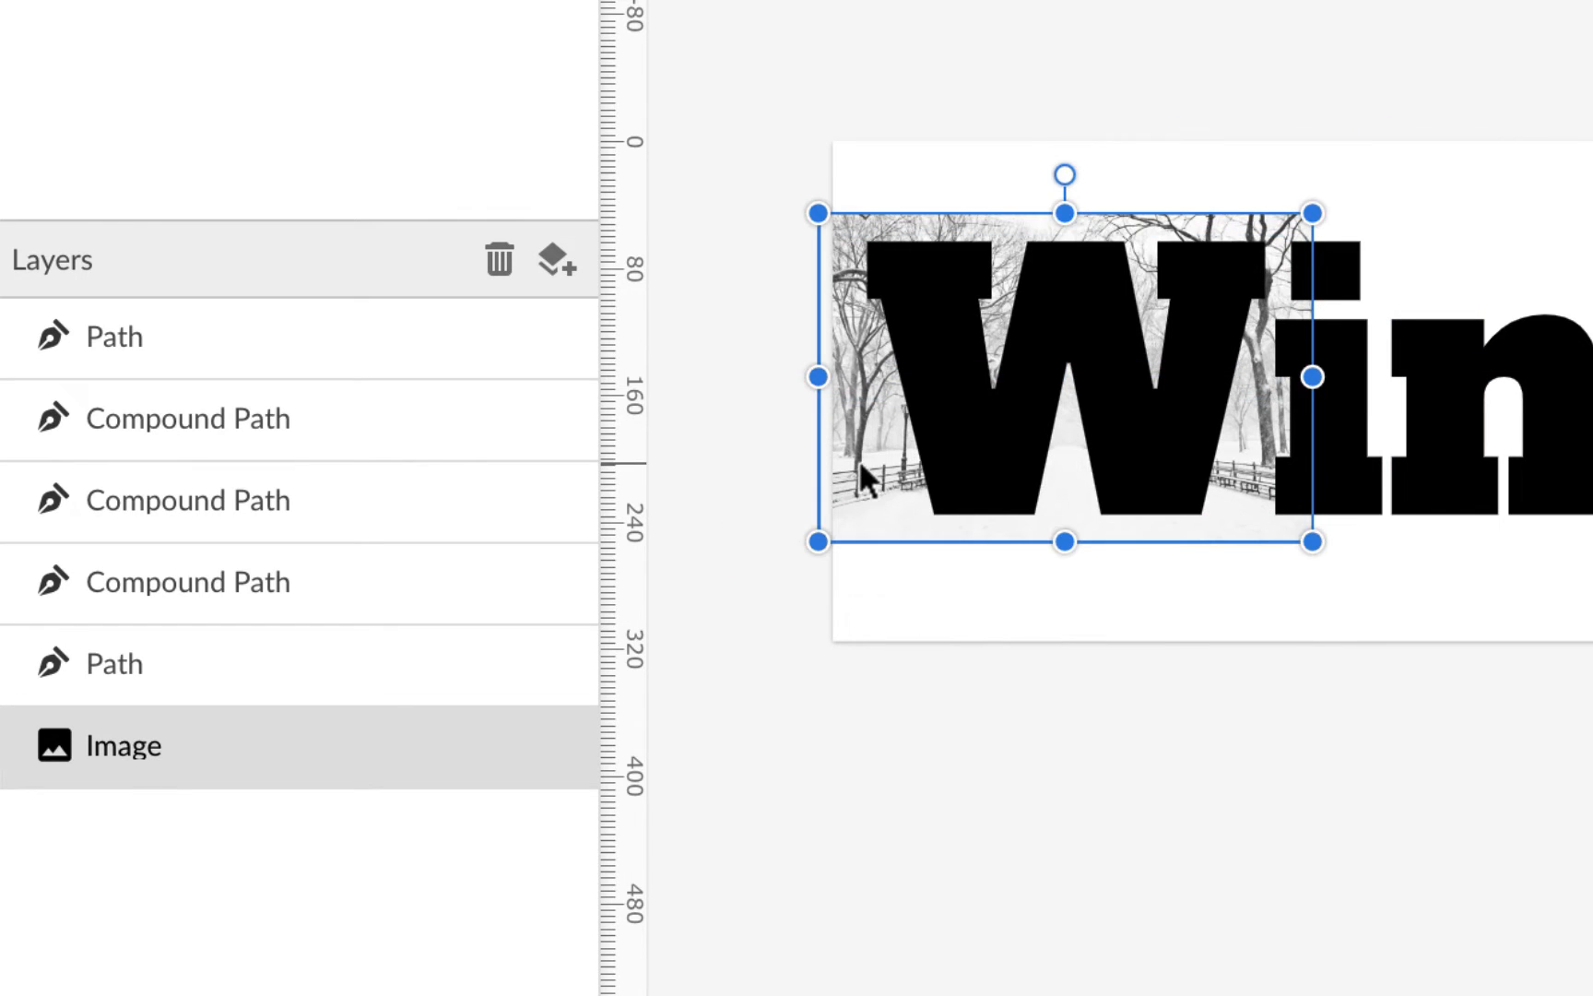
Step: Mask the snowy image with the "W" path using Mask with Shape
click(1125, 332)
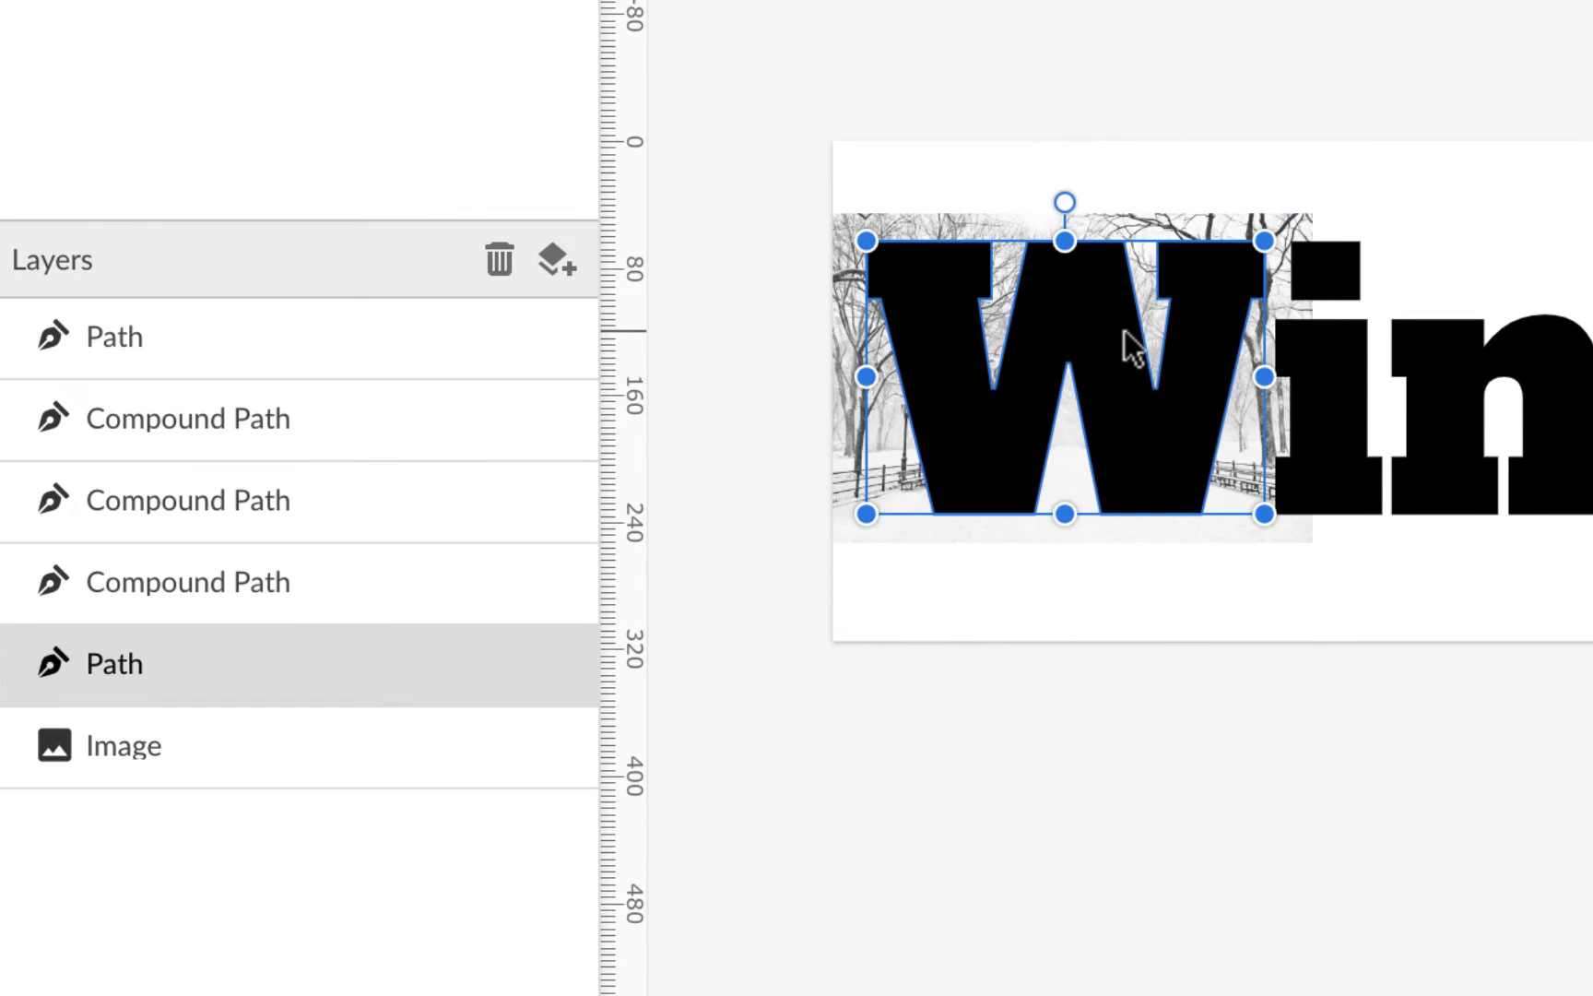
shift+click(901, 437)
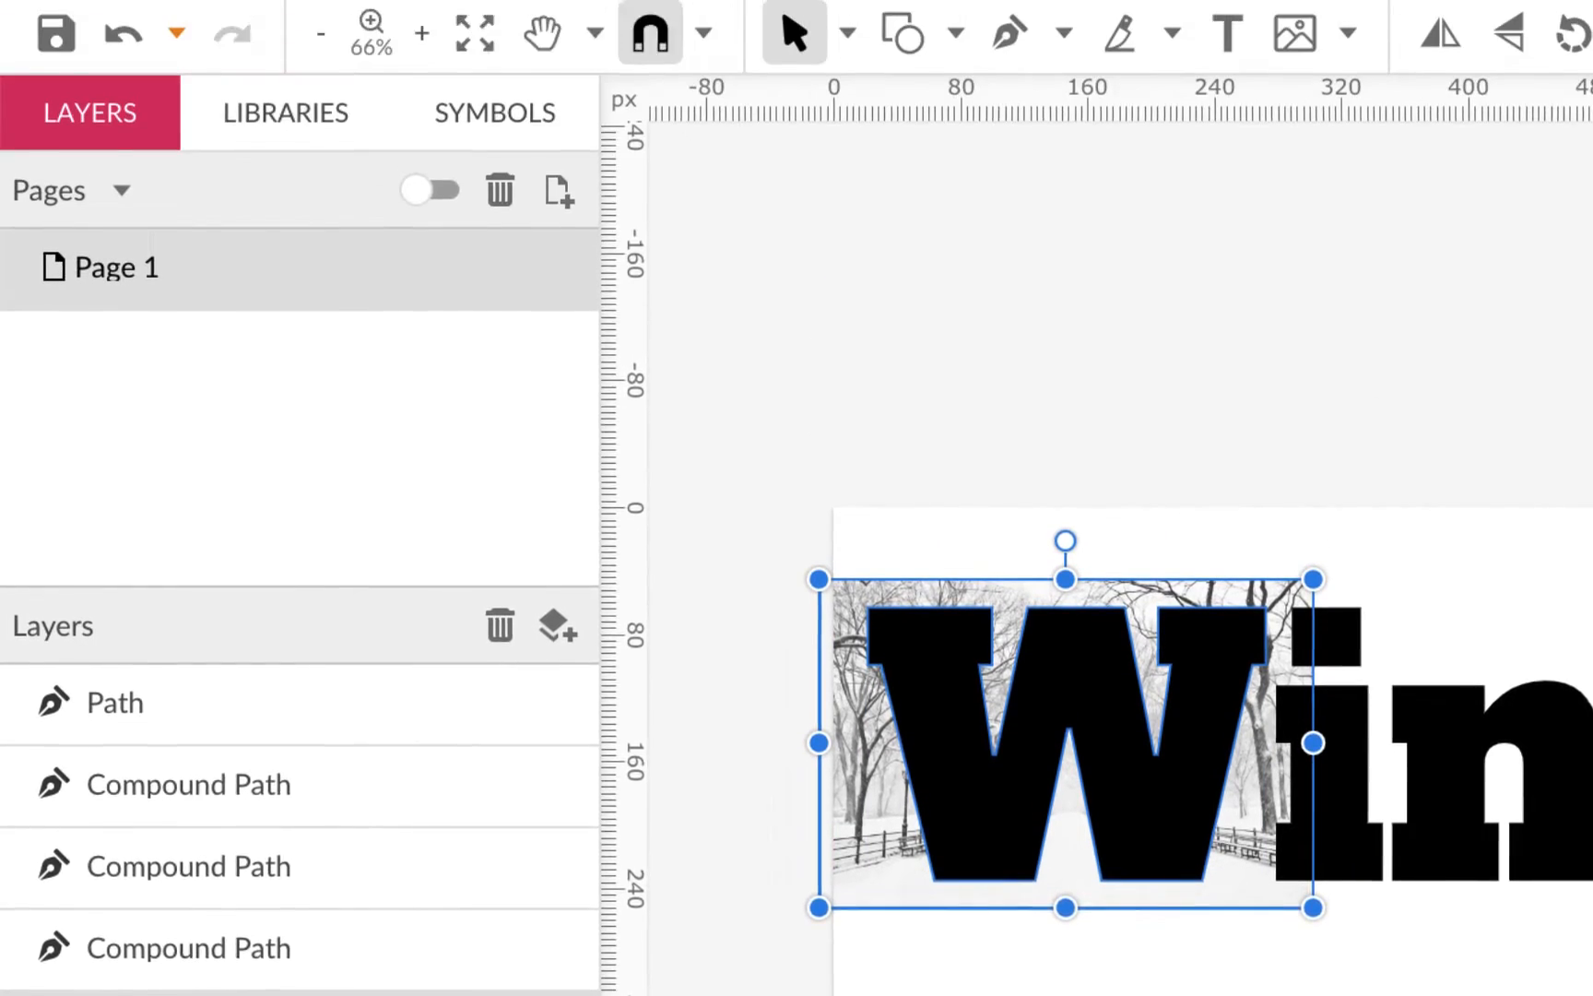
click(263, 81)
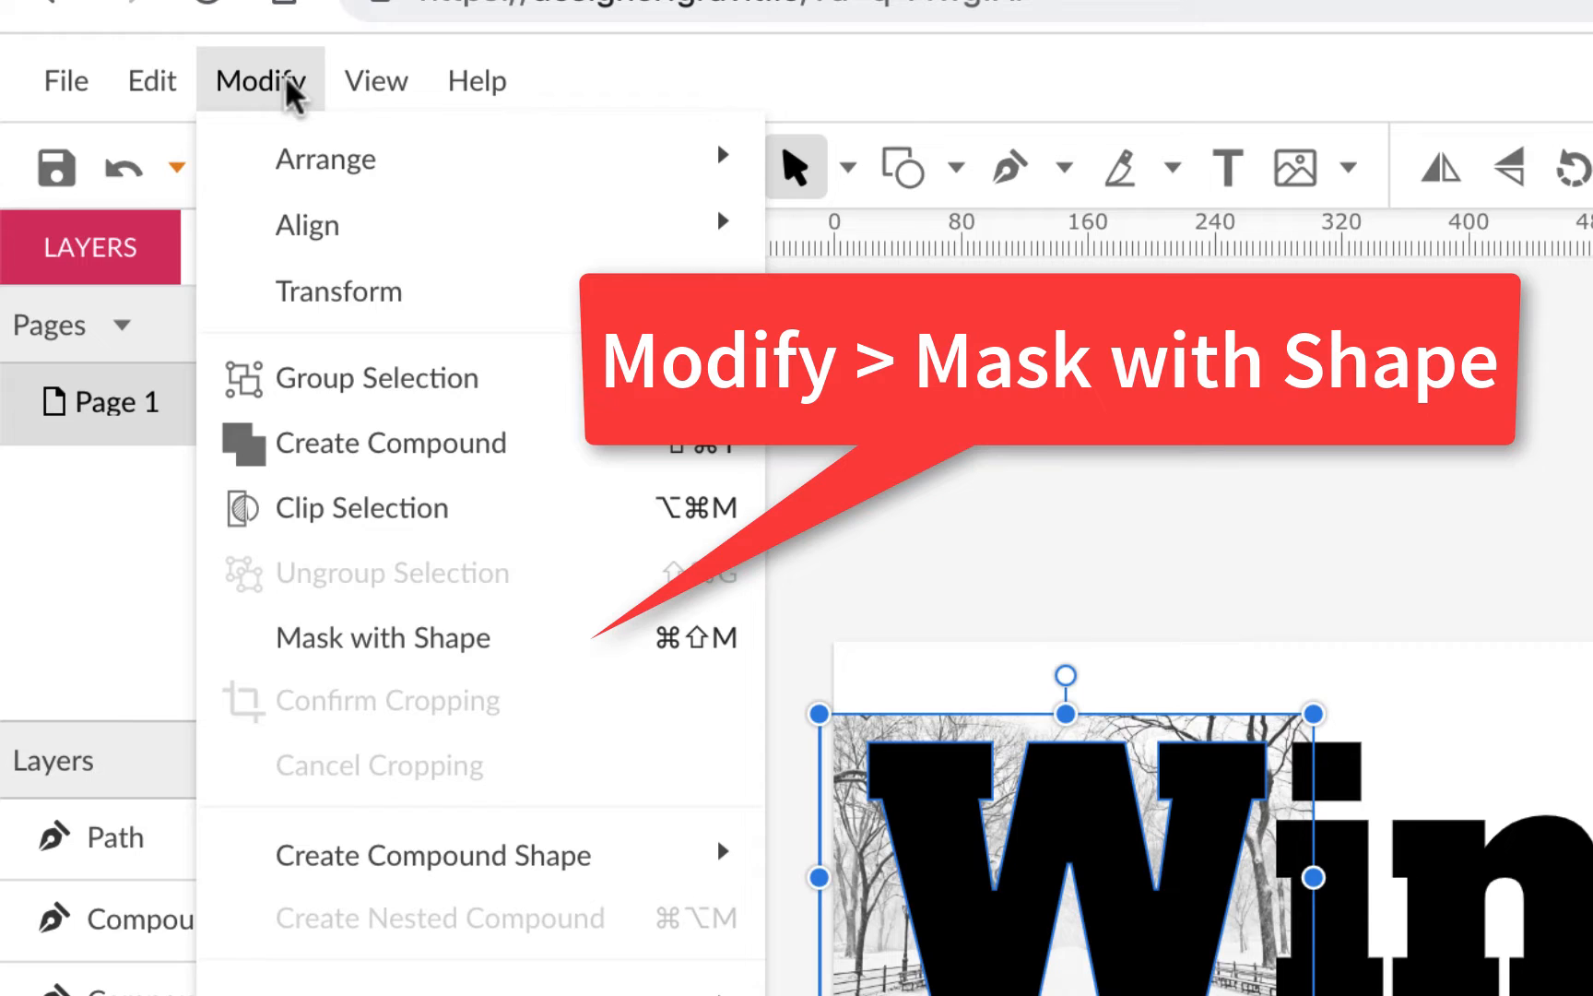
click(339, 640)
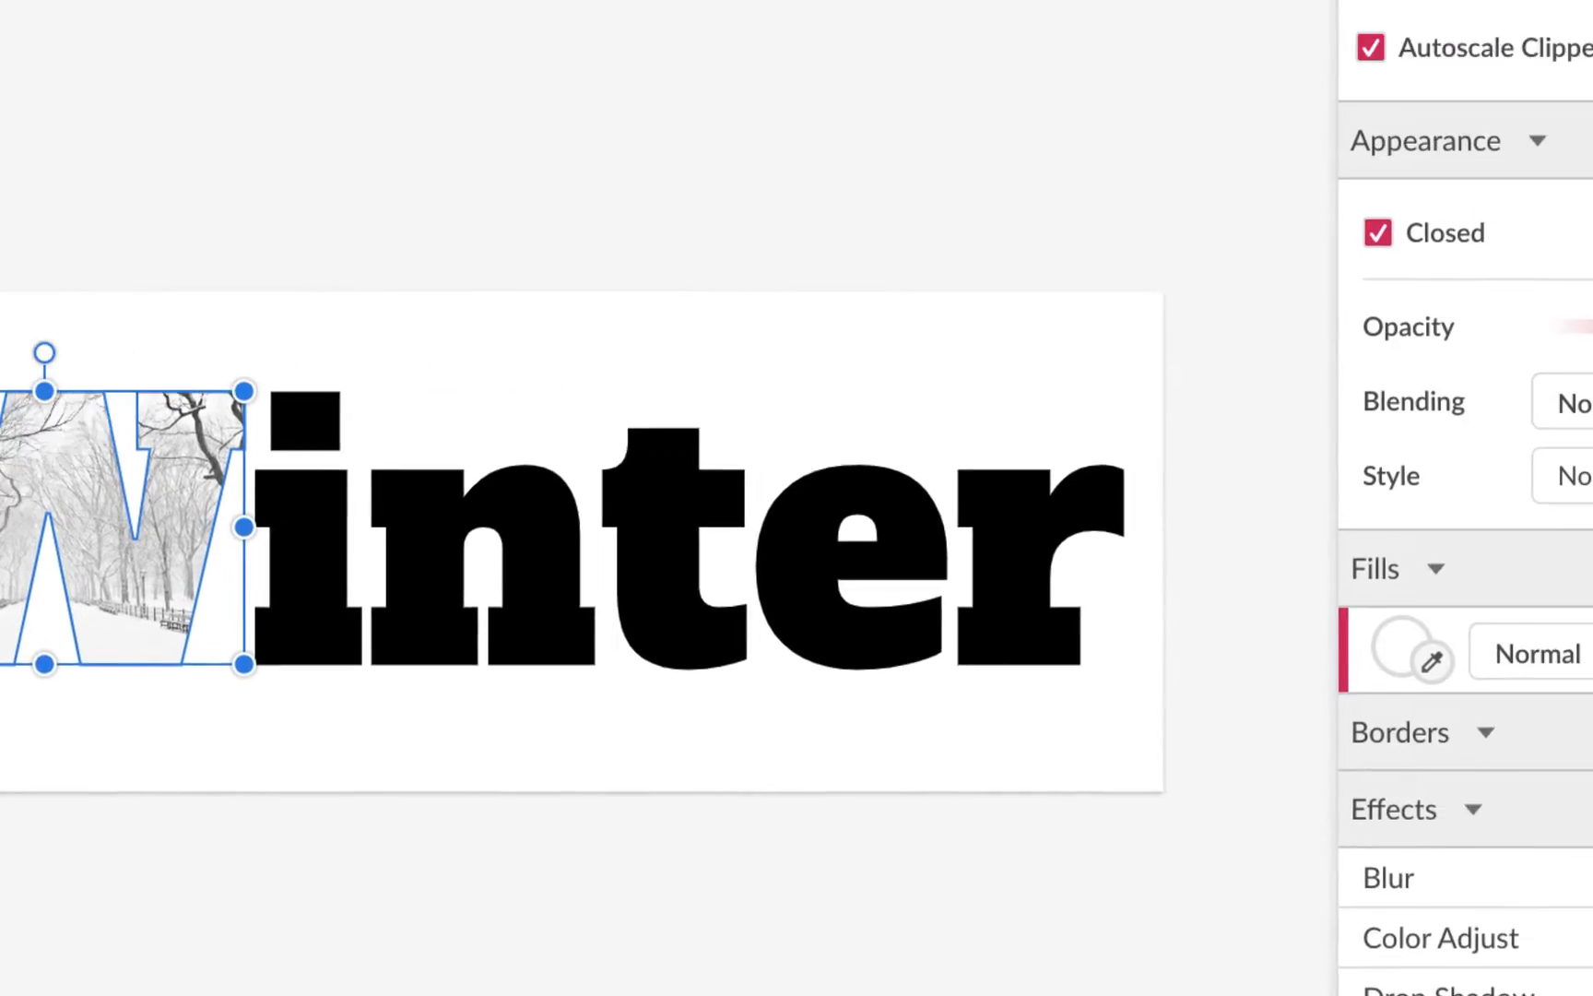
Step: Add a border to the masked "W", coloring it blue #5959E8 with a width of 7
click(1516, 689)
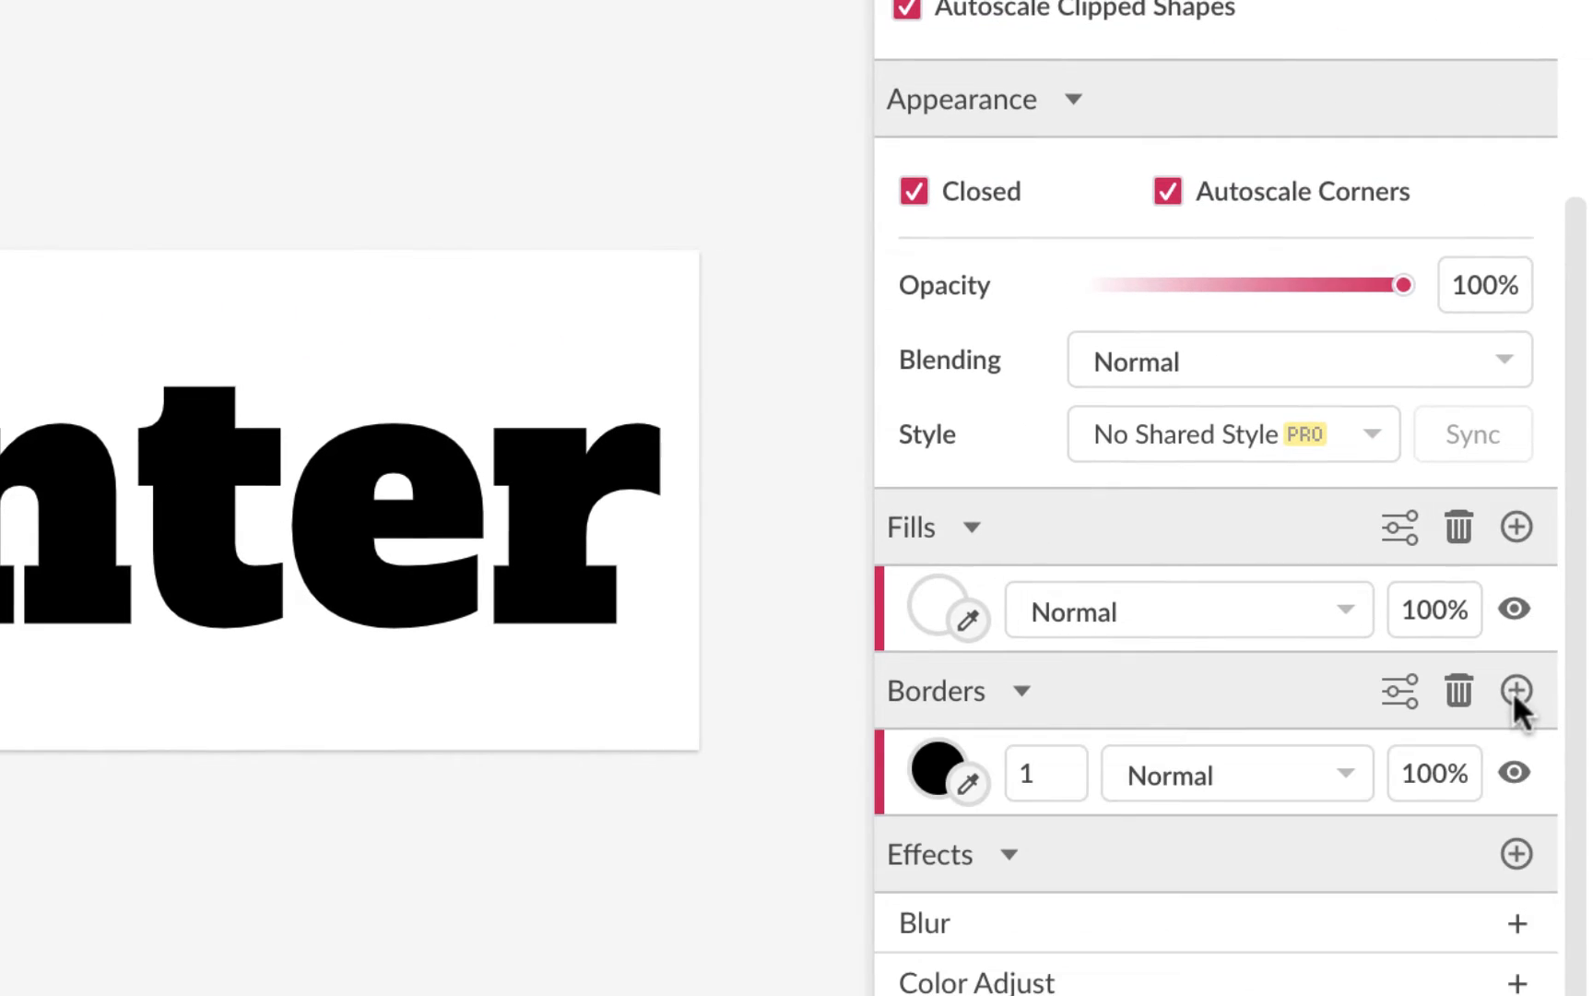
click(943, 768)
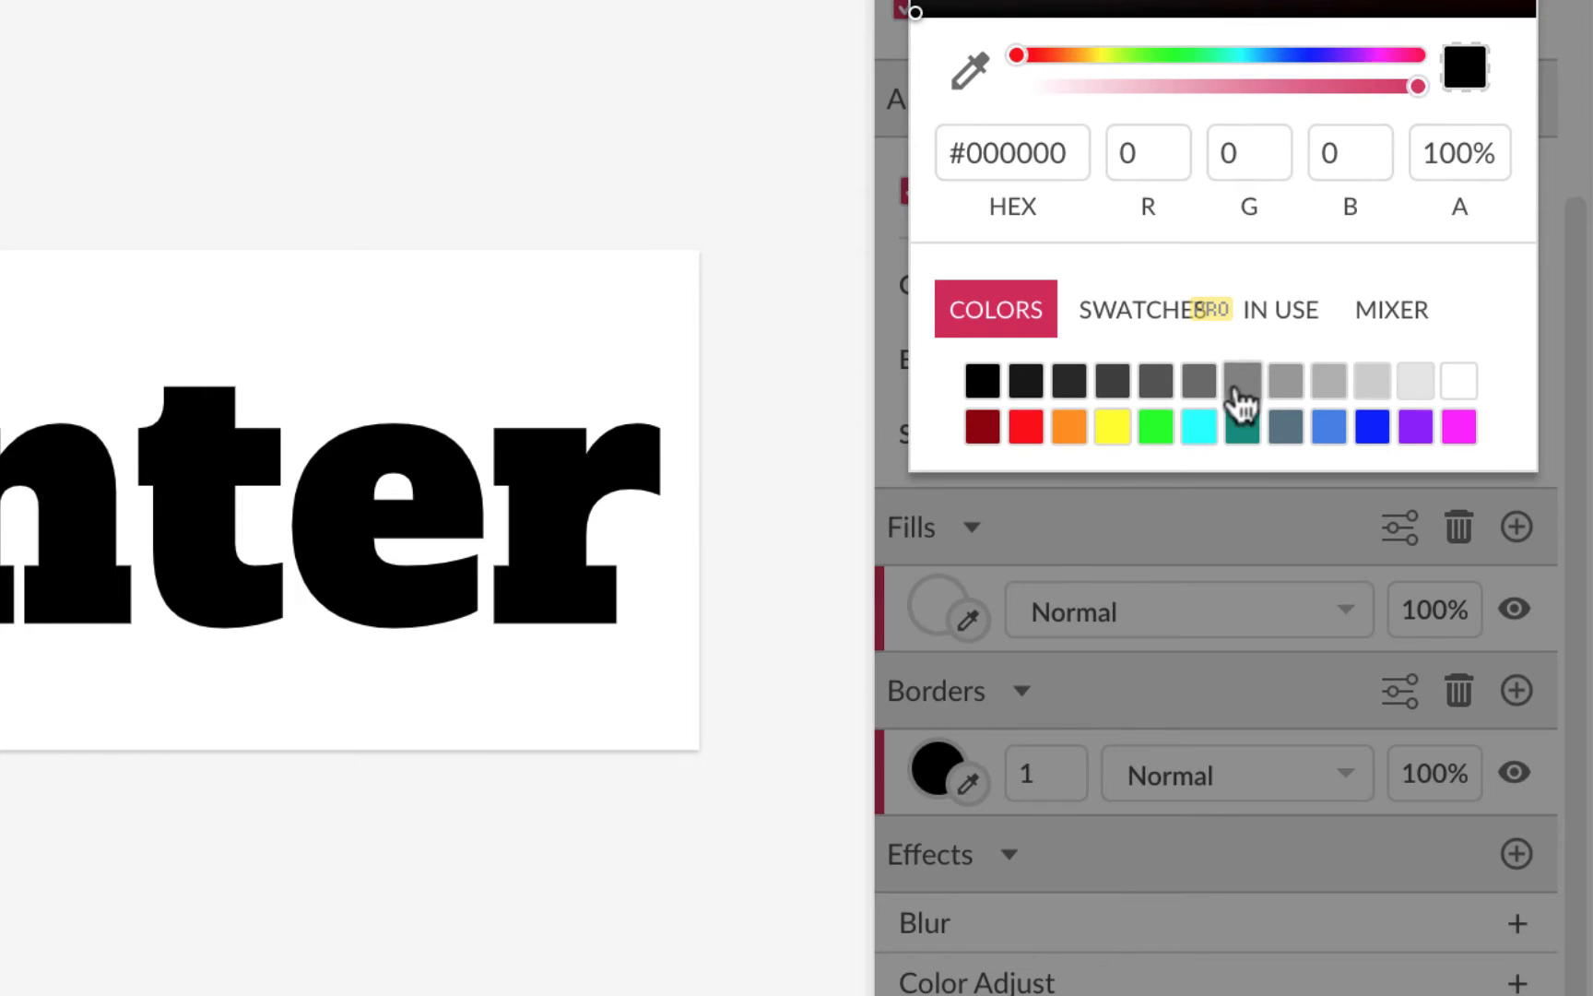
click(1374, 428)
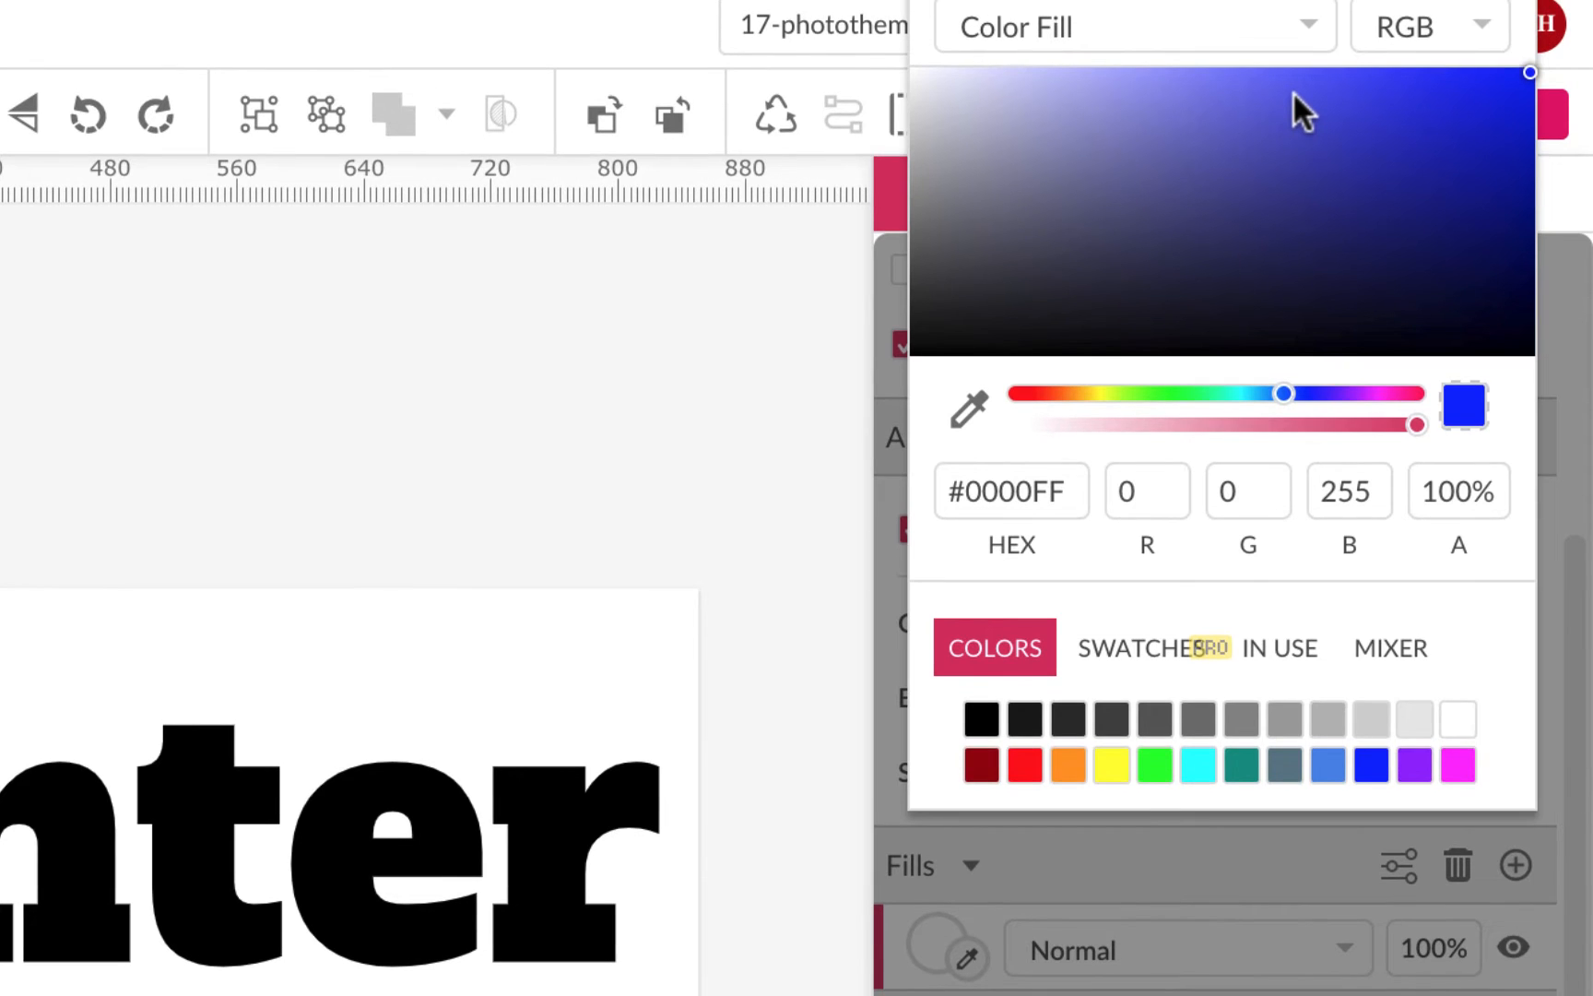
click(1294, 91)
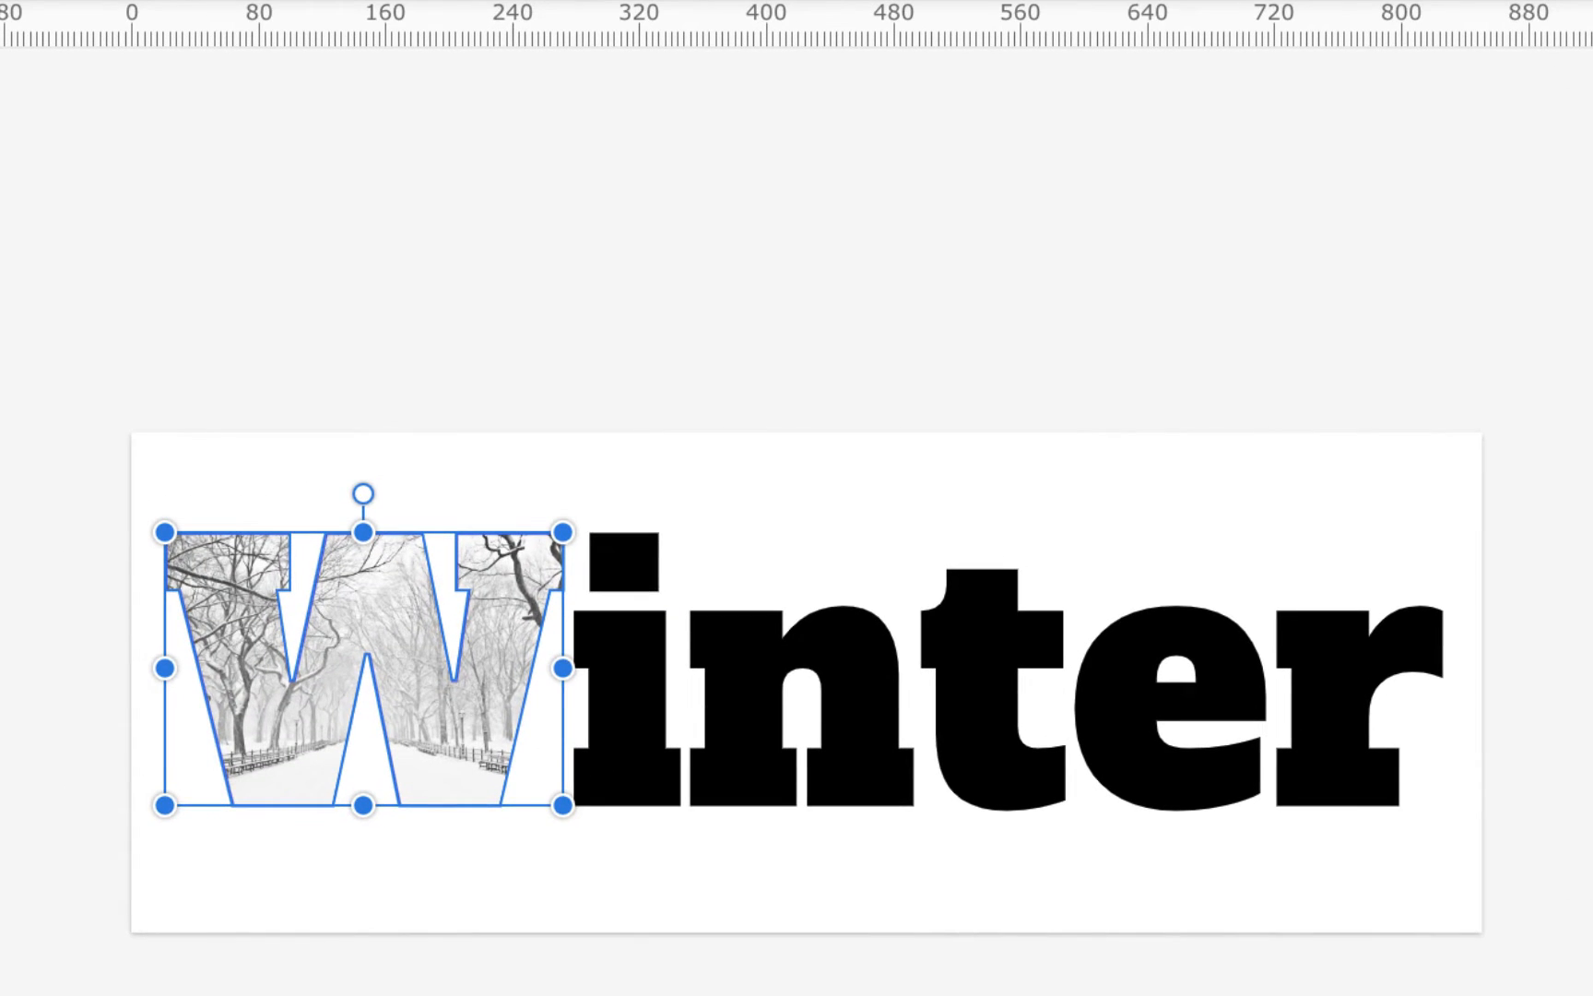
drag(1575, 839, 1576, 807)
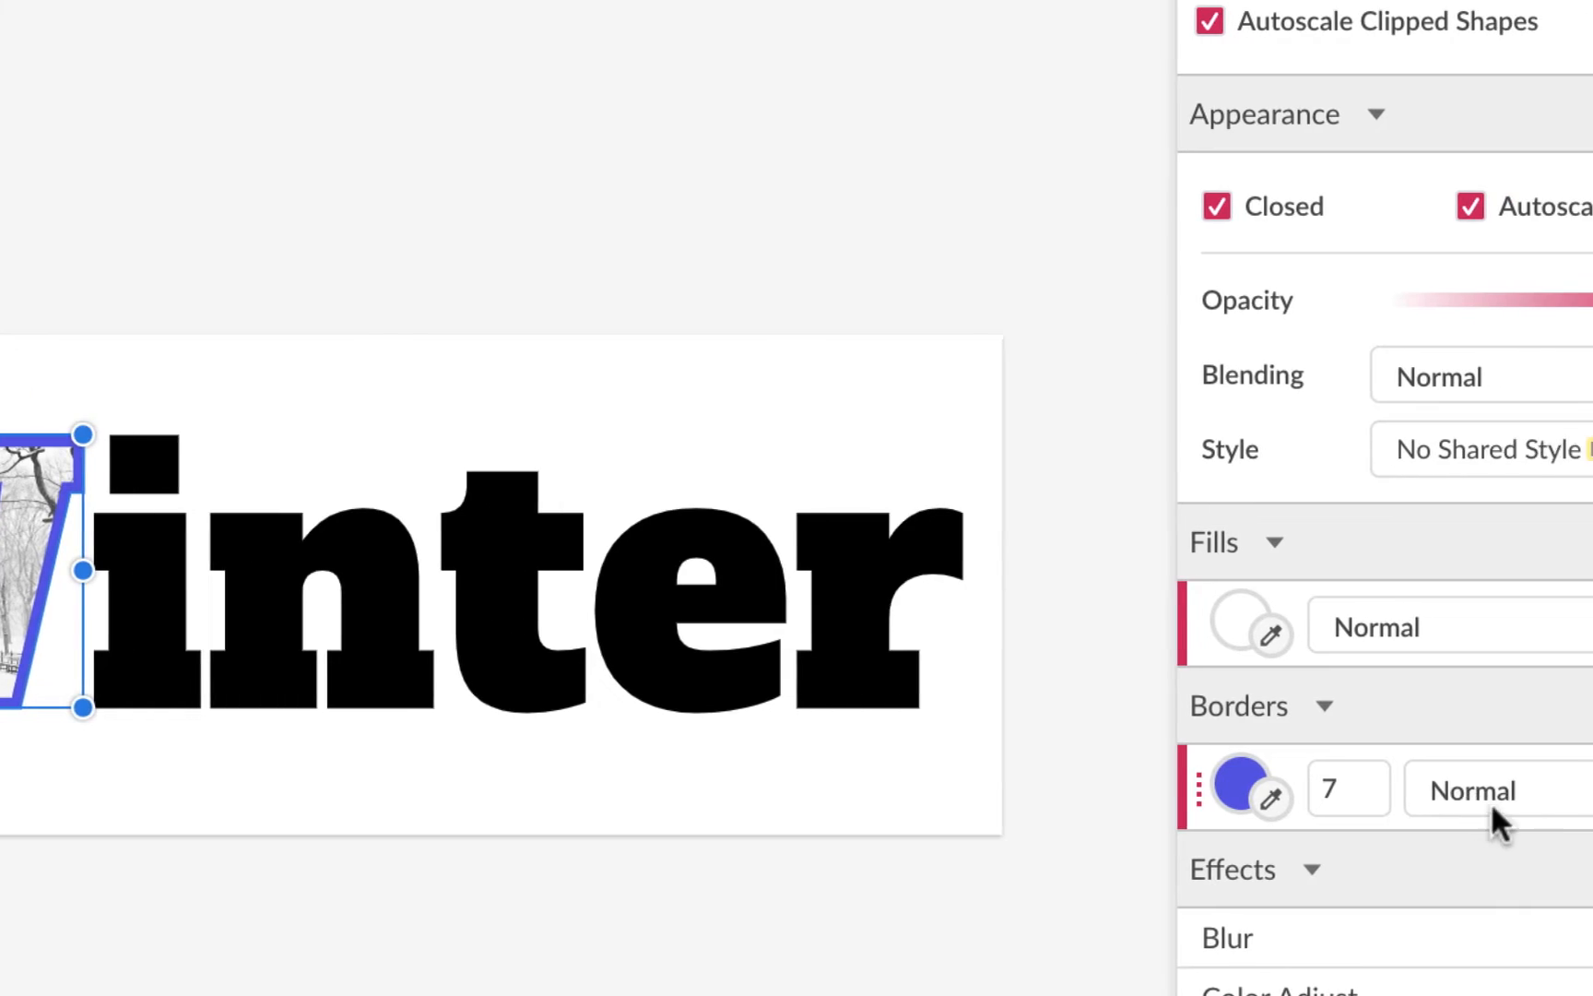
Step: Set the border position of the "W" to outside the shape in the advanced border settings
click(1464, 703)
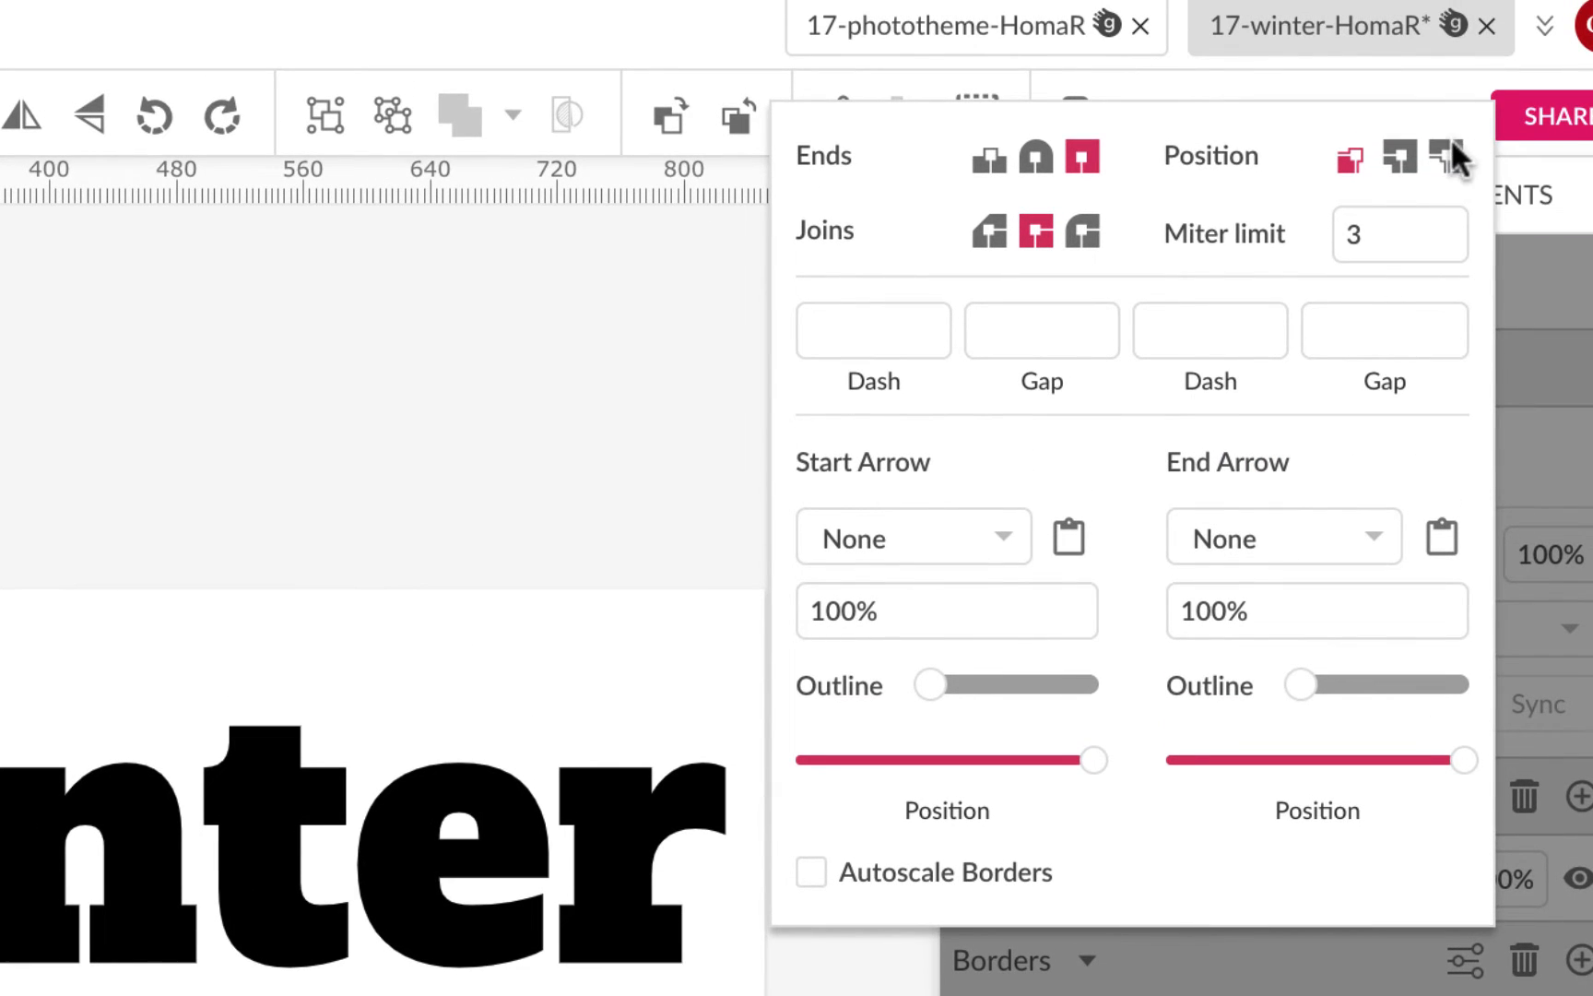
click(1450, 137)
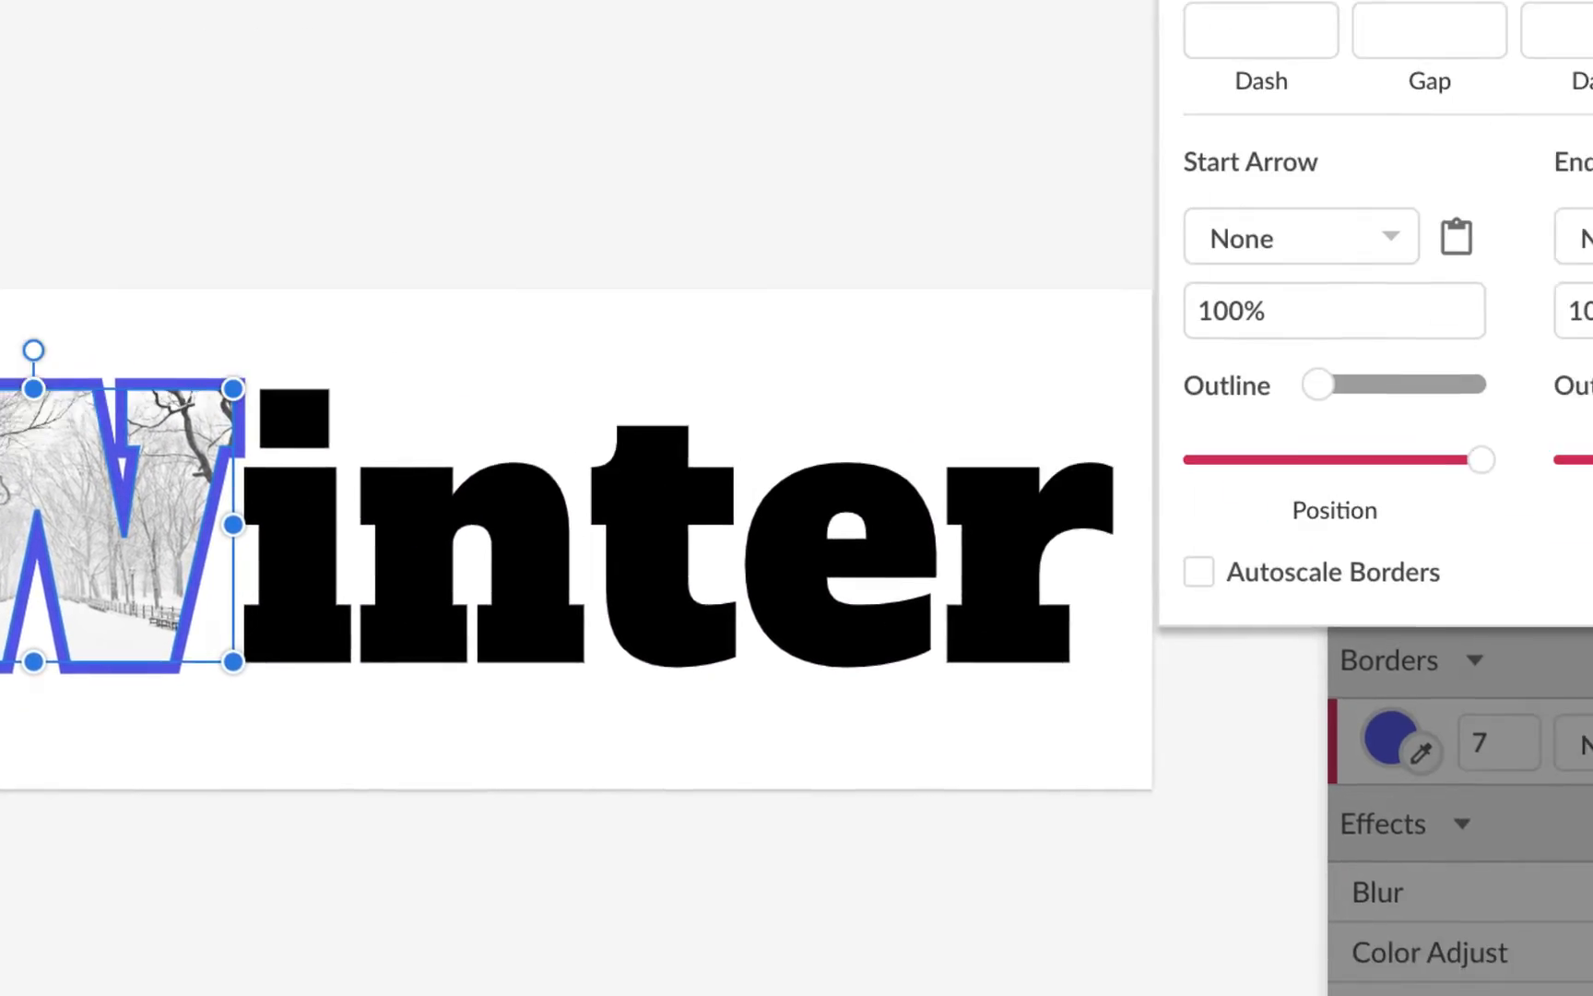
click(1062, 758)
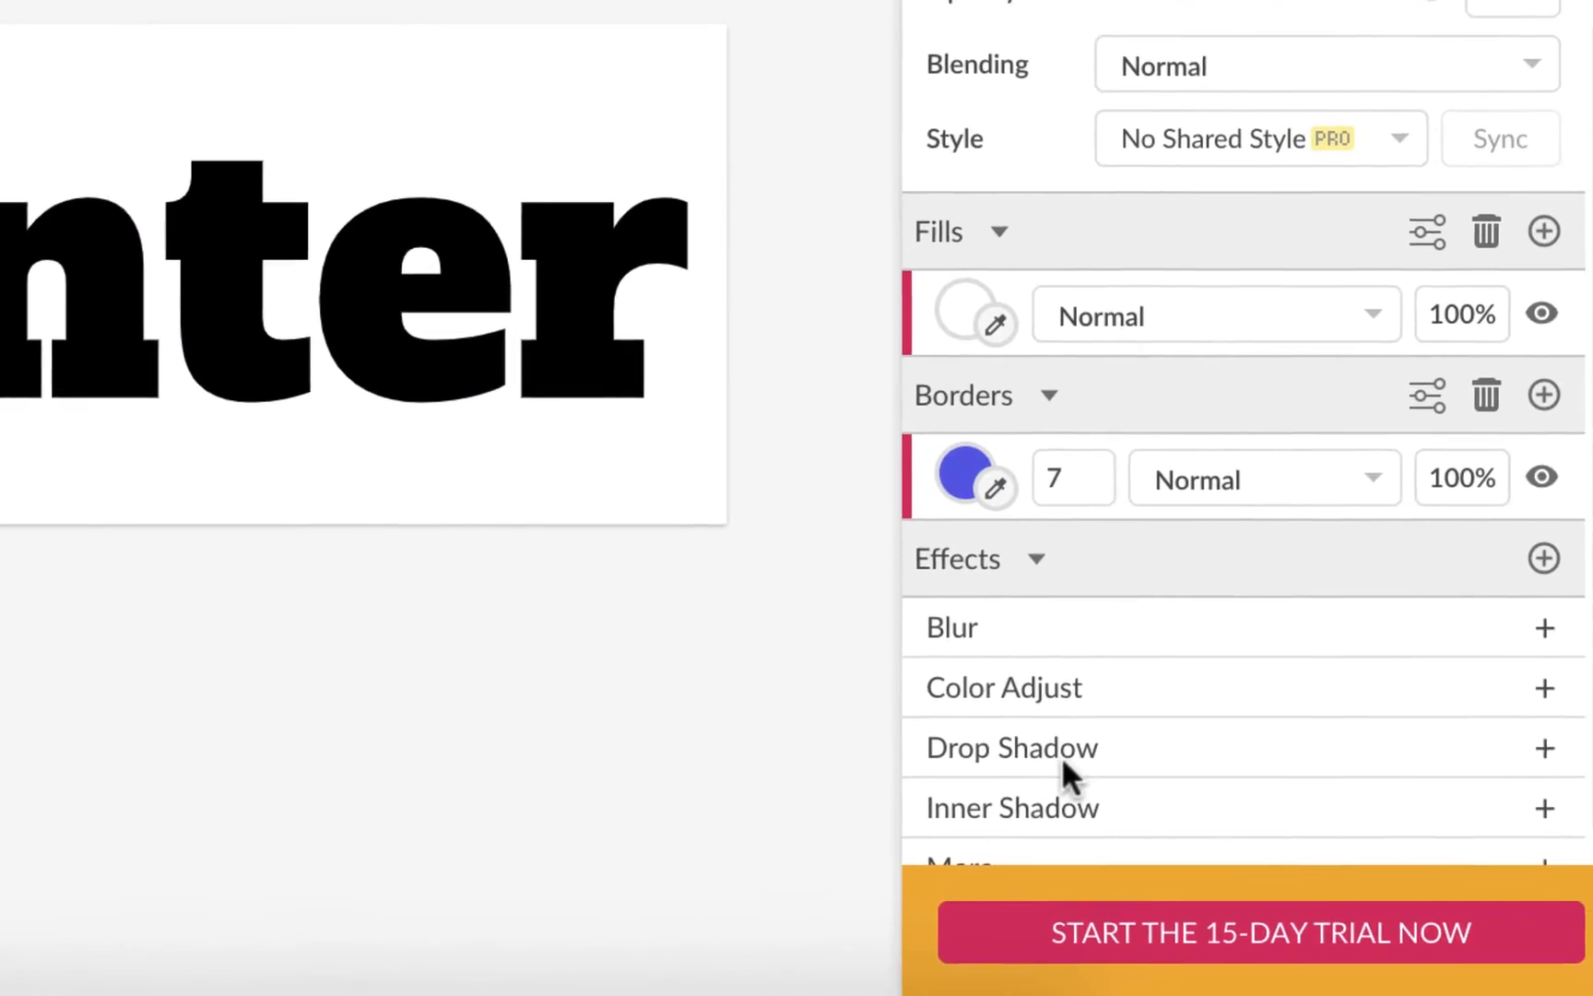
Step: Add a Drop Shadow to the "W" with X 5, Y 5, Blur 7 and a lowered opacity
click(1537, 747)
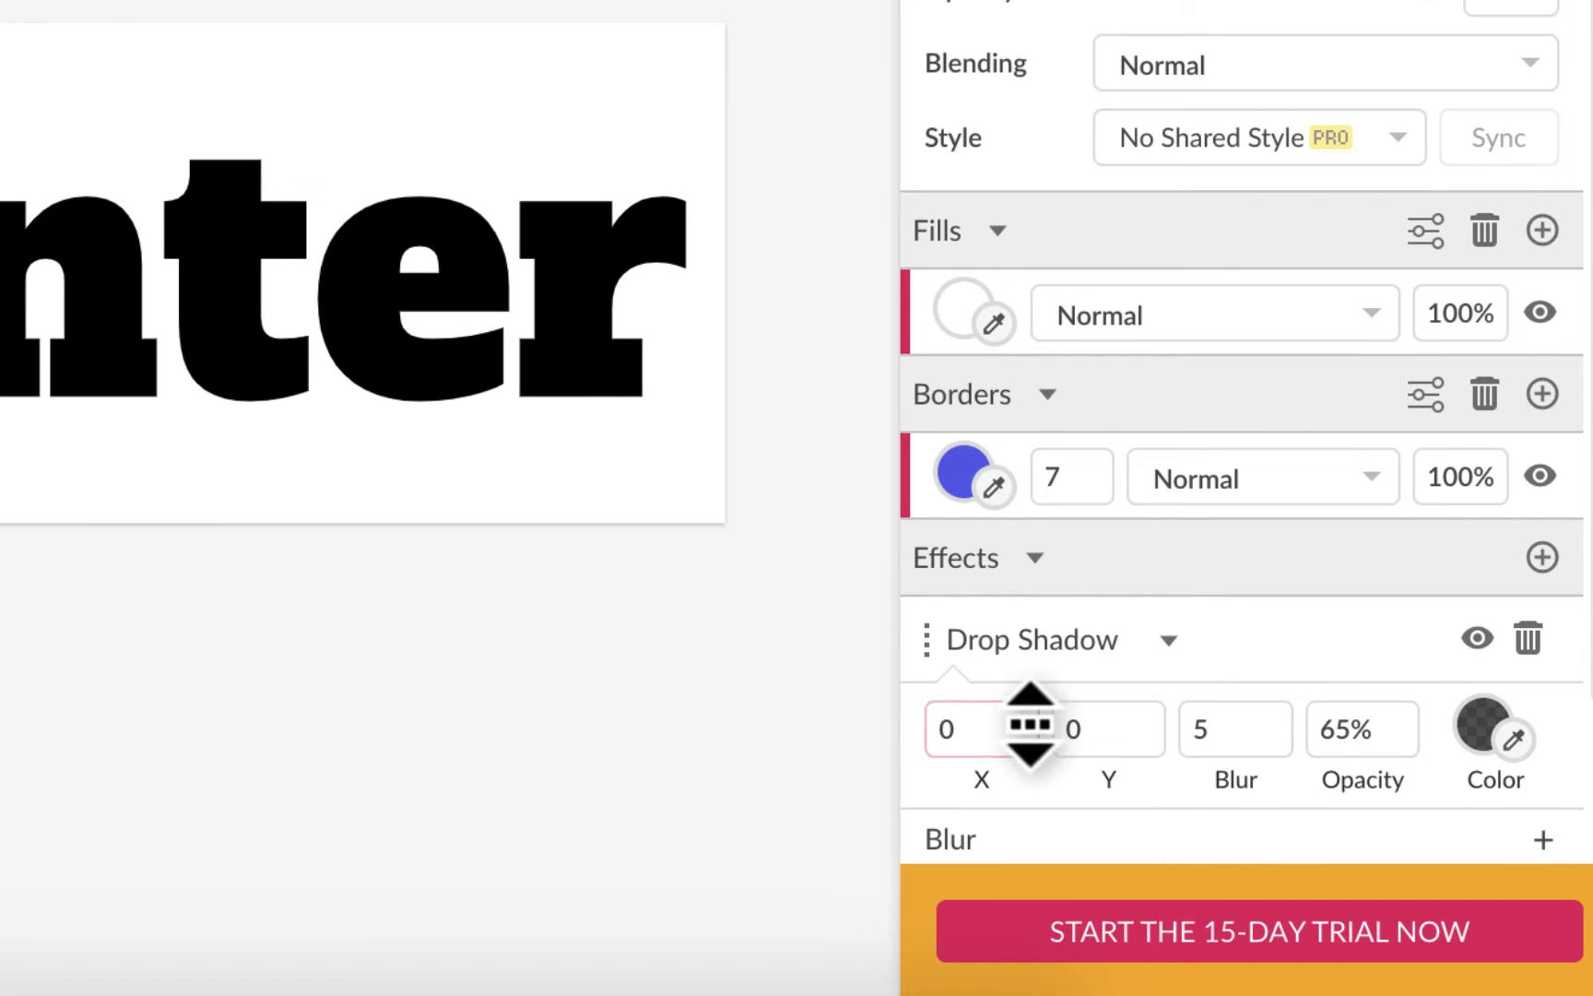
drag(962, 729, 979, 714)
drag(1127, 728, 1126, 702)
drag(1238, 729, 1242, 719)
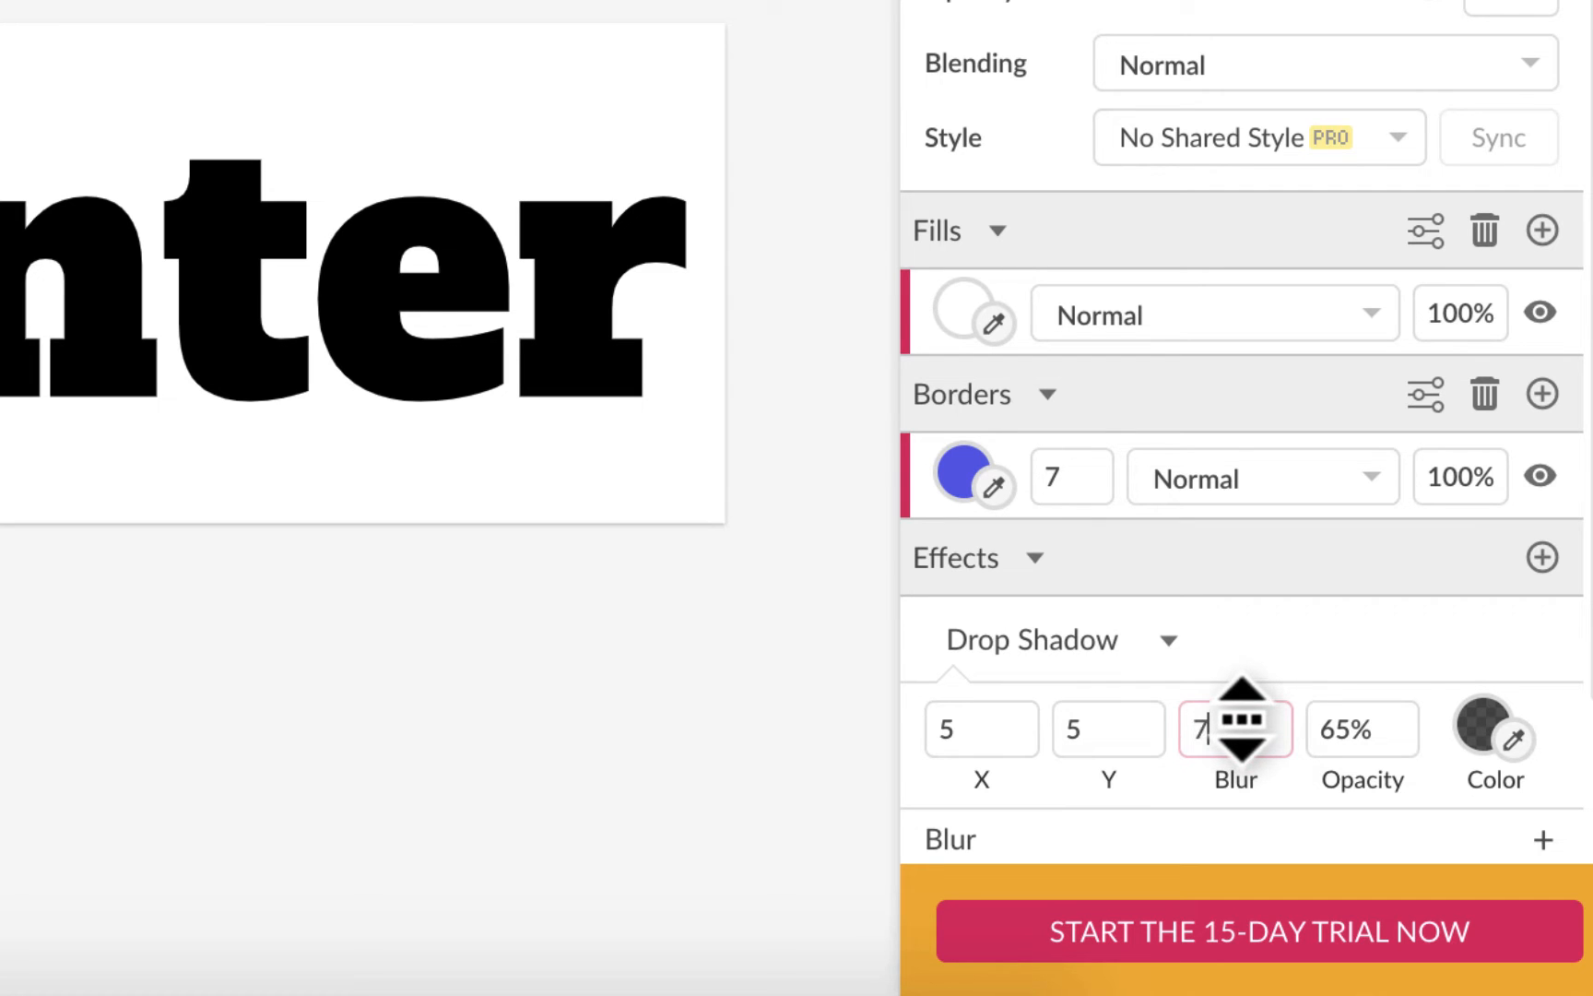
drag(1361, 735, 1361, 787)
click(288, 574)
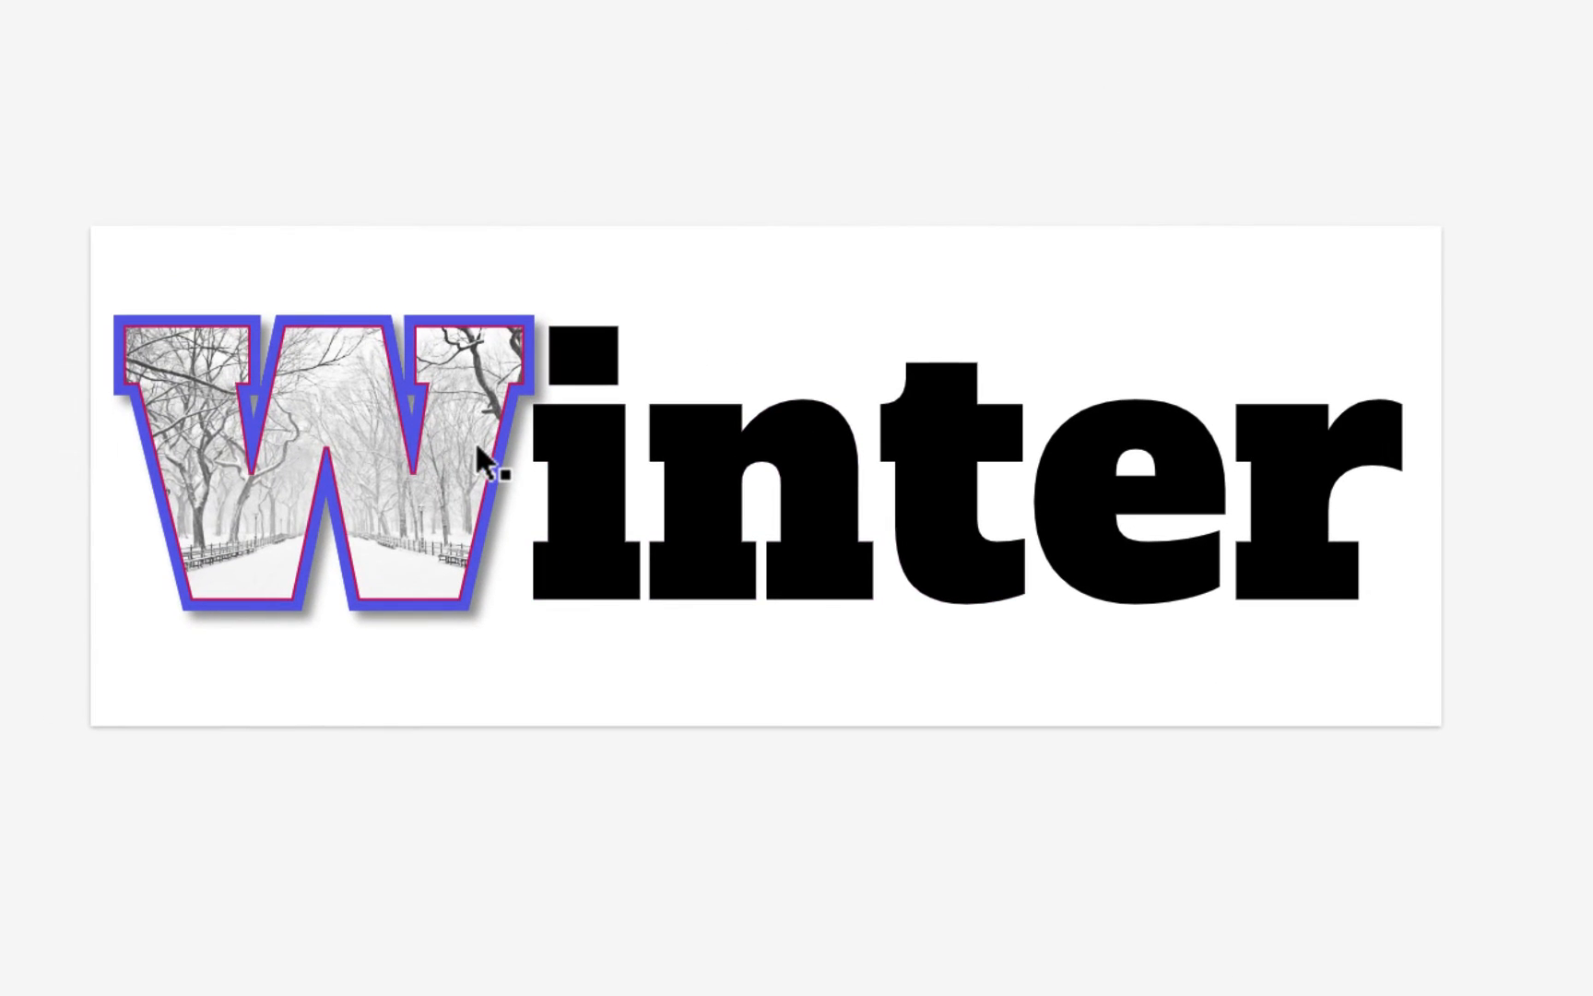
Step: Change the border color of the "W" to a muted steel blue by adjusting its hue and shade
click(478, 449)
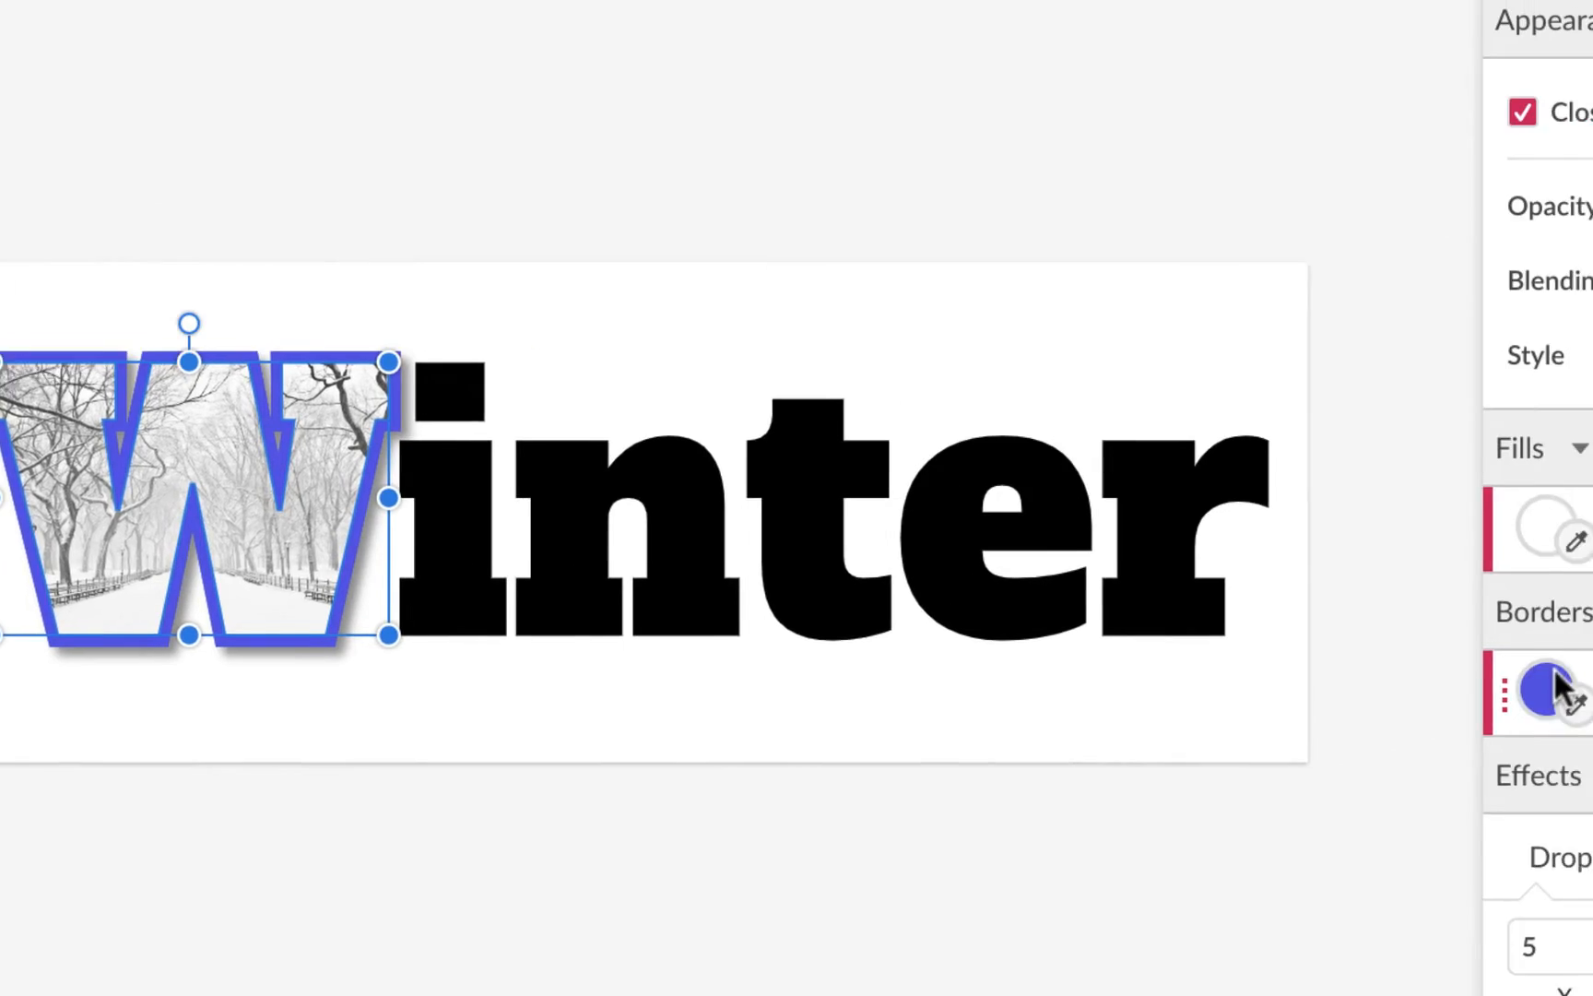
click(1567, 687)
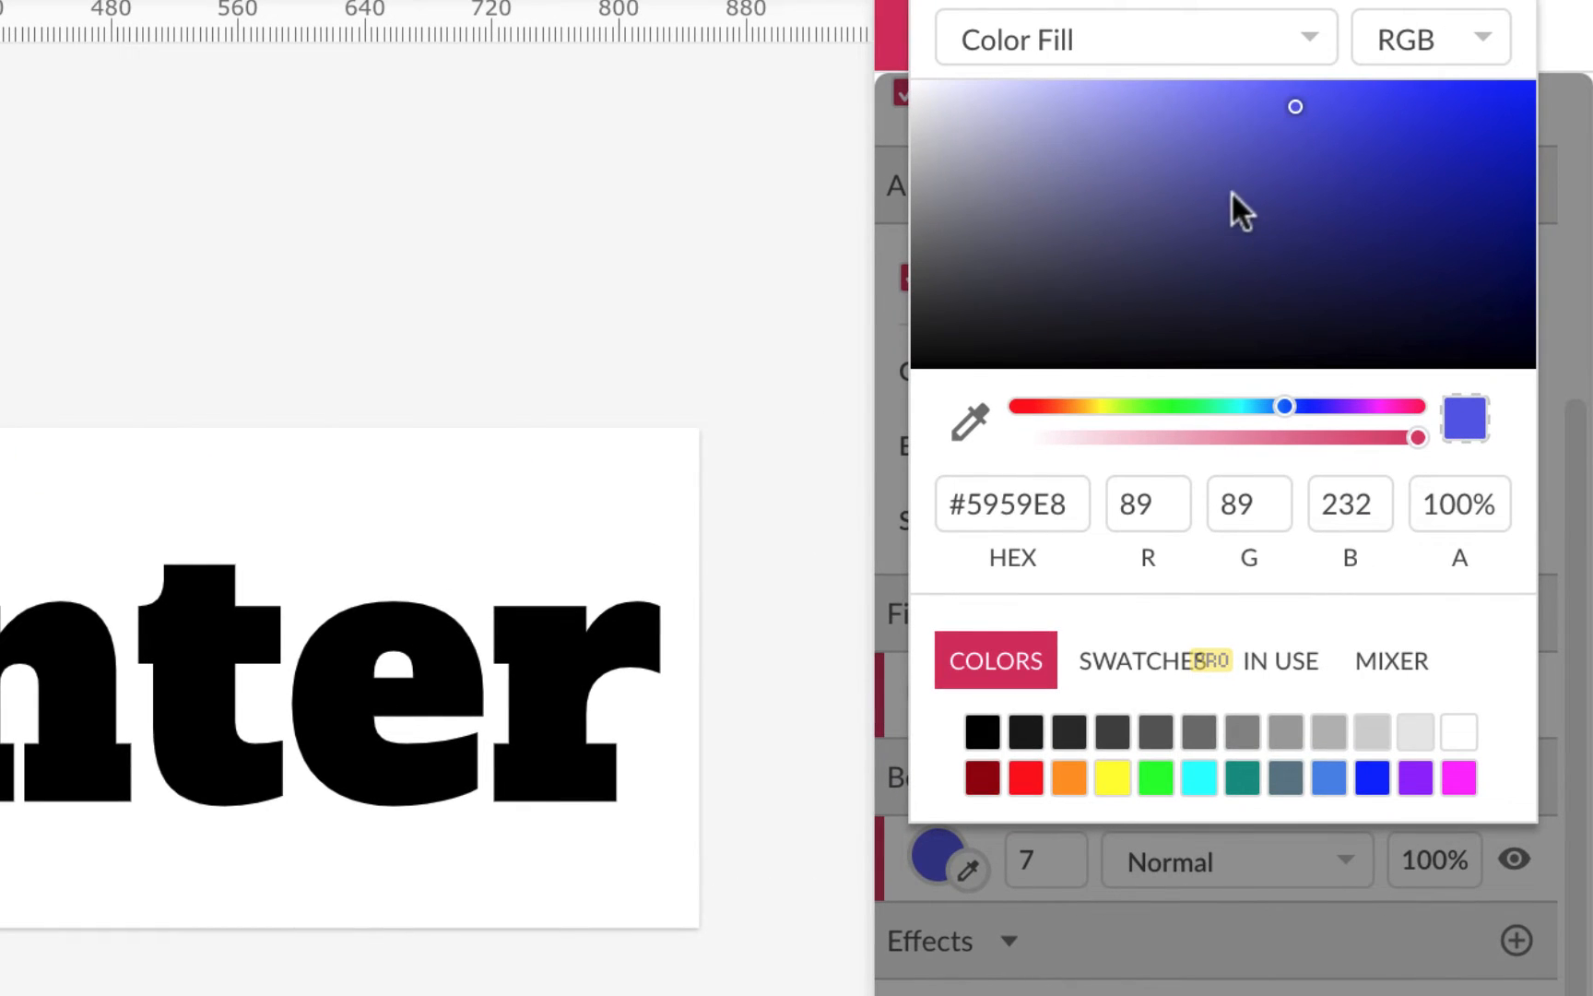
click(1185, 167)
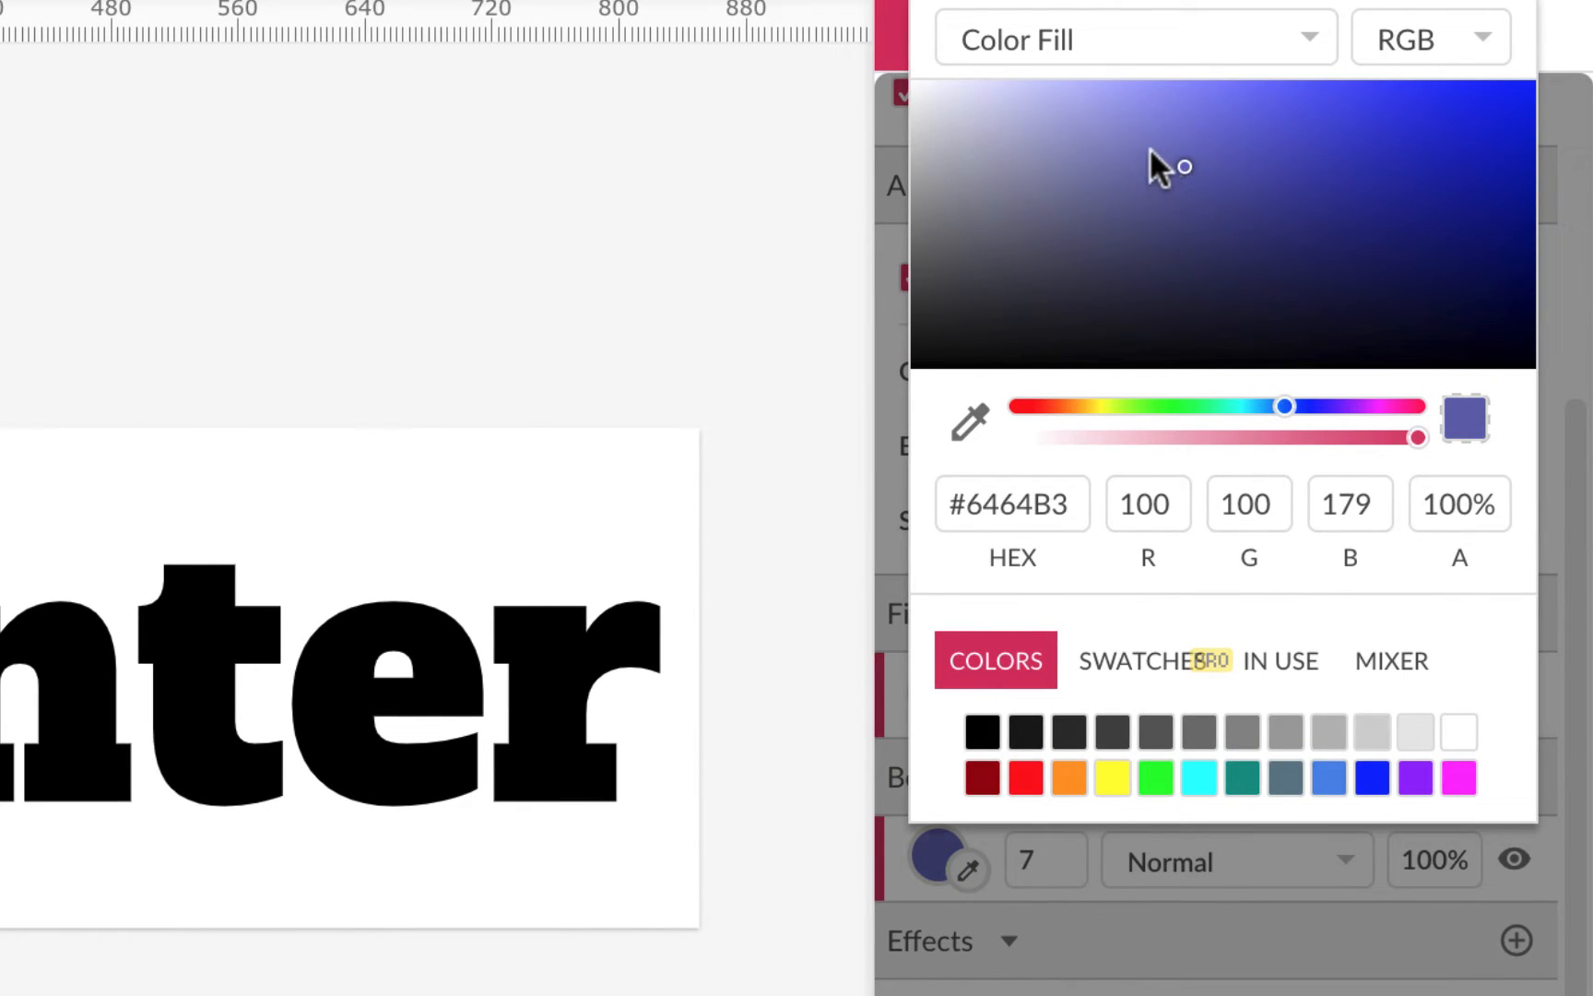
click(1151, 151)
click(1203, 146)
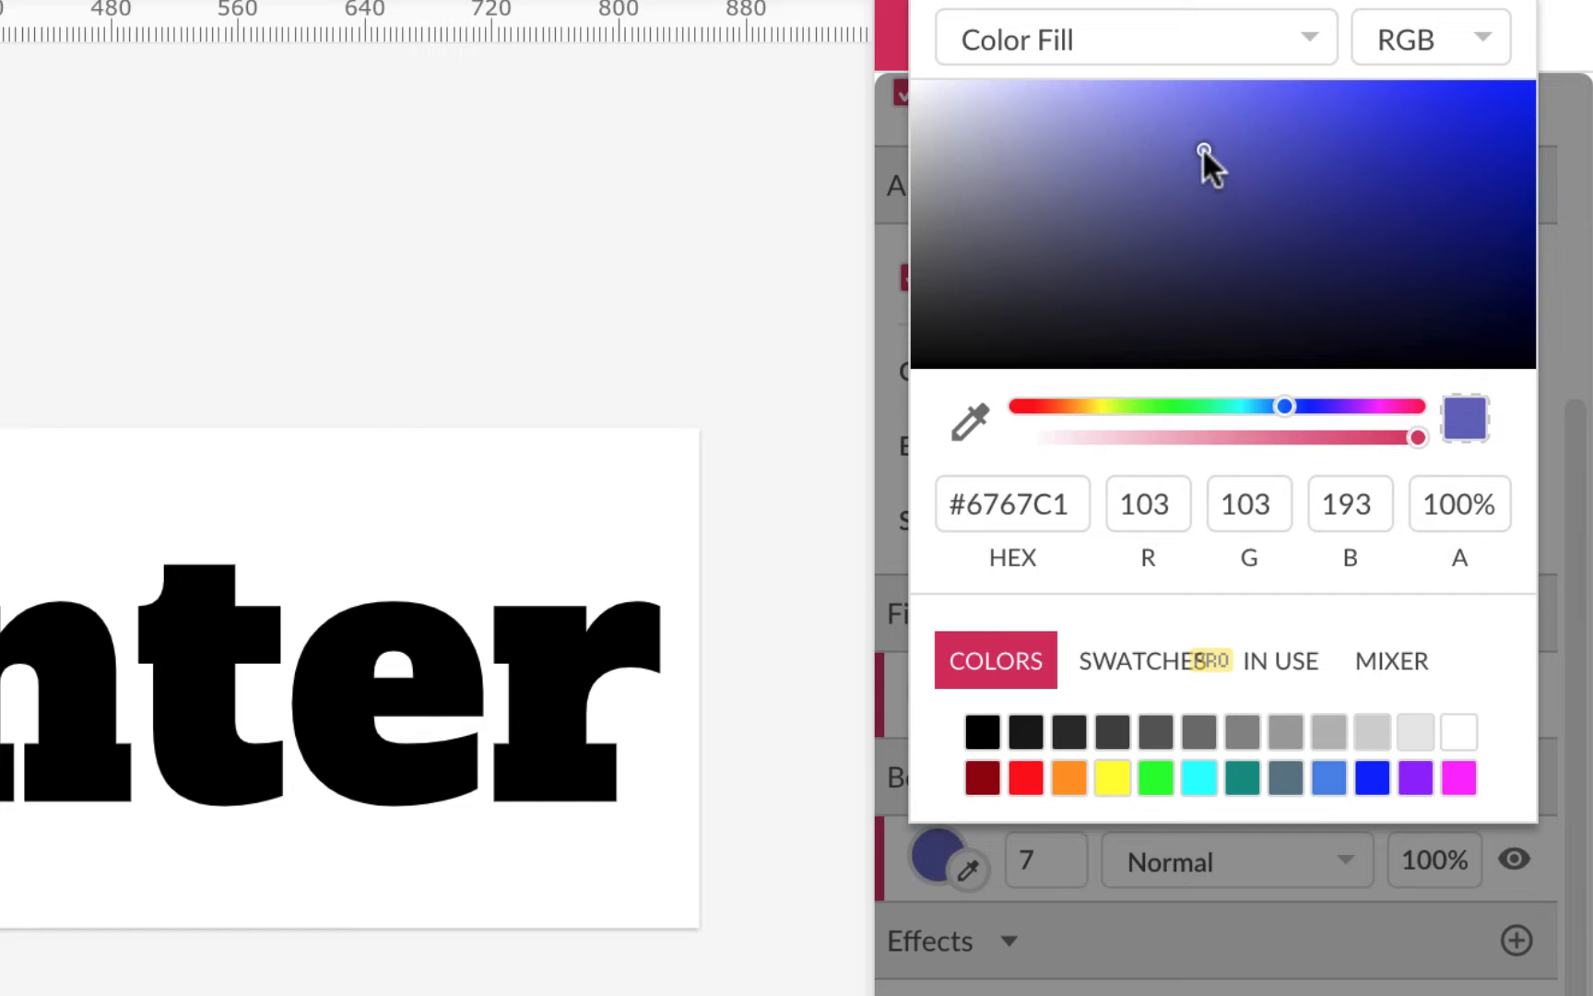
click(1255, 406)
click(1255, 181)
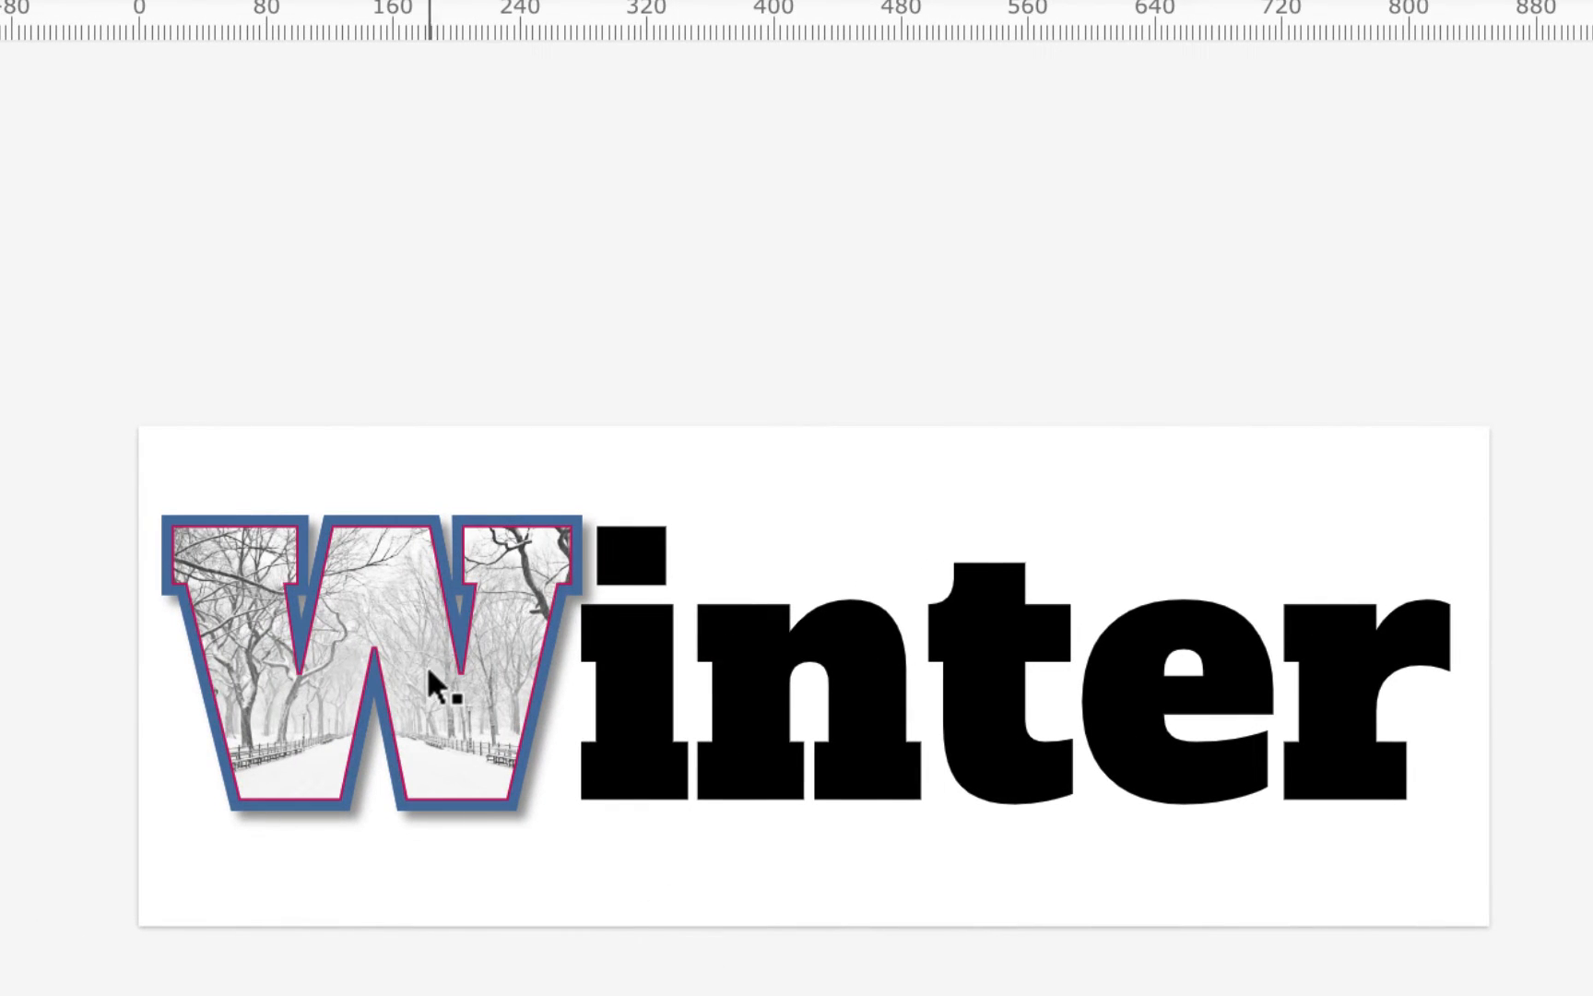
Step: Select the snowy image inside the "W" mask and move it to about X -6.7, Y 46
click(420, 635)
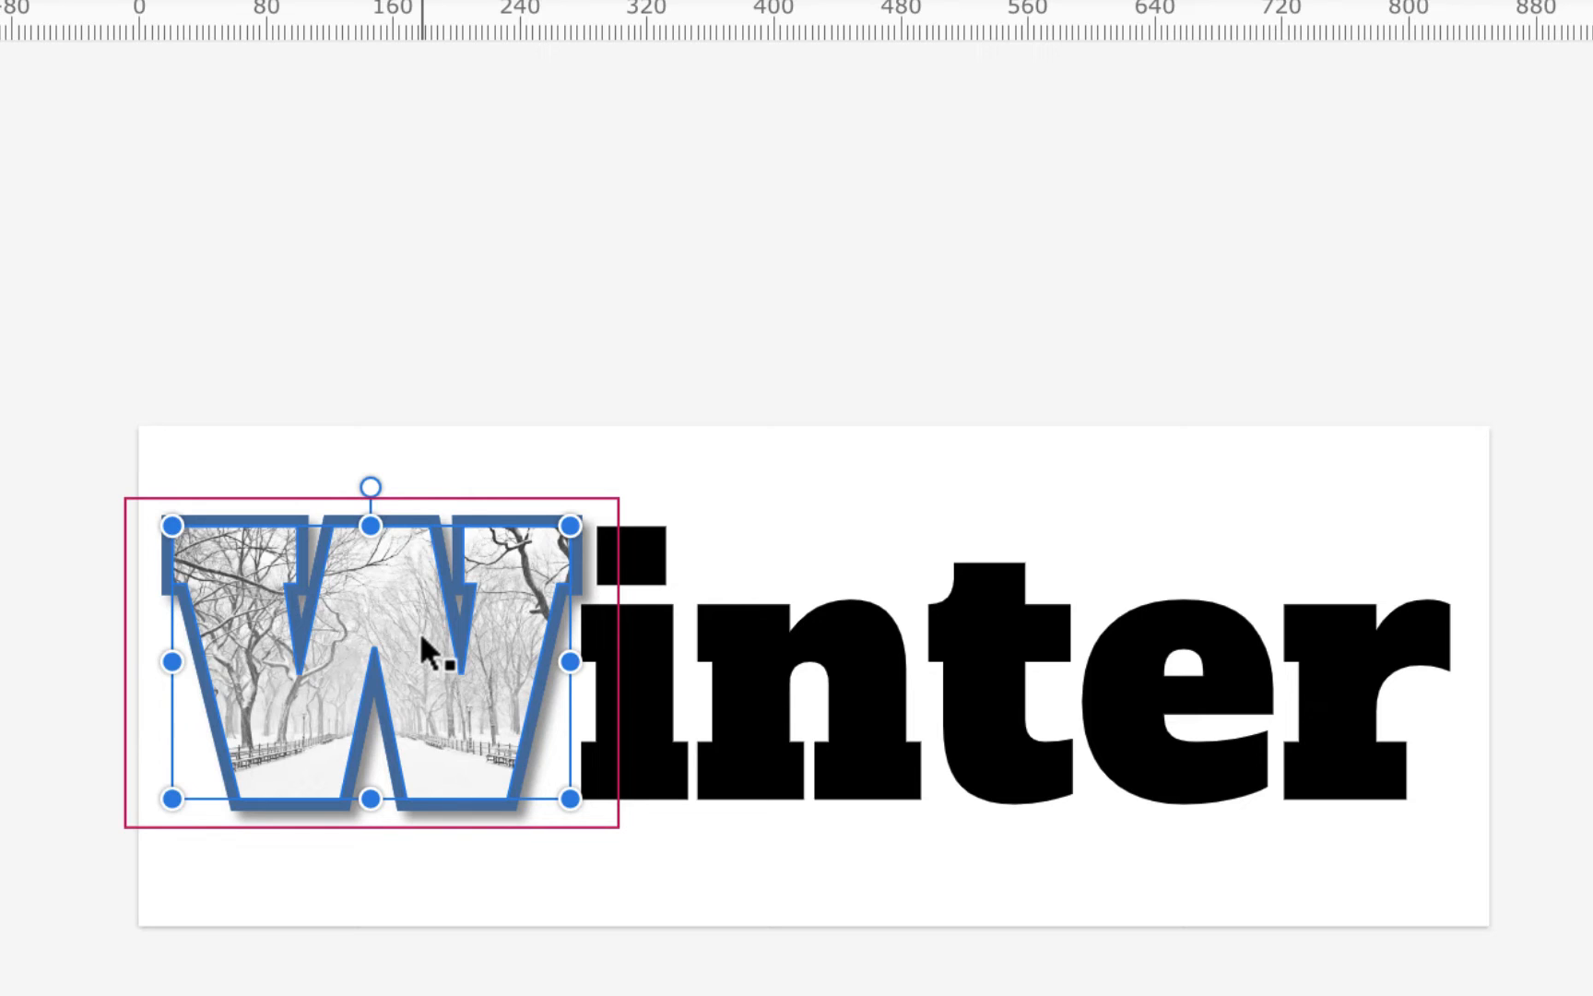
click(419, 631)
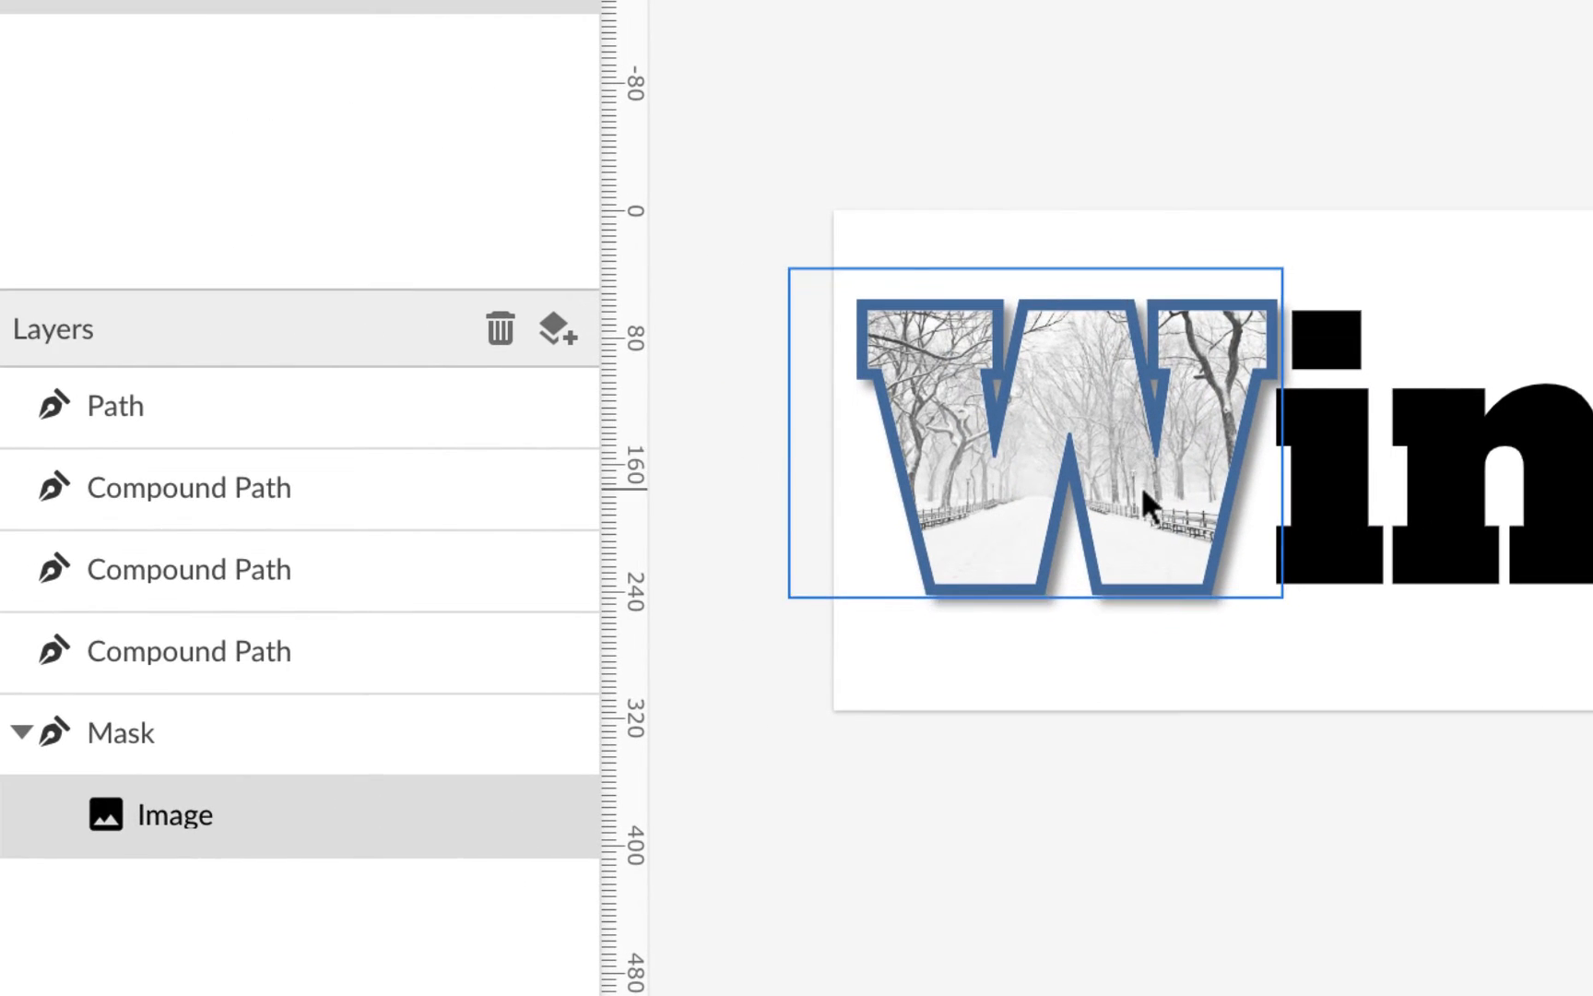
drag(1143, 490, 1178, 502)
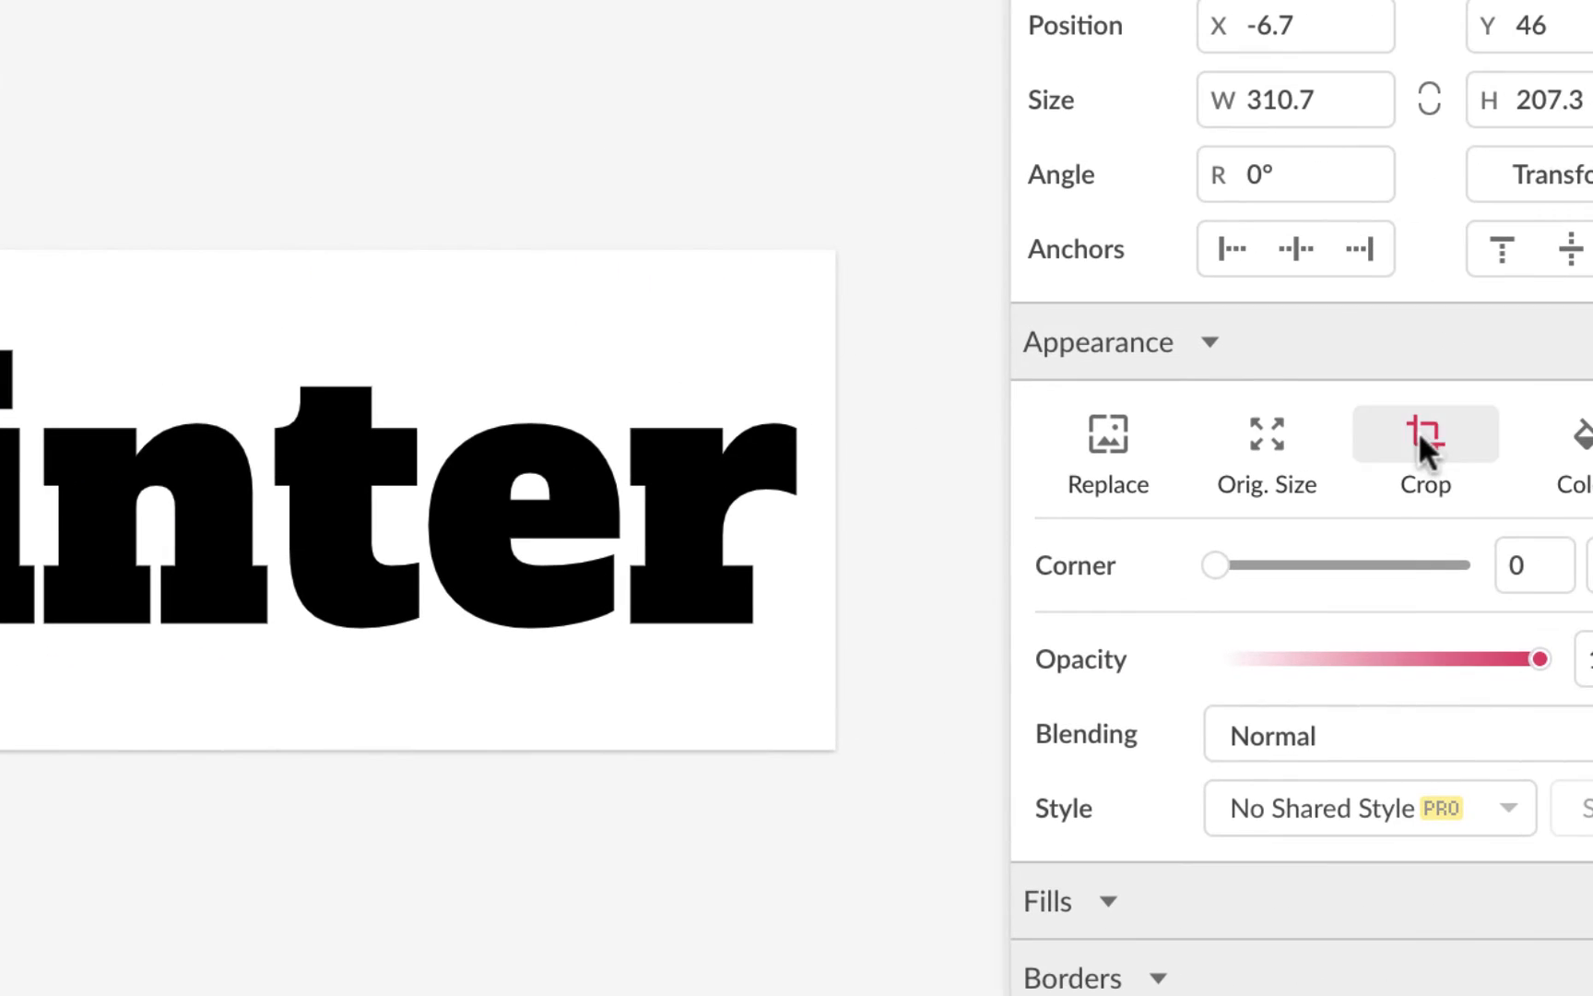
Step: Set the masked snowy image to No crop and shrink it to about 299 by 199.5 px
click(1422, 433)
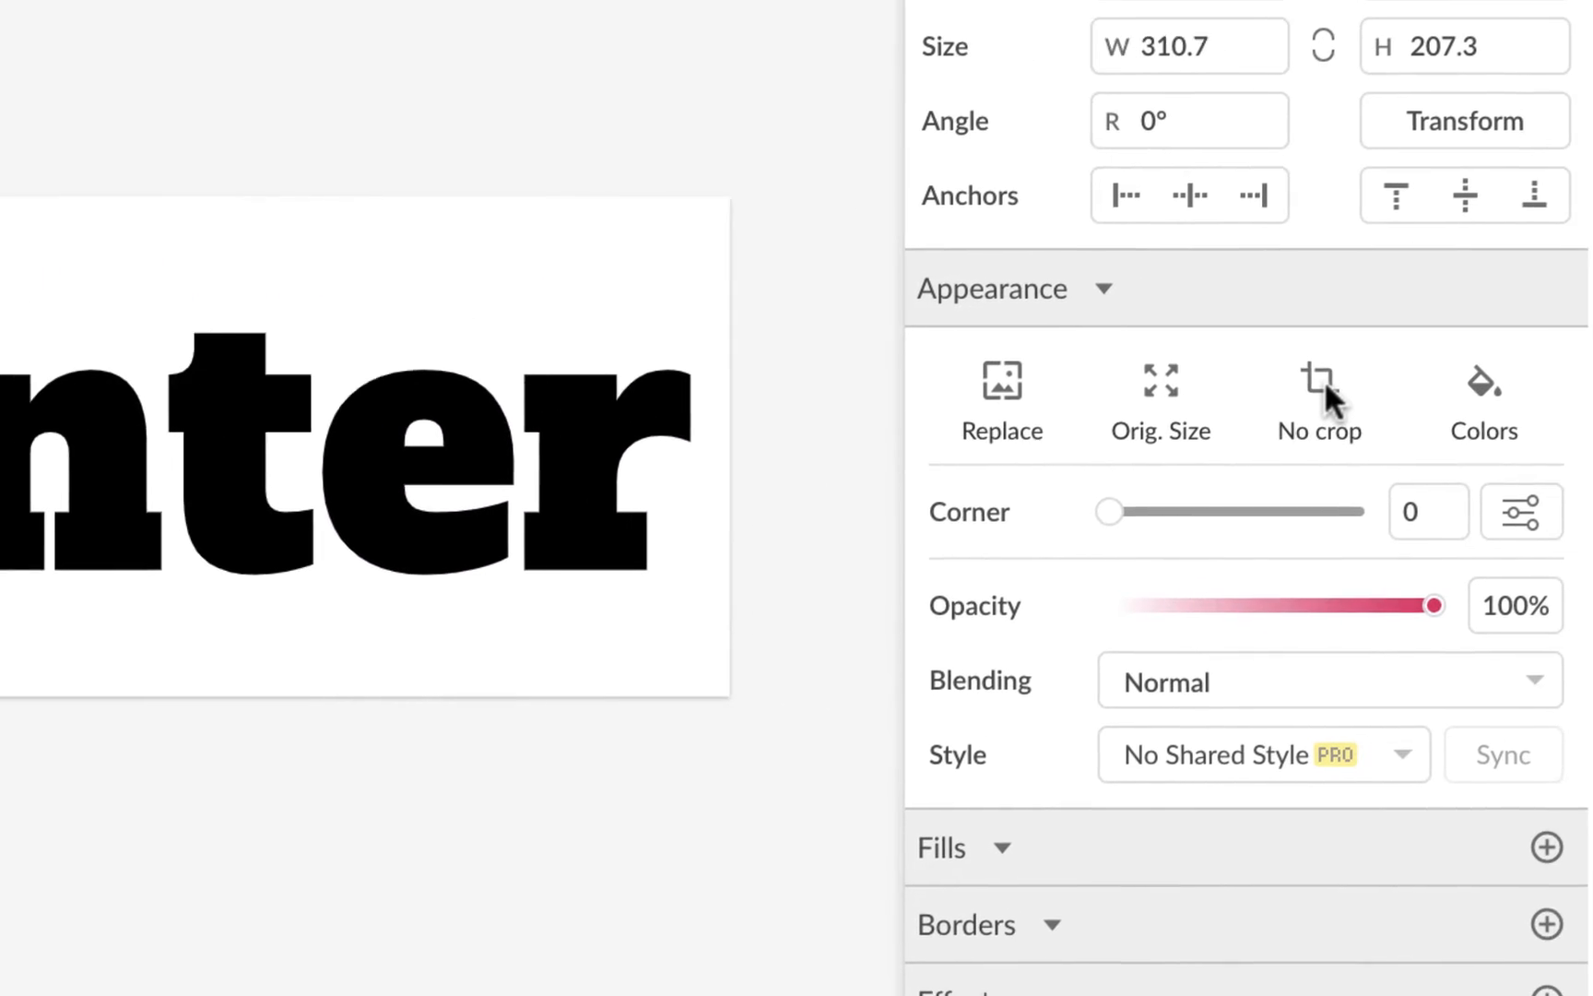
click(1283, 376)
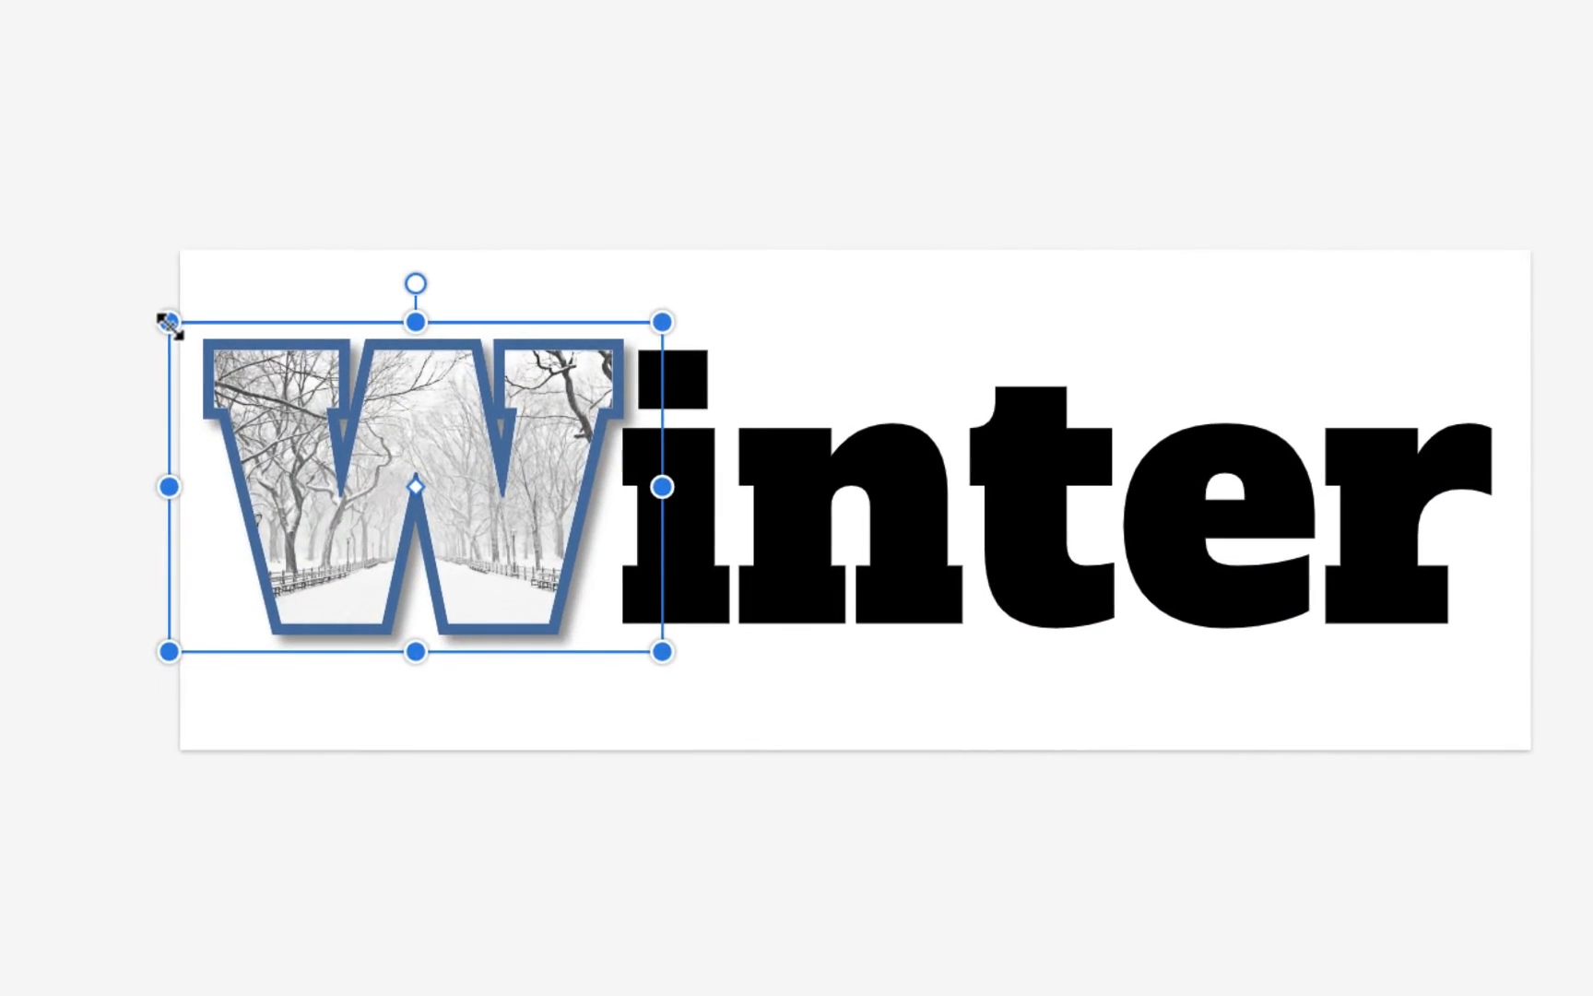
mouse_move(169, 322)
mouse_down()
mouse_move(108, 282)
mouse_move(169, 339)
mouse_move(188, 336)
mouse_up()
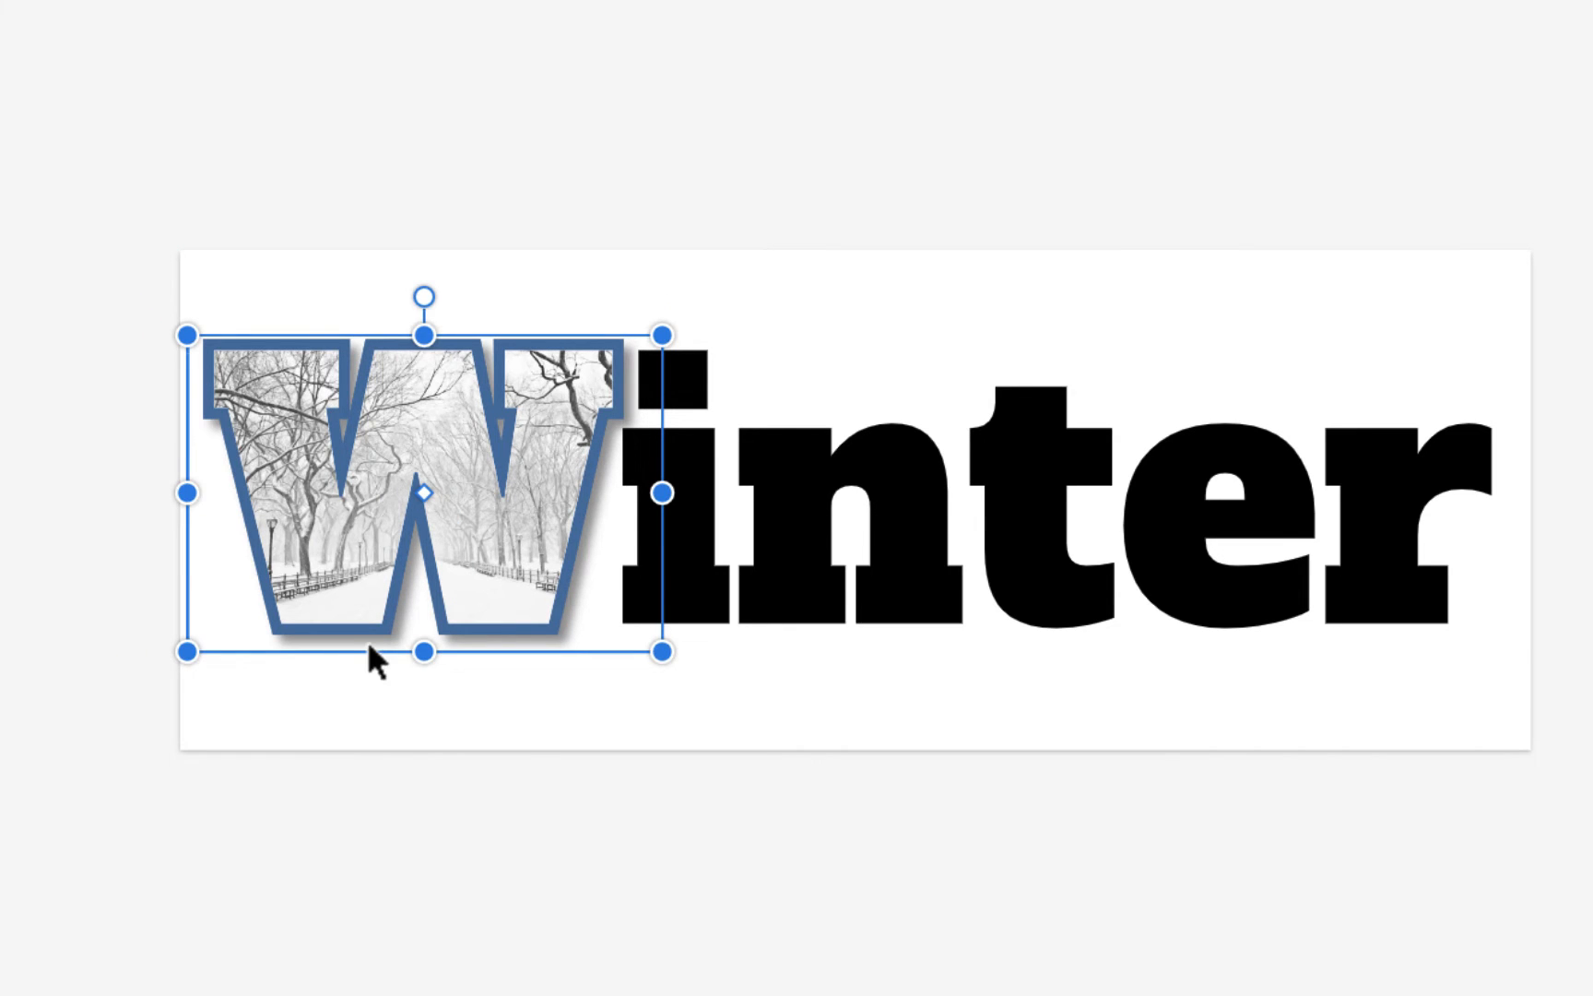
click(453, 845)
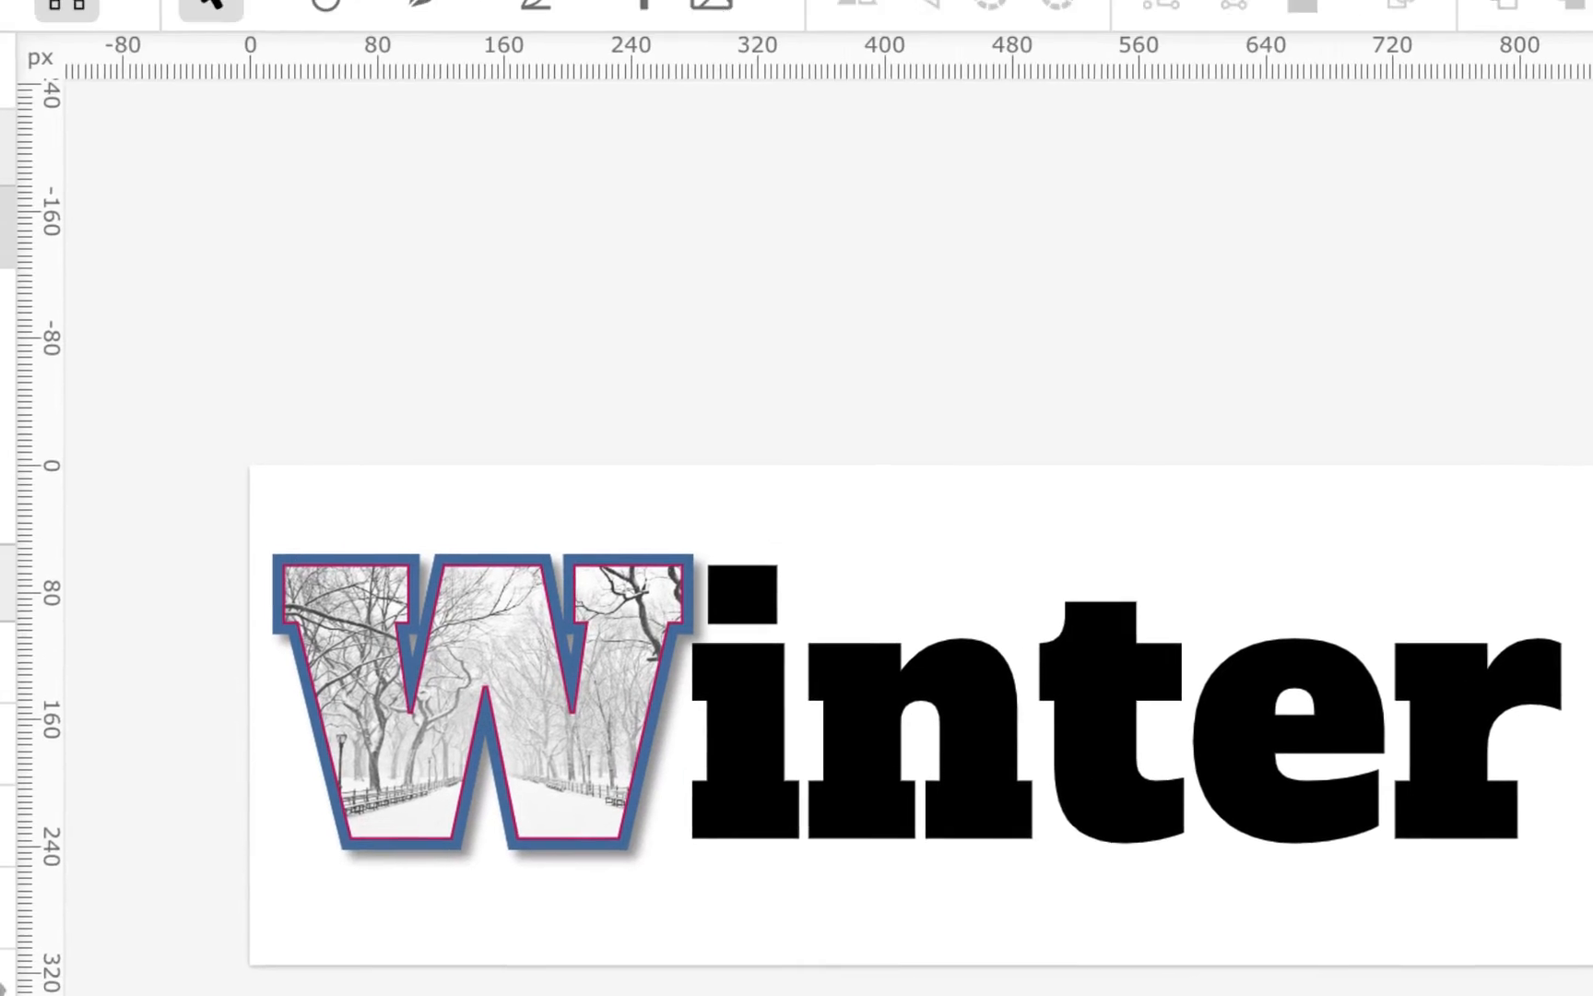
Step: Use the Subselect tool to pick the image inside the "W" mask, nudge its position slightly and deselect it
click(483, 645)
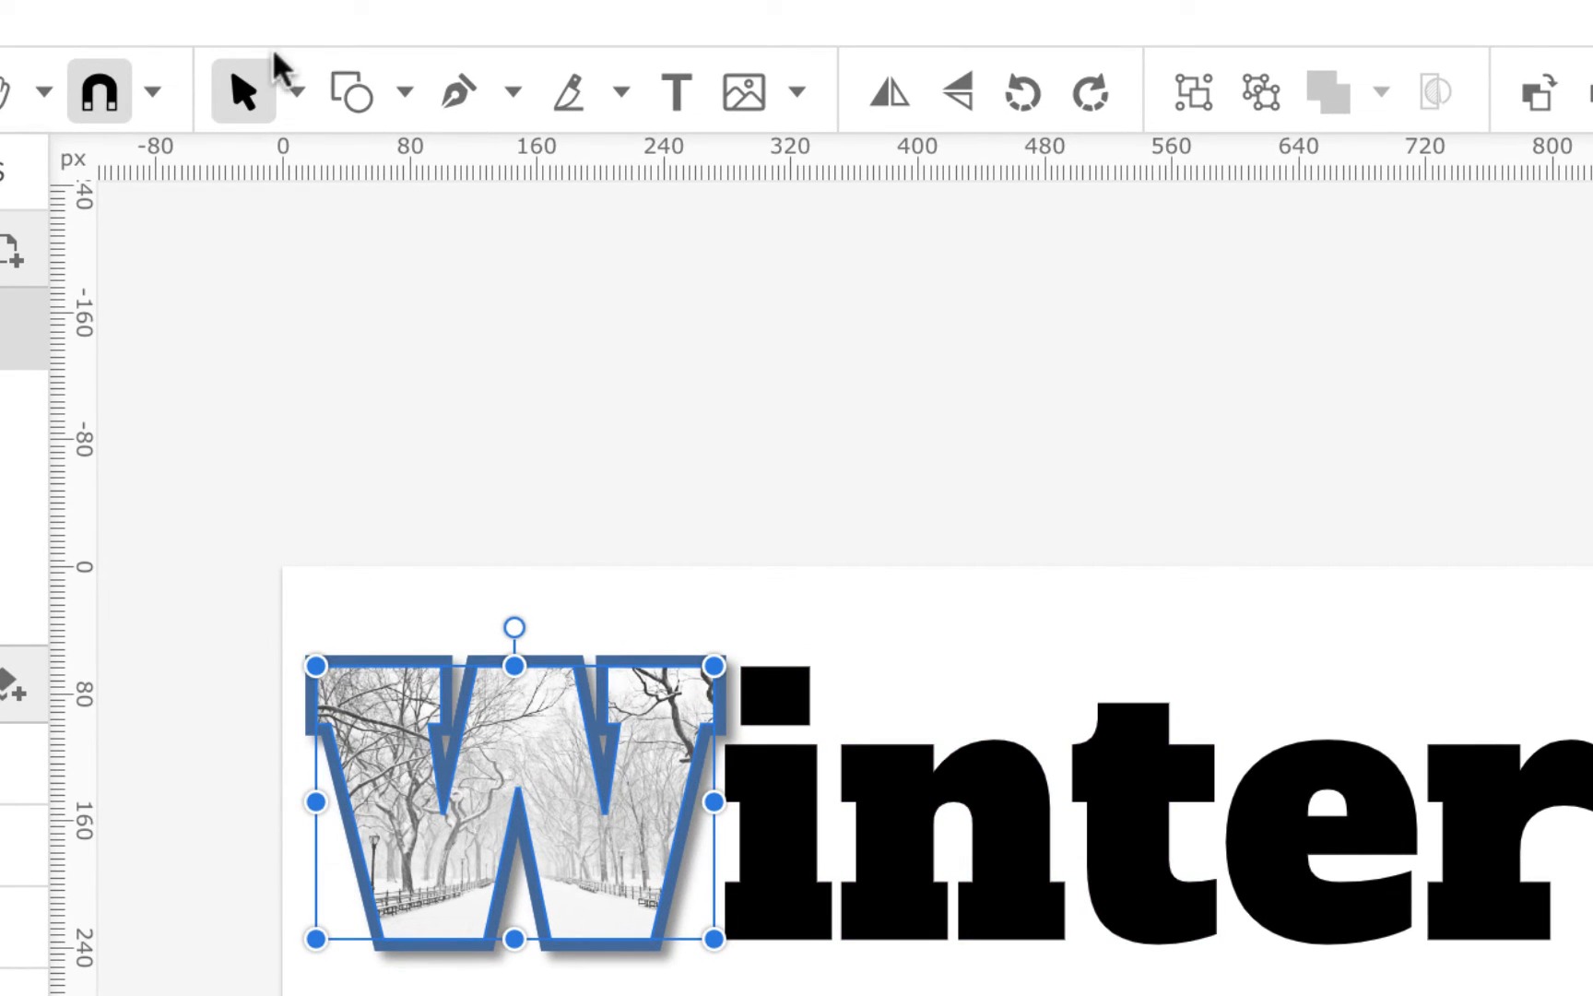
click(296, 90)
click(343, 235)
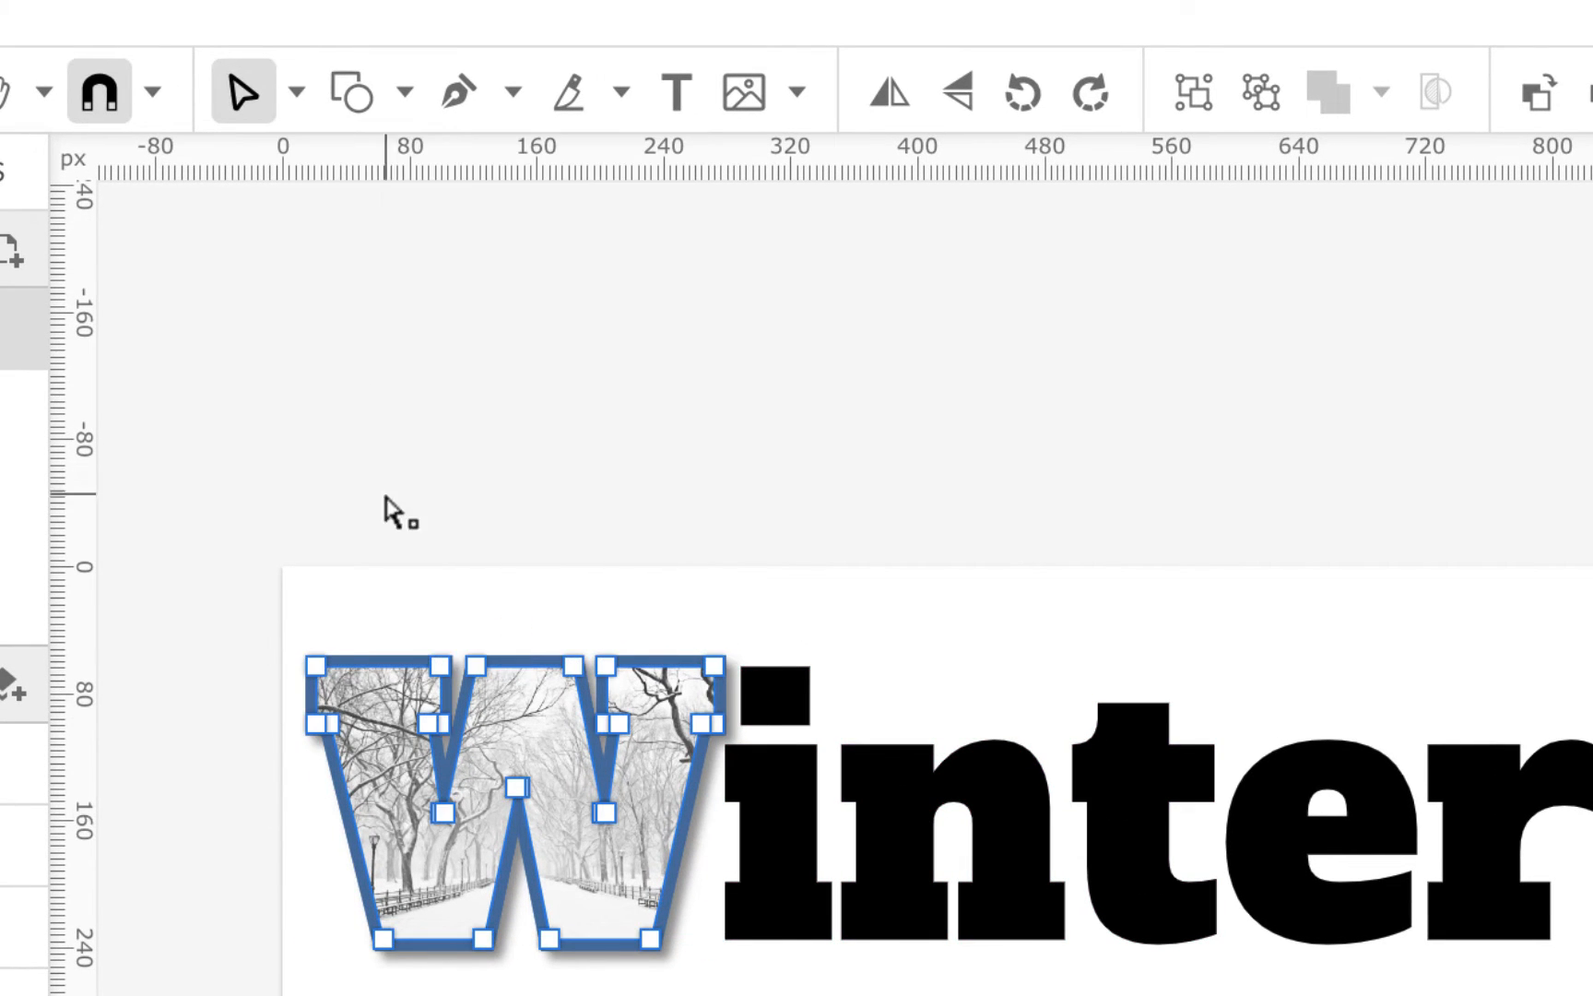
click(397, 767)
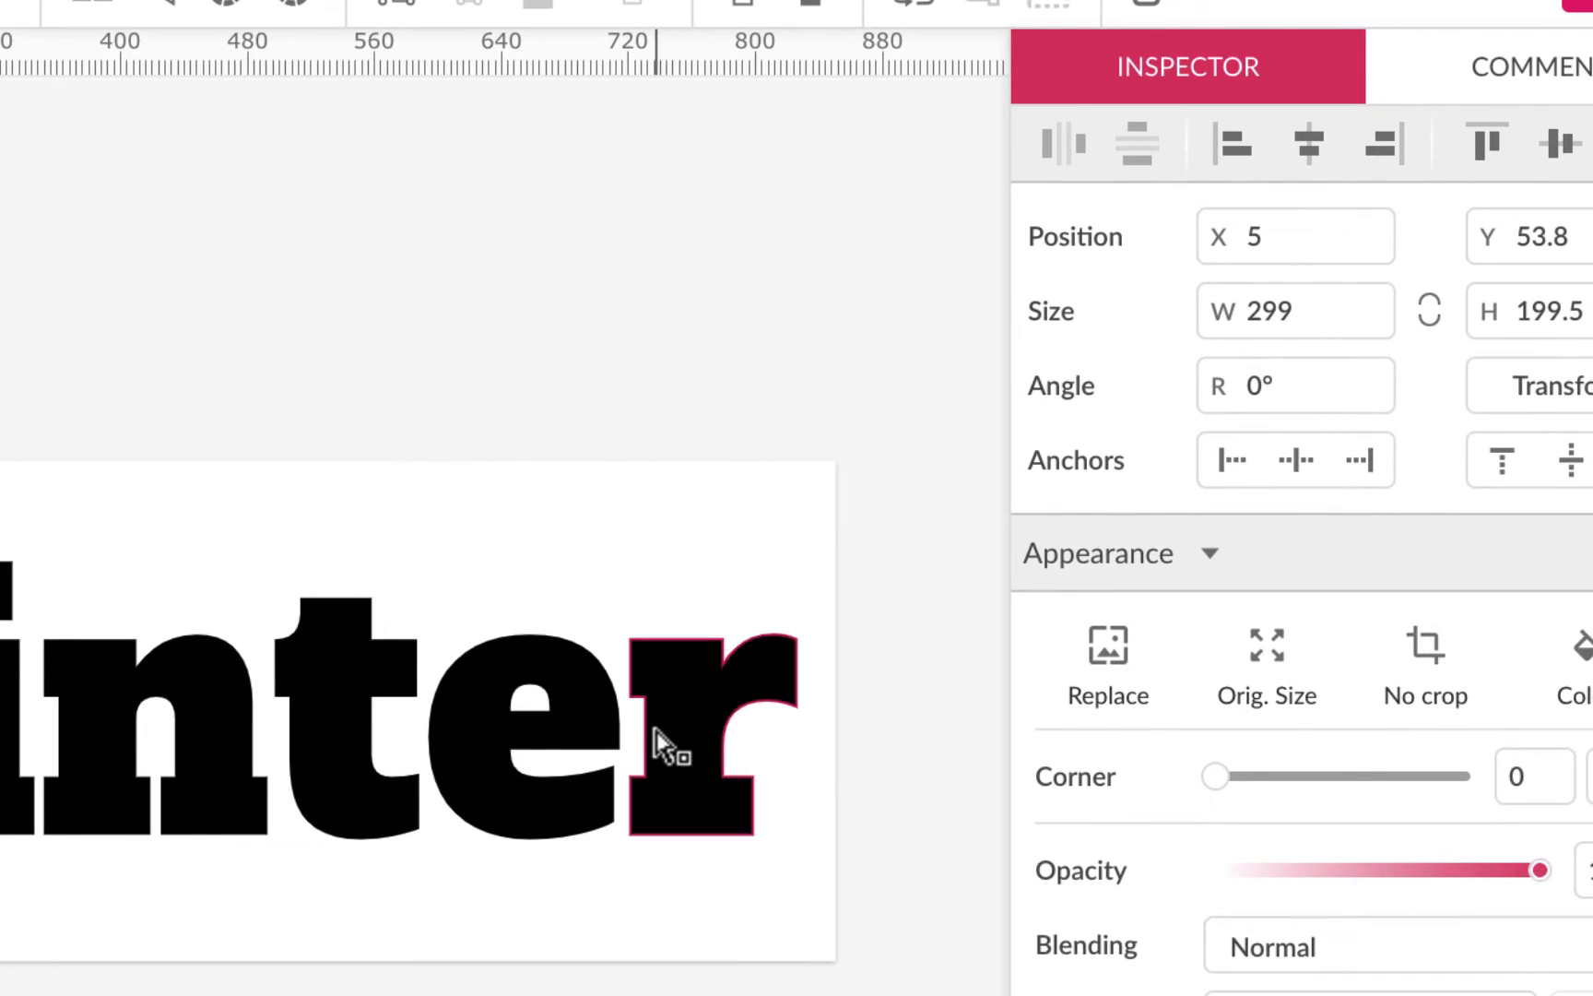
click(1426, 627)
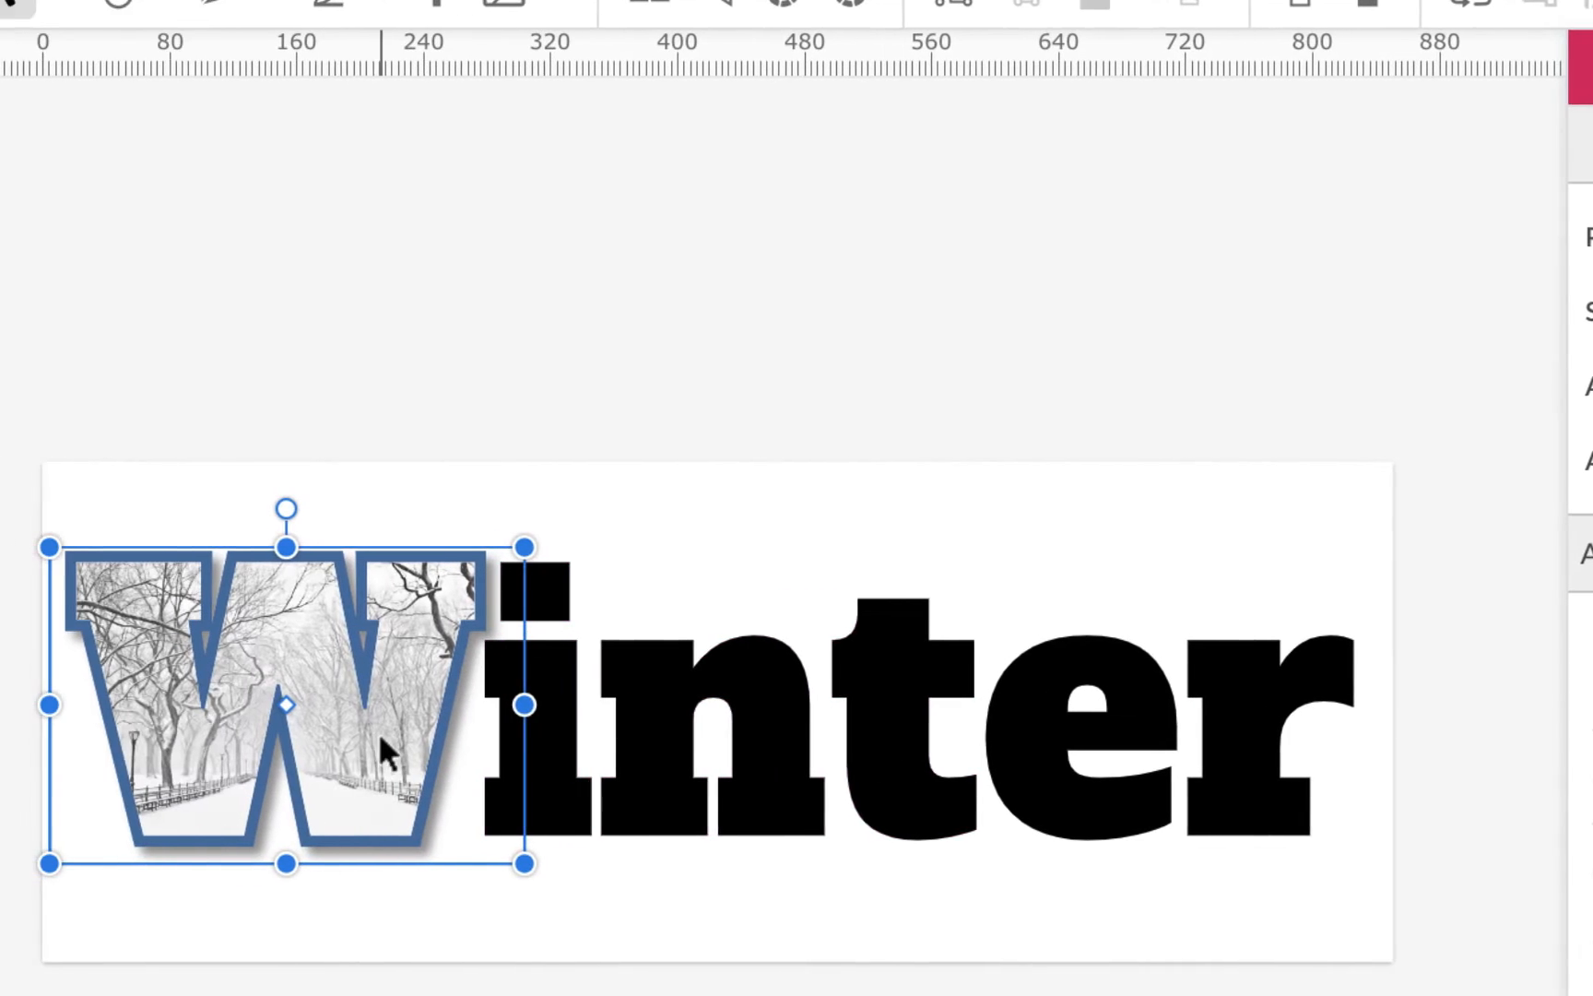
mouse_move(407, 747)
mouse_down()
mouse_move(391, 746)
mouse_move(405, 756)
mouse_move(405, 743)
mouse_up()
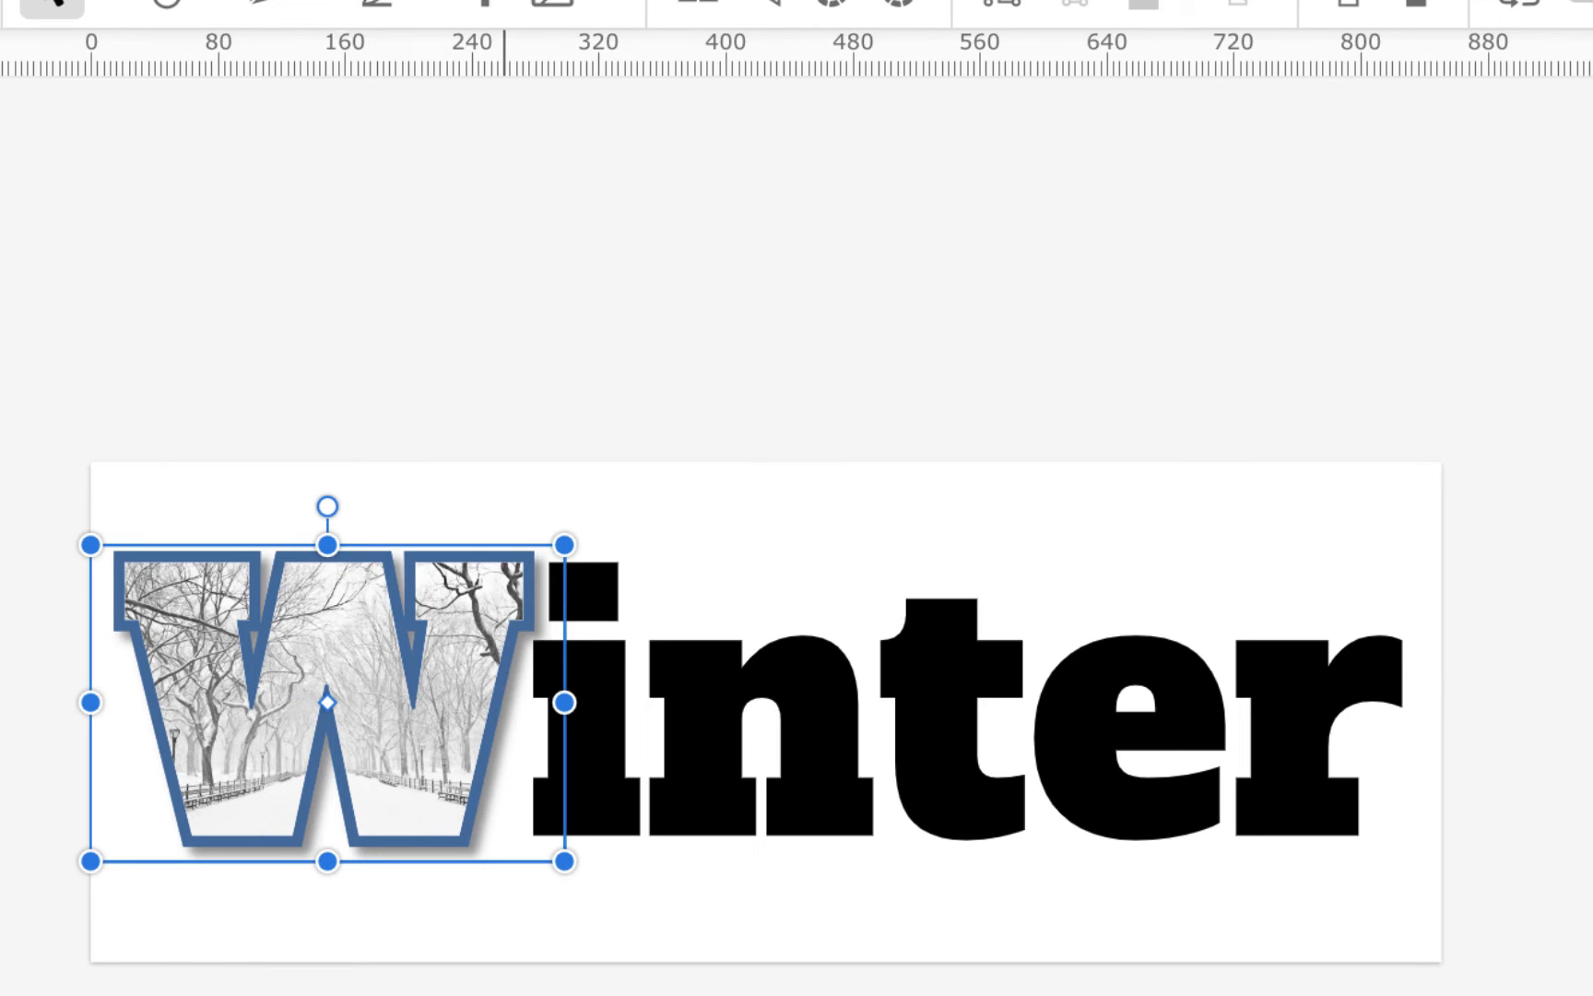
key(Escape)
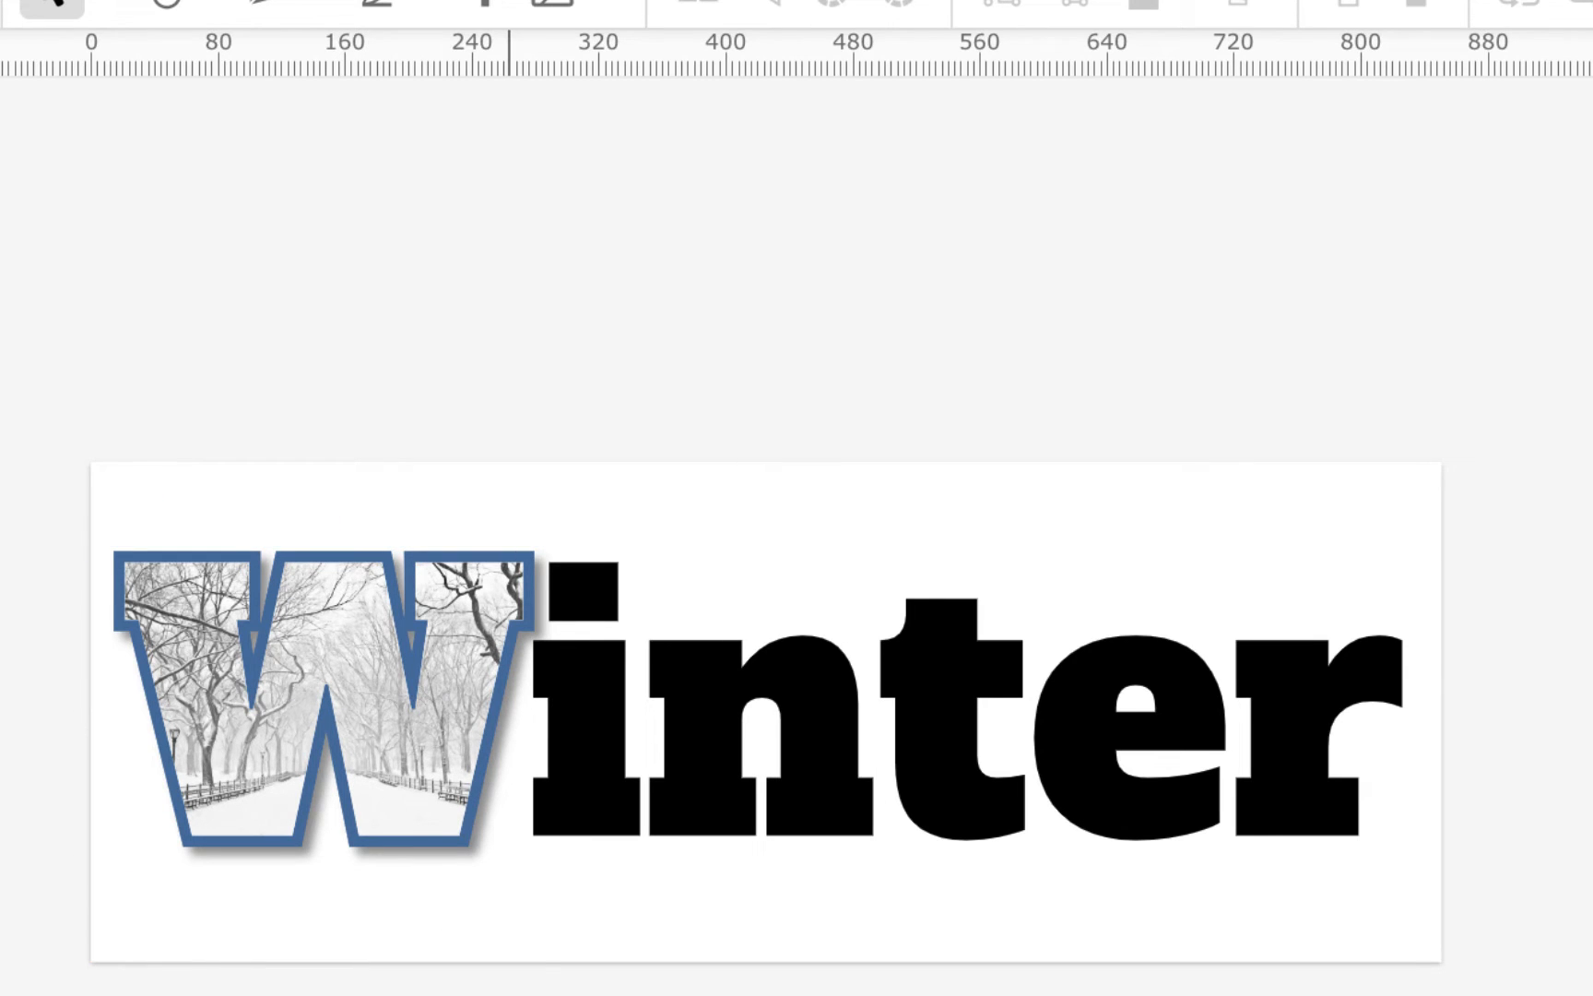
Step: Select the letter "i", copy the Live Science icicle image from Google Images and paste it over the letter in the Gravit design
click(591, 769)
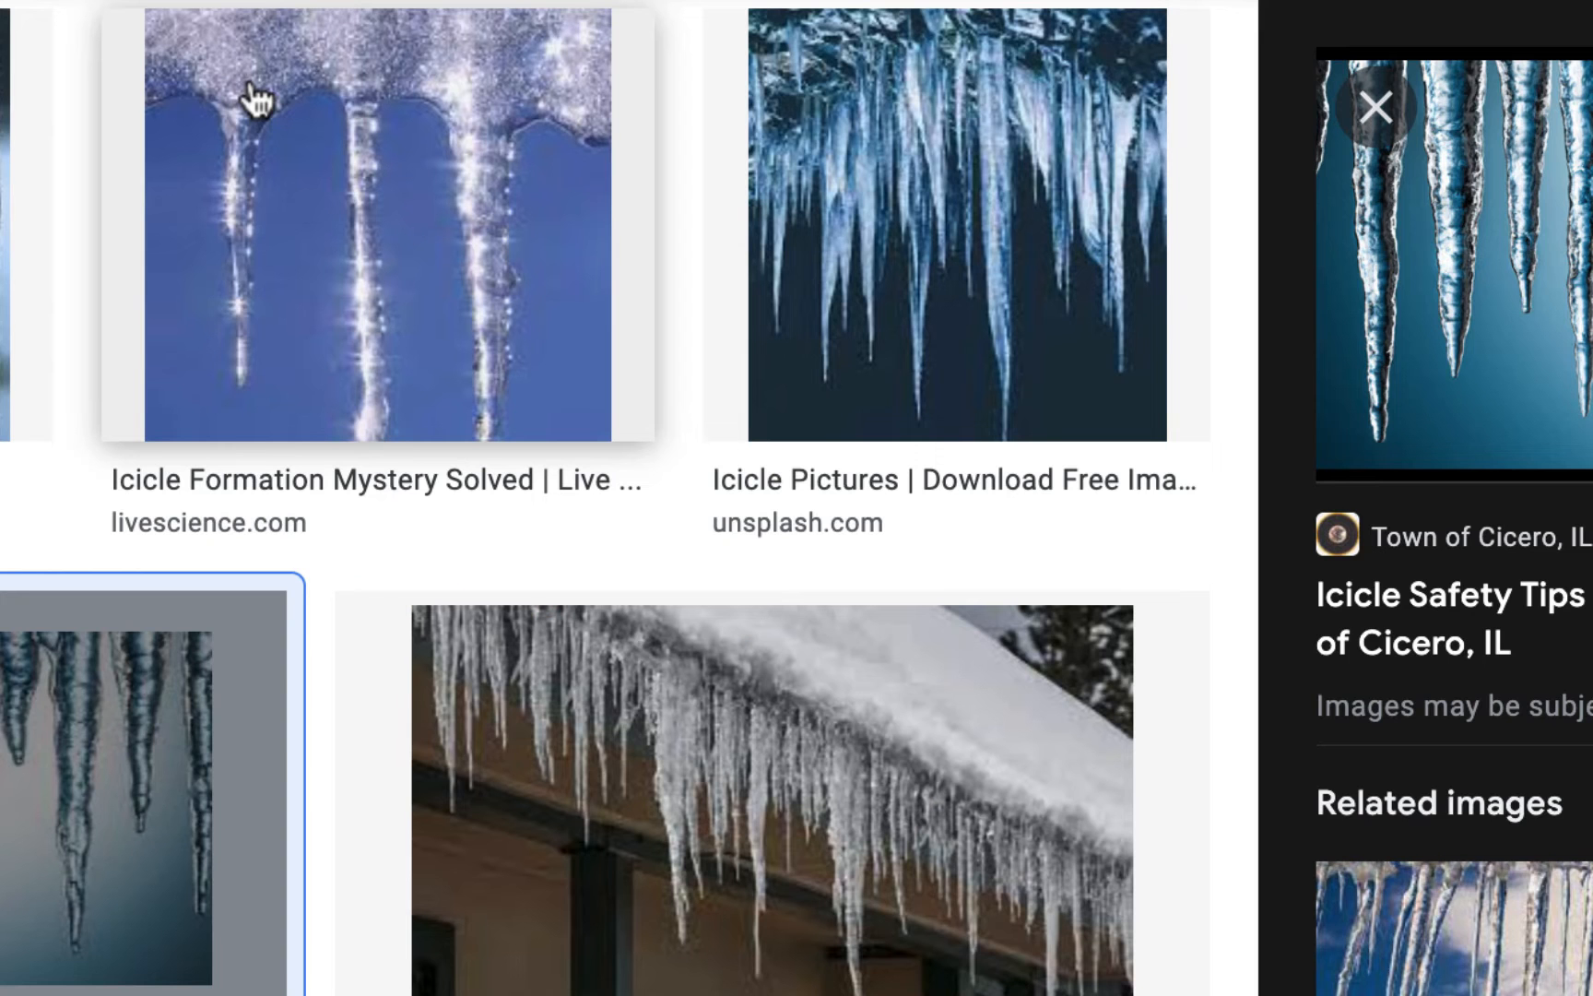
click(348, 117)
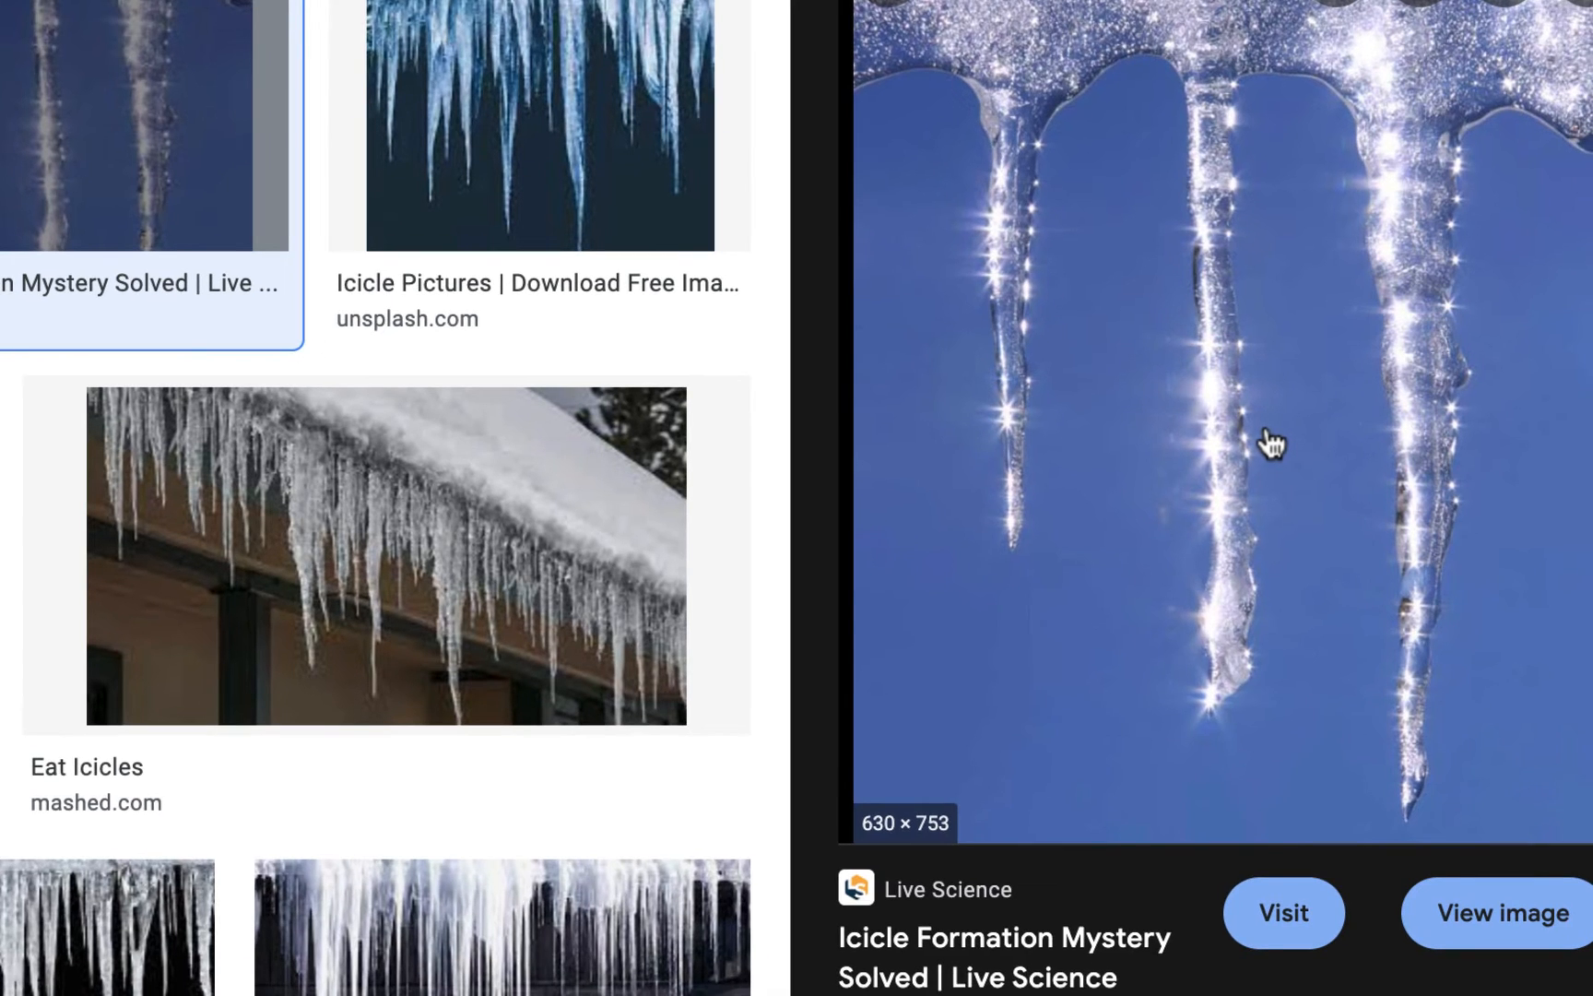
right_click(1269, 441)
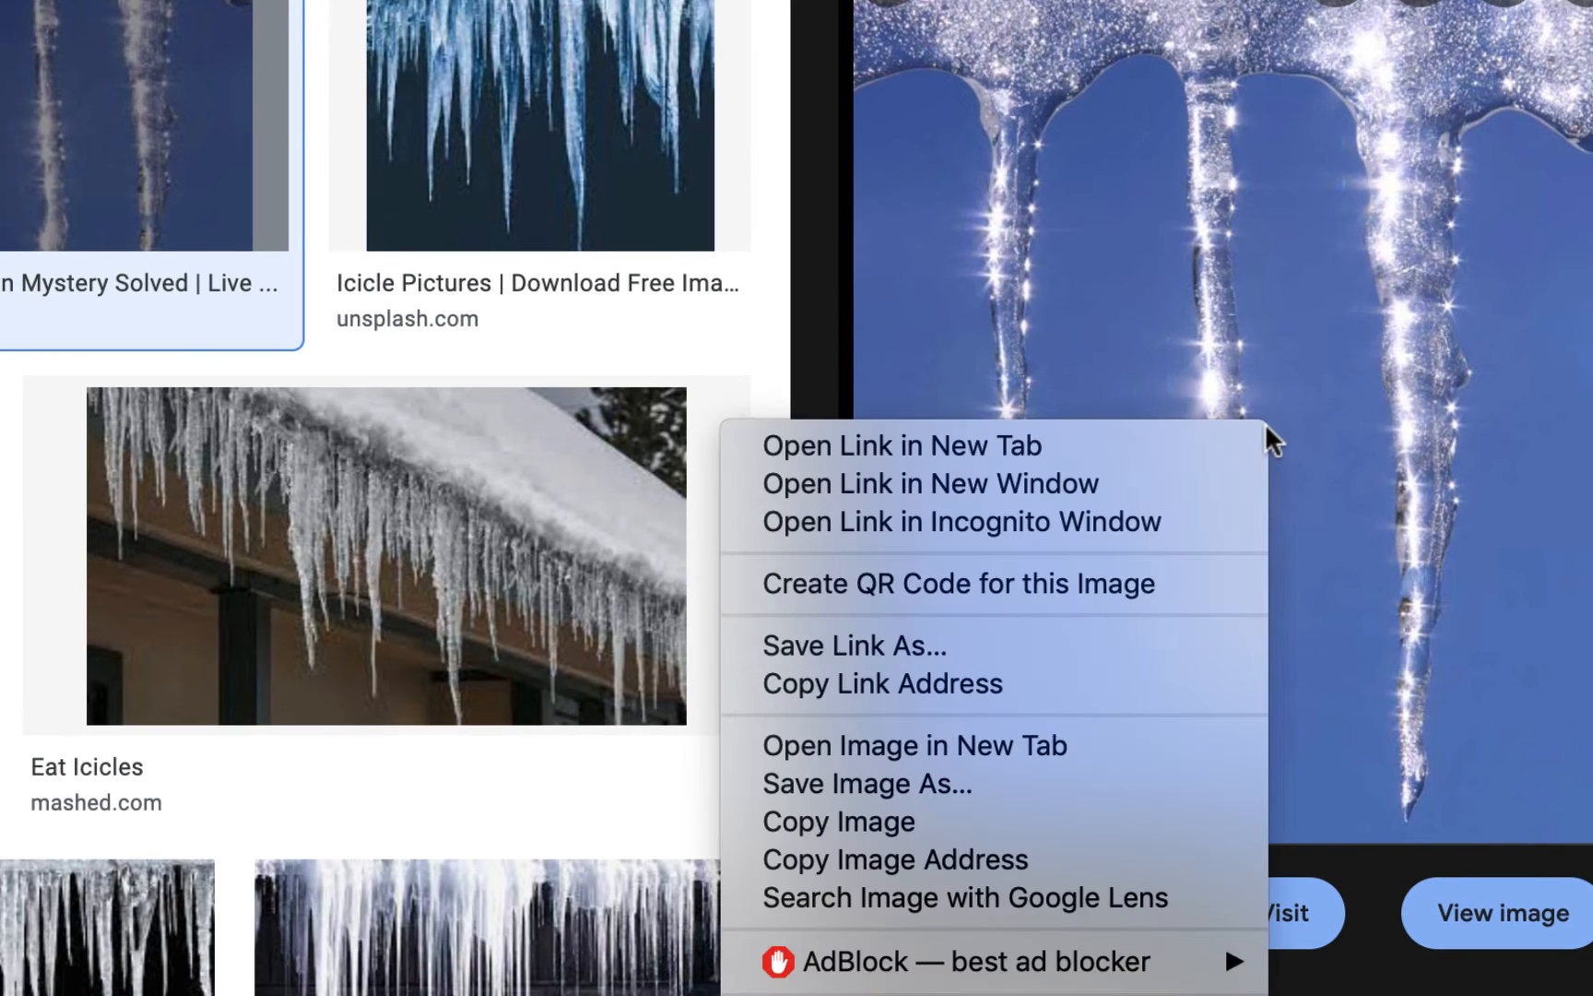
click(1018, 827)
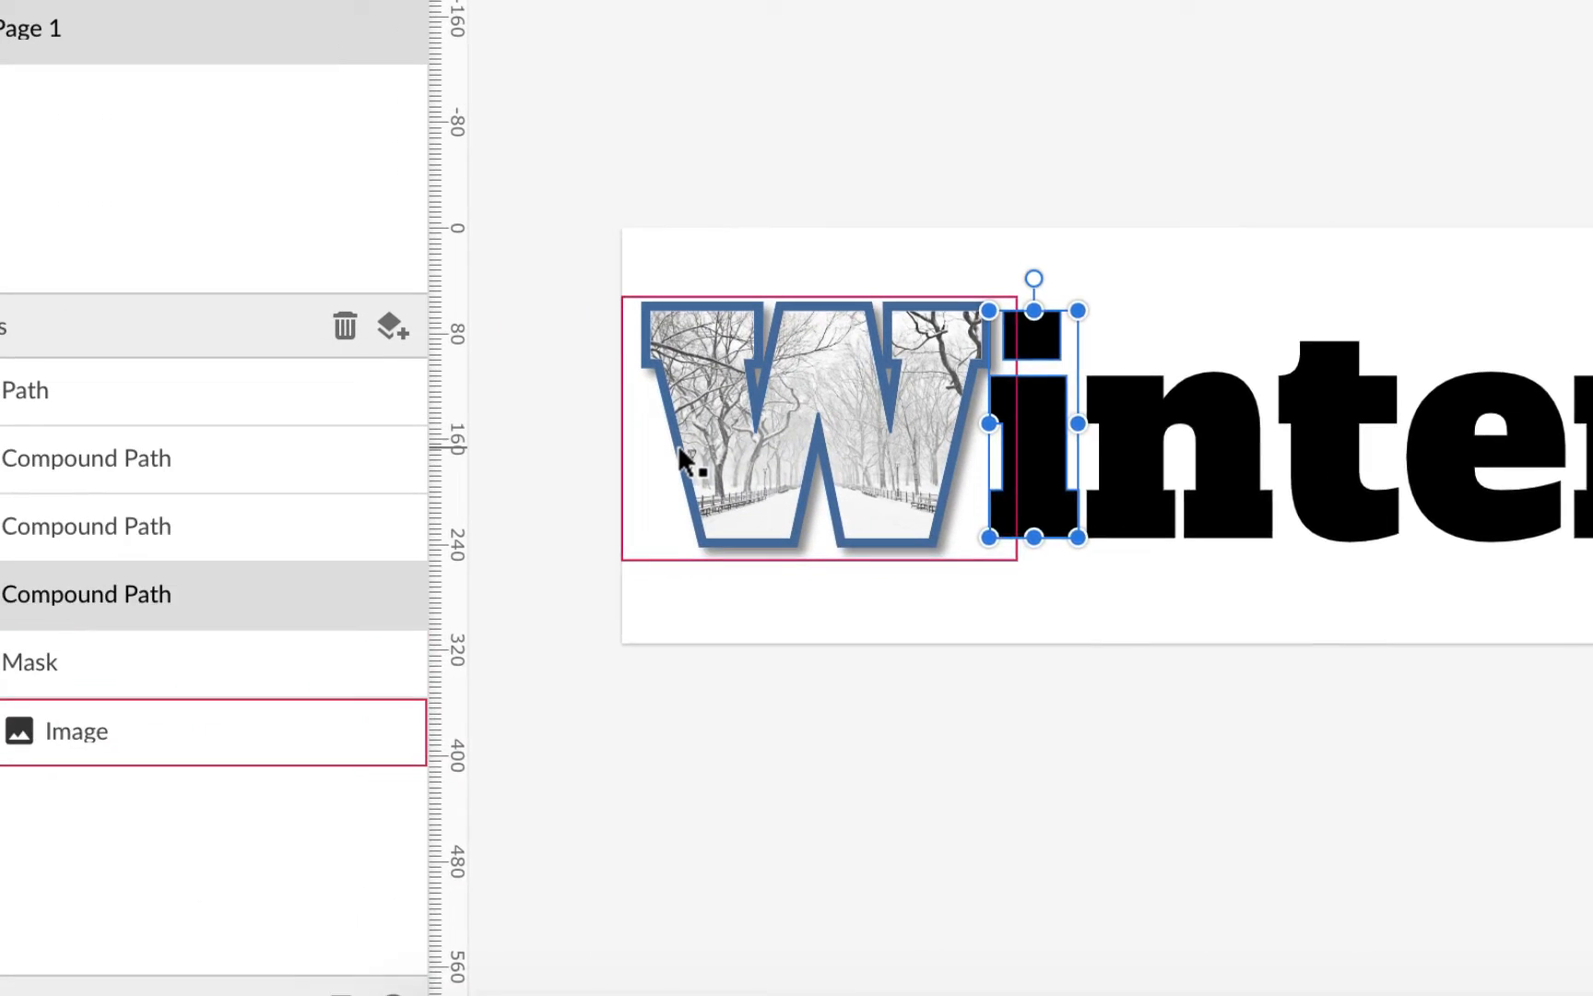
key(ctrl+v)
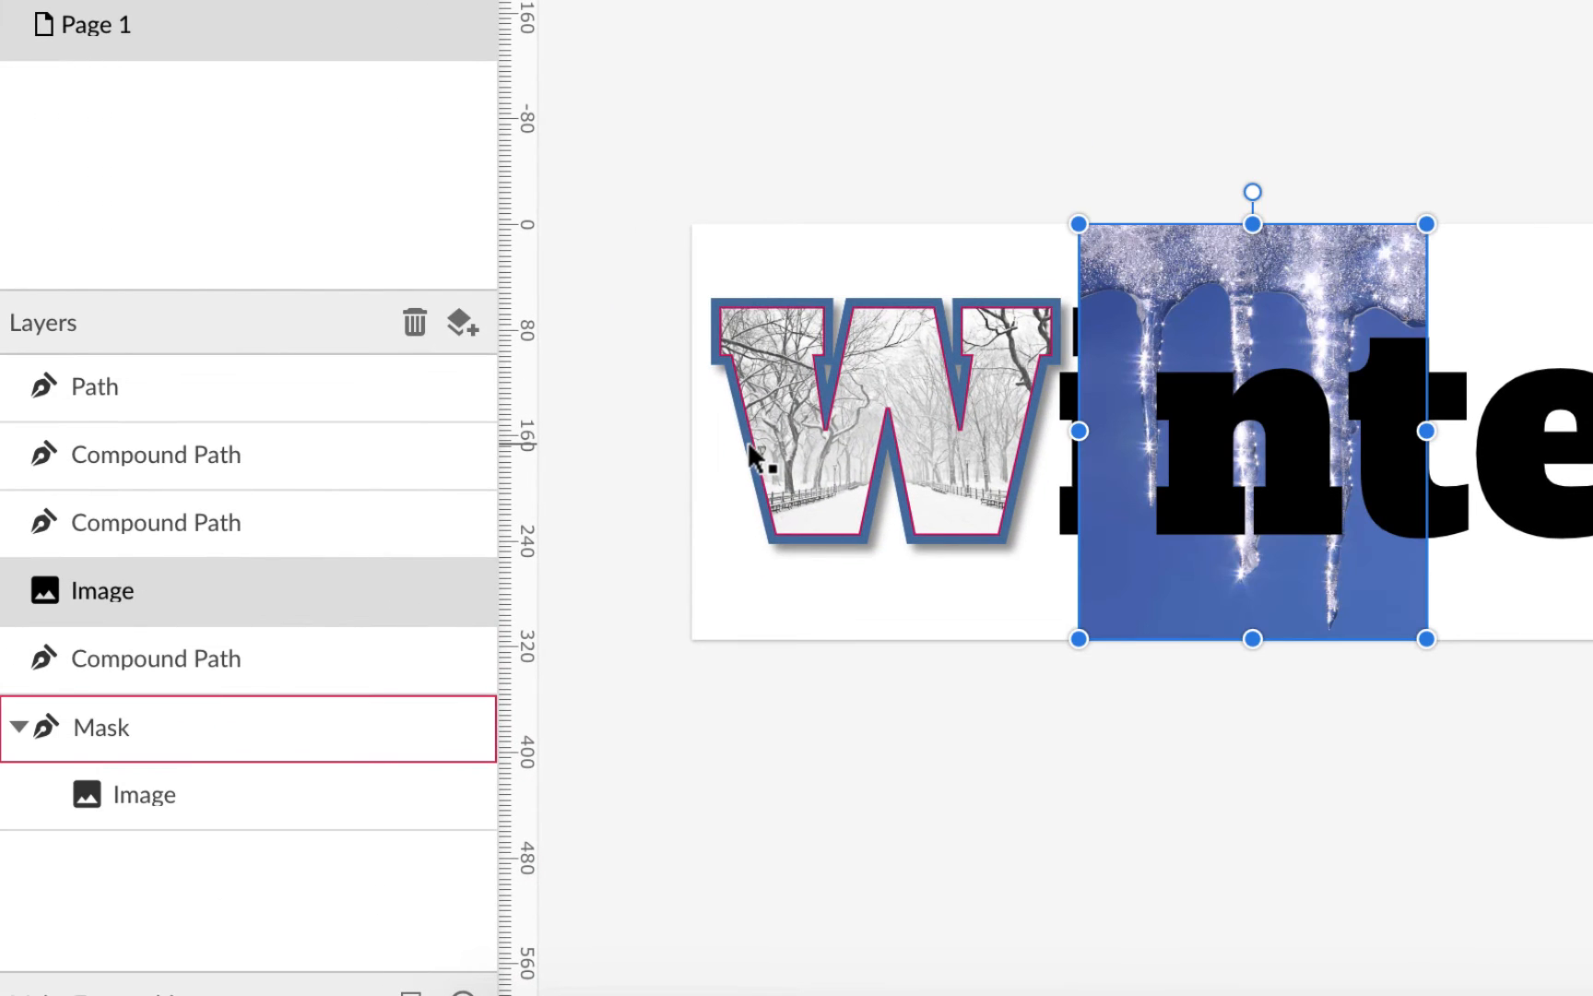
drag(1295, 274, 1180, 284)
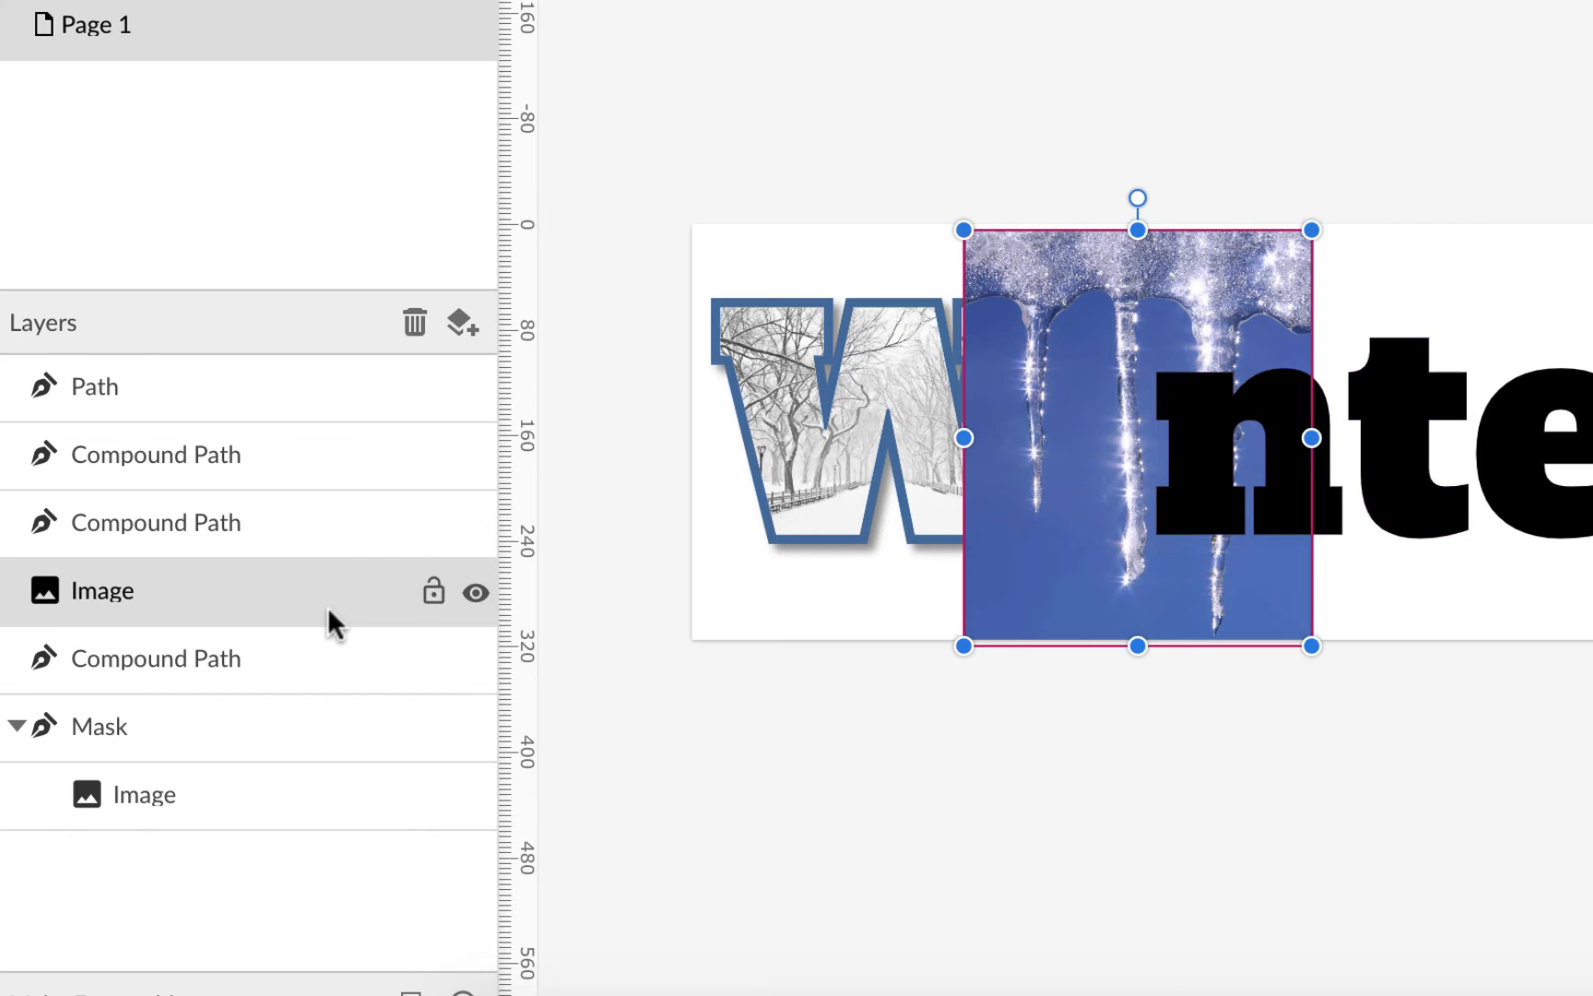
Step: Move the icicle image behind the "i" in the layer order, then shrink and position it so it covers the letter
drag(327, 606, 328, 721)
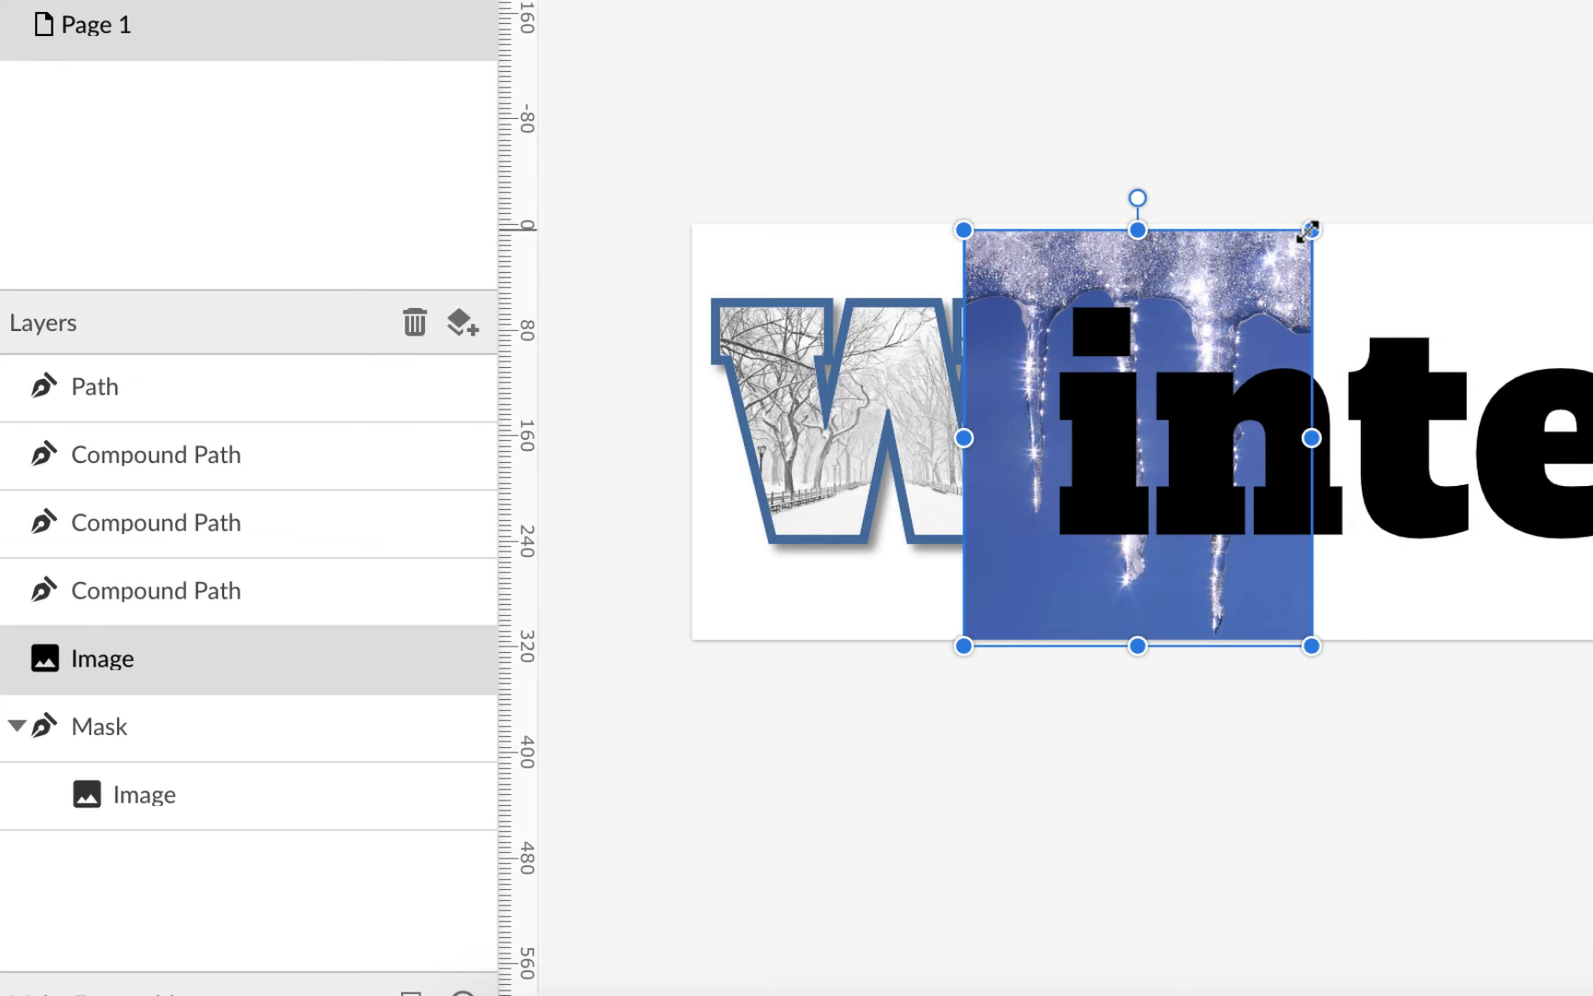
drag(1311, 231, 1242, 306)
drag(965, 650, 1059, 564)
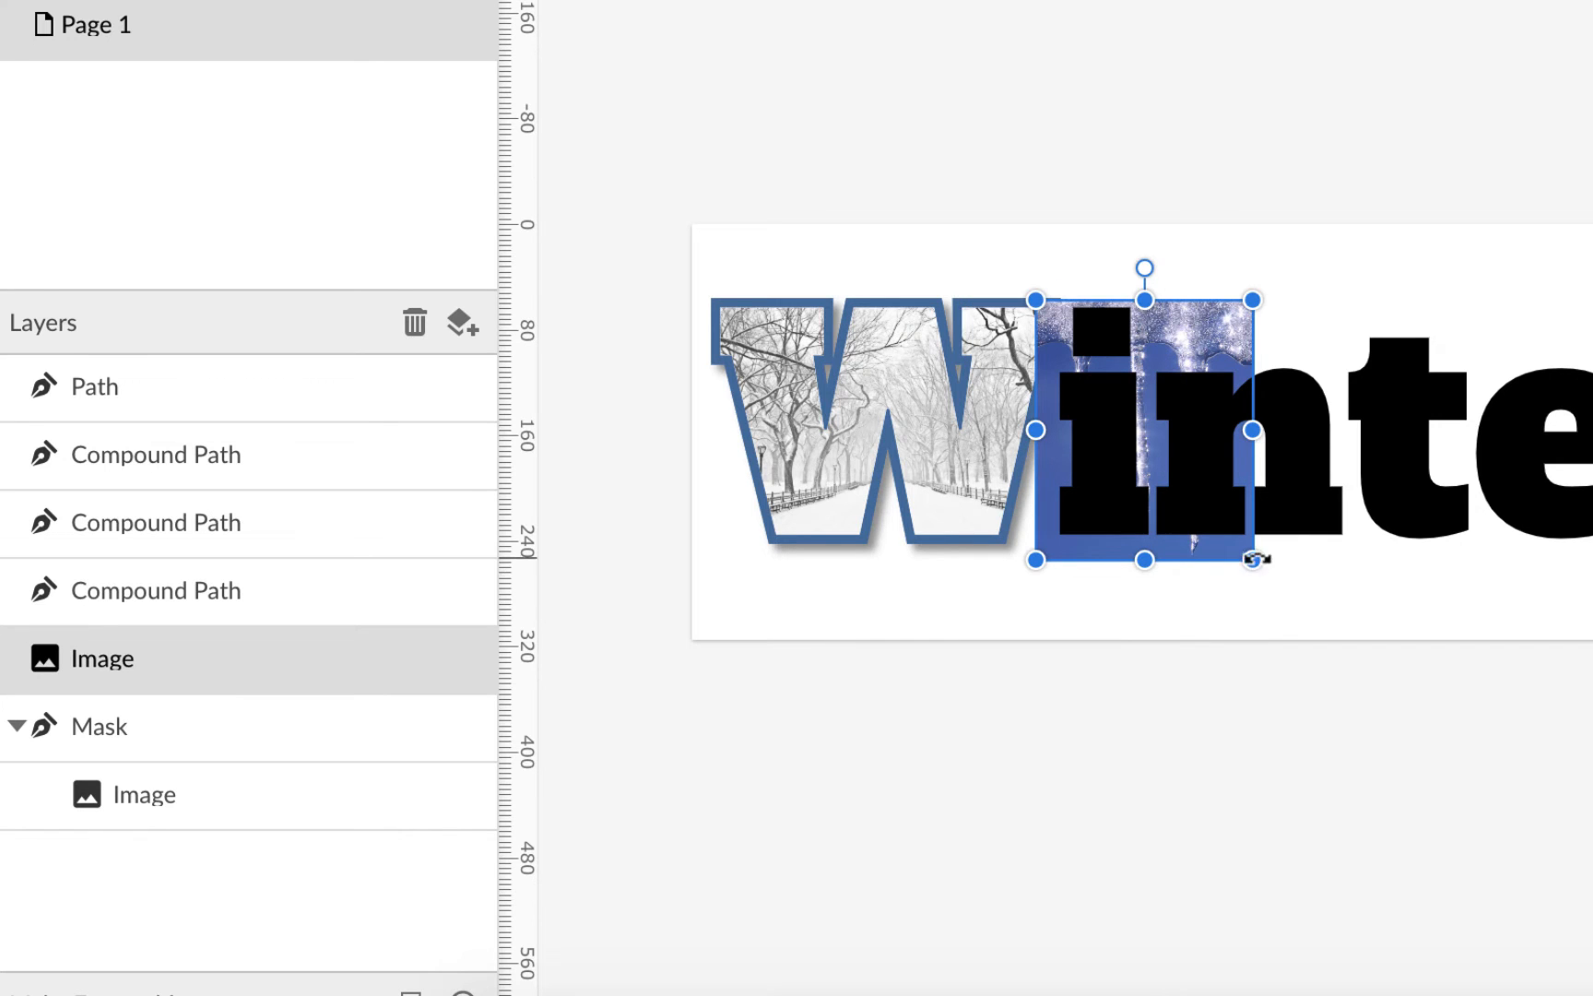
drag(1252, 557, 1197, 548)
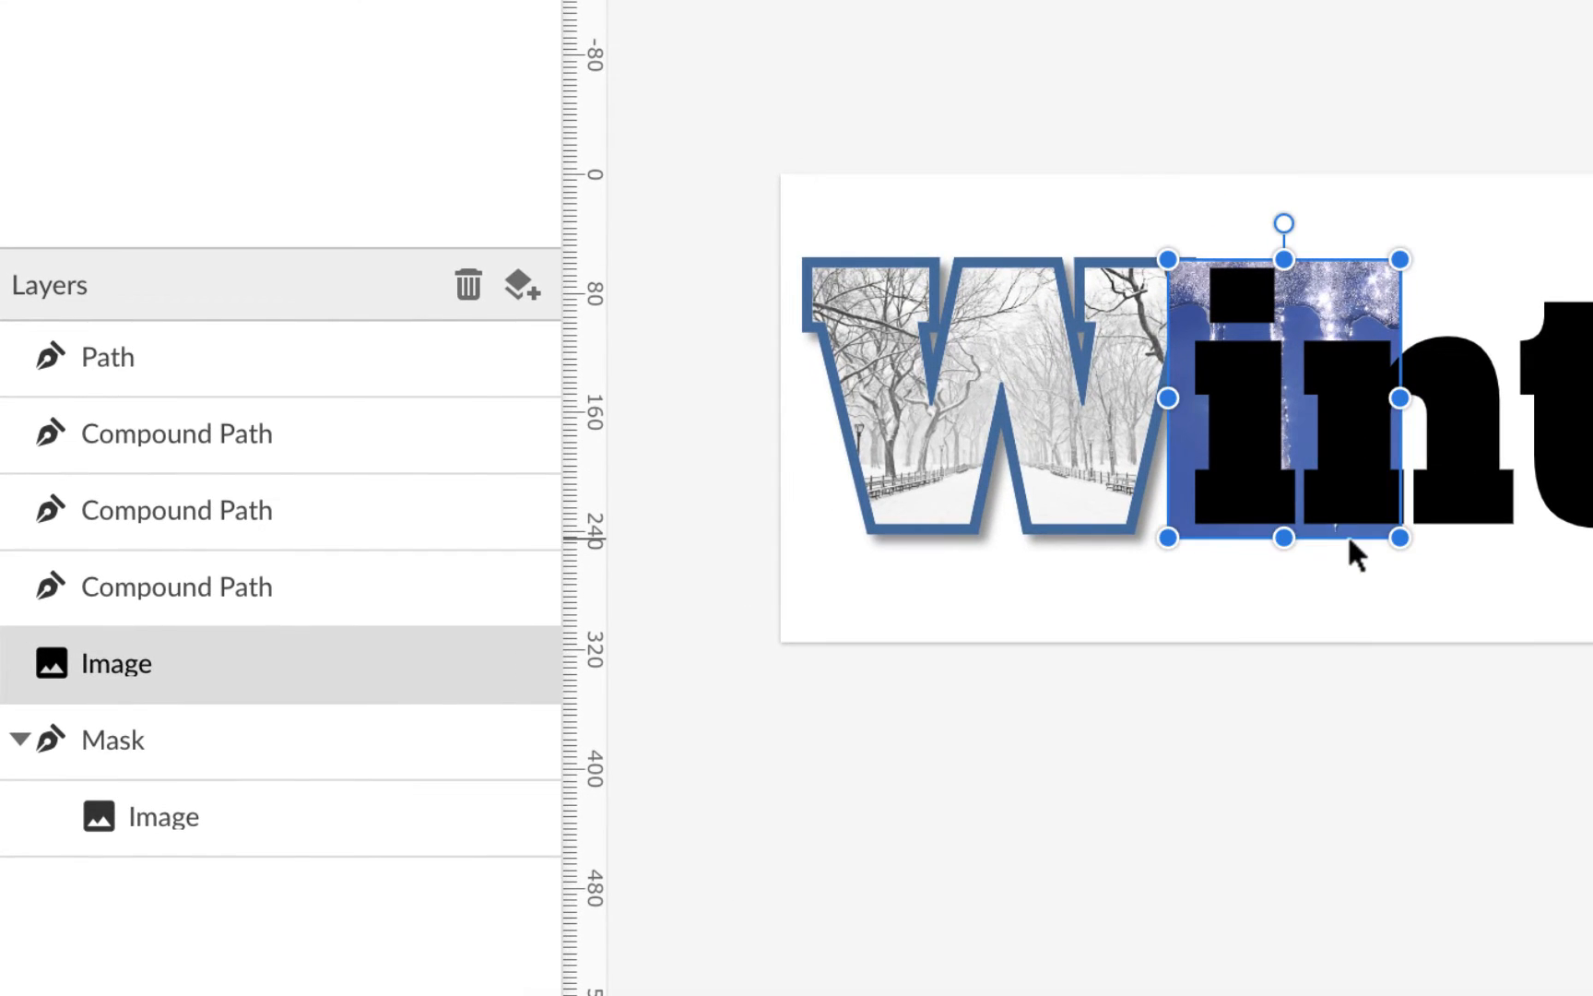
drag(1328, 297, 1311, 286)
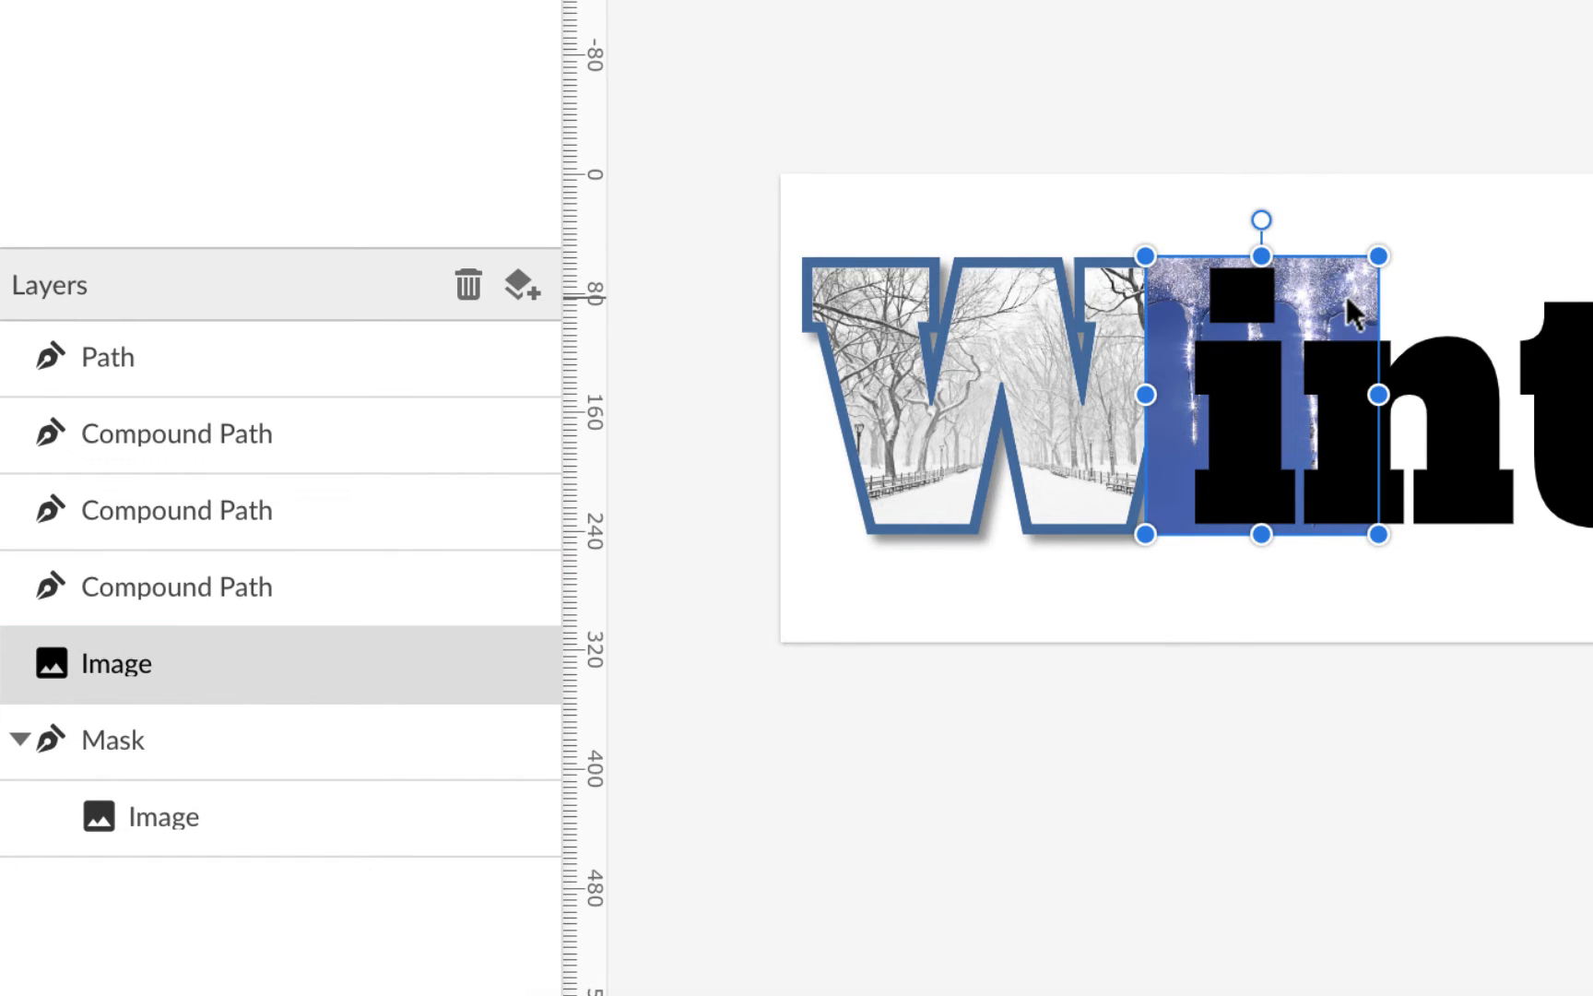
Step: Select the "i" together with the icicle image and apply Mask with Shape
shift+click(1256, 418)
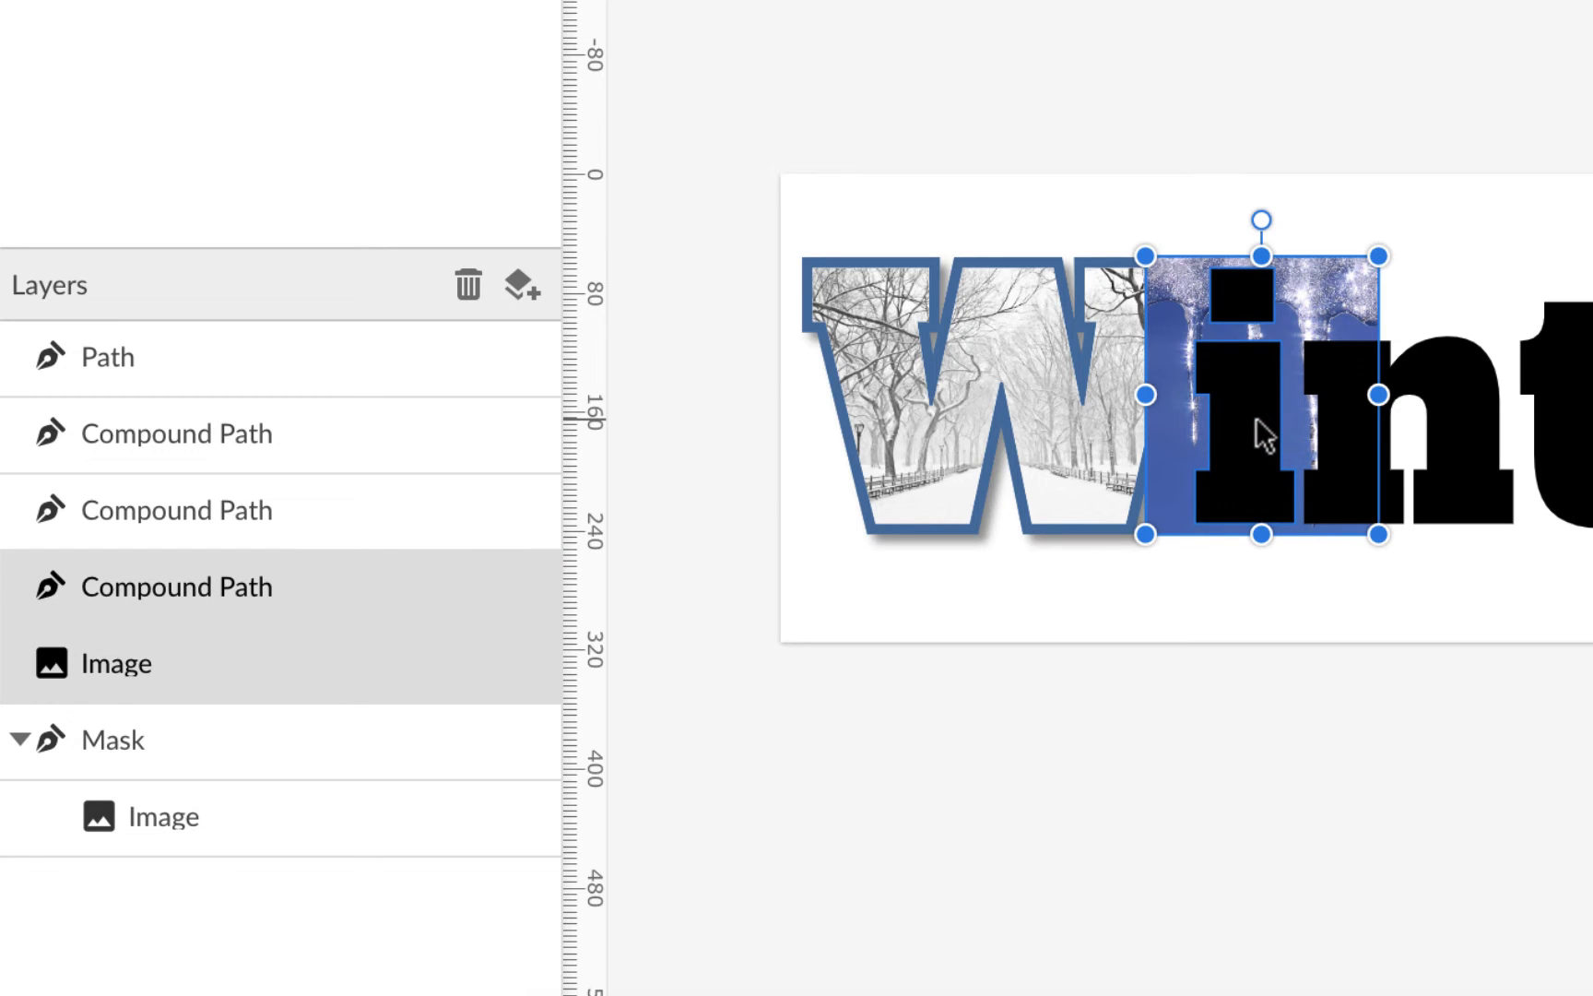
click(243, 70)
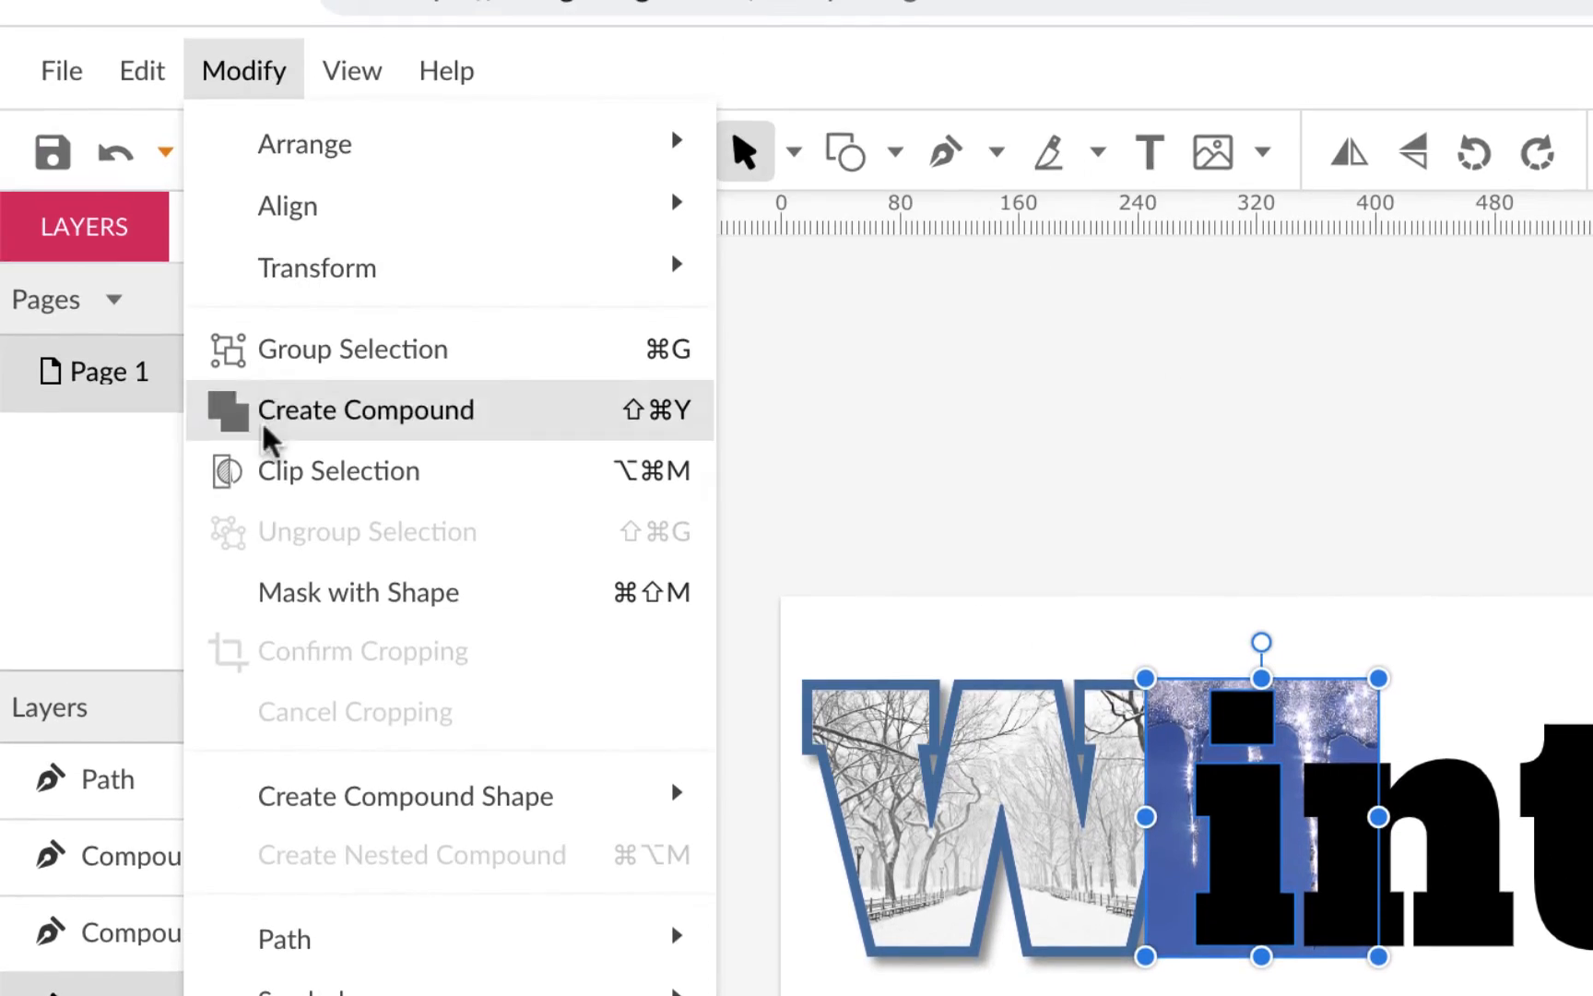
click(307, 600)
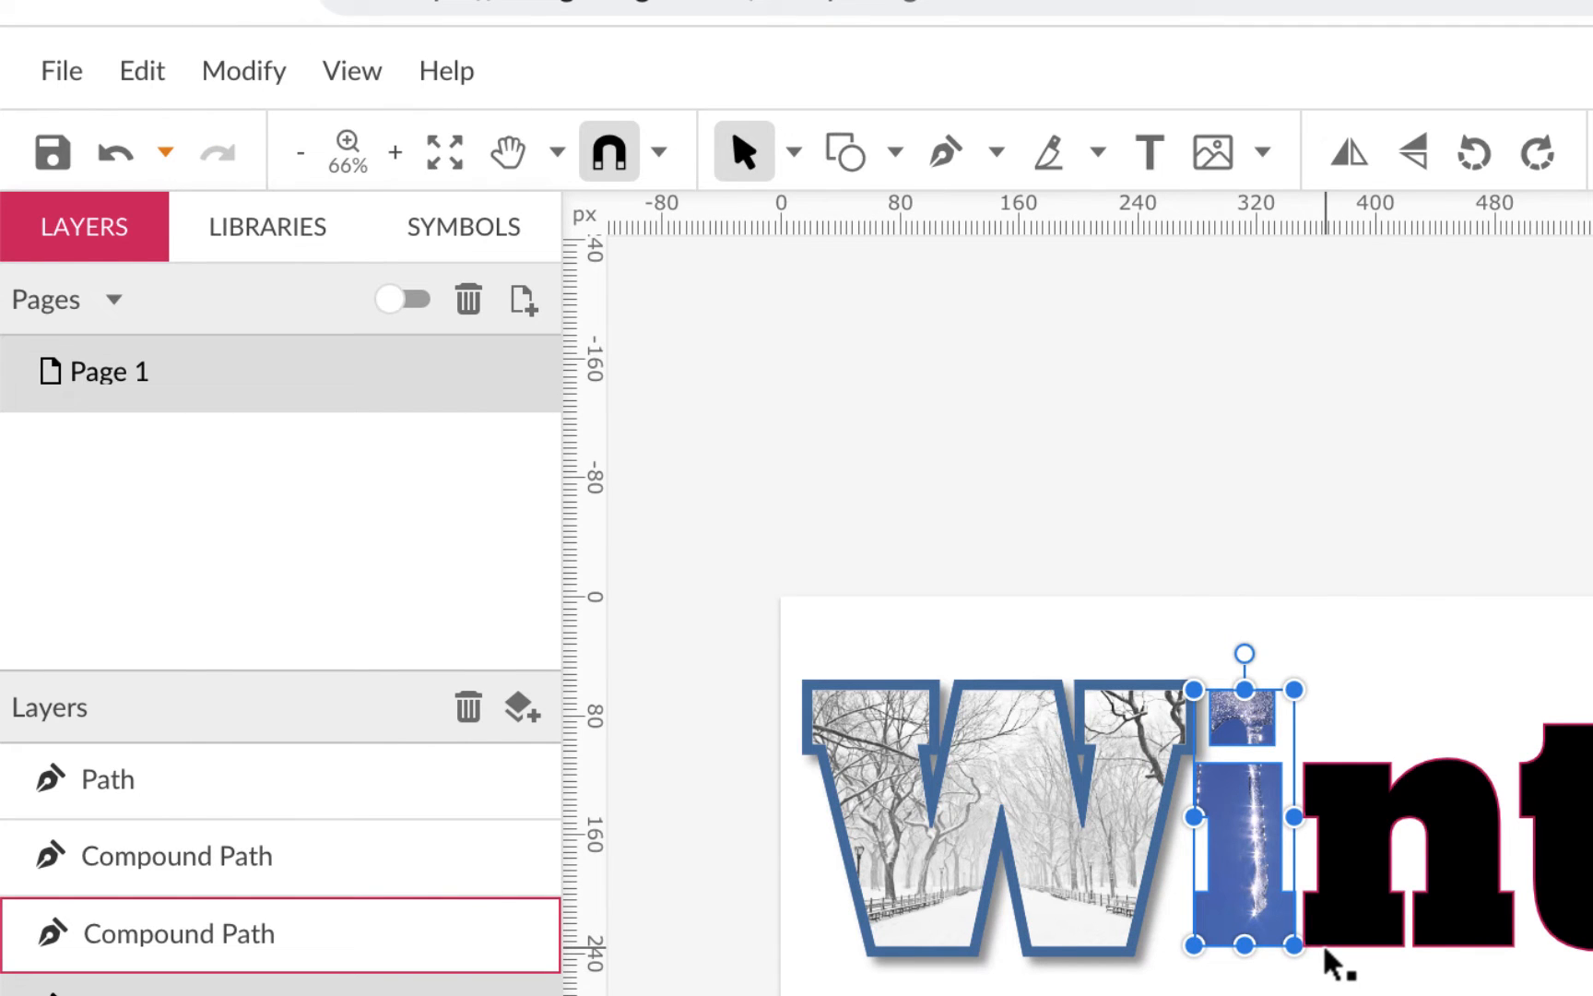
key(ctrl+plus)
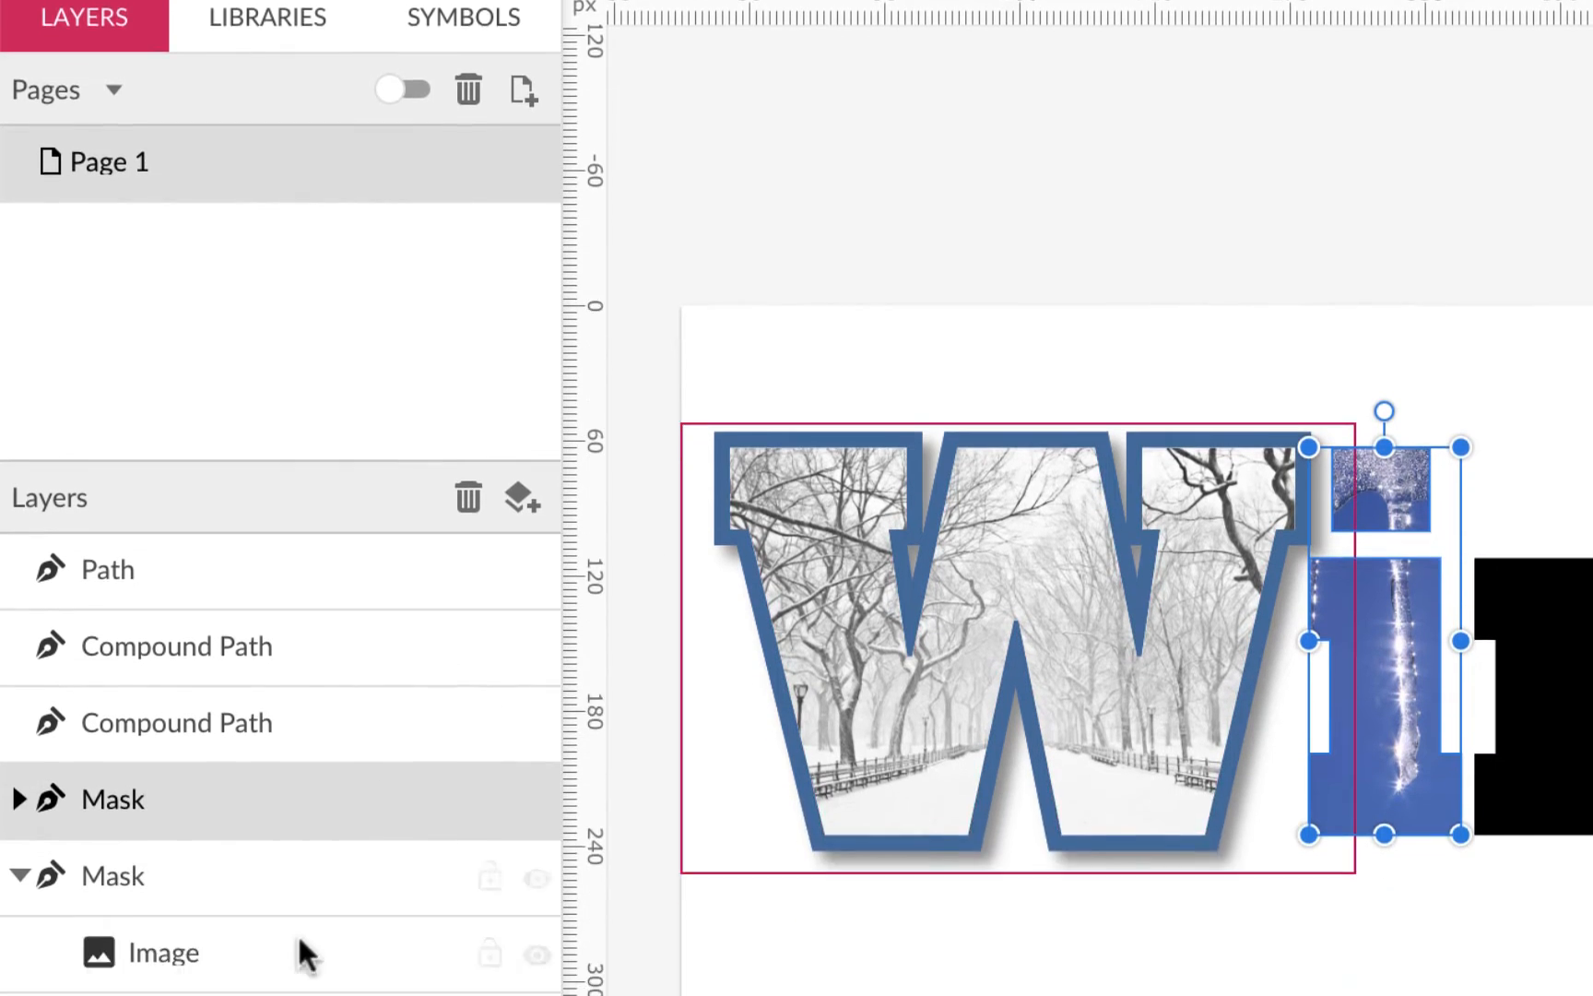
Step: Expand the "i" mask in the layer list and collapse the "W" mask
click(303, 949)
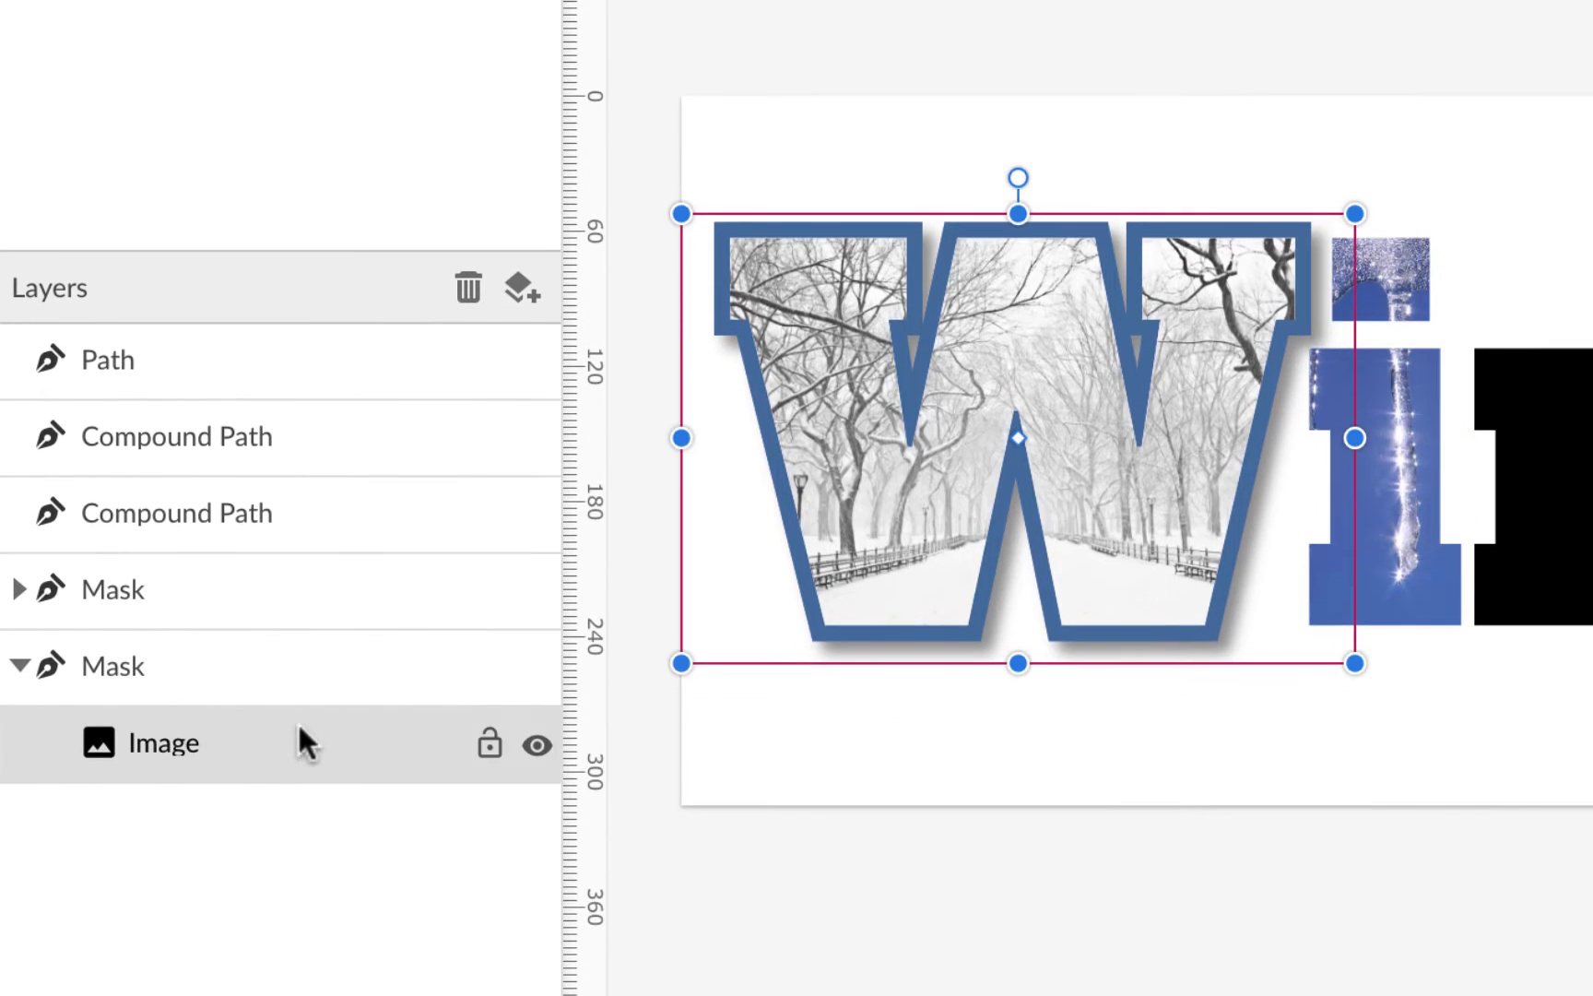
click(1436, 564)
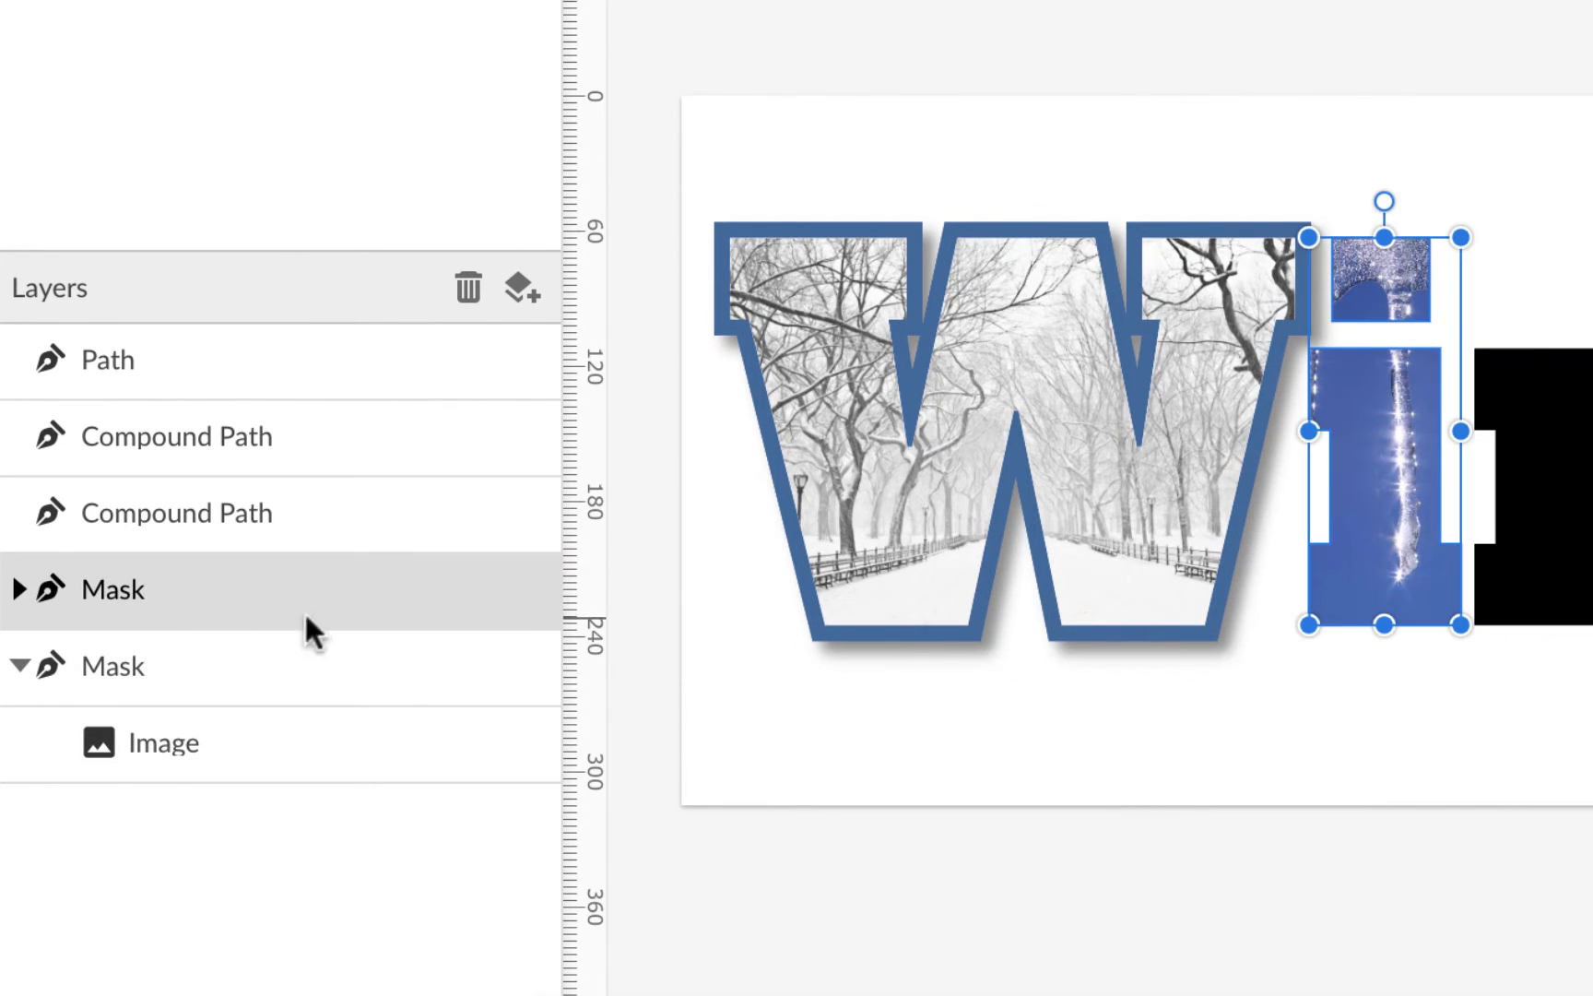
click(18, 589)
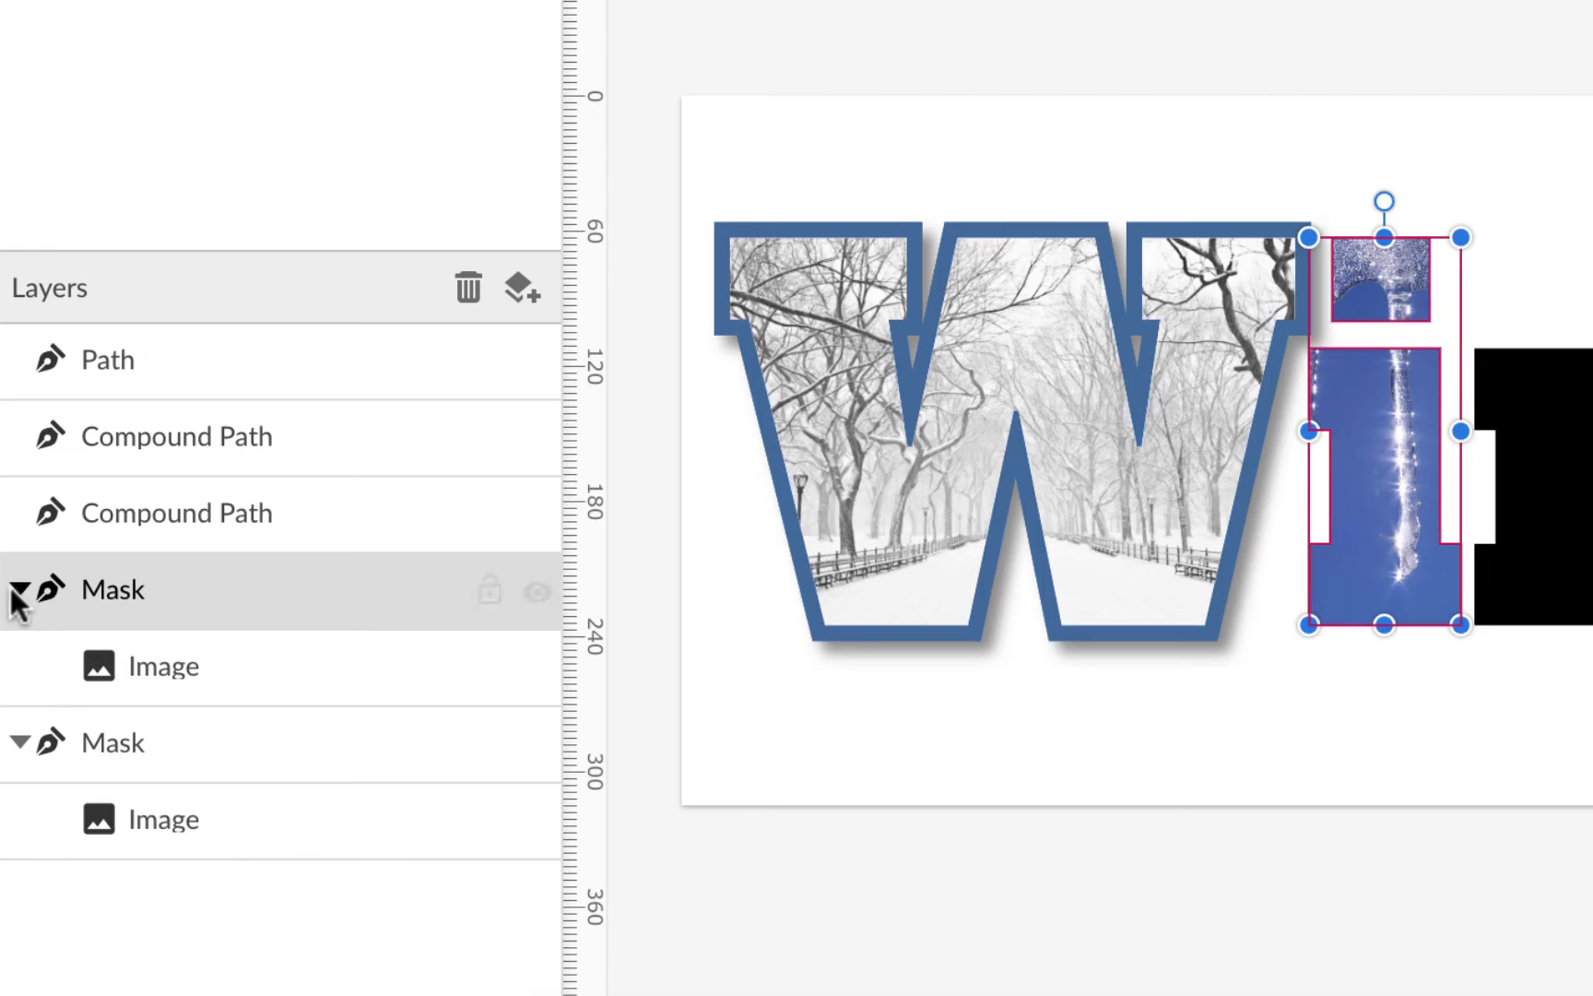
click(18, 742)
click(99, 746)
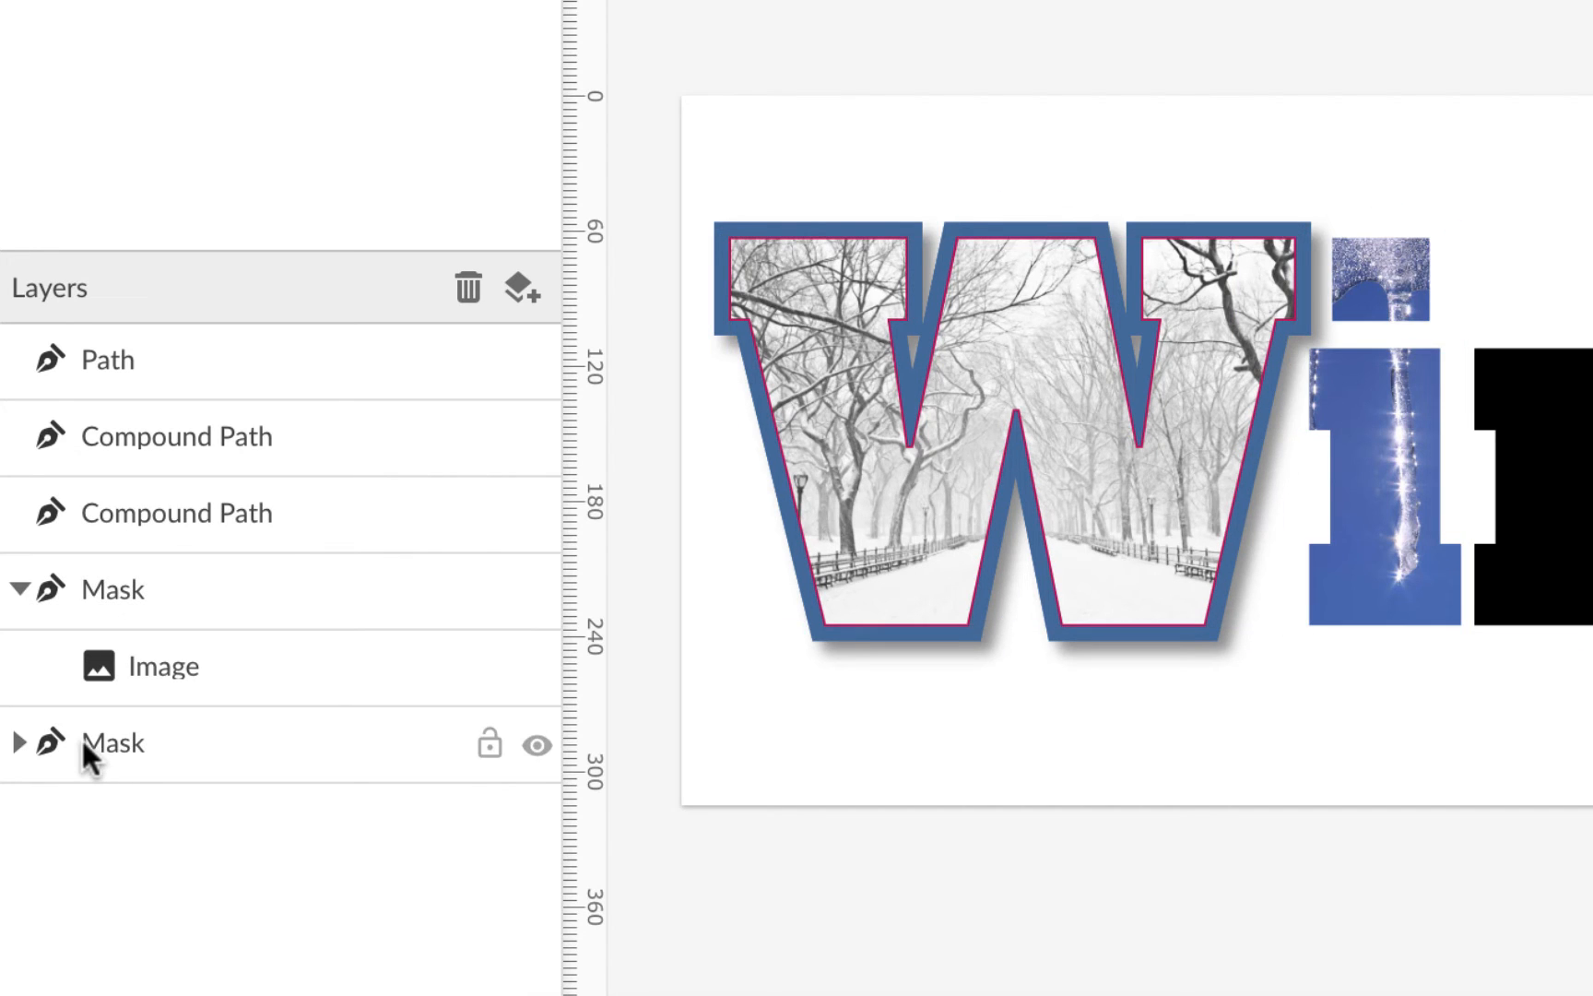
Step: Rename the "W" mask layer W-Mask and the "i" mask layer i-Mask
click(81, 740)
double_click(82, 741)
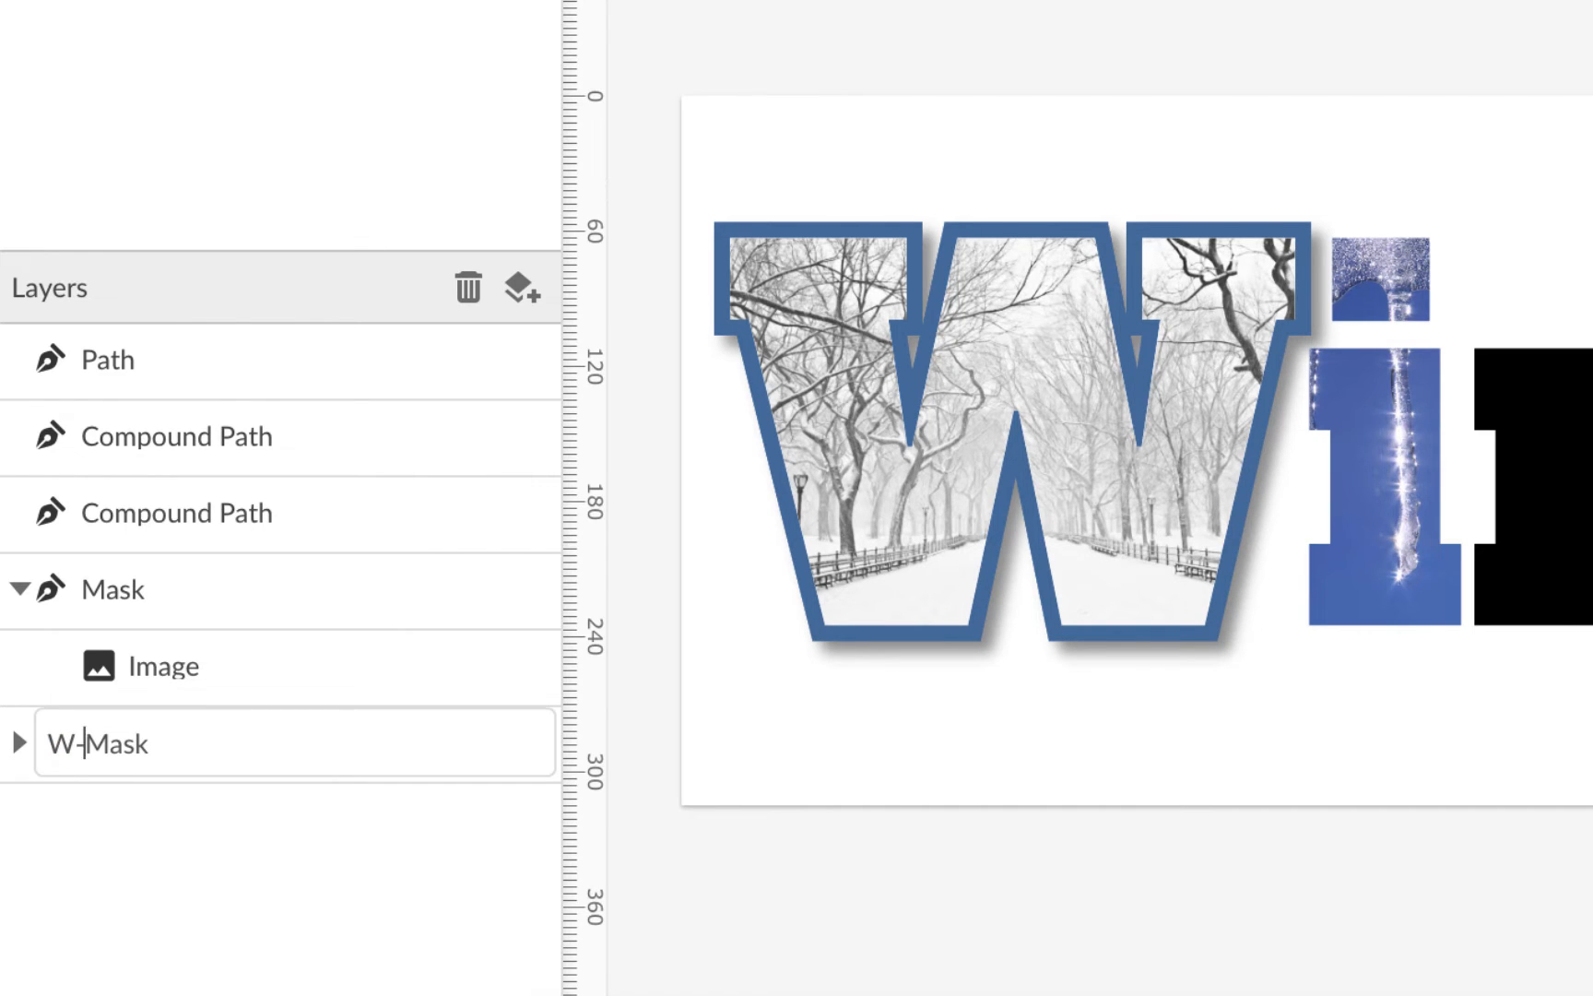
text(W-)
key(Return)
double_click(121, 583)
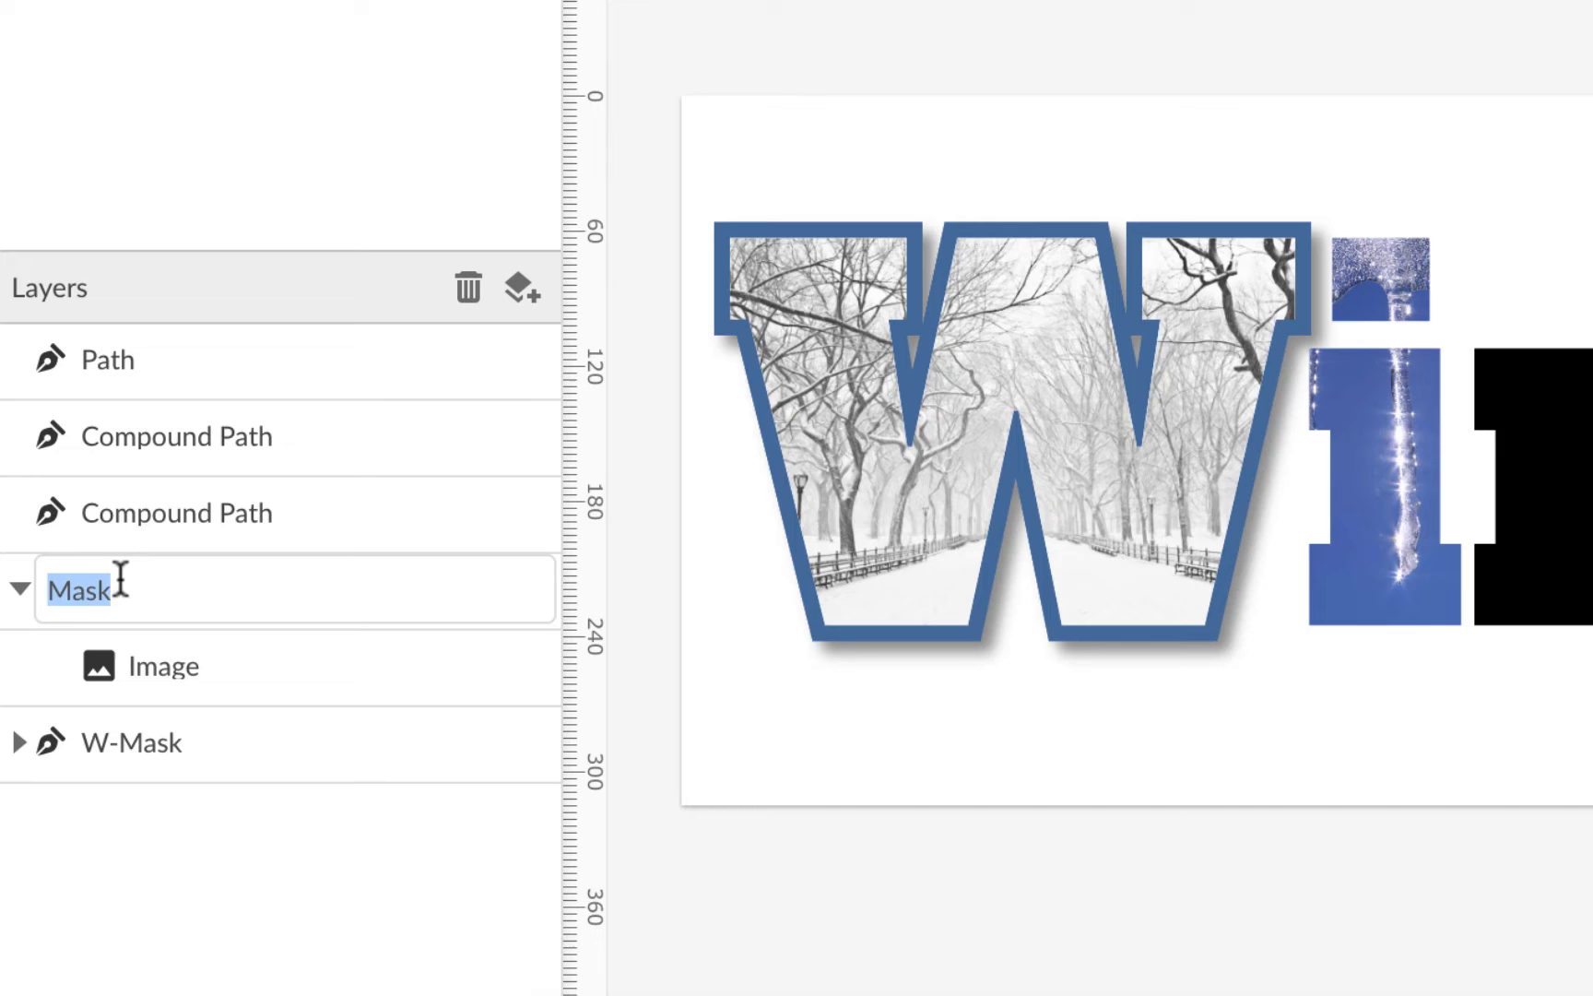
click(49, 591)
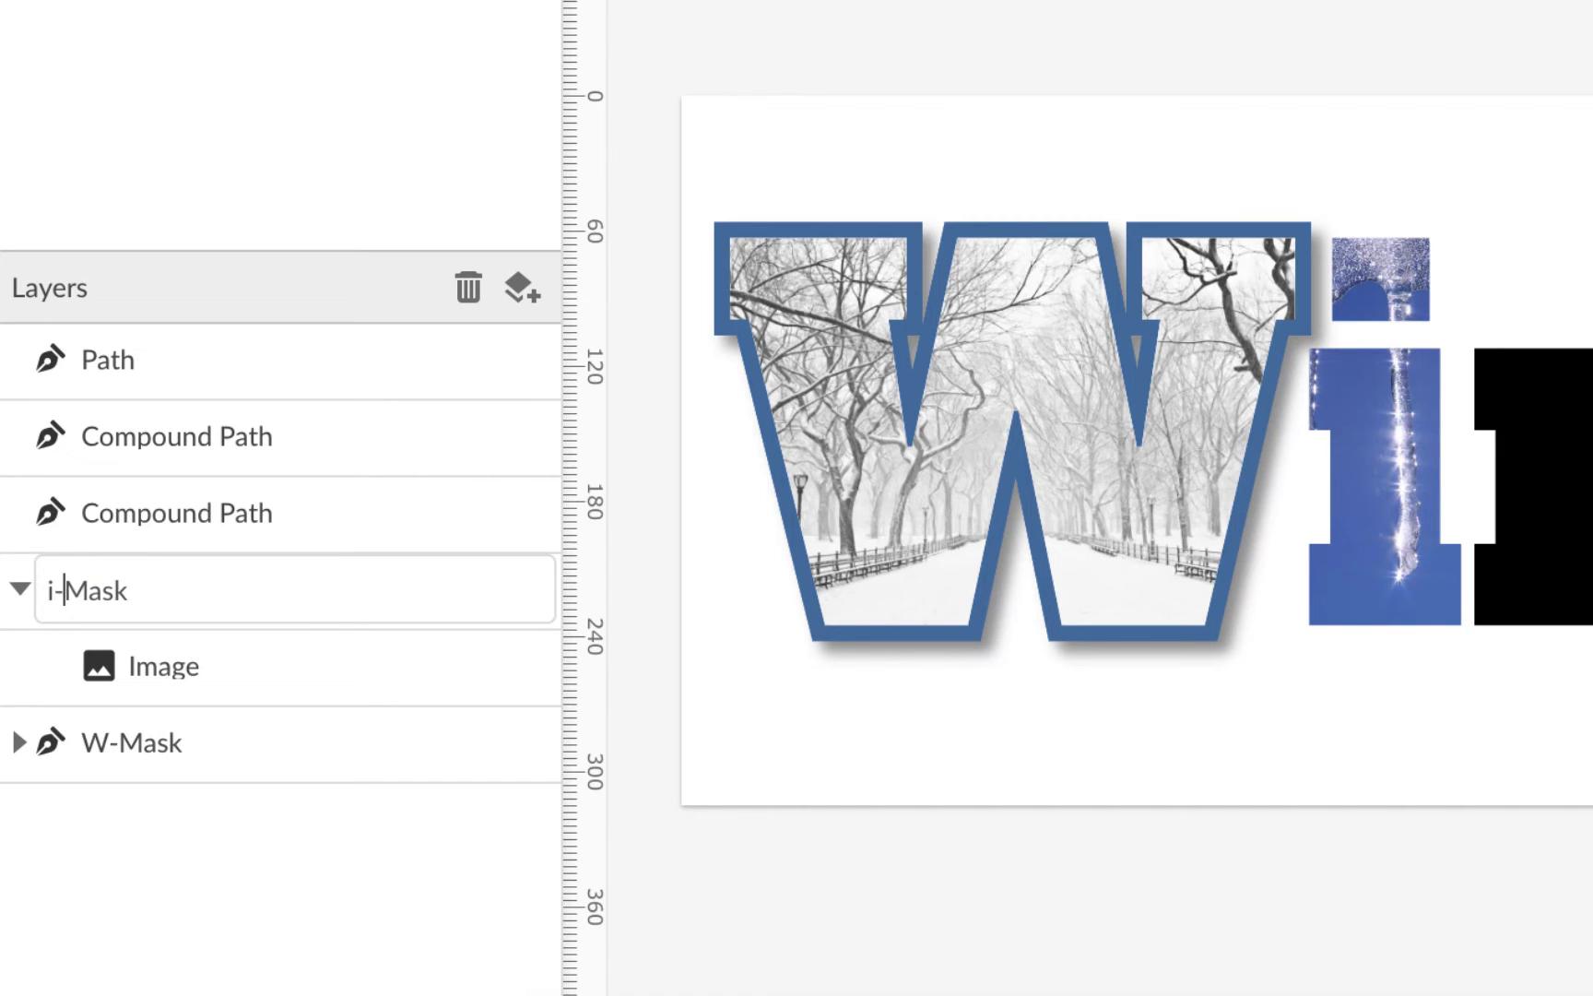
text(i-)
key(Return)
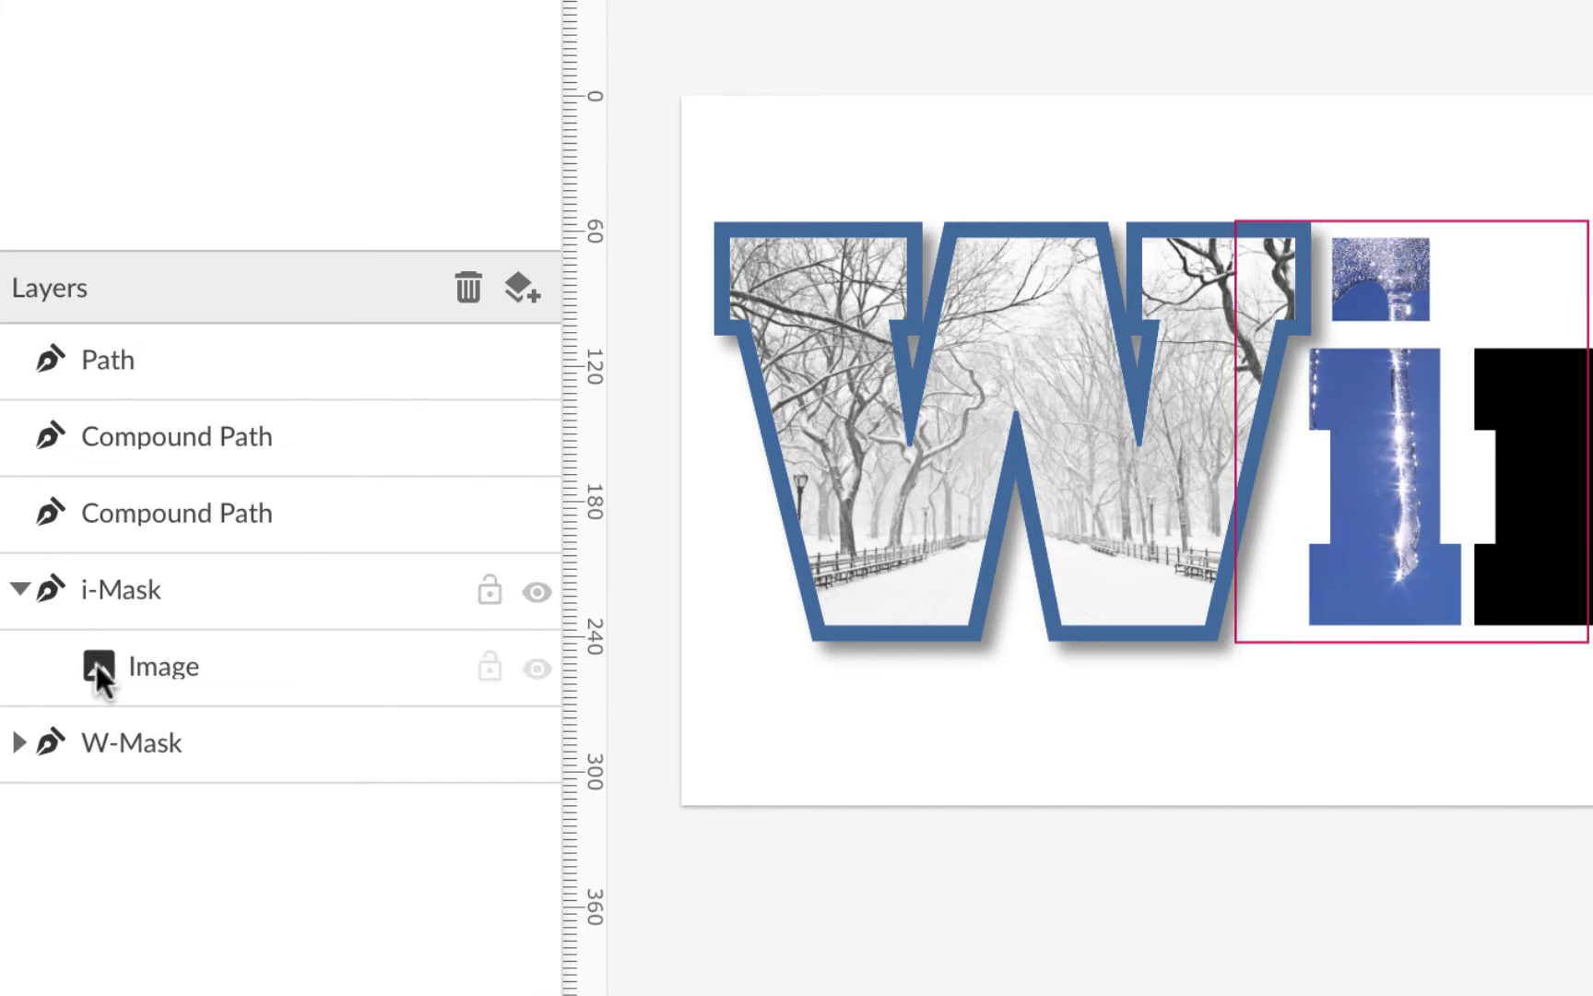
Step: Try to move the icicle image downward inside the i-Mask on the canvas, and reverse the moves
click(156, 659)
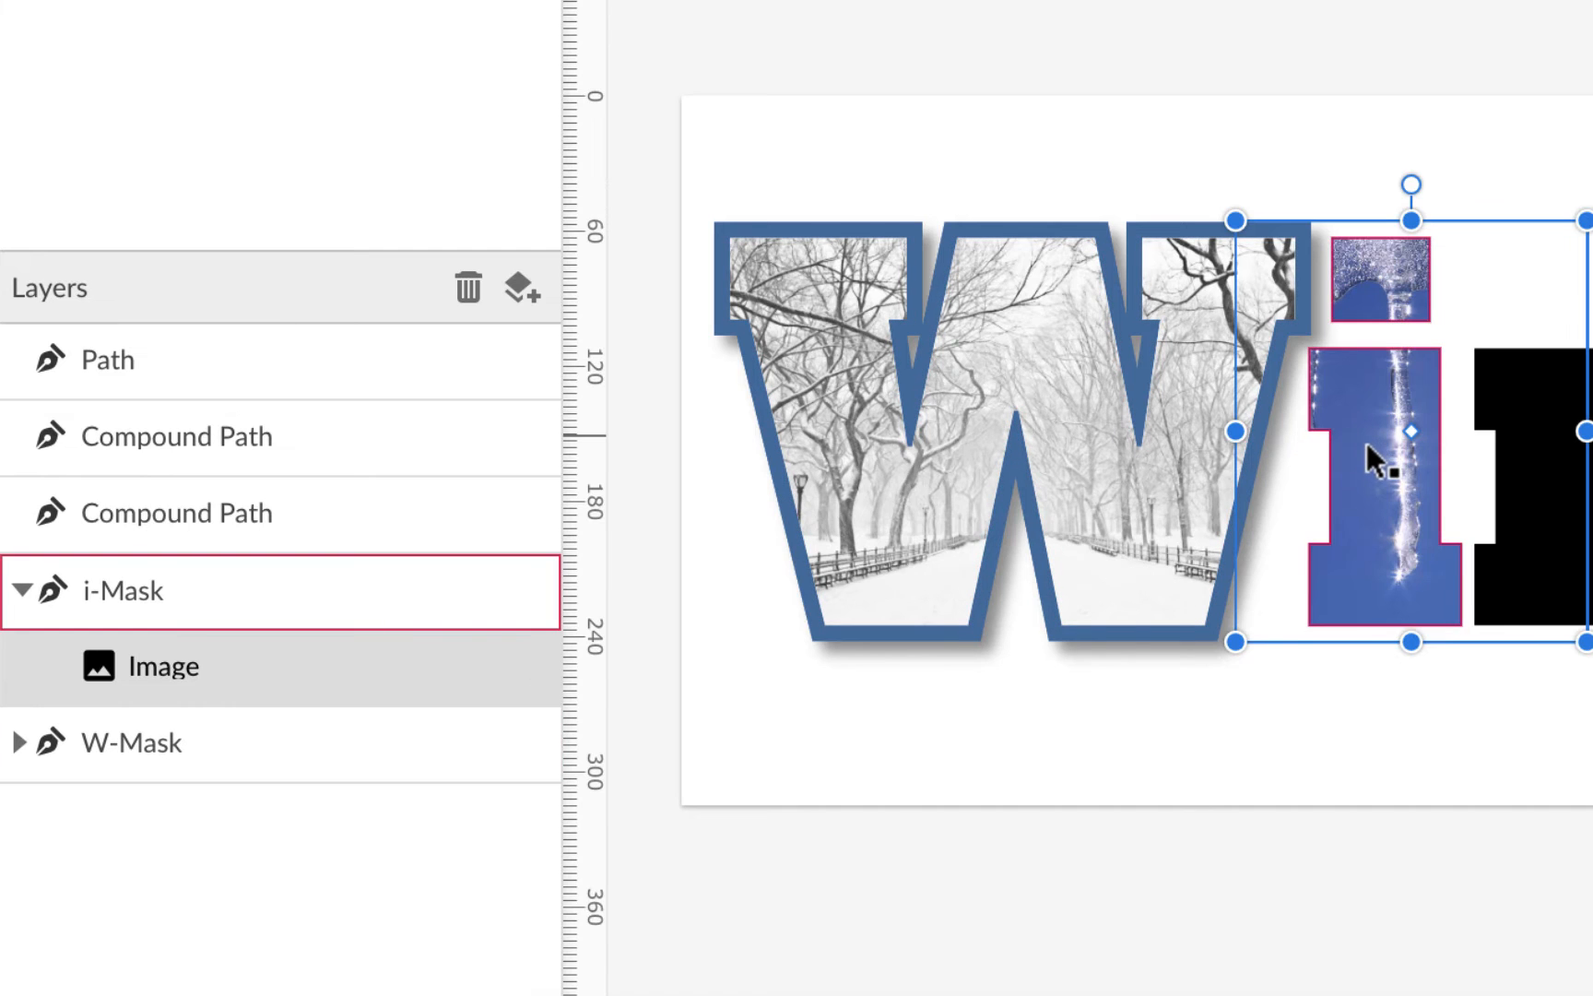
drag(1367, 446, 1363, 466)
key(ctrl+z)
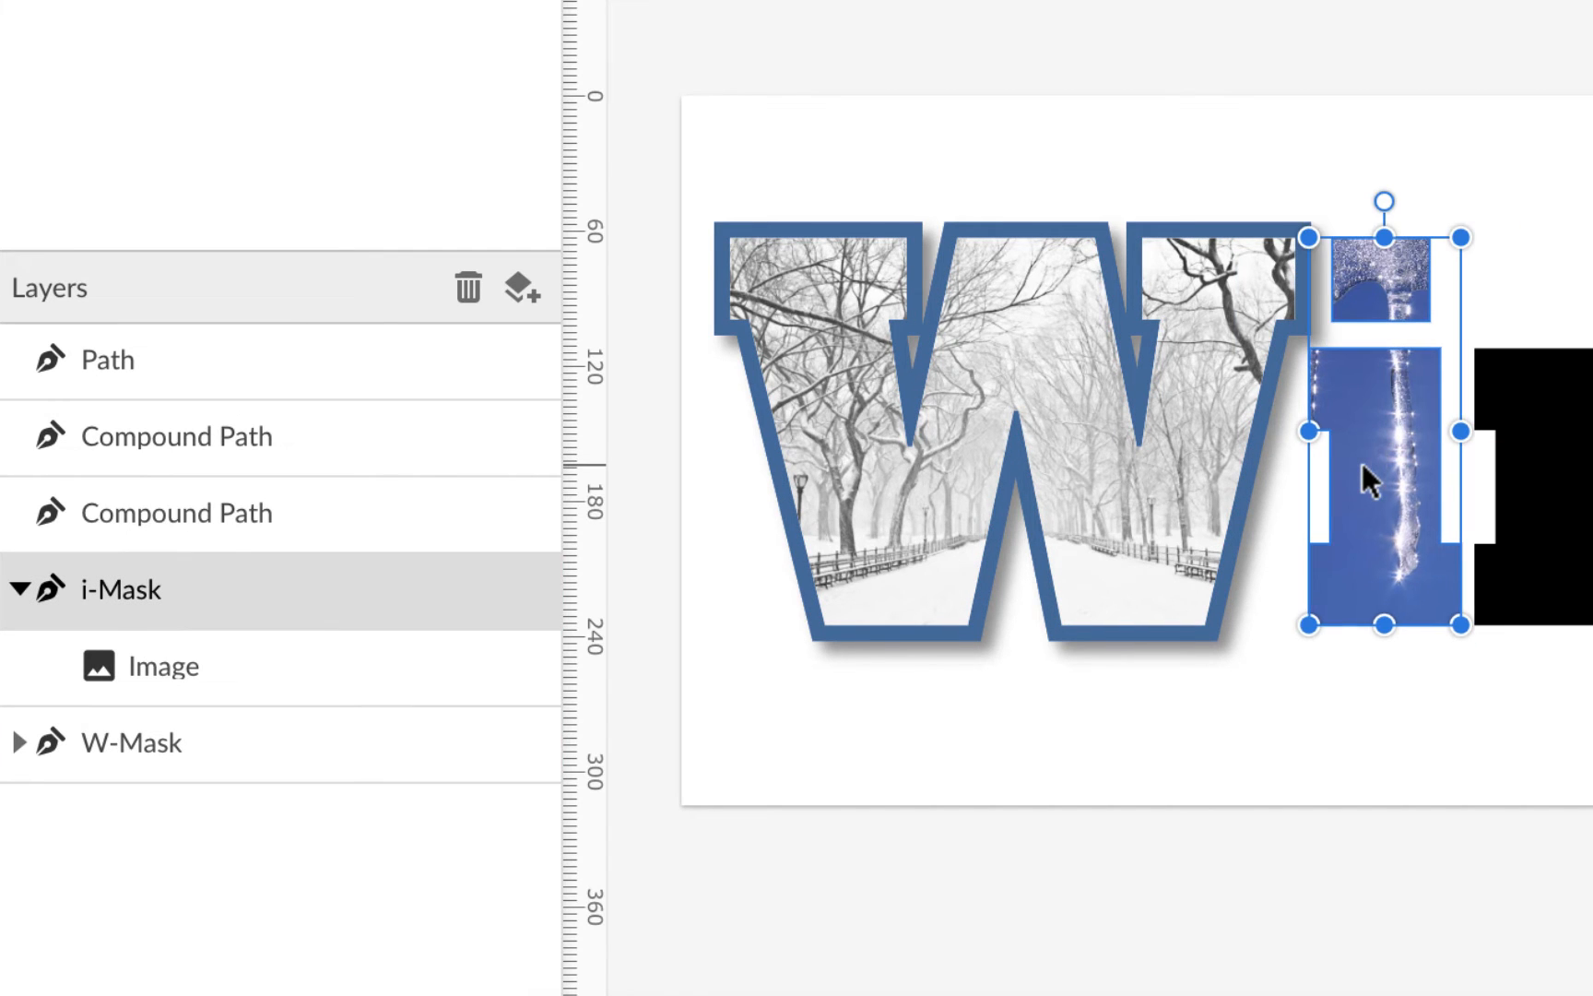
click(334, 657)
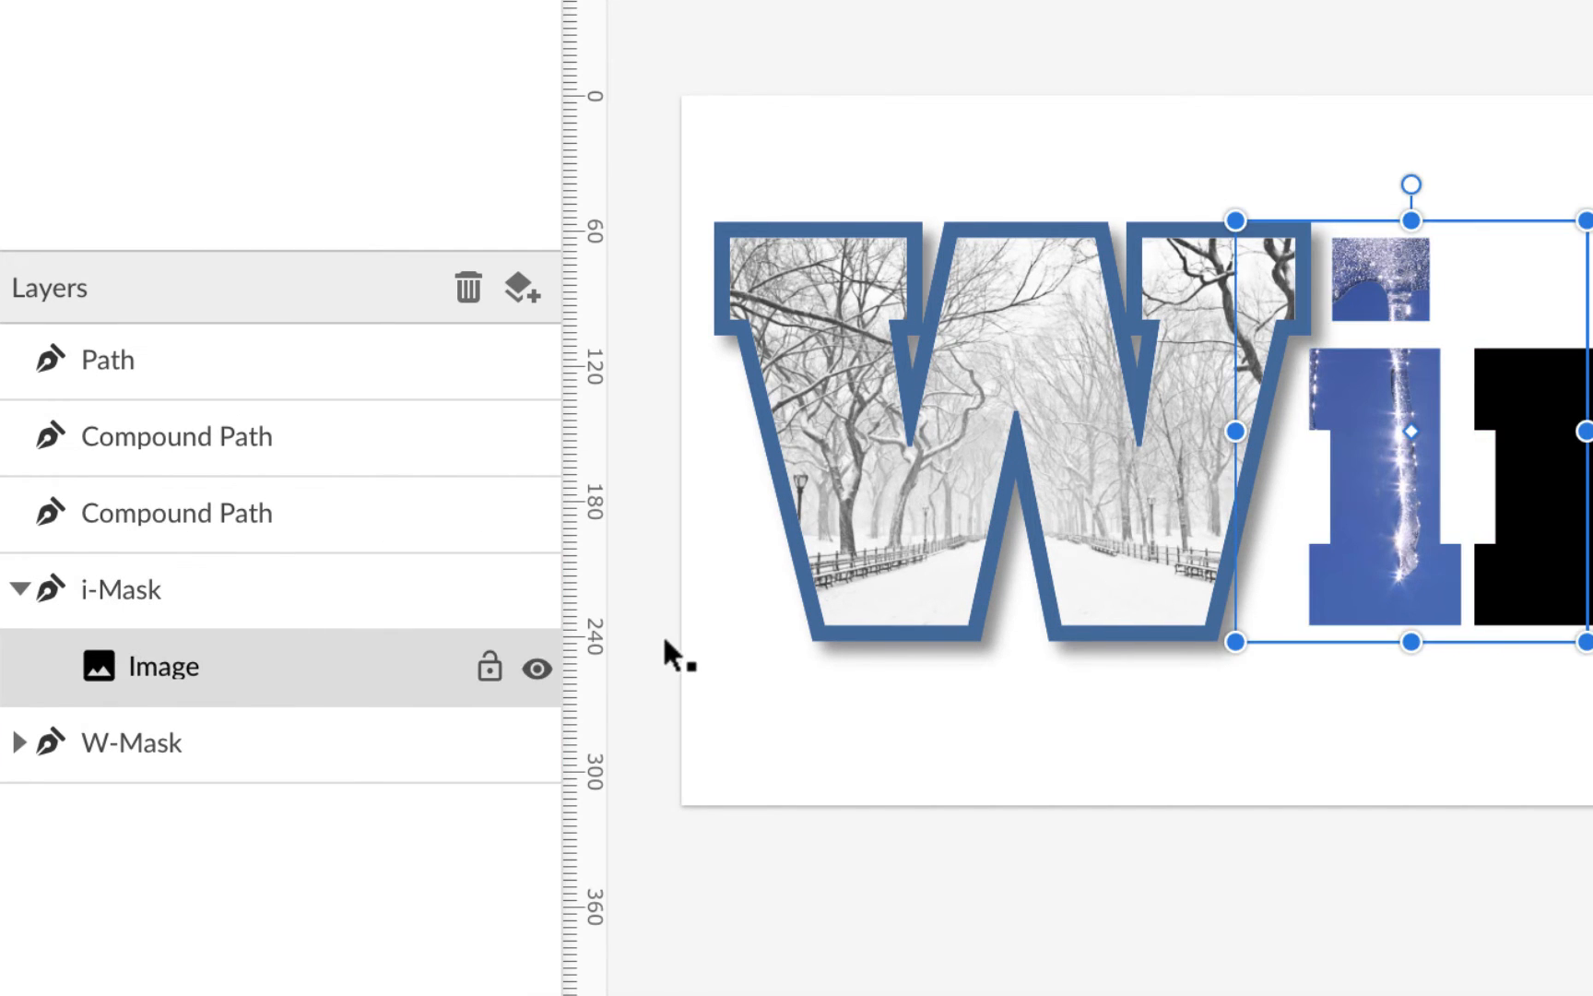
drag(1373, 484, 1376, 521)
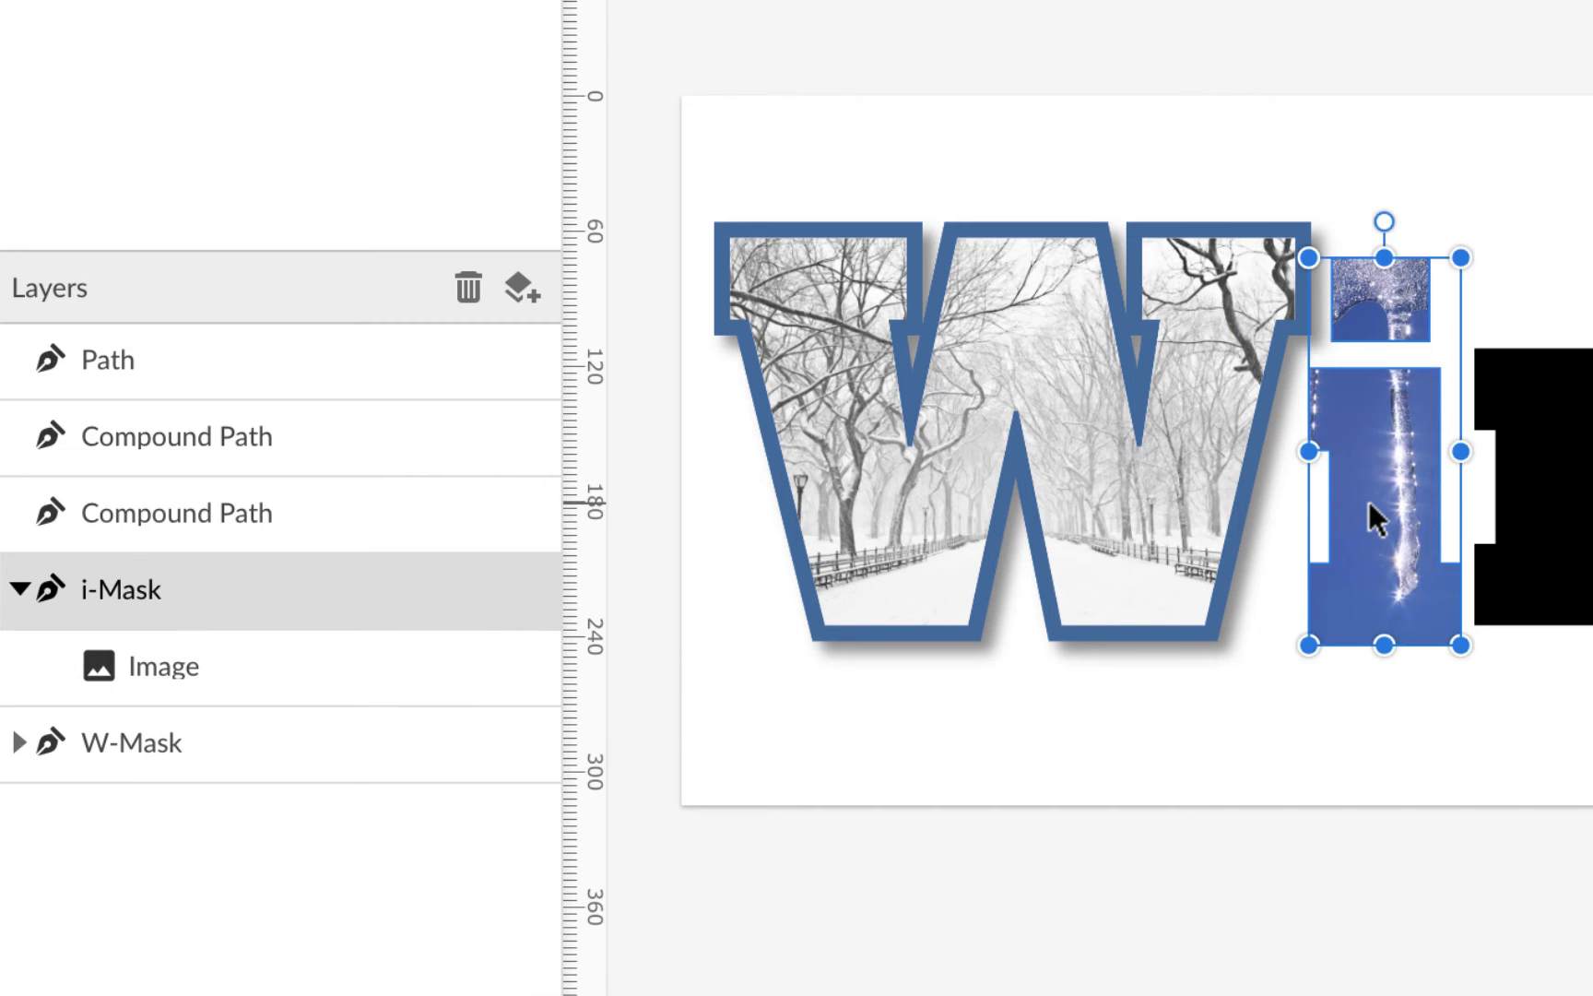
key(shift+Up)
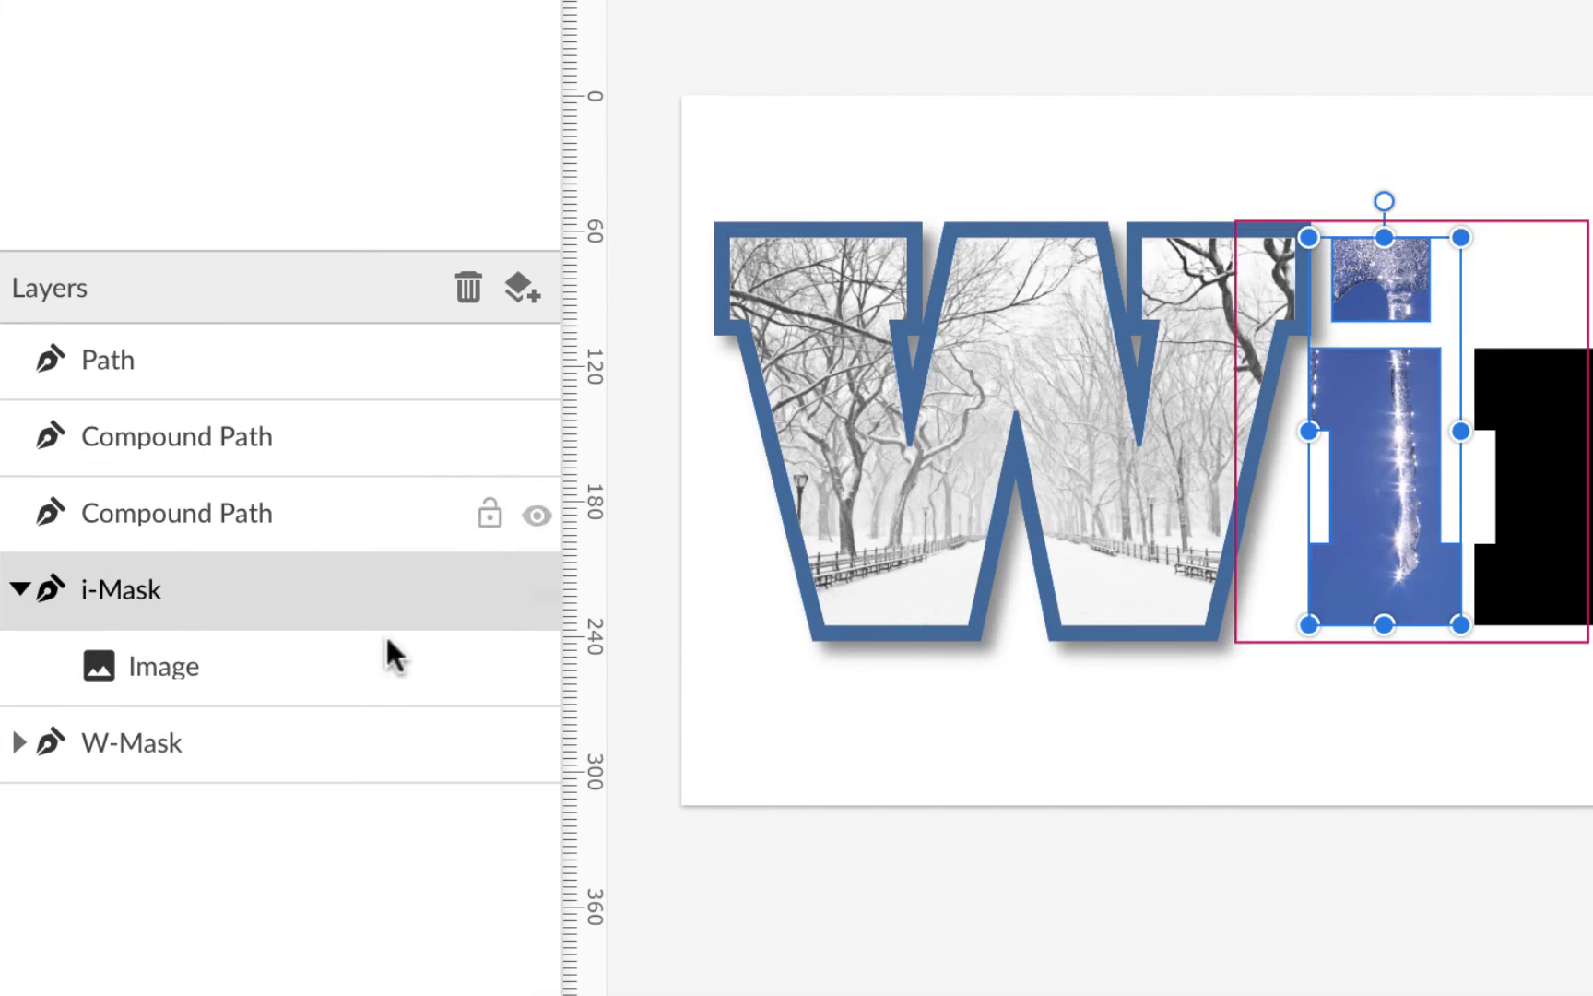
click(364, 660)
key(Escape)
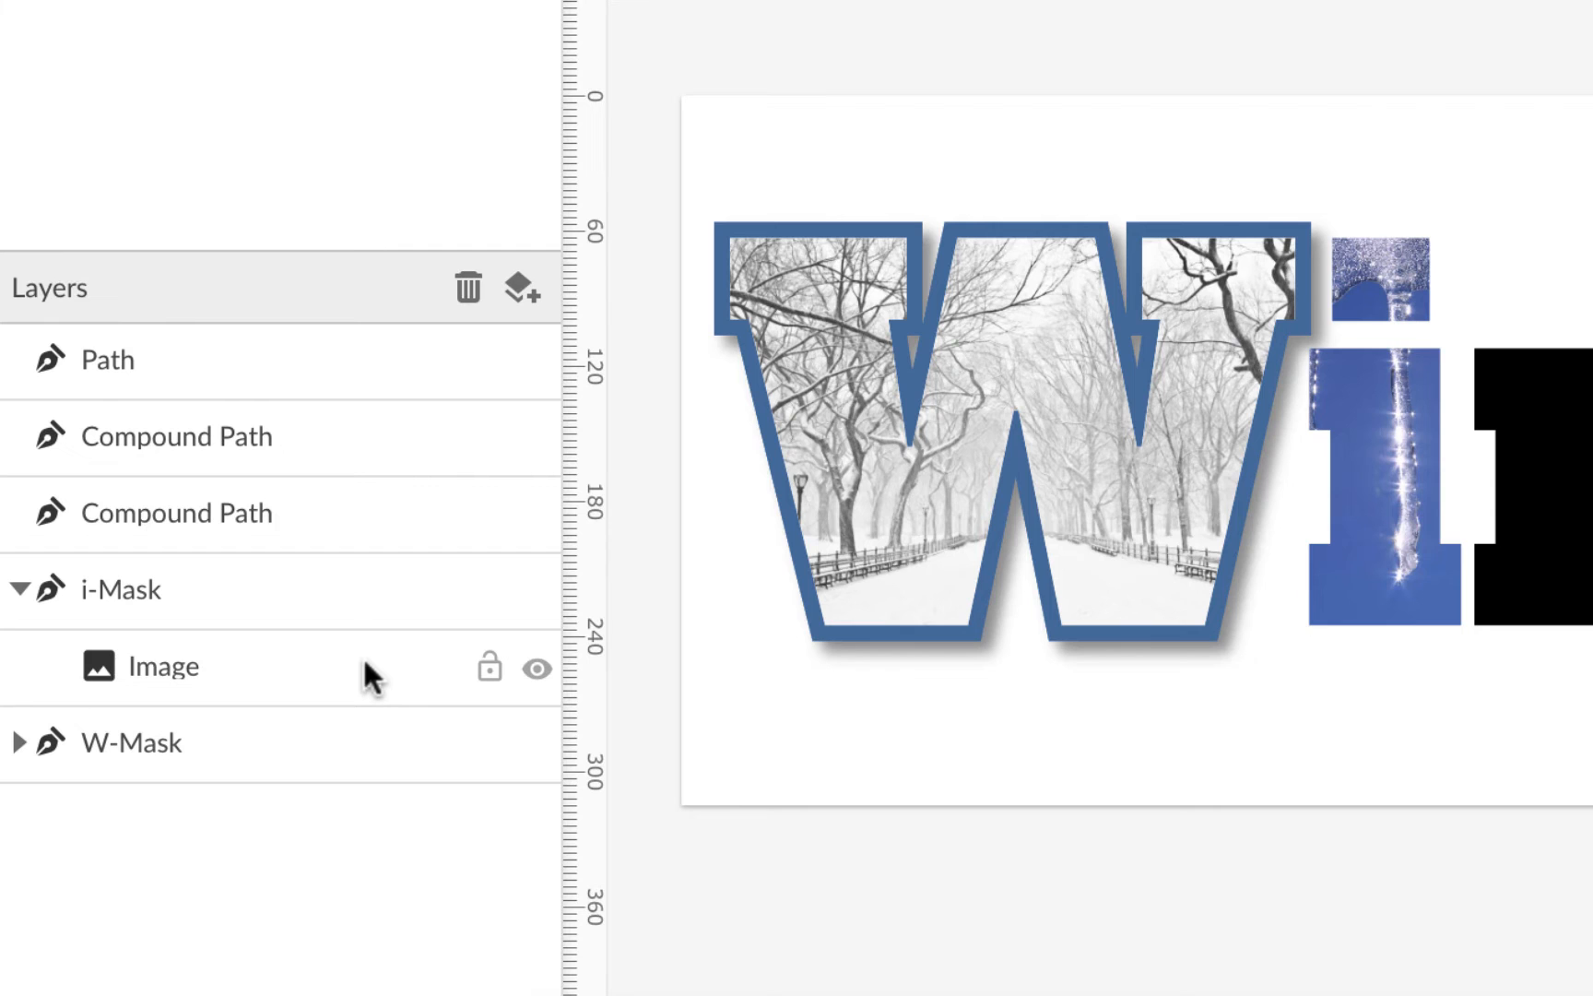
Step: Select the image inside the i-Mask and nudge it vertically in small increments, leaving it slightly lower within the "i"
click(365, 661)
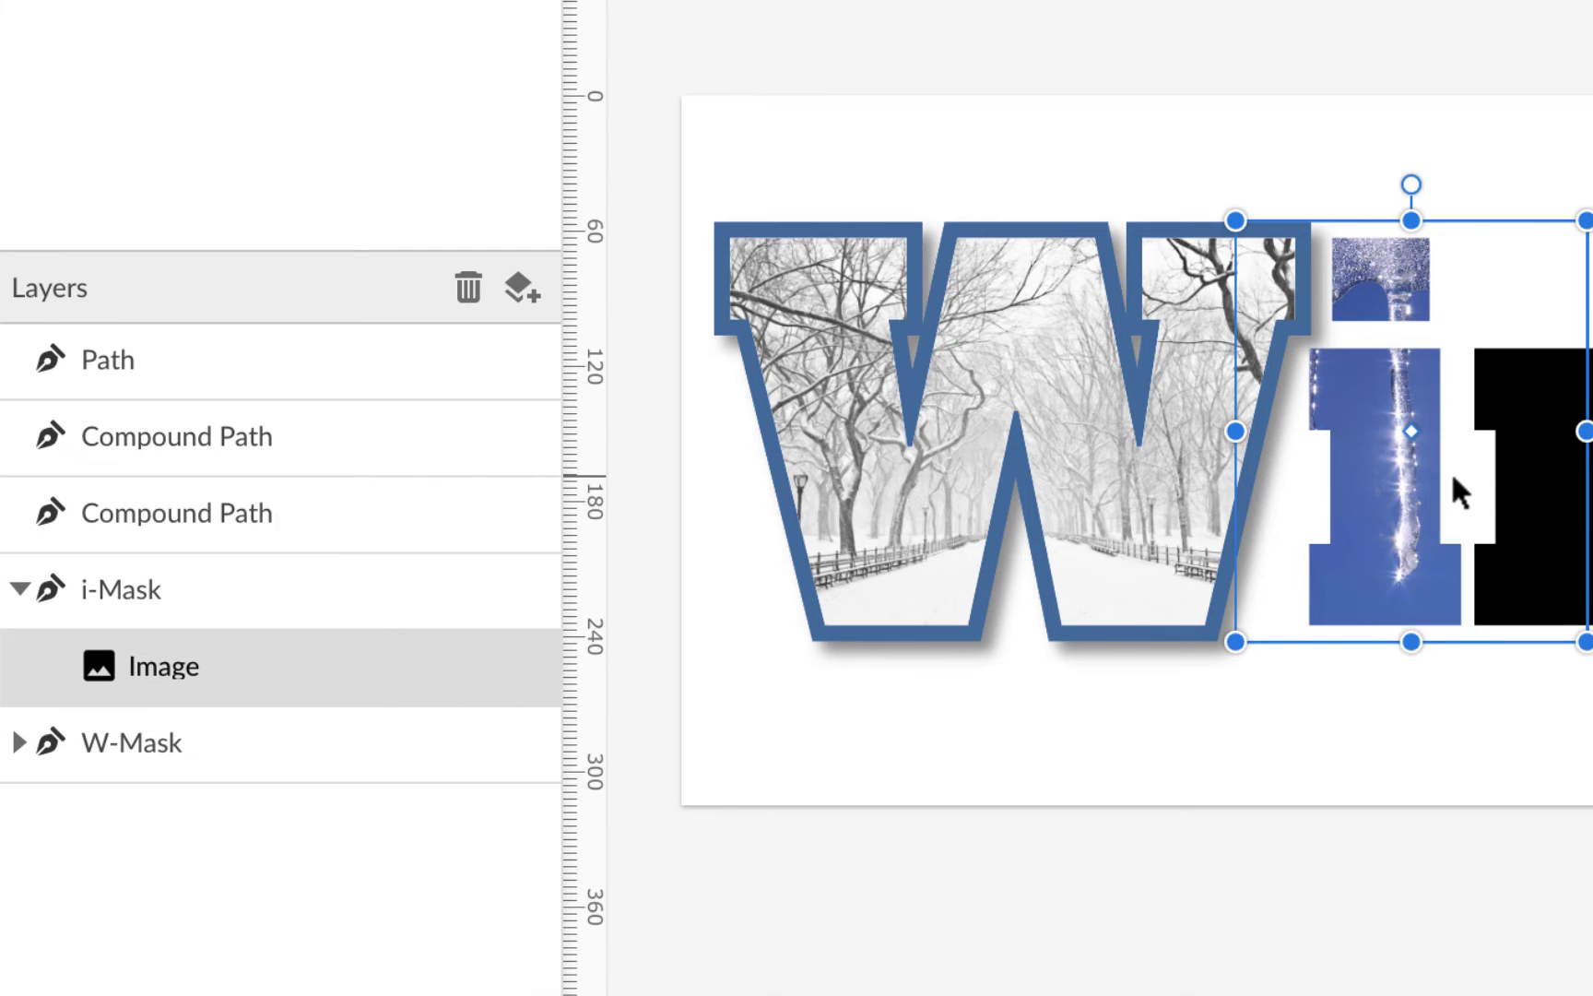
key(Down)
key(Down)
key(Down)
key(Down)
key(Down)
key(Down)
key(Down)
key(Down)
key(Down)
key(Down)
key(Down)
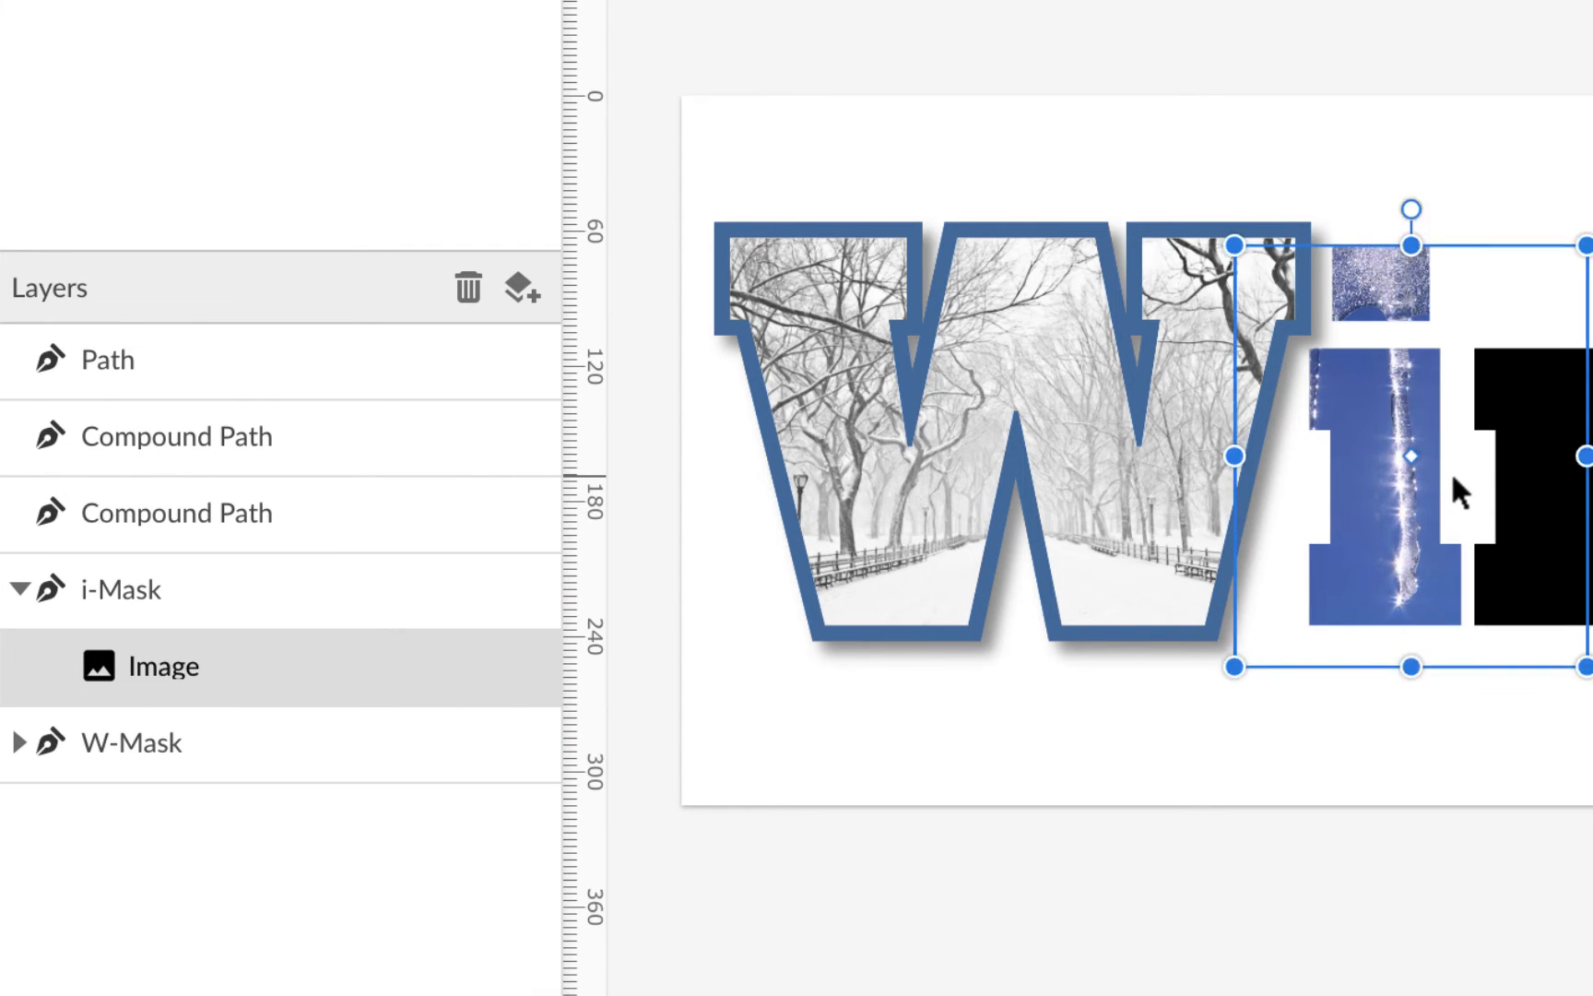
key(Down)
key(Down)
key(Up)
key(Up)
key(Up)
key(Up)
key(Up)
key(Up)
key(Up)
key(Up)
key(Up)
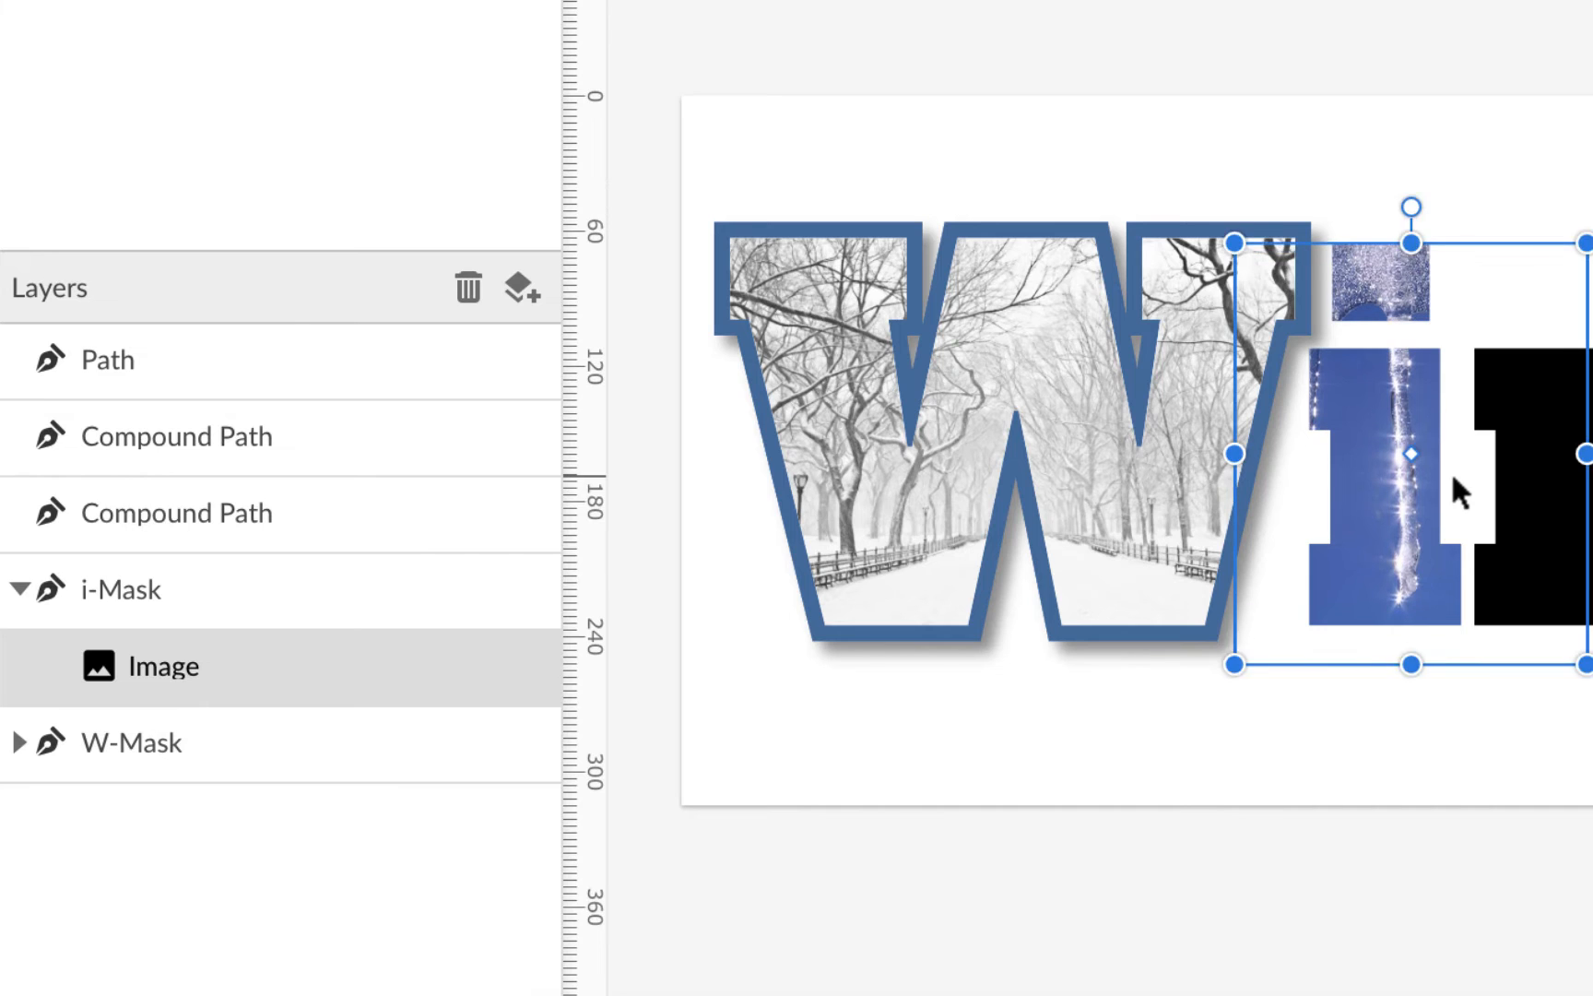
key(Up)
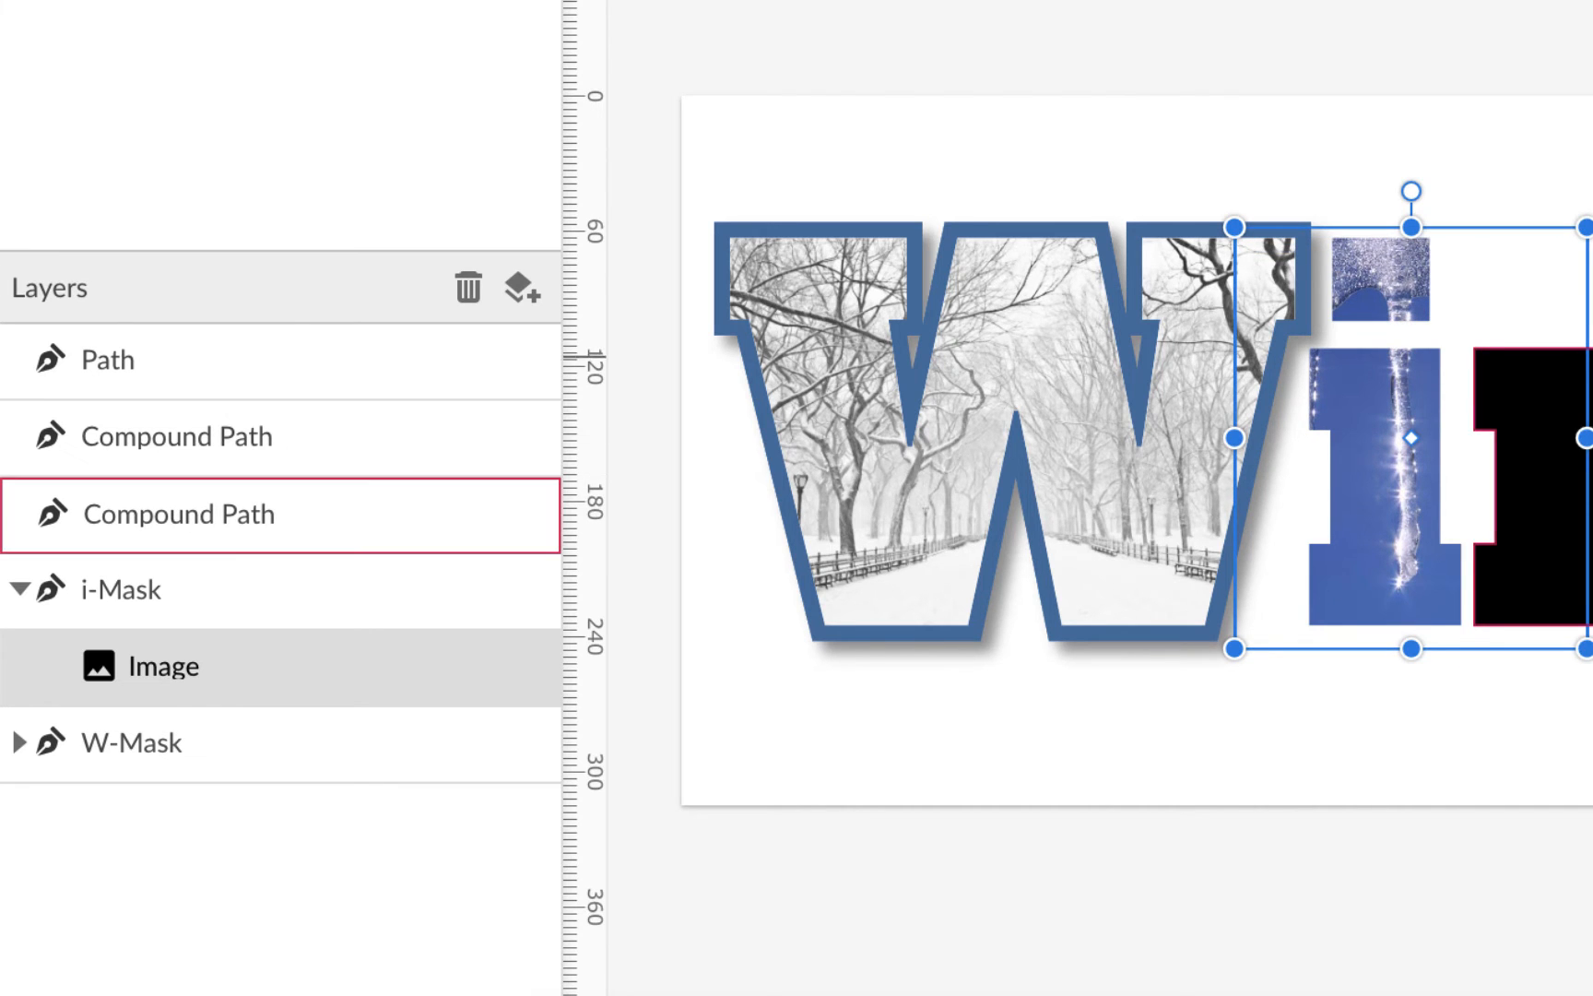
Step: Enlarge the icicle image slightly, then use the Subselect tool to centre a single icicle within the "i" and deselect it
drag(1584, 228, 1592, 187)
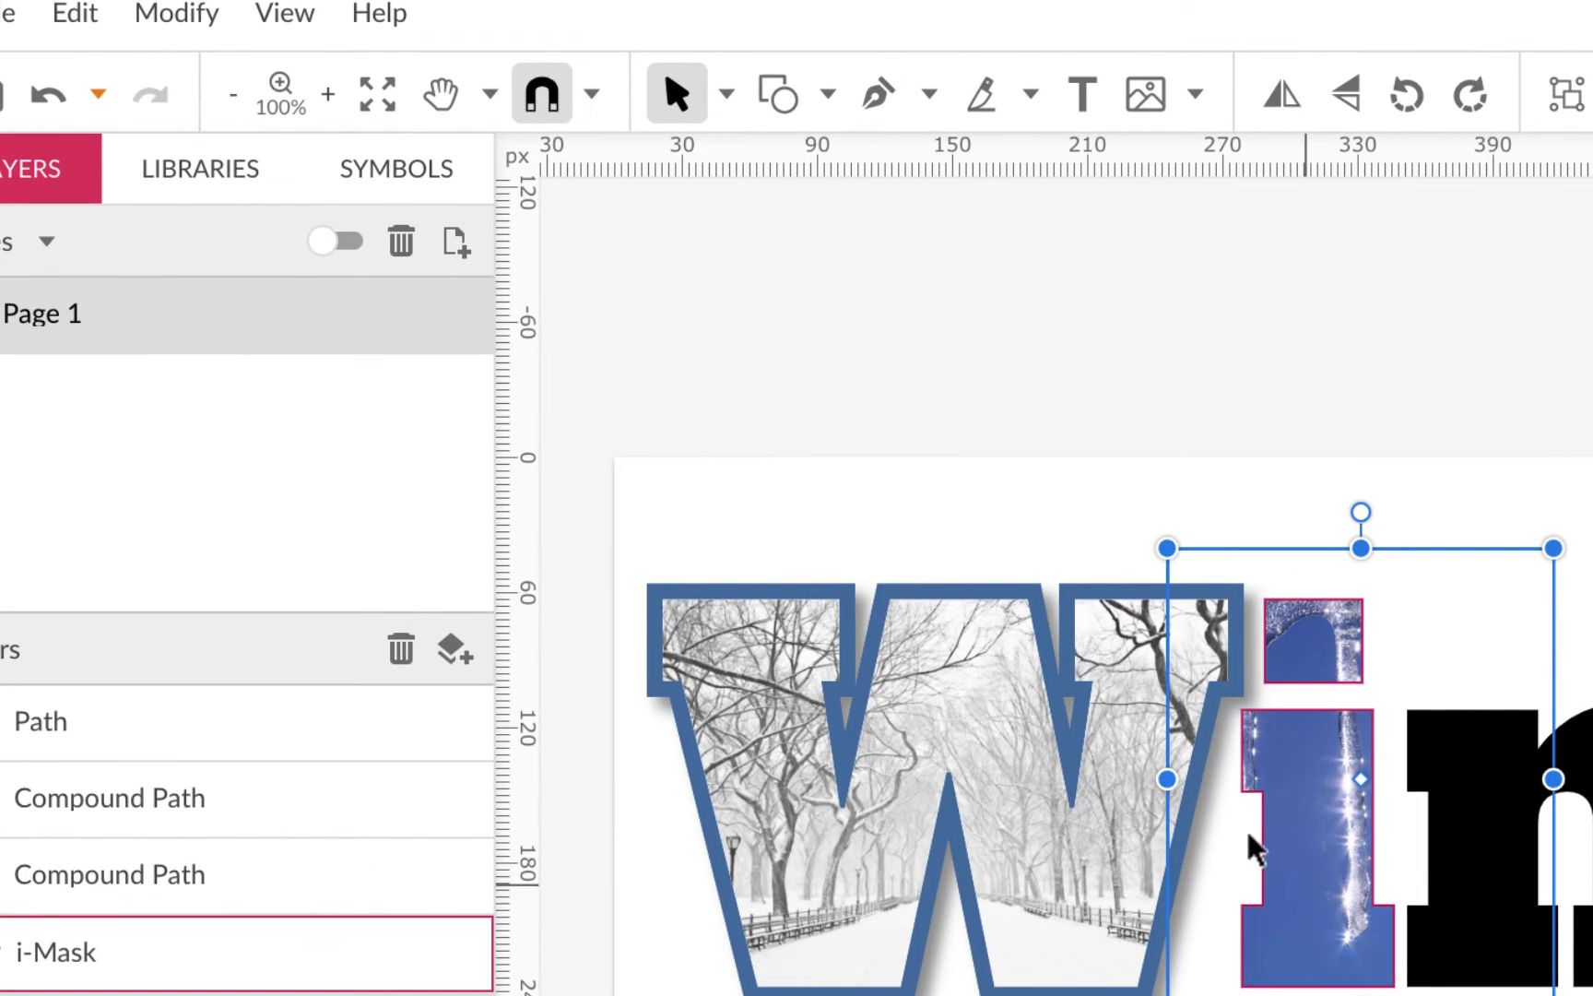
click(726, 90)
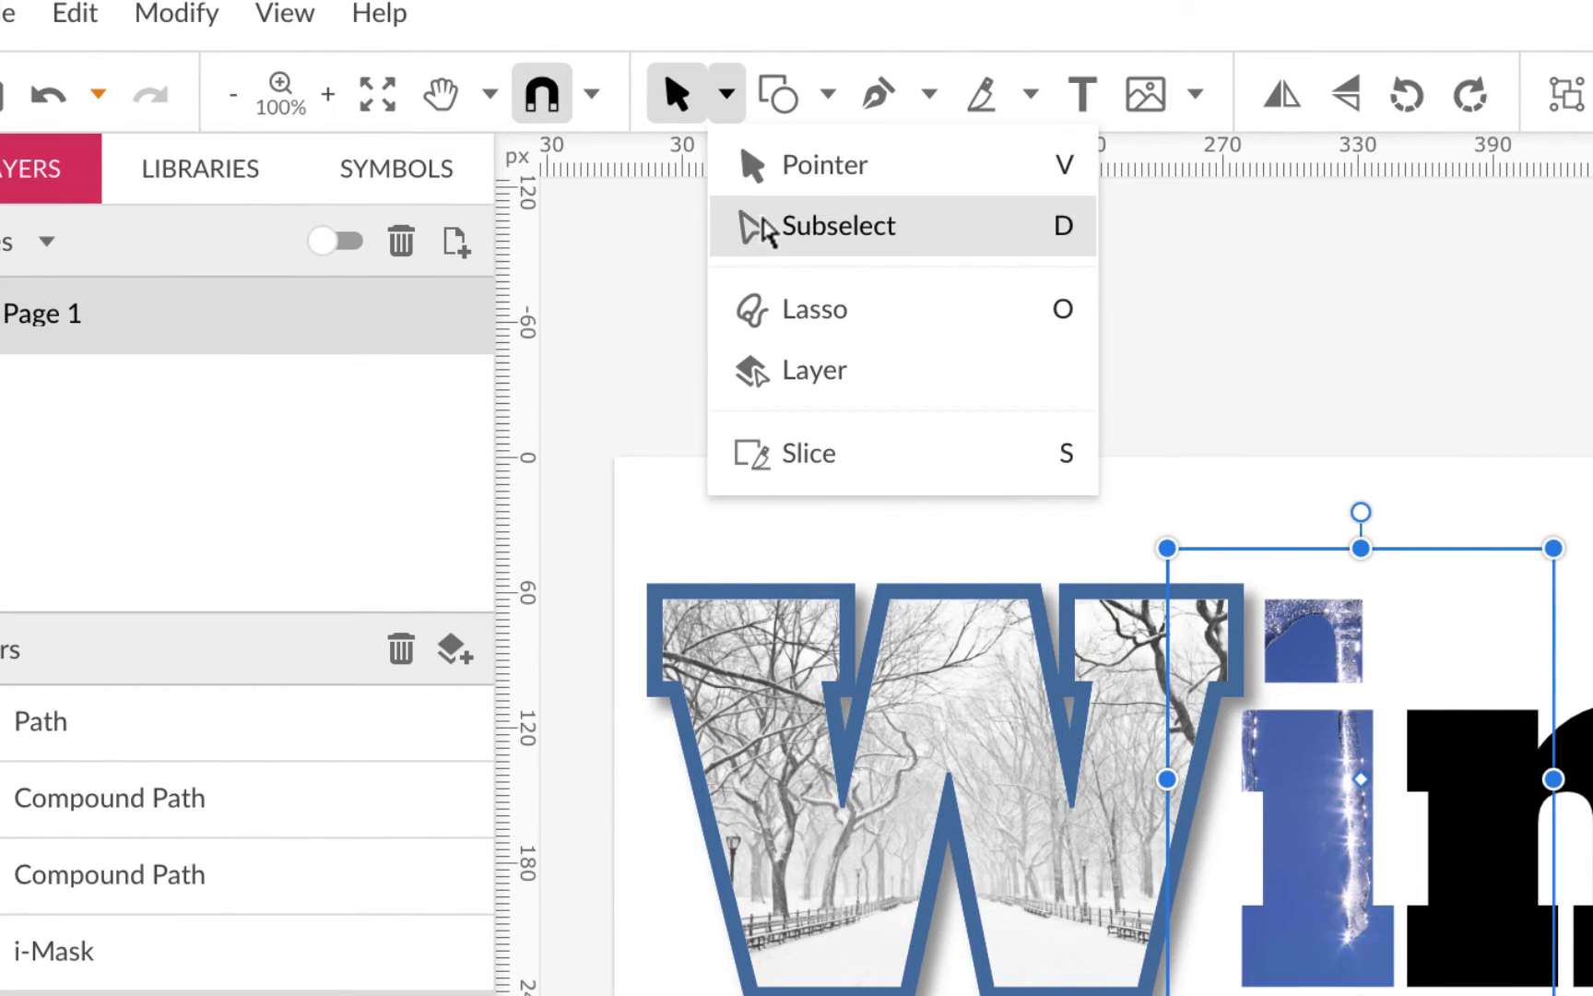
click(758, 224)
mouse_move(1318, 802)
mouse_down()
mouse_move(1287, 839)
mouse_move(1283, 914)
mouse_move(1289, 799)
mouse_up()
drag(1289, 725, 1282, 770)
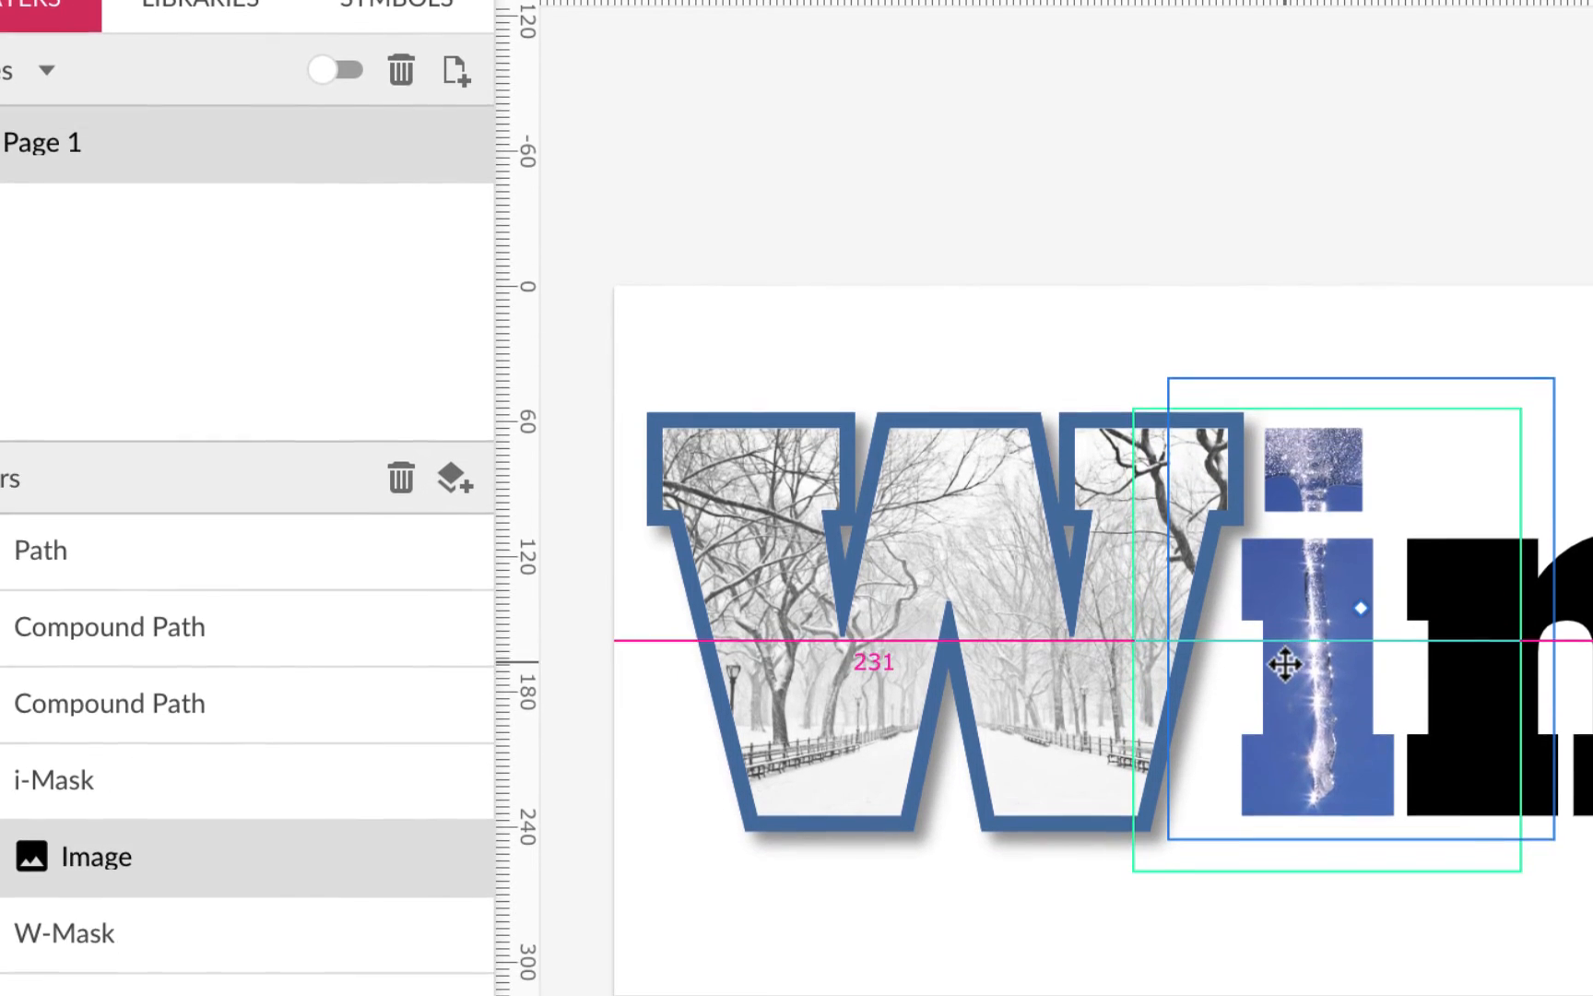
drag(1282, 673, 1285, 648)
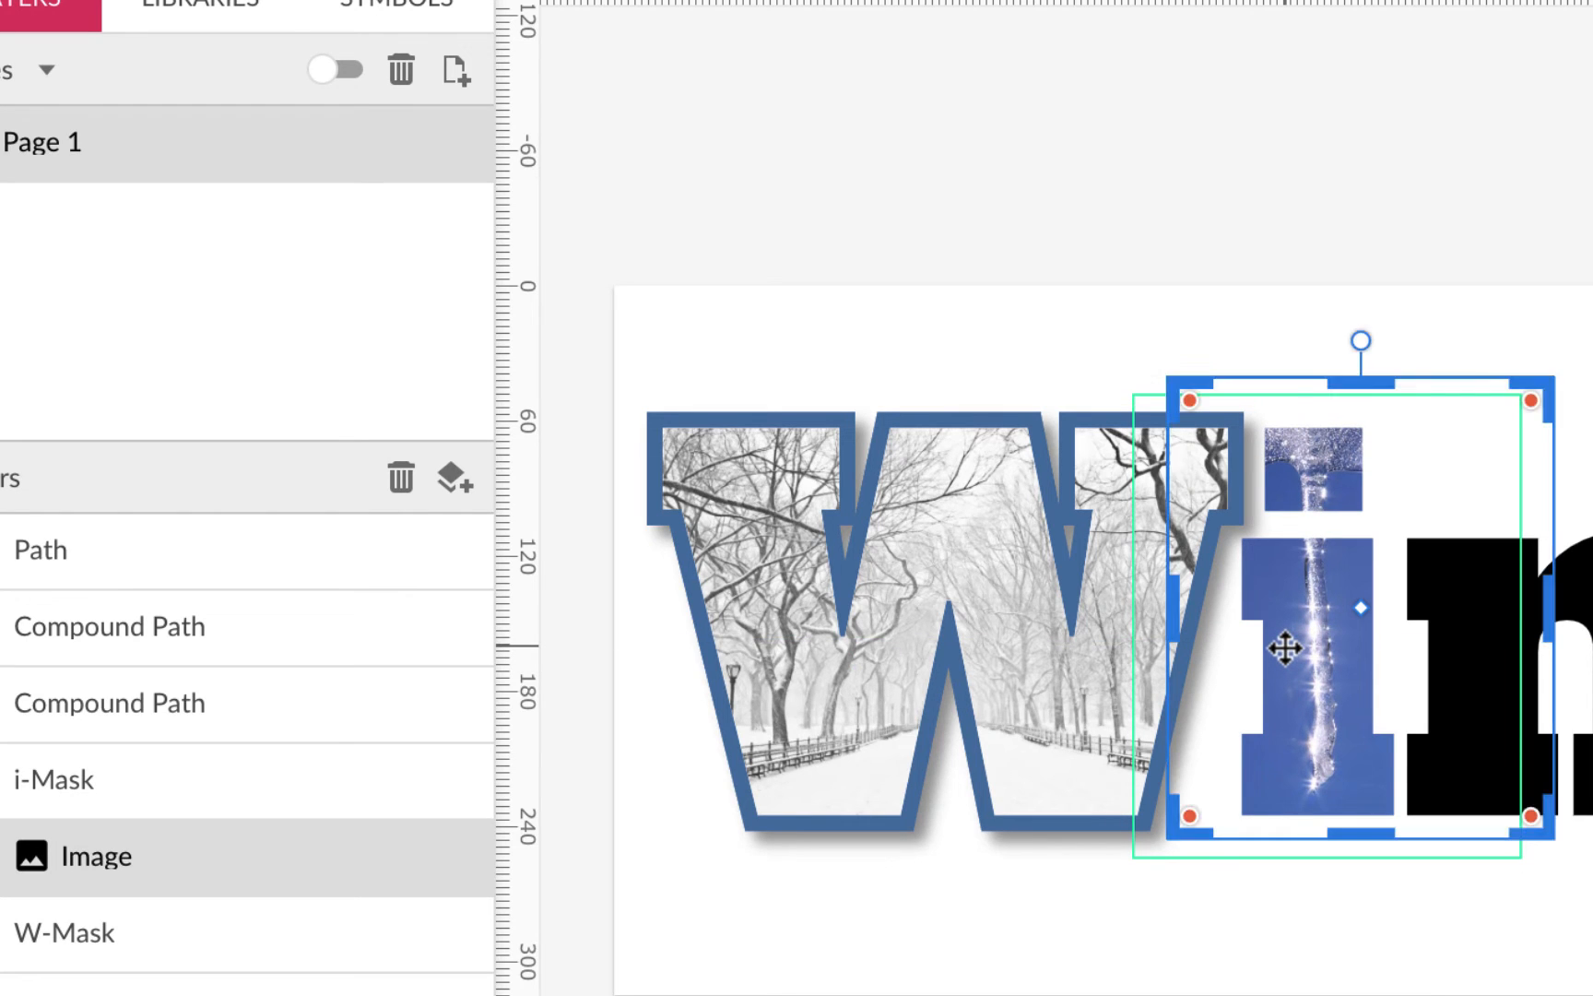
click(1441, 990)
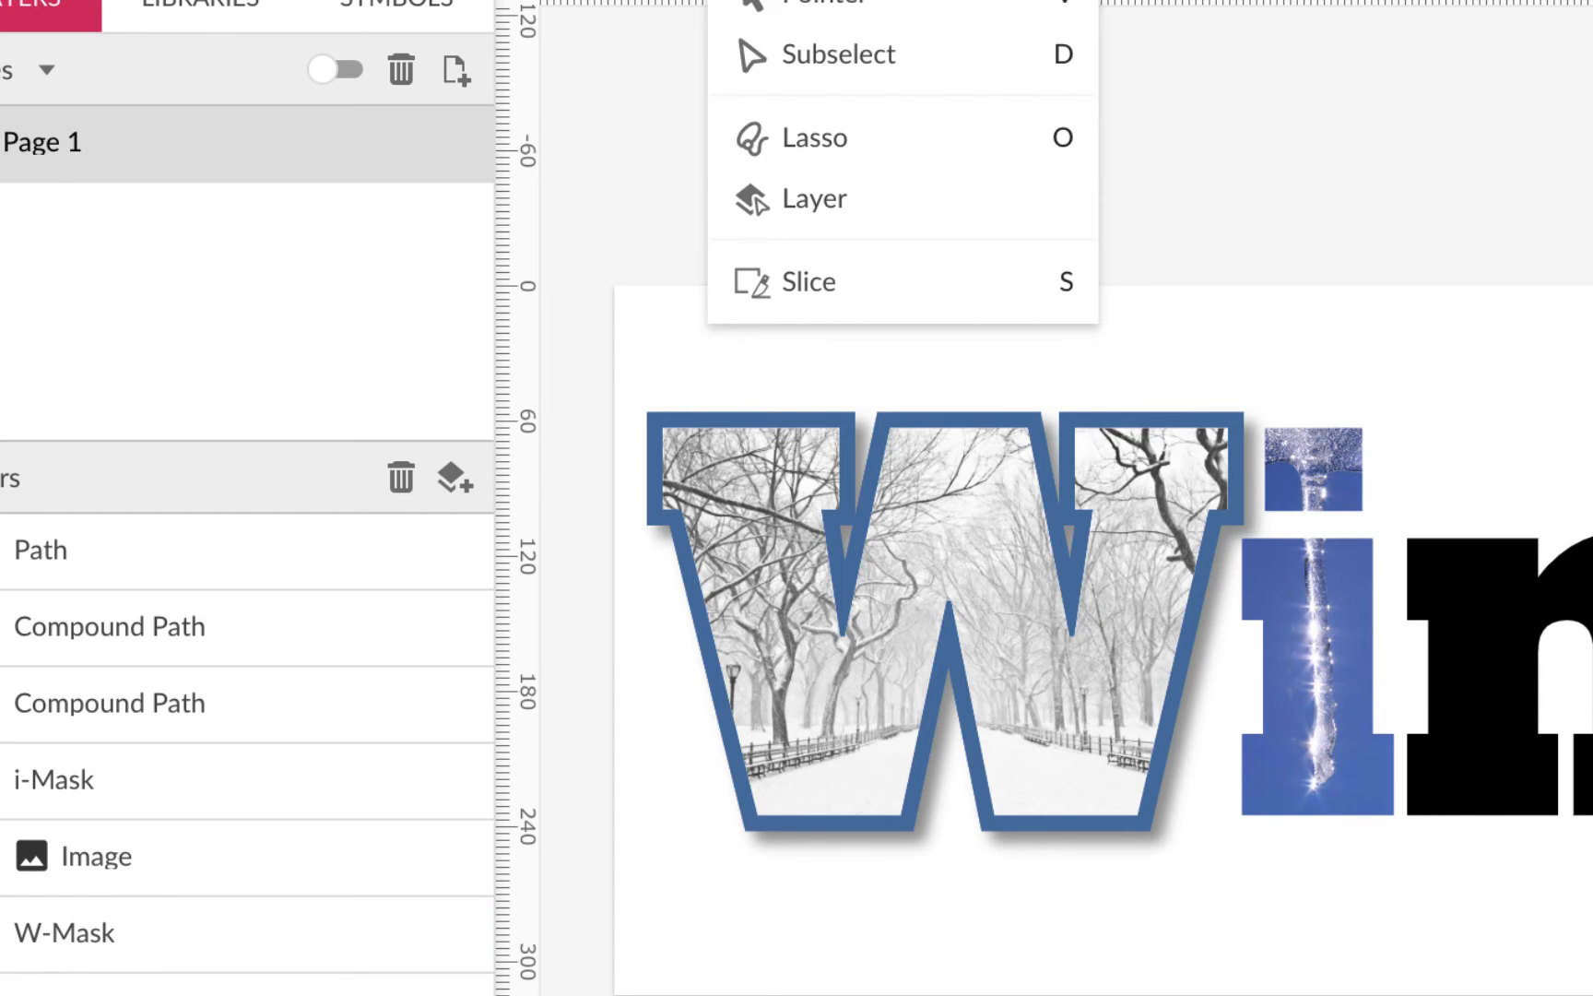
Step: Switch to the Pointer tool, select the styled "W" and copy it
click(756, 17)
click(1027, 844)
click(976, 480)
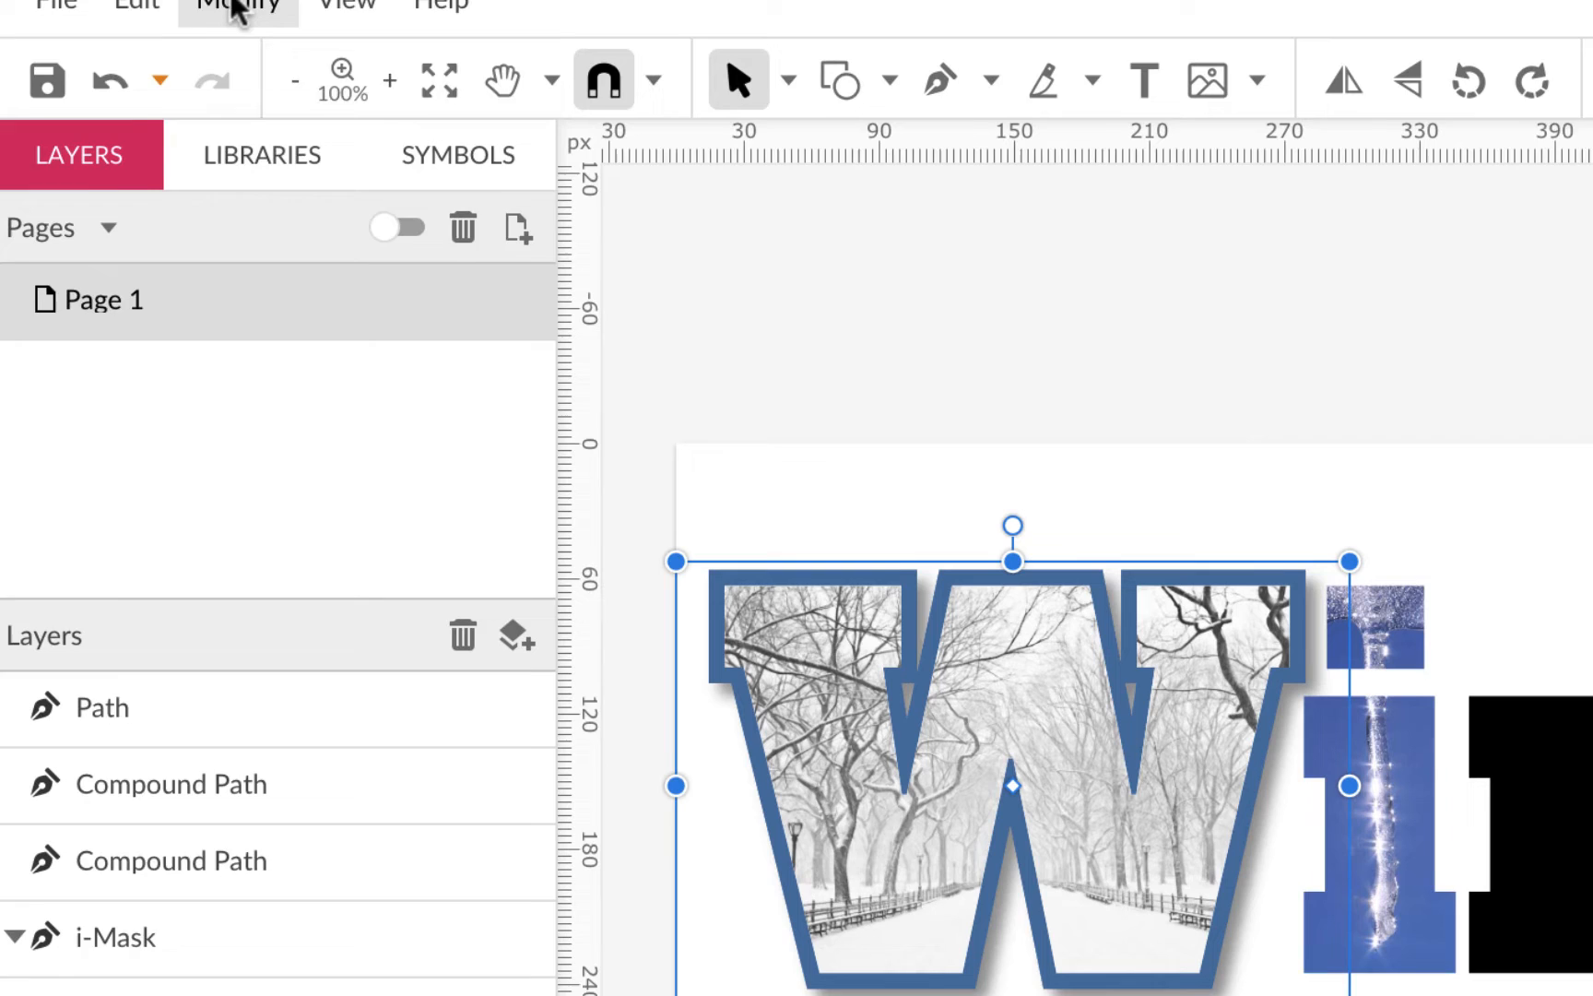
click(159, 14)
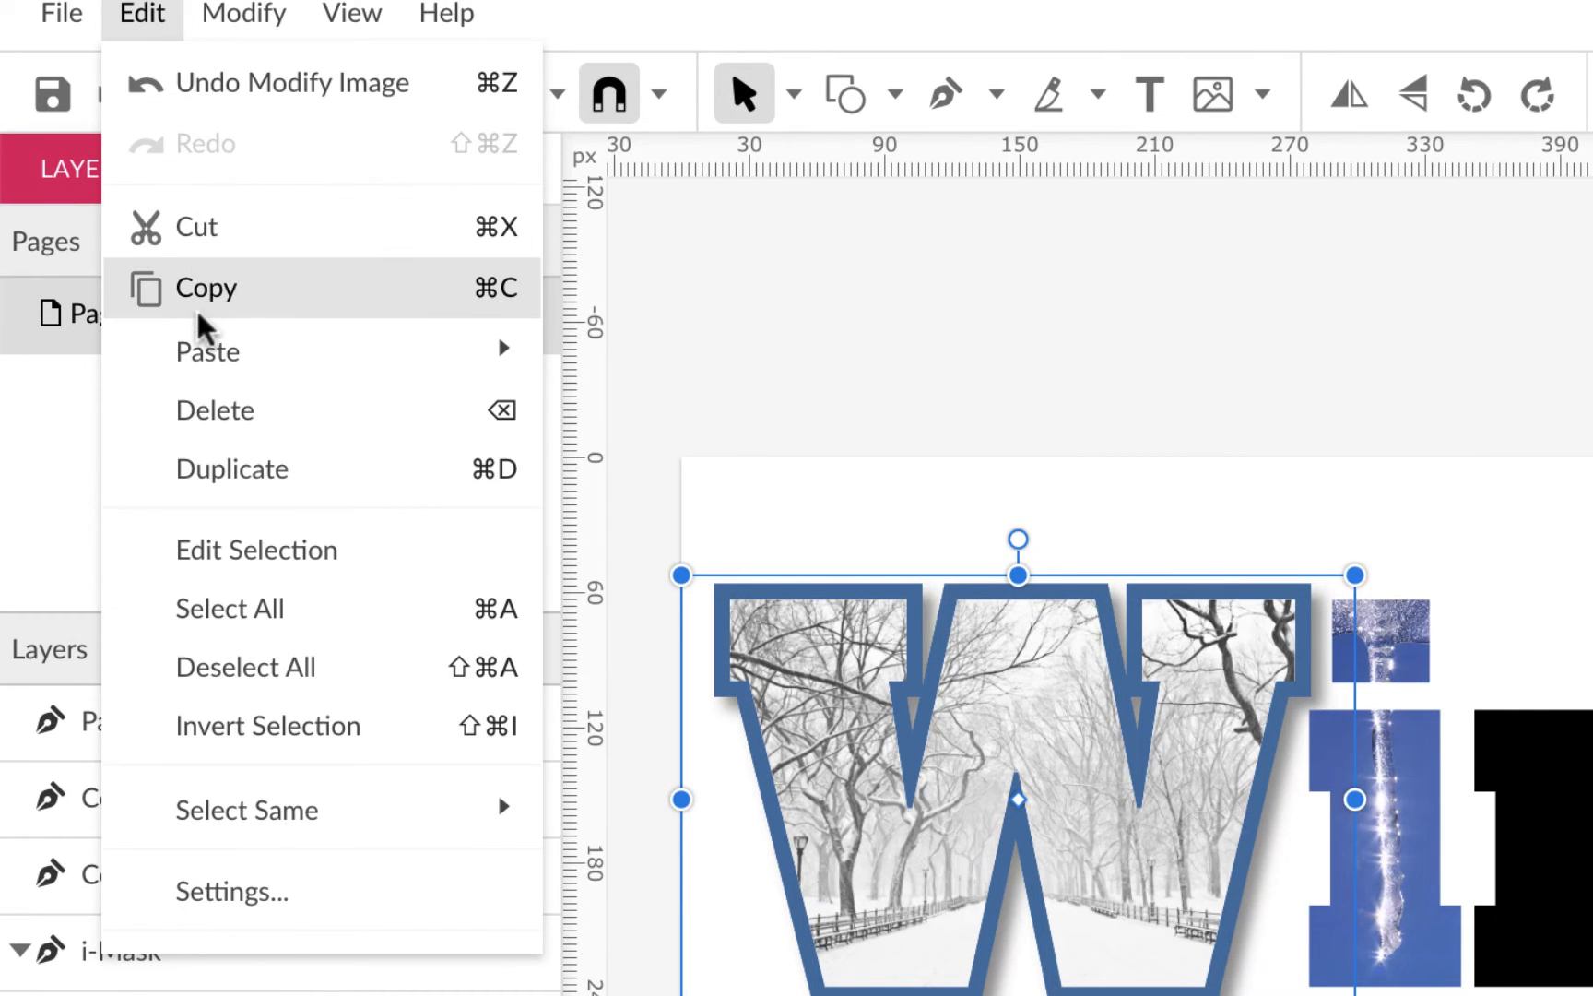
click(199, 314)
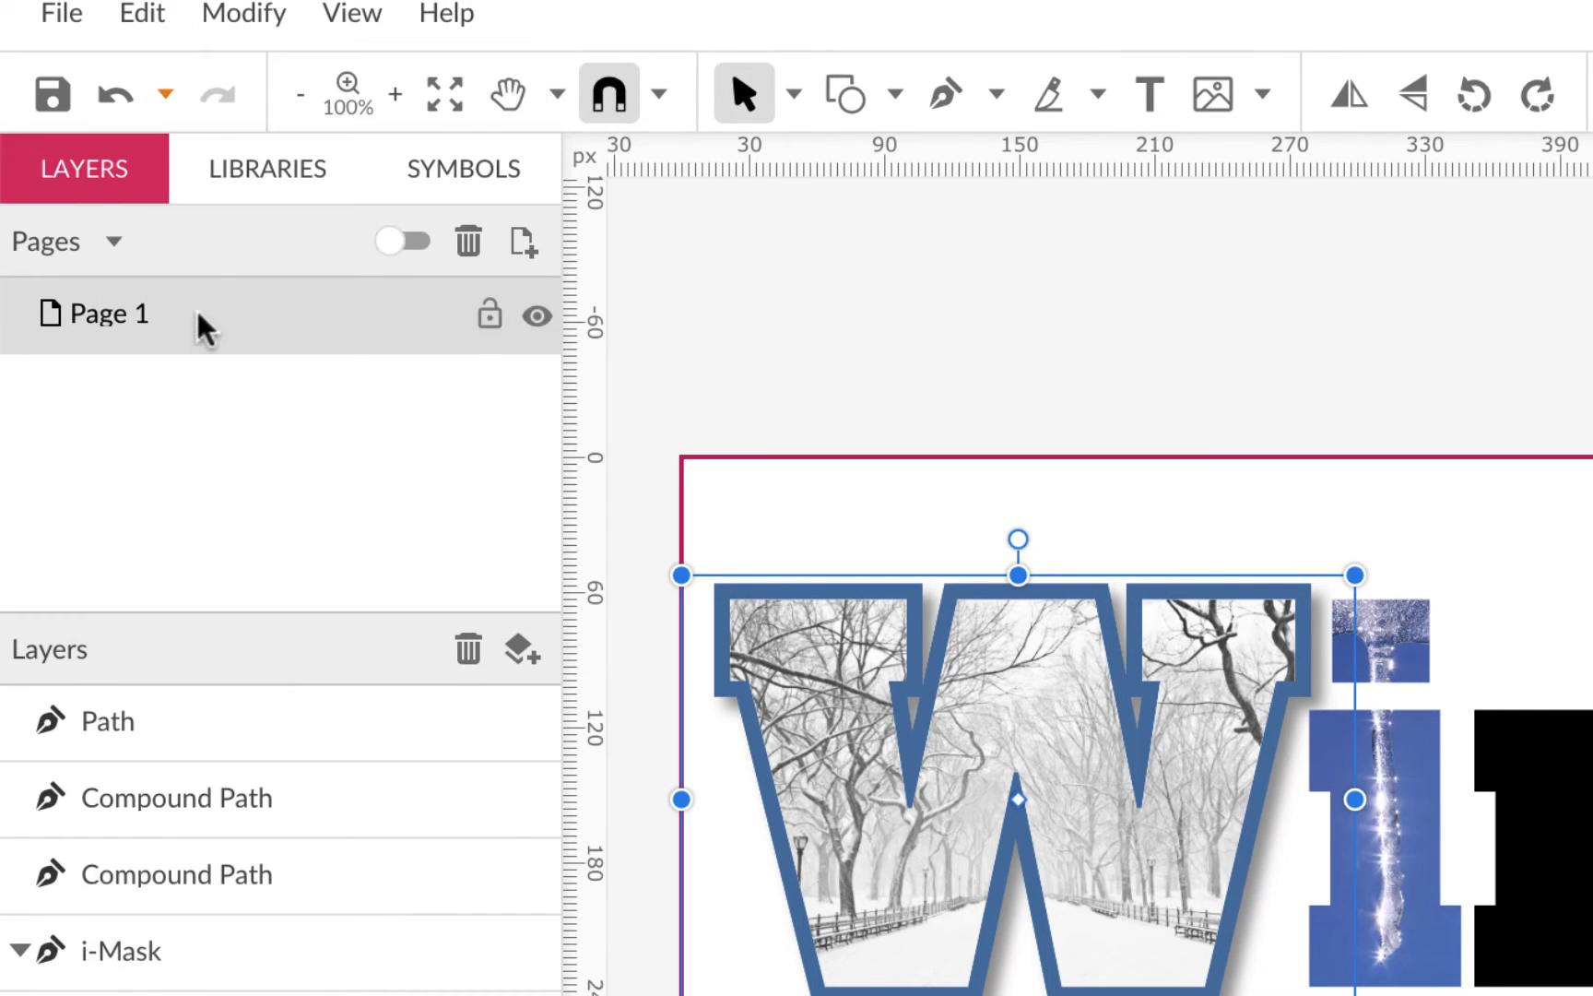
Step: Apply the copied "W" style to the i-Mask and deselect it
click(1432, 877)
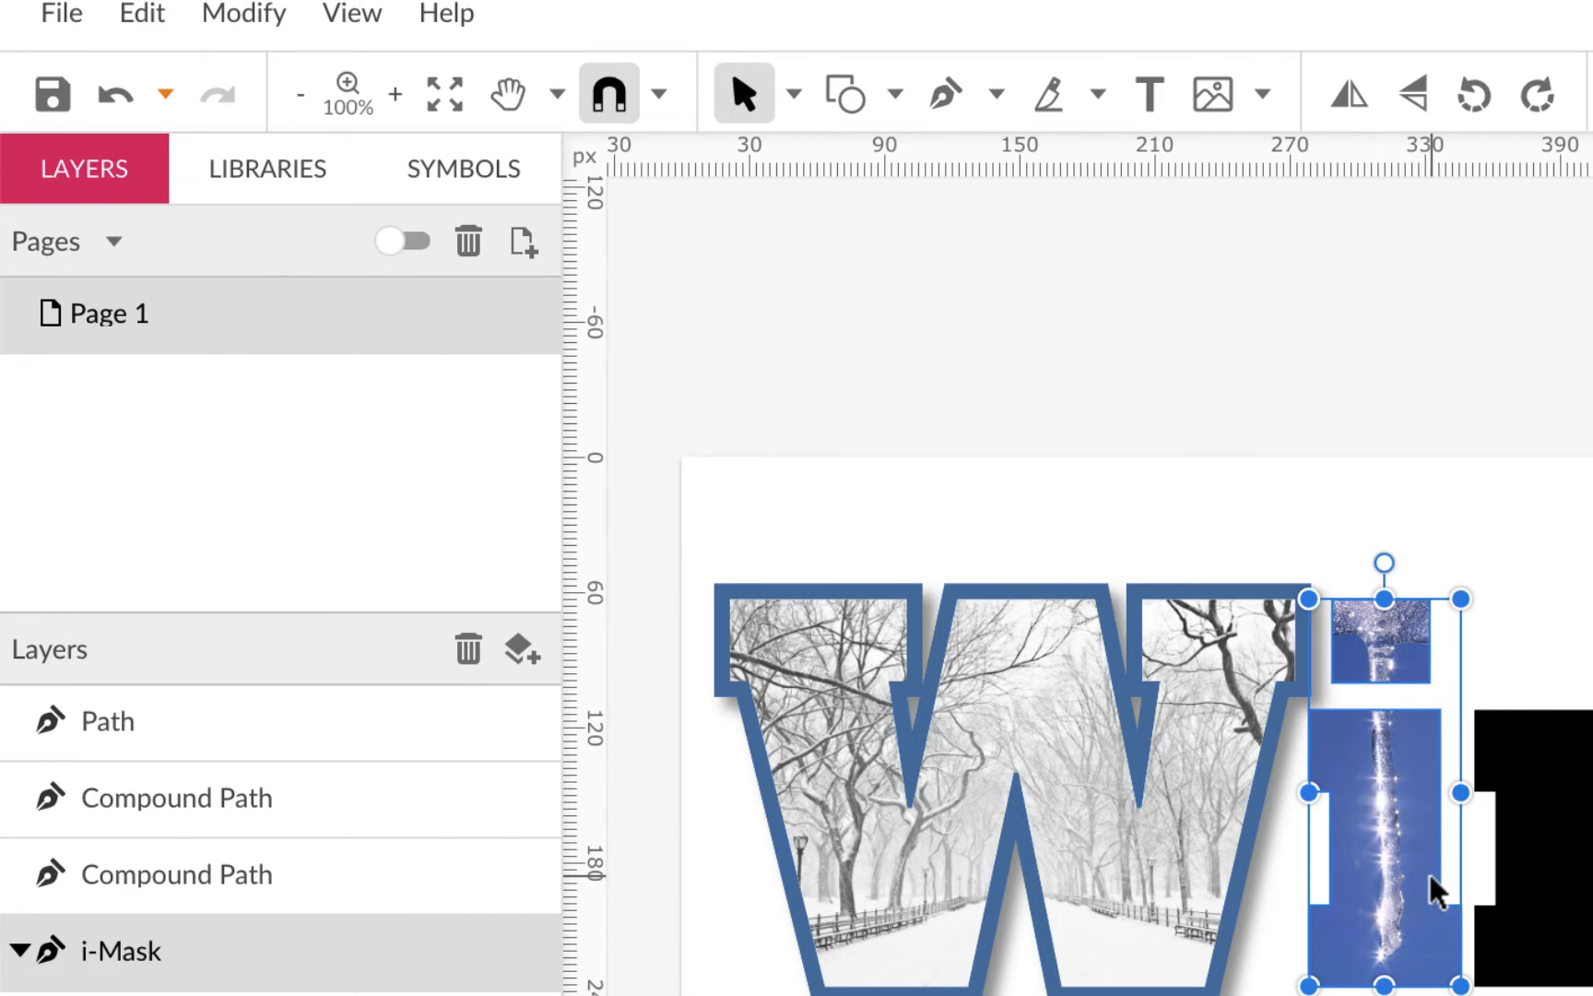
click(141, 21)
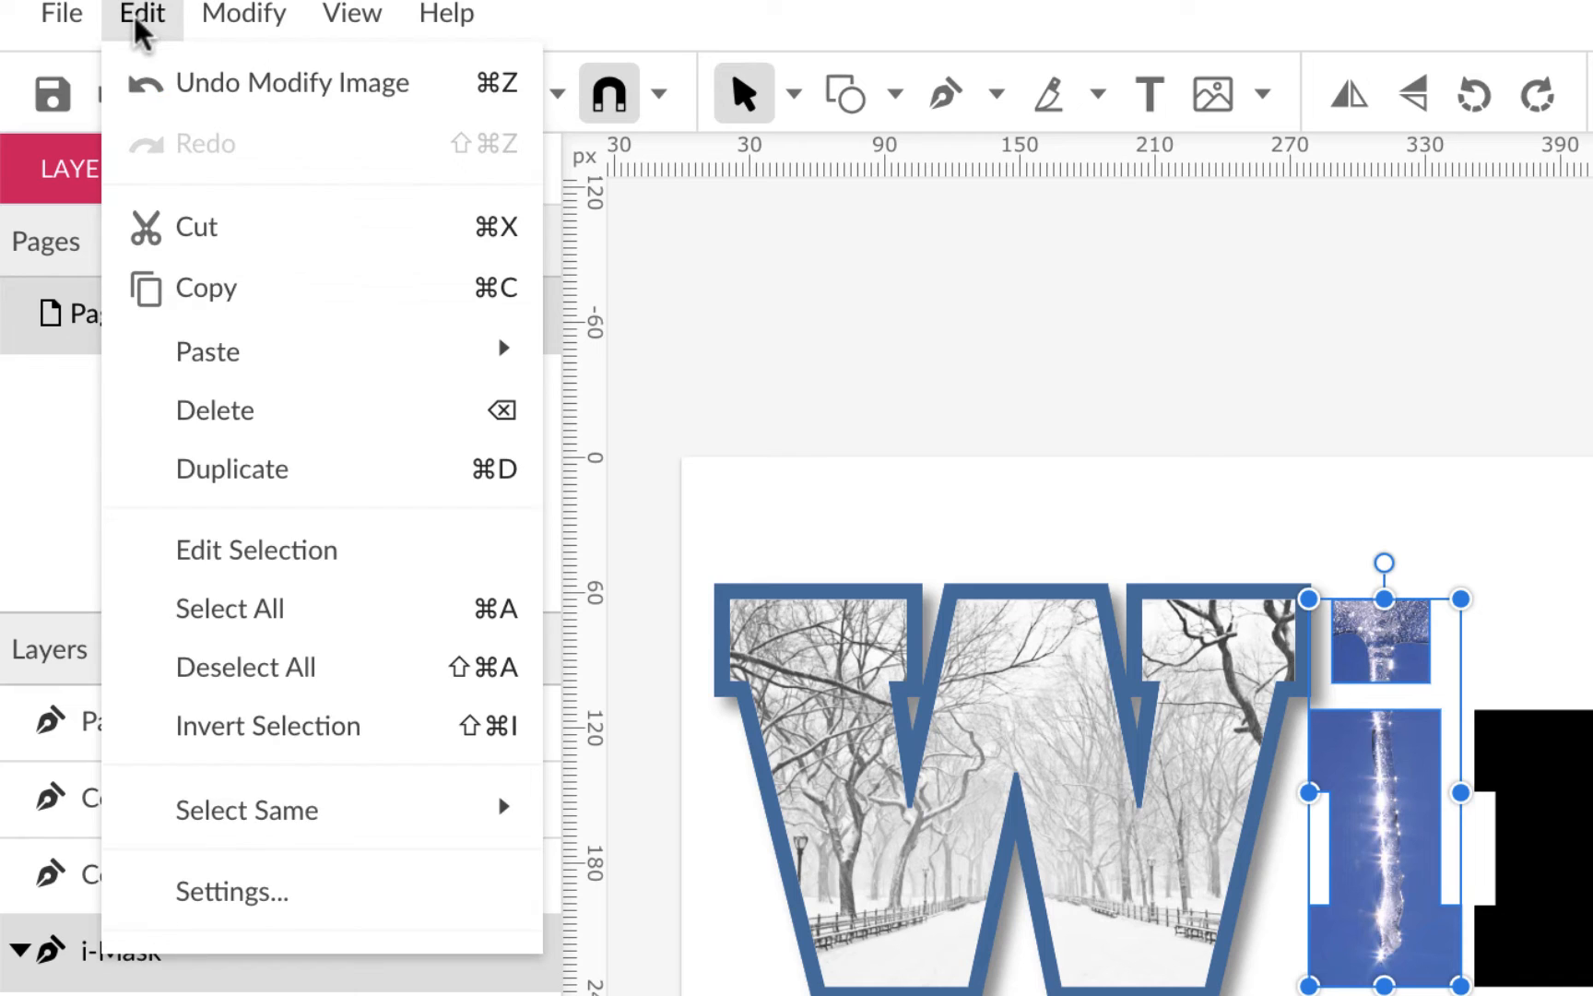
mouse_move(189, 348)
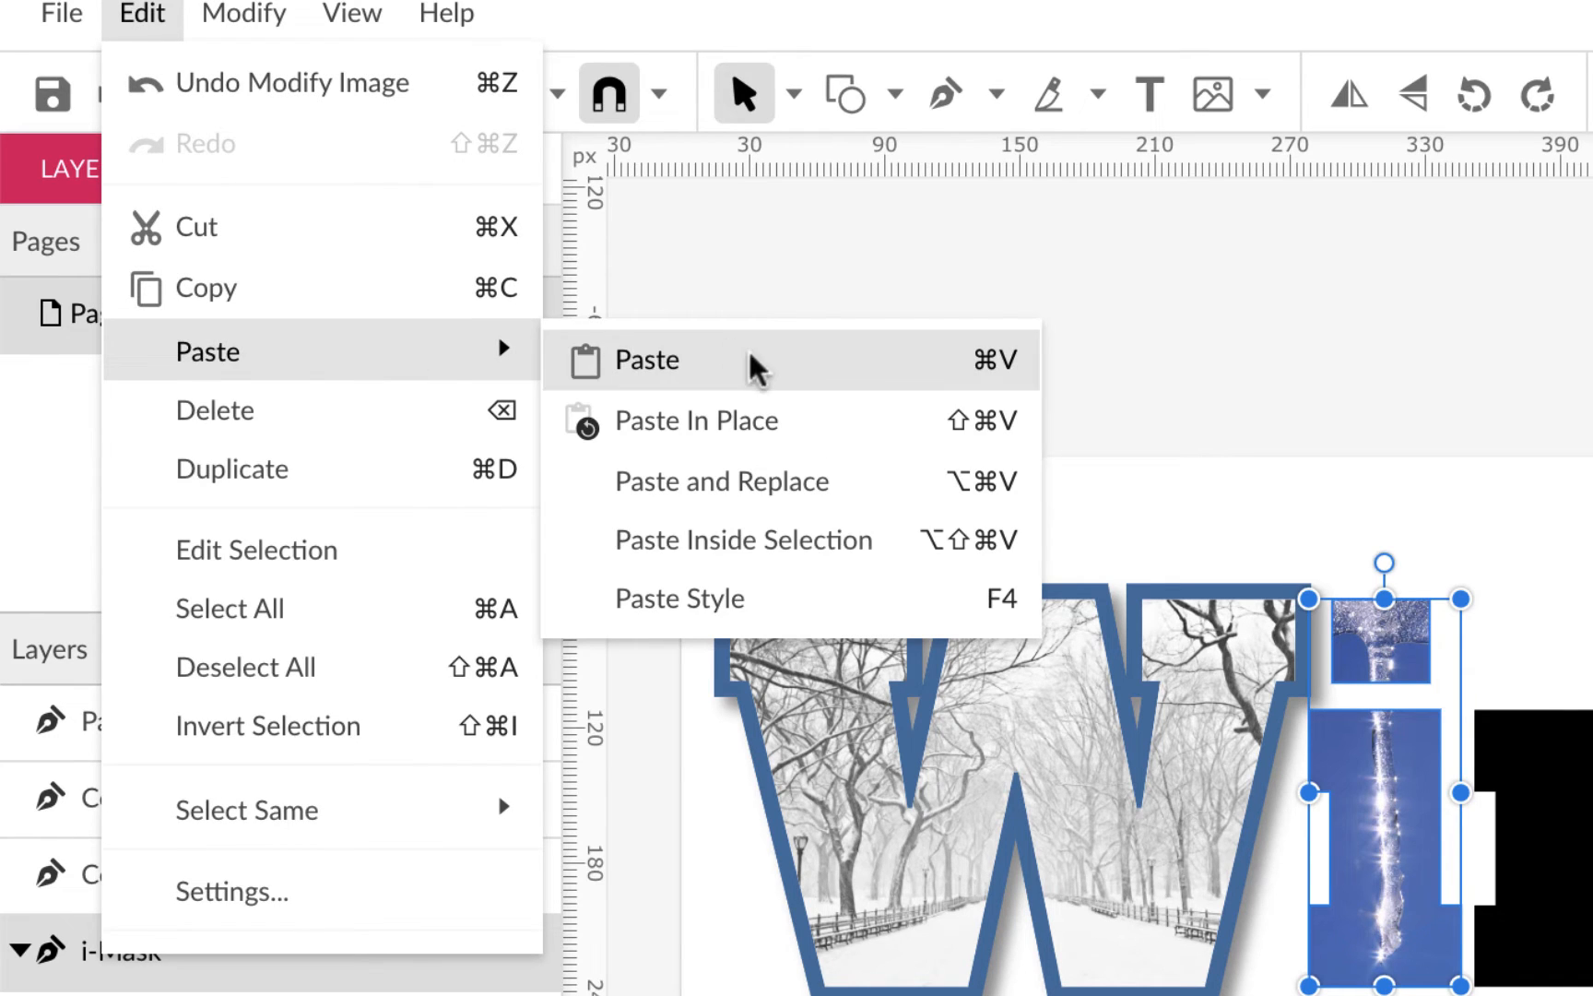
click(751, 630)
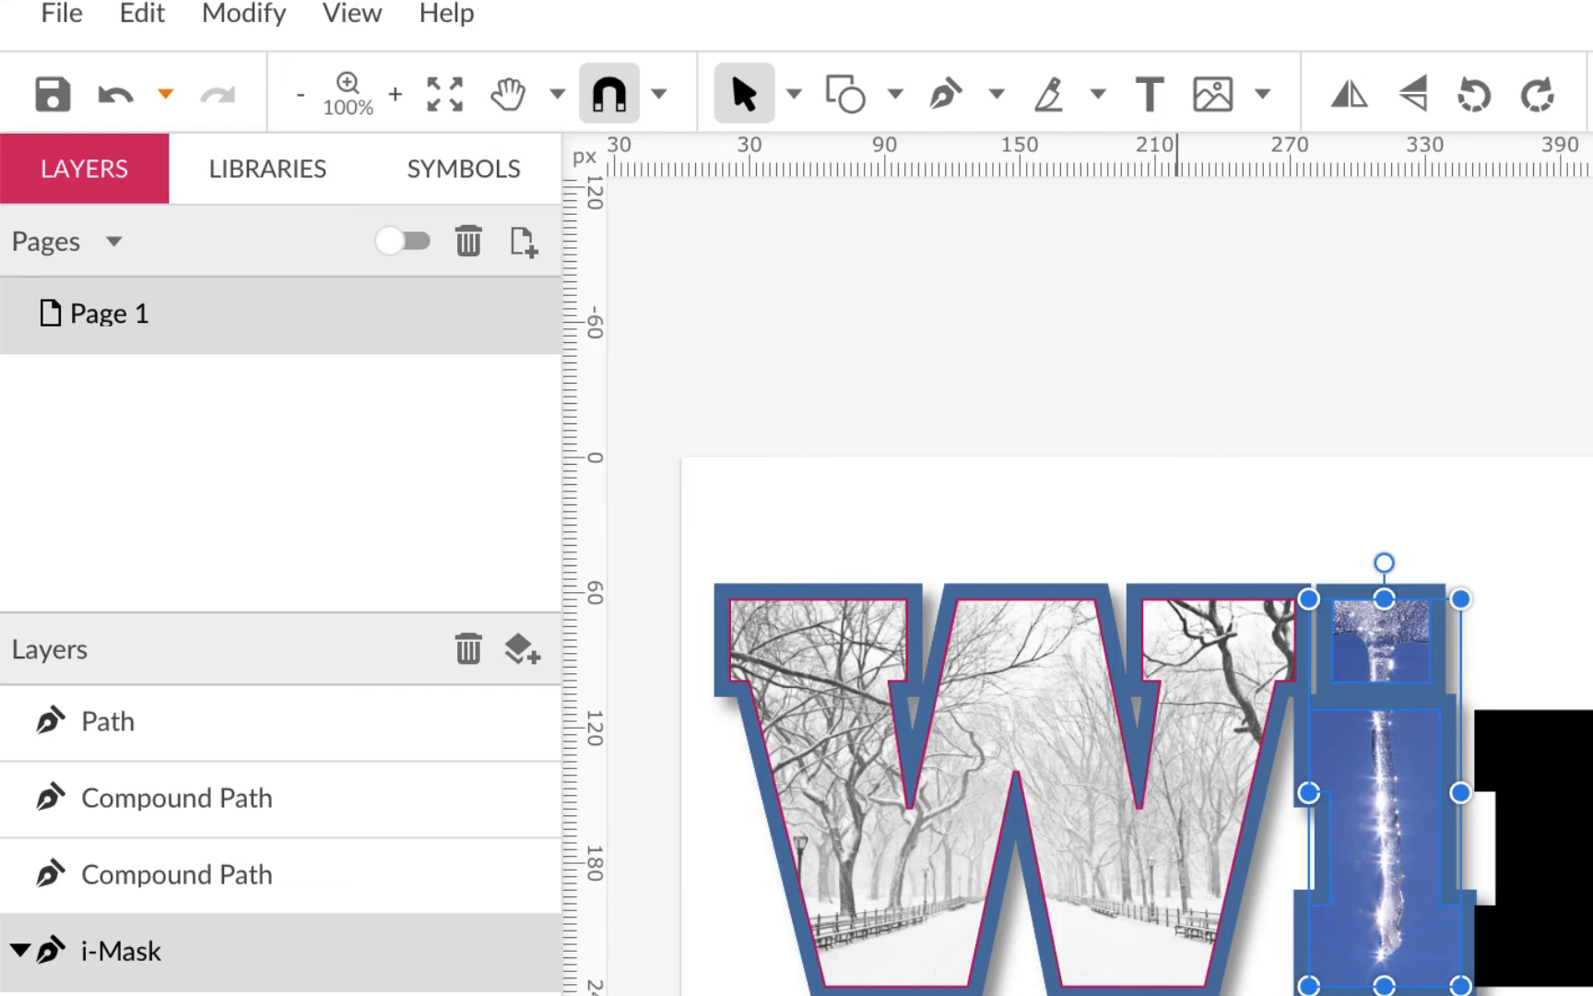
key(Escape)
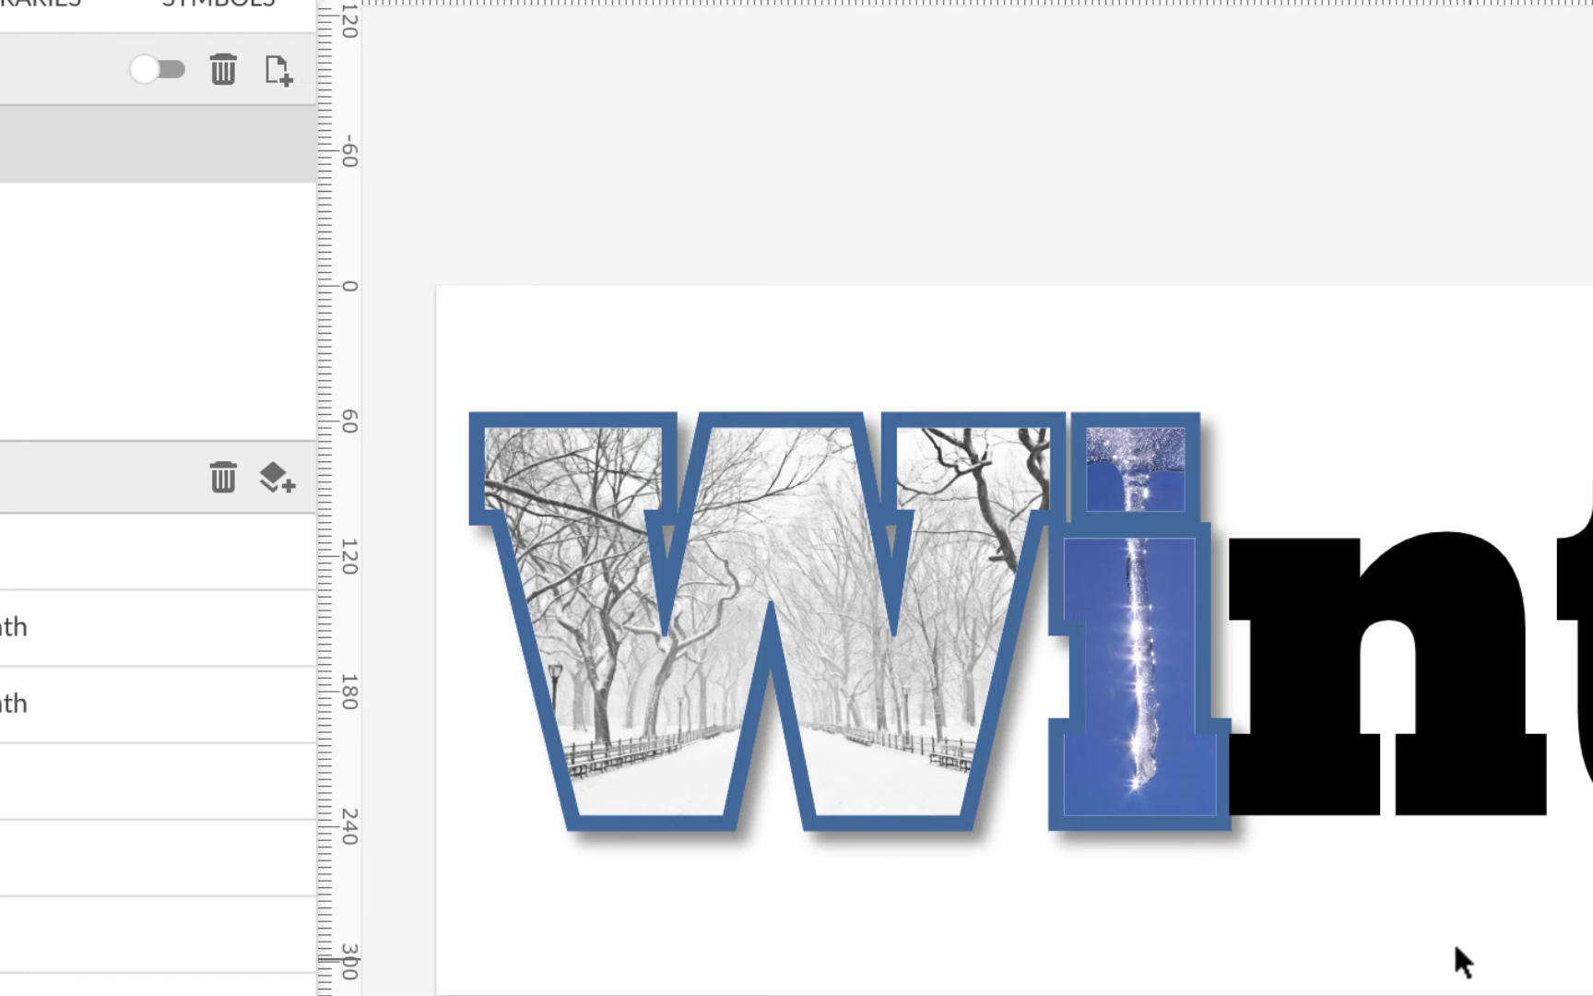
Step: Switch to the Google Images tab and search for "sledding"
scroll(1455, 948, right, 10)
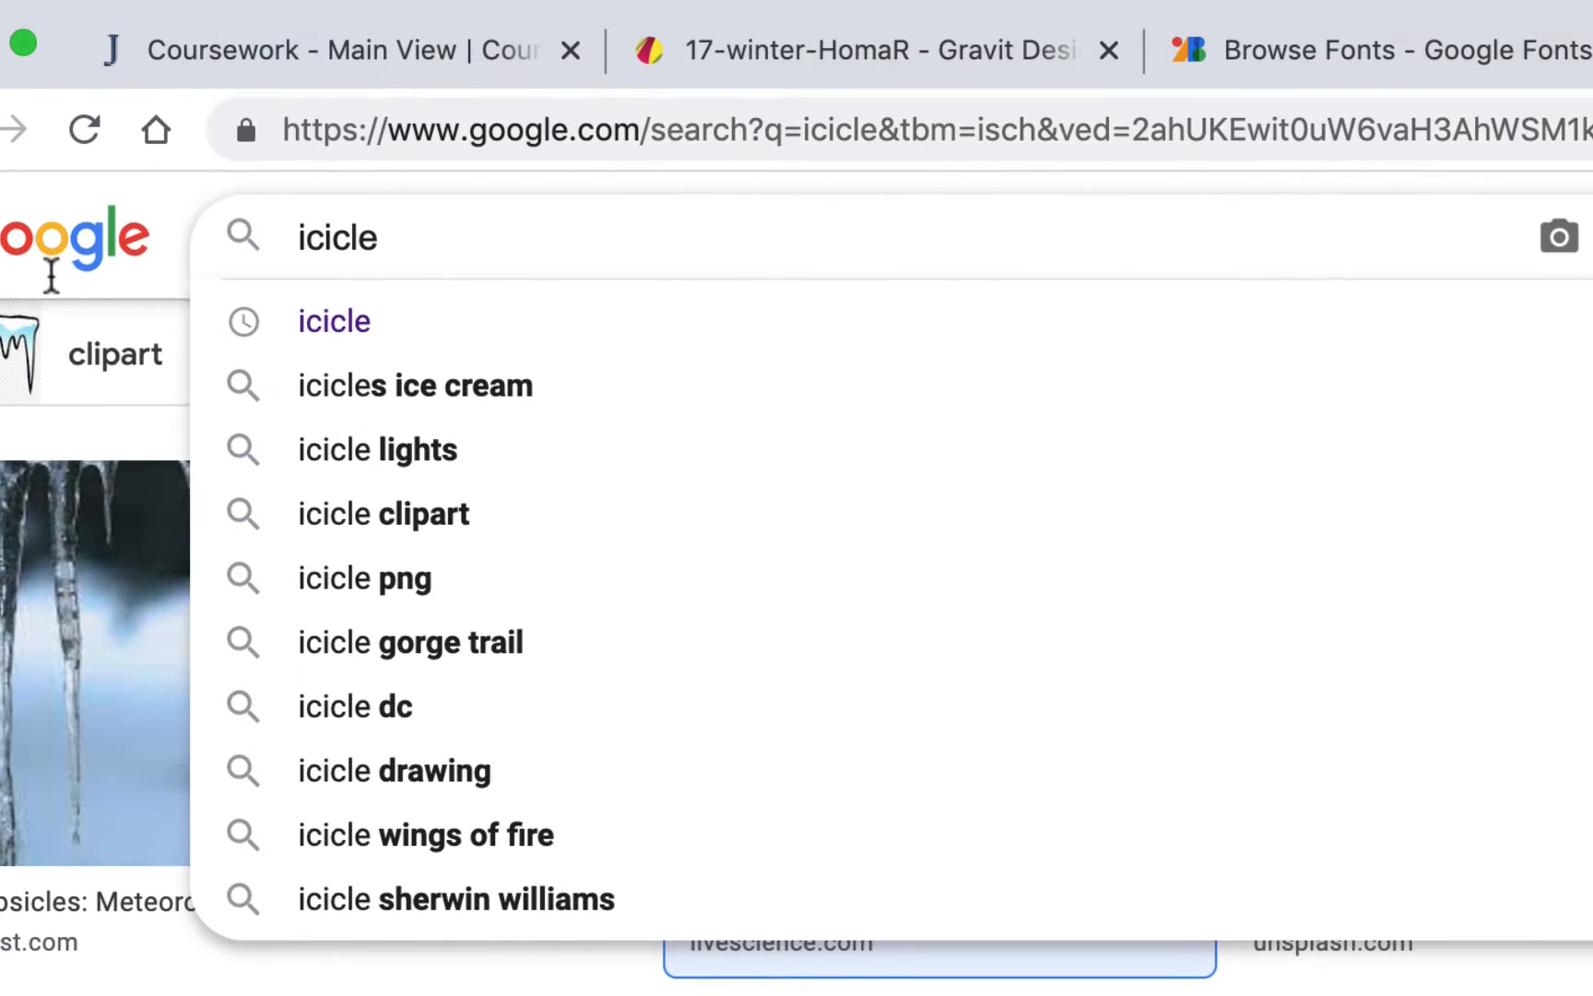
double_click(305, 238)
text(s)
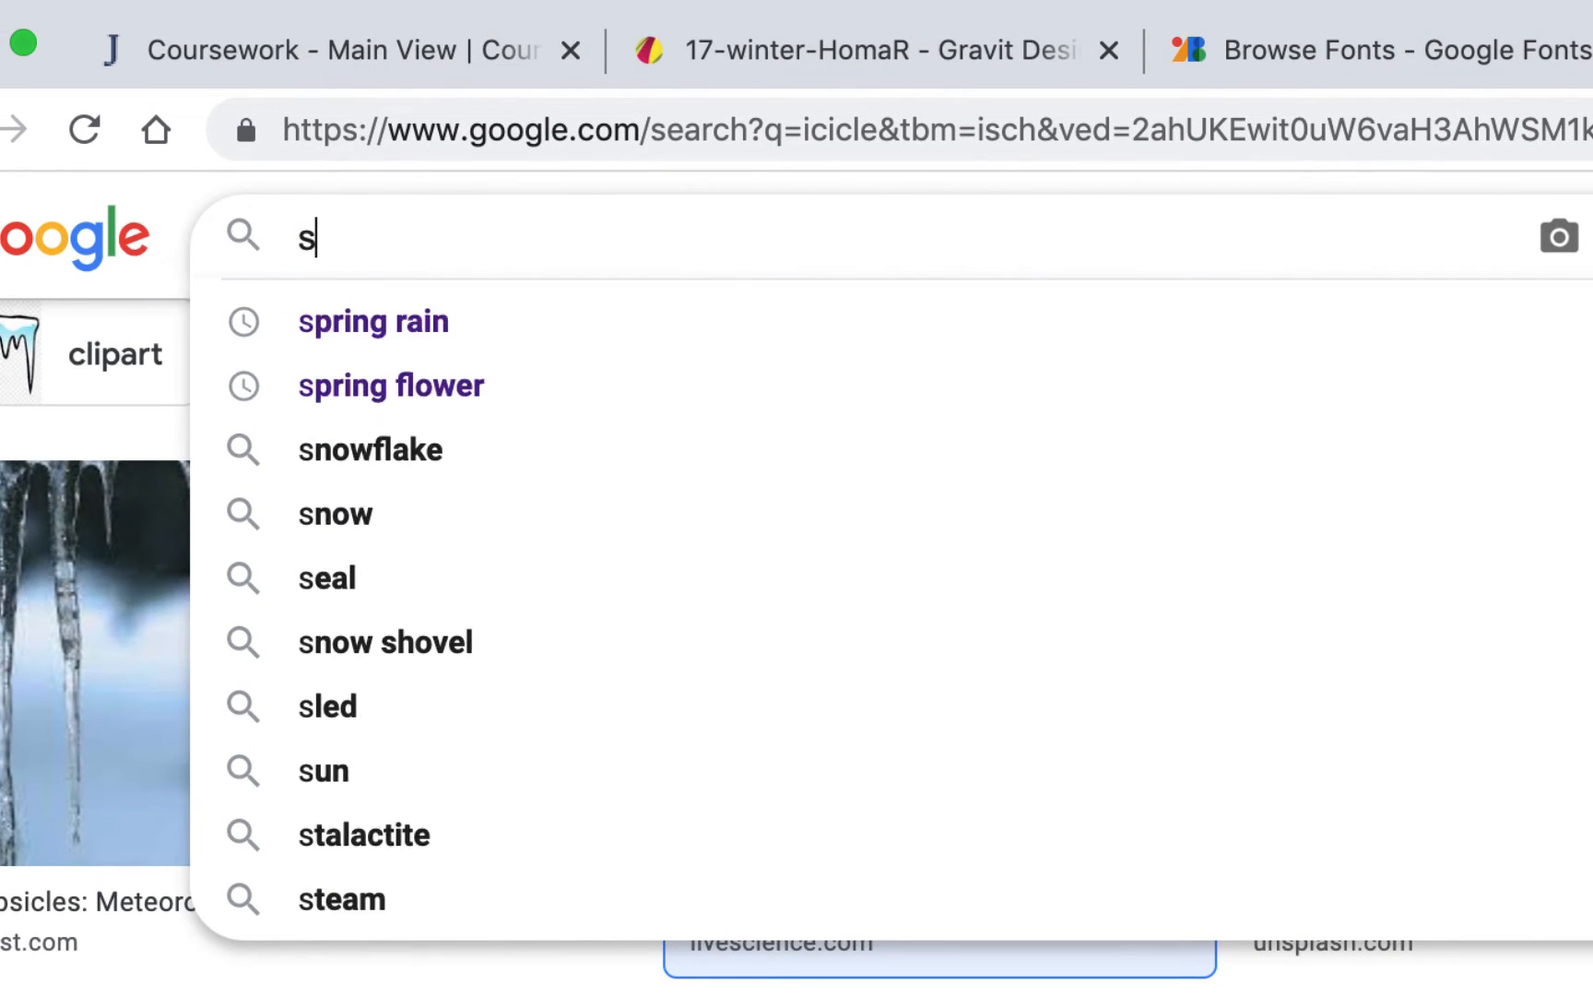
text(ledding)
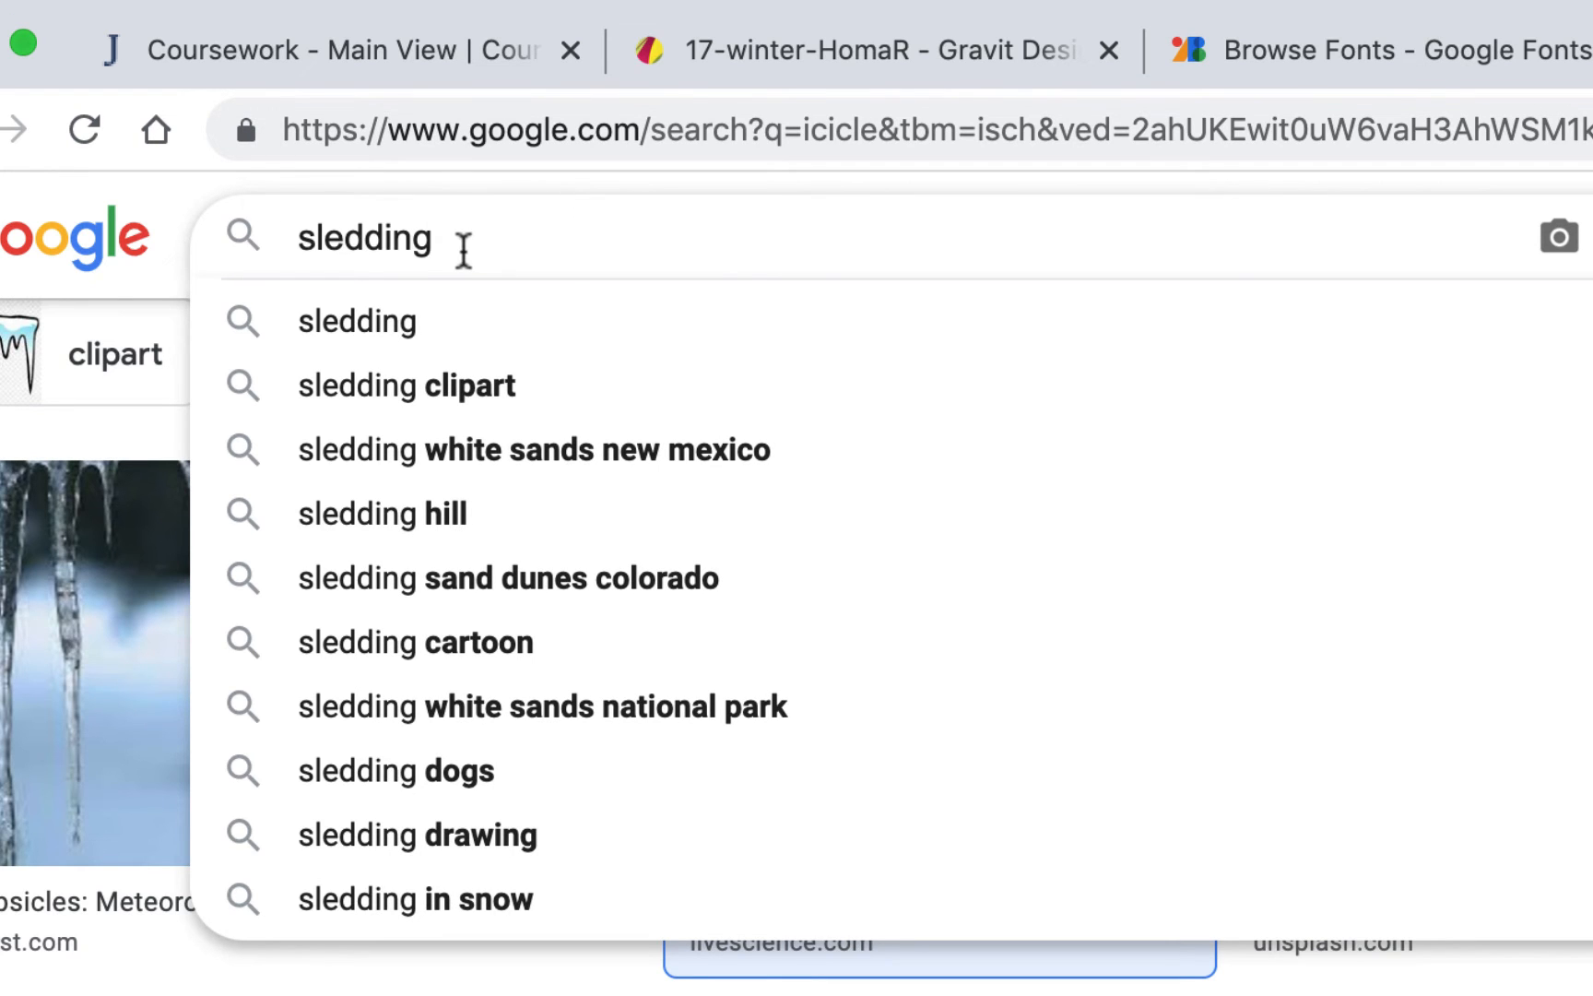
key(Return)
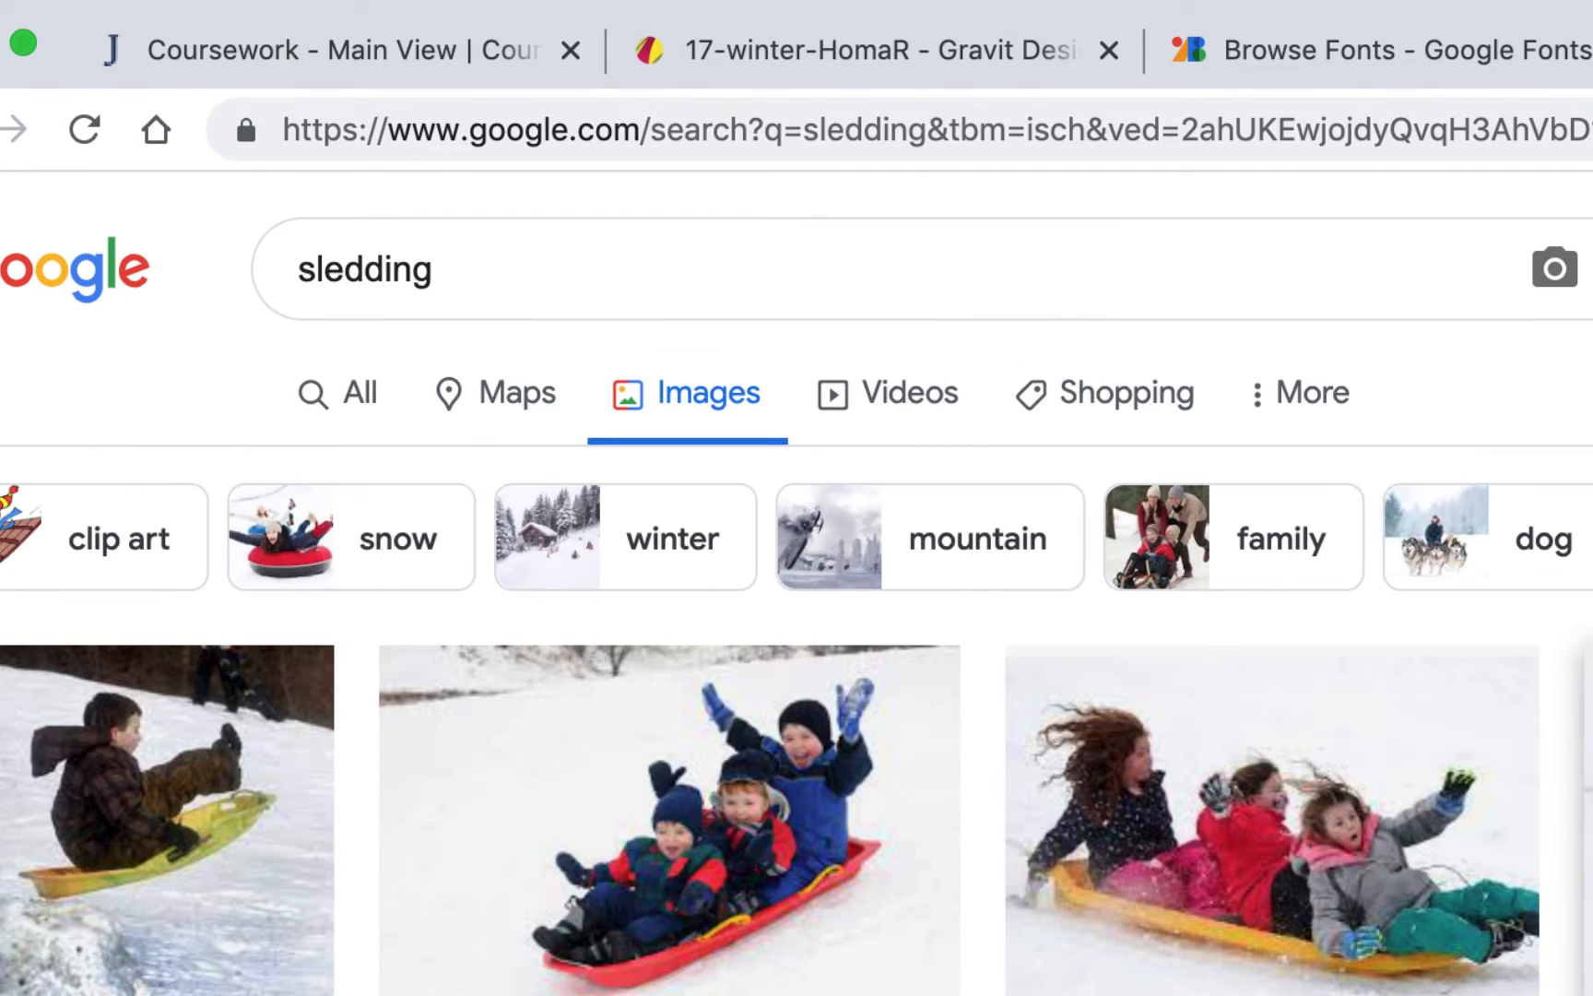
Step: Find the photo of the goggled sledder in a tan jacket with one arm raised and copy the image
scroll(797, 645, down, 4)
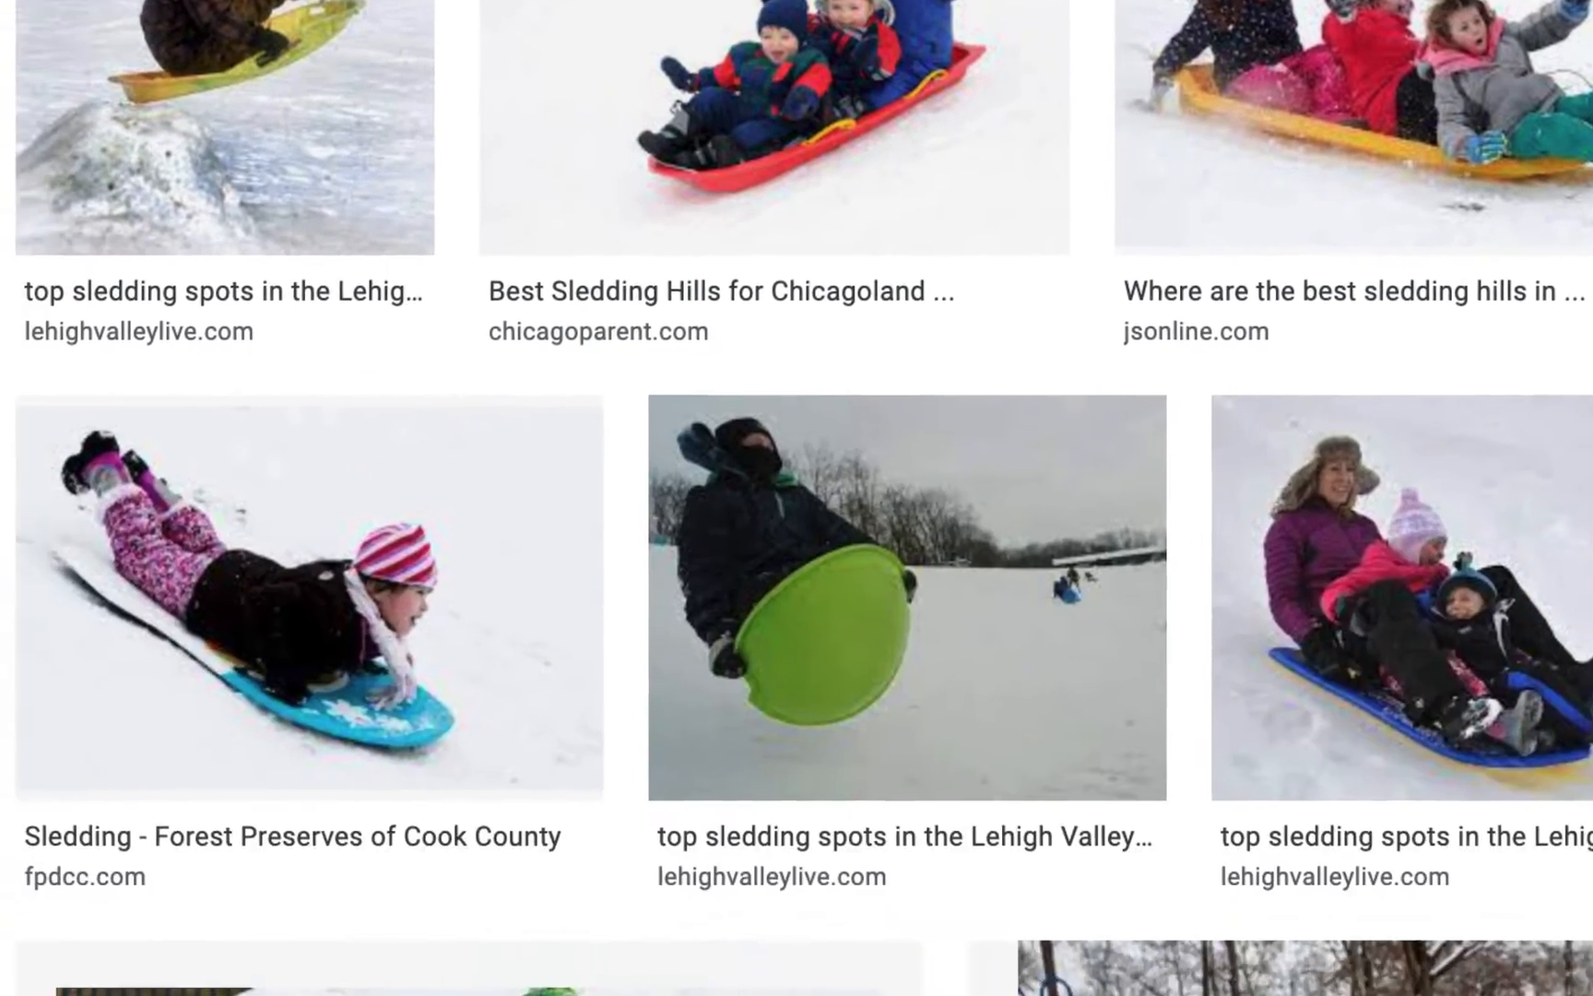
scroll(267, 627, down, 5)
right_click(1544, 87)
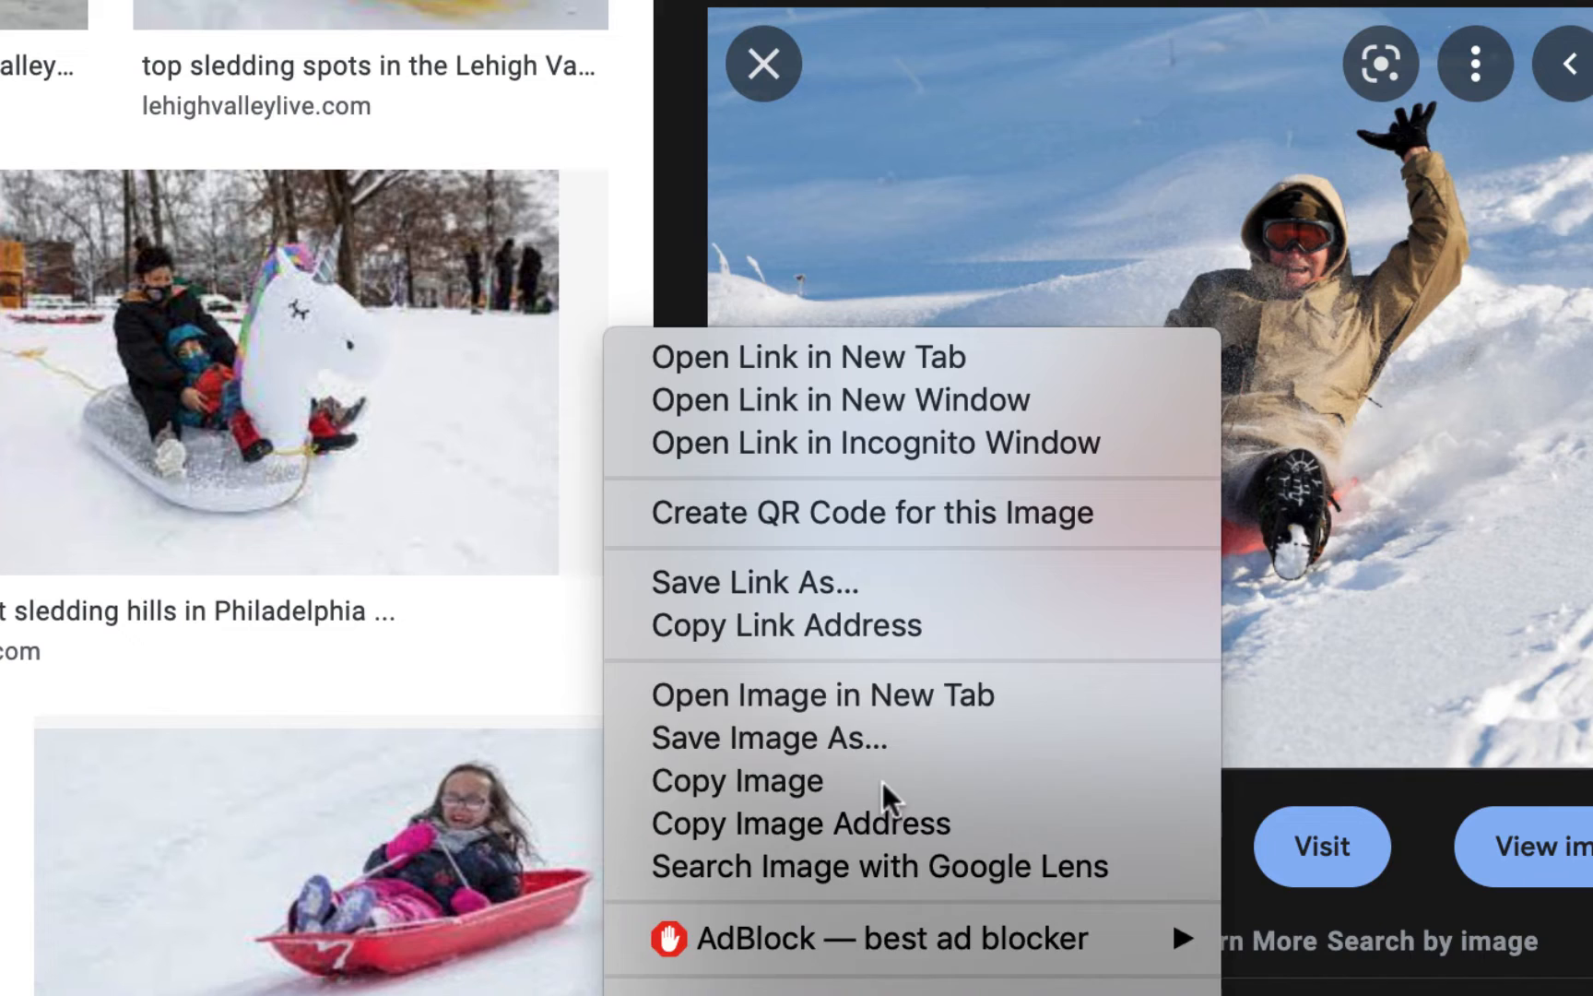
click(882, 781)
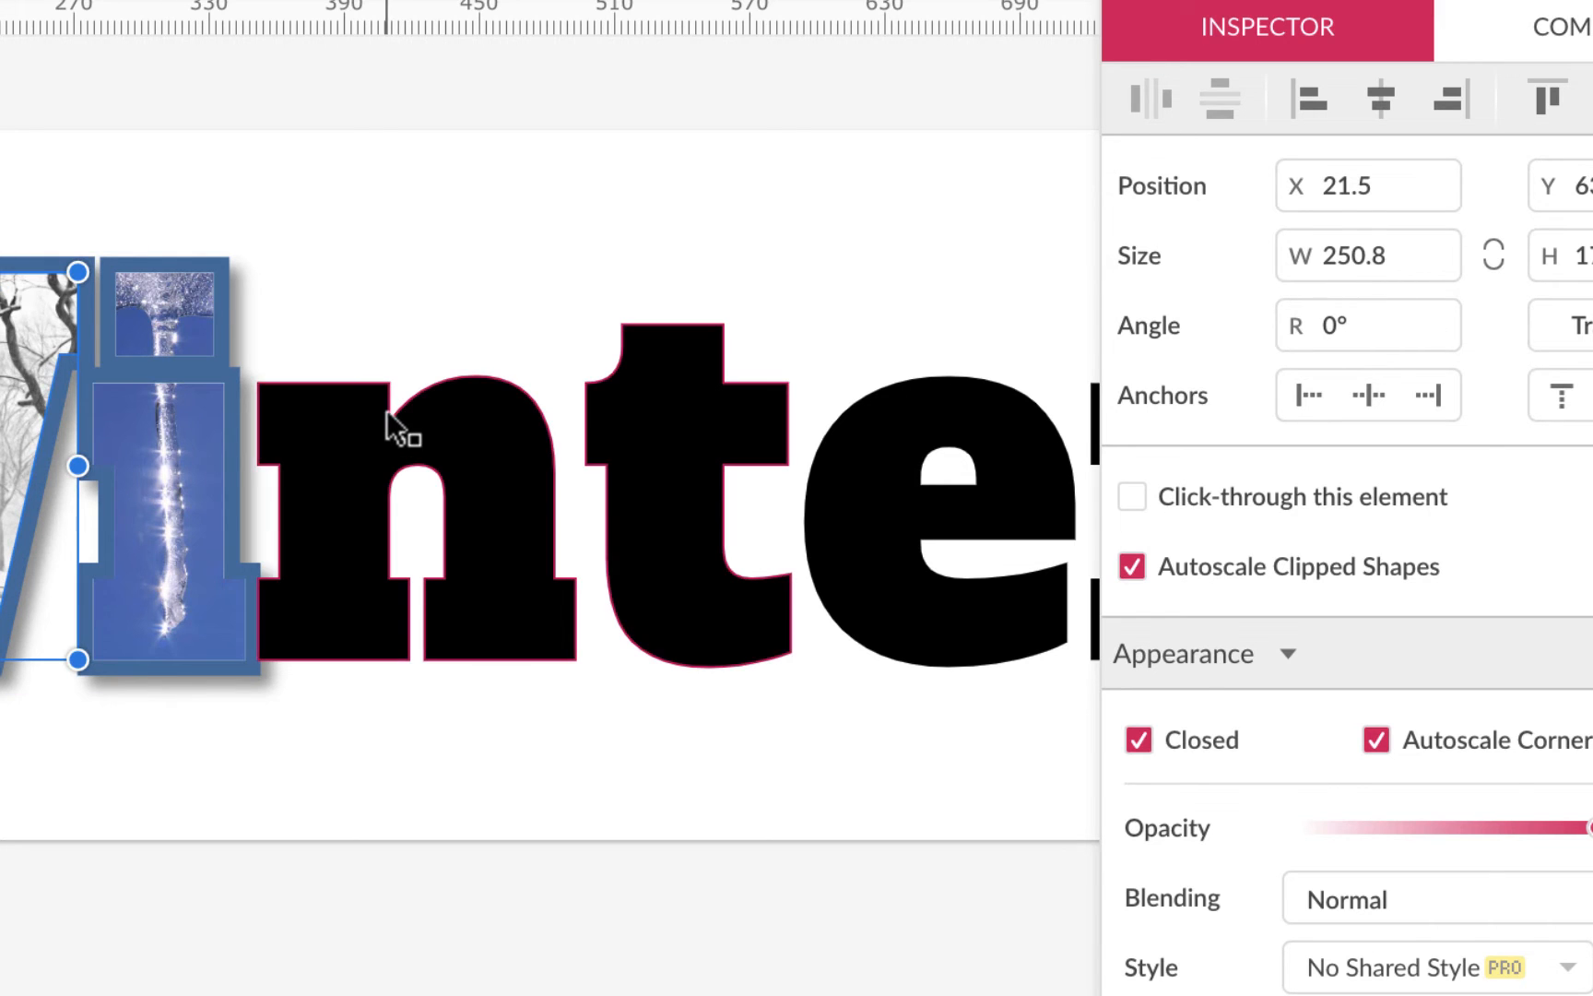
Step: Back in Gravit Designer, paste the sledding image and place its layer beneath the "nt" compound path
click(381, 409)
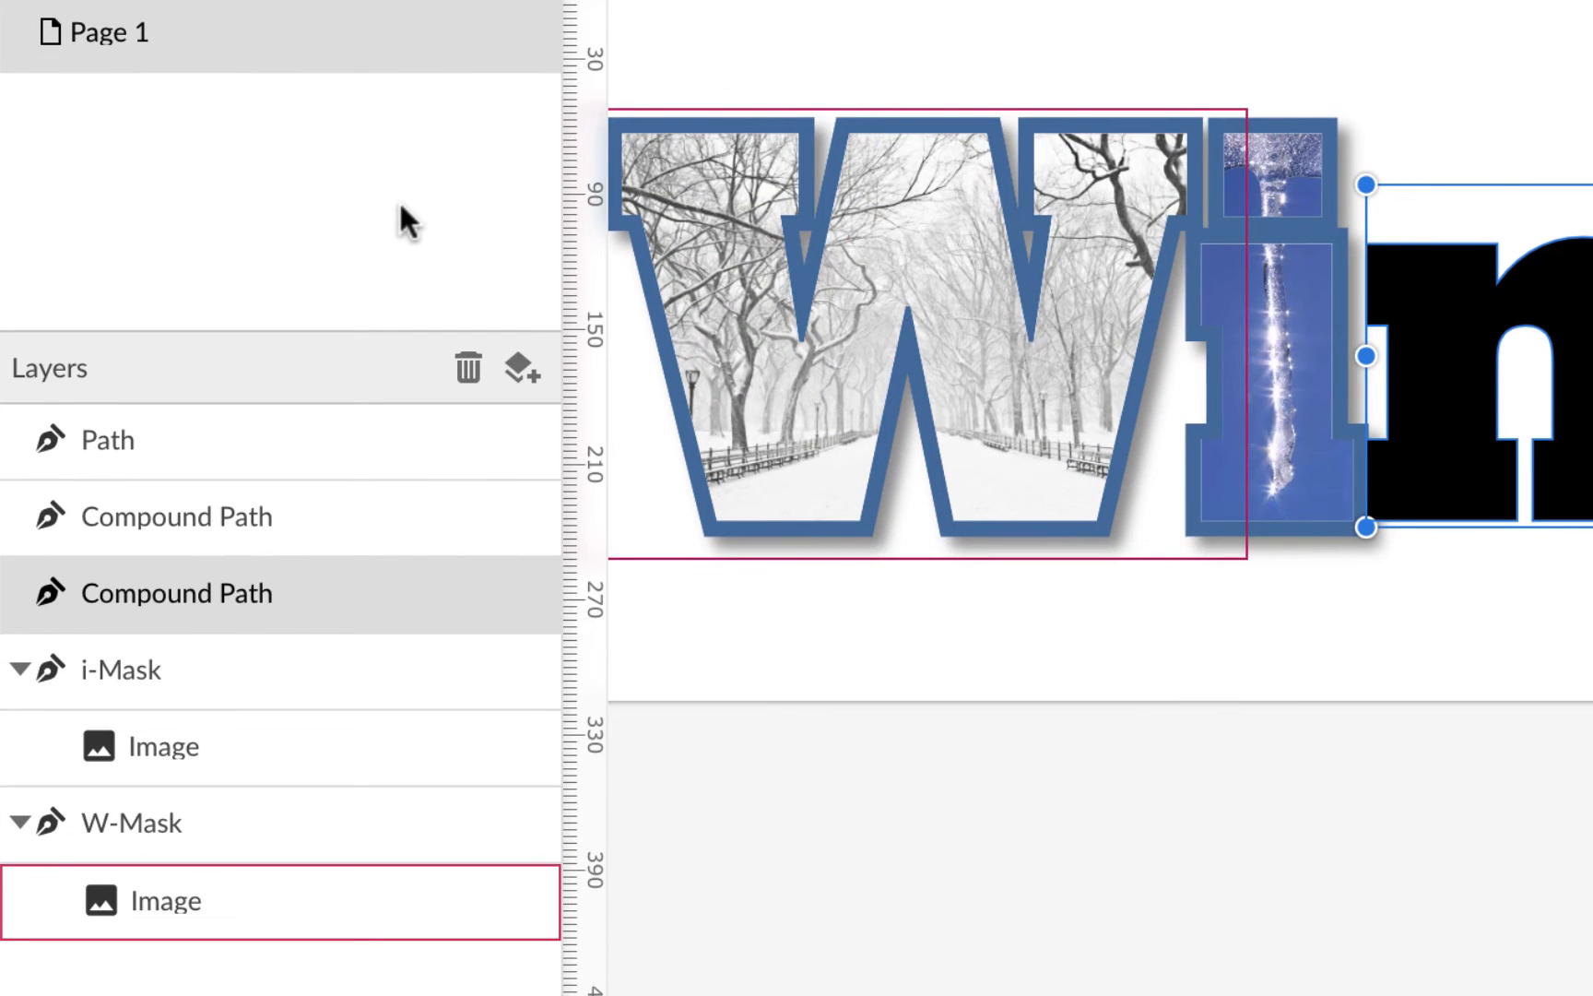
key(ctrl+v)
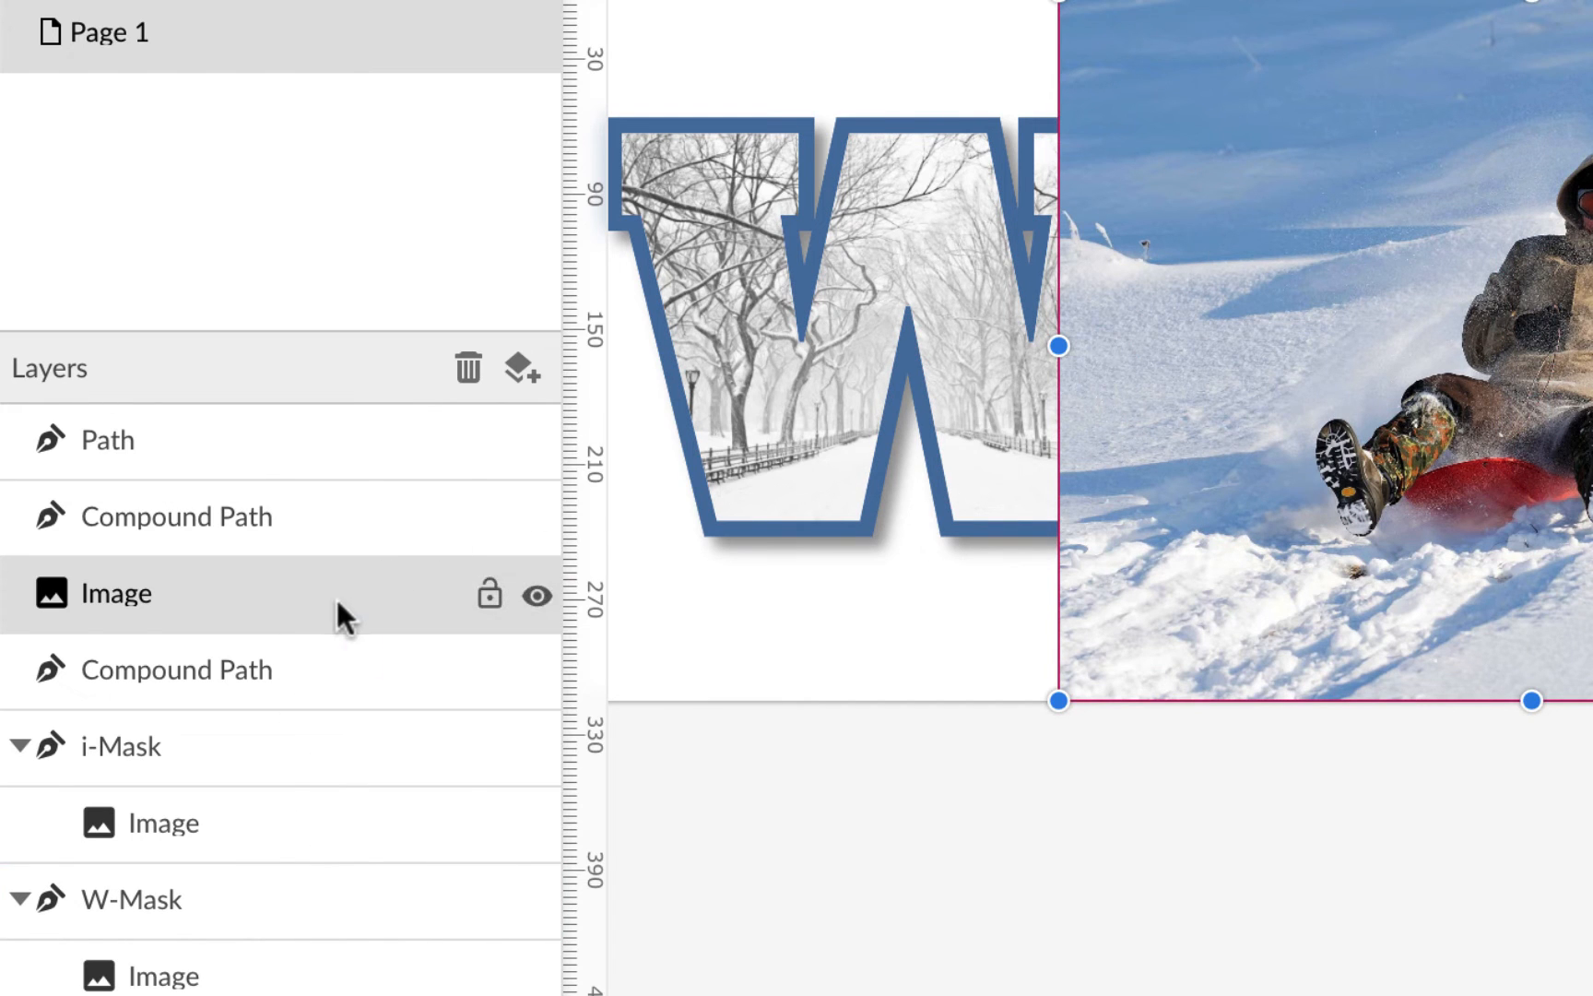
drag(335, 597, 367, 705)
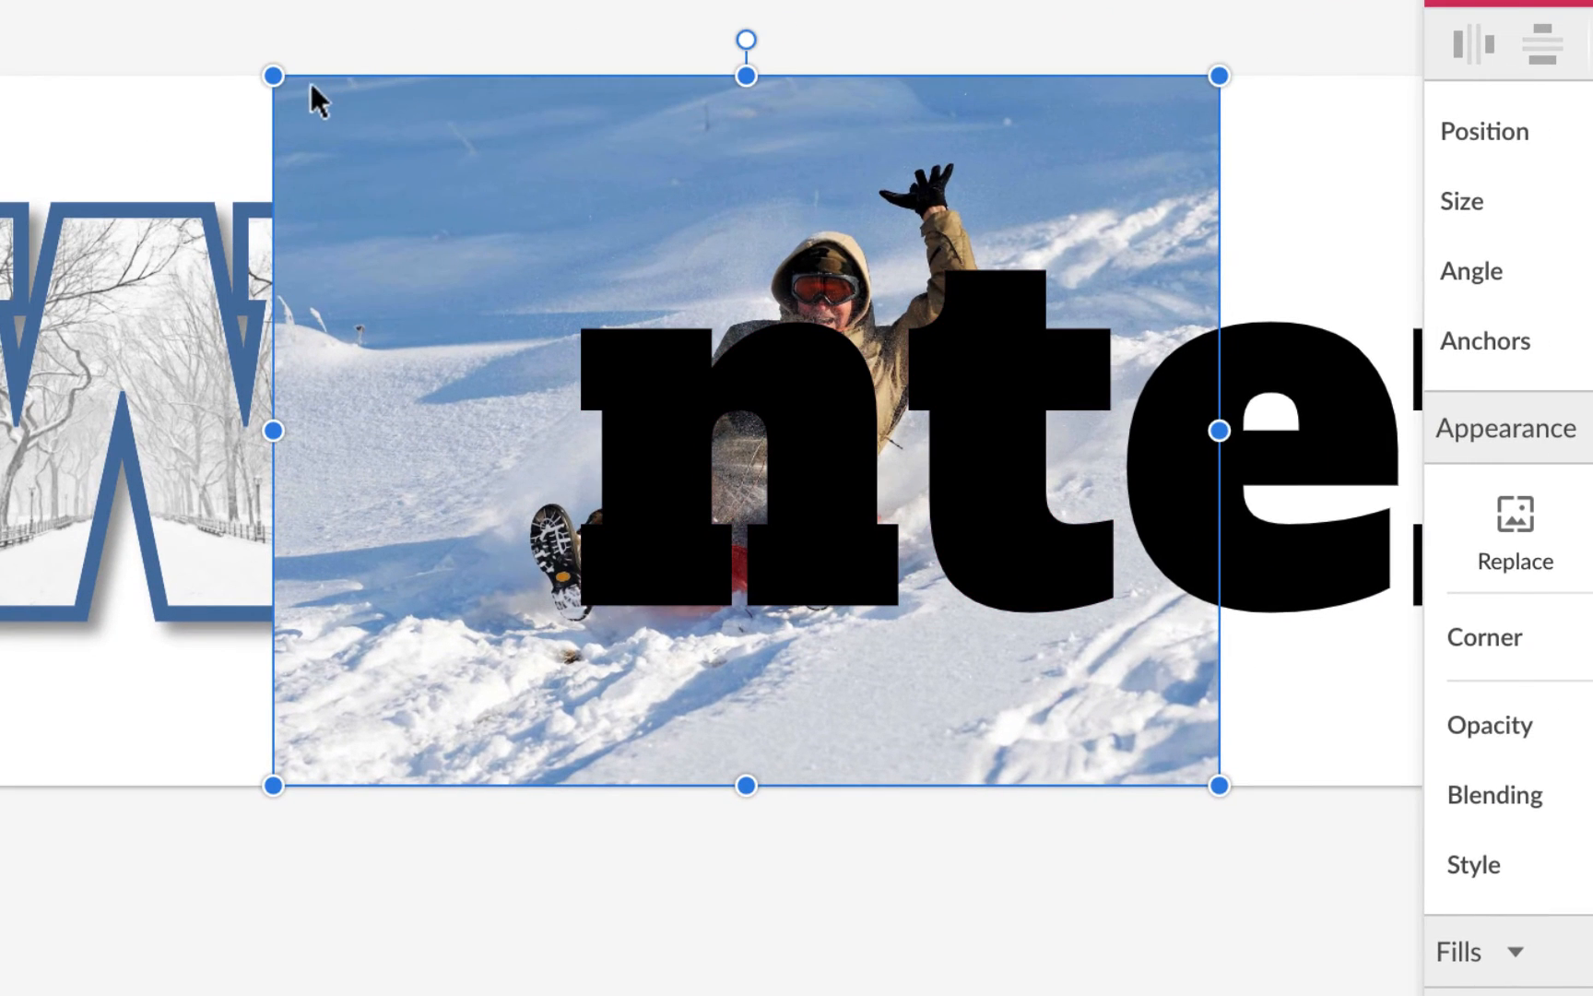
Step: Shrink the sledding image to about 254 by 190.5 px around "nt" and mask it with the "nt" compound path
drag(274, 79, 493, 242)
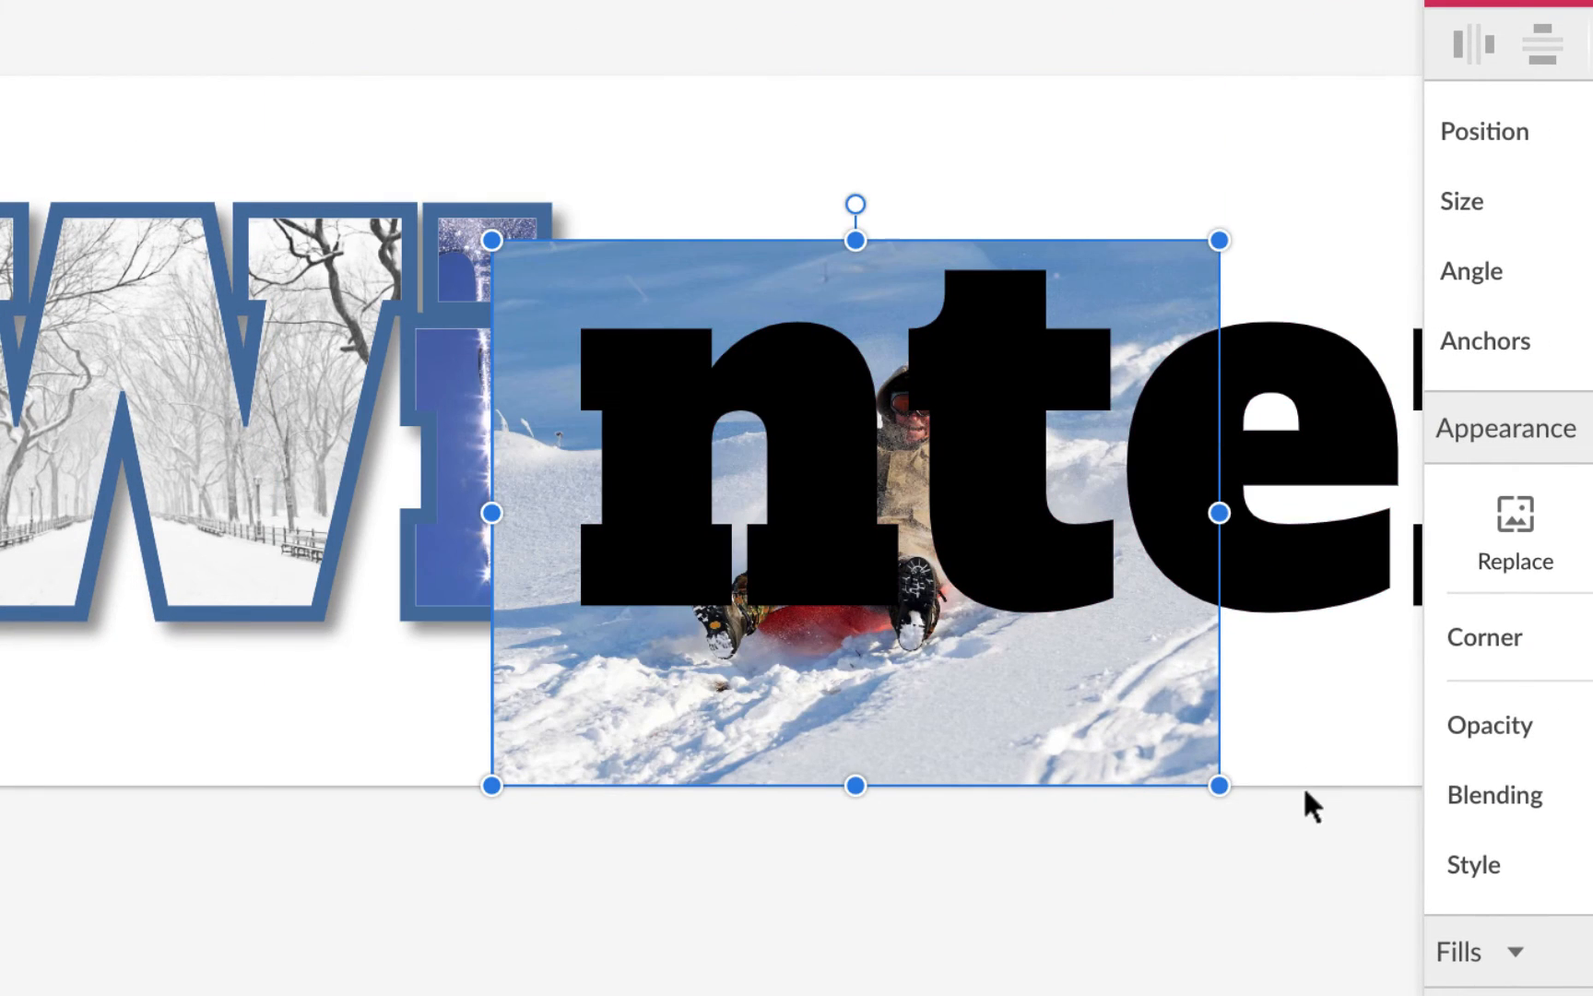
drag(1219, 786, 1130, 740)
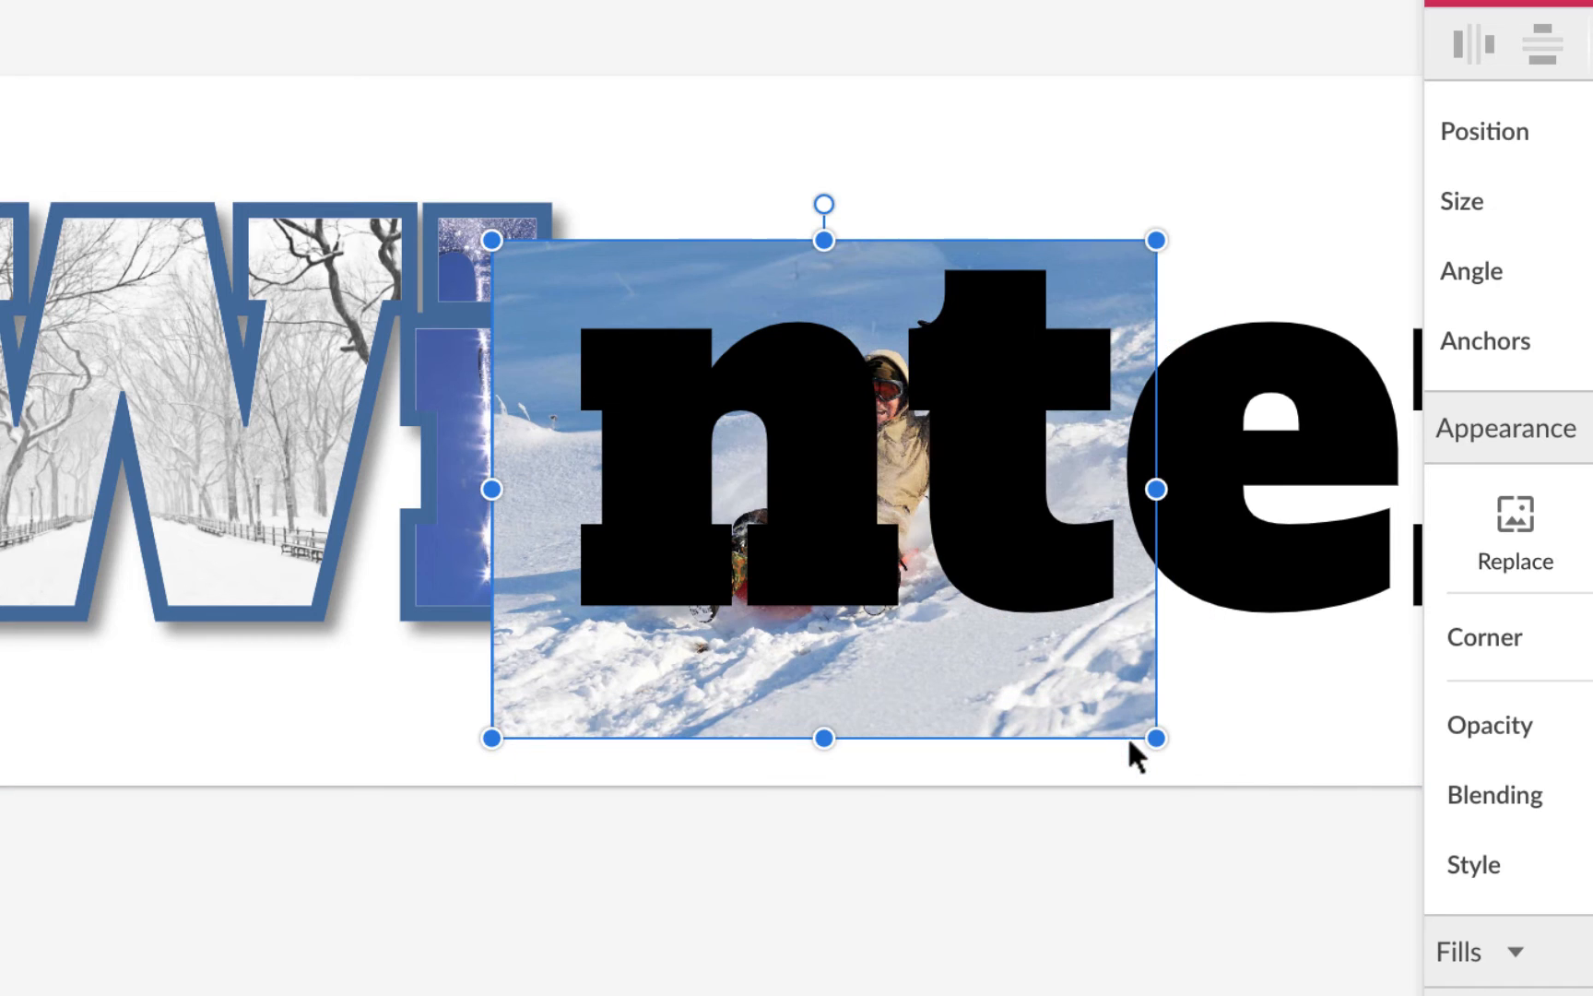
drag(494, 739, 559, 686)
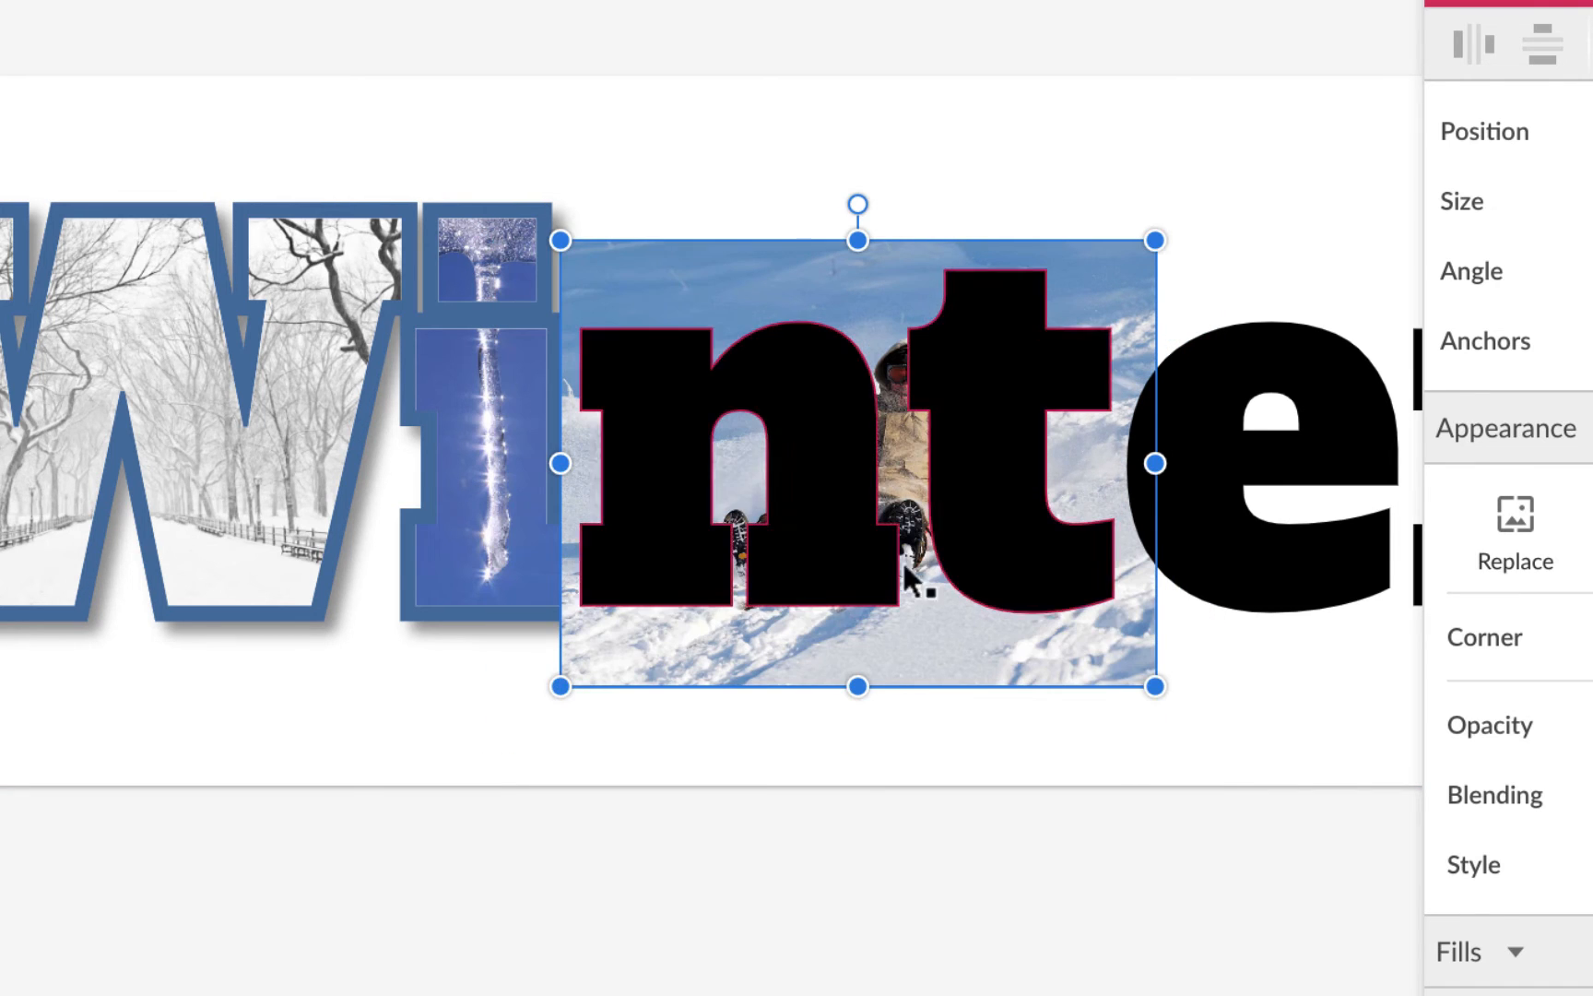
drag(1160, 688, 1133, 669)
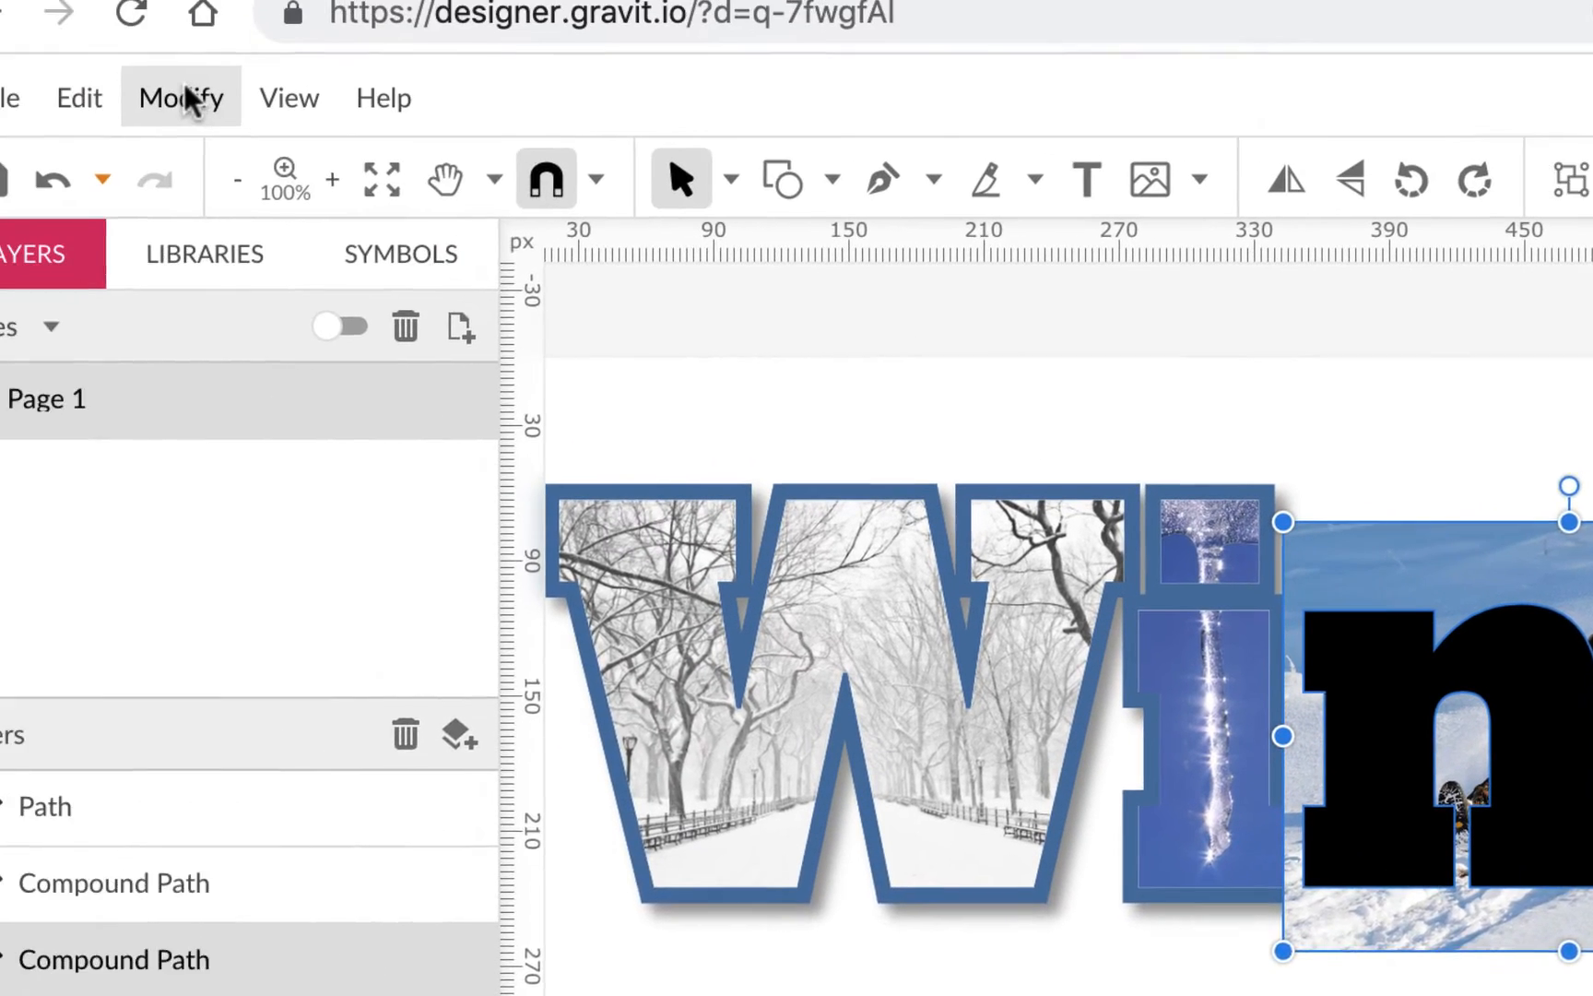
click(184, 96)
click(252, 619)
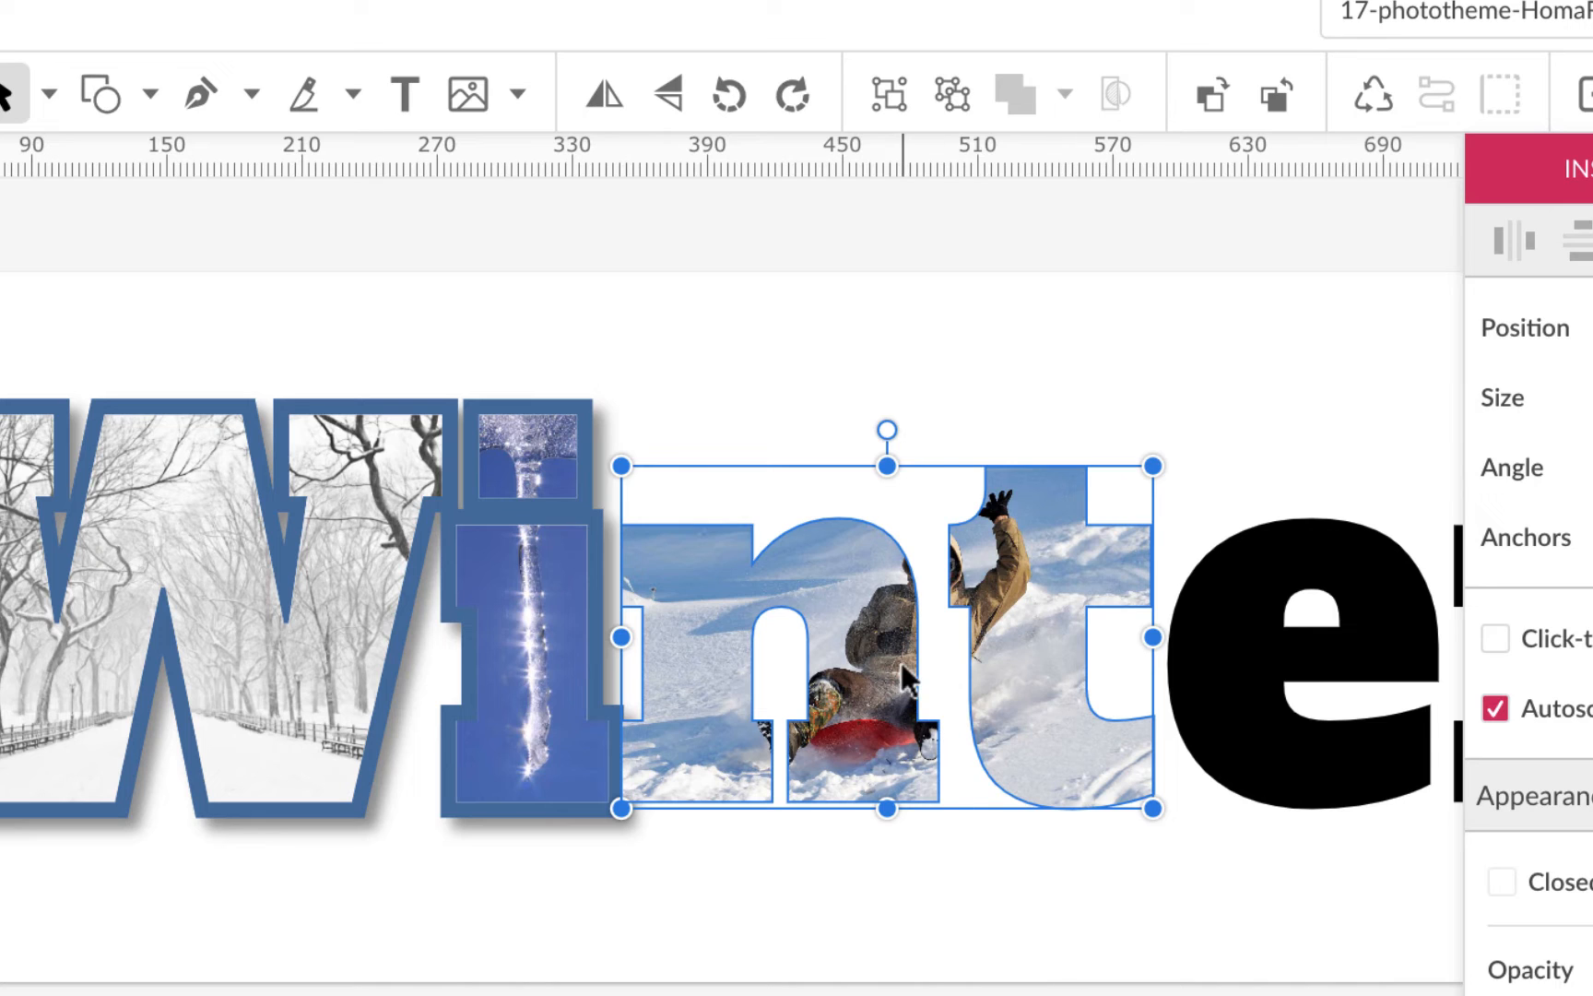
Step: Try to pick the sledding image inside the "nt" mask with the Subselect tool
click(46, 96)
click(73, 217)
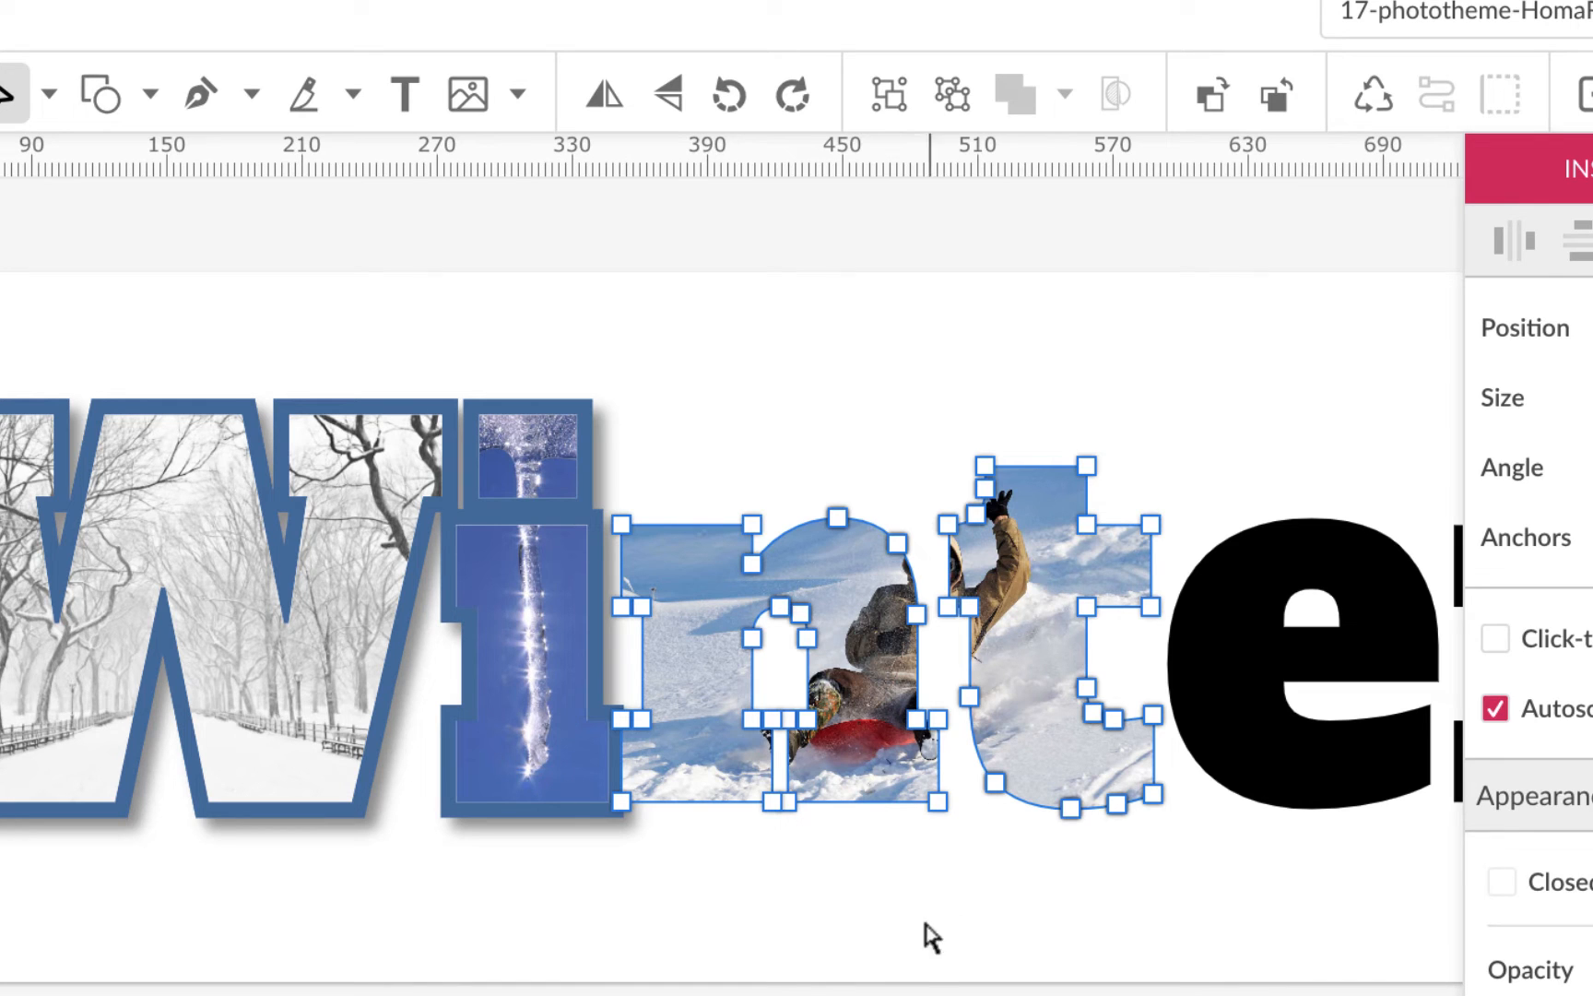
click(917, 966)
click(1051, 598)
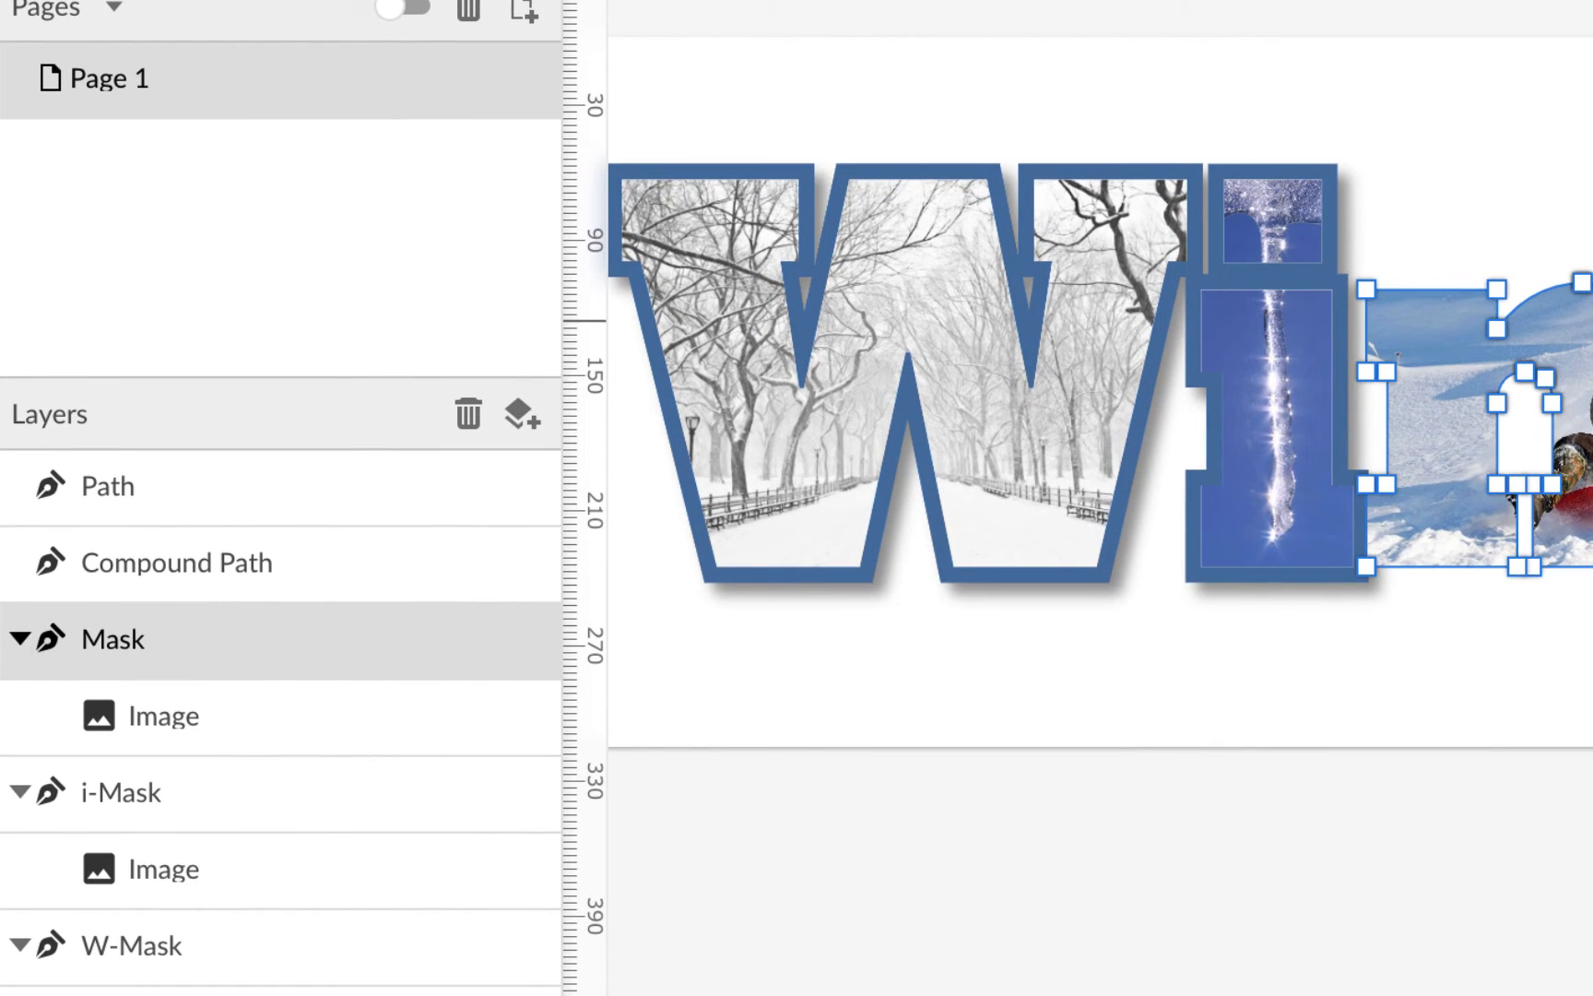
Step: Select the image inside the "nt" mask and enlarge it to about 302 by 226.5 px
click(387, 717)
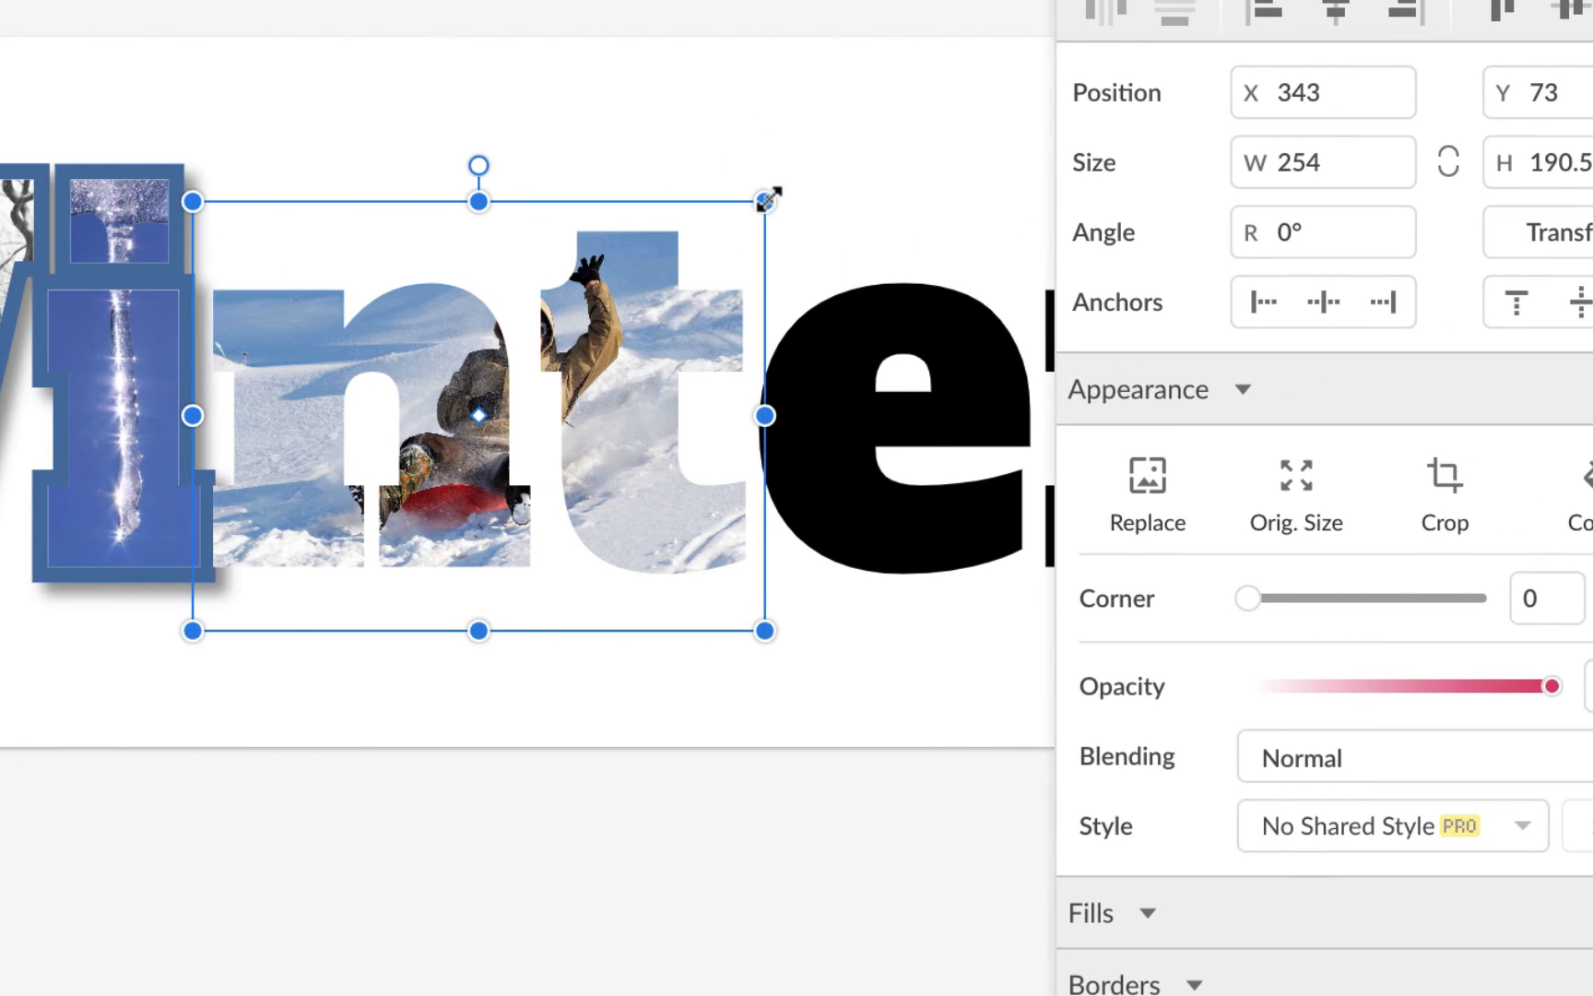
drag(765, 201, 873, 120)
drag(602, 327, 601, 353)
key(ctrl+z)
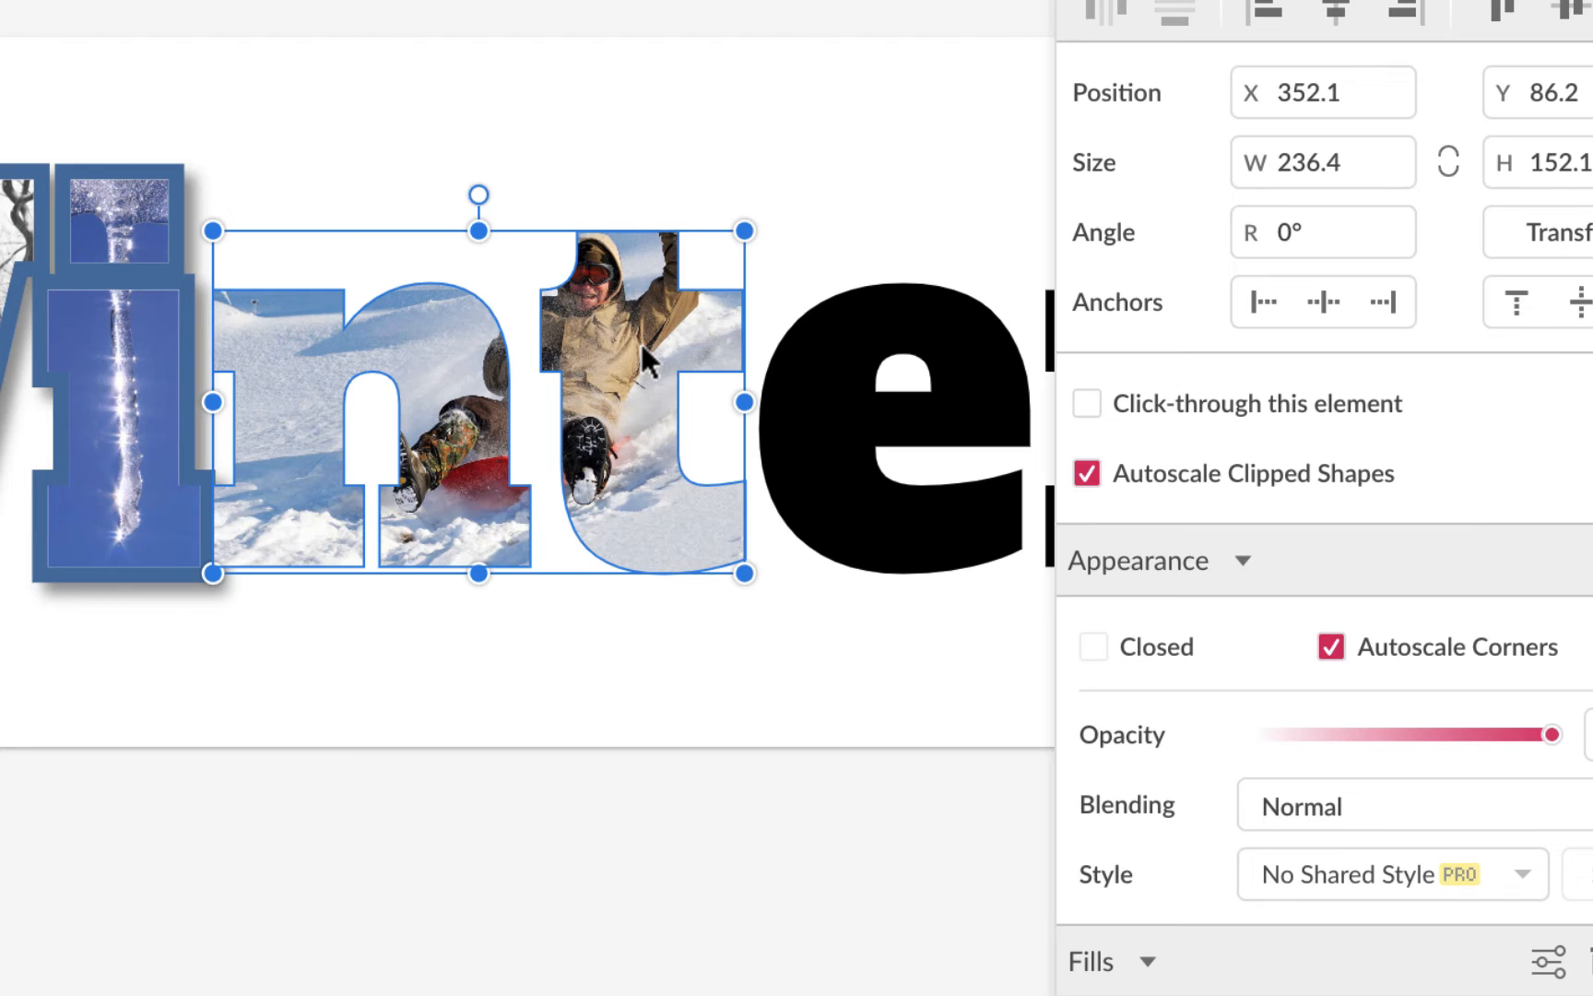
Step: Subselect the sledding image and shift it down and slightly left so the sledder's face and hand show inside the "t", then deselect
click(533, 374)
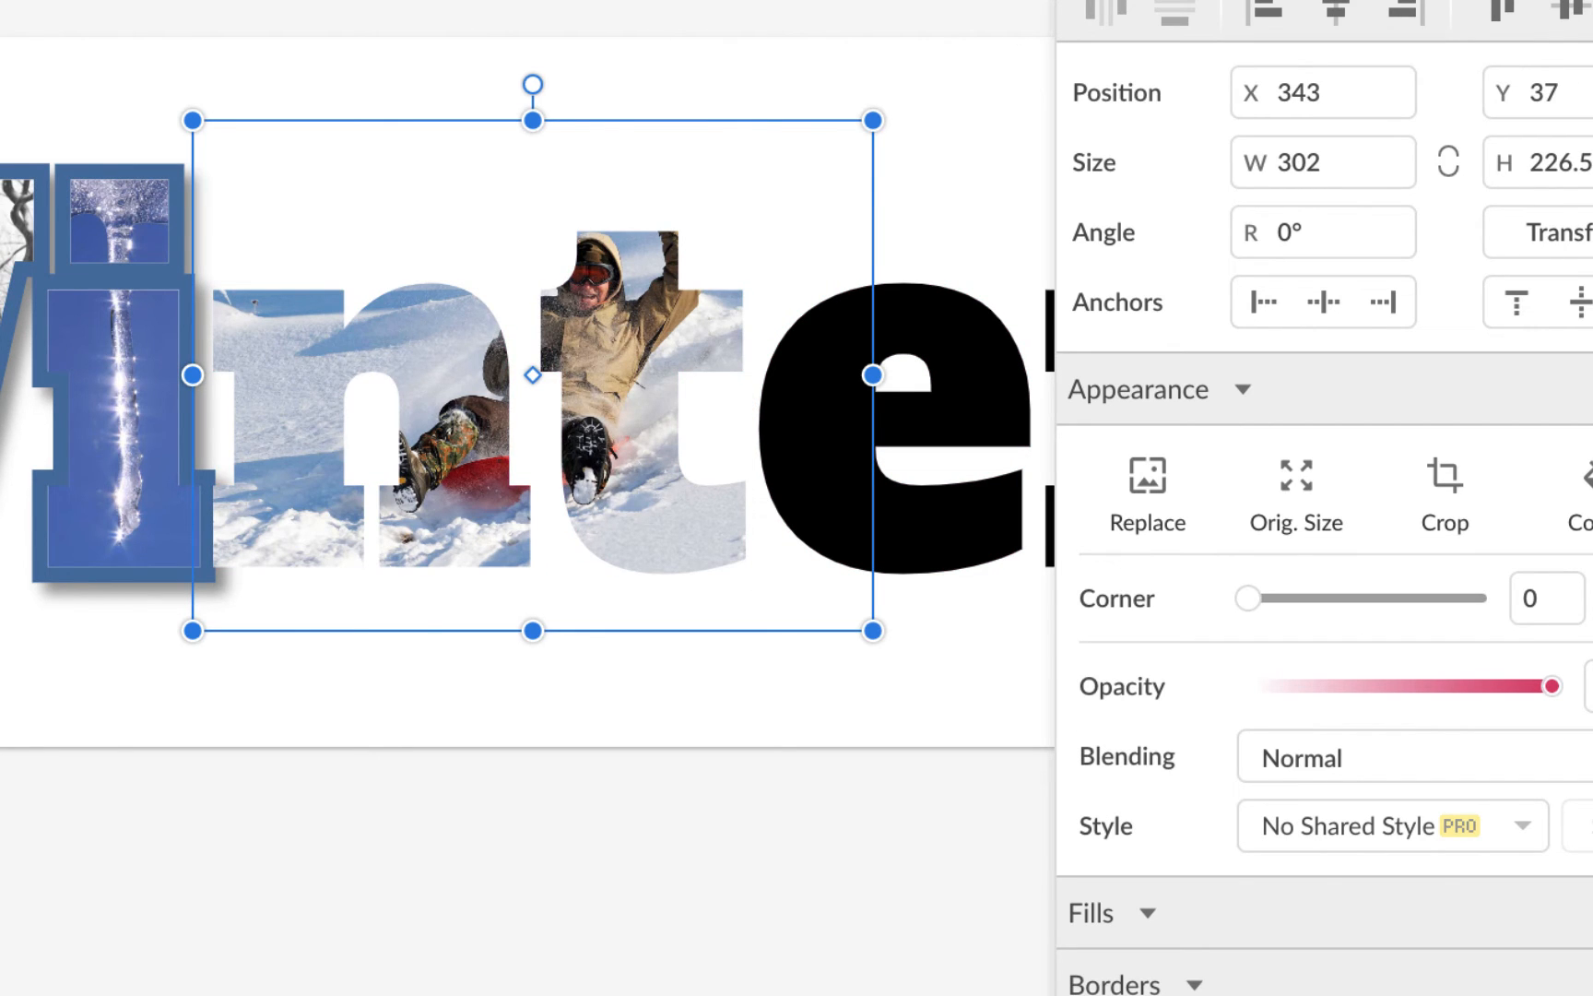
click(6, 11)
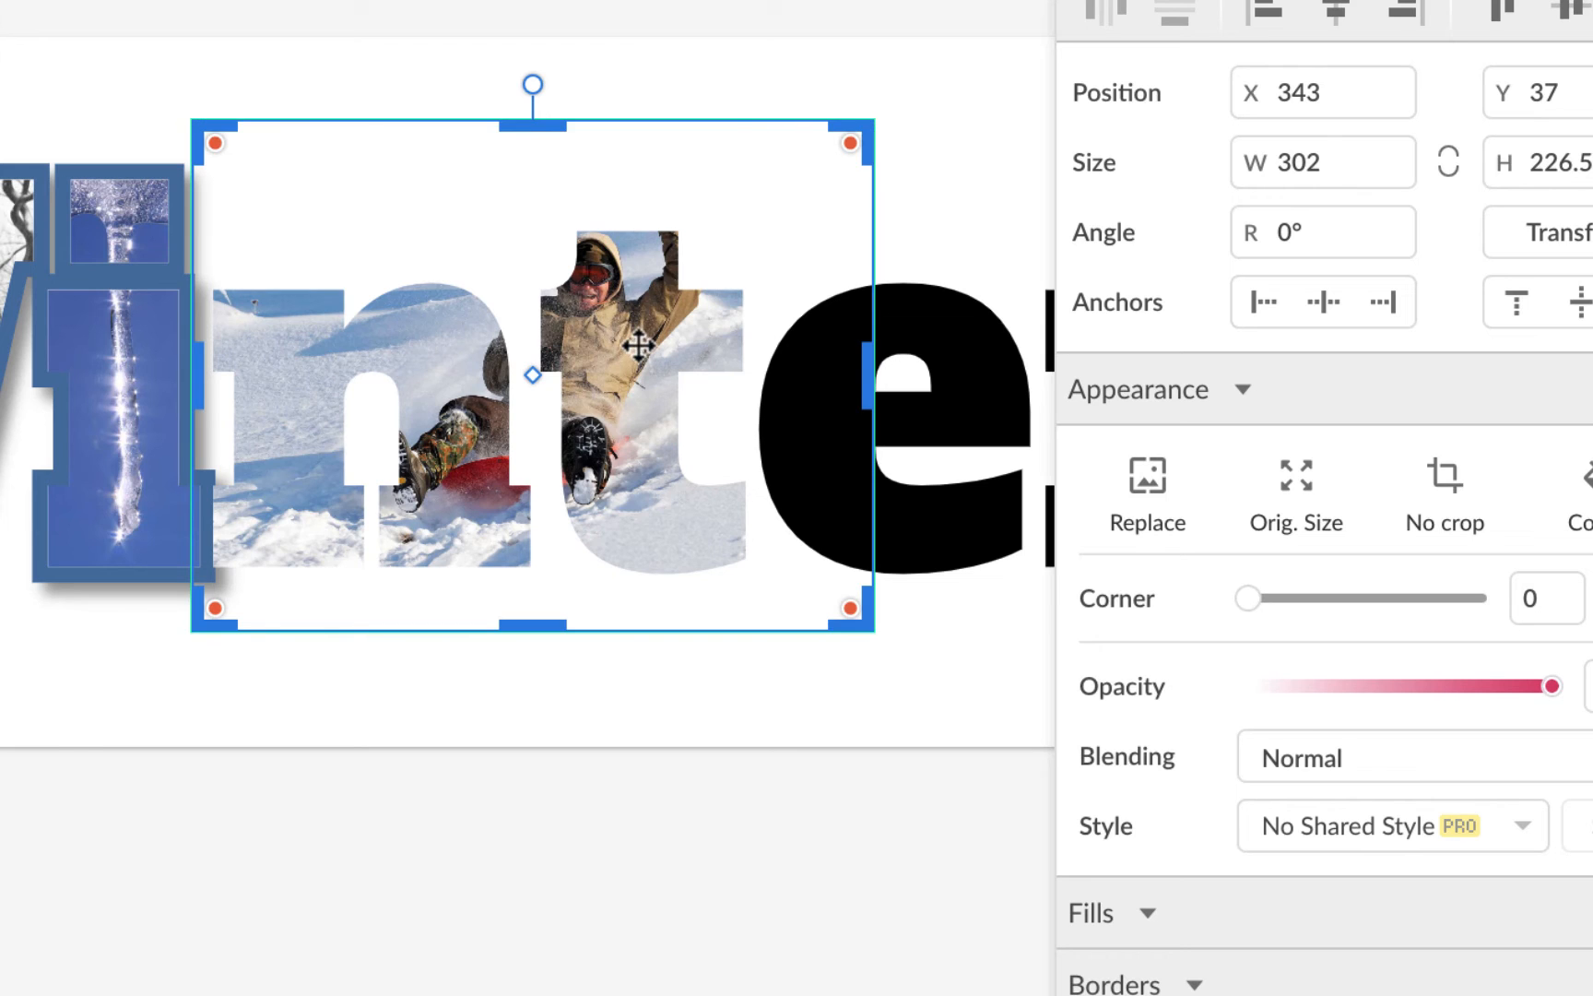
drag(637, 345, 617, 400)
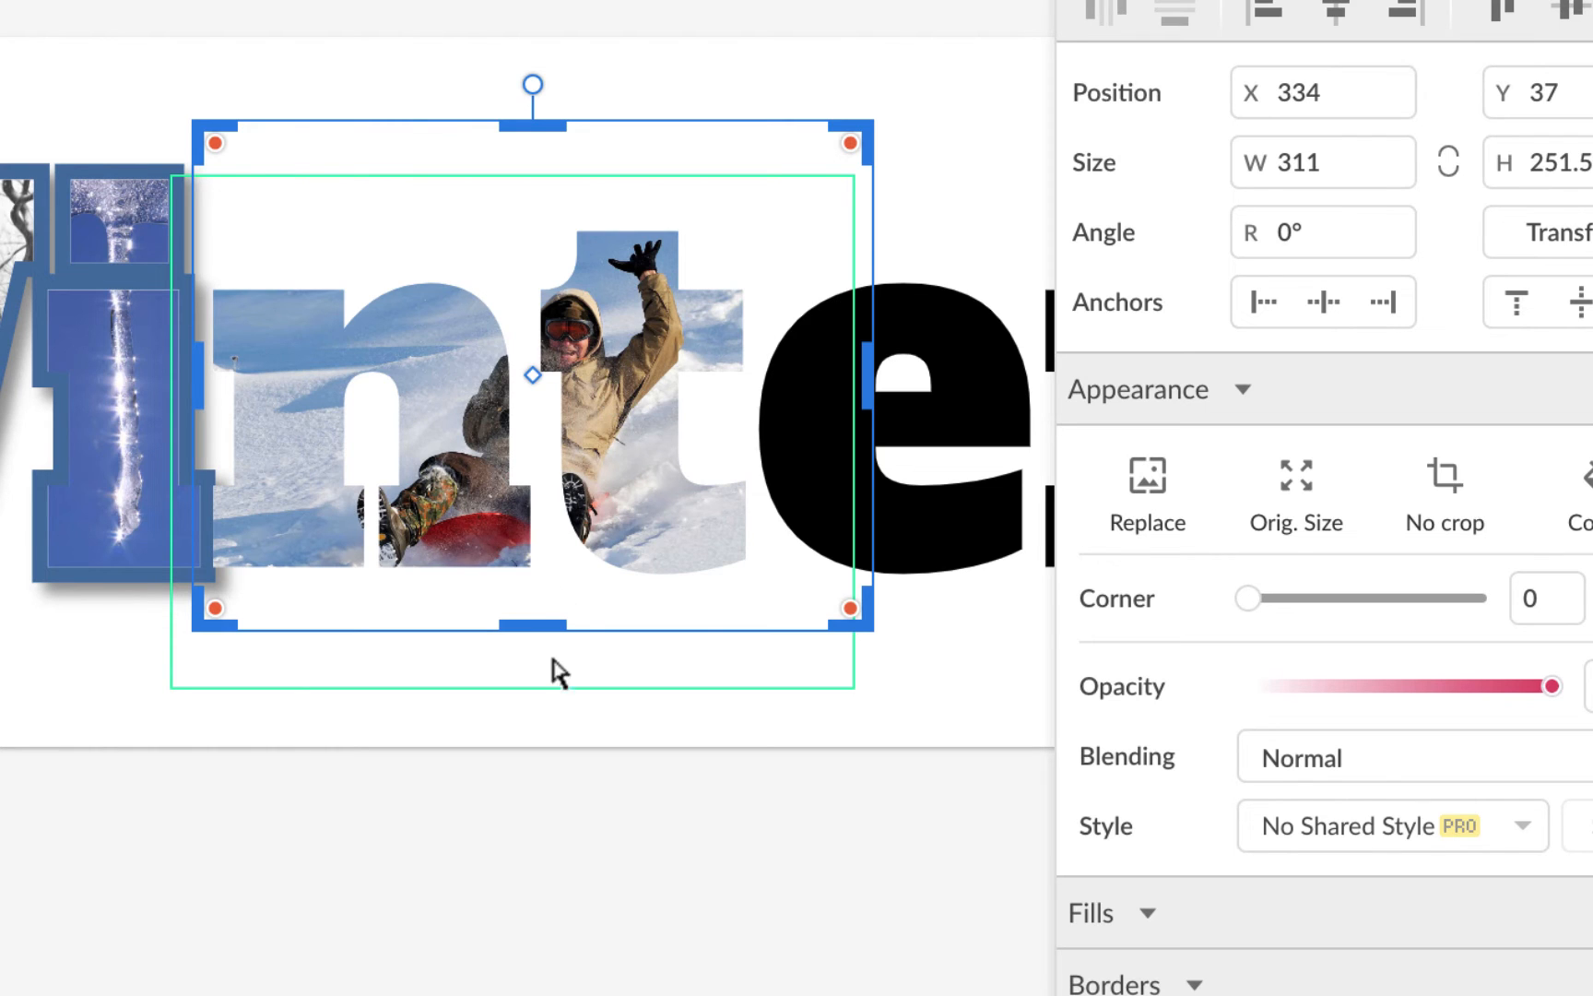
click(580, 942)
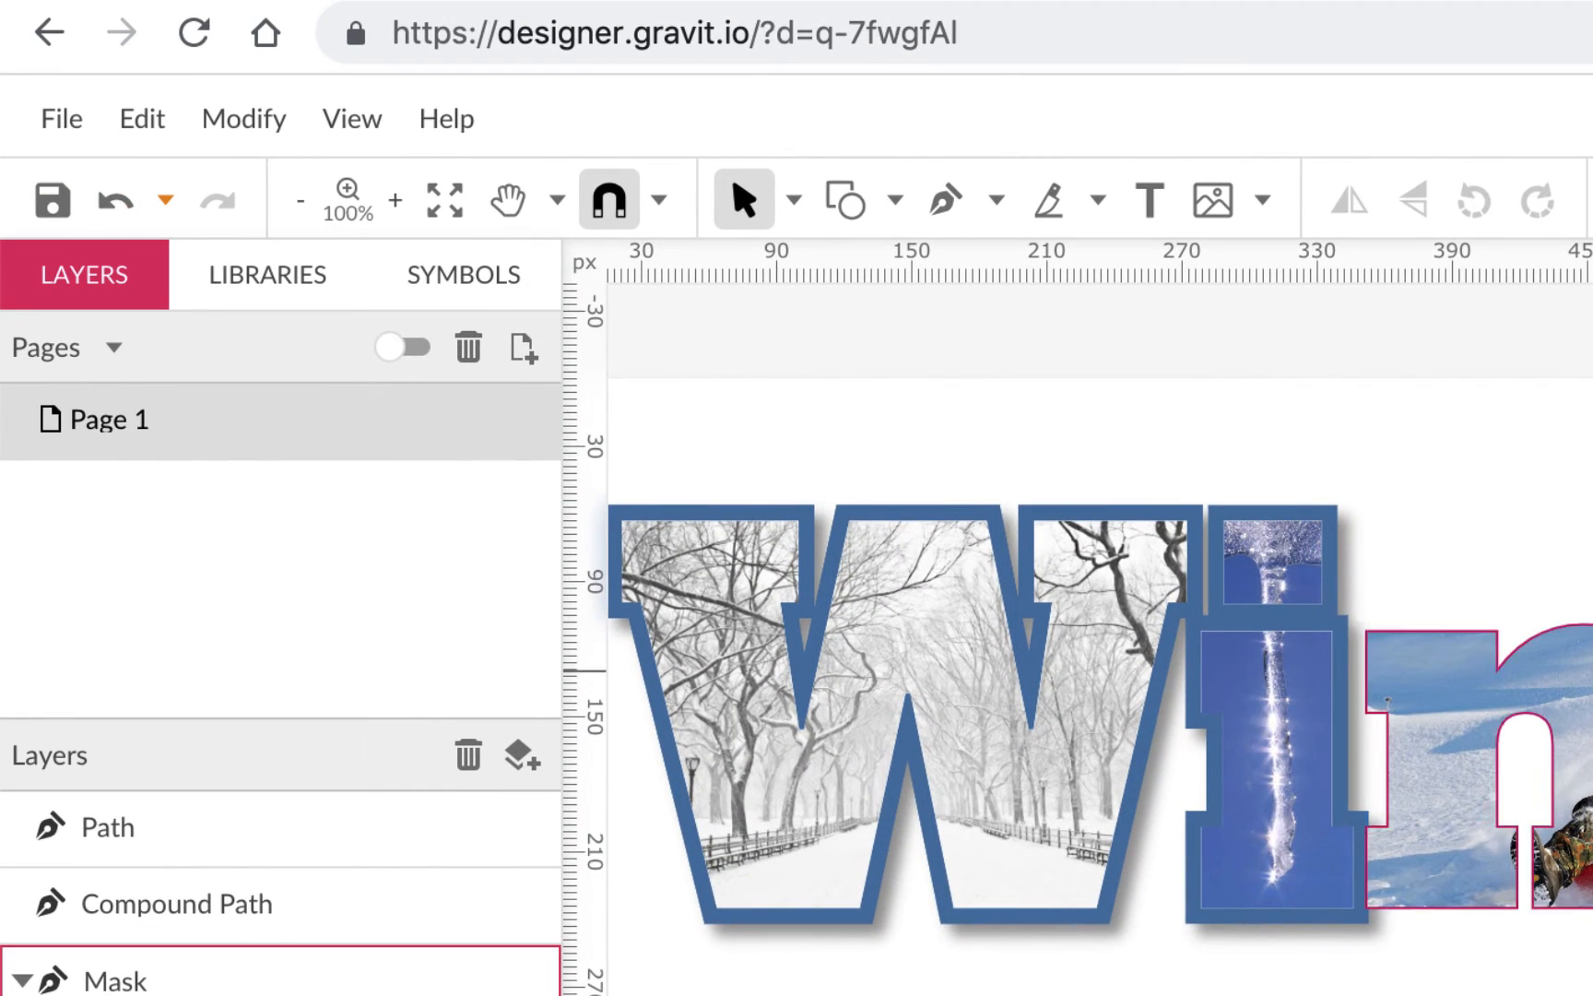
Step: Apply the copied "W" style to the "nt" mask
click(112, 979)
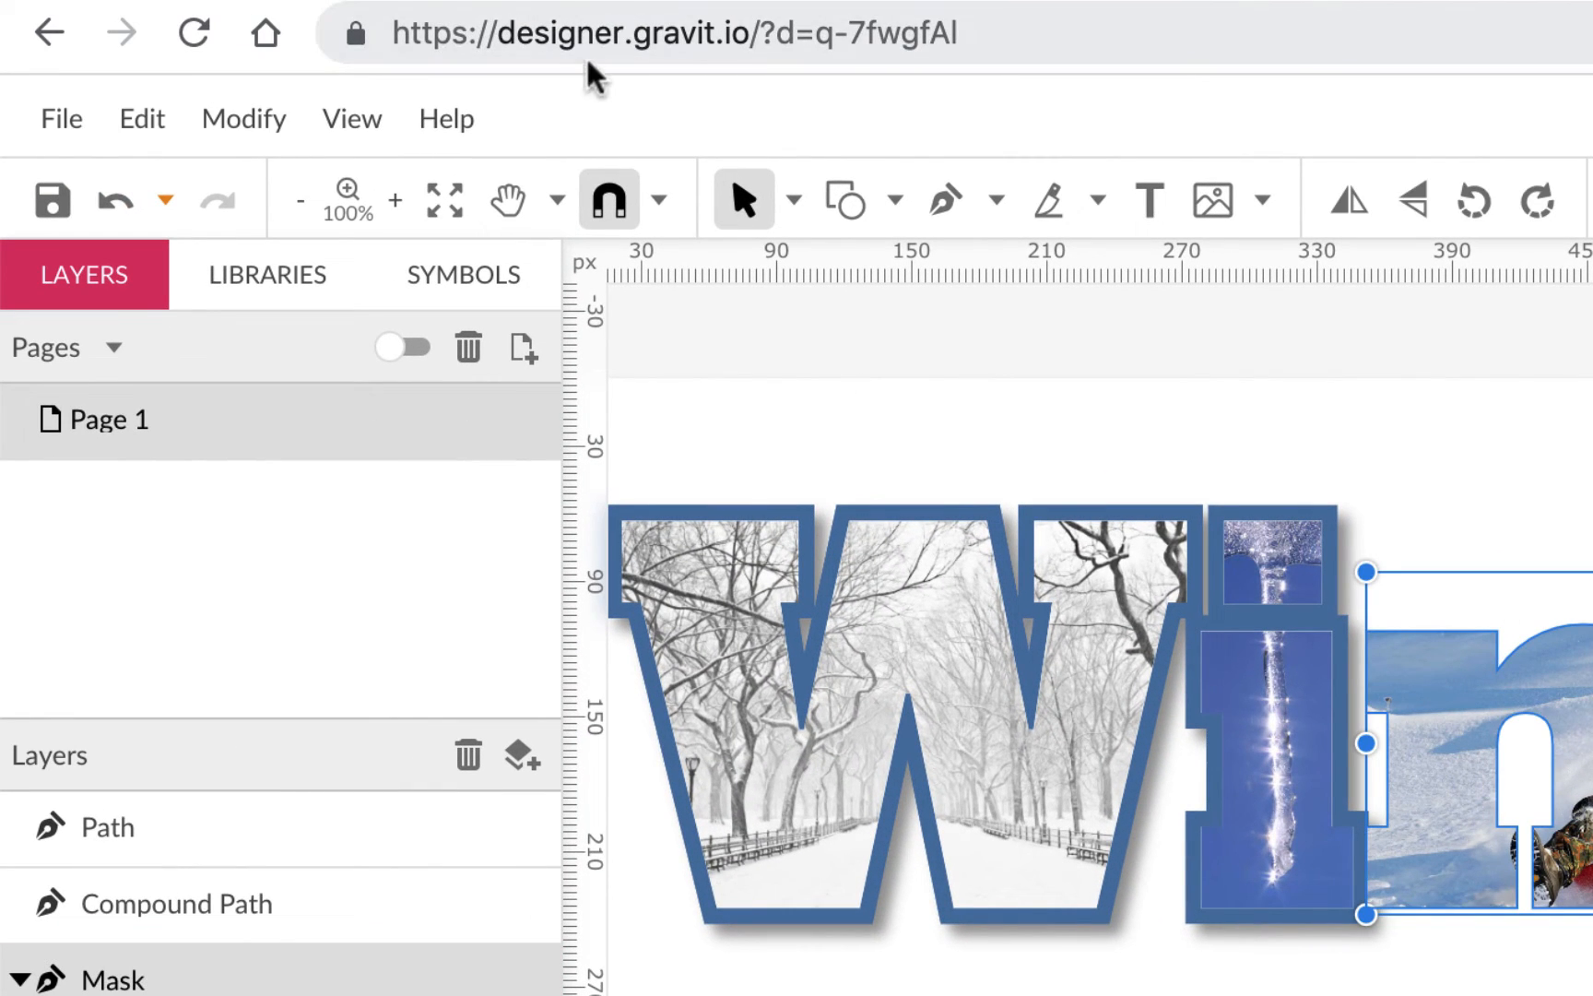
click(142, 118)
mouse_move(318, 466)
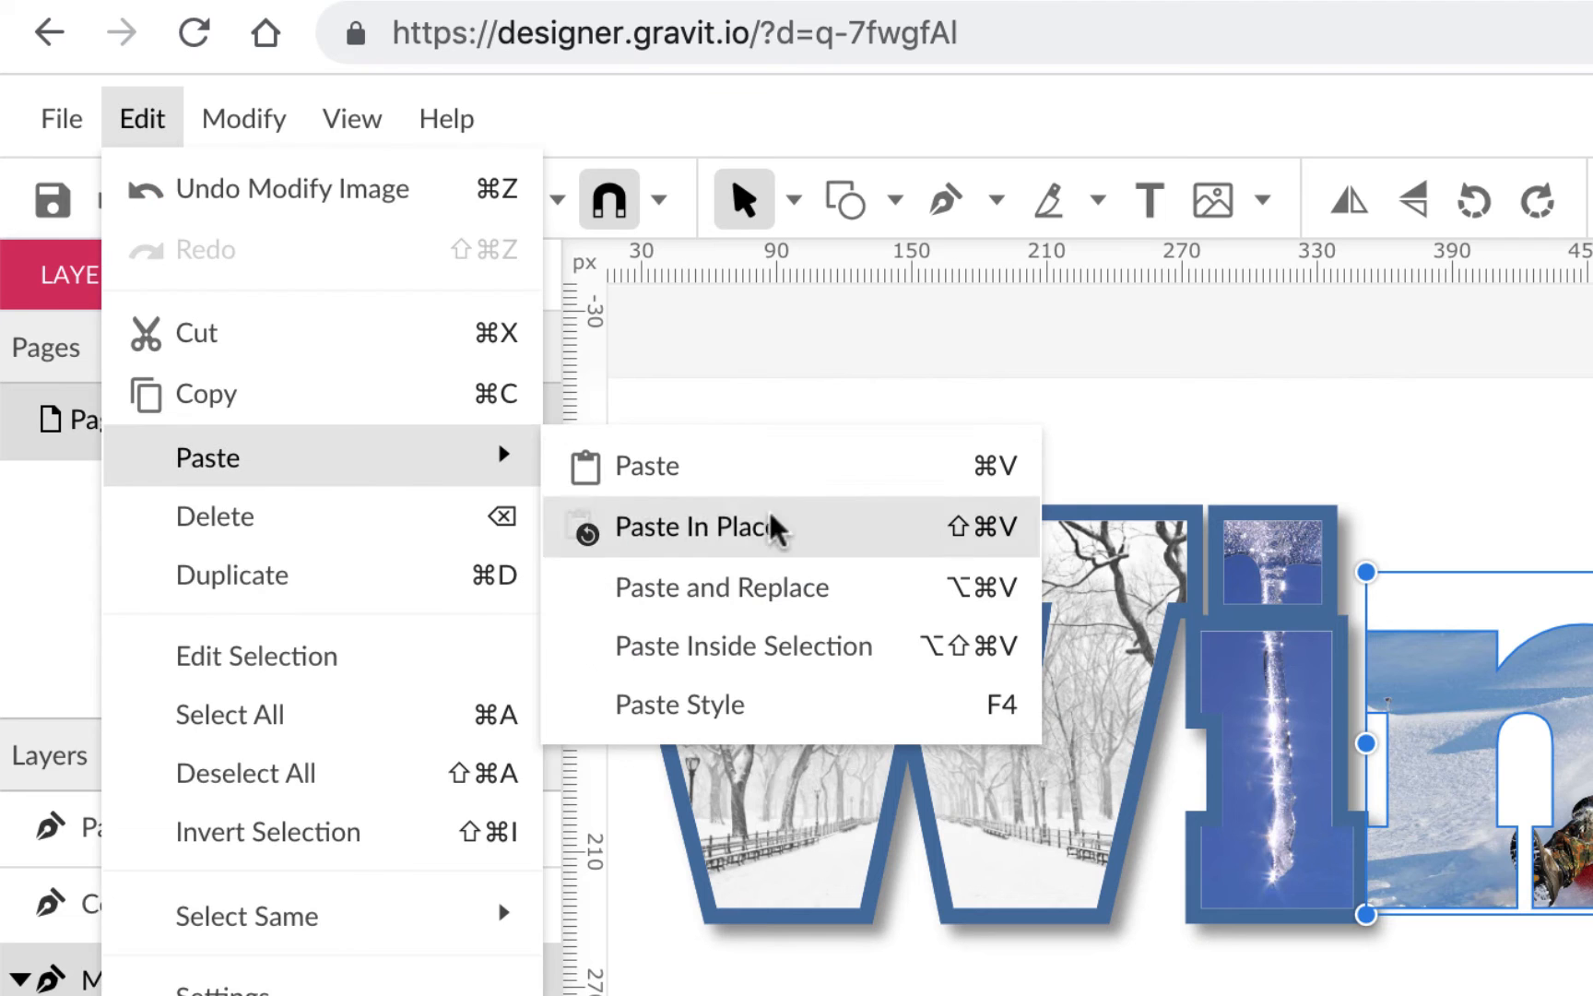
click(765, 706)
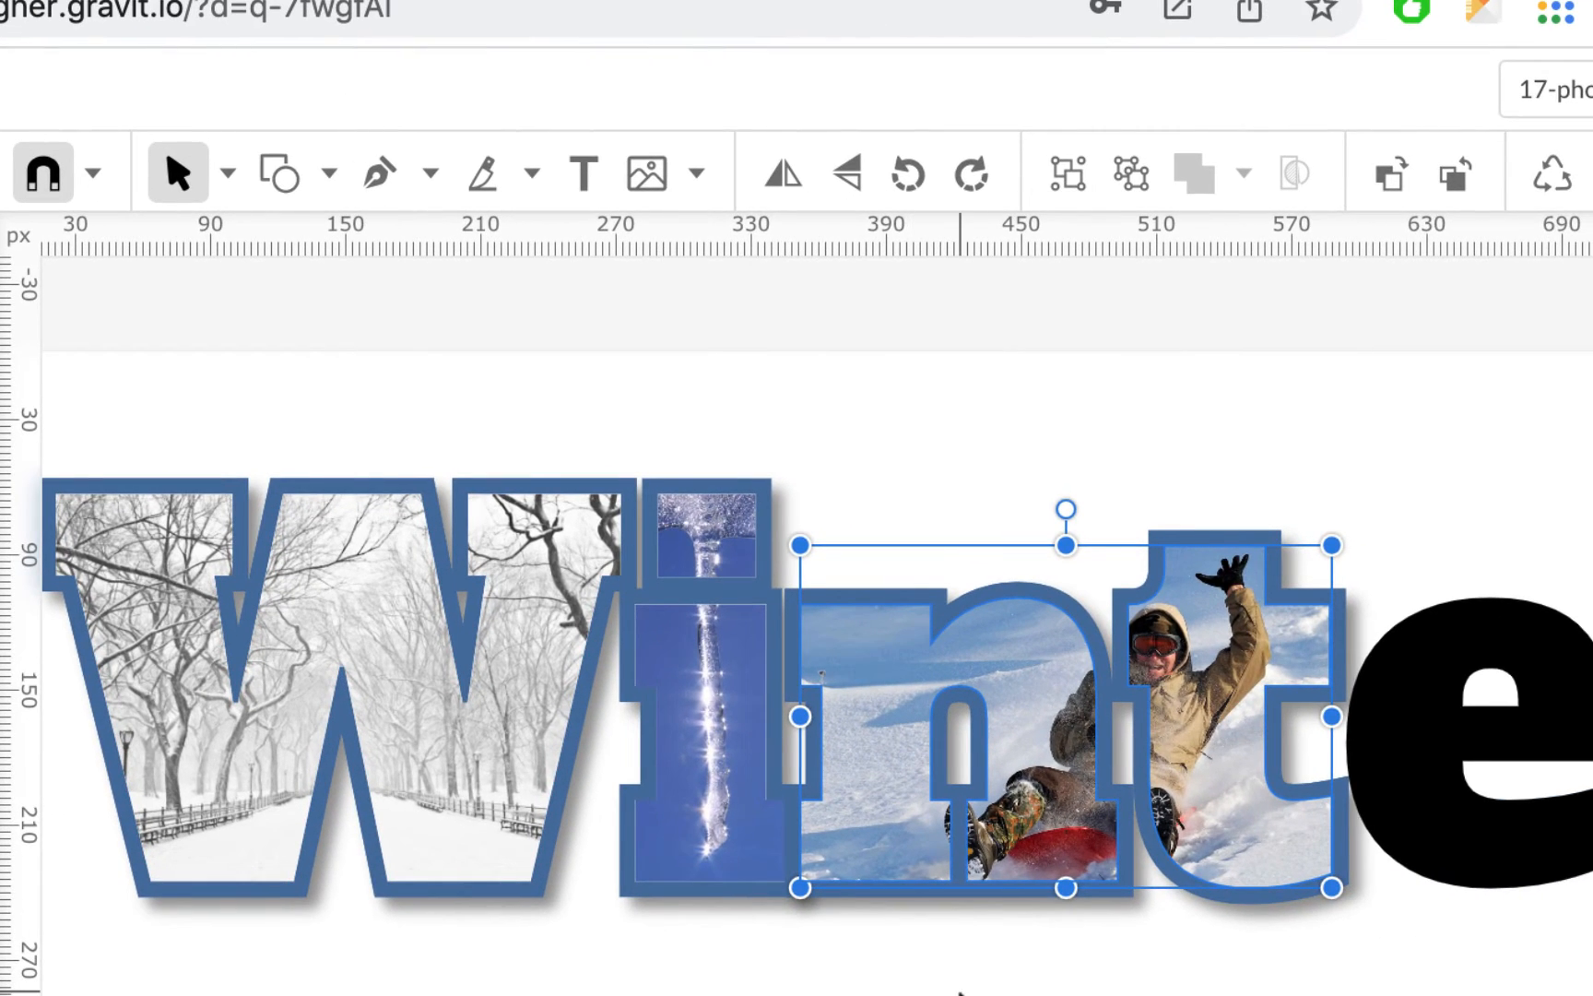
scroll(959, 991, right, 15)
scroll(959, 991, left, 15)
scroll(959, 991, up, 2)
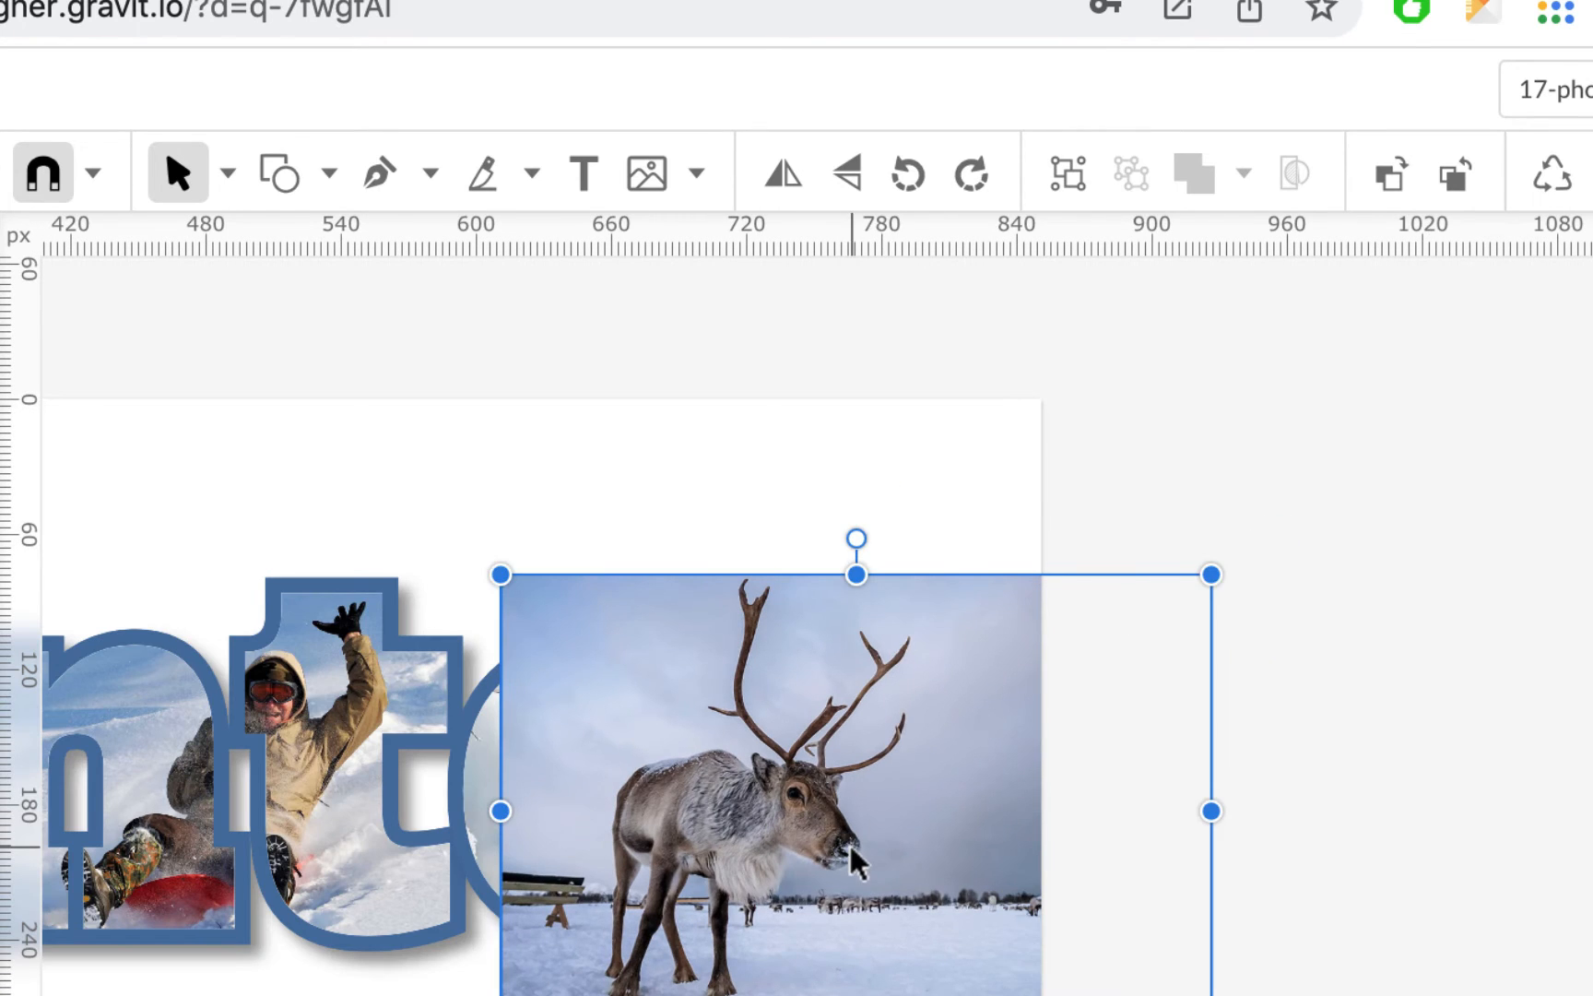
Step: Position the reindeer image over the "r", send it behind the letter path and shrink it to about 218 by 145 px
drag(850, 851, 927, 862)
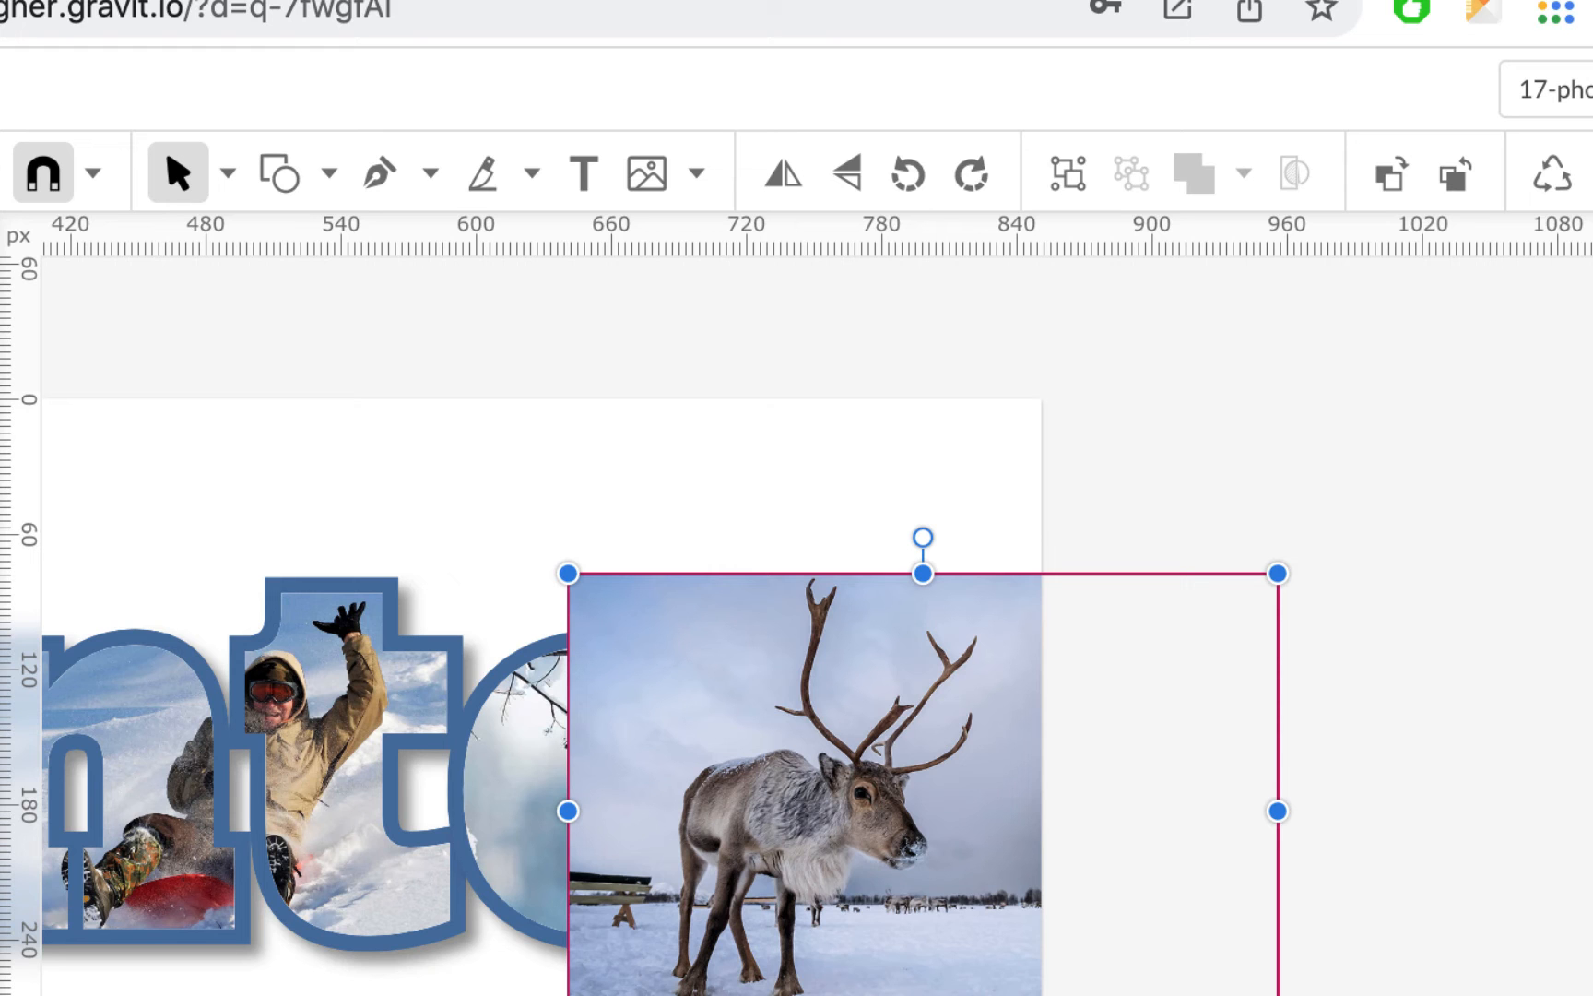
key(super+Down)
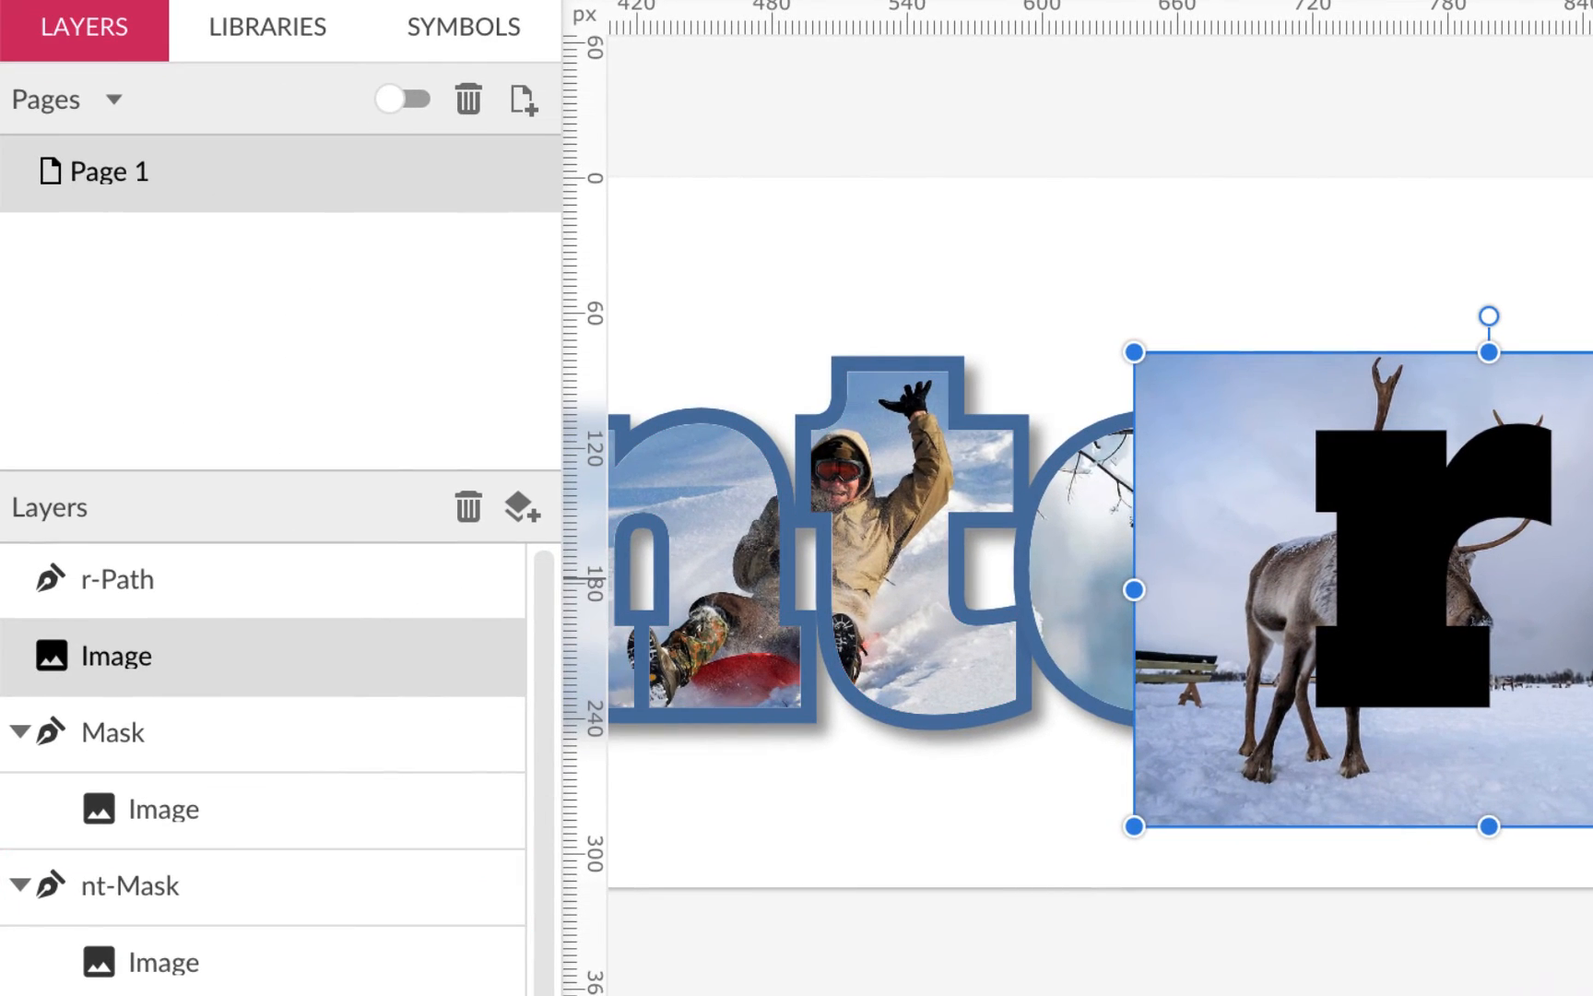
drag(1592, 826, 1592, 729)
drag(1285, 588, 1347, 601)
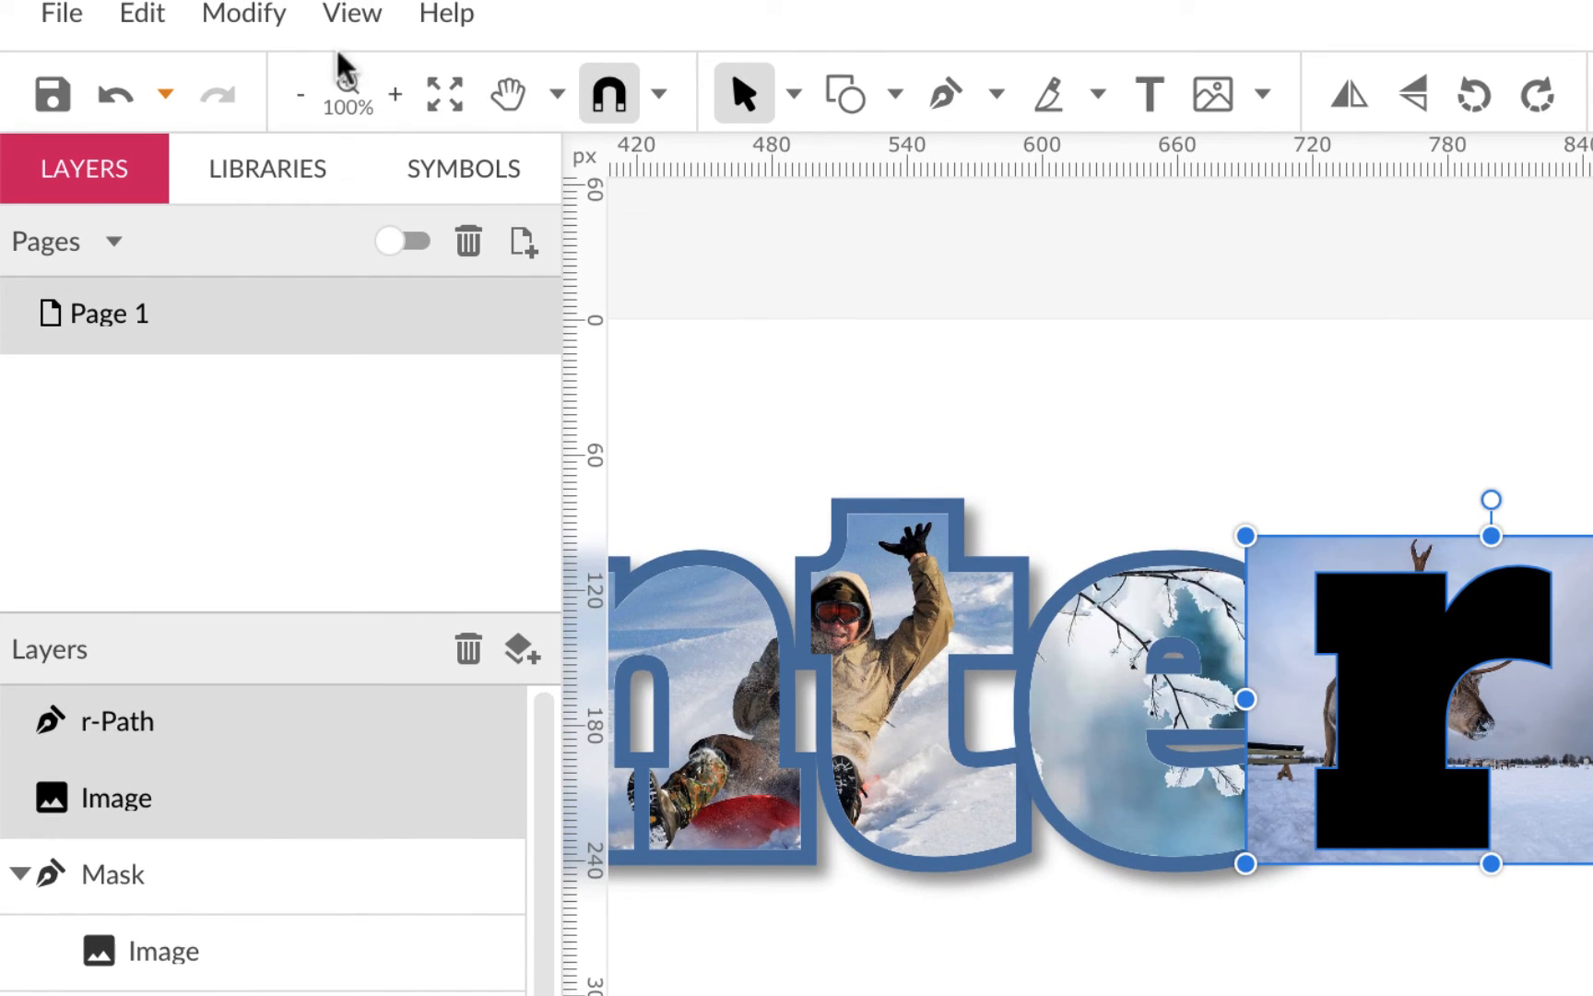
Step: Mask the reindeer image with the "r" shape and subselect the image to shift it left about 24 px inside the letter
click(300, 17)
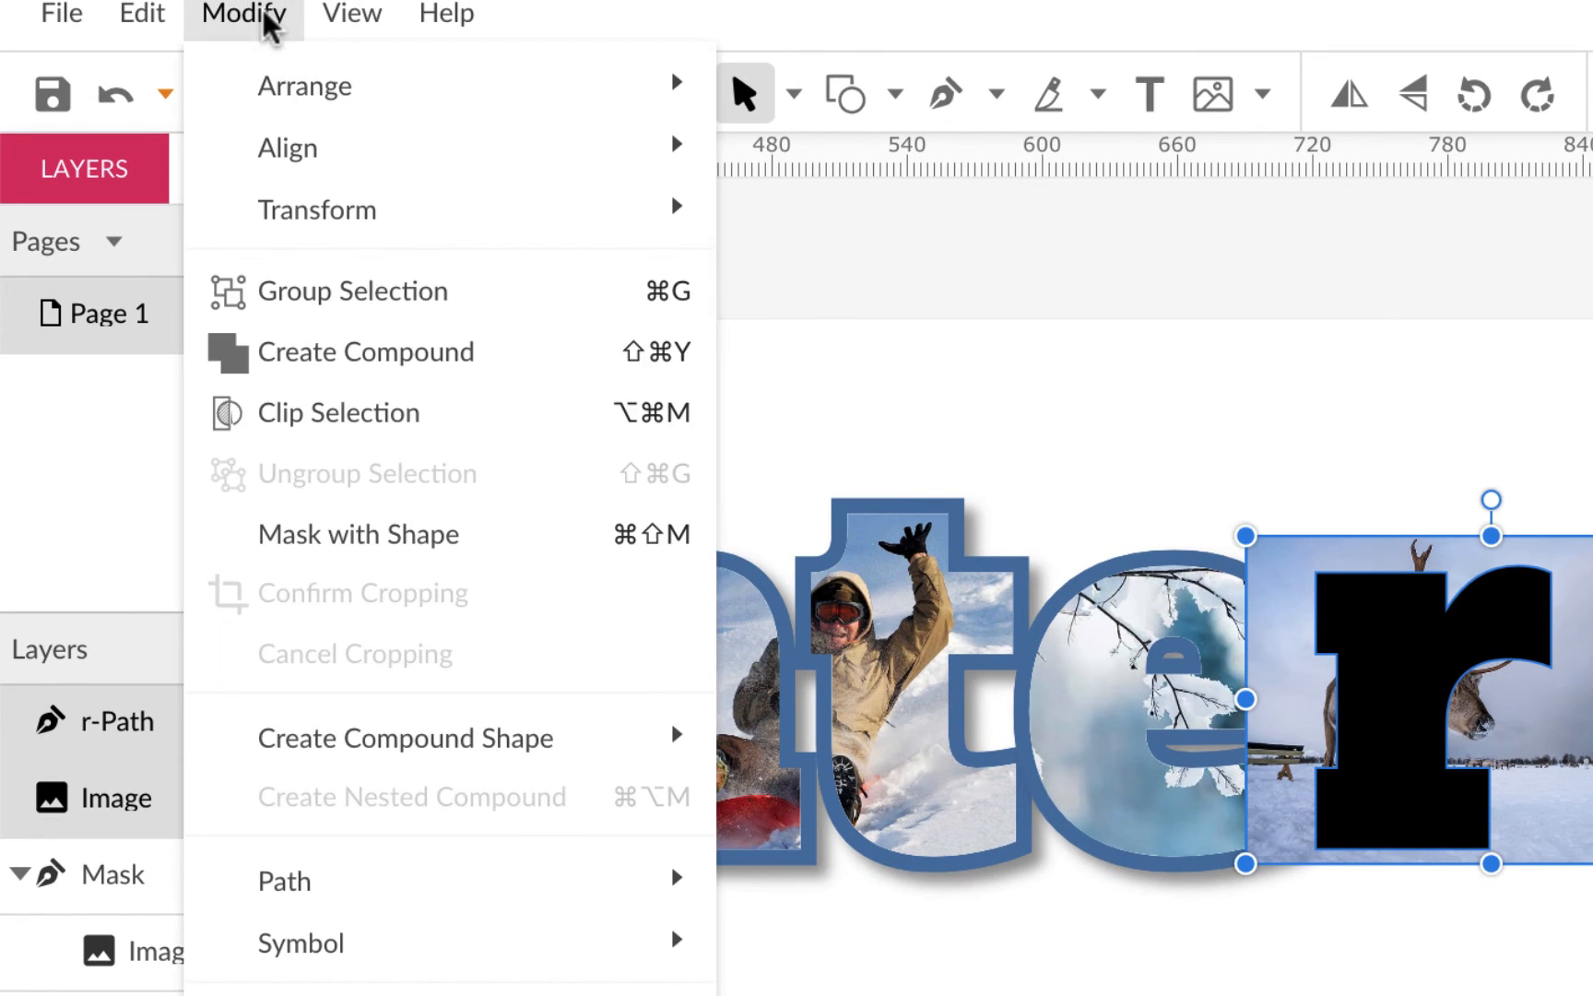
click(308, 529)
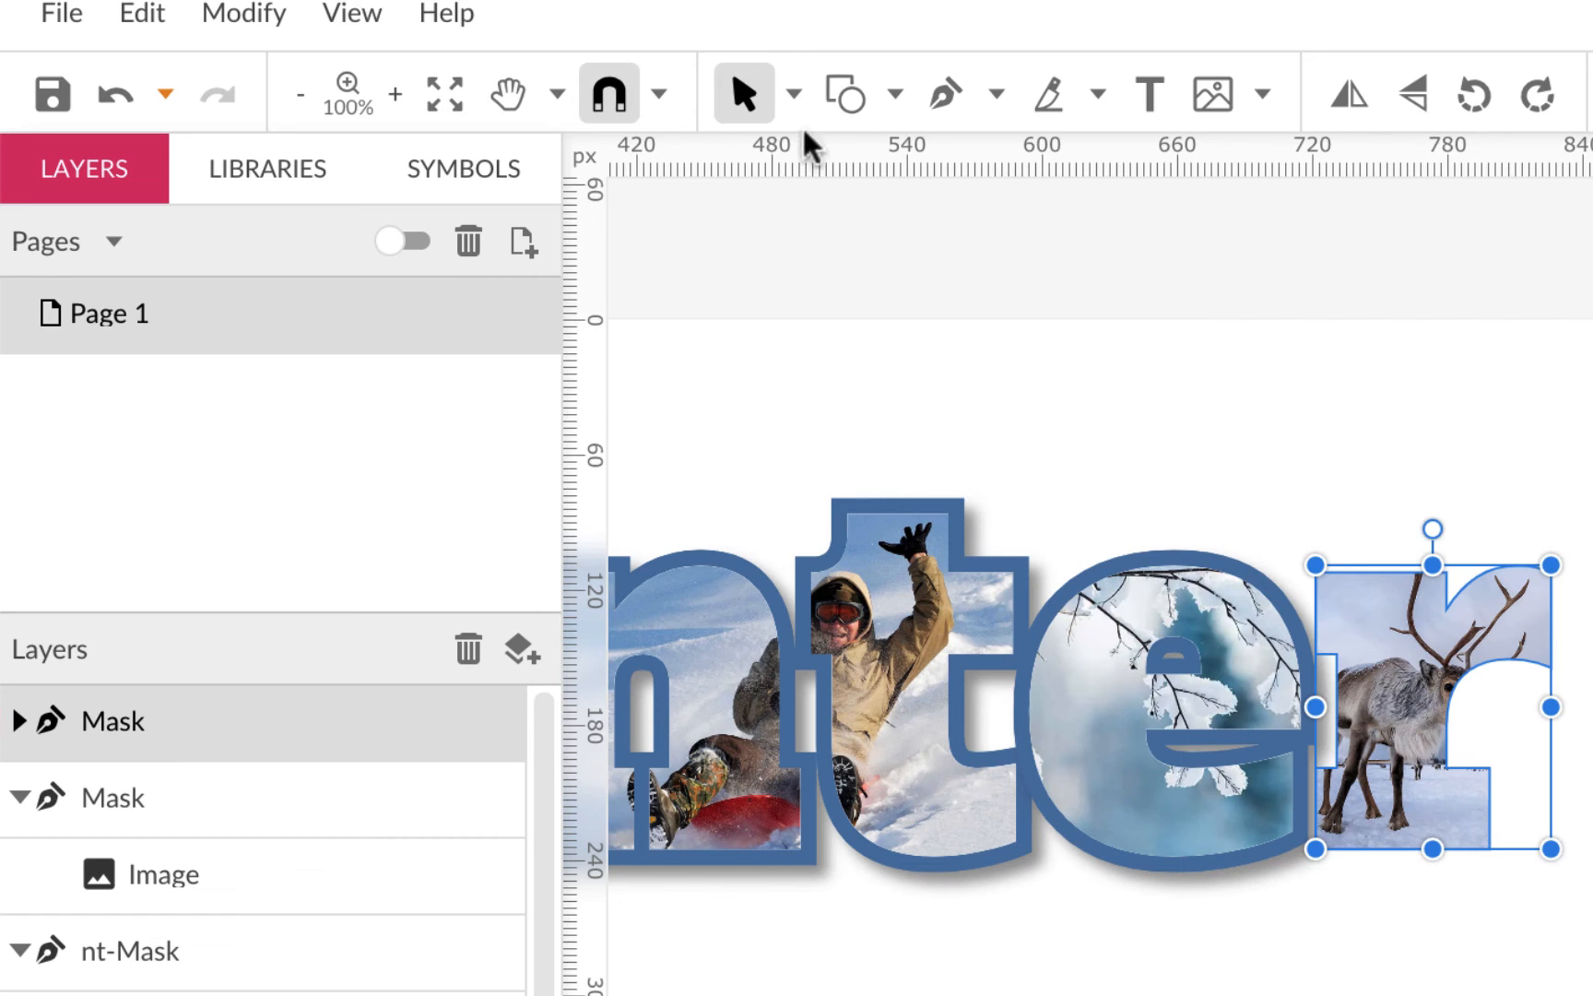
click(794, 93)
click(813, 212)
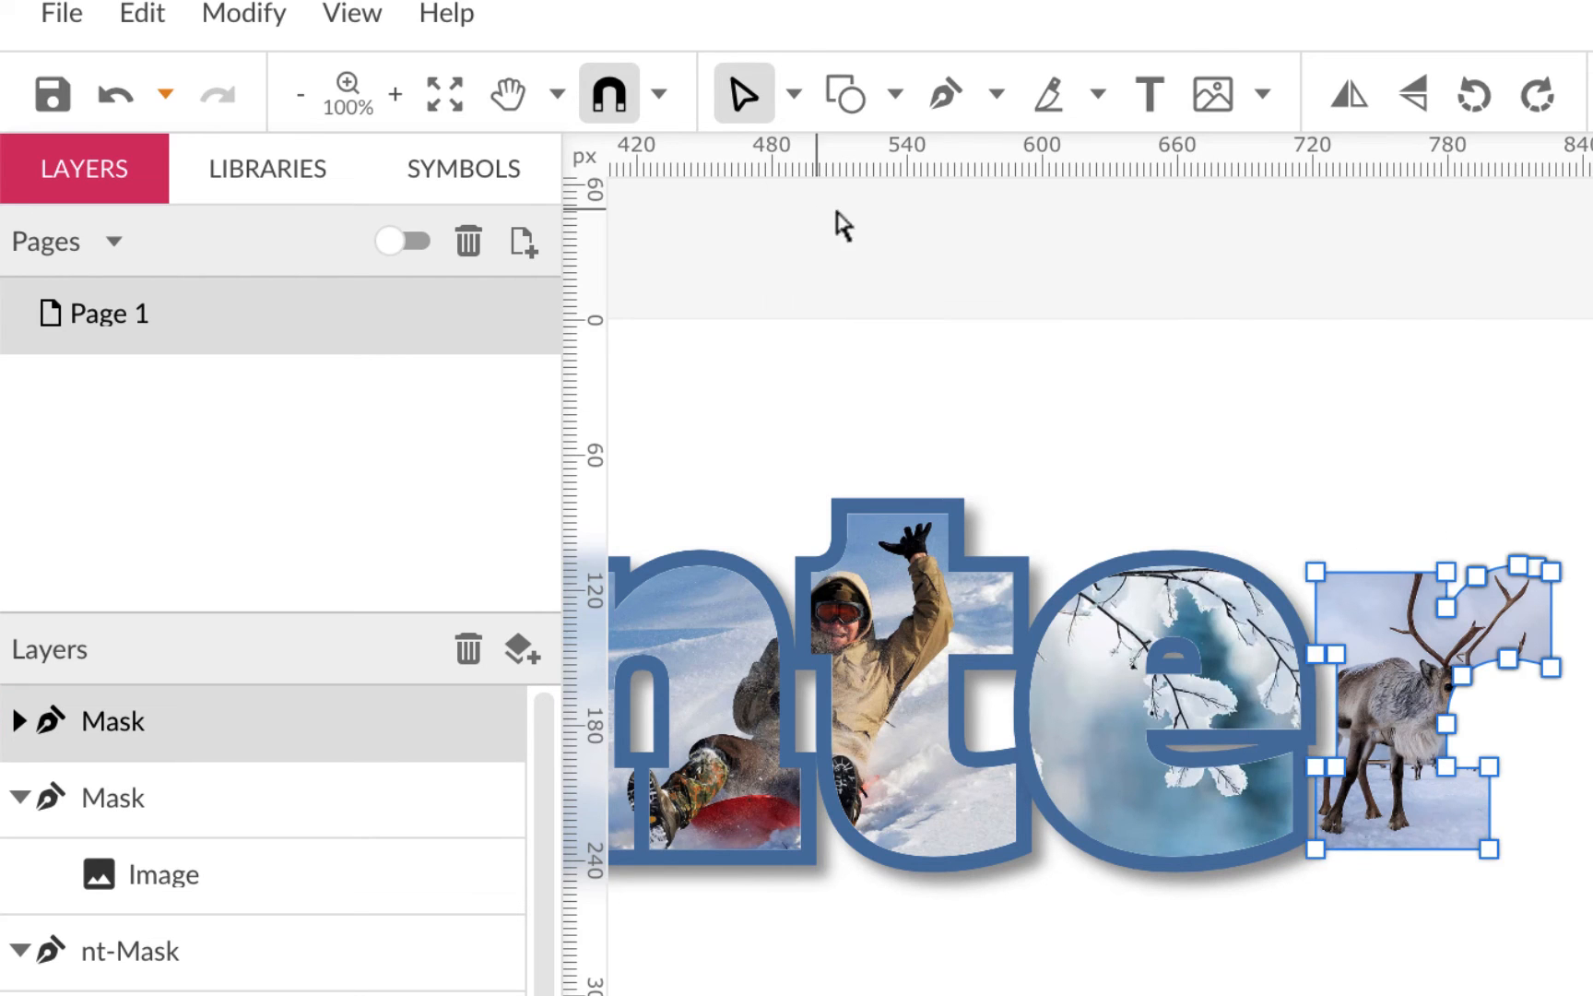
click(1388, 636)
drag(1391, 692, 1336, 690)
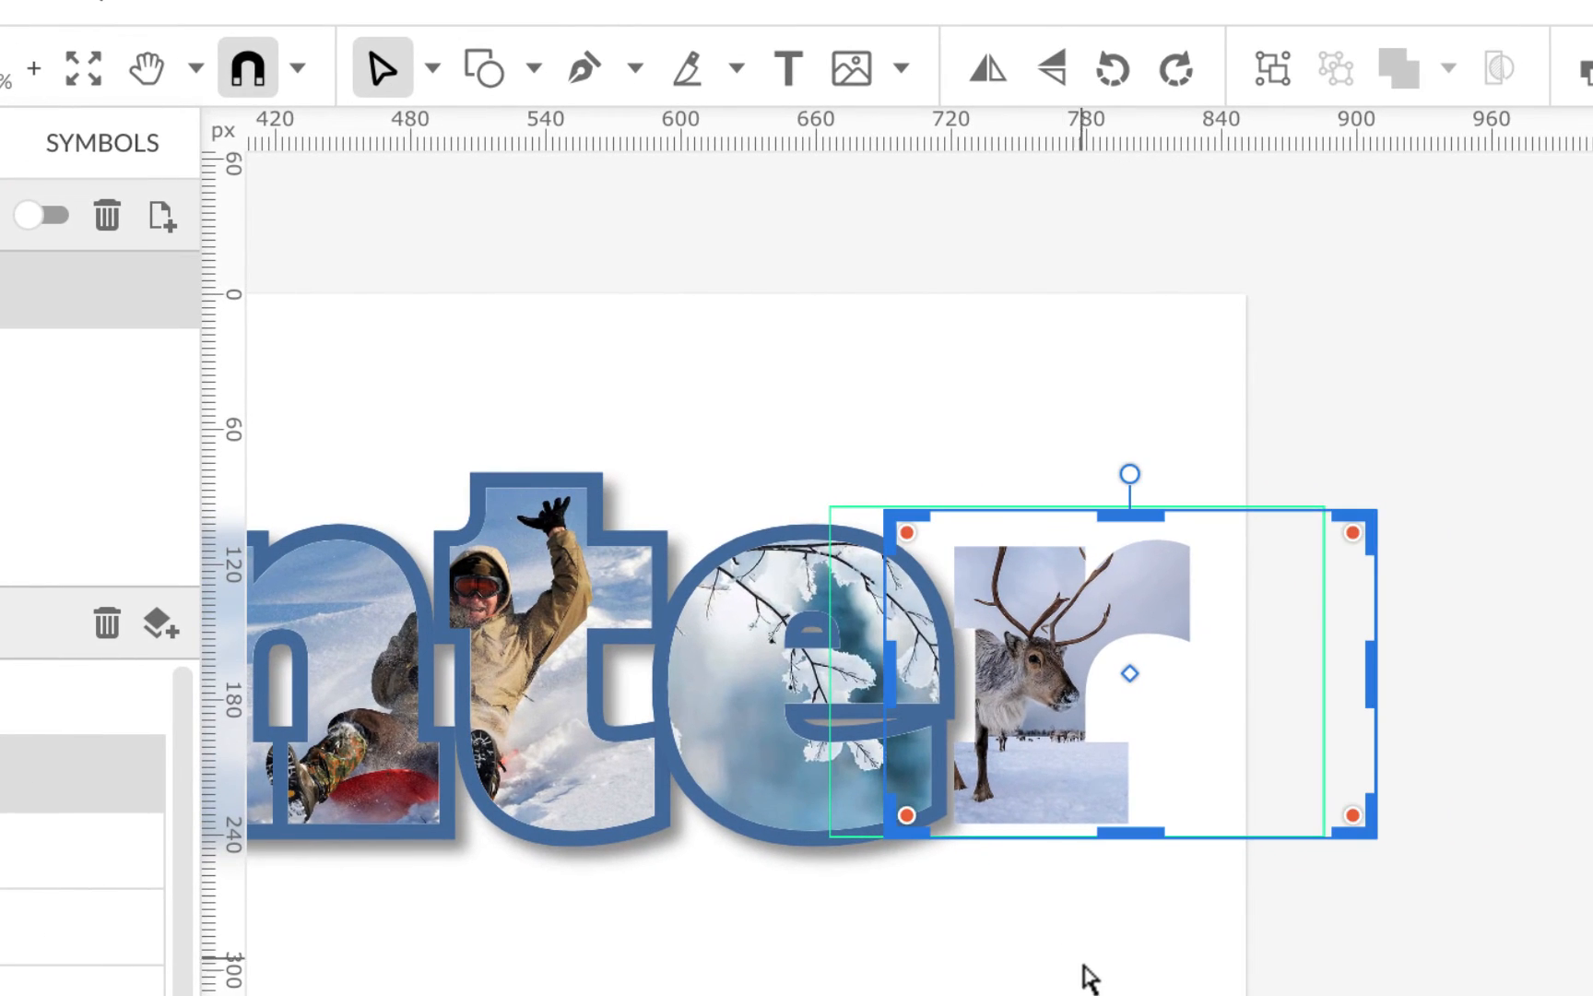
Step: Try applying the copied "W" style to the subselected reindeer image, undo it and deselect the image
click(1186, 986)
click(1024, 607)
click(12, 11)
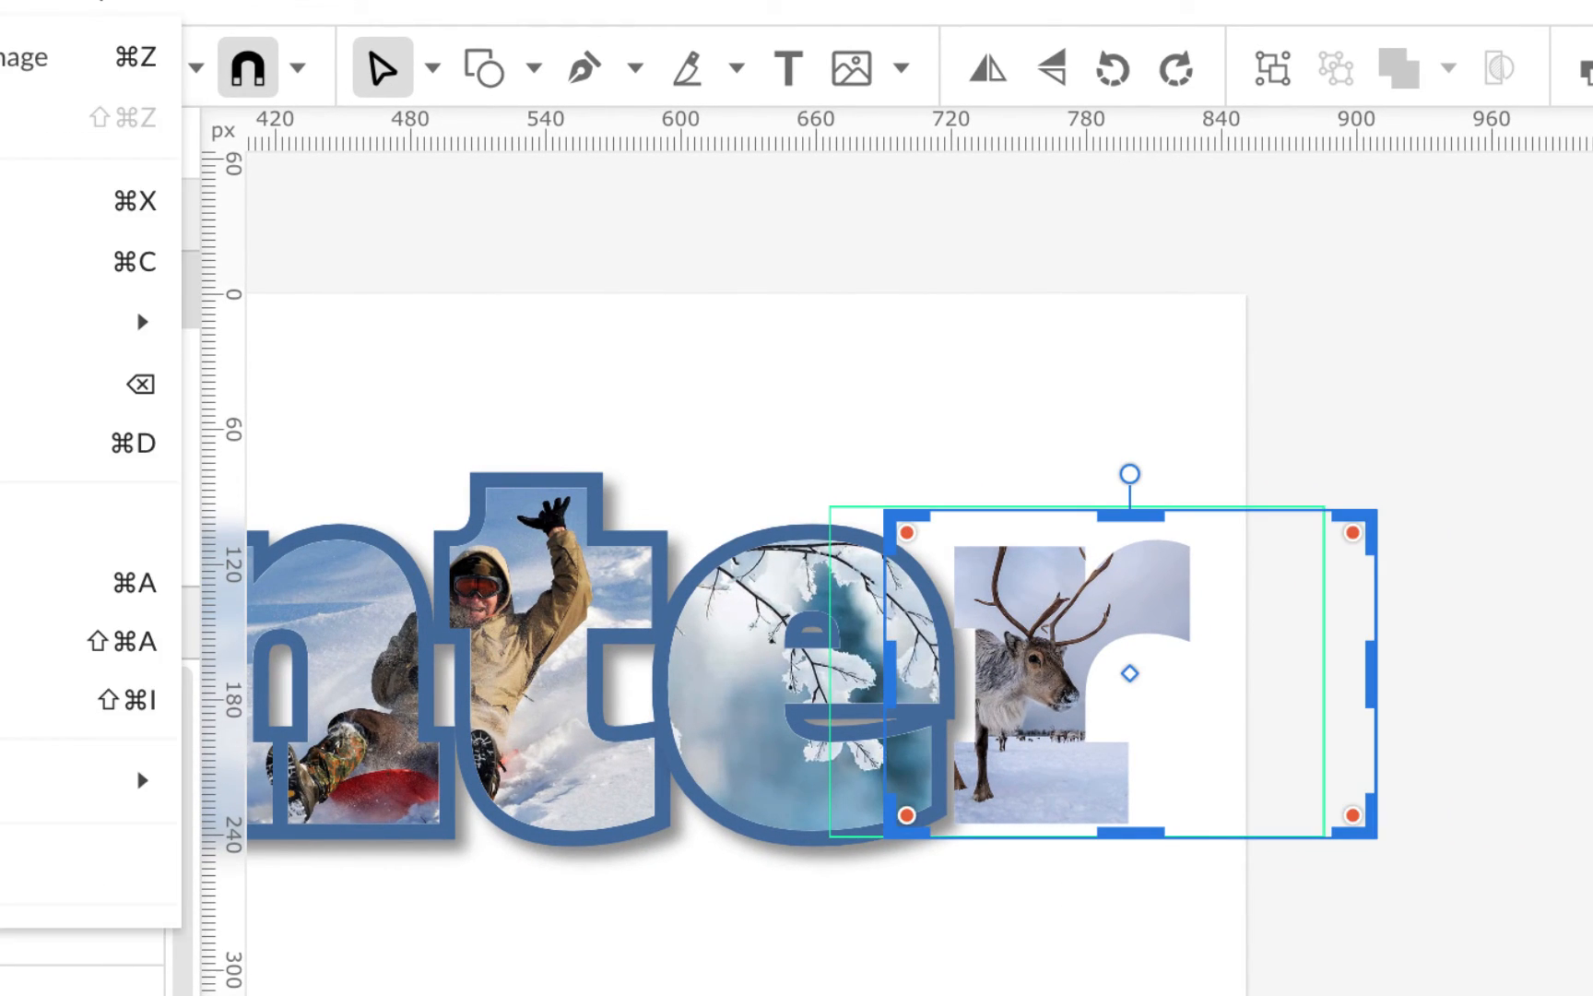
mouse_move(142, 321)
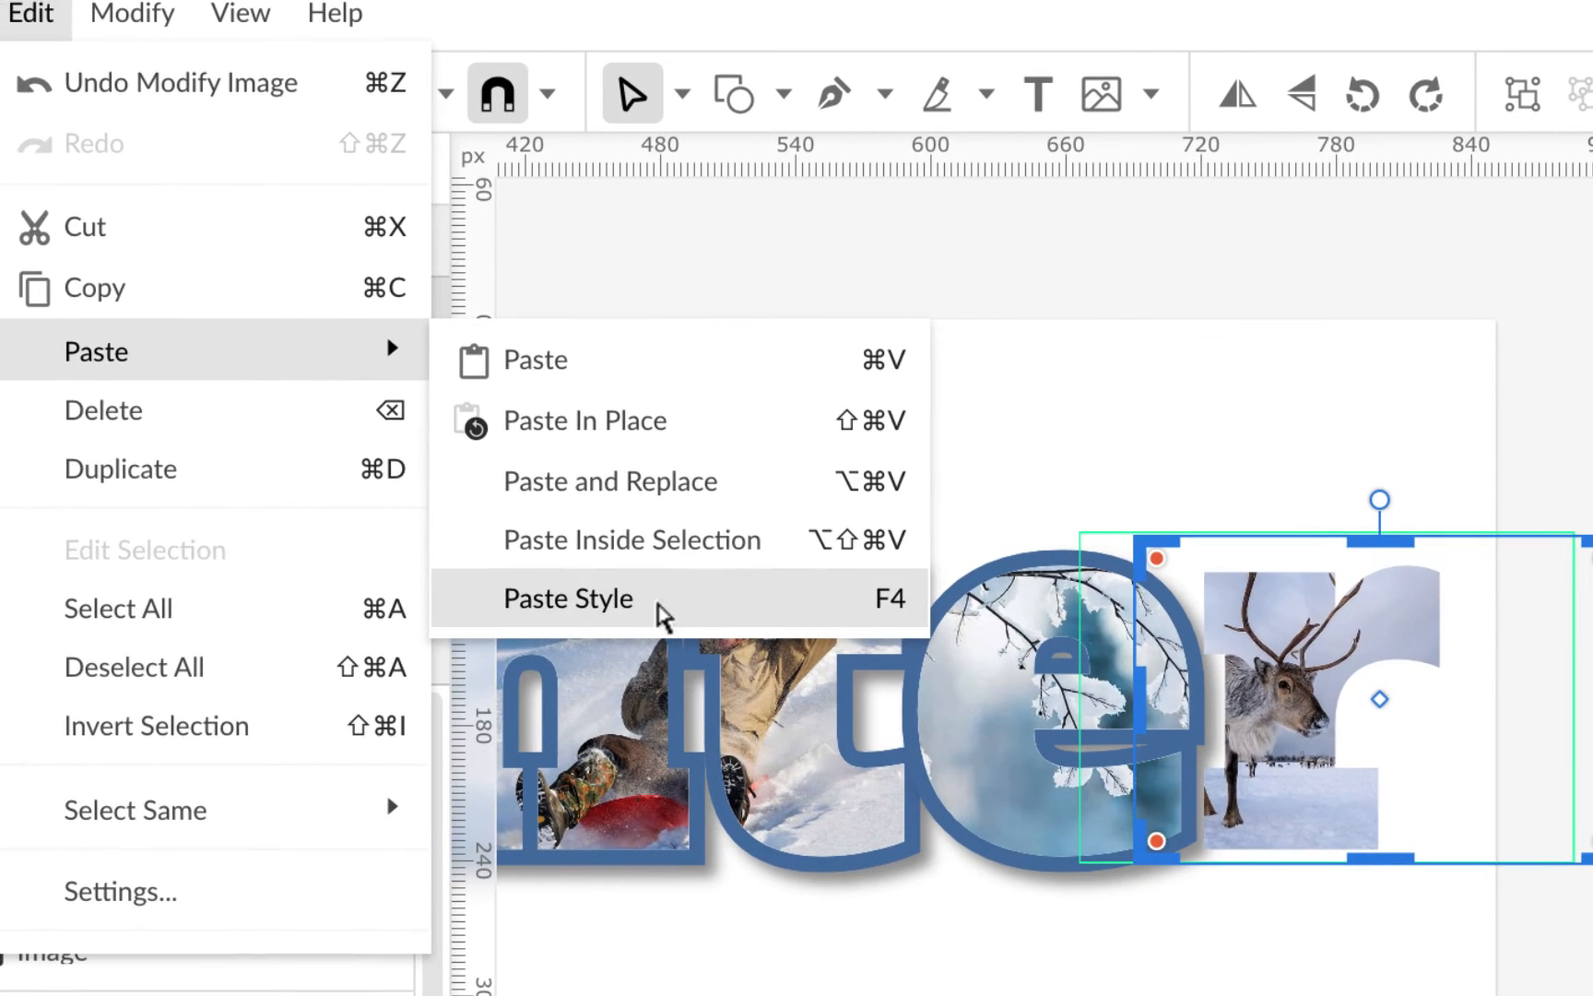
click(632, 604)
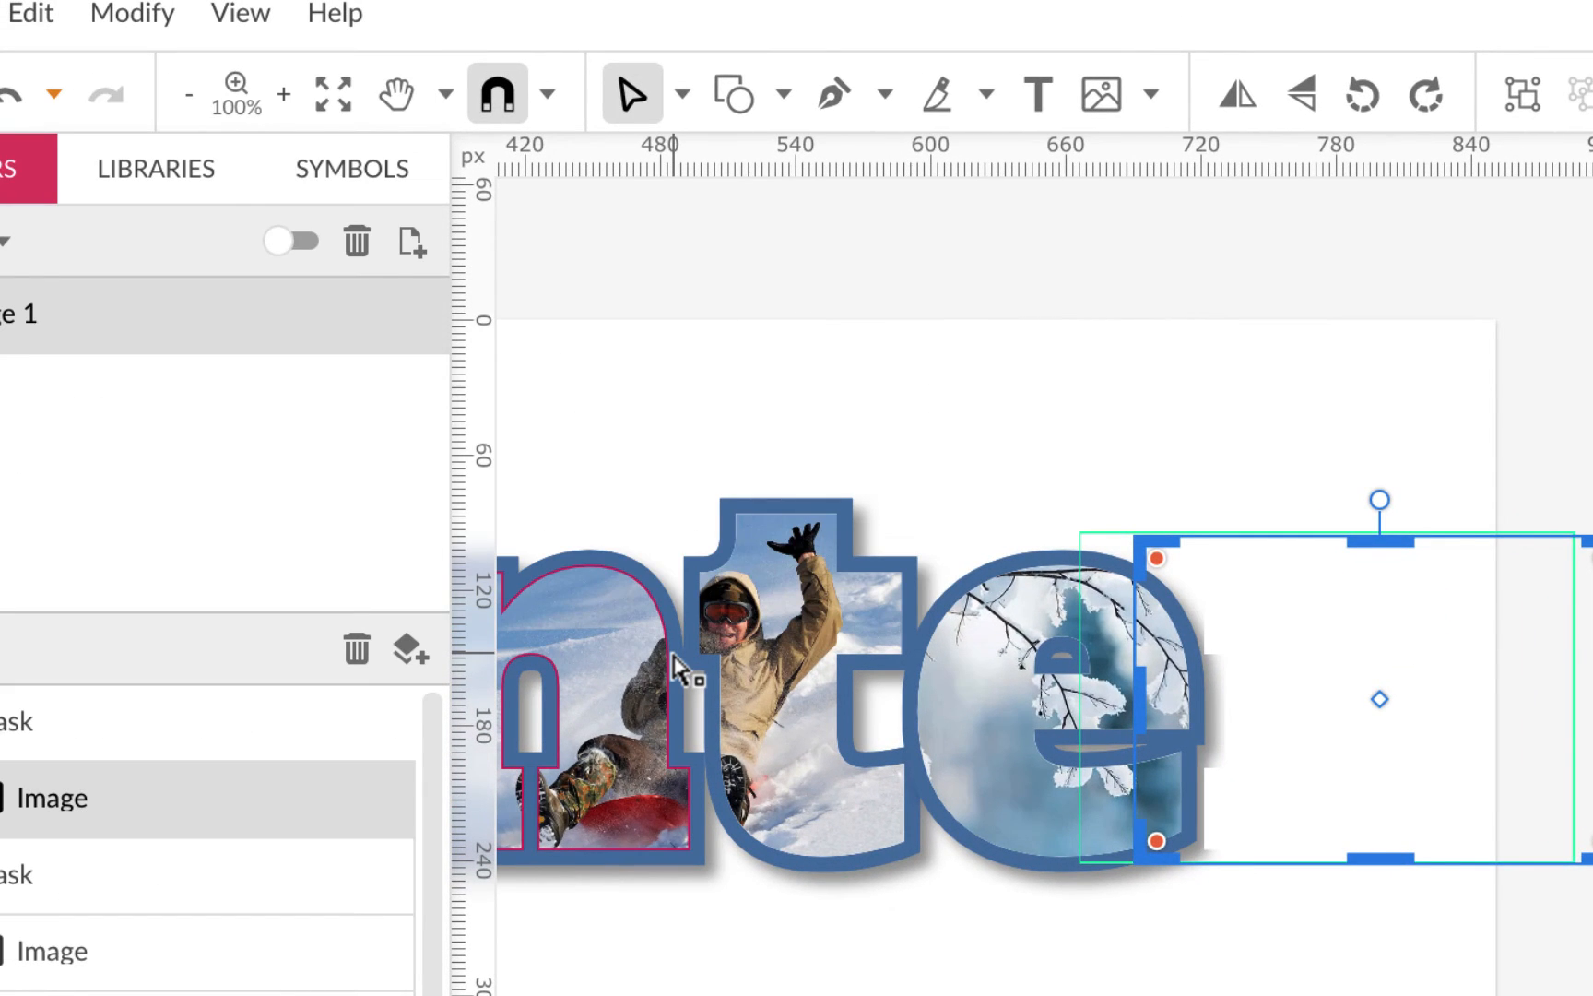
key(ctrl+z)
key(Escape)
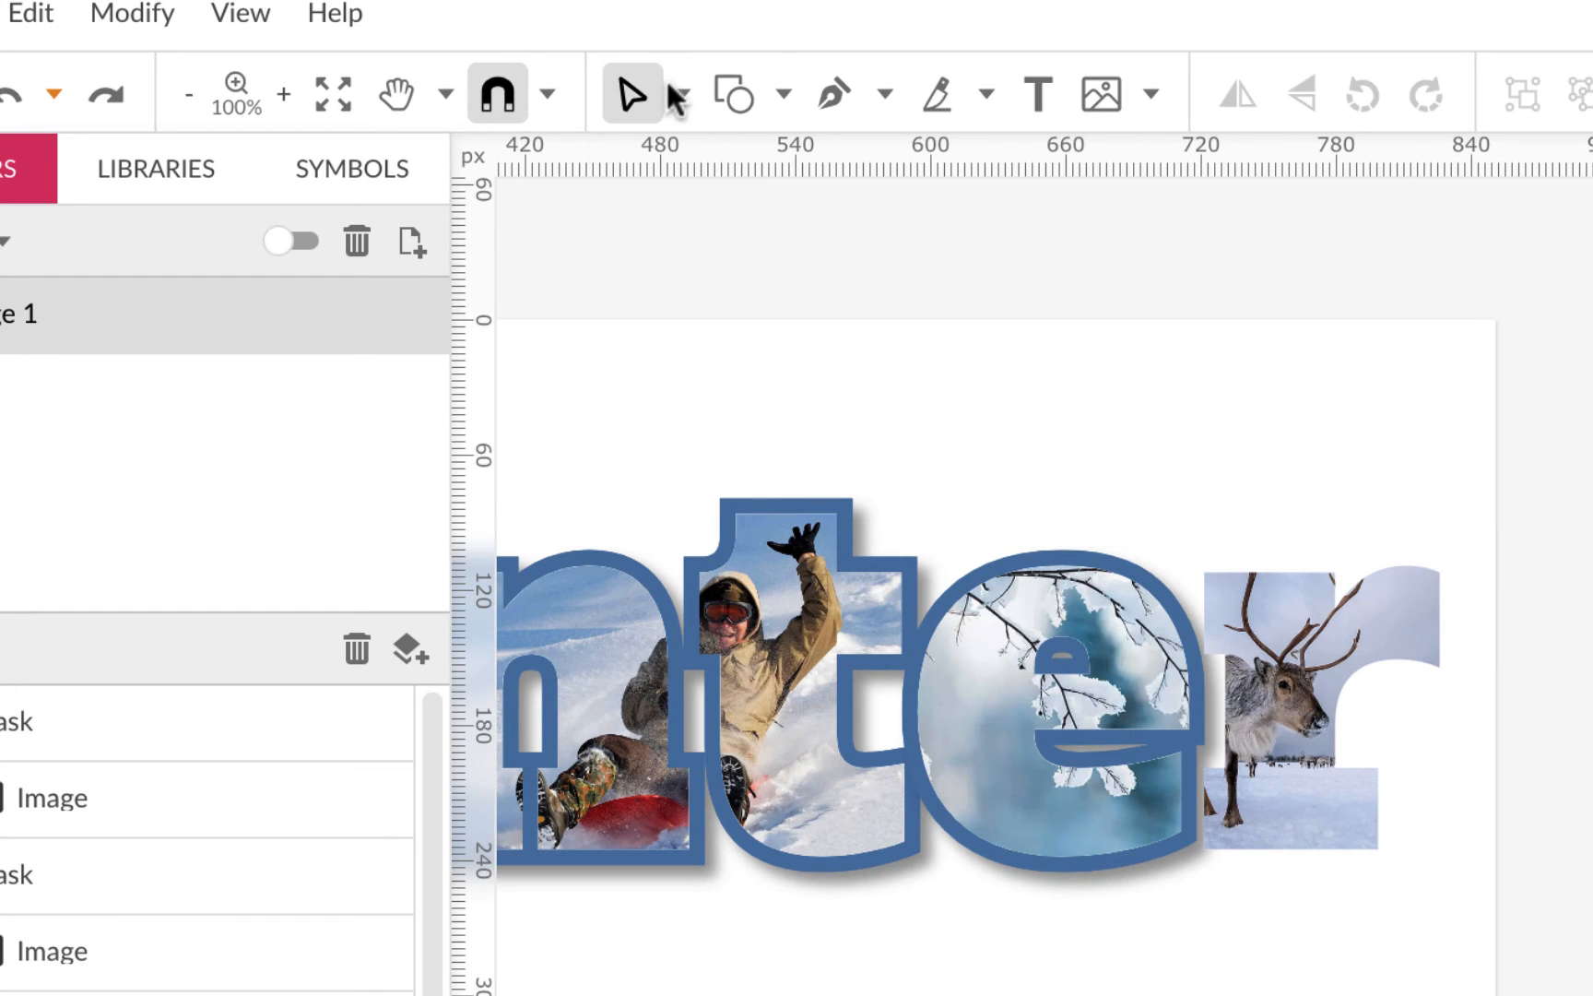
Step: Select the reindeer-filled "r" mask as a whole and apply the copied "W" style to it
click(679, 94)
click(697, 166)
click(35, 737)
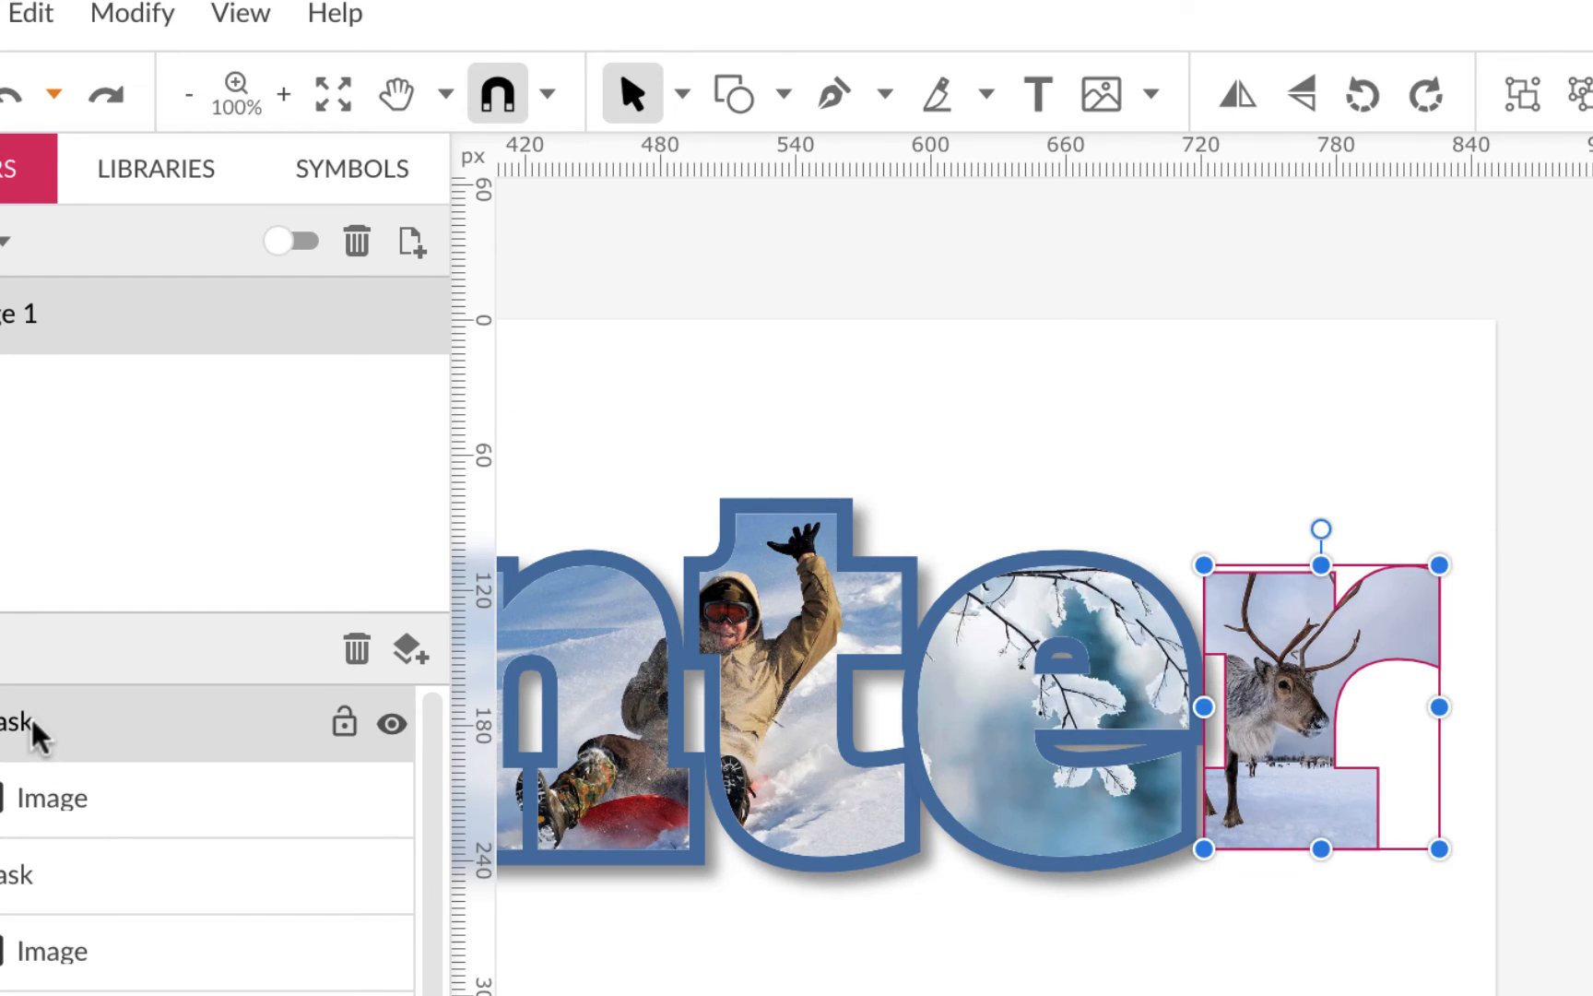
click(29, 17)
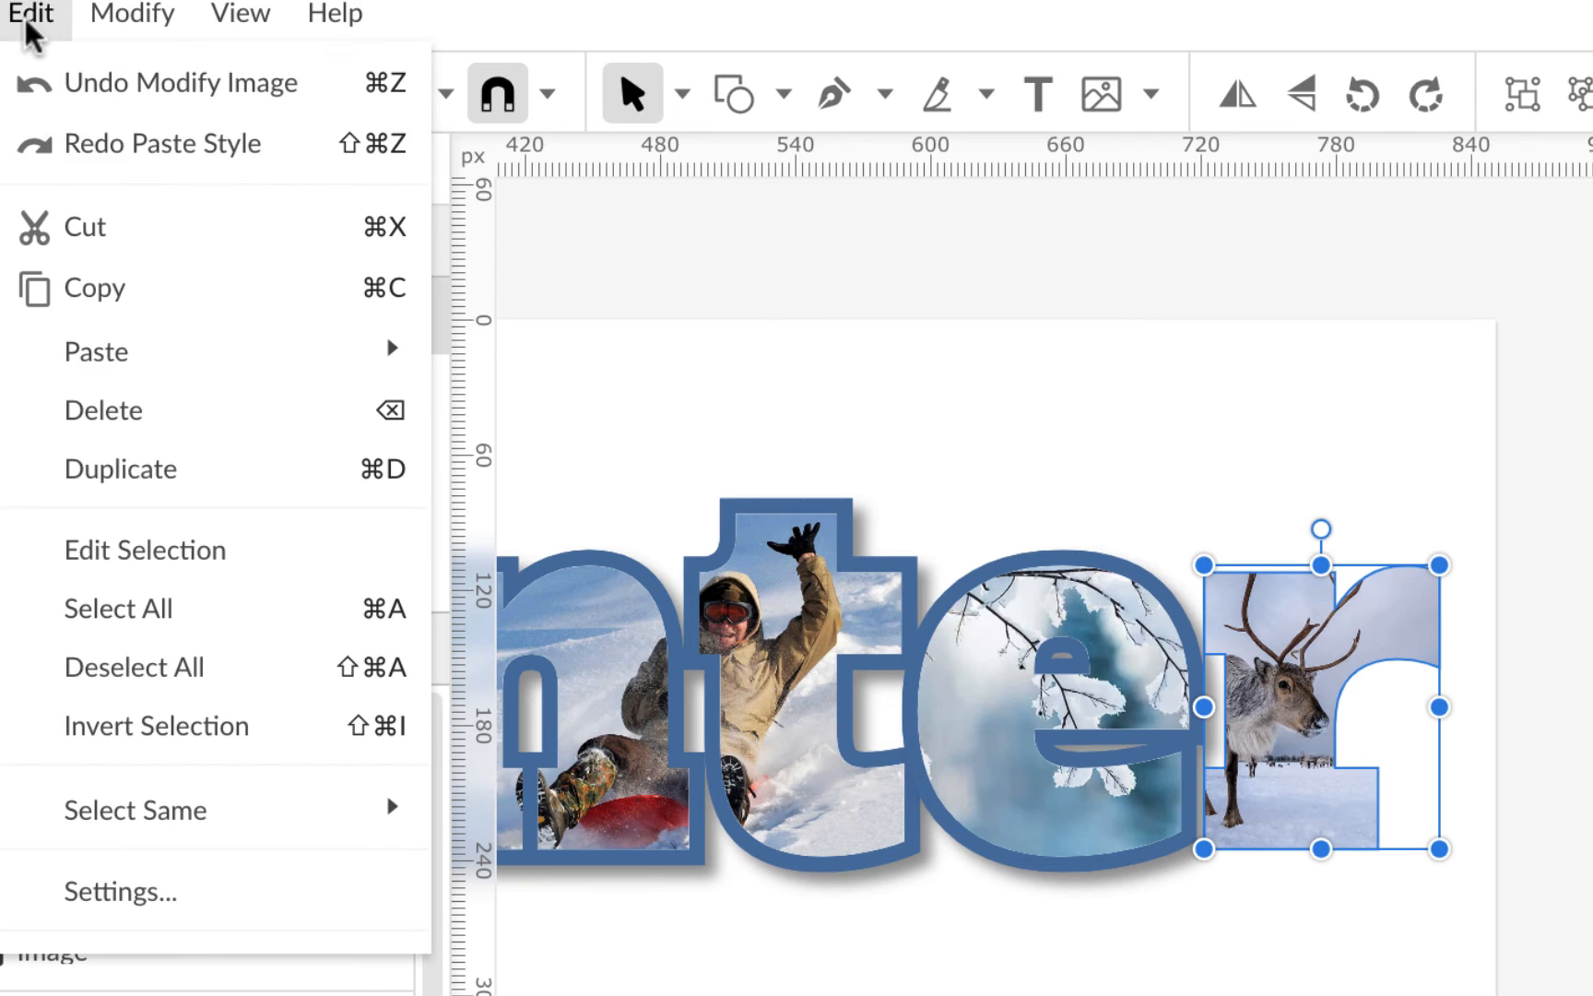
mouse_move(48, 346)
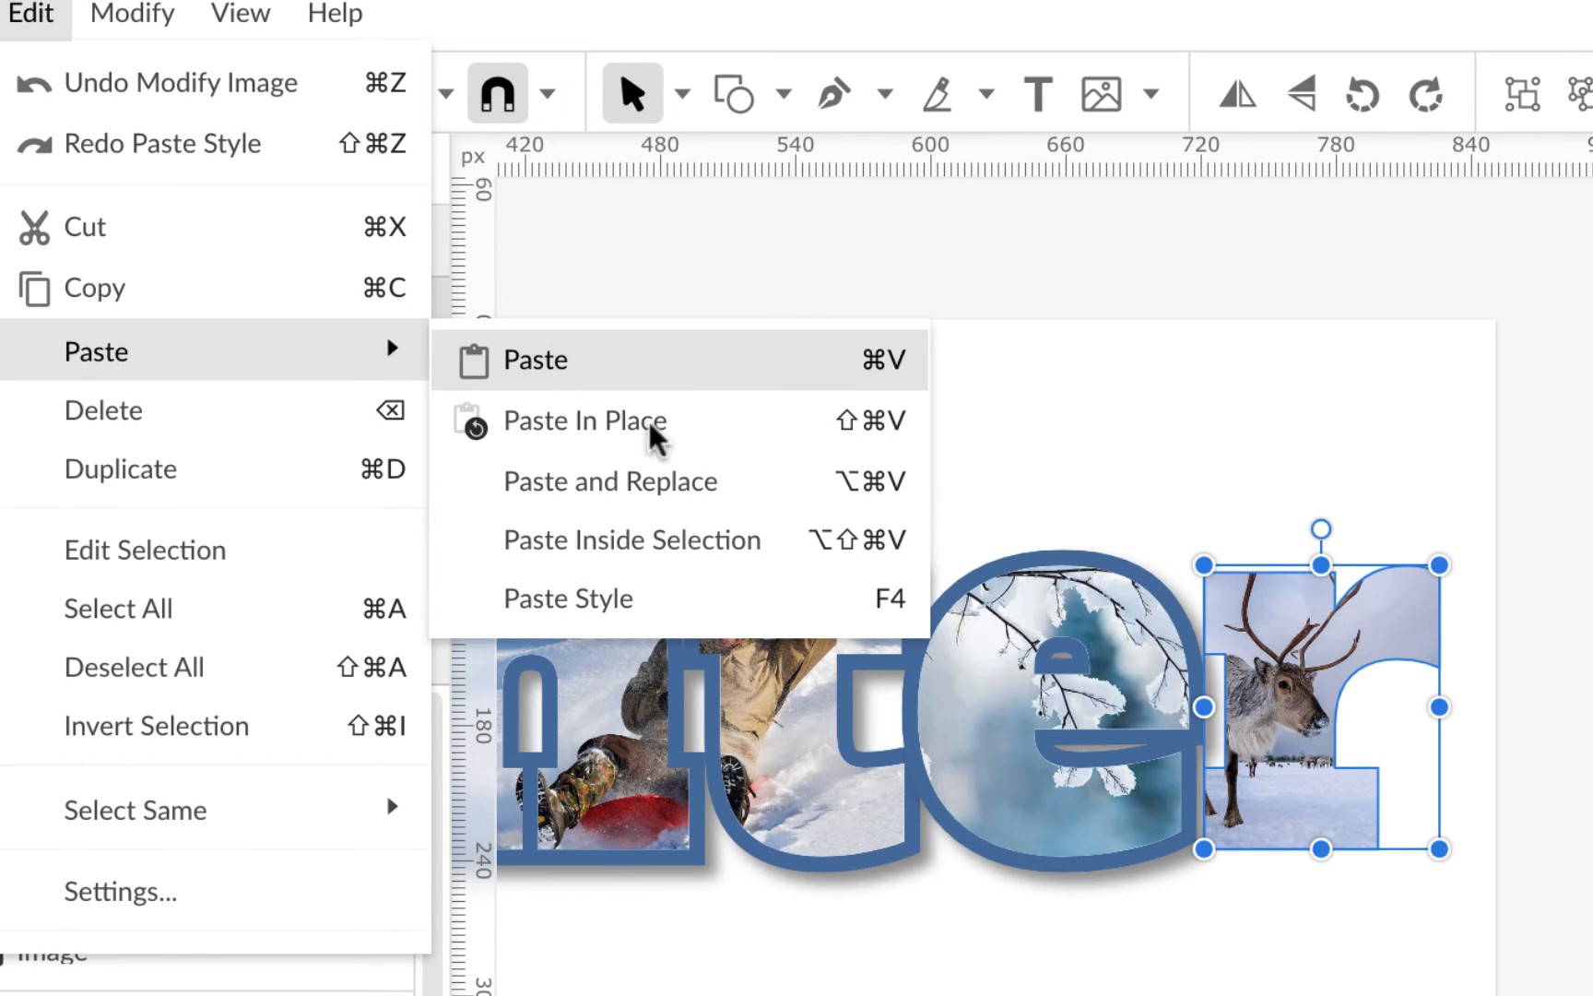
click(678, 600)
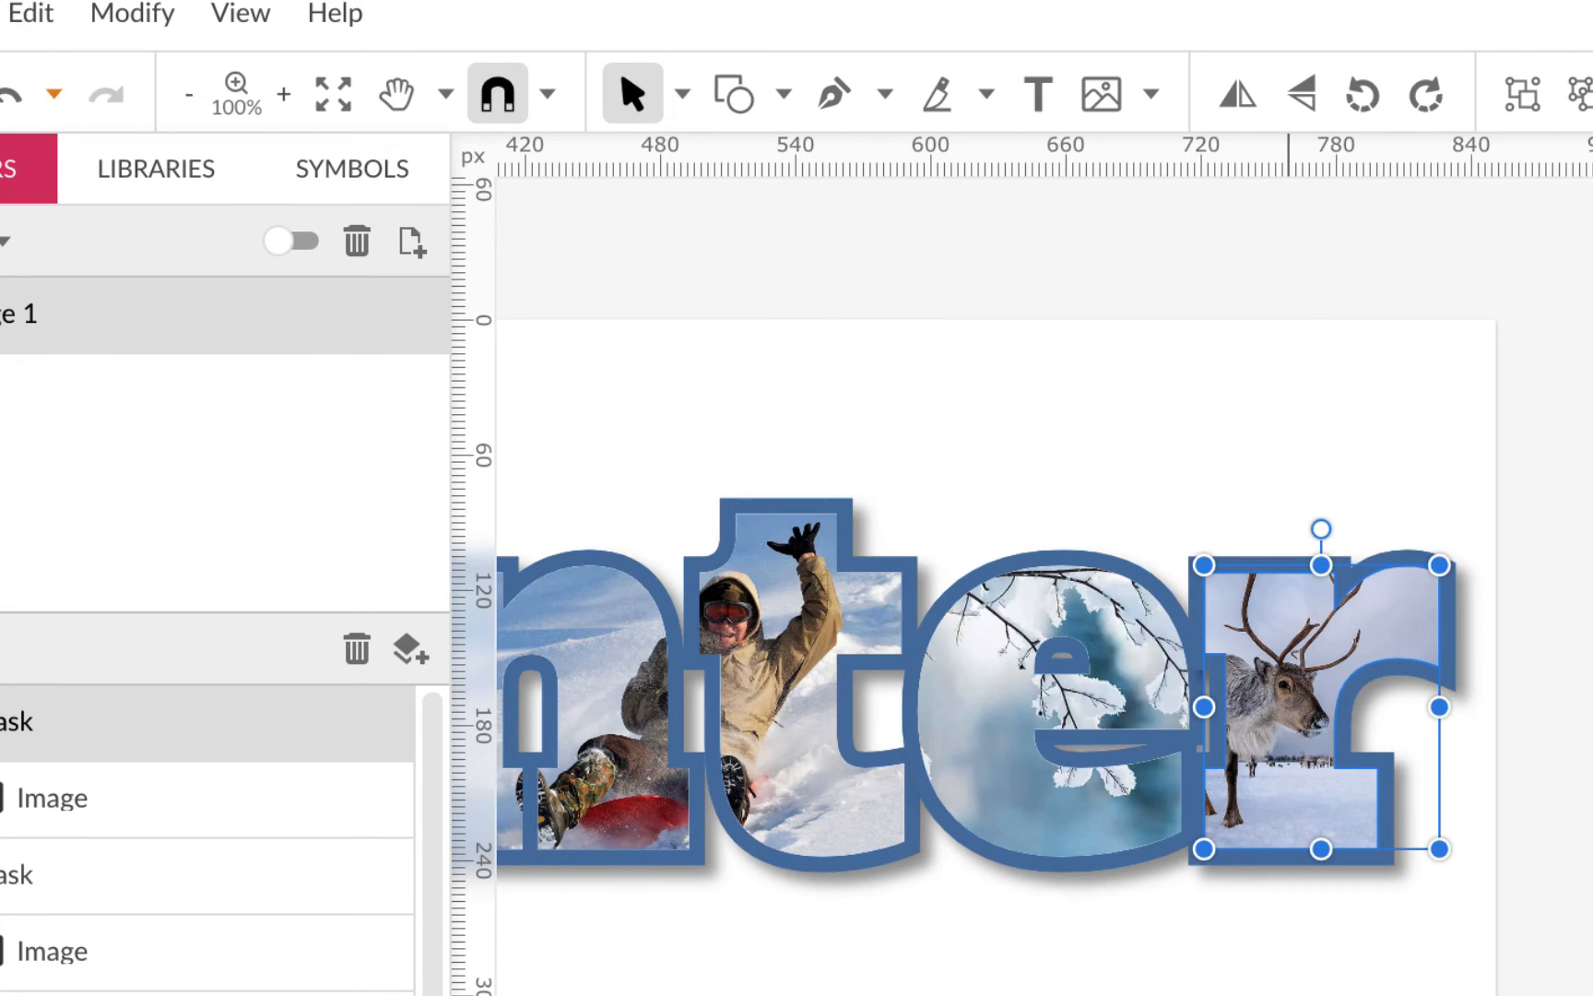
Step: Change the page background to a linear gradient from white to blue #0000FF
scroll(1289, 587, left, 12)
scroll(1289, 587, up, 5)
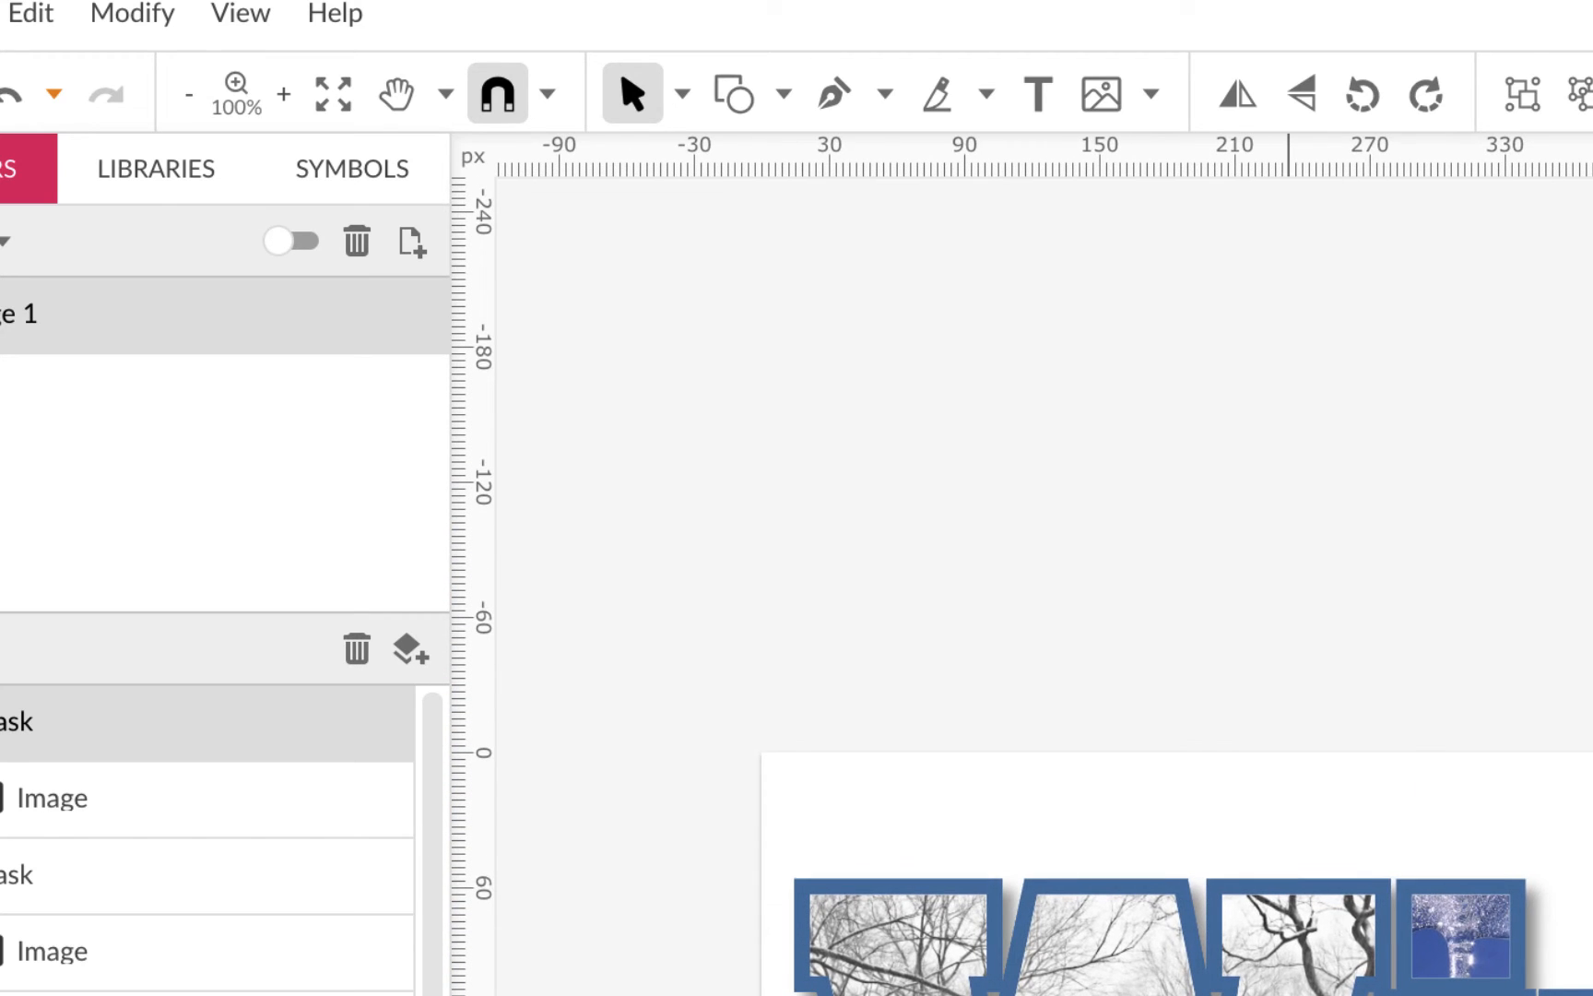
key(ctrl+minus)
scroll(1289, 880, left, 5)
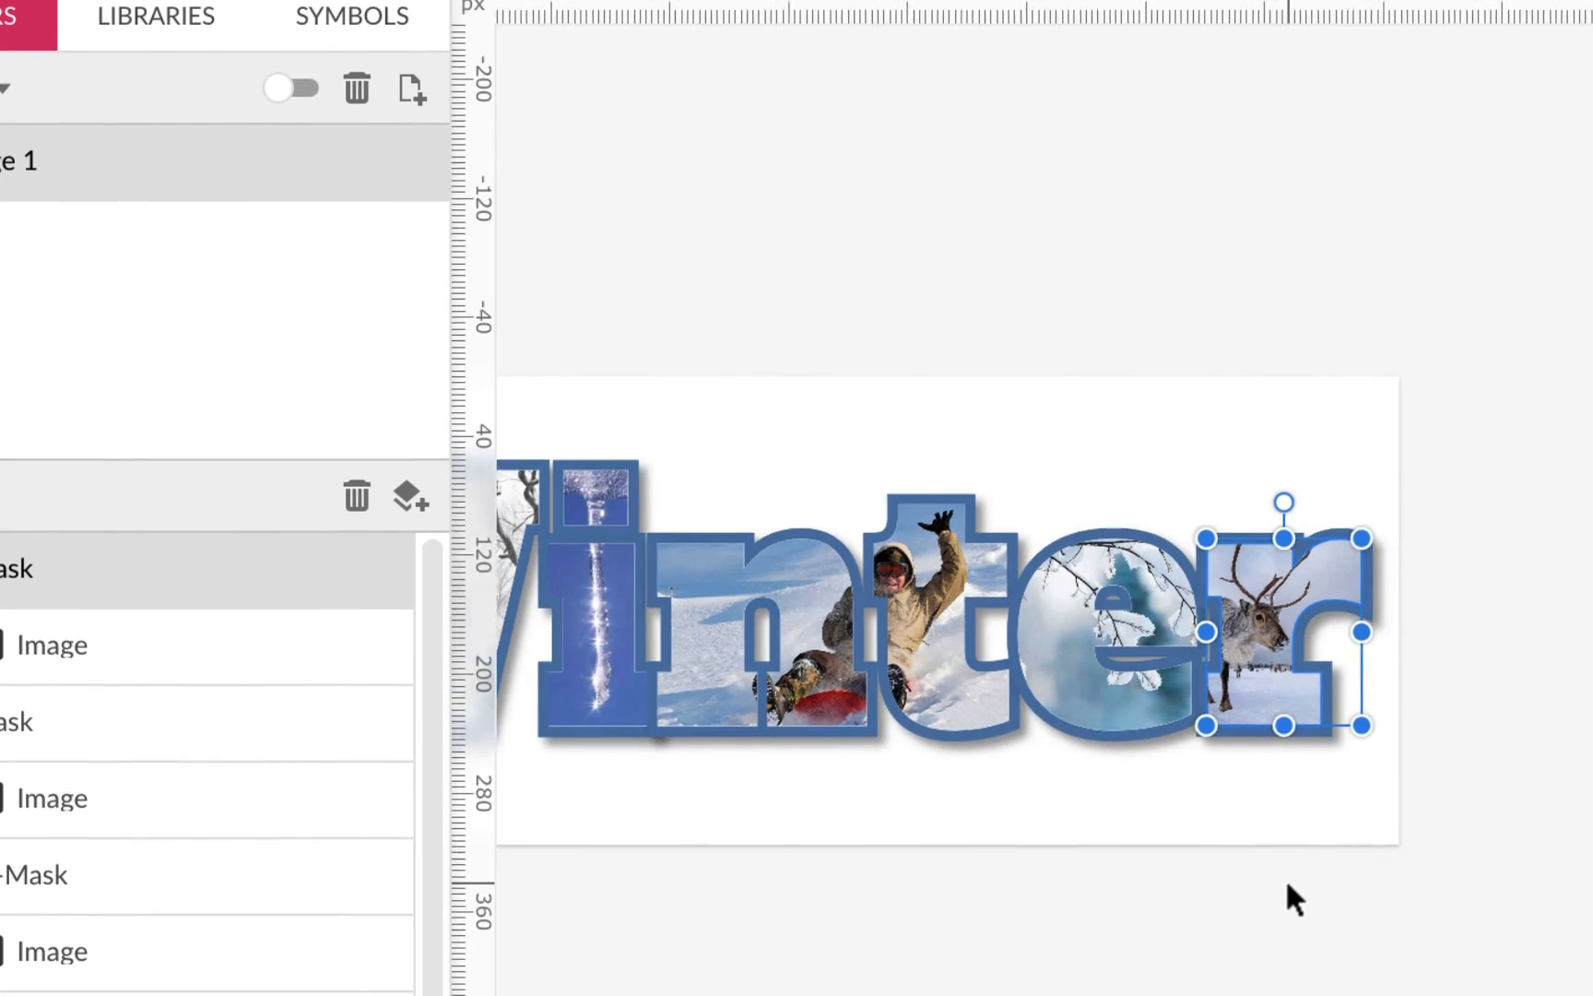
scroll(1289, 867, up, 3)
scroll(1287, 863, left, 3)
scroll(1287, 863, down, 1)
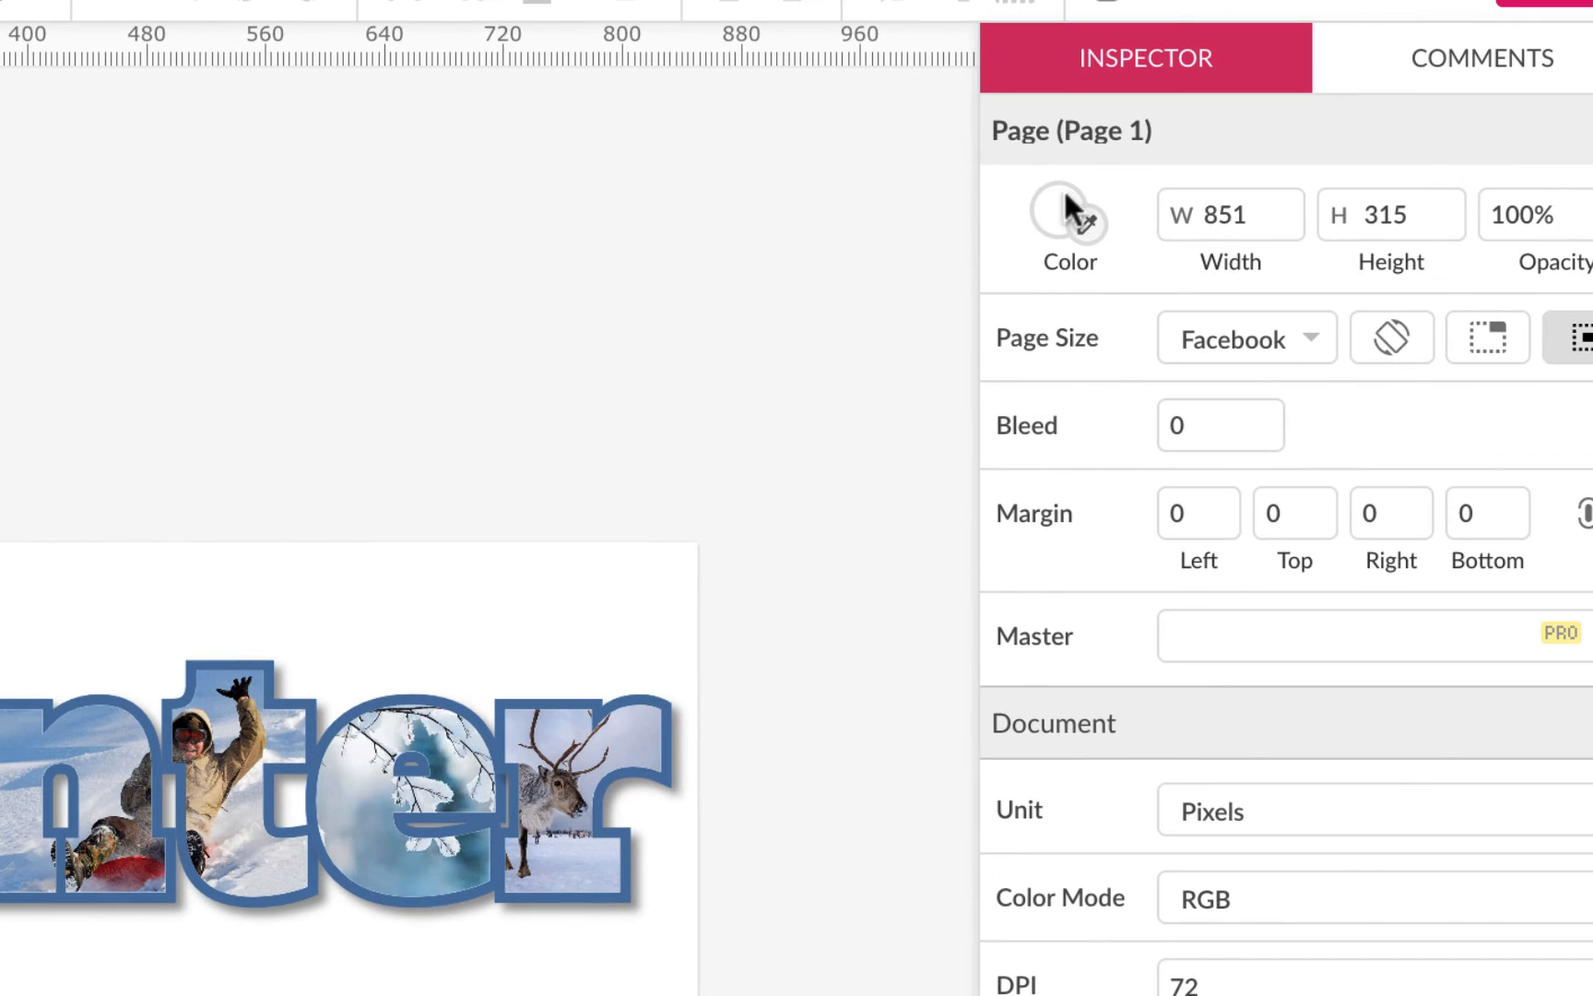
click(1064, 188)
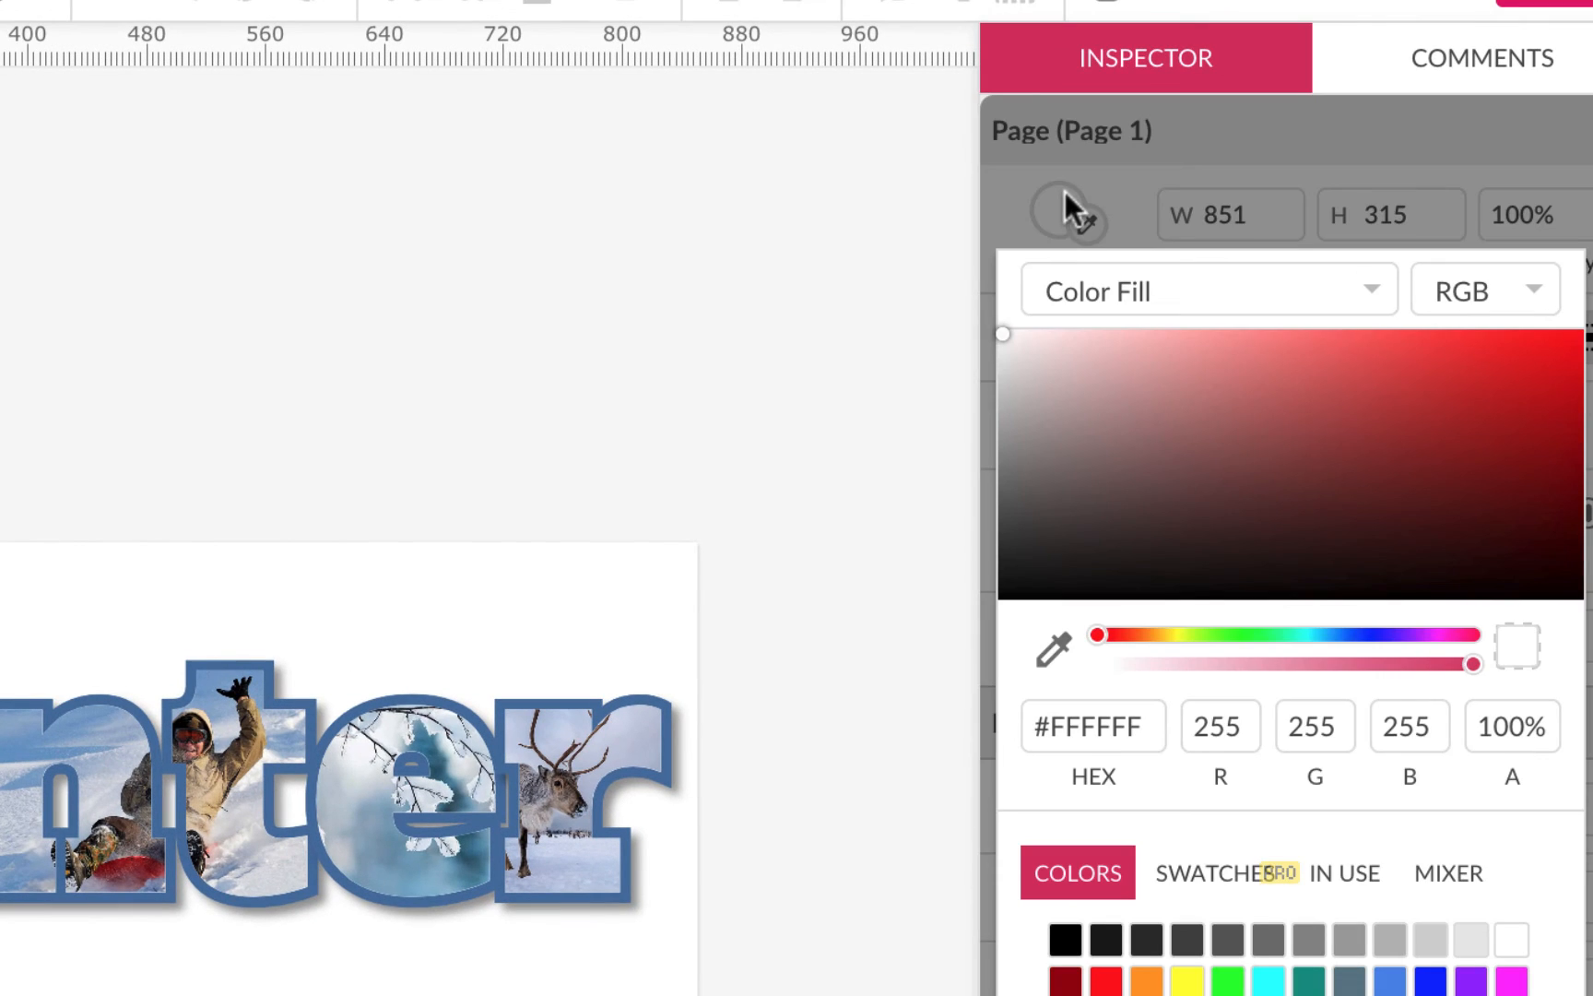
click(1371, 284)
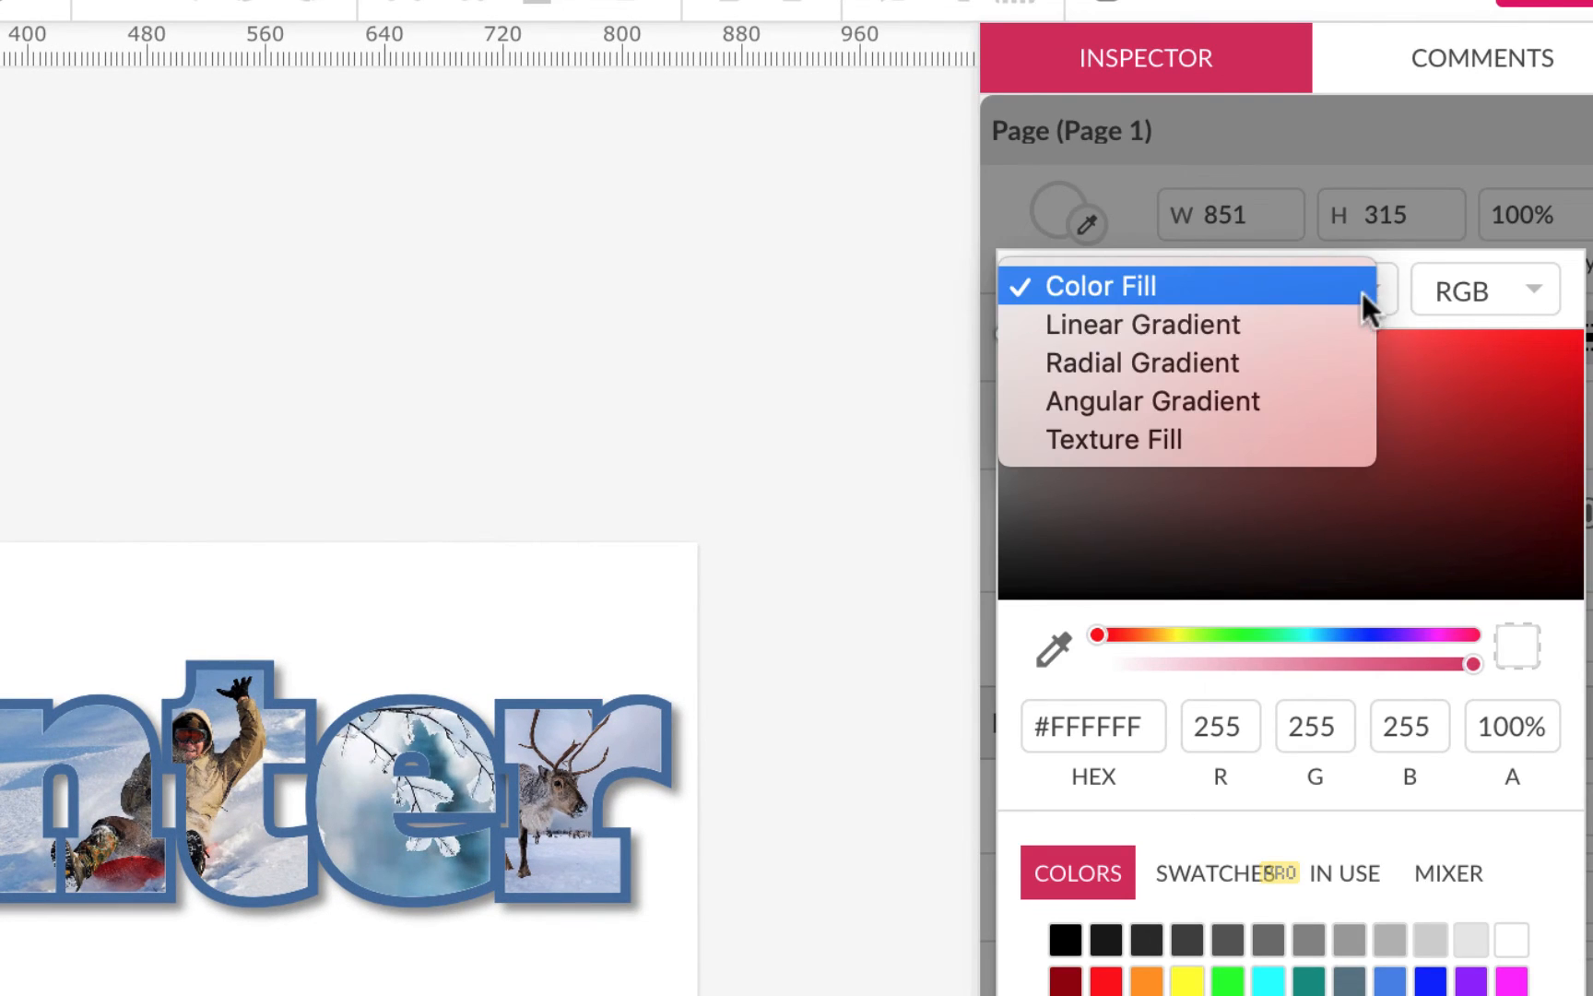
click(1353, 326)
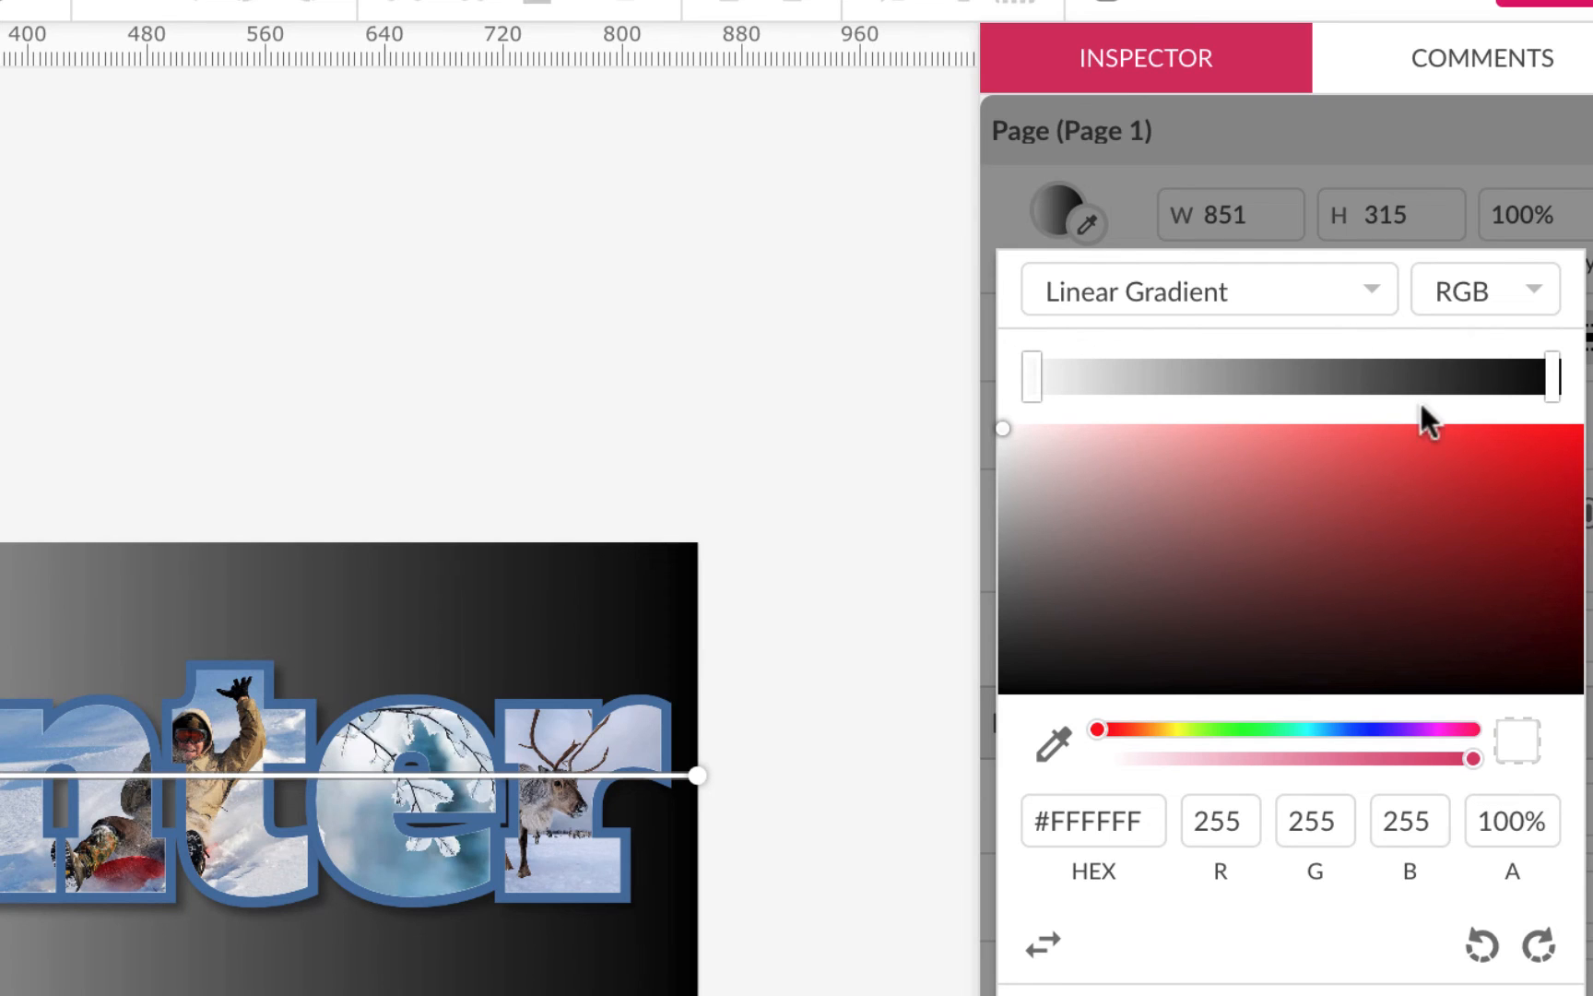
click(1552, 378)
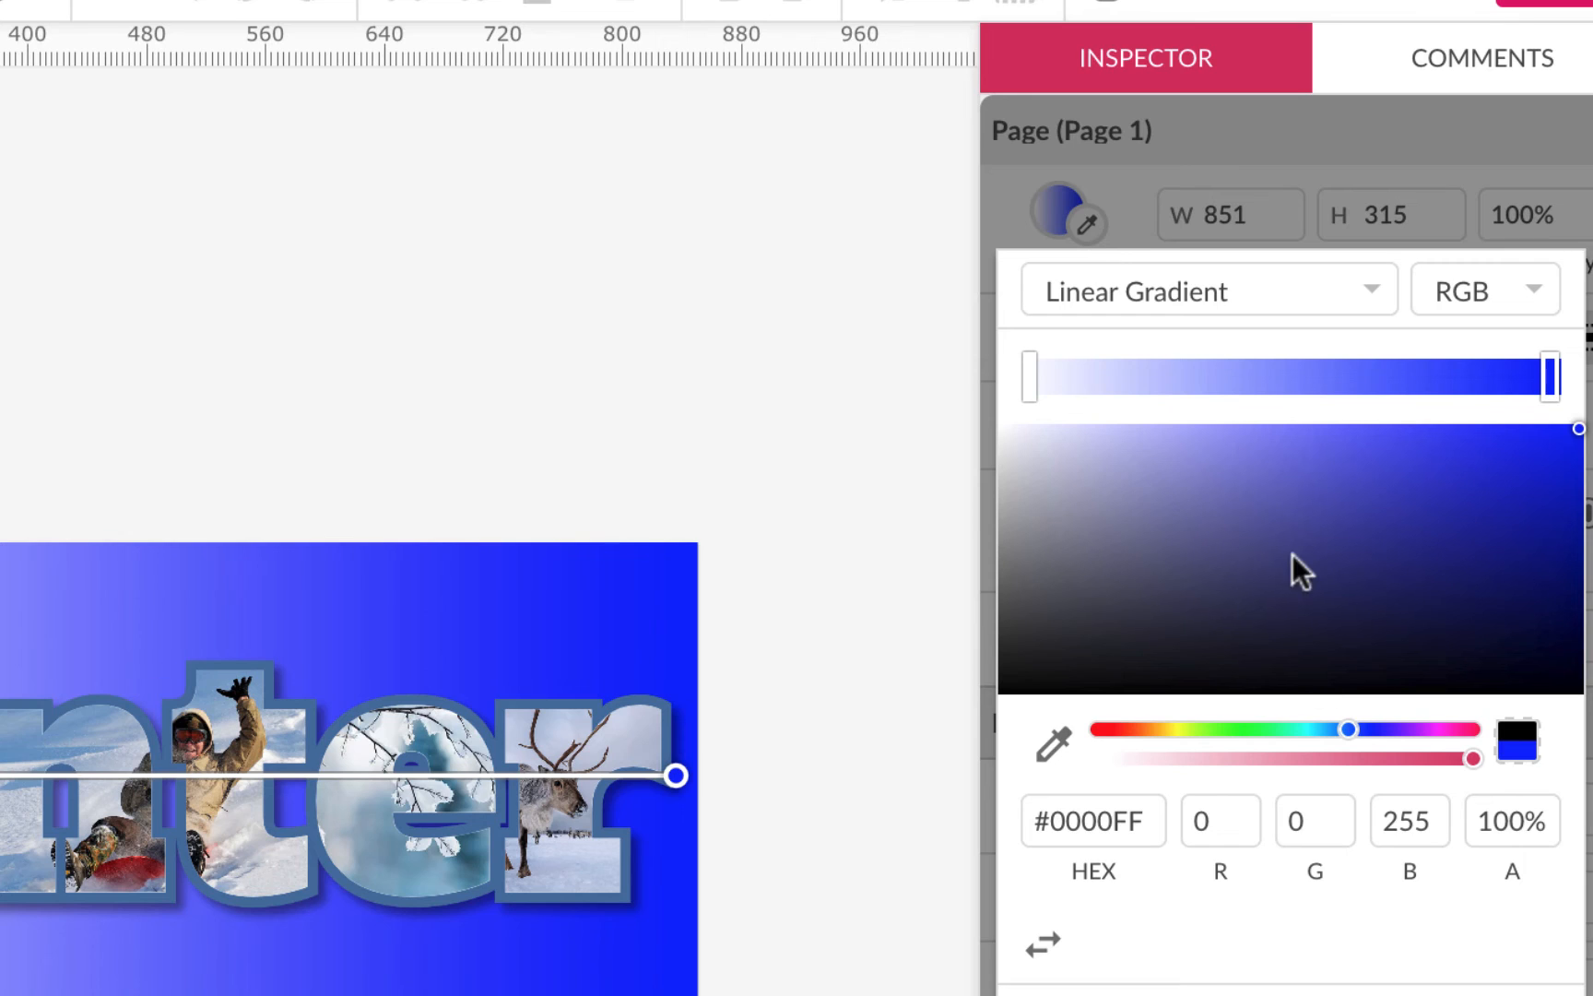
click(1027, 373)
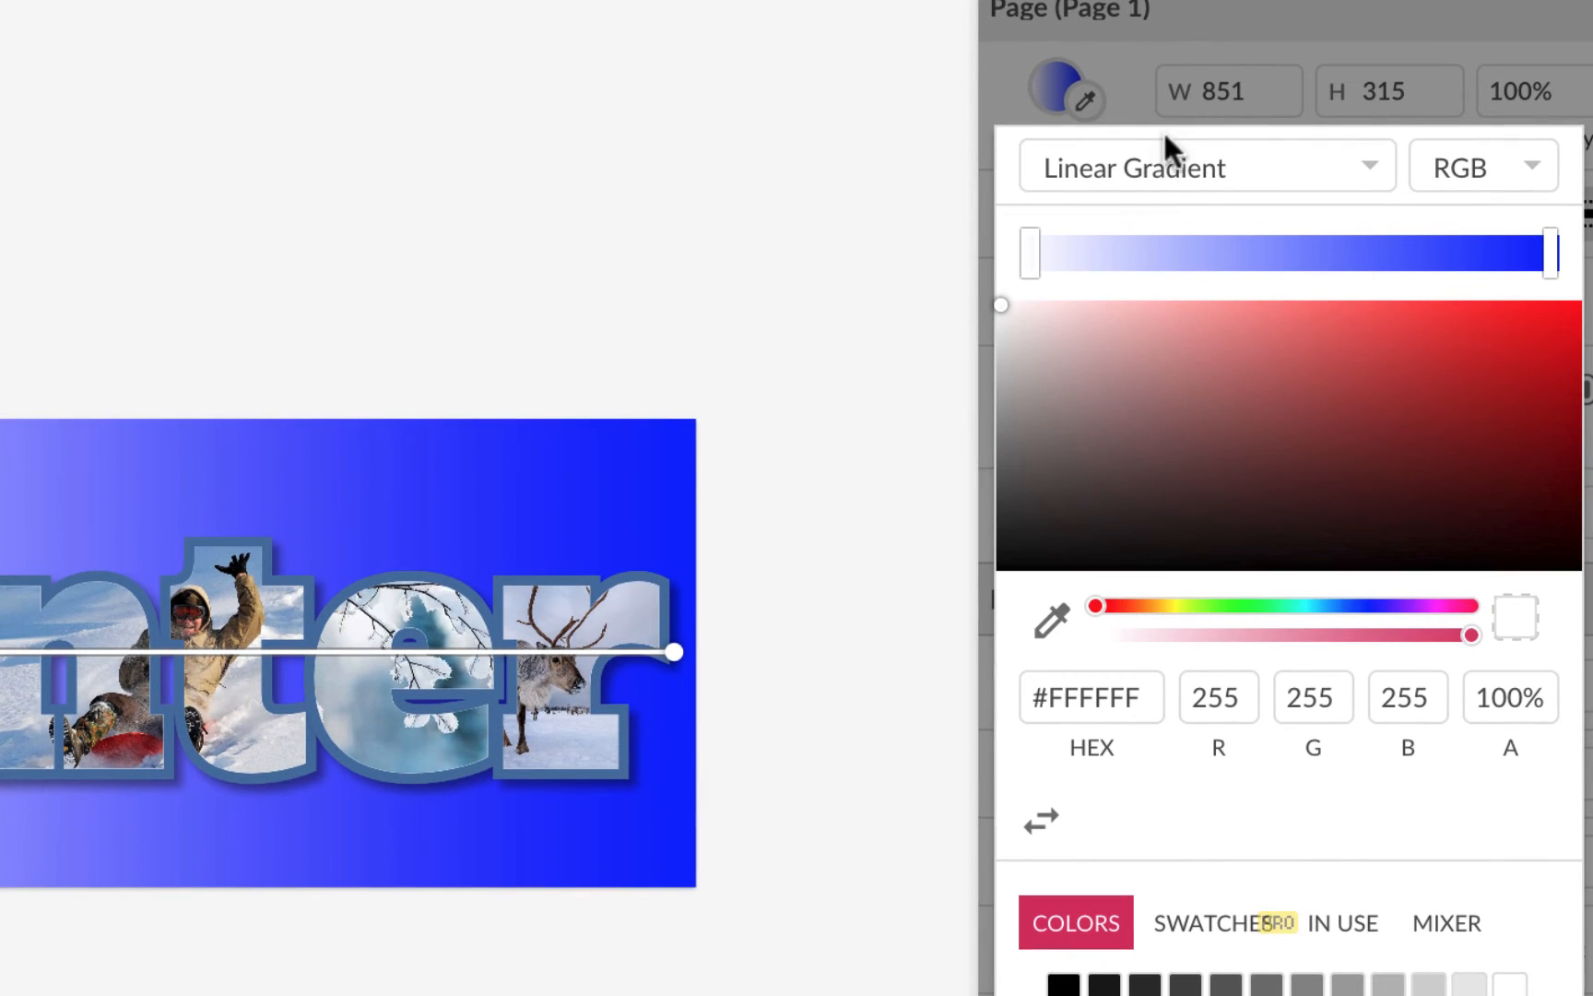
click(1165, 150)
click(1166, 148)
click(682, 648)
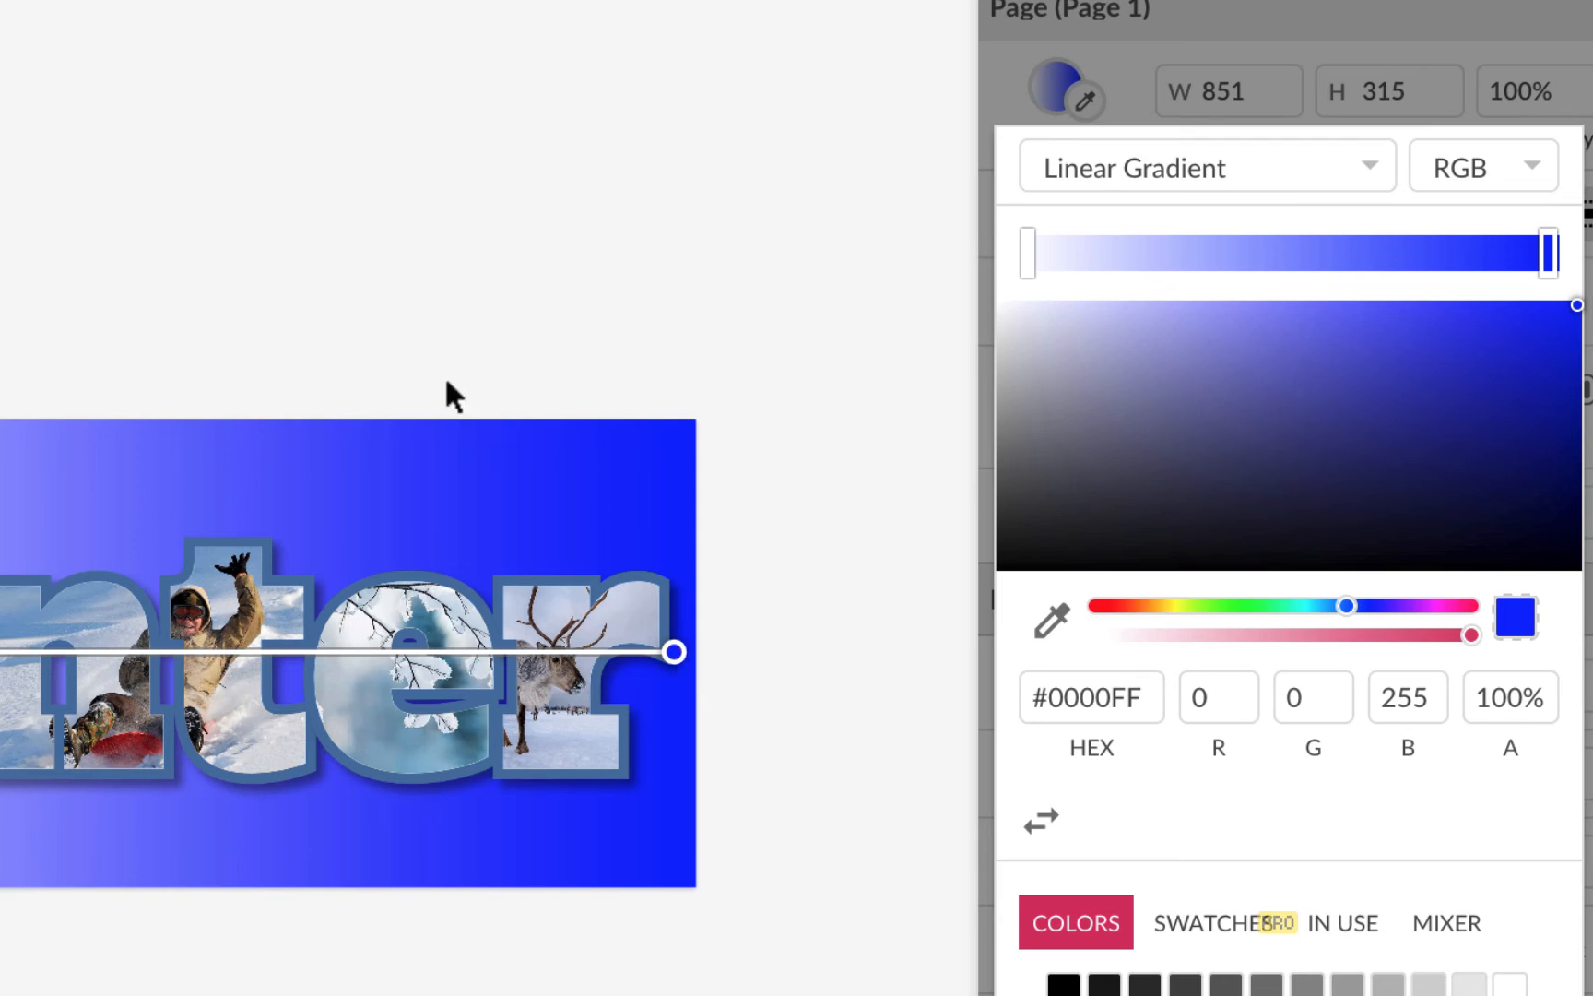
click(1212, 164)
click(1212, 159)
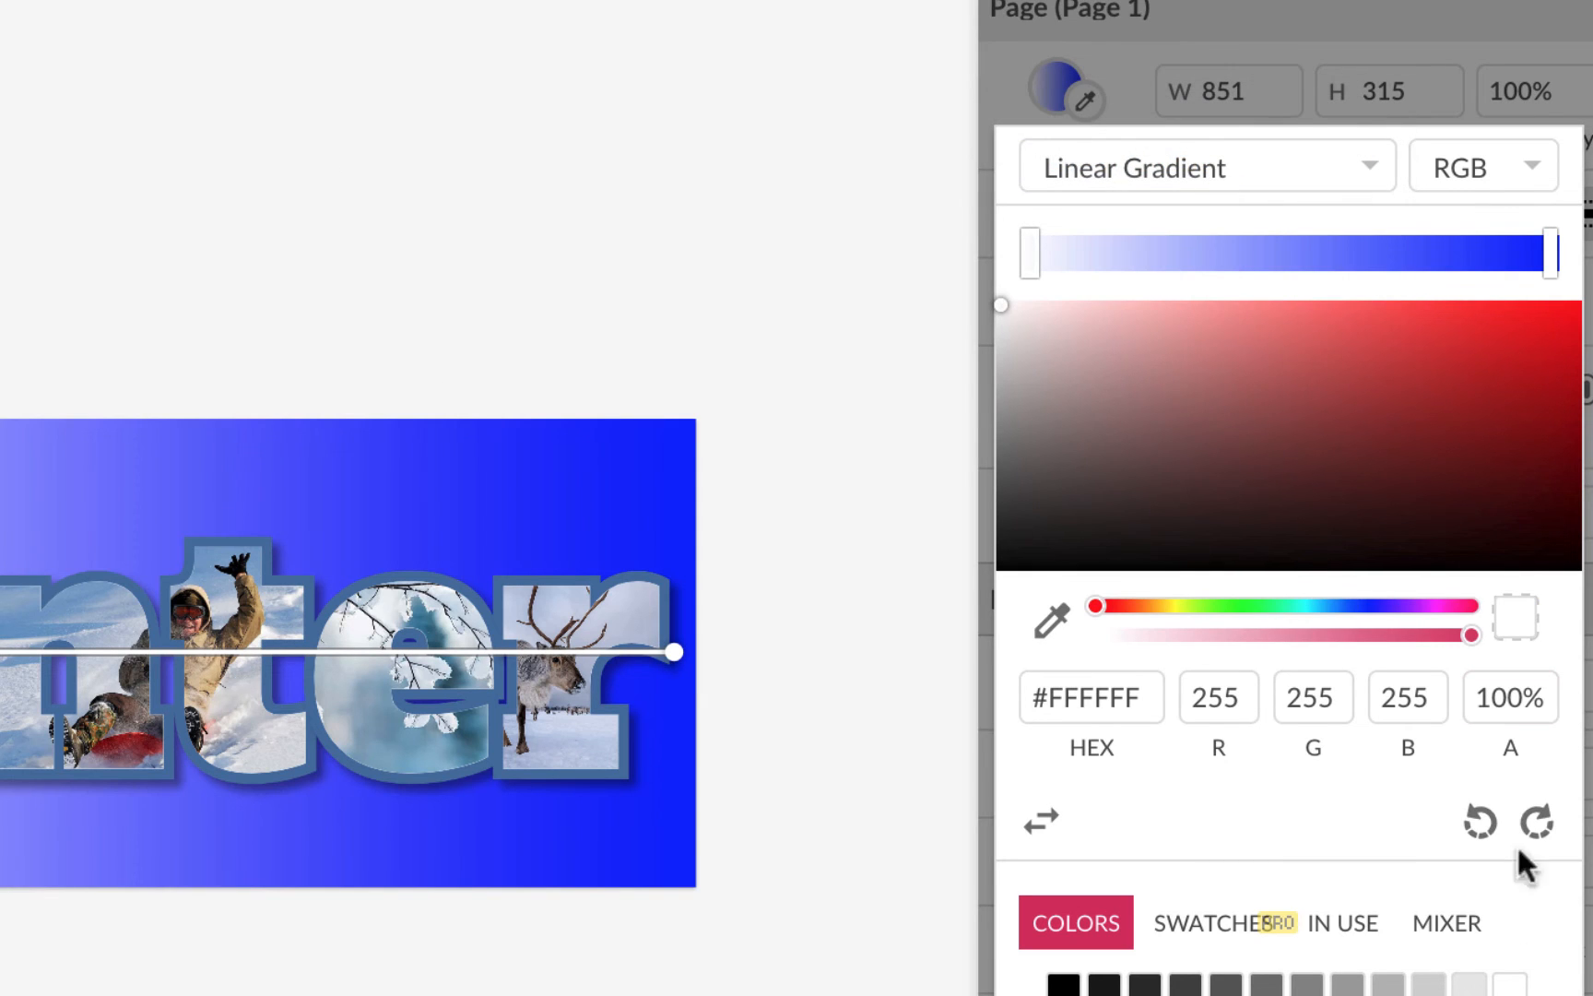
Step: Rotate the page background gradient to the left until it runs vertically from white at the top to blue at the bottom
click(1482, 820)
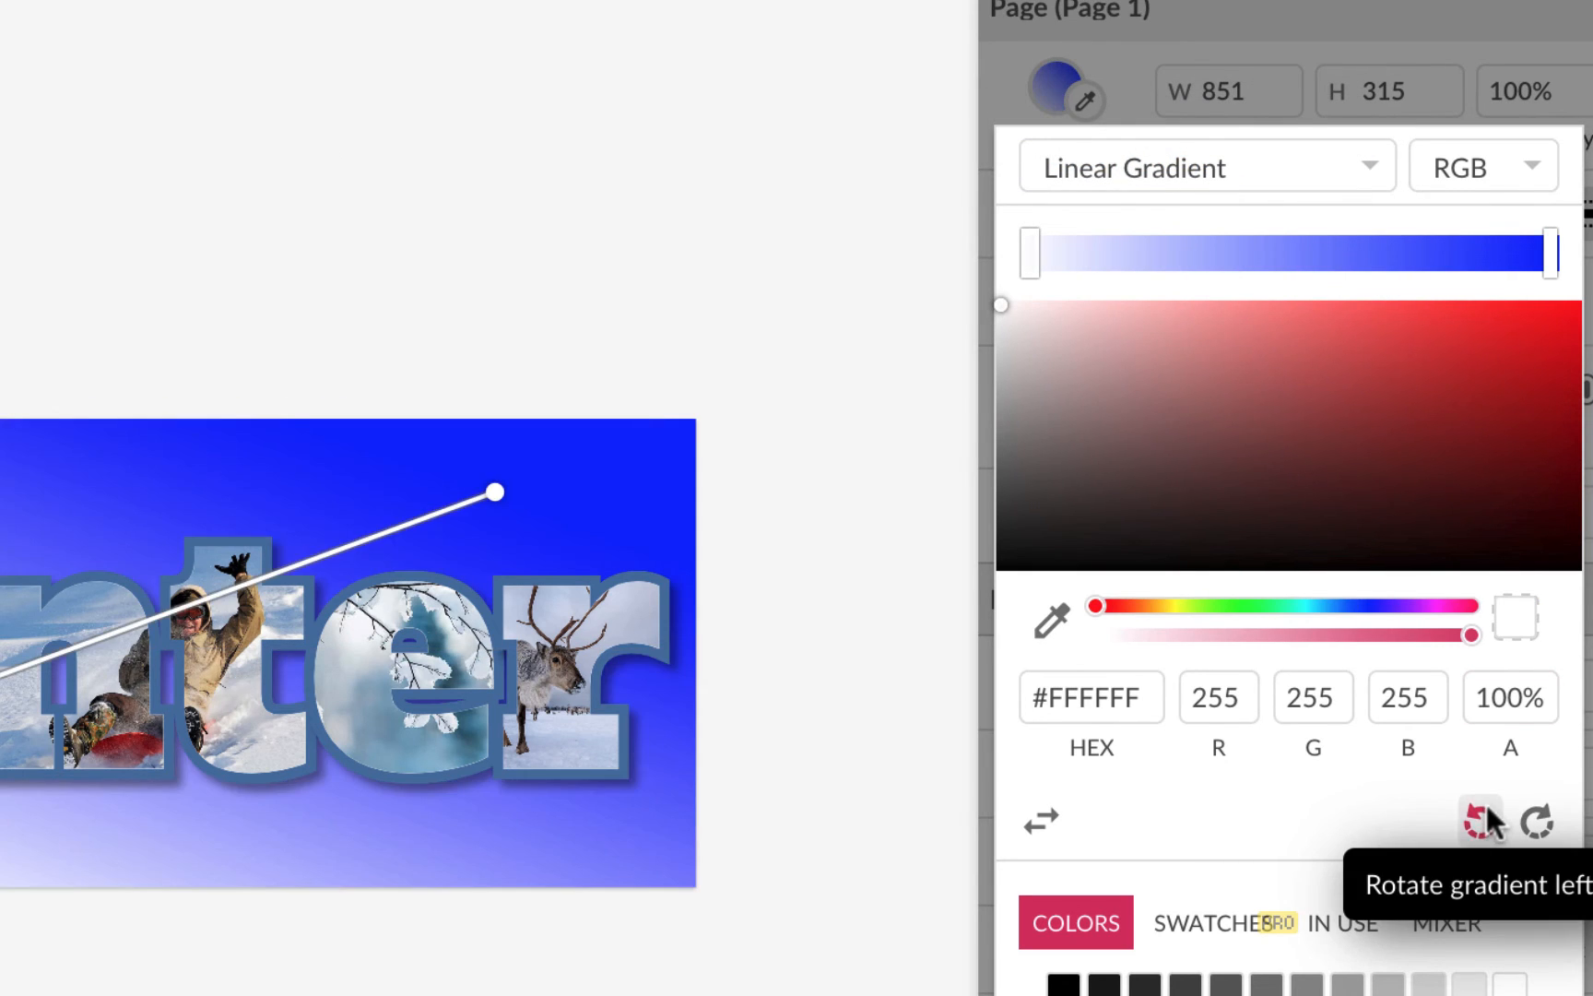
click(1484, 819)
click(1483, 819)
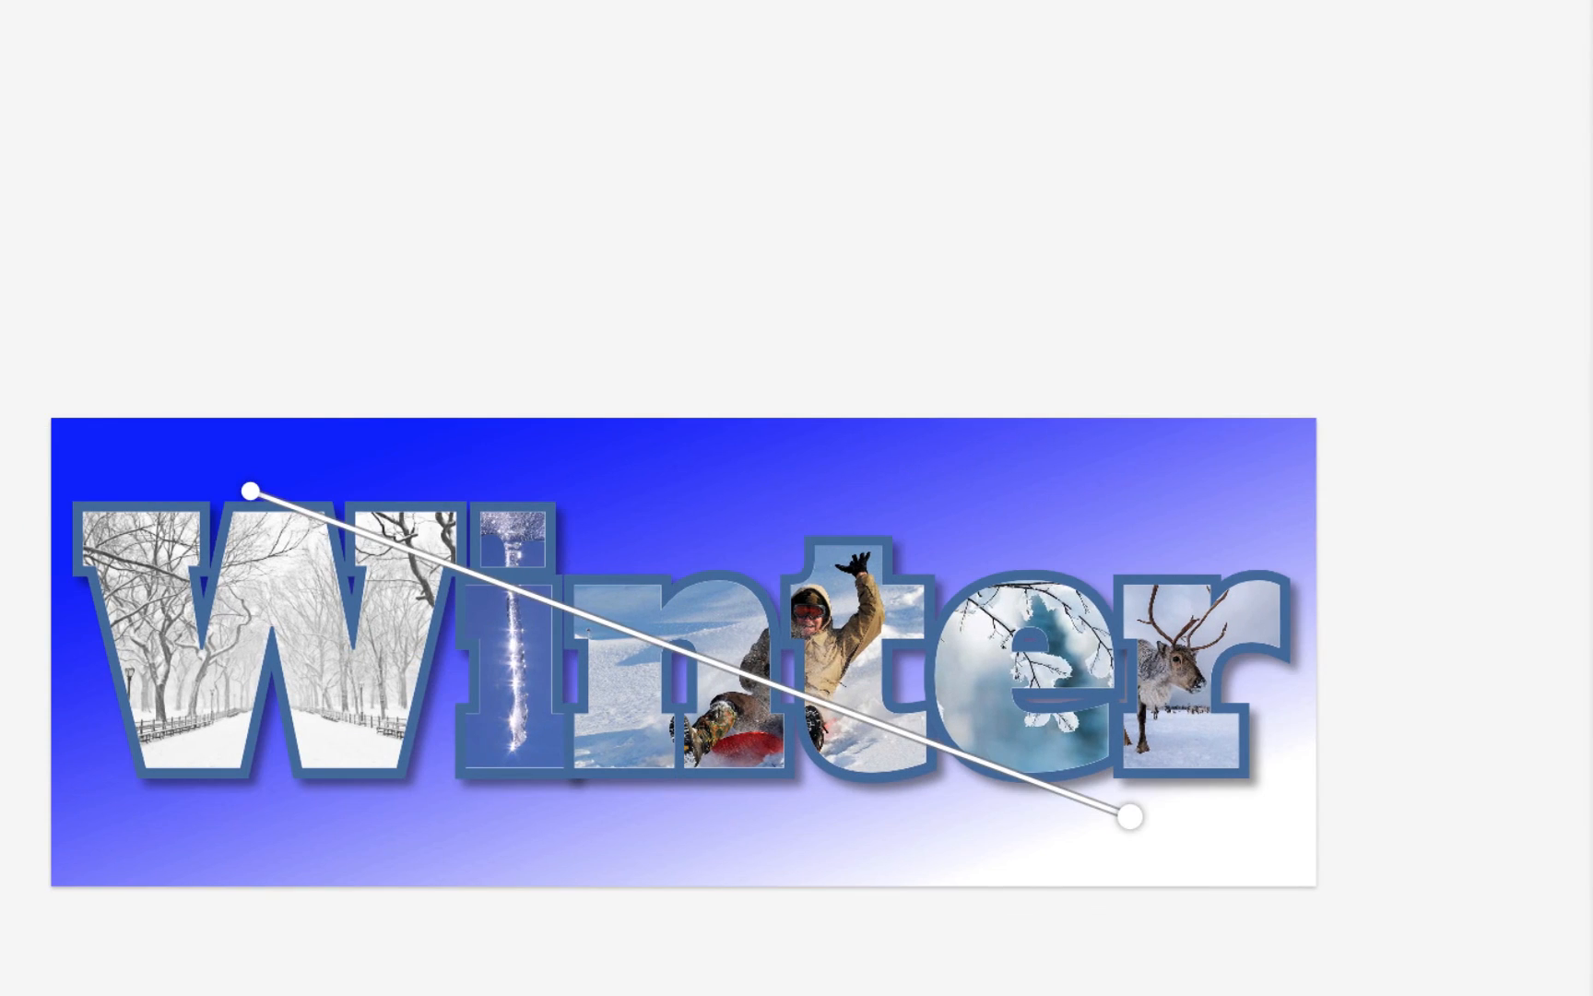
click(1483, 820)
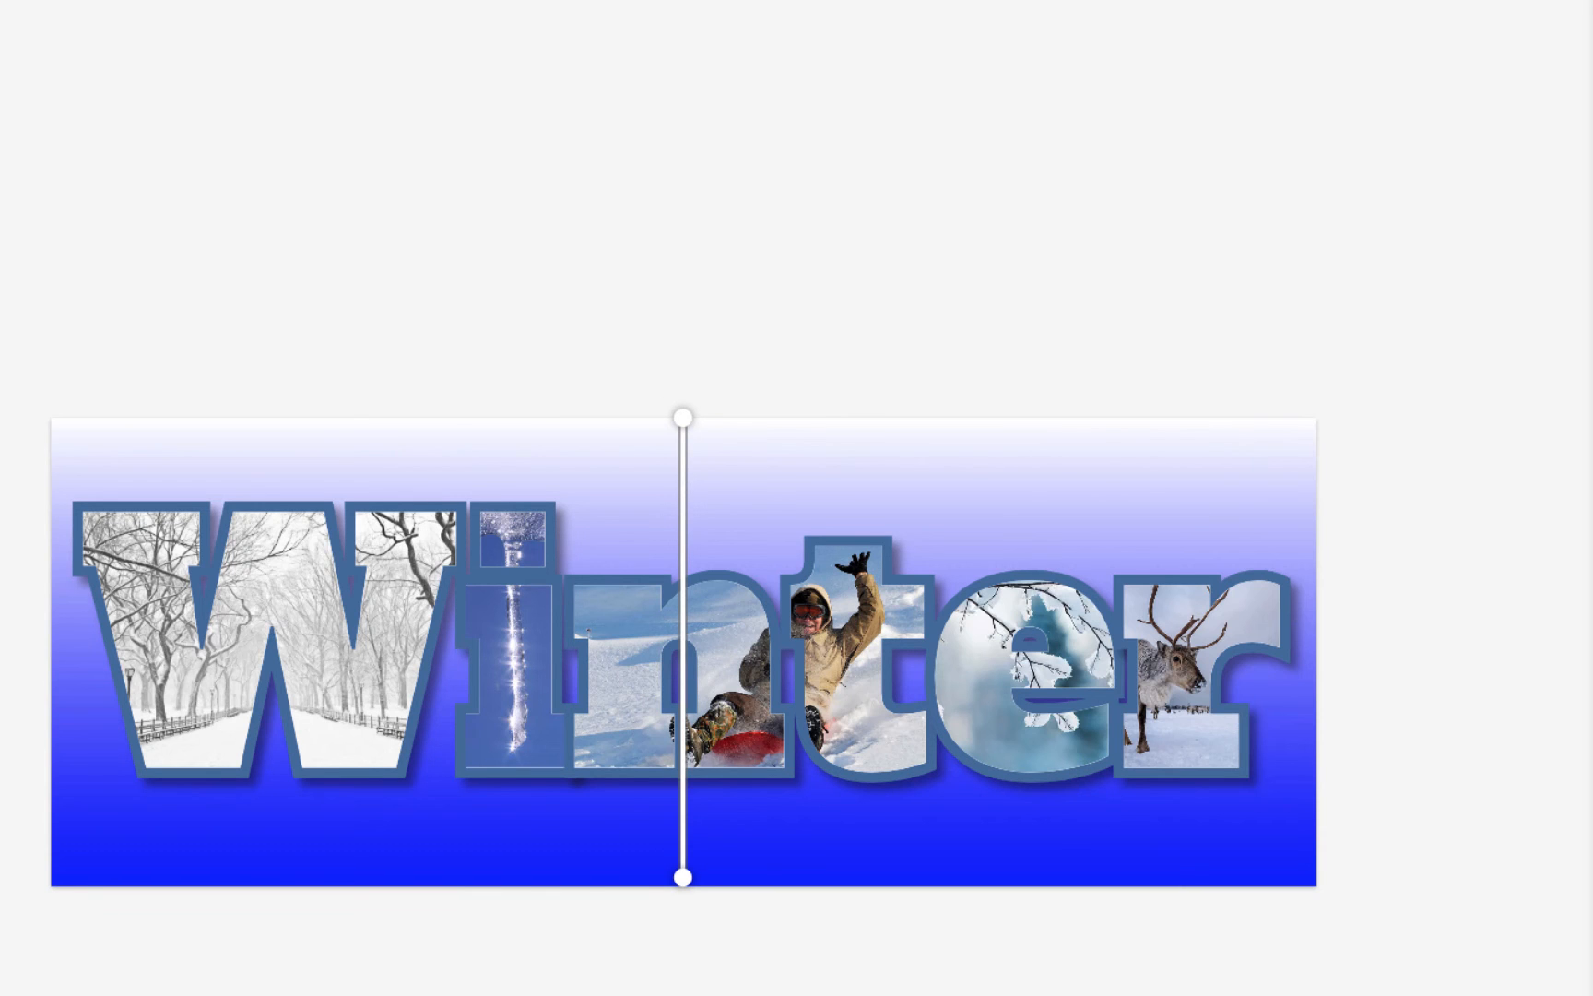
Step: Darken the blue end stop of the background gradient to #1111CE and close the color picker
click(1489, 142)
click(1473, 241)
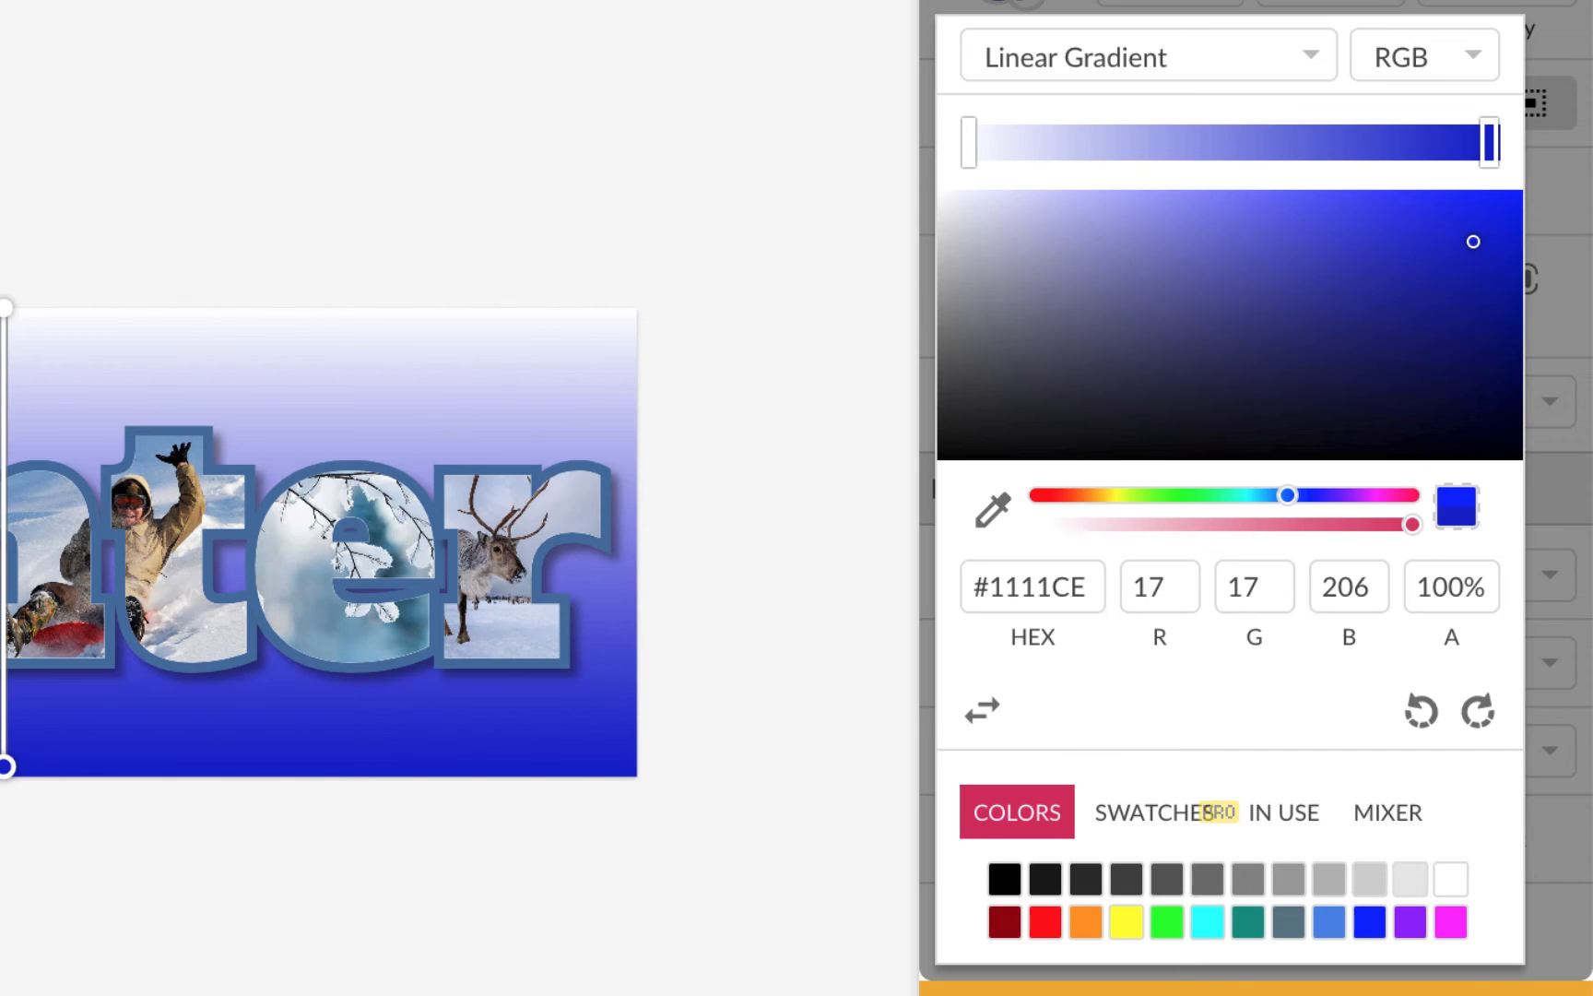
click(263, 117)
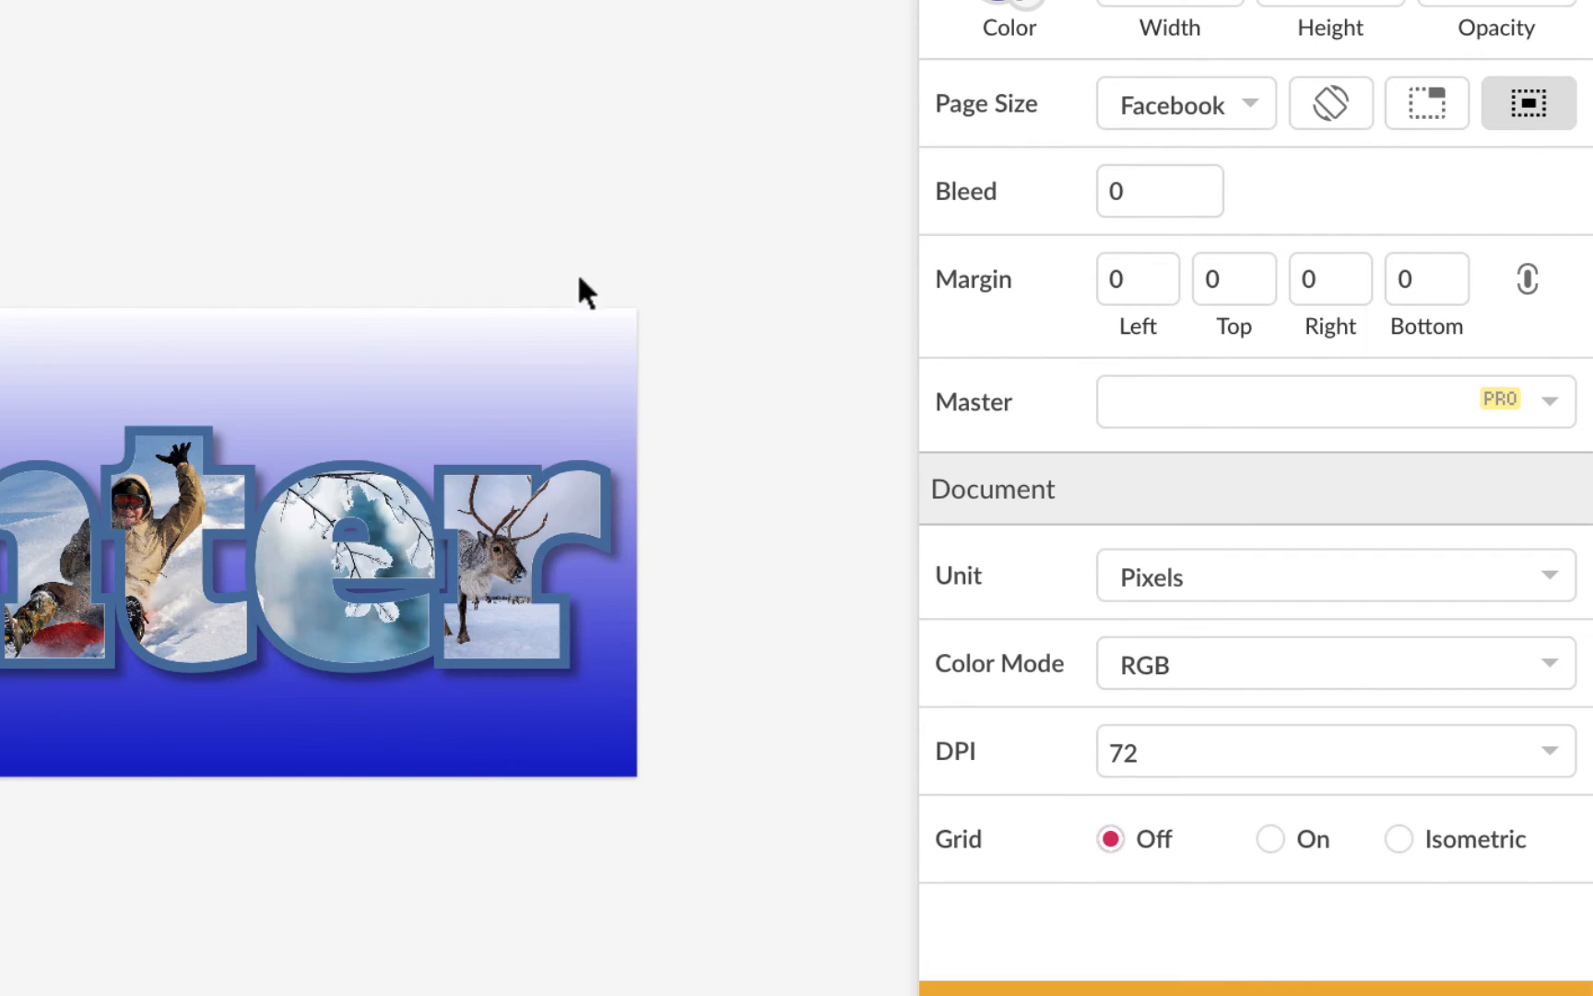
Step: Set the blue end stop of the page background gradient to the lighter #9090F2 and close the color picker
click(1013, 7)
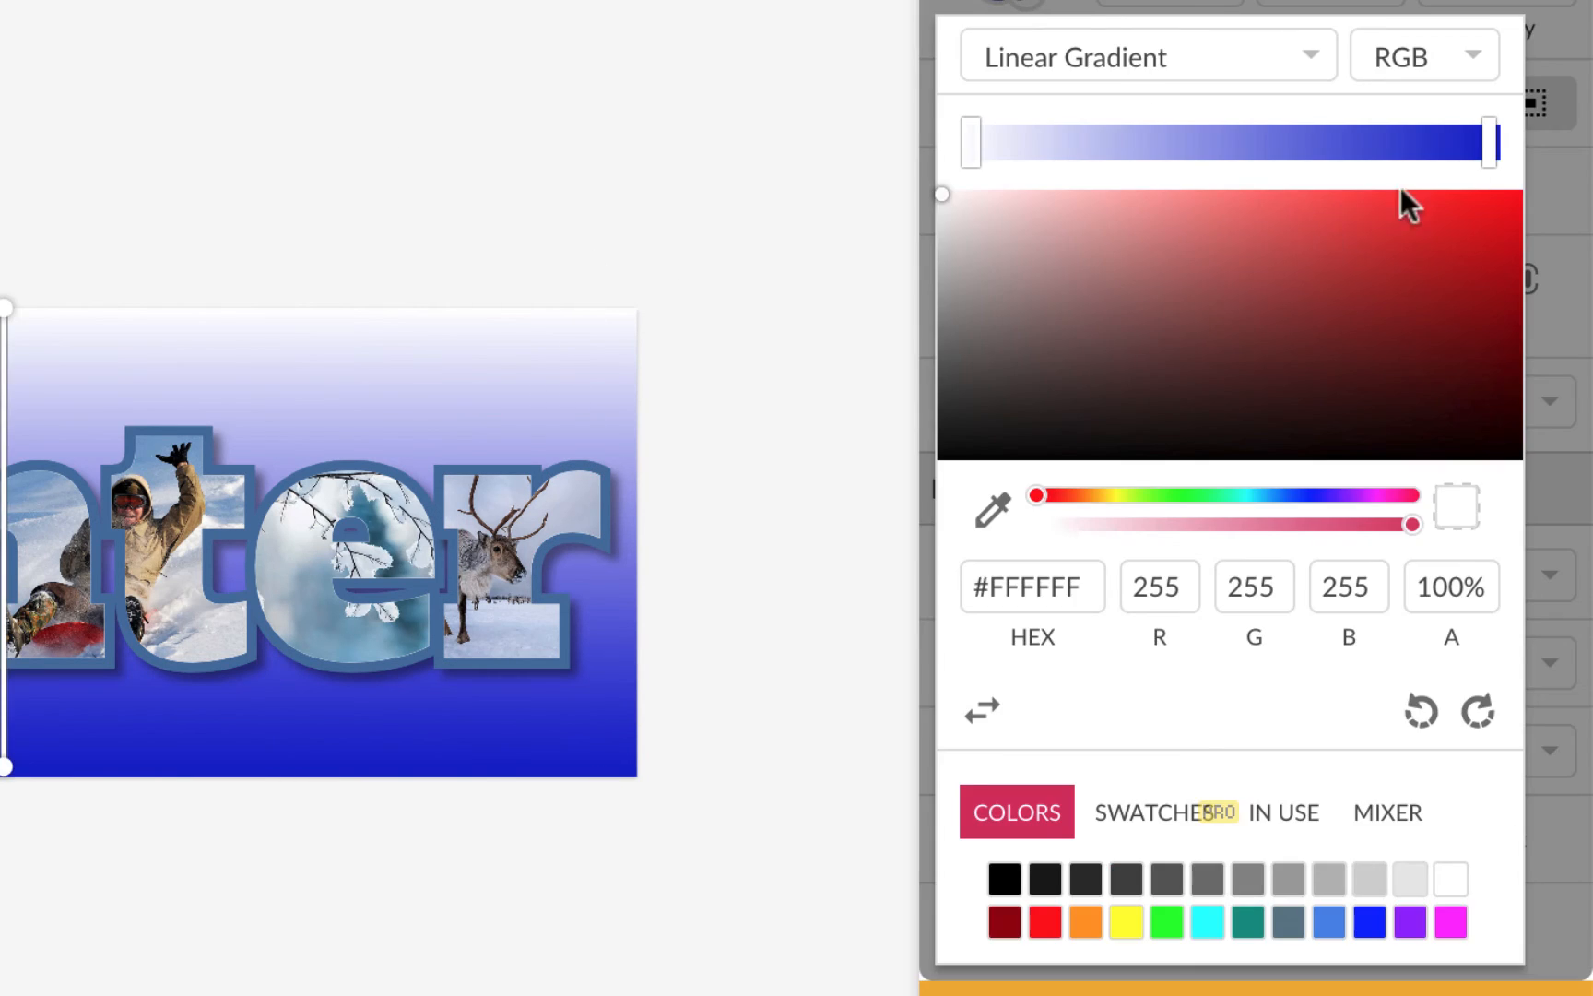
click(1489, 138)
click(1173, 203)
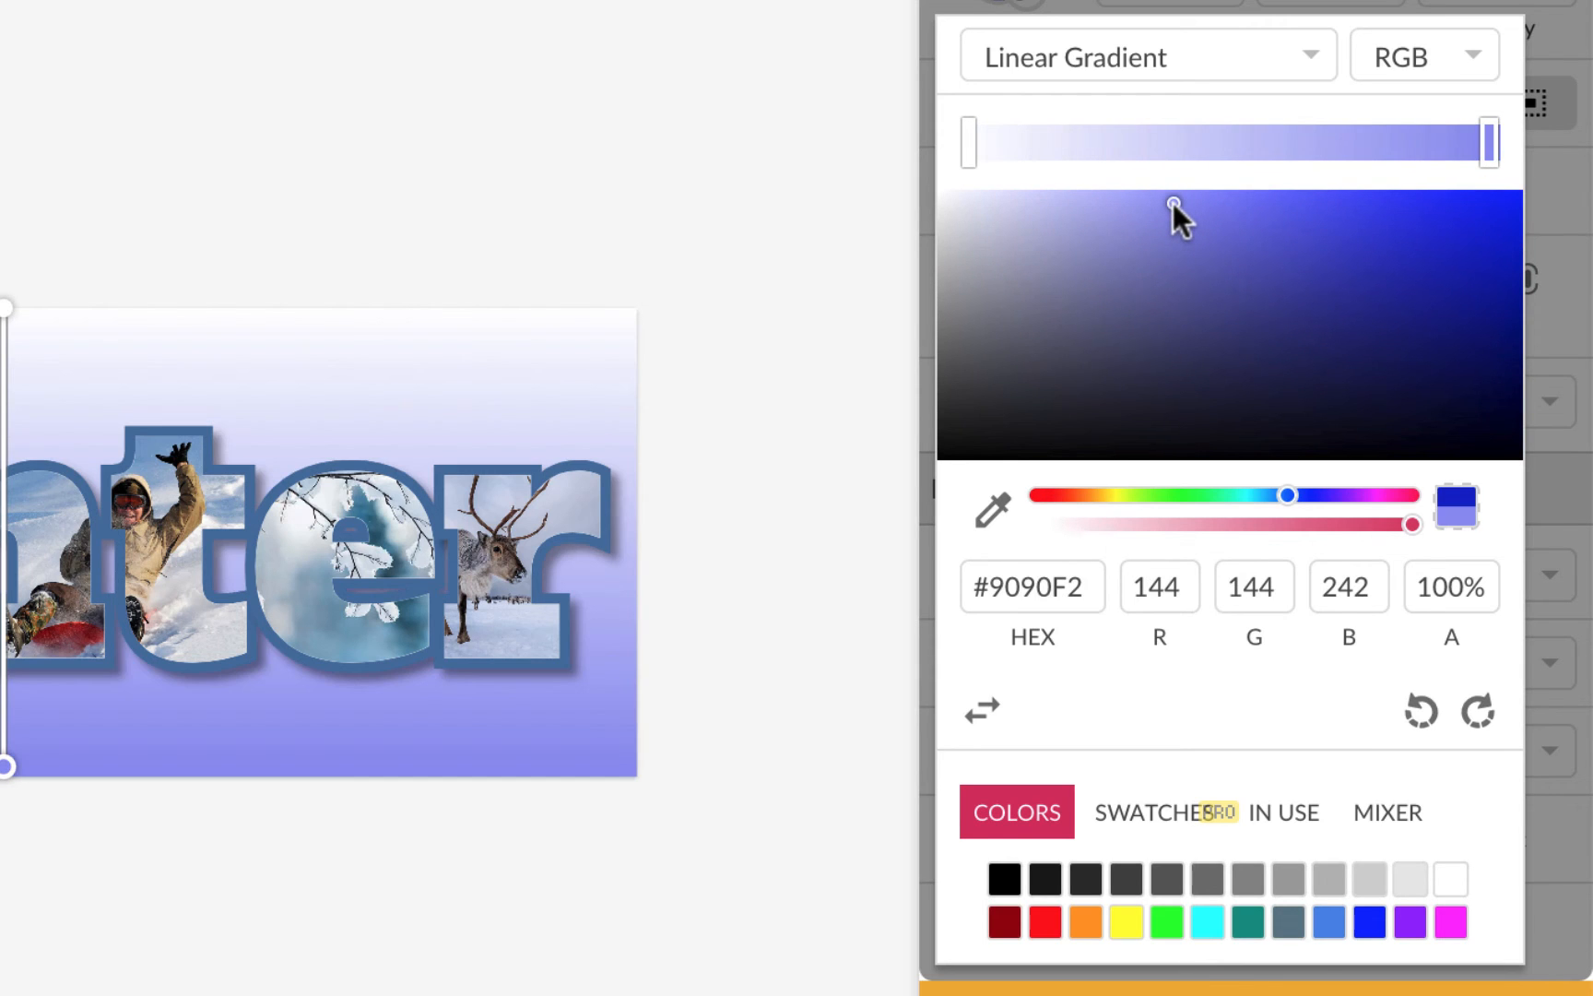
click(636, 847)
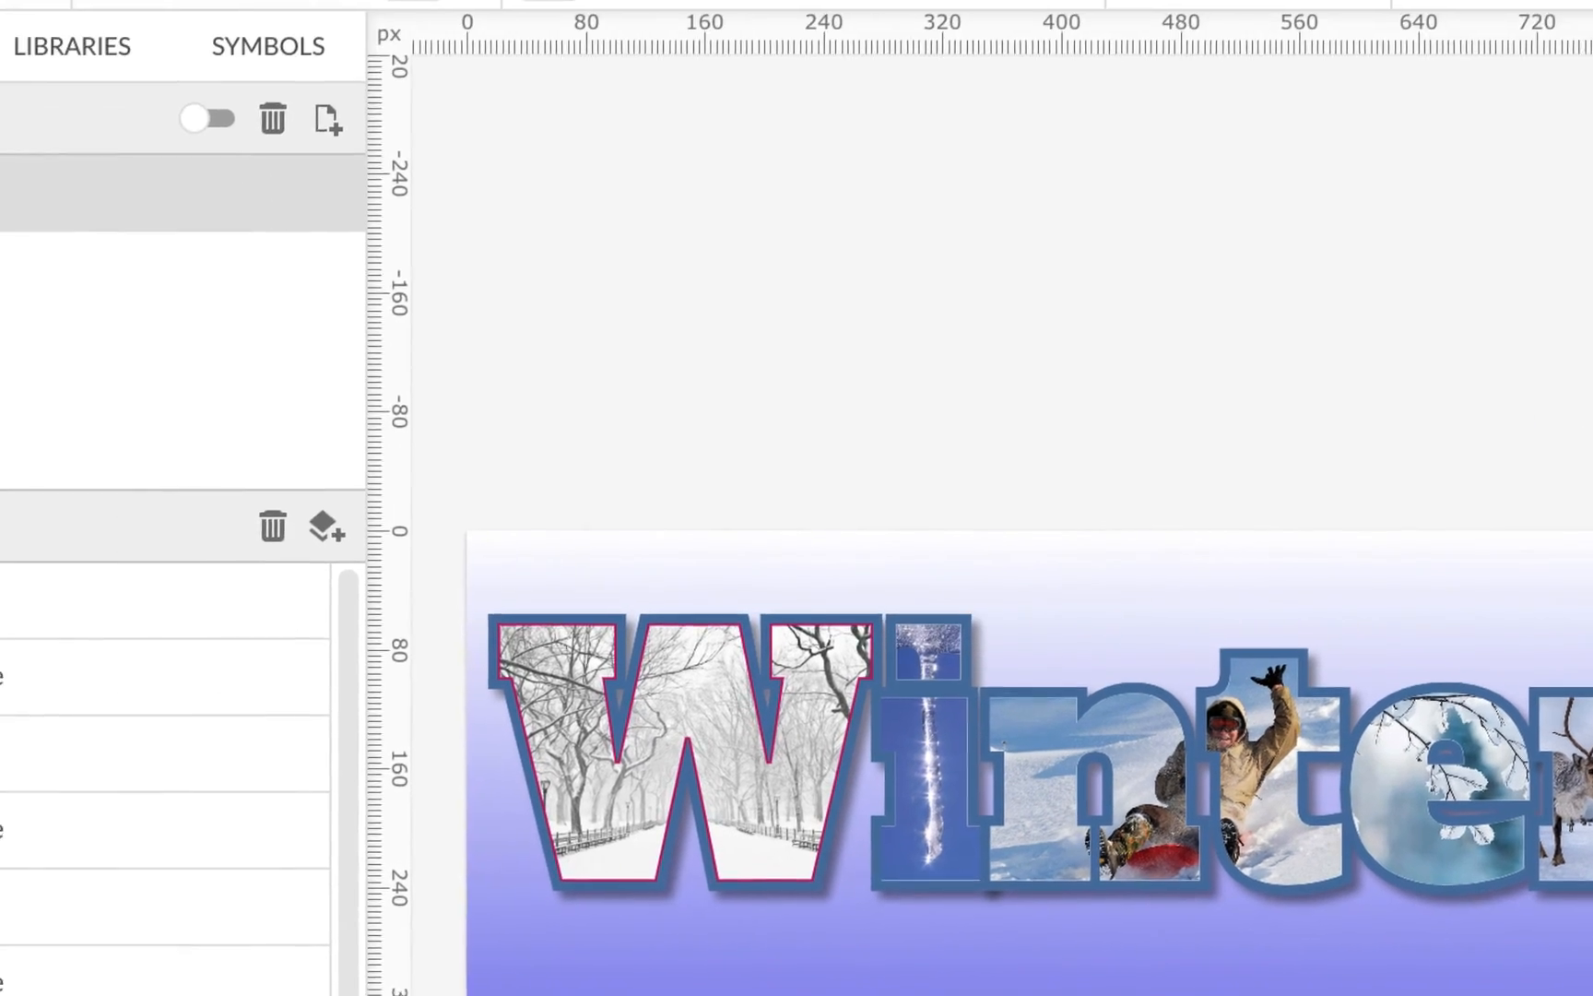
Step: Export the design as a JPEG image named winter.jpg into the Downloads folder
click(0, 0)
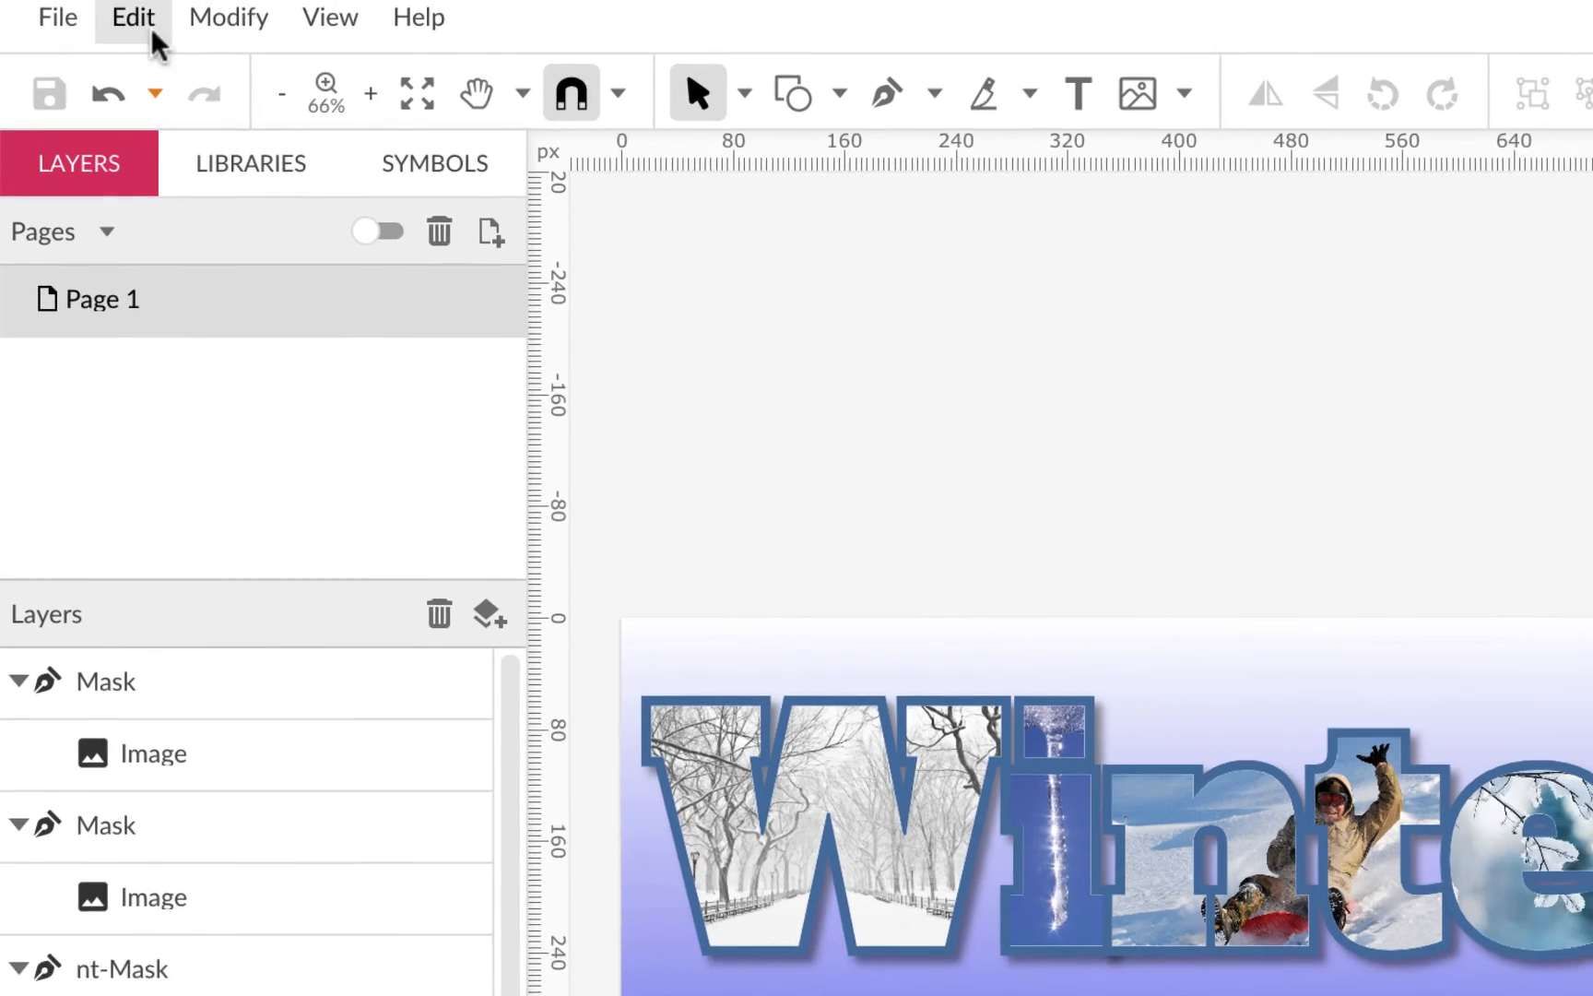
click(60, 13)
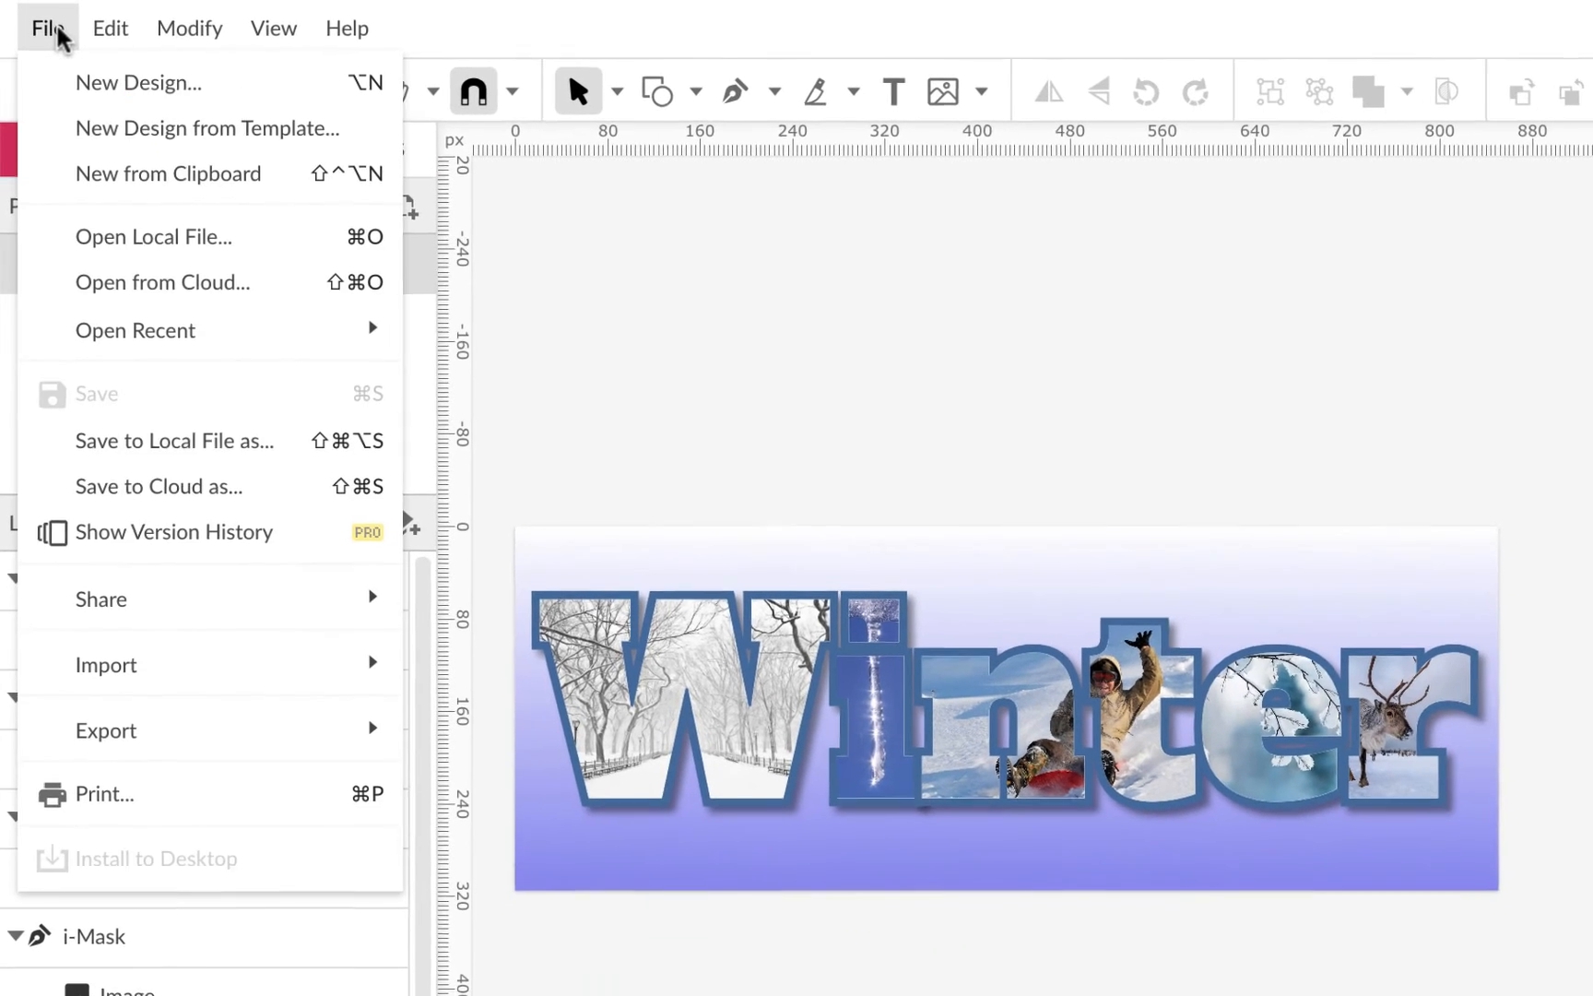
mouse_move(125, 725)
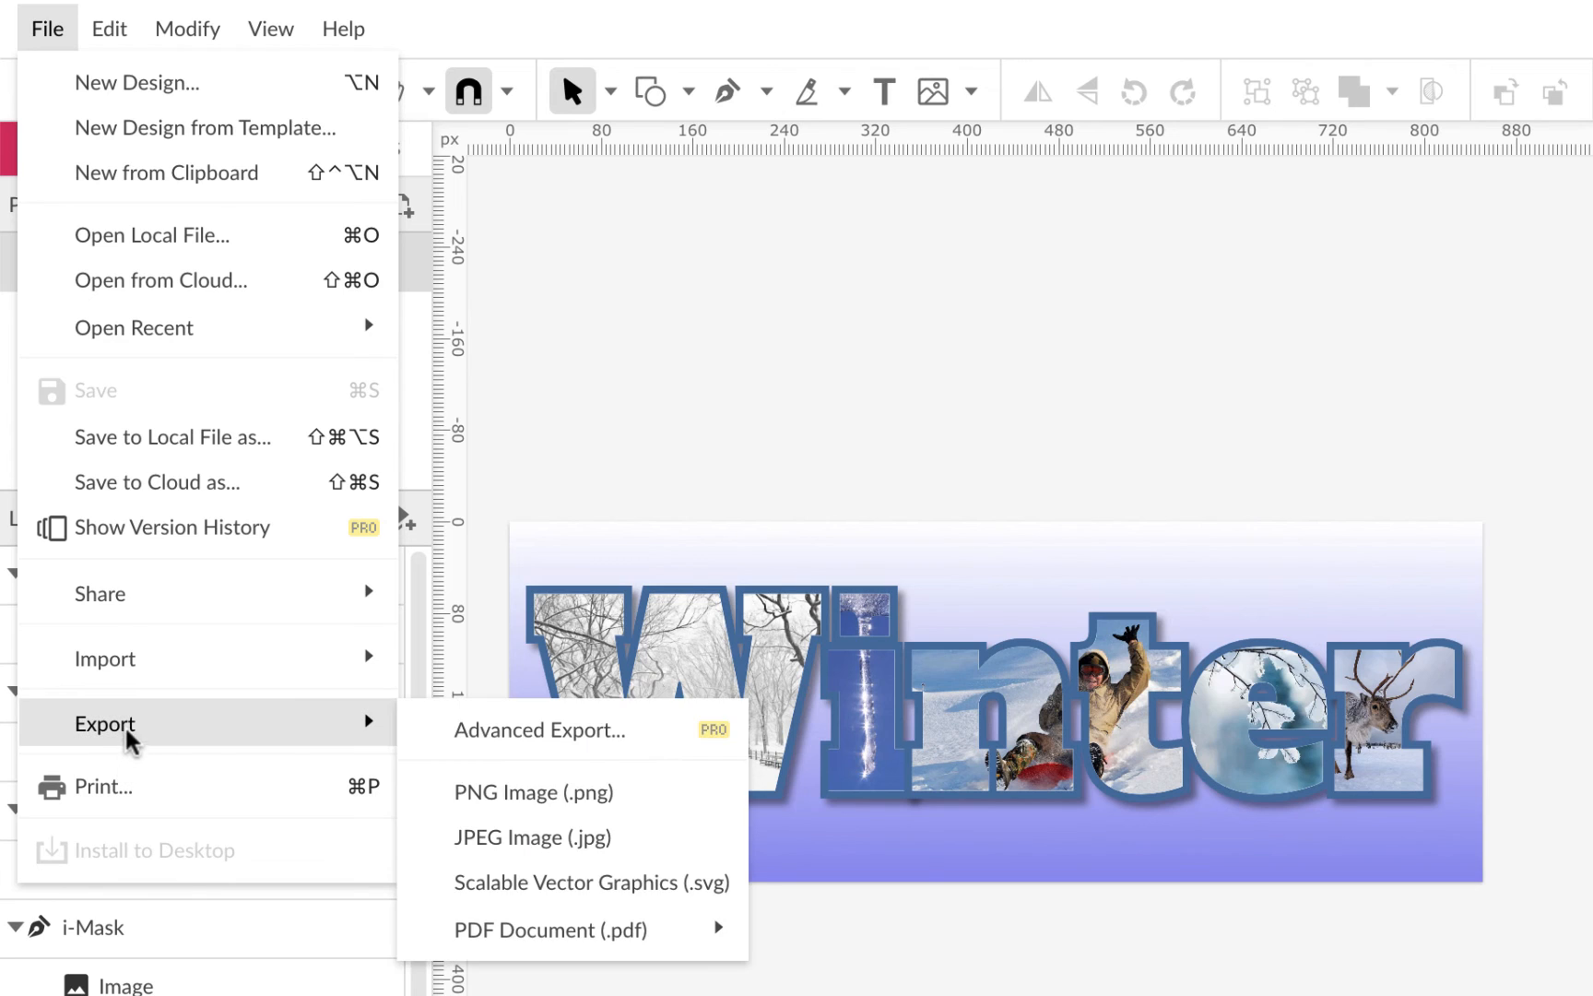
click(574, 835)
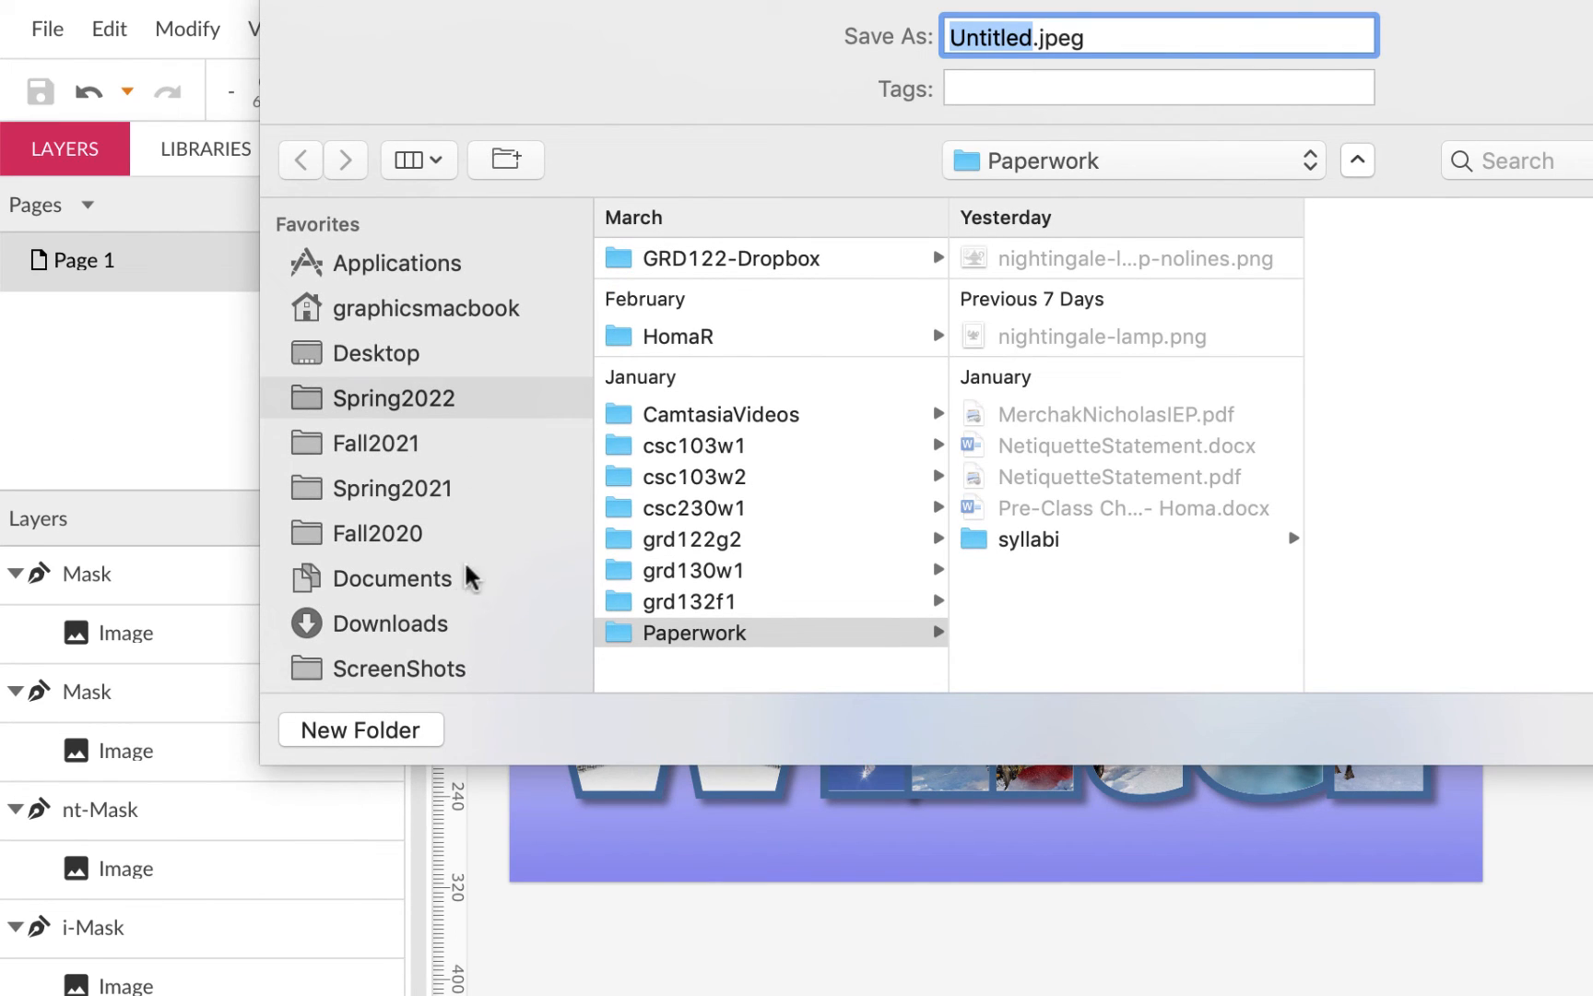
click(439, 627)
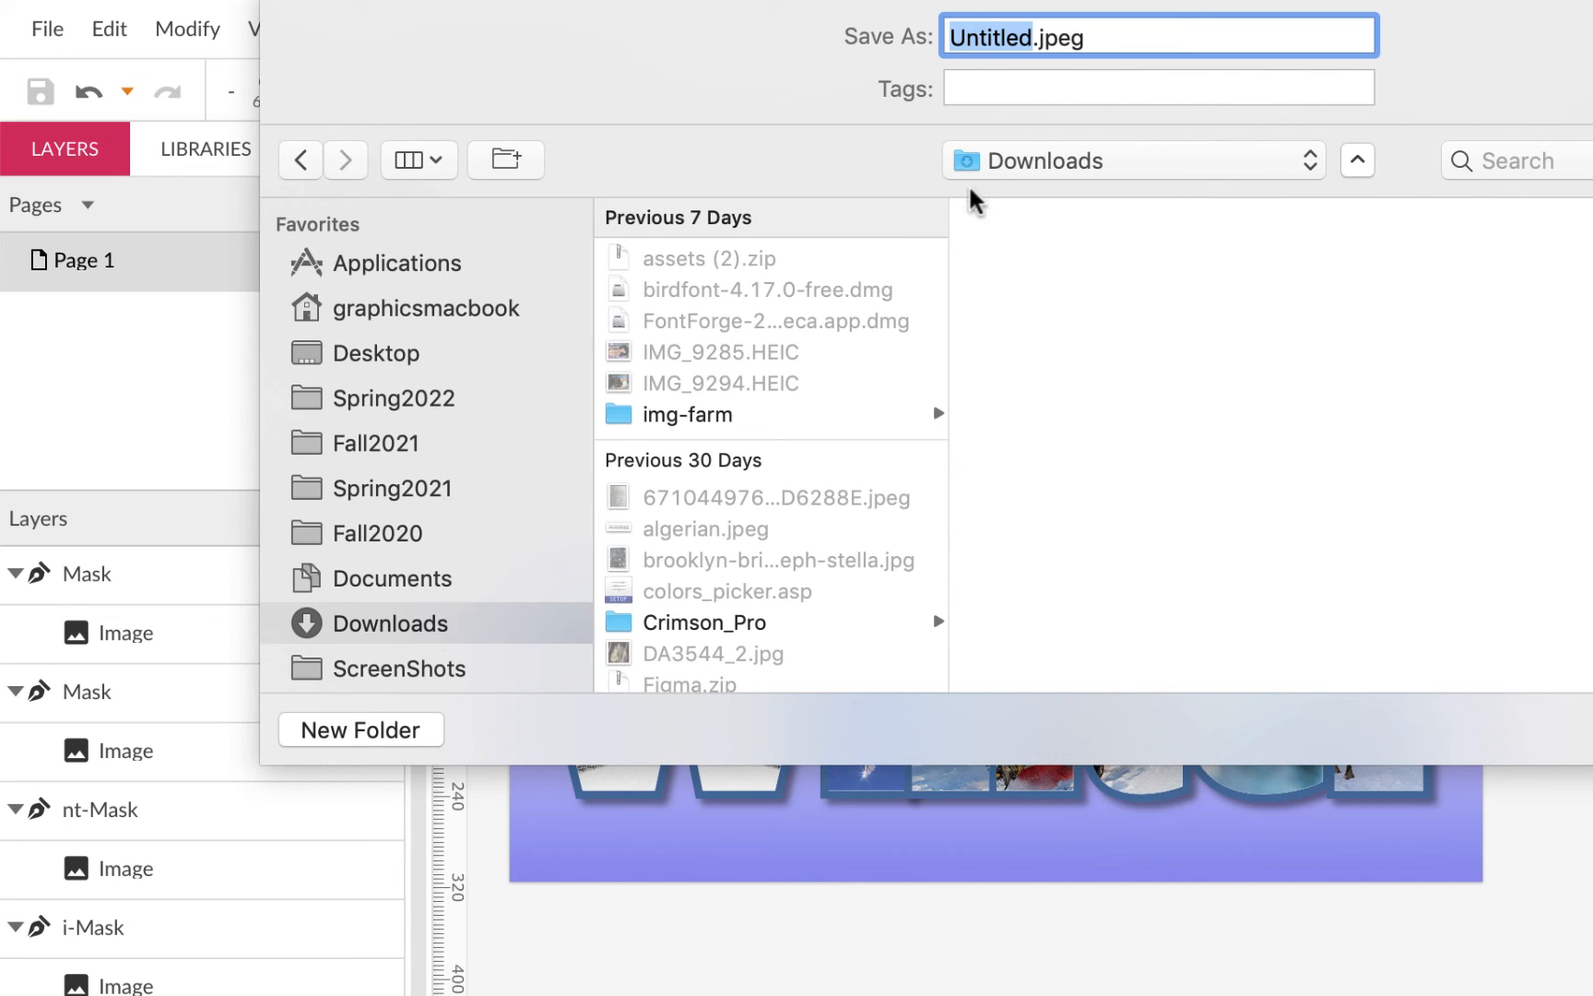
text(winter)
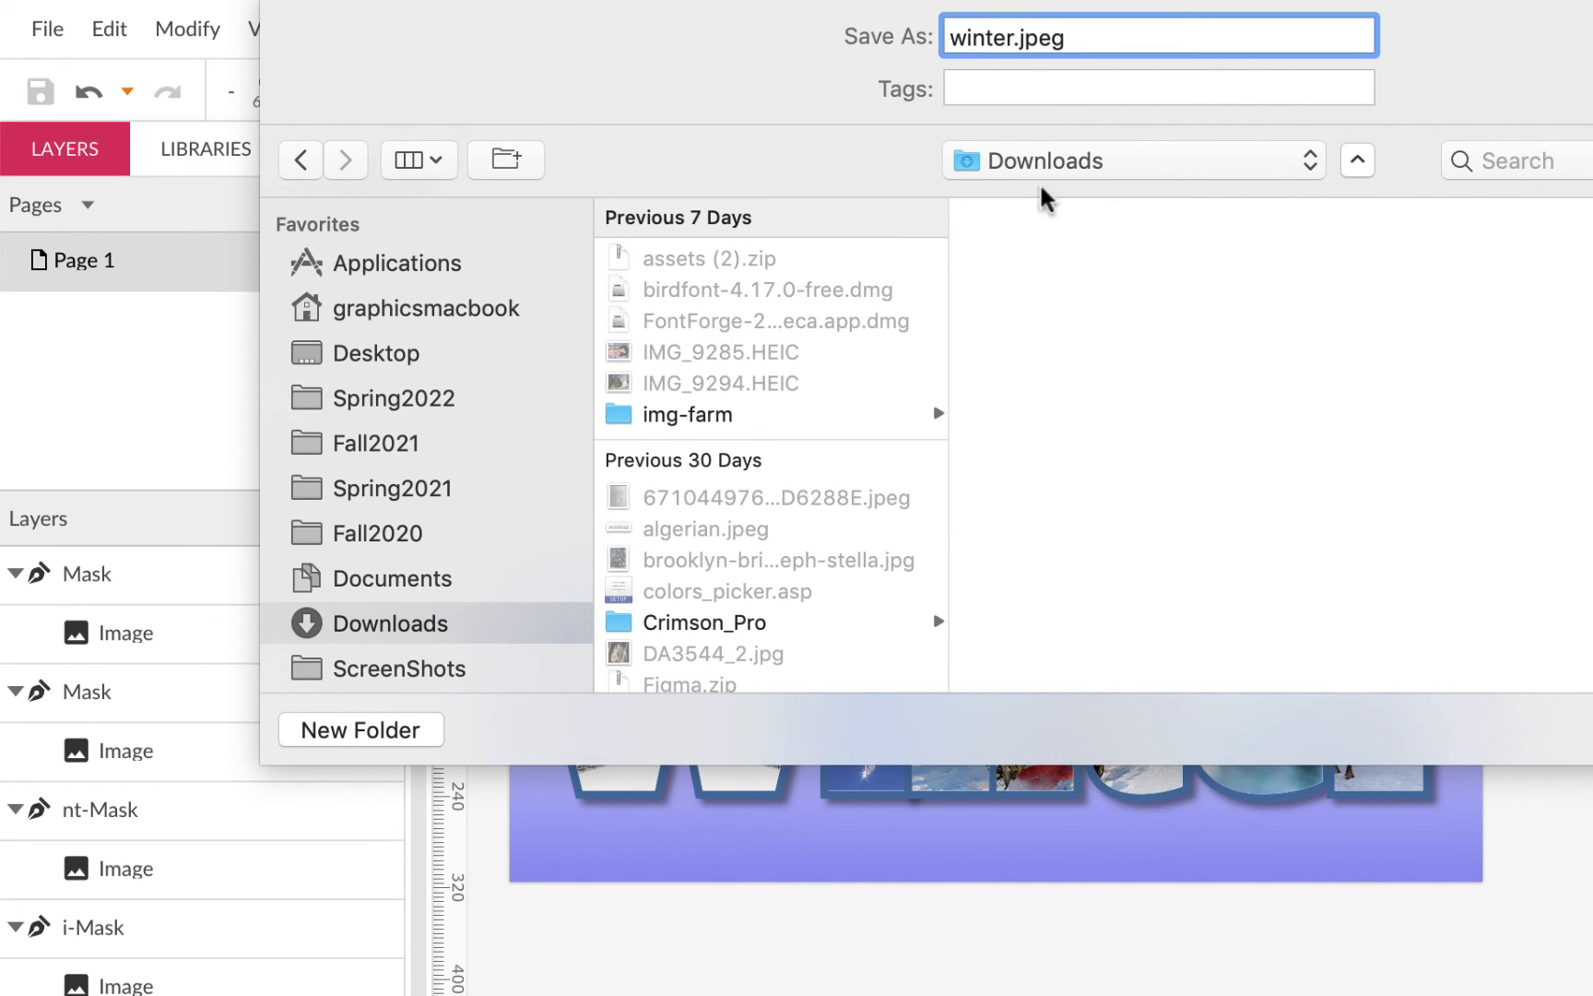
key(BackSpace)
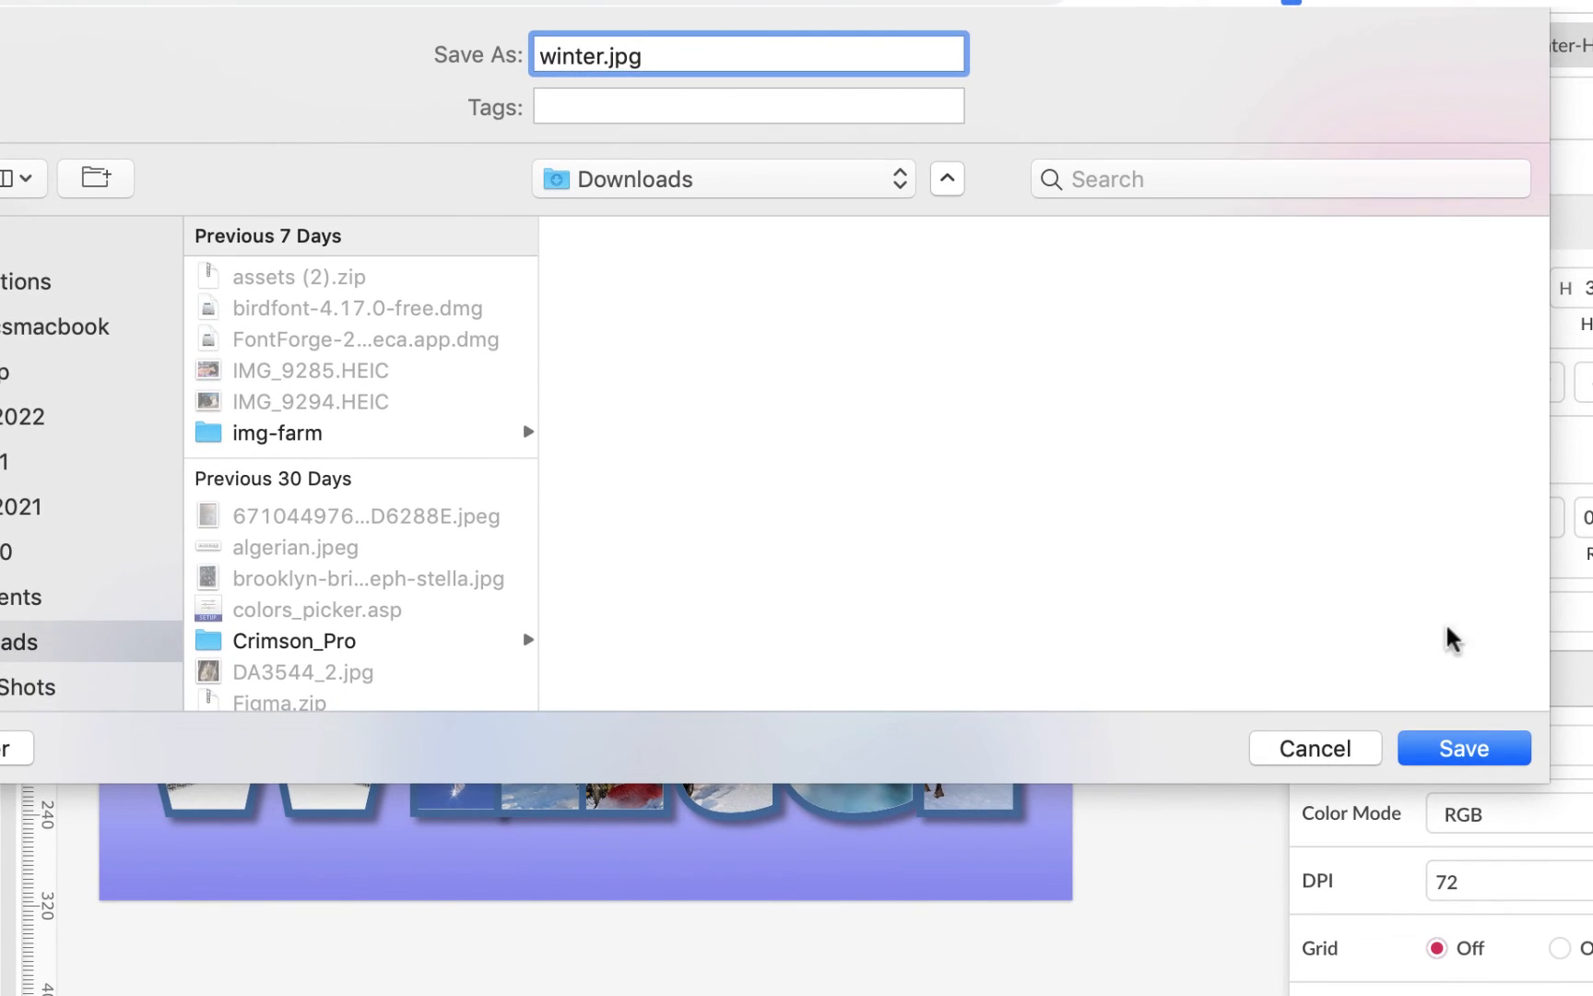
click(1487, 747)
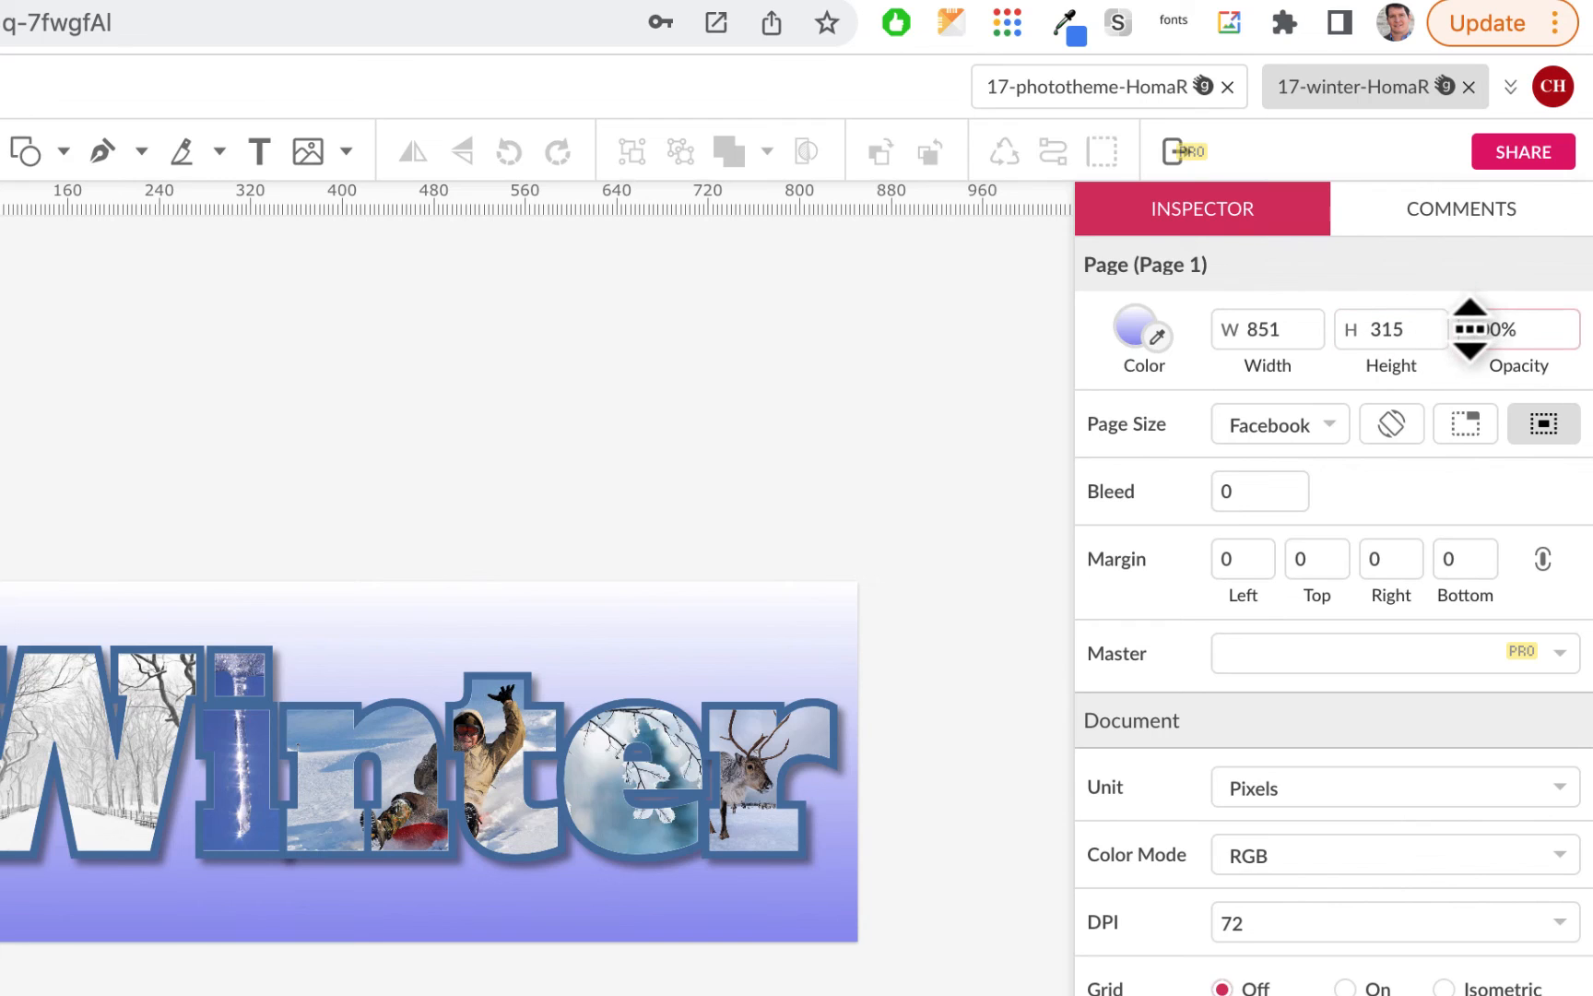
Step: Make the page background fully transparent by lowering its opacity, and export the design as winter.png into the Downloads folder
drag(1468, 334, 1454, 698)
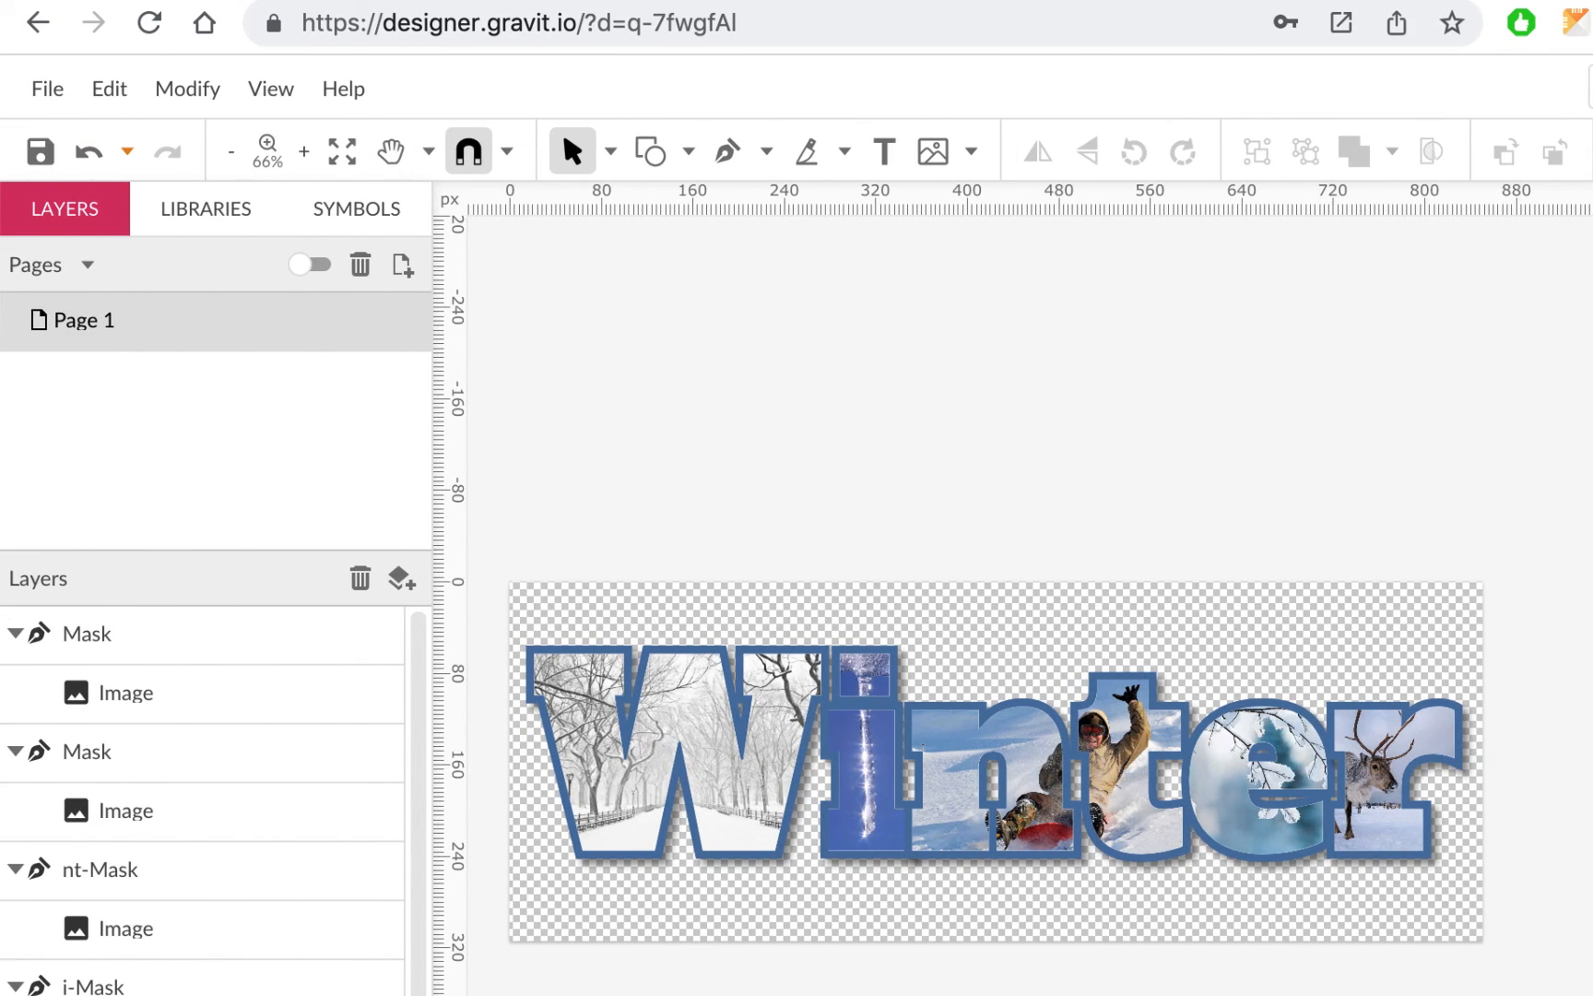
click(48, 91)
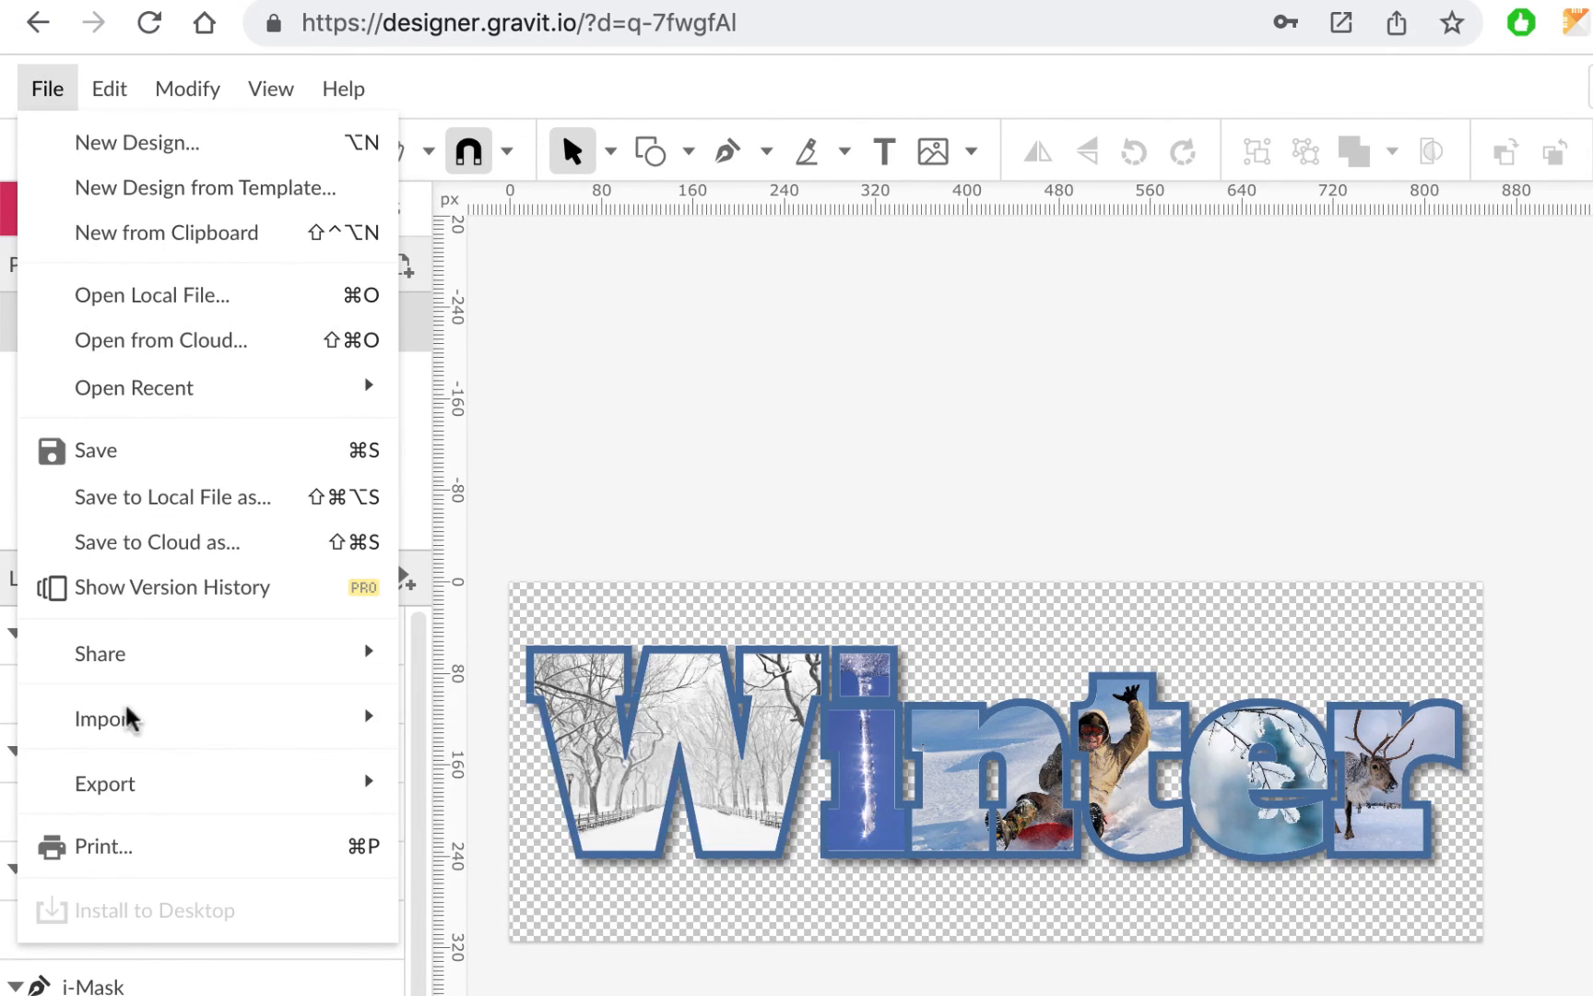
mouse_move(139, 795)
click(629, 857)
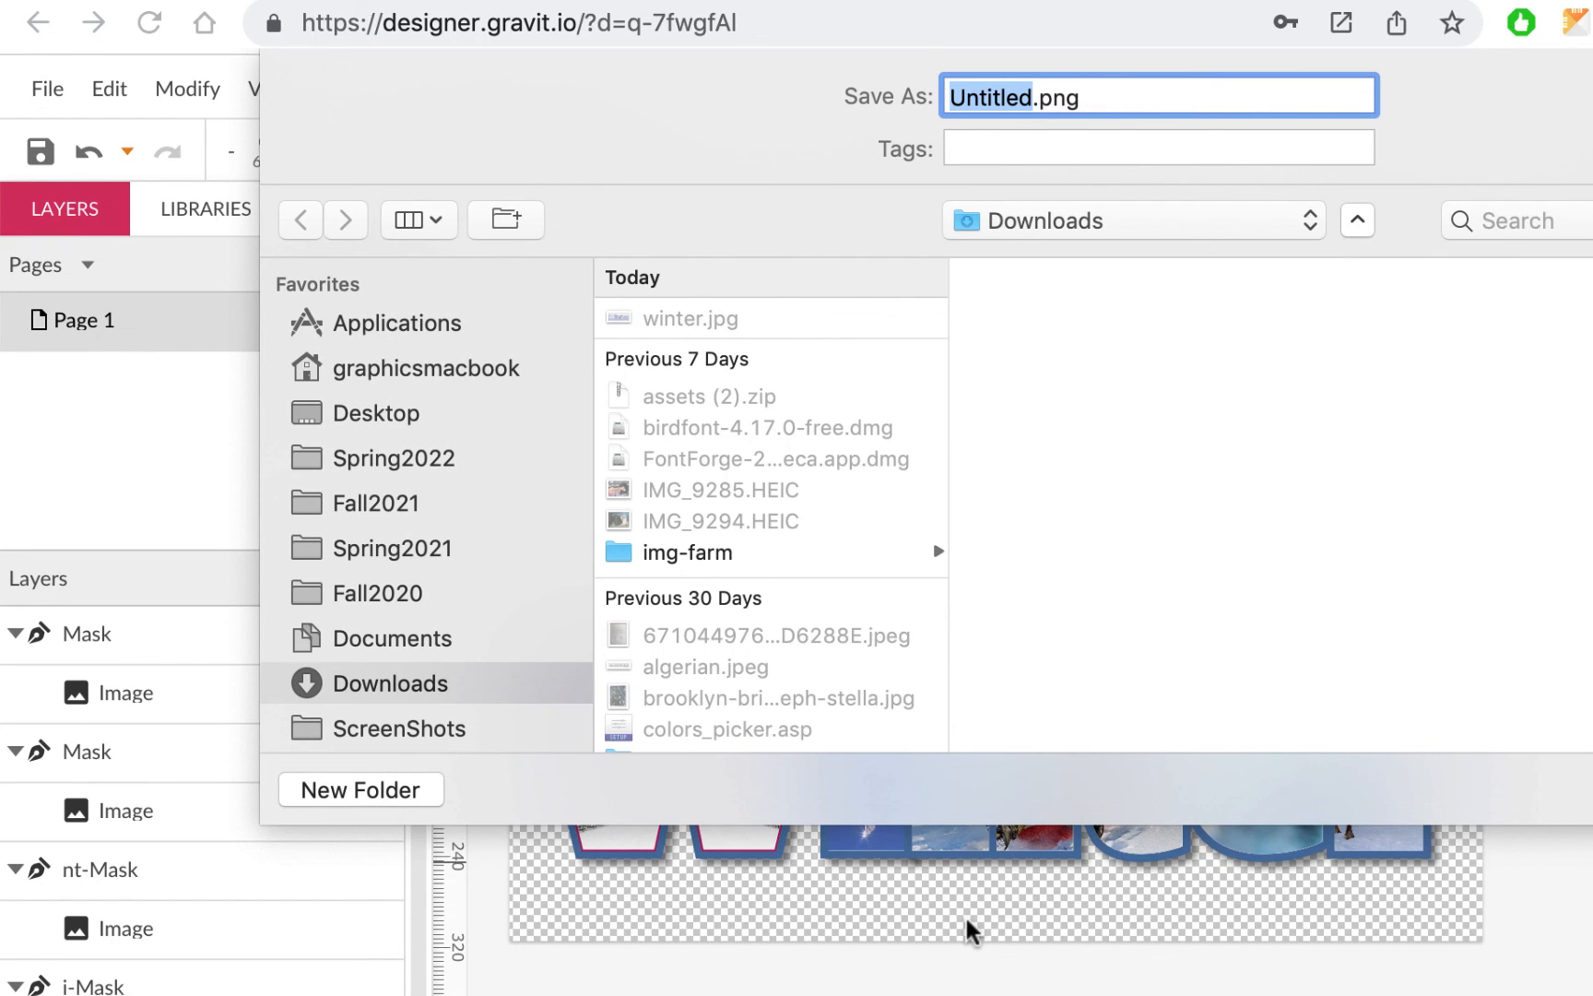
click(728, 319)
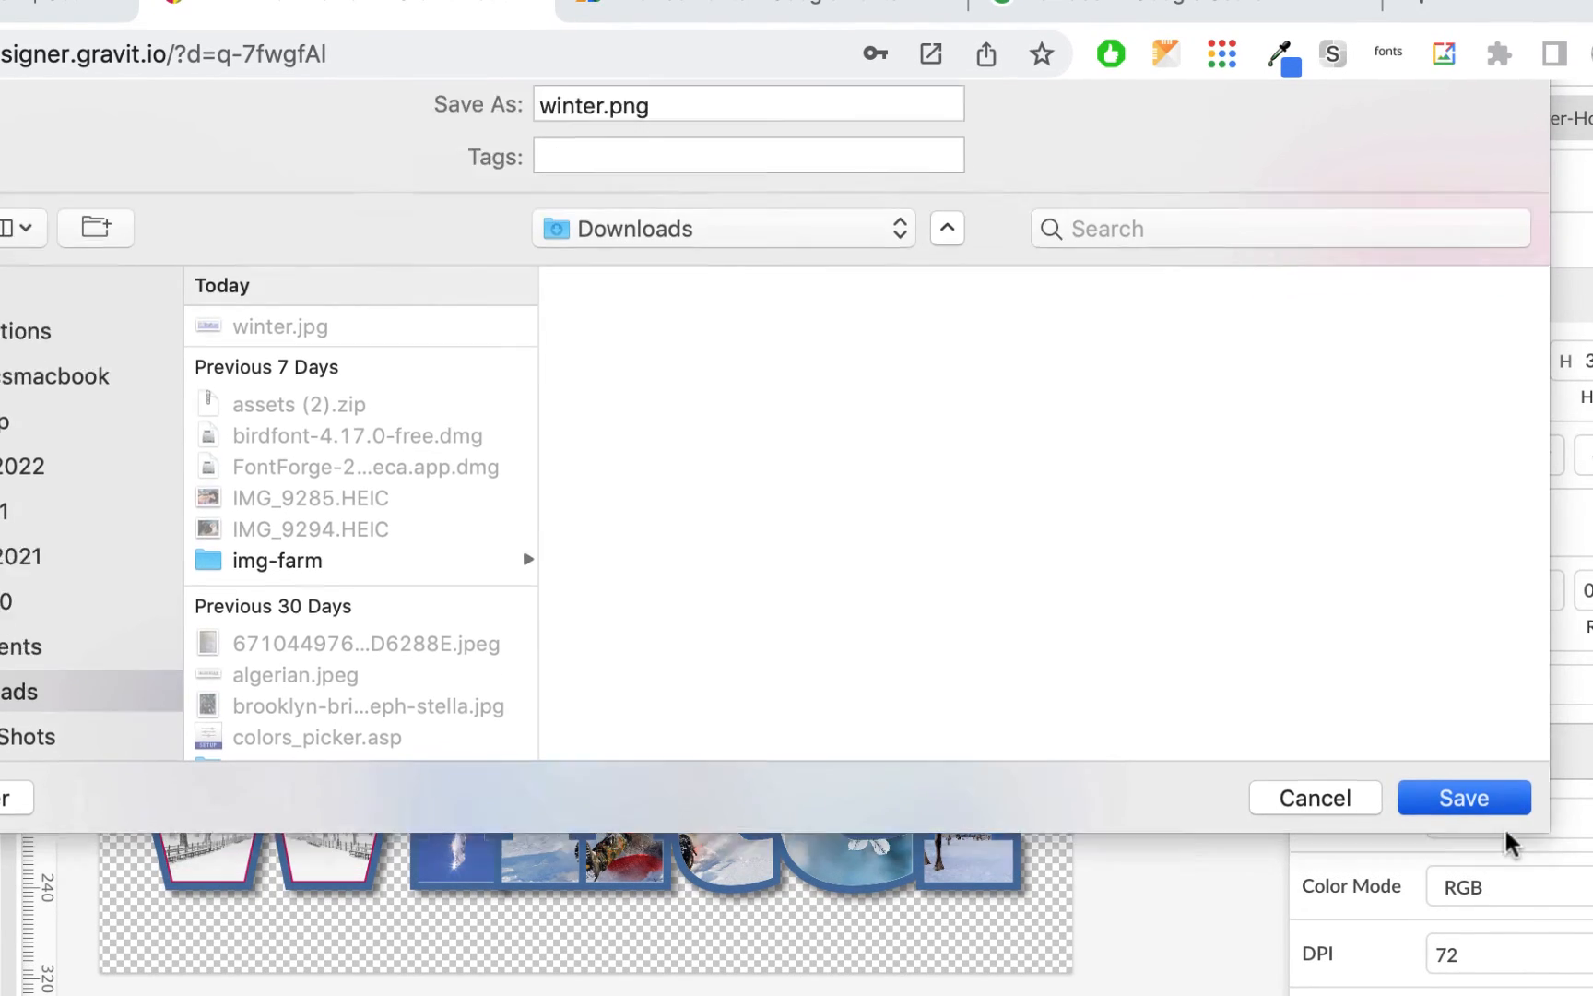
click(1494, 804)
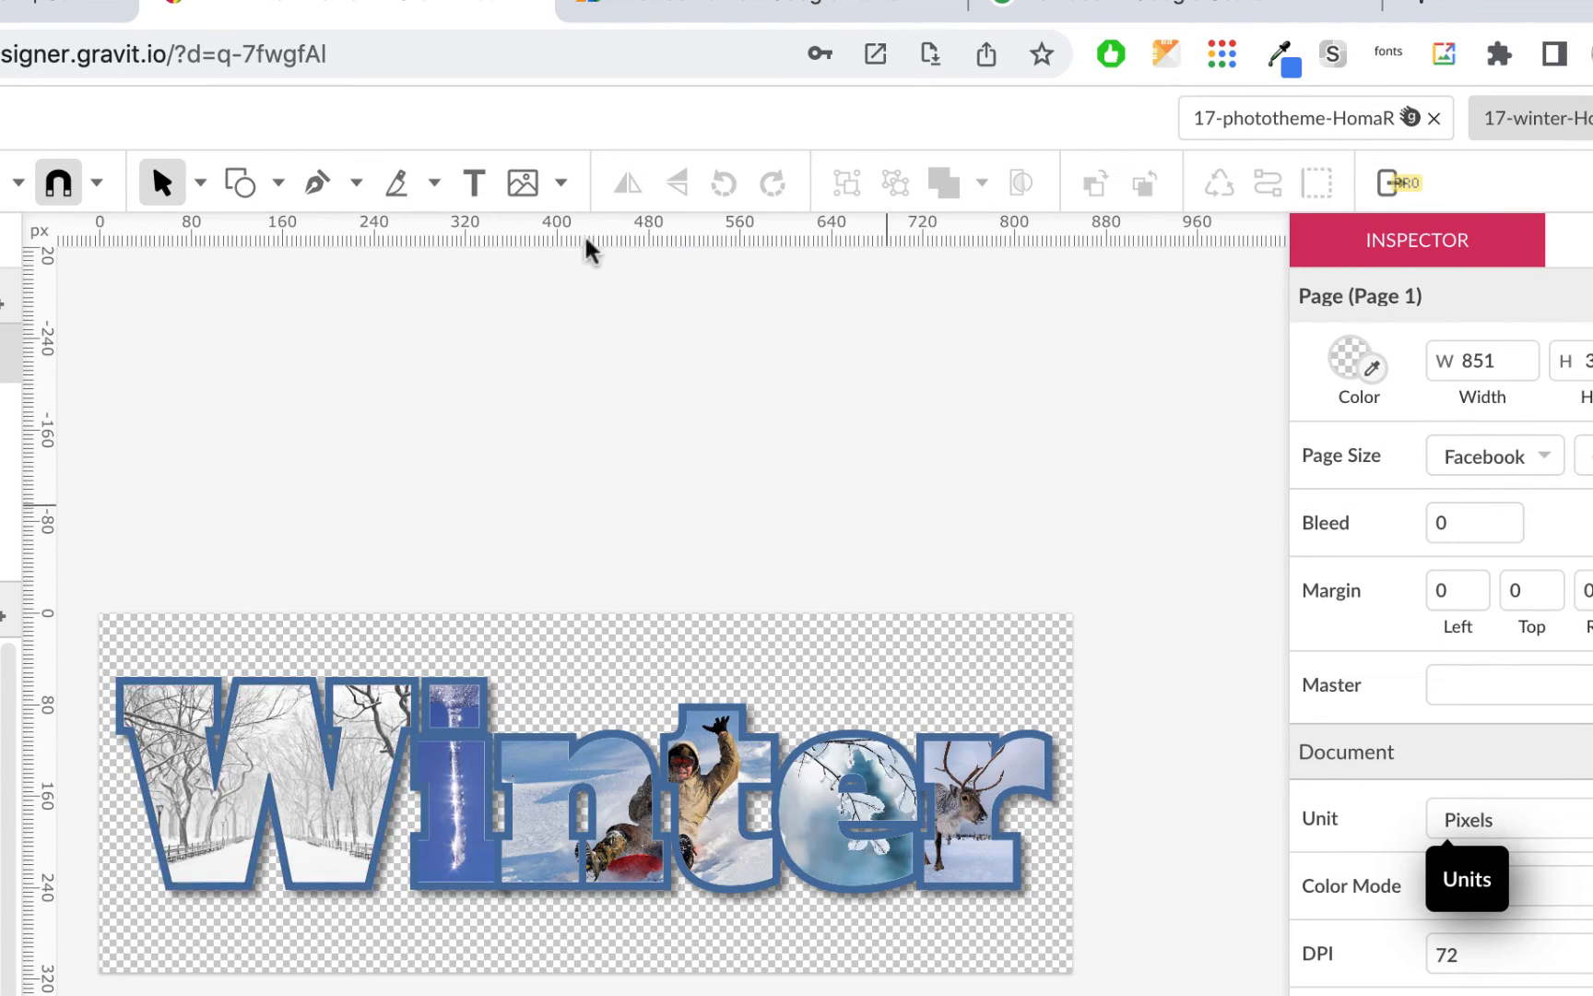
Step: Switch to the course site in the browser, open the exercise "17 - Photo-themed Lettering (Gravit)" and start a new comment
click(93, 8)
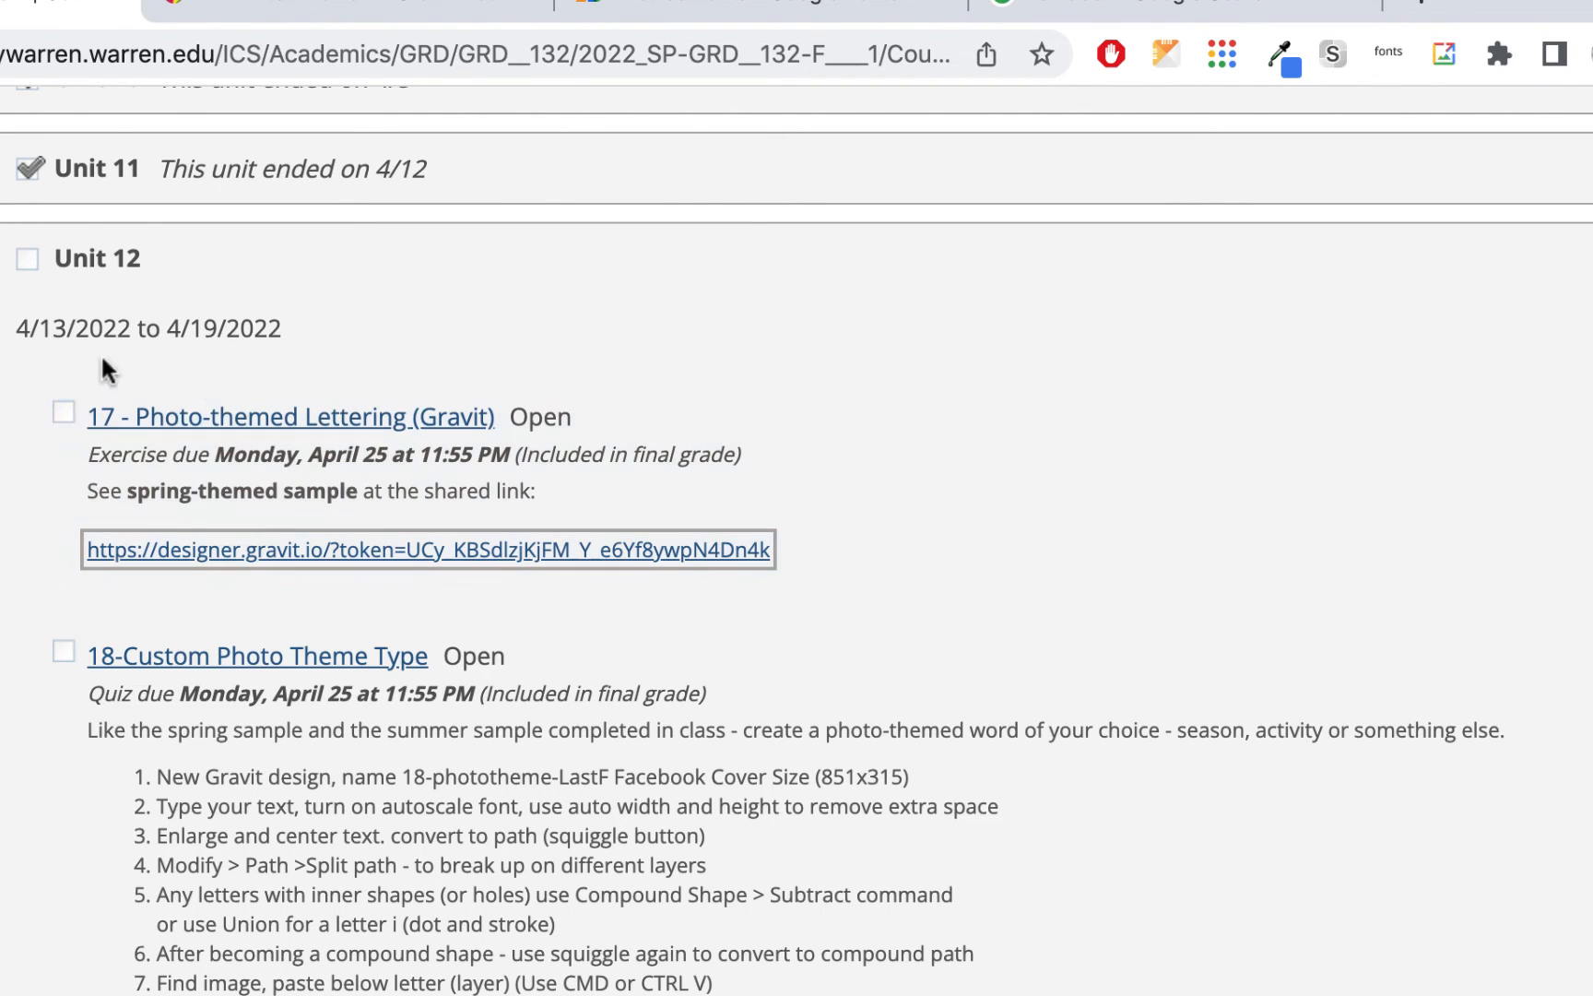
click(282, 423)
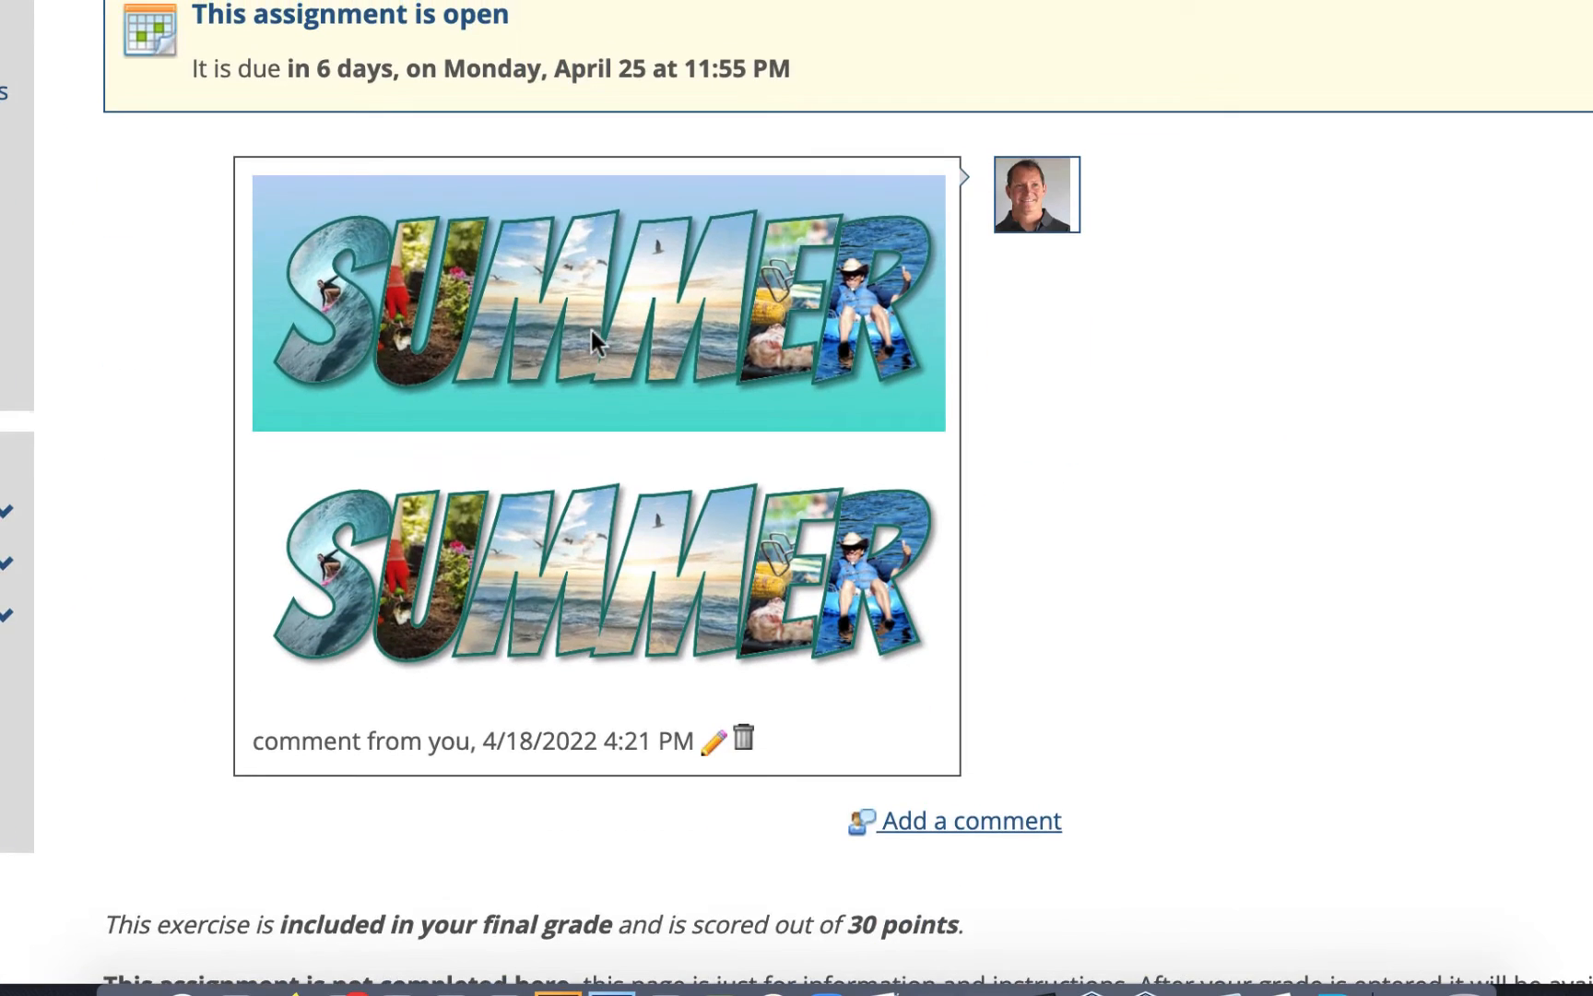
scroll(591, 330, down, 5)
click(925, 391)
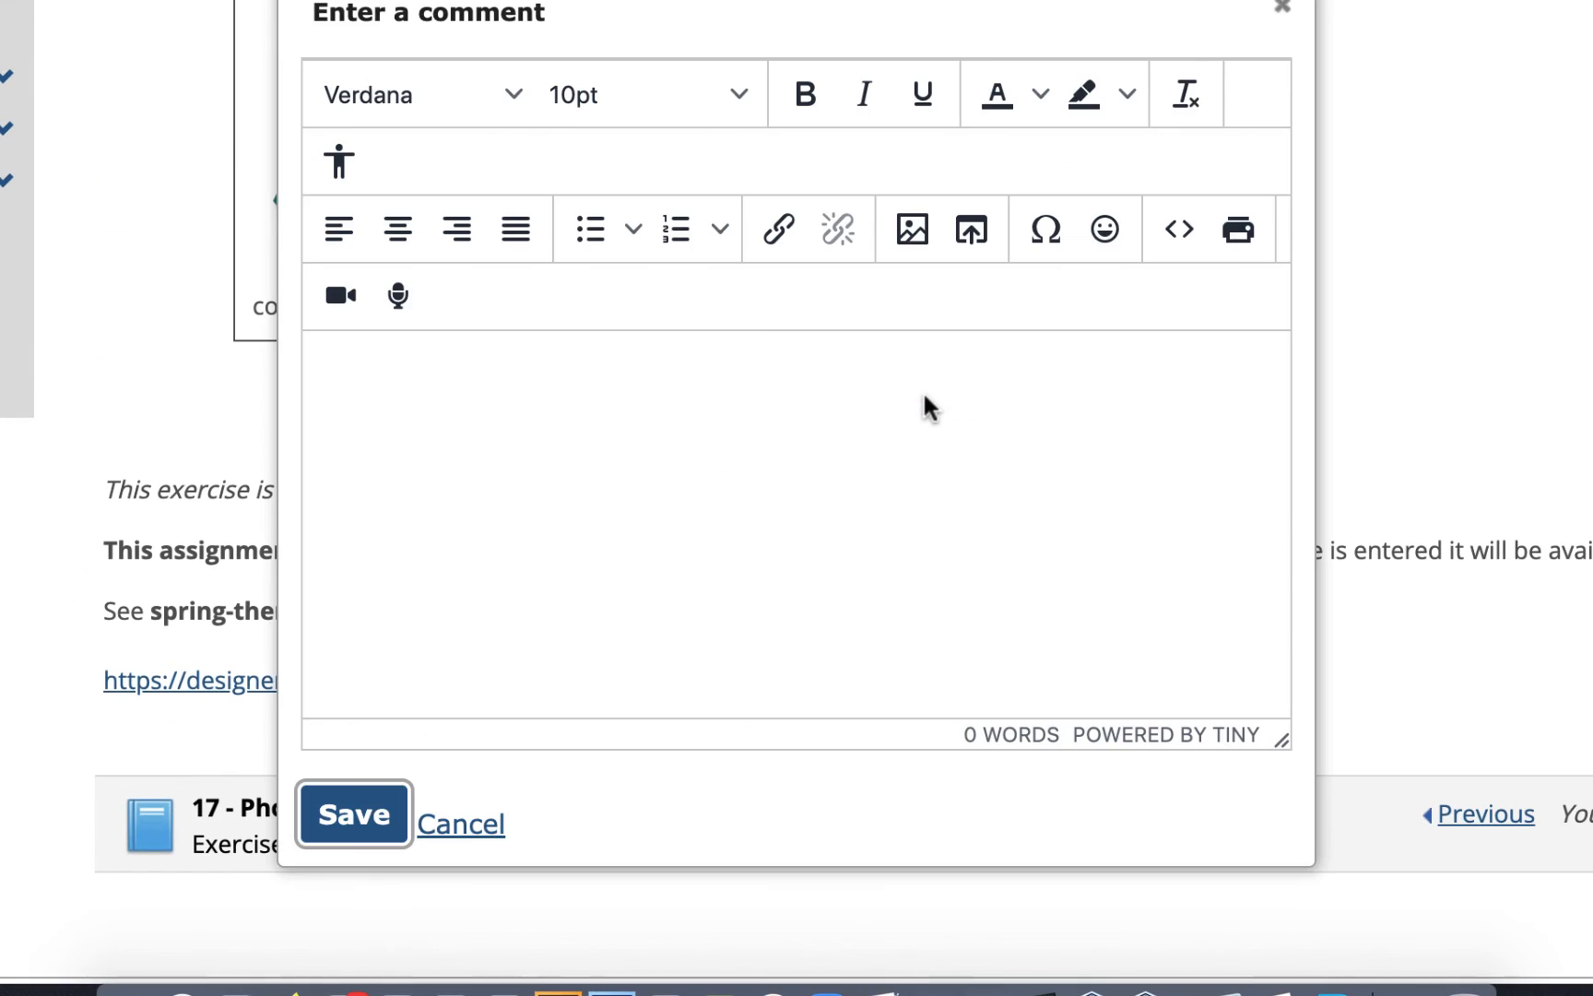
Step: Upload winter.jpg from the Downloads folder and choose it as the source of a new image in the comment
click(910, 230)
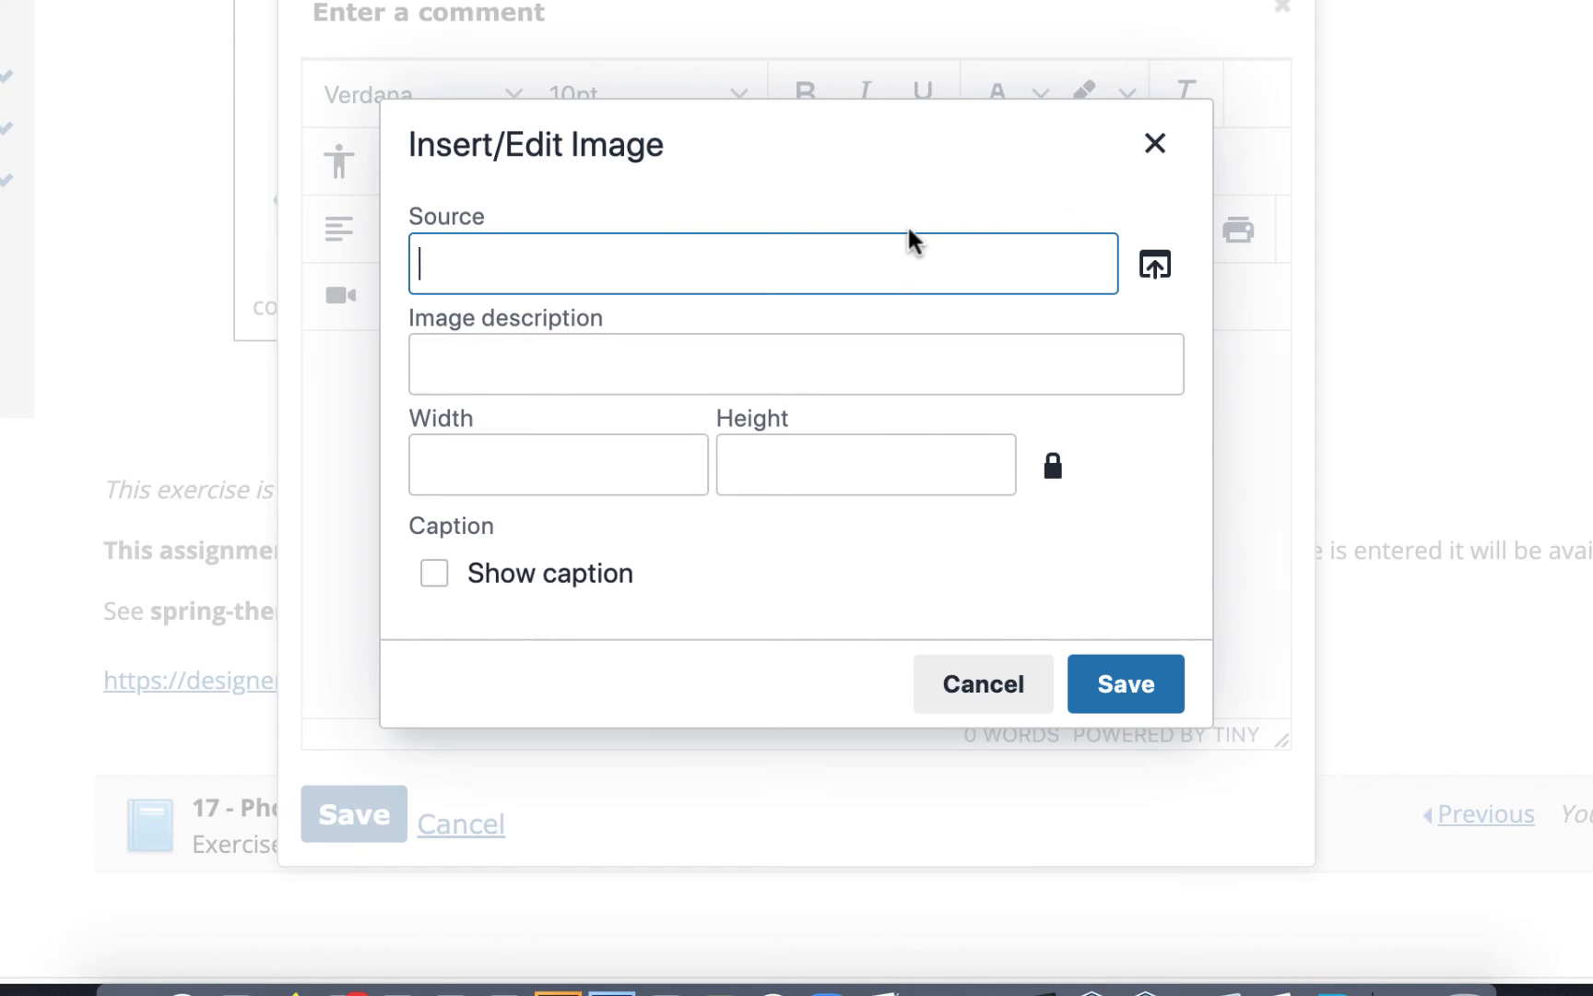
click(1157, 267)
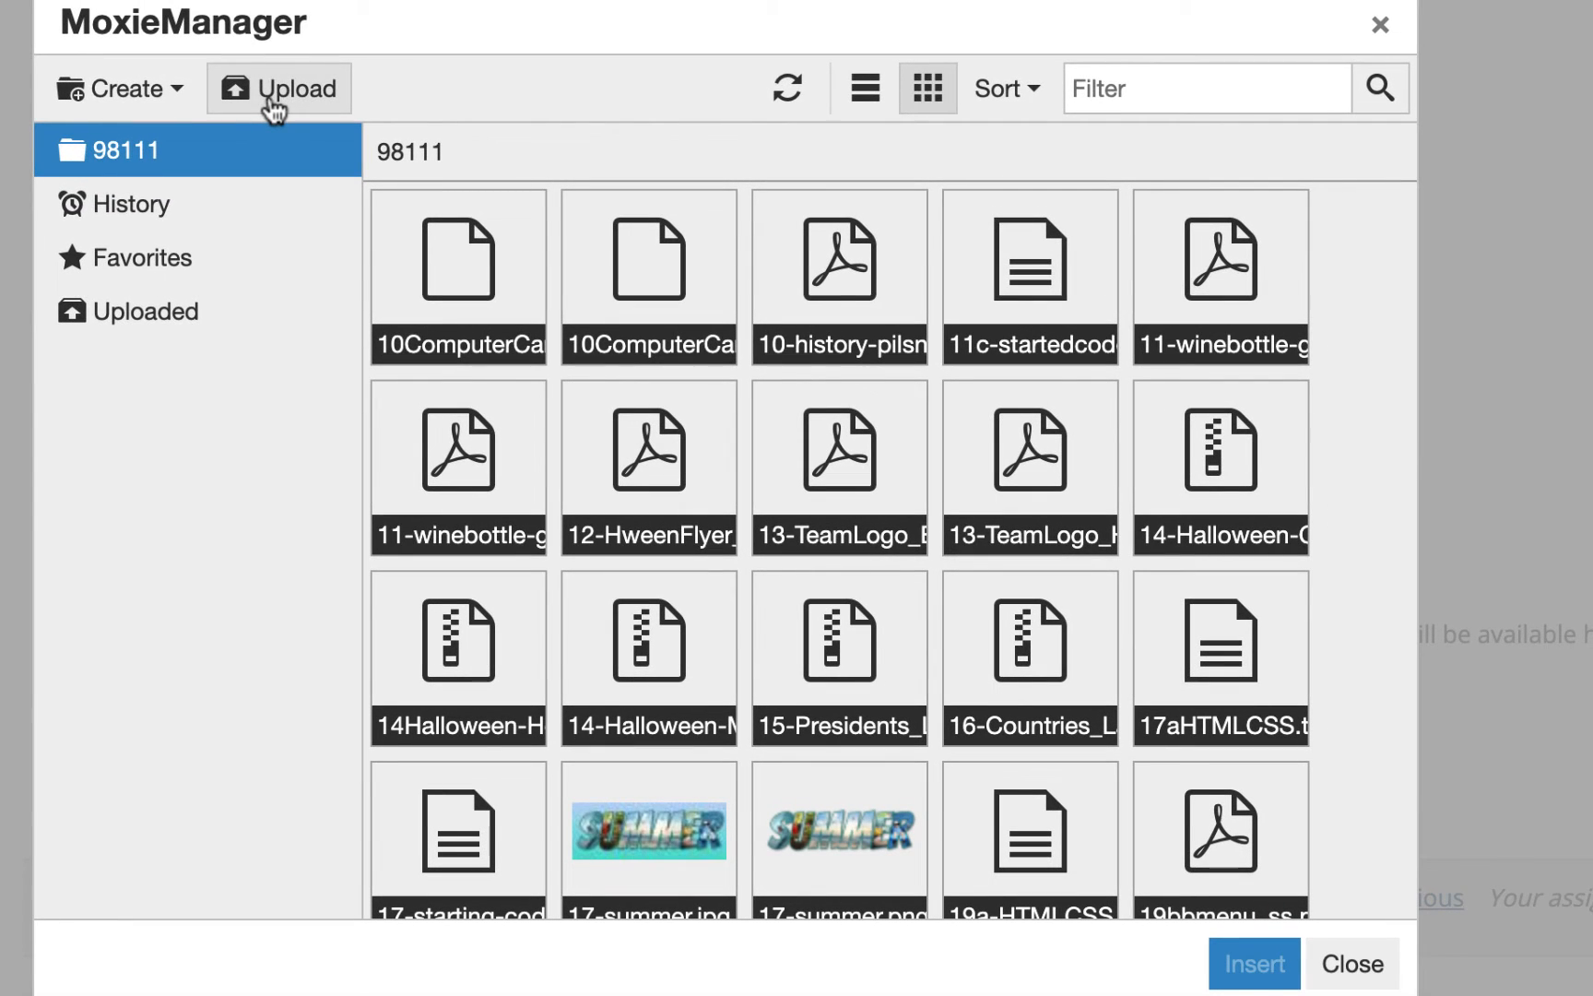
click(273, 104)
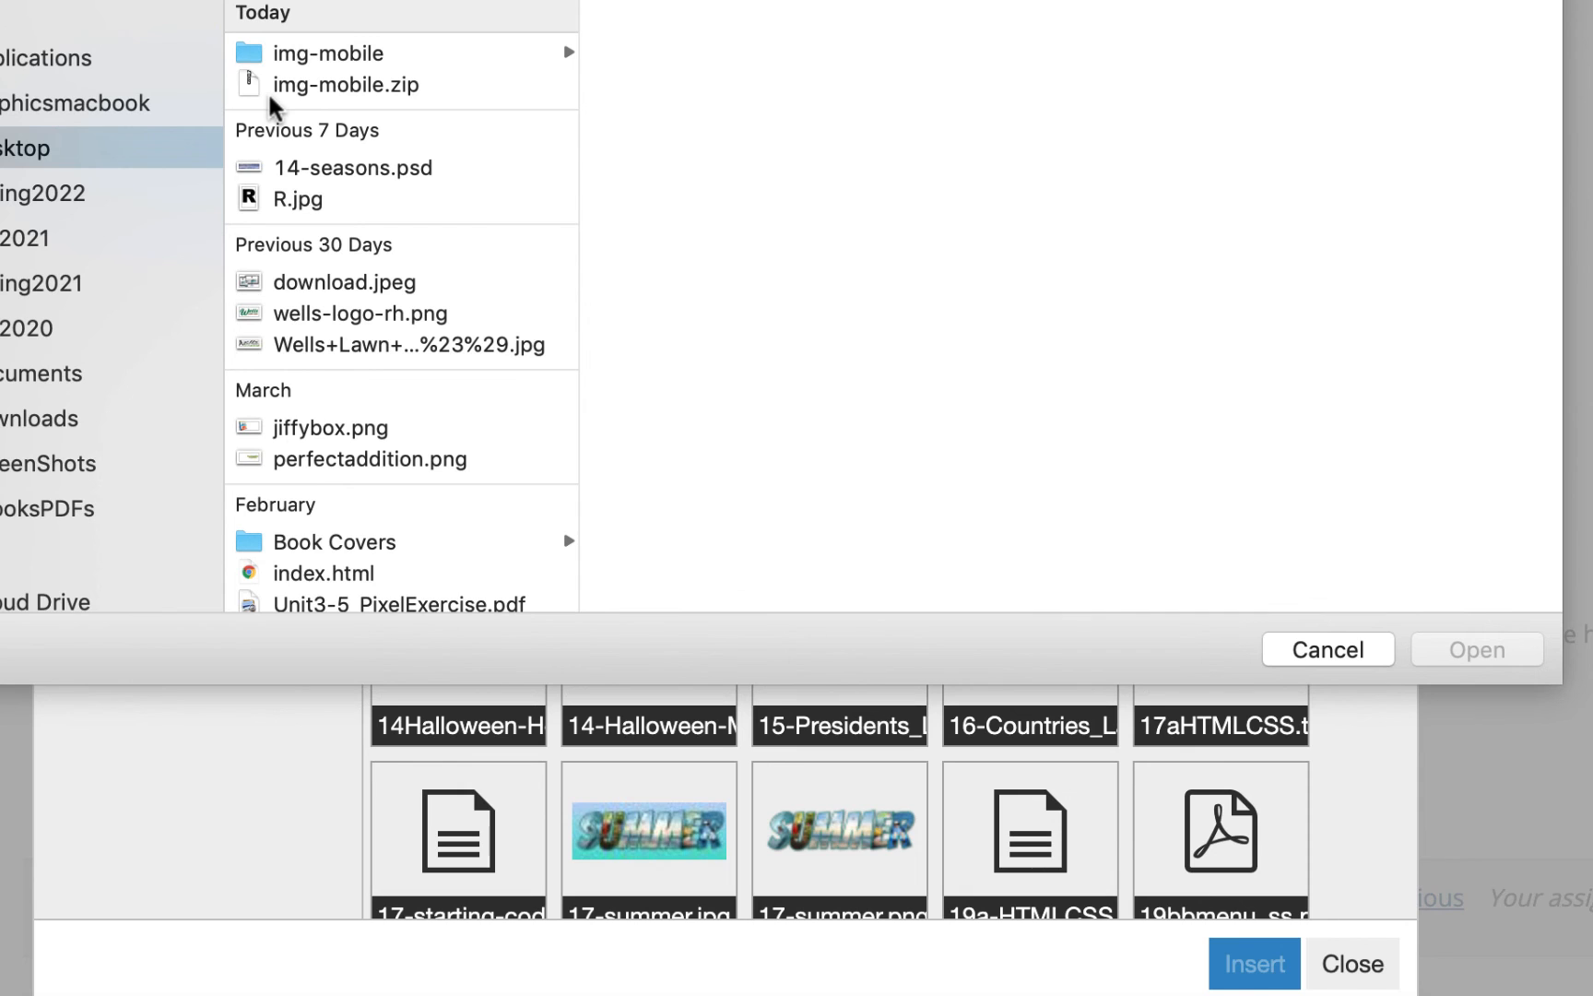
click(9, 423)
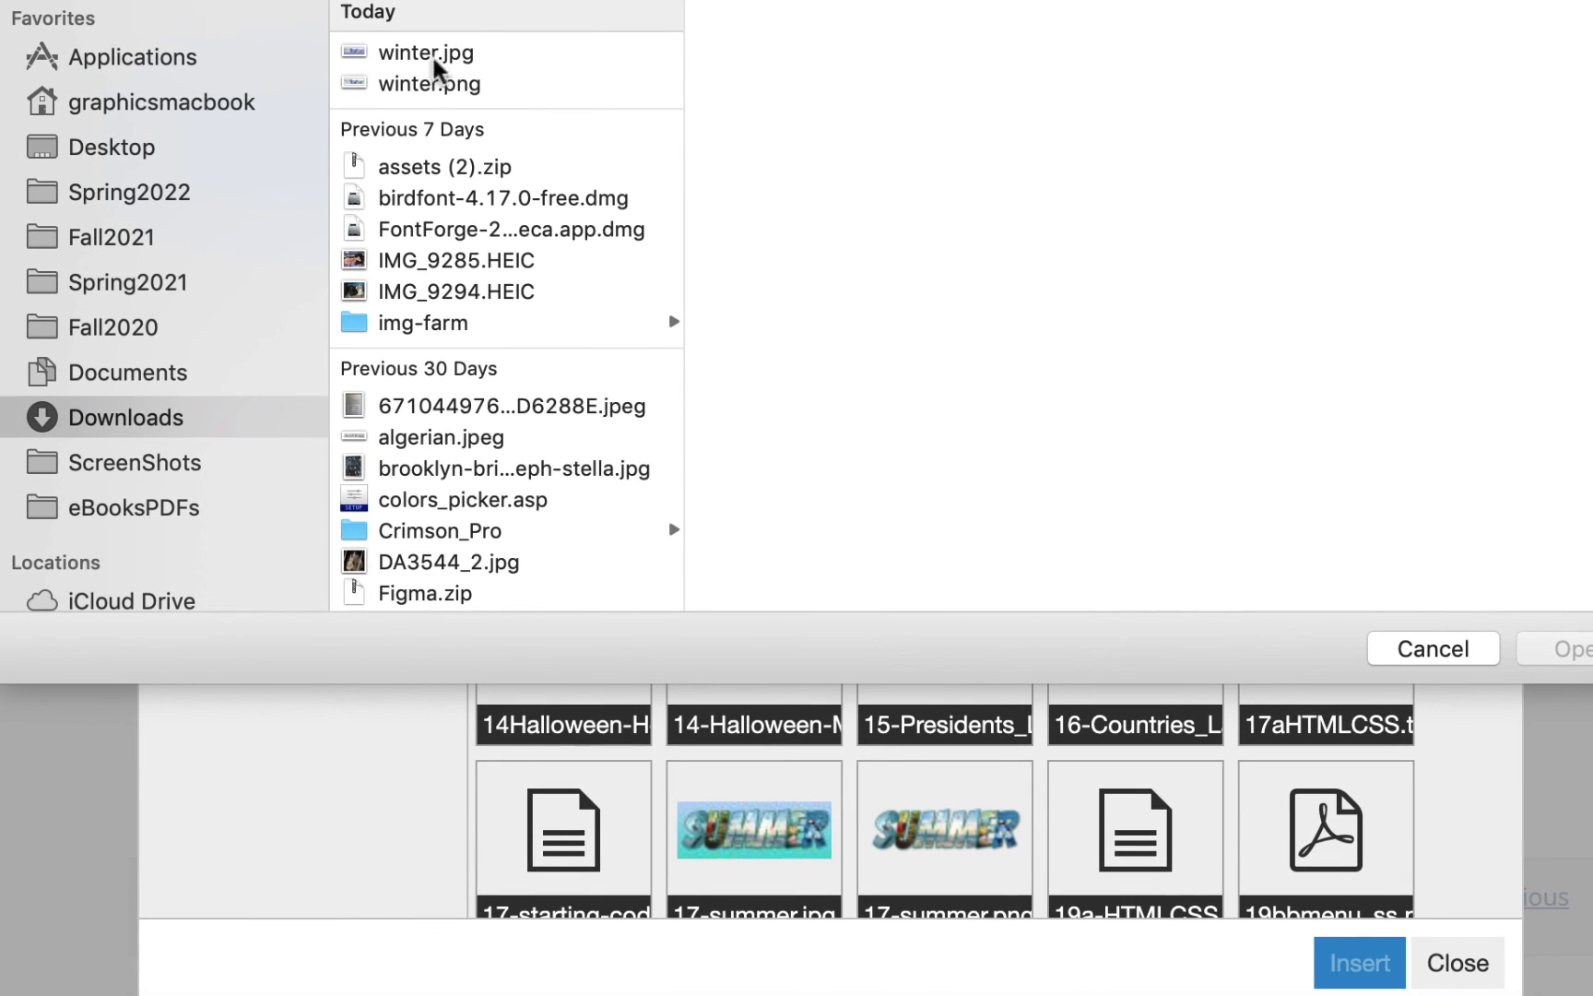
click(466, 56)
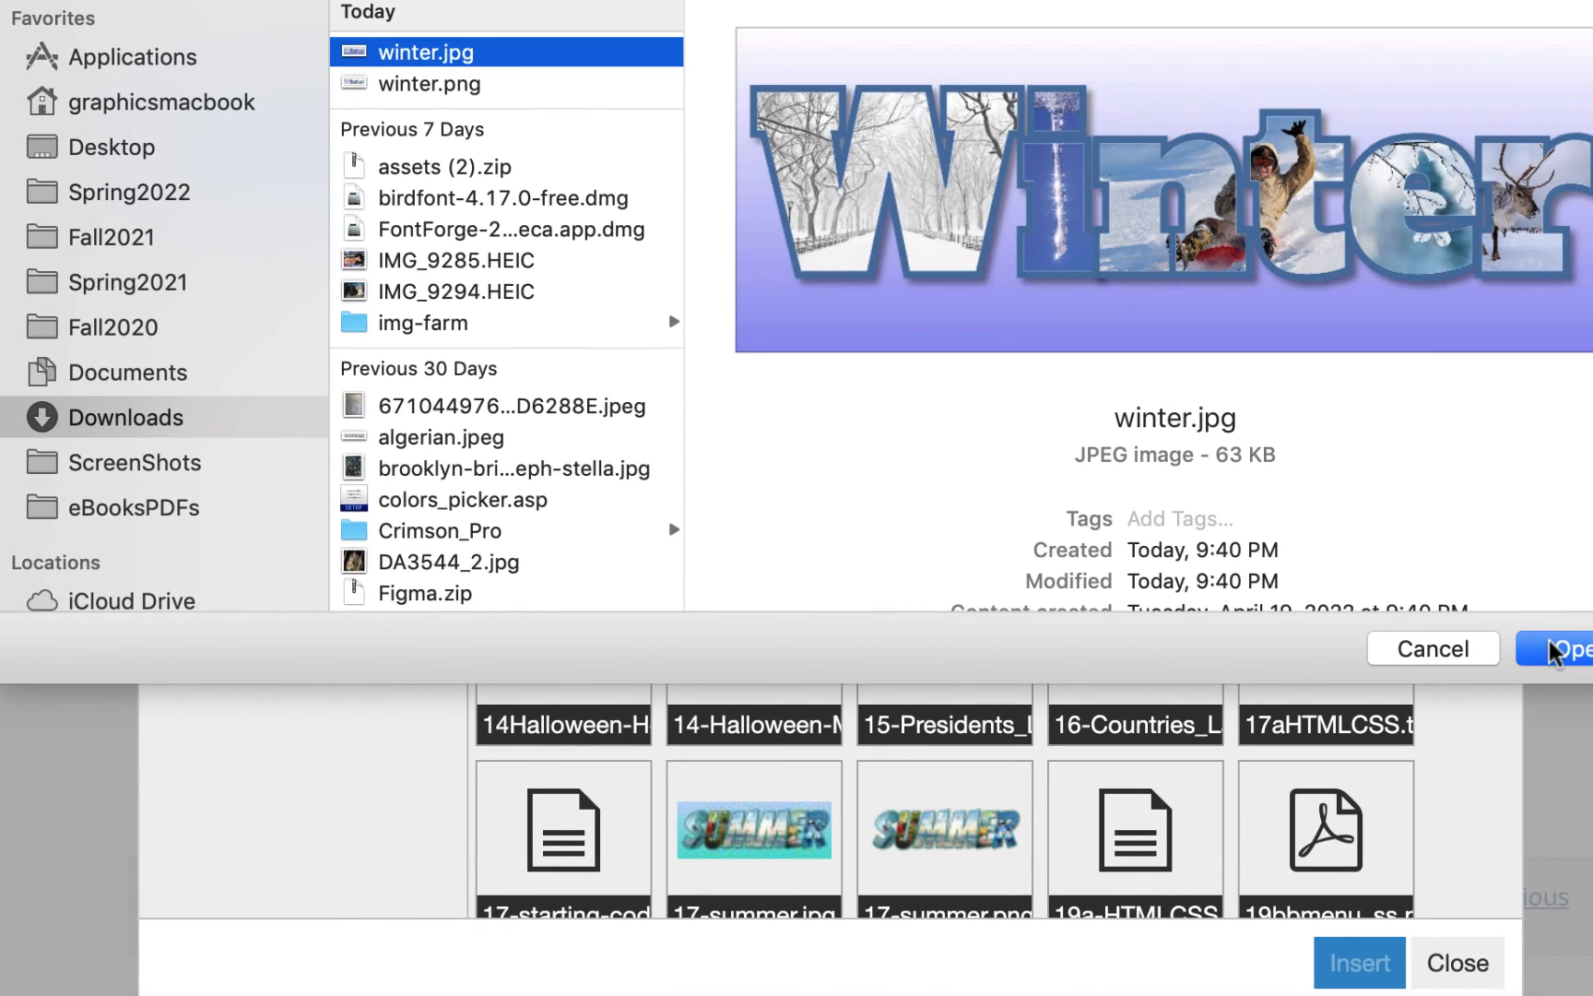
click(1555, 649)
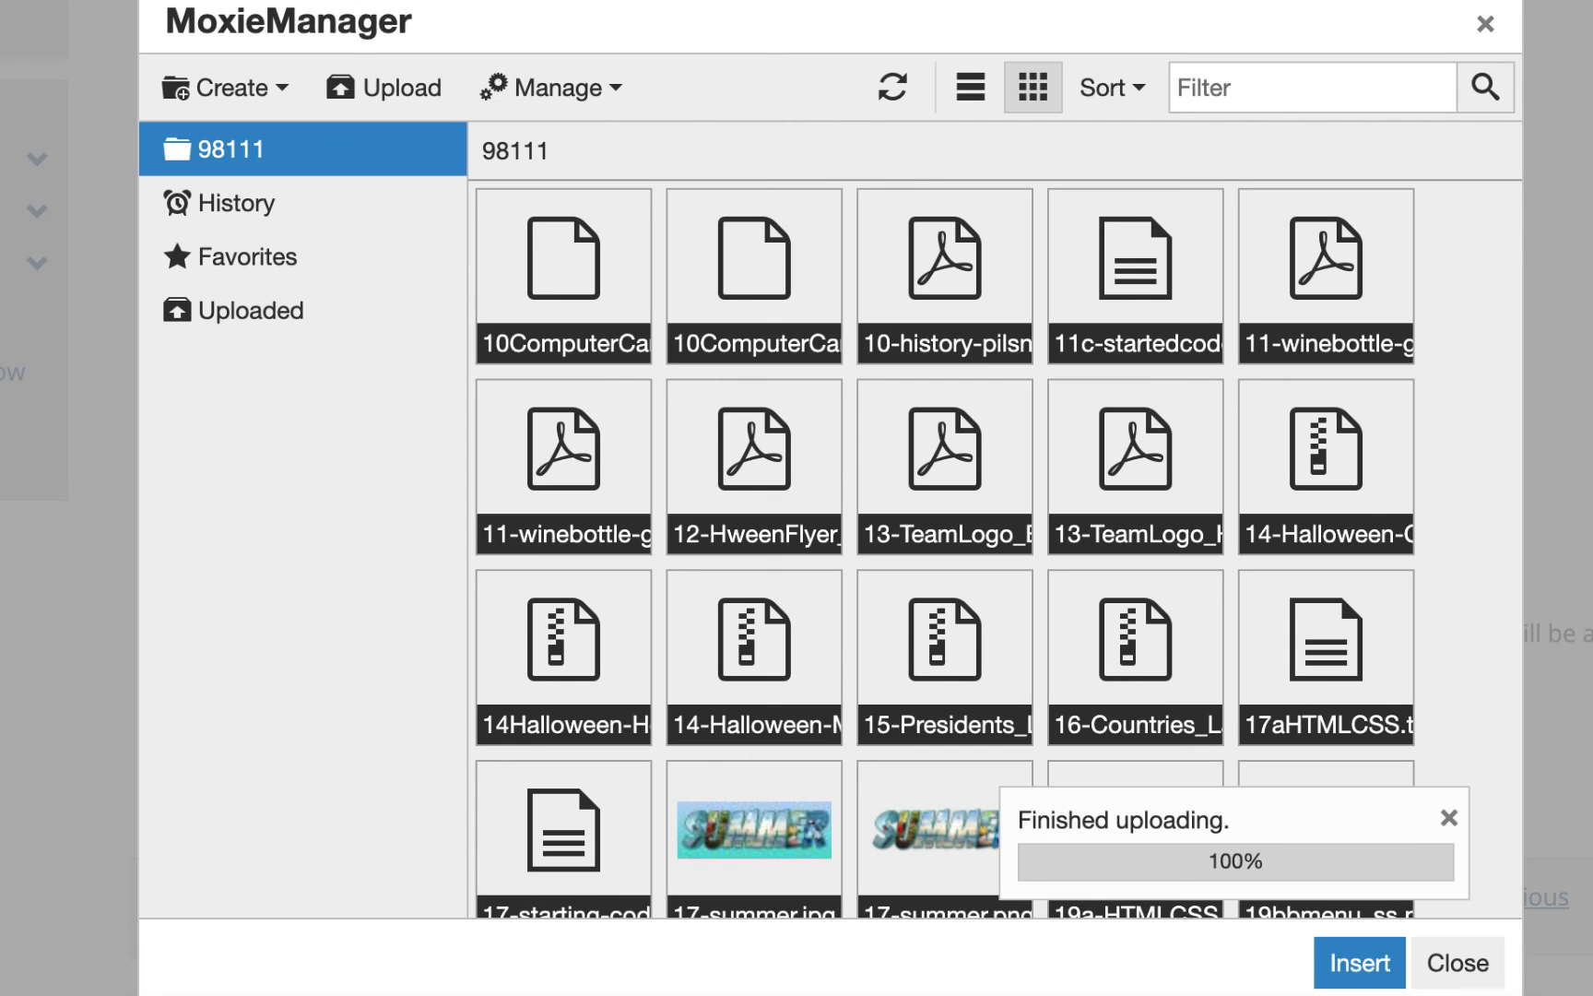
click(1385, 962)
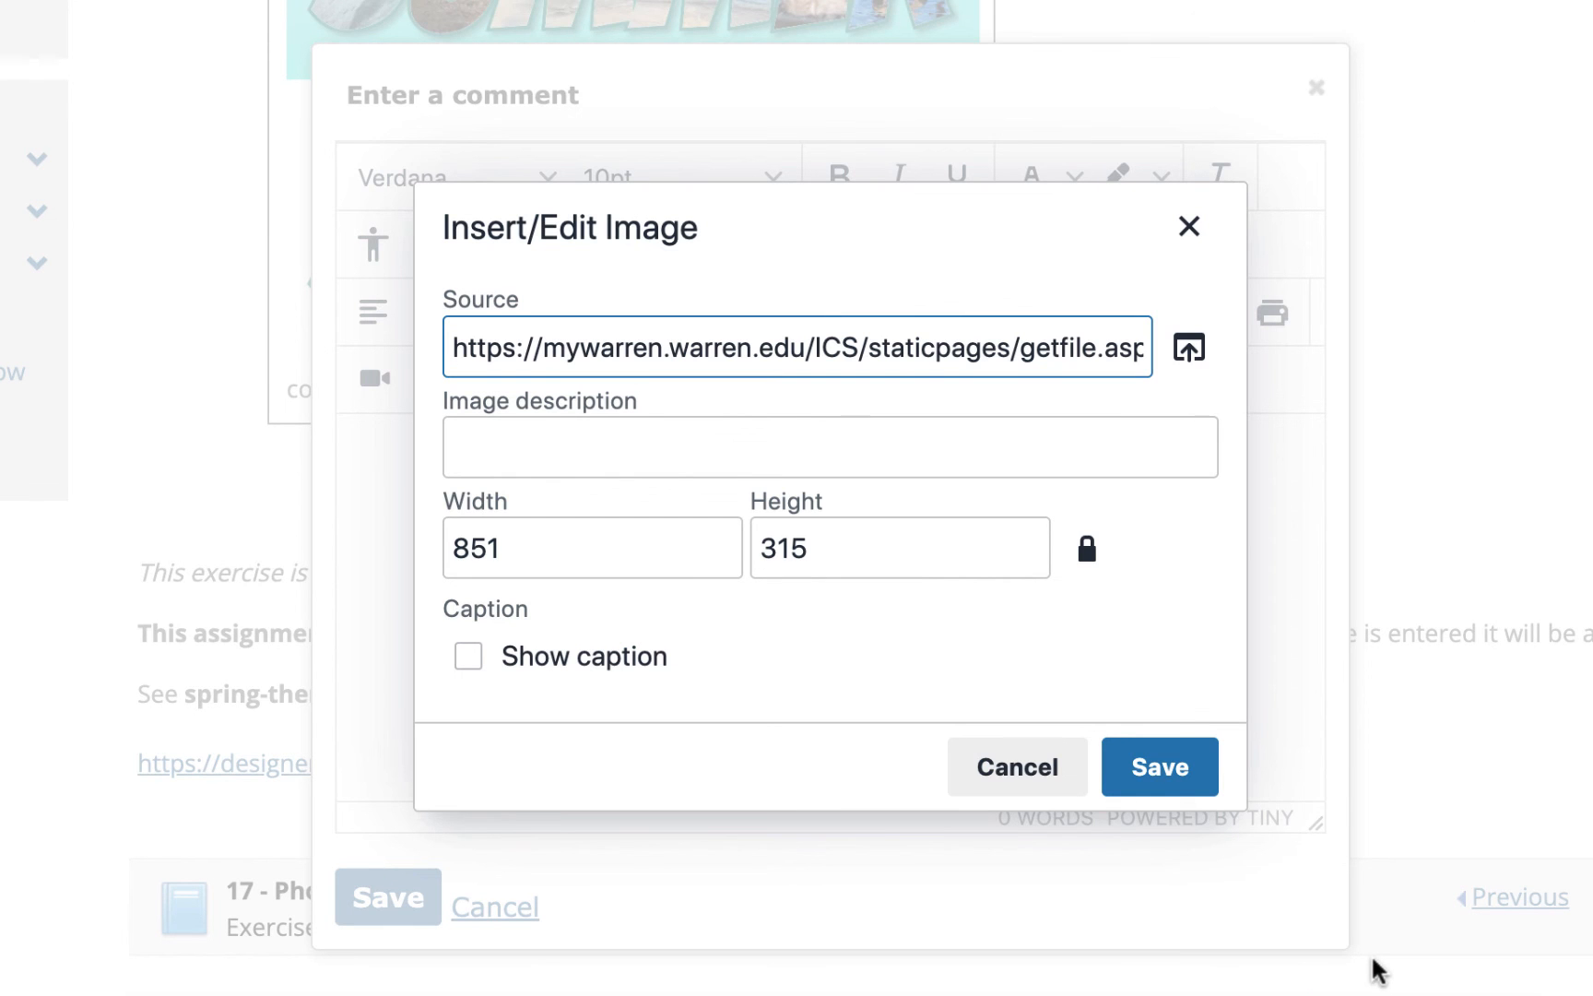
Step: Set the winter.jpg image's width to 400 with proportions locked and insert it into the comment
double_click(516, 545)
text(400)
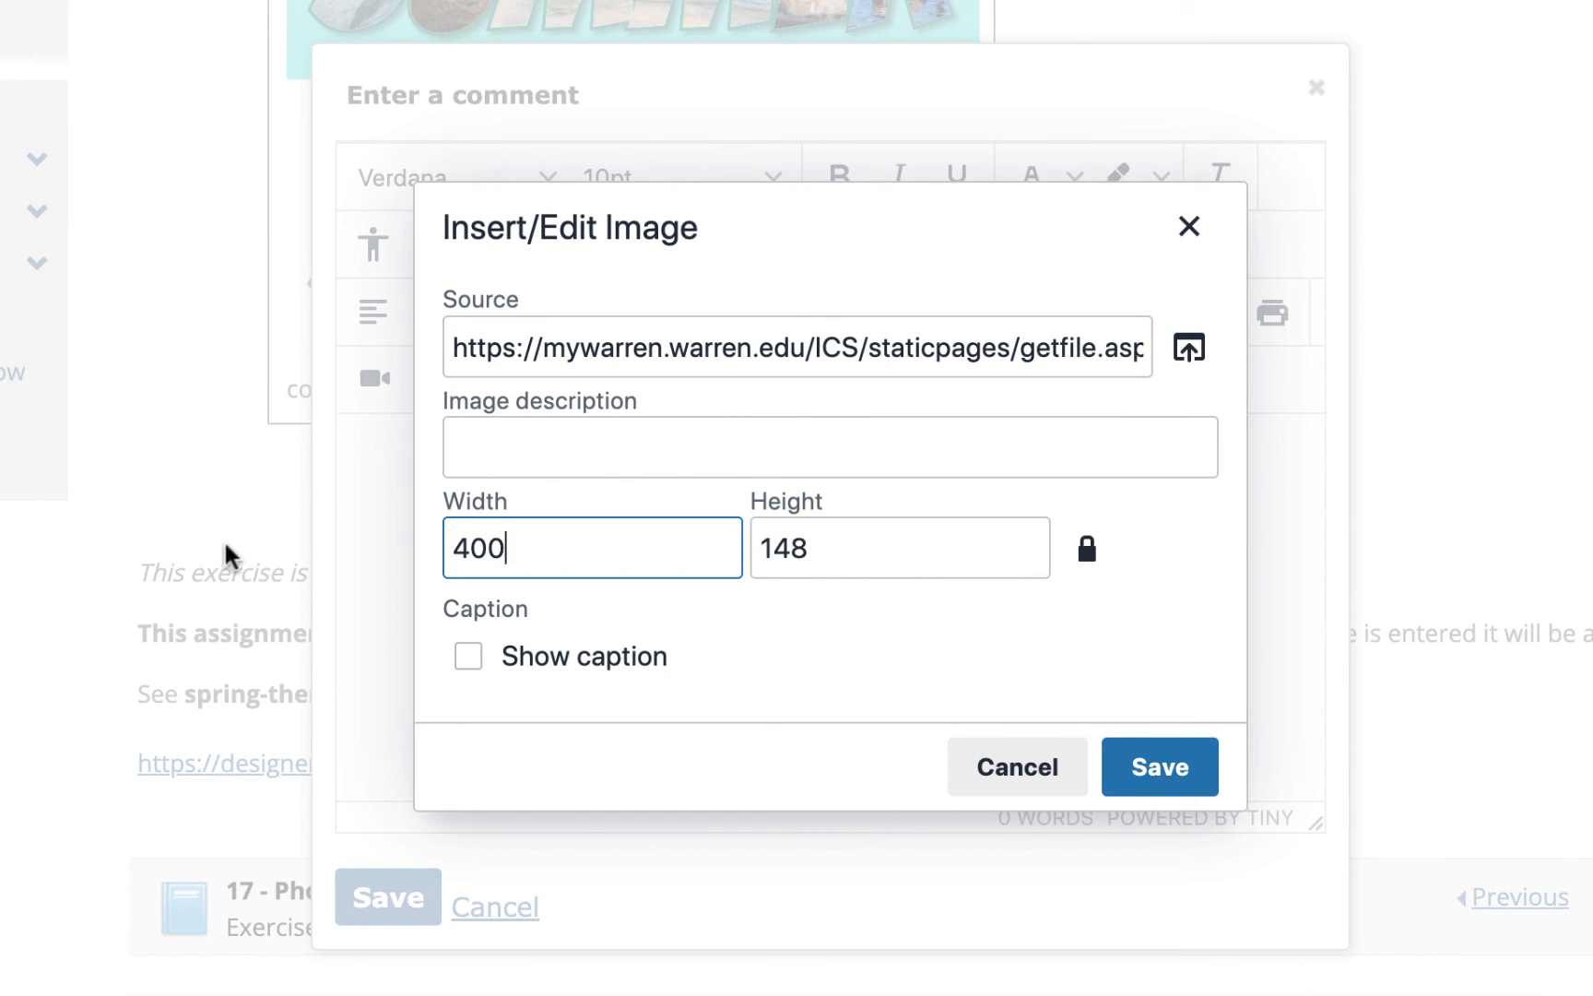
click(1189, 766)
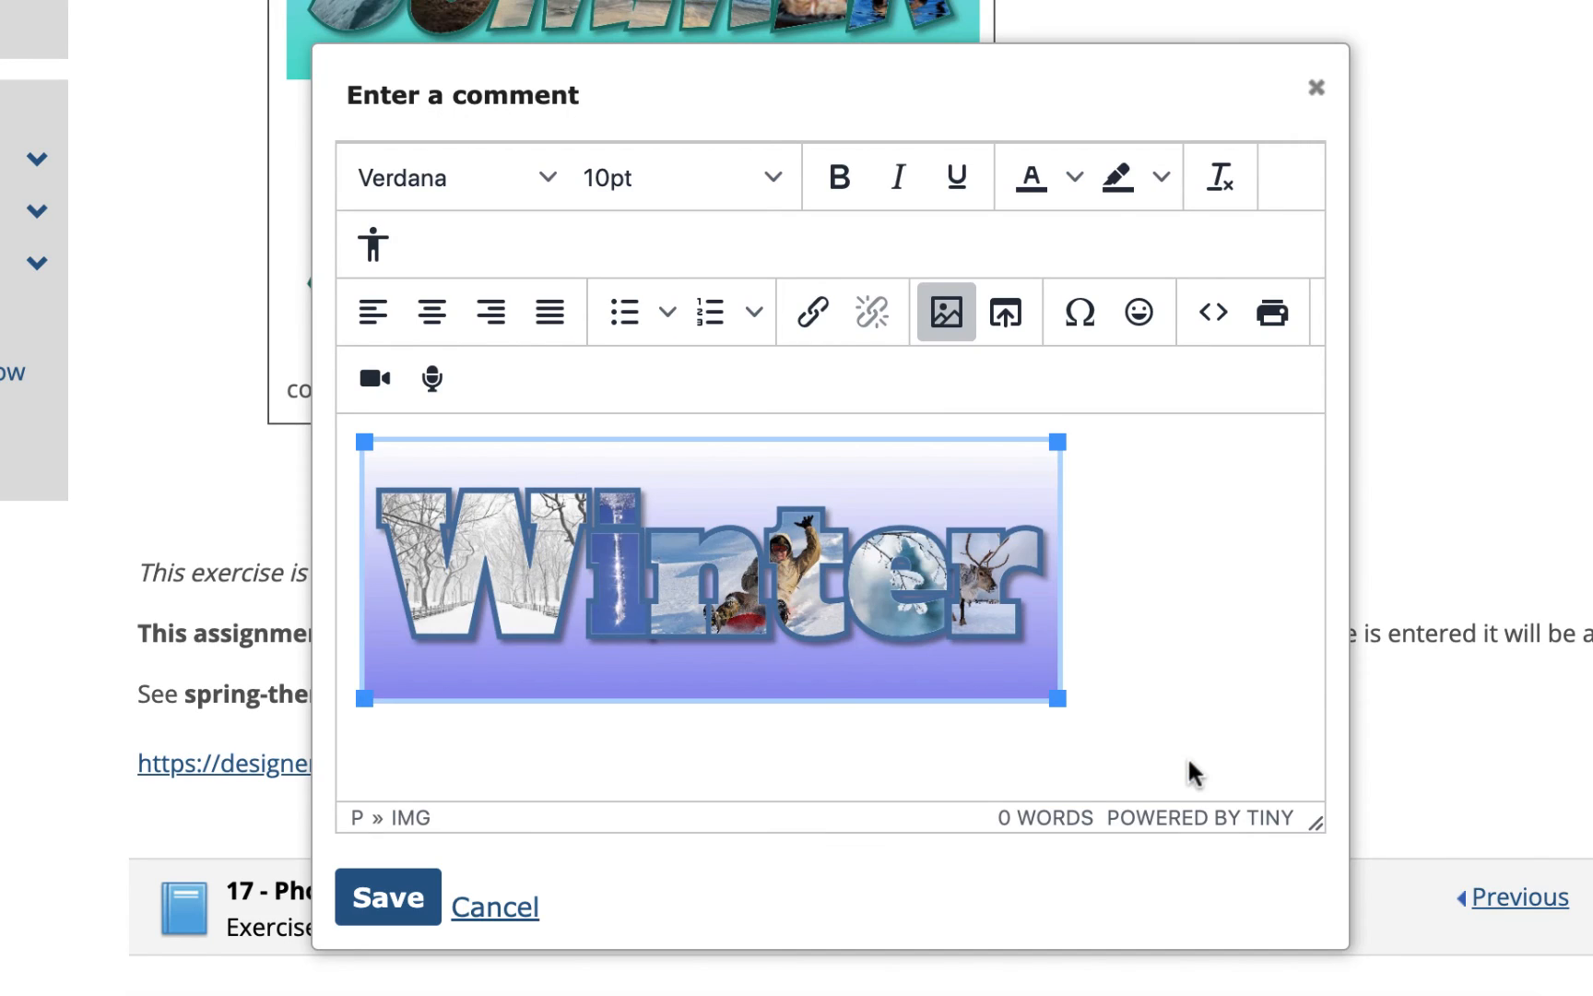
Step: Add a new line below the first image and upload winter.png from Downloads as the source of a second image
click(1163, 657)
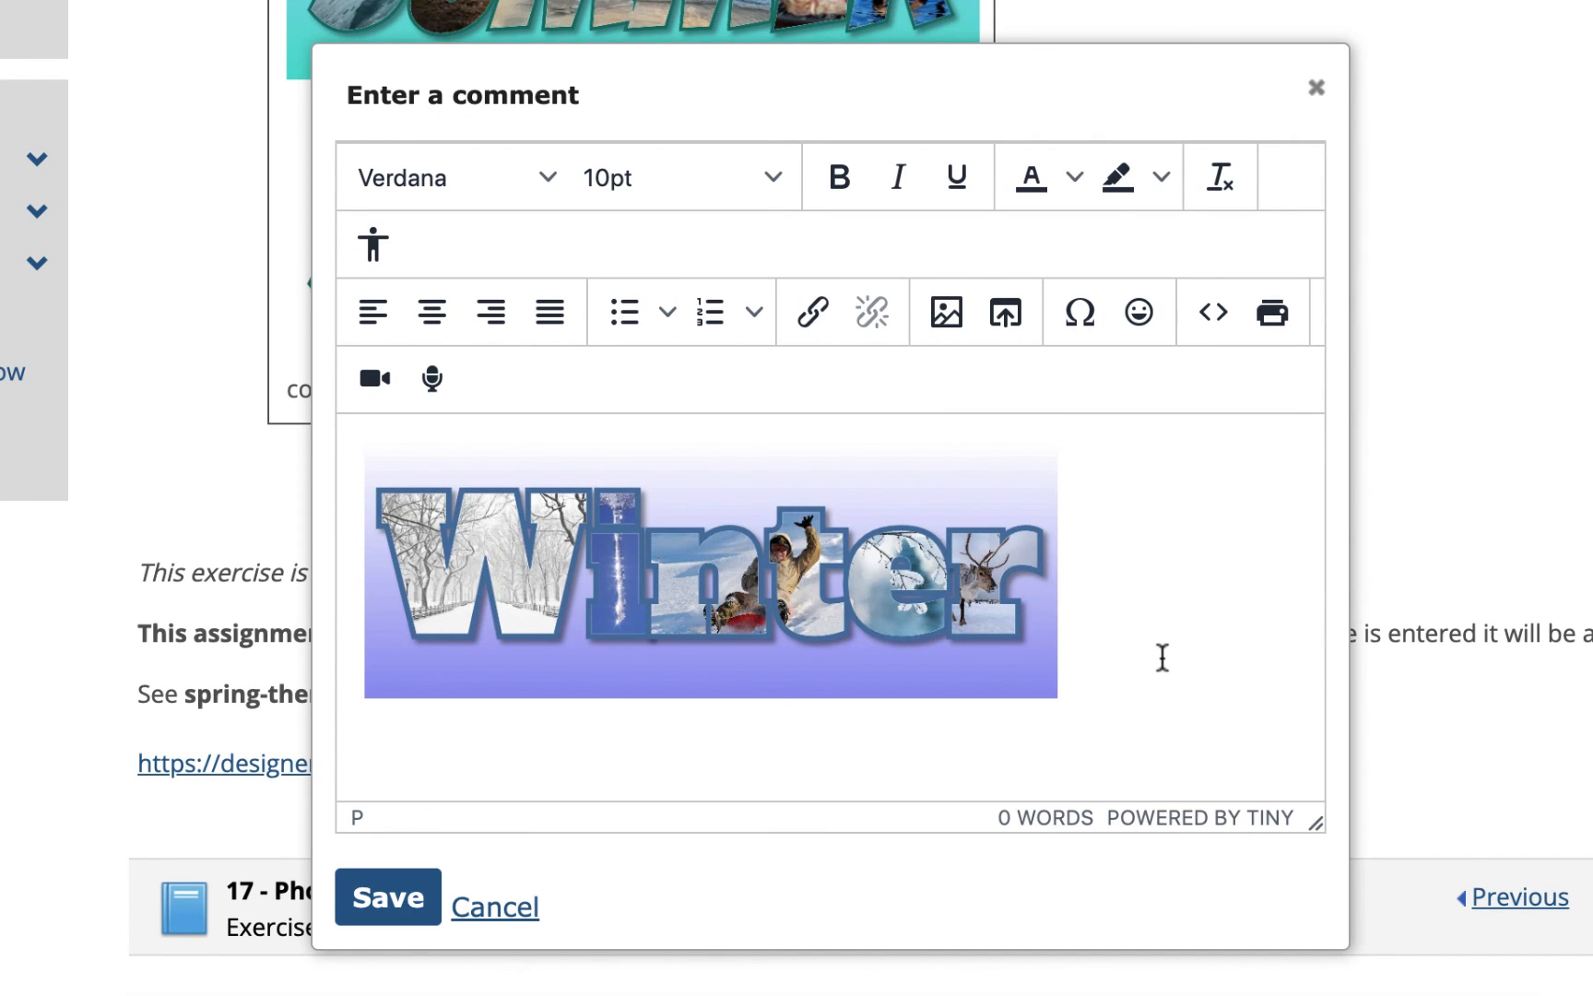
key(Return)
click(940, 296)
click(1189, 346)
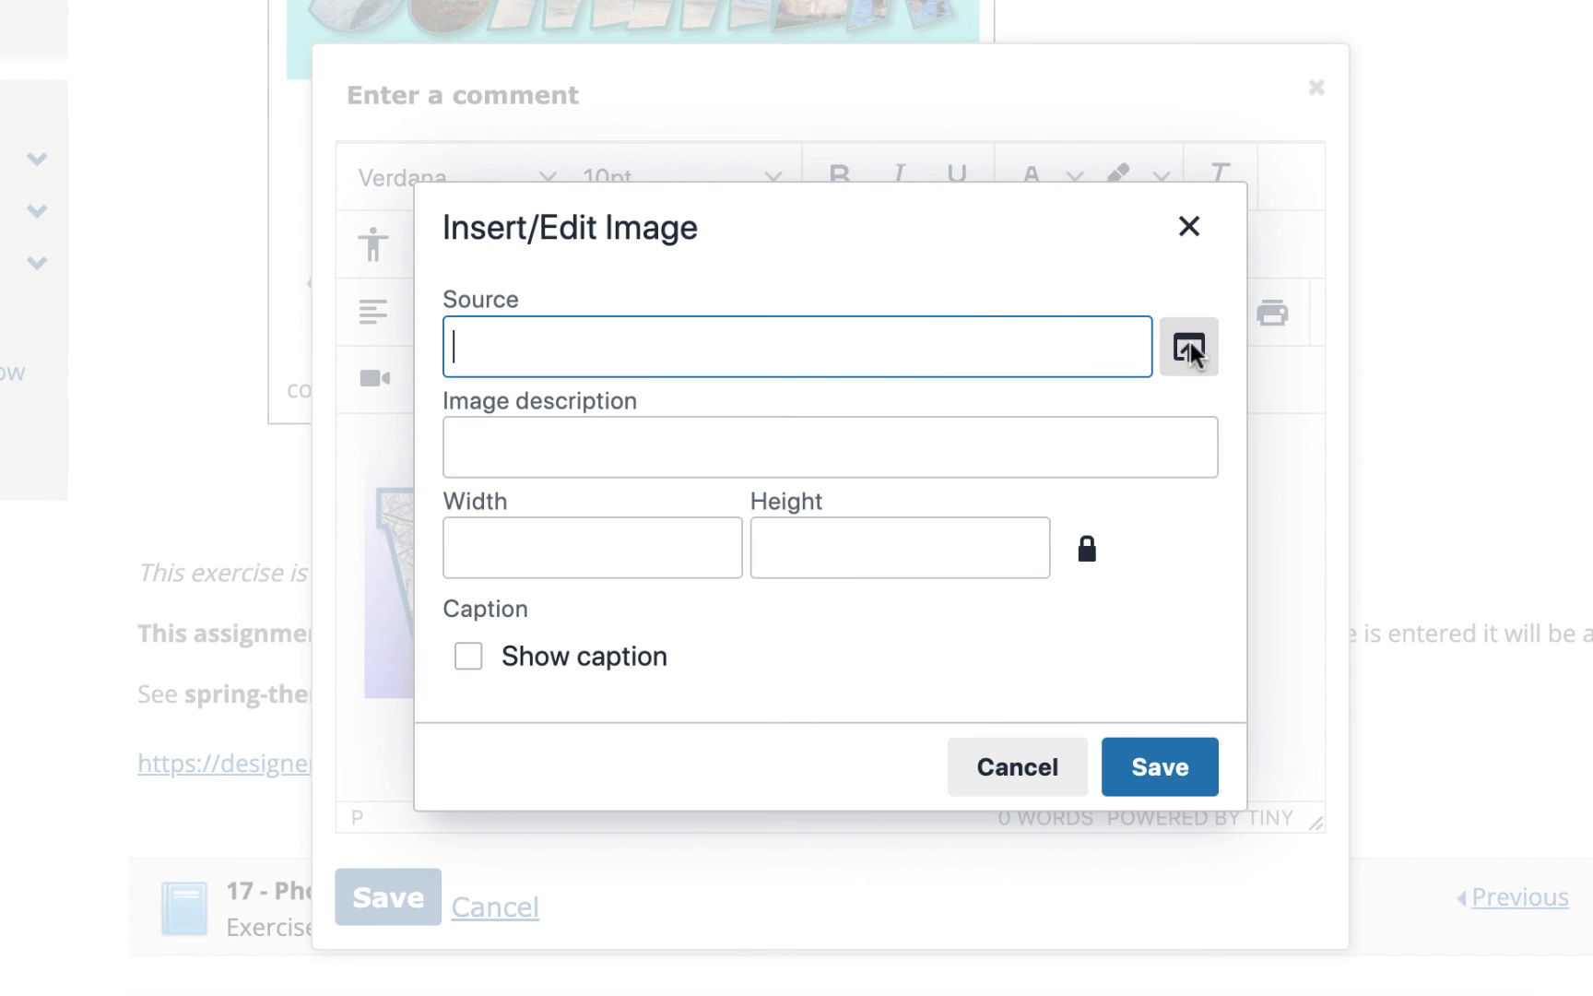
click(420, 86)
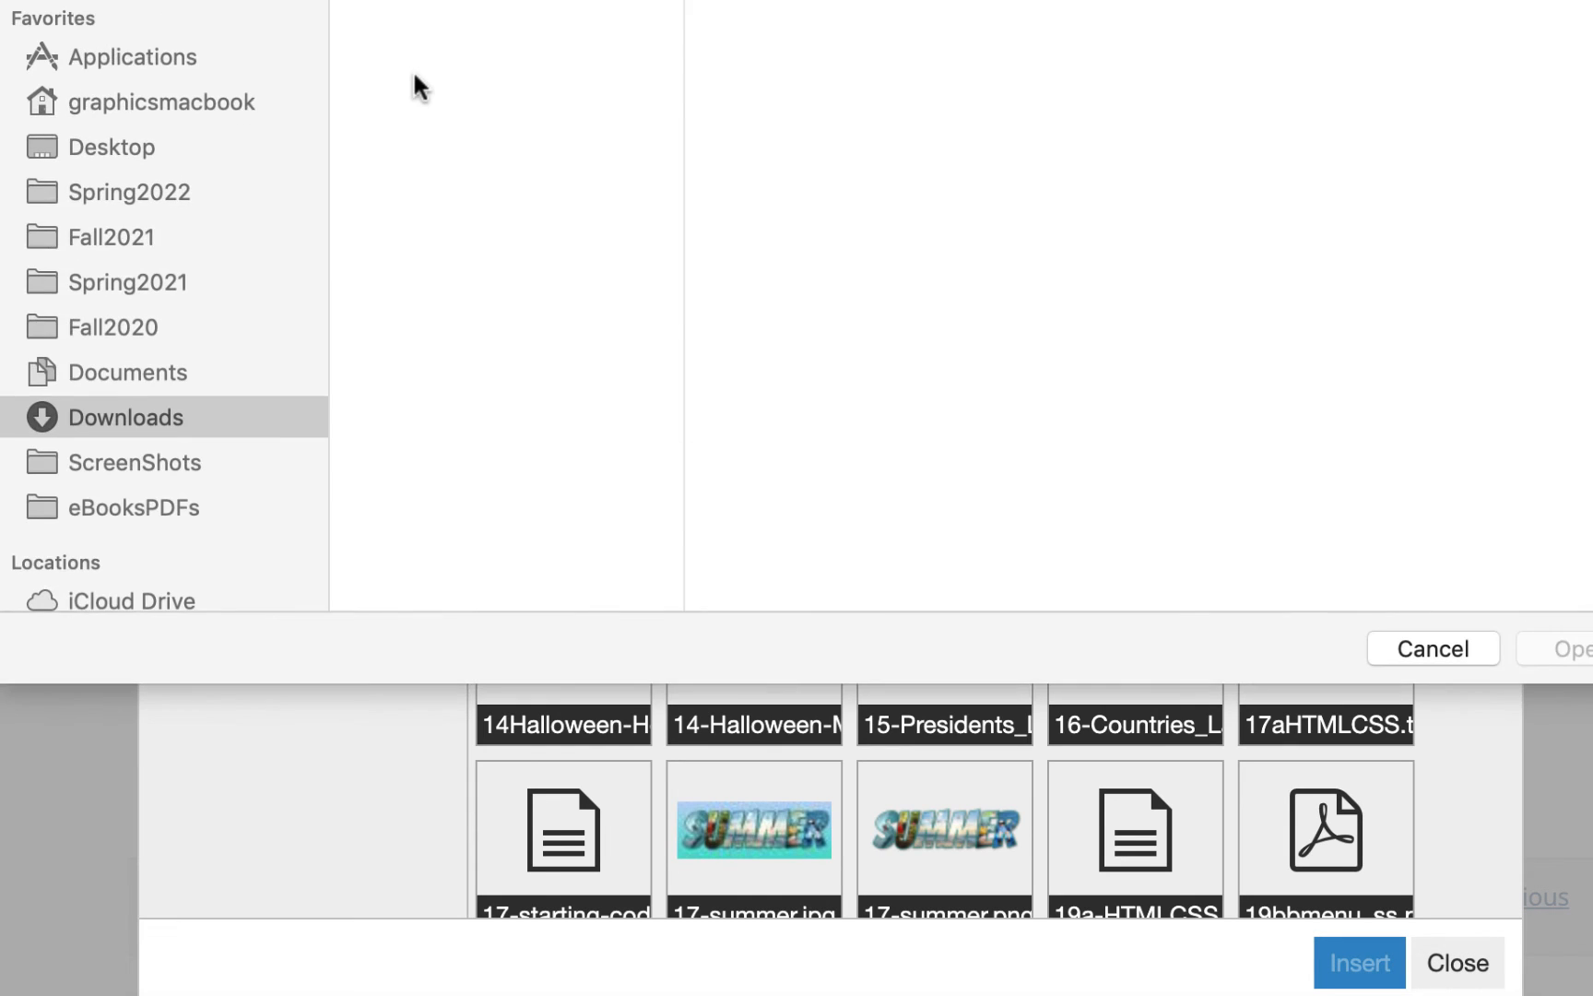
click(446, 85)
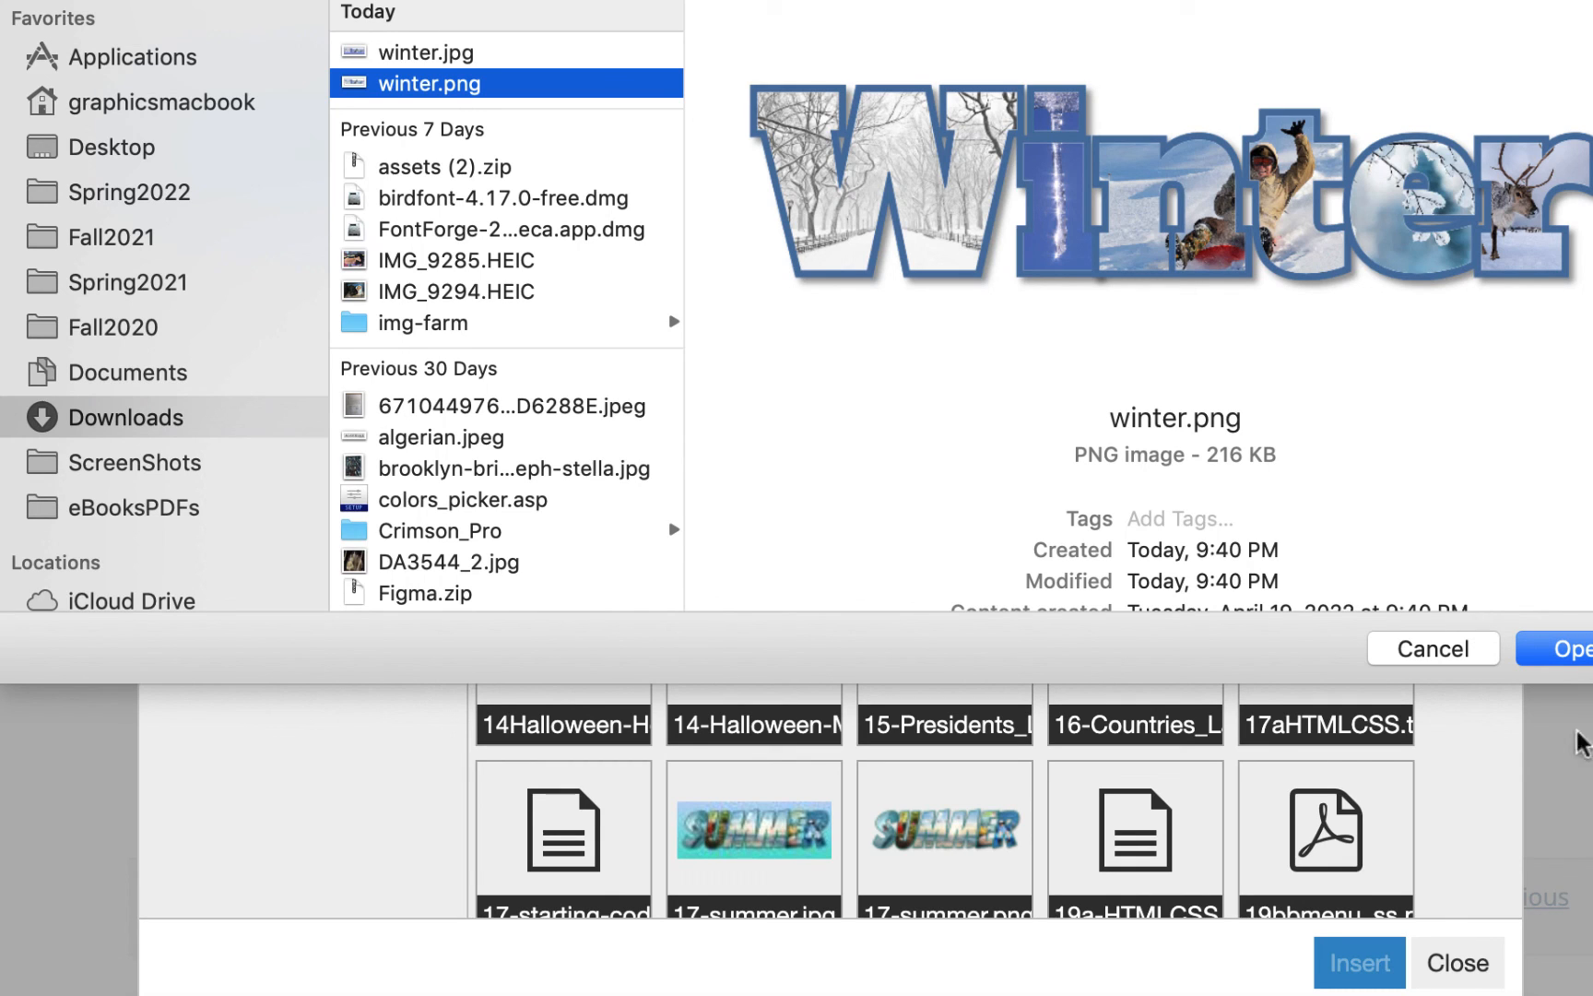
click(1575, 651)
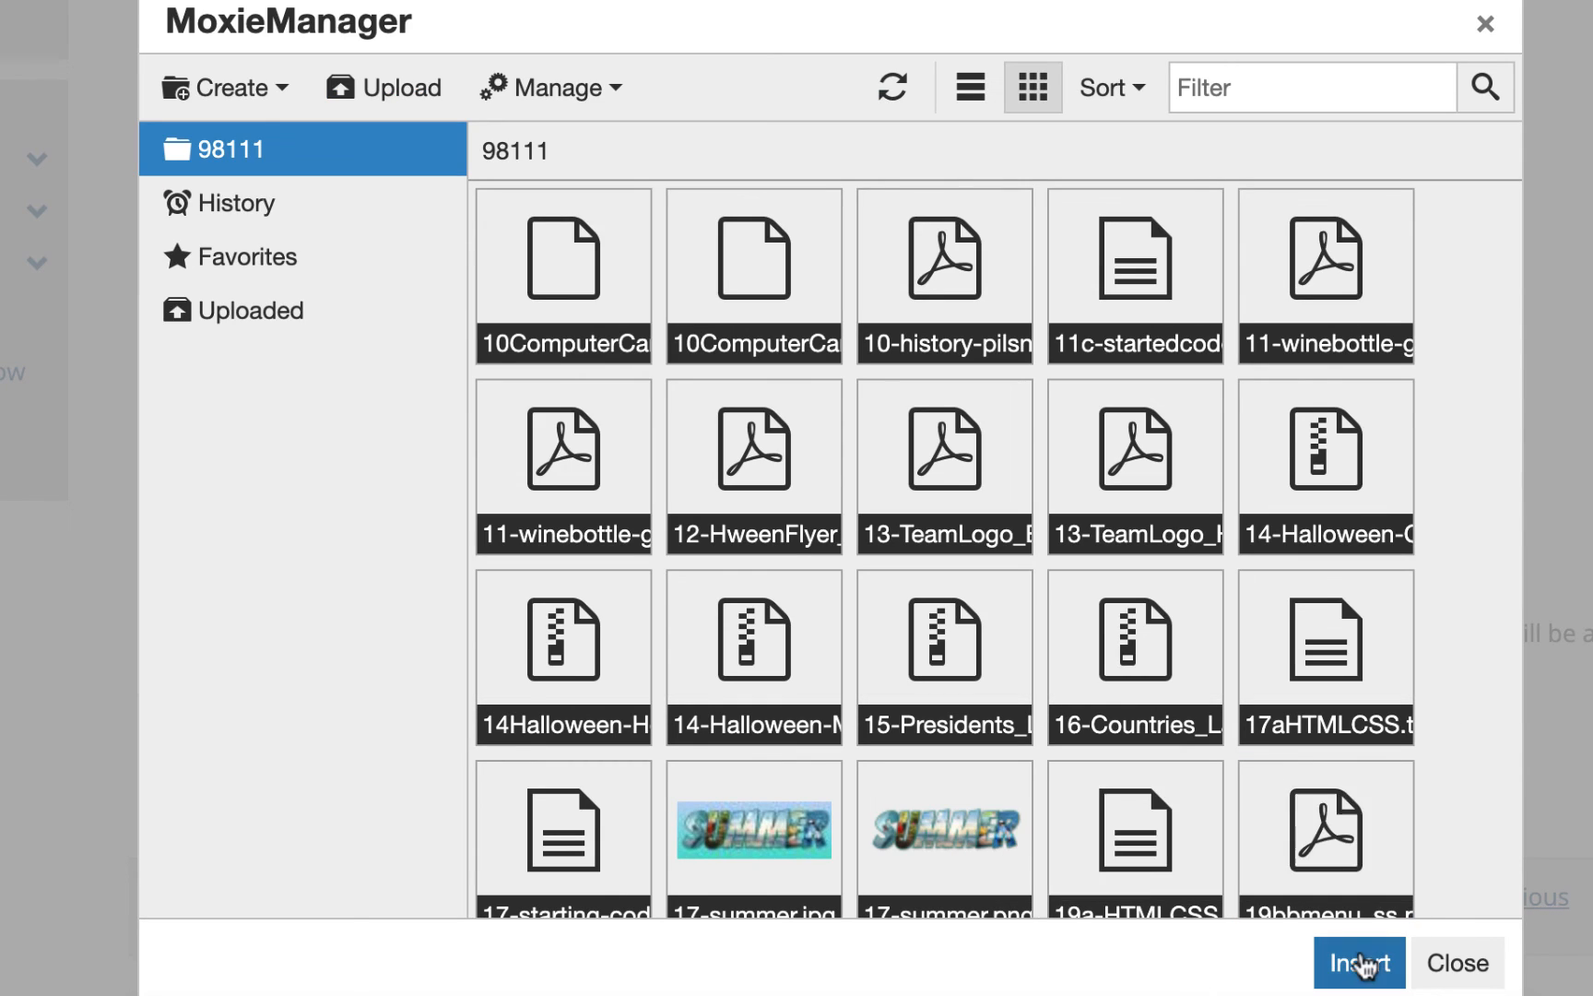
click(1361, 962)
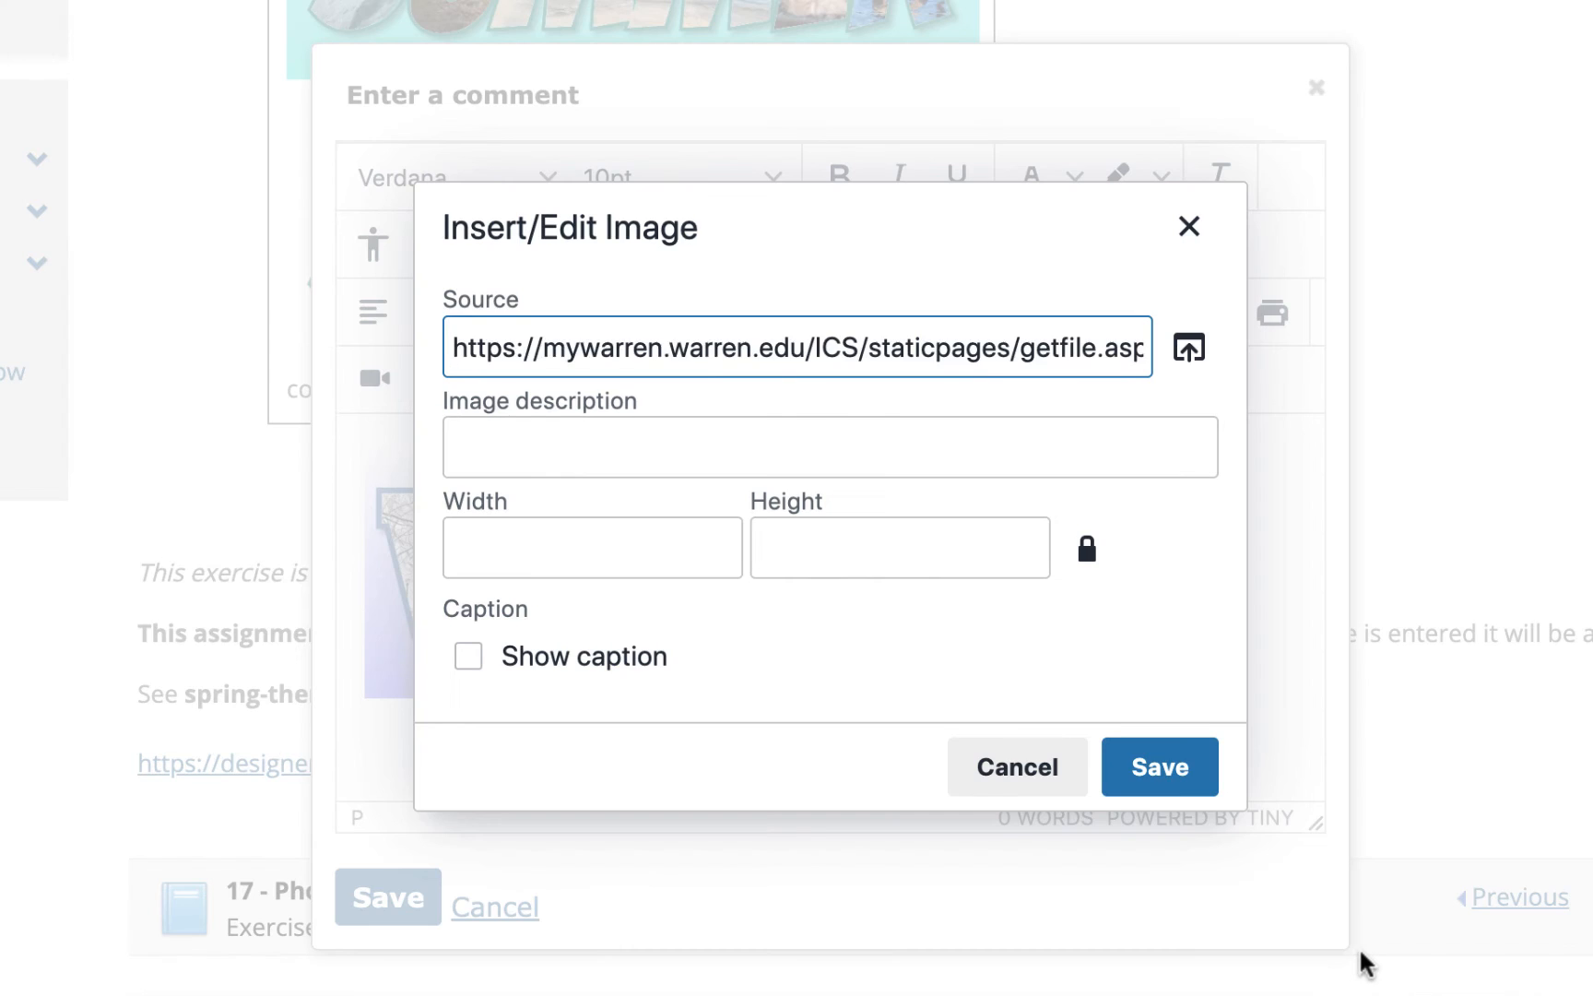
Step: Set the winter.png image's width to 400, insert it below the first image, and save the comment
double_click(540, 552)
text(400)
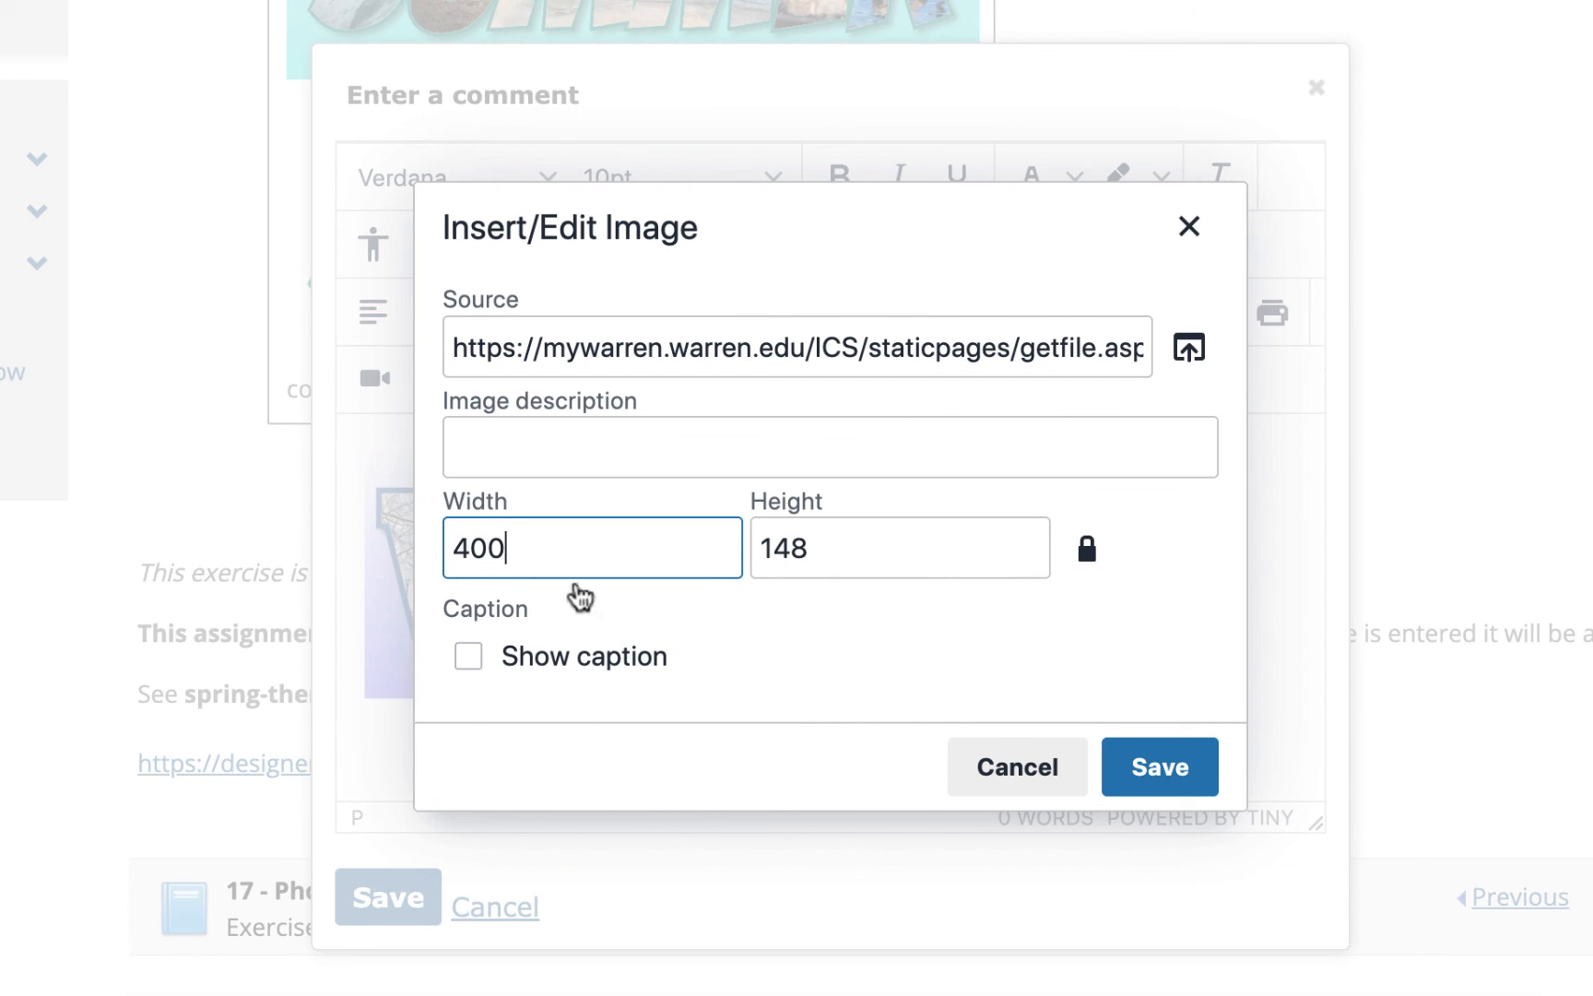
click(1200, 763)
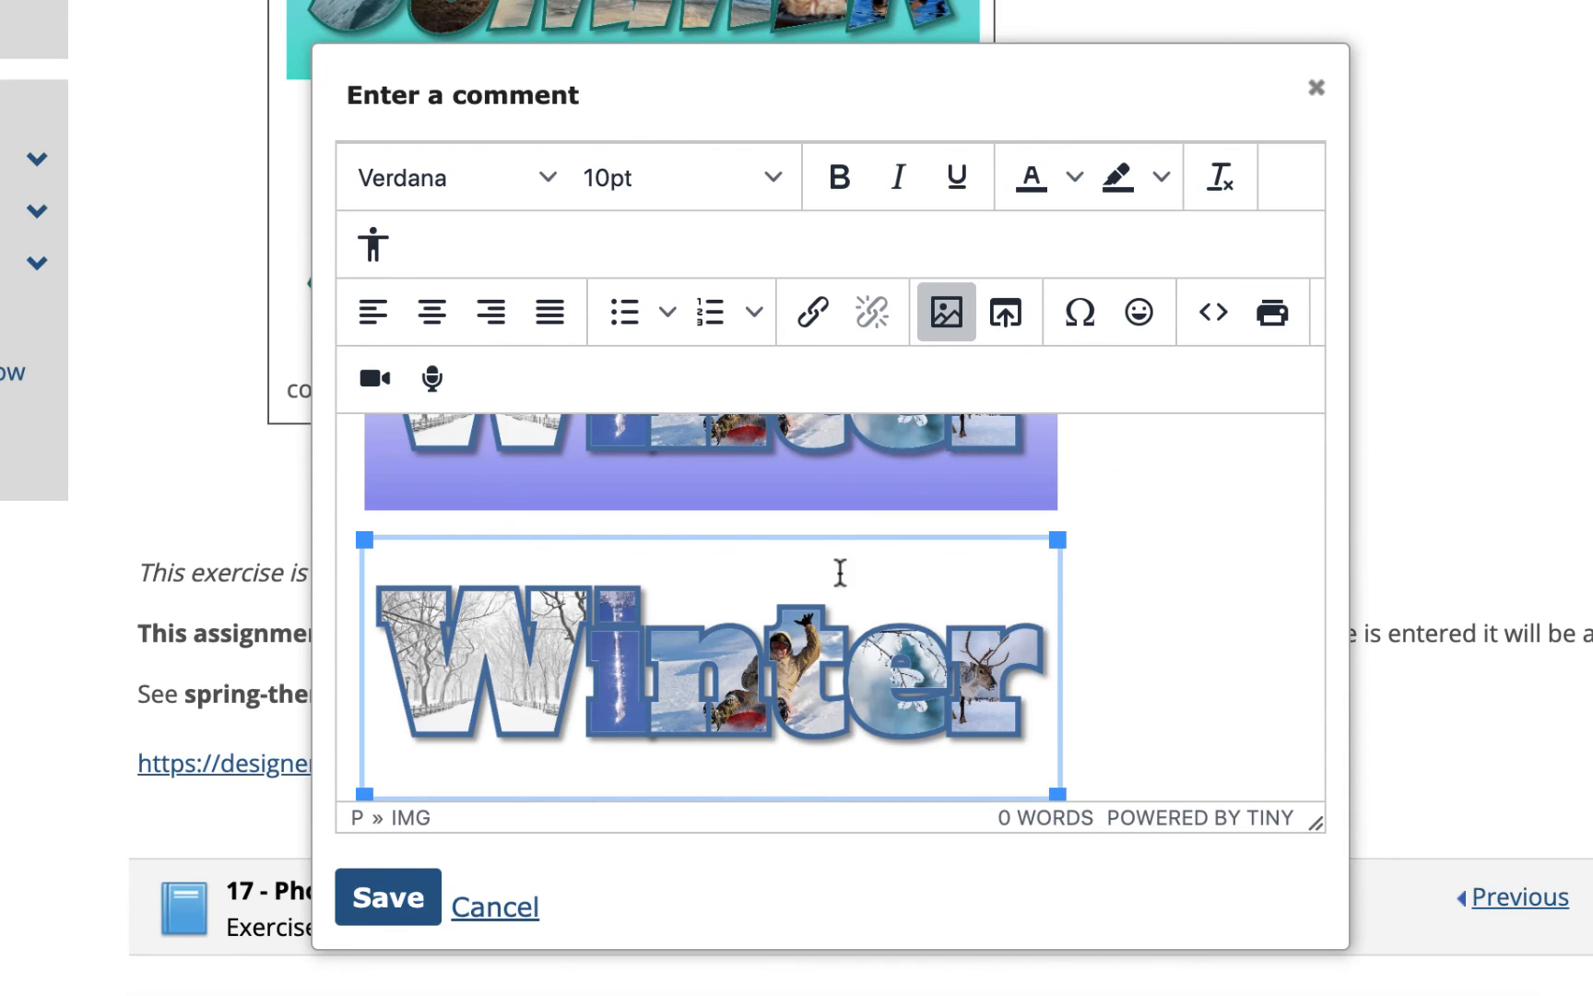
click(380, 900)
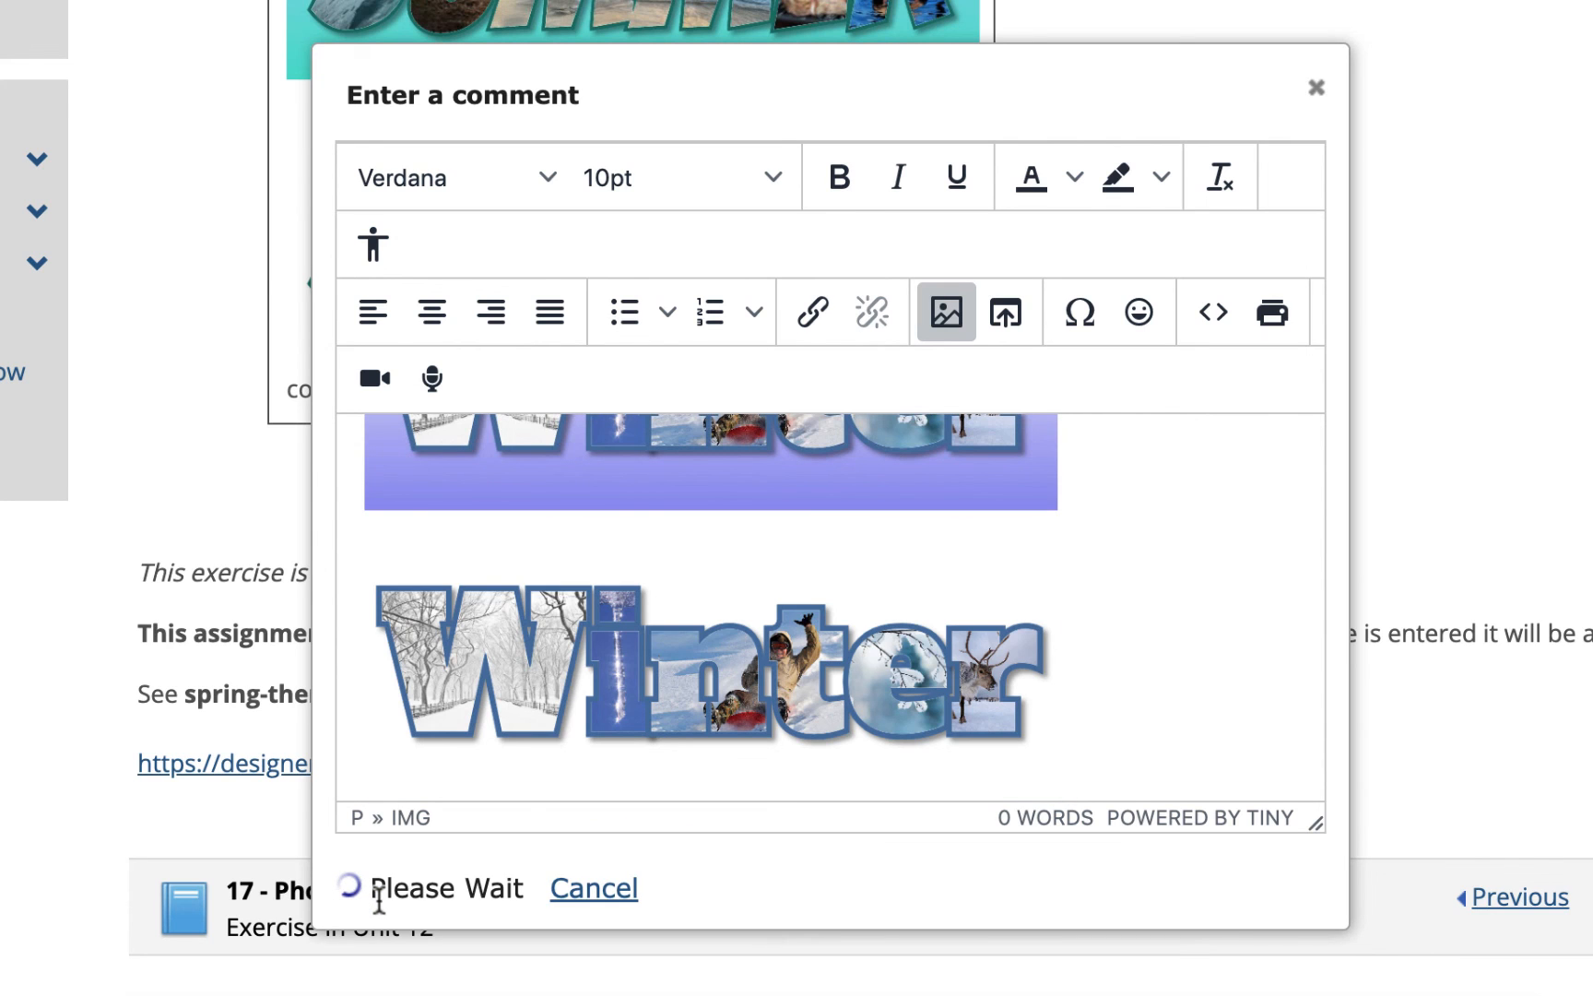
Step: Review the two Winter images in the posted comment and the Unit 12 assignment instructions, and return to the Gravit Designer document
scroll(686, 913, down, 10)
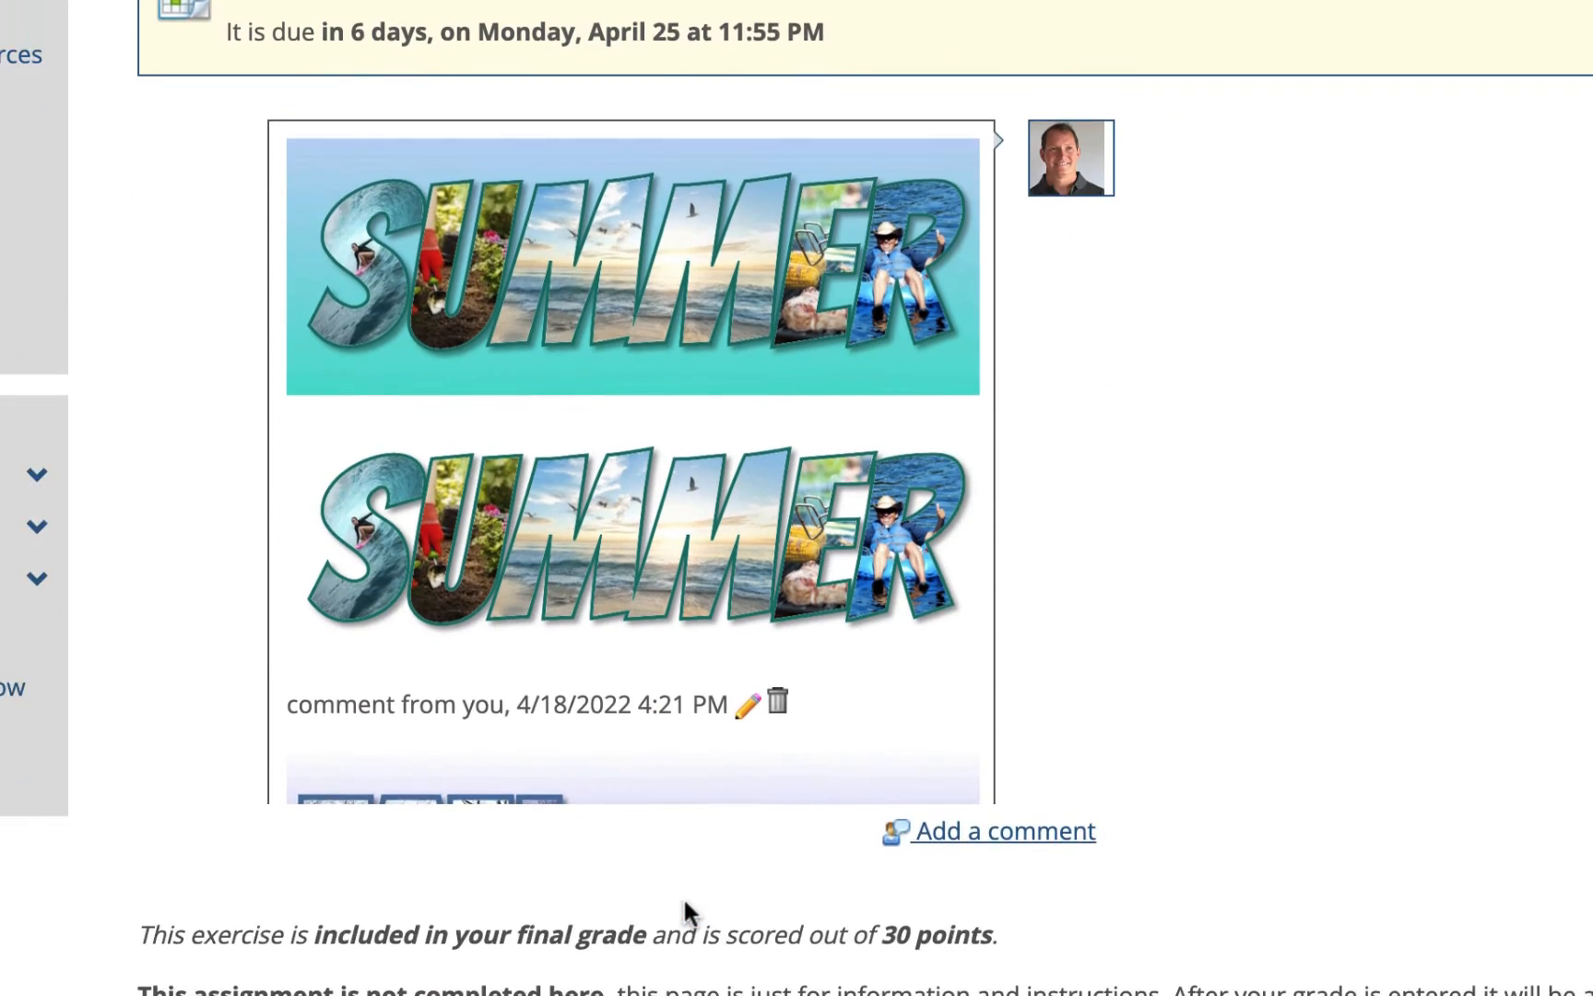
scroll(748, 281, down, 6)
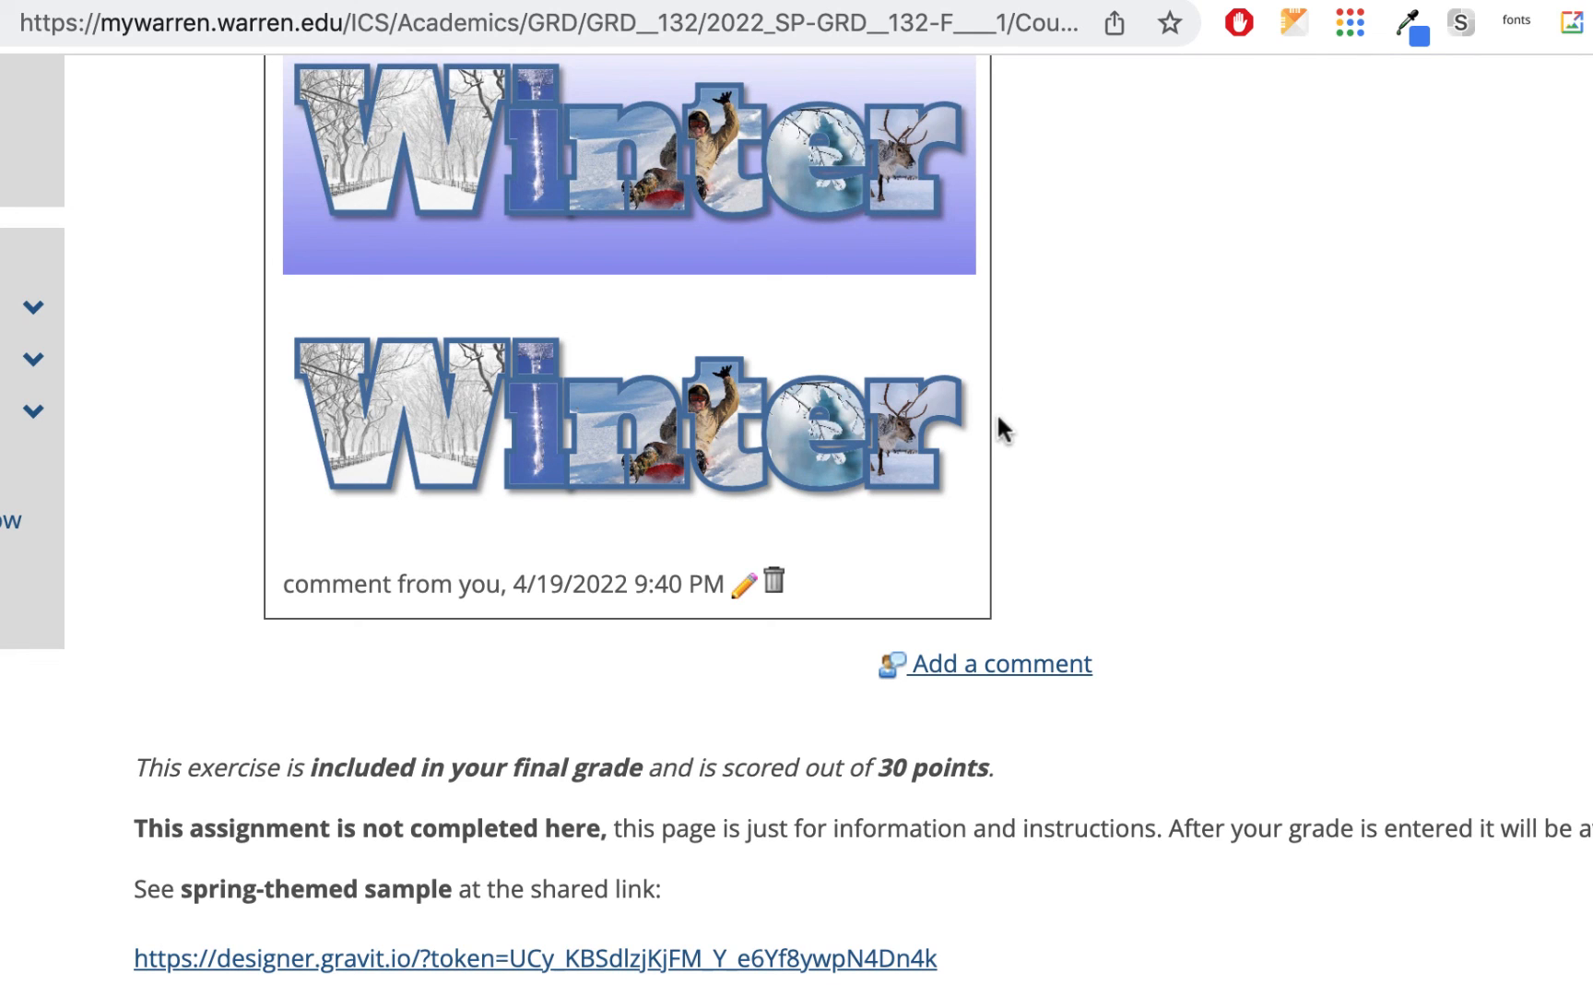
scroll(883, 394, up, 5)
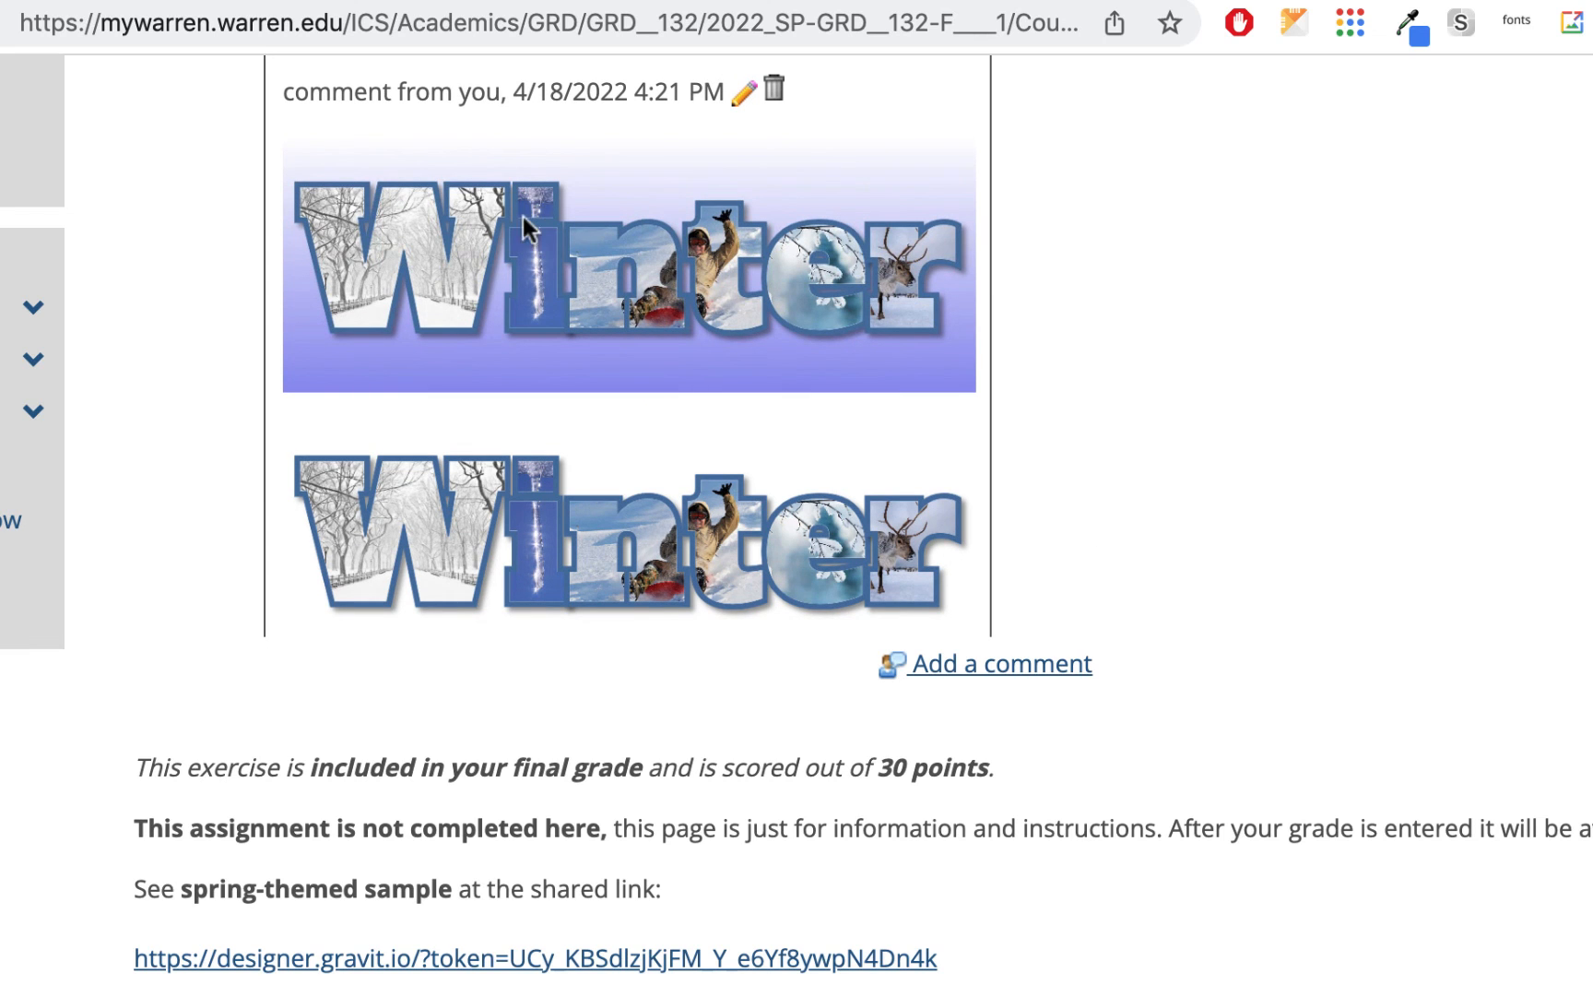
scroll(600, 293, down, 3)
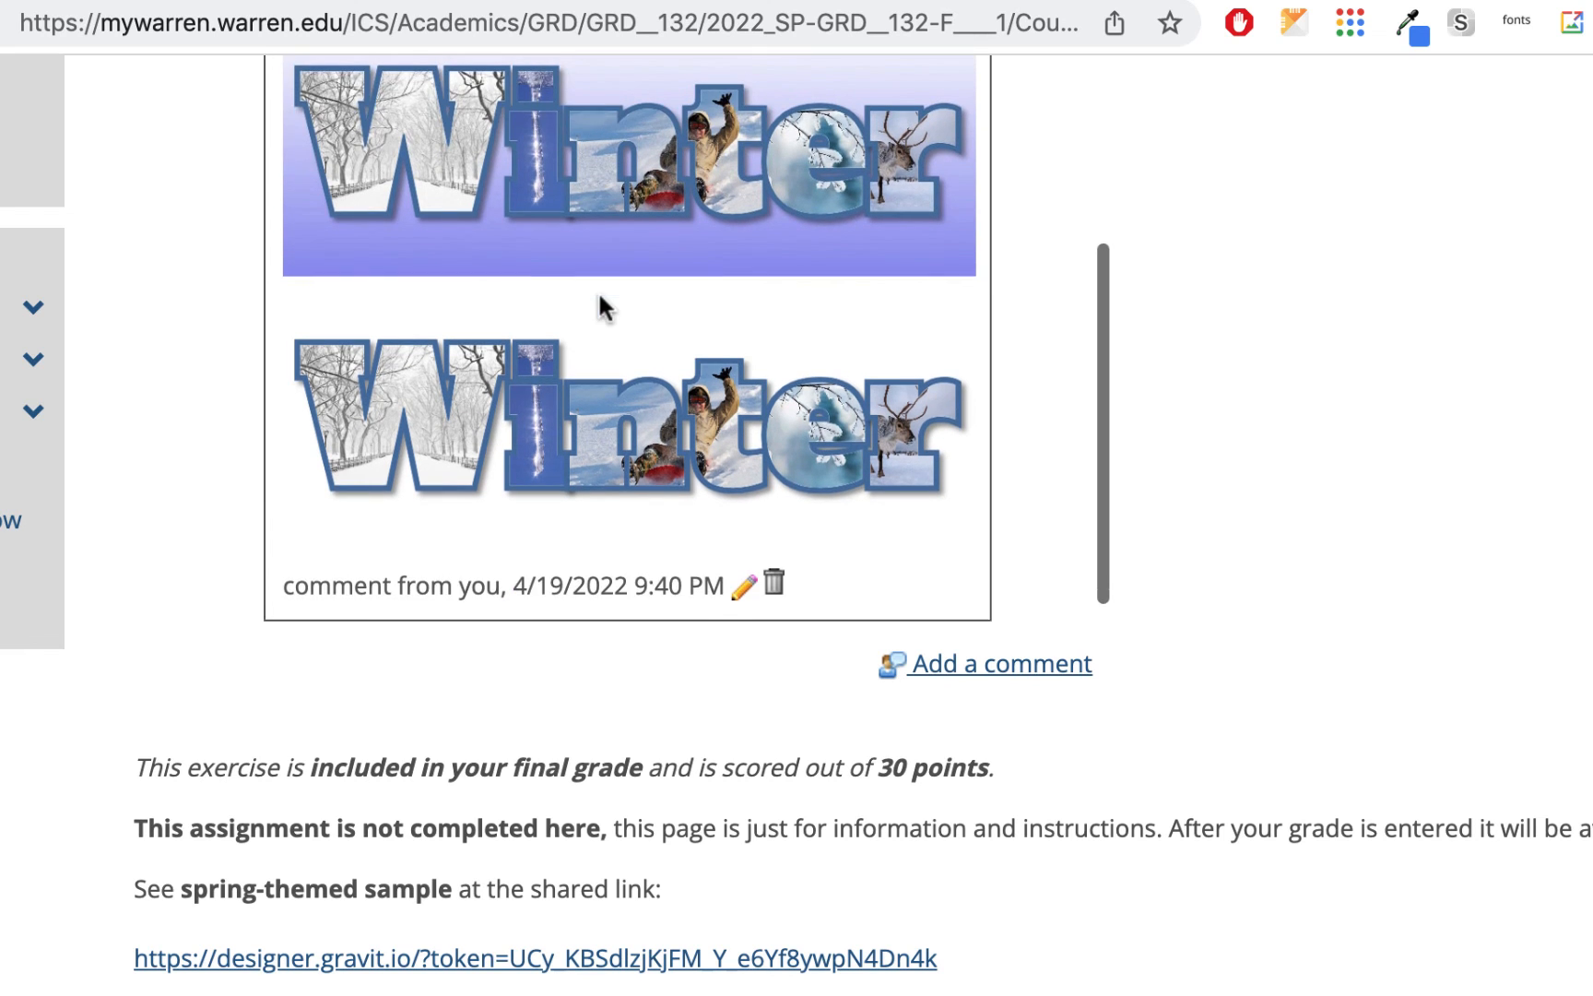
scroll(599, 293, up, 2)
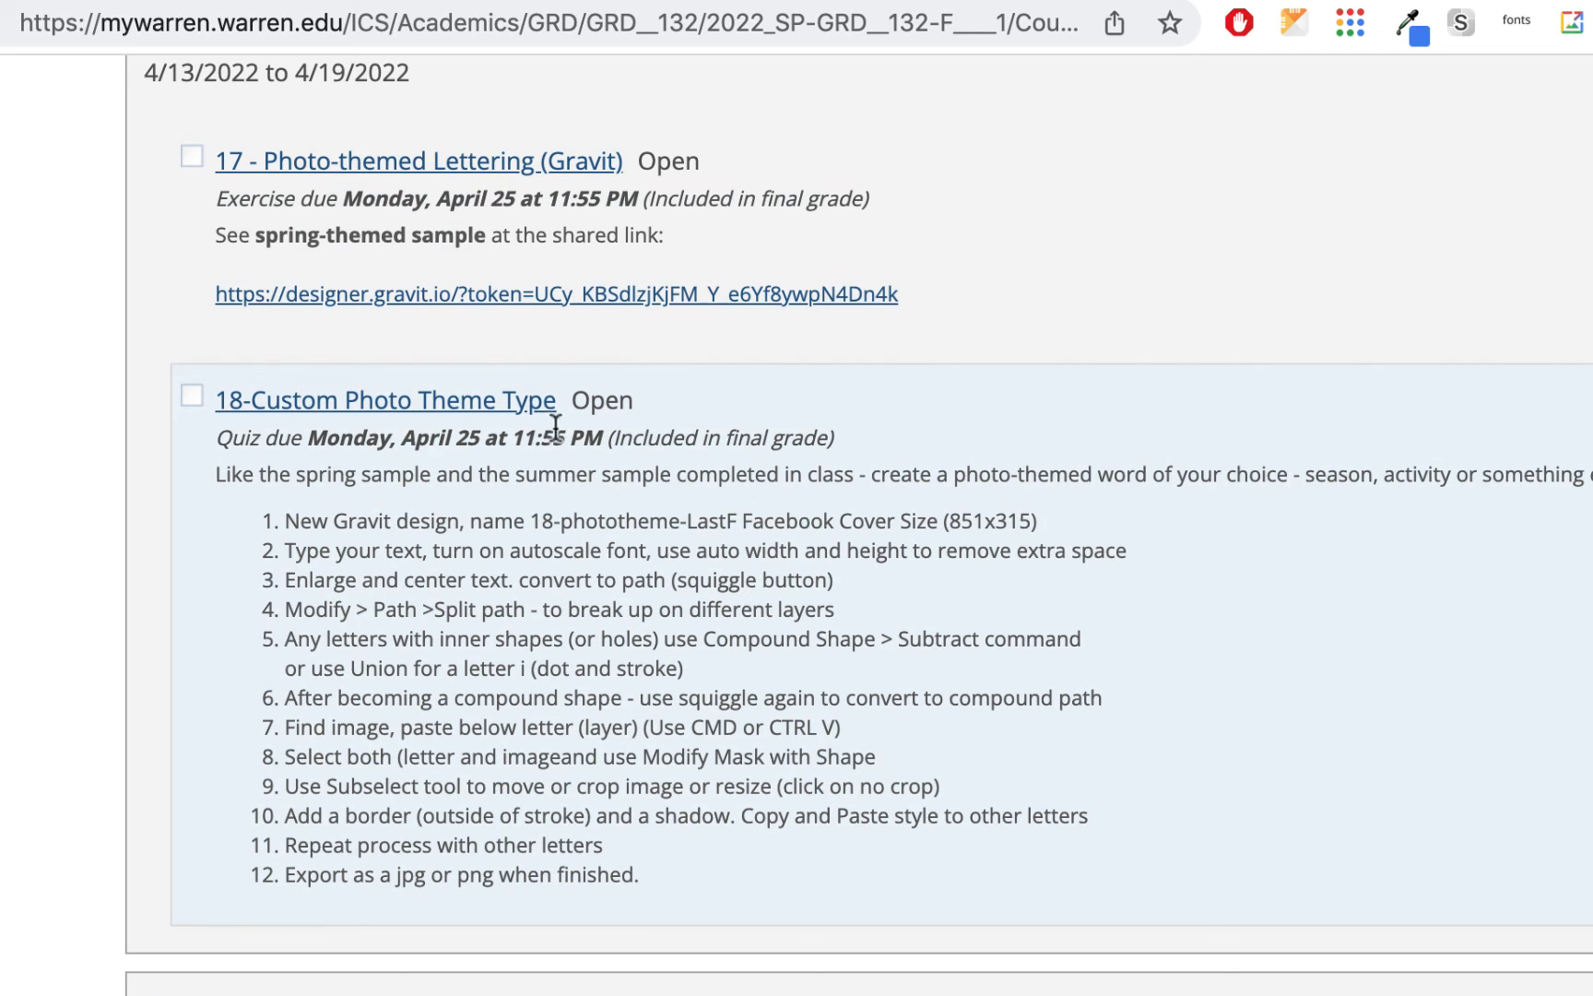
click(481, 2)
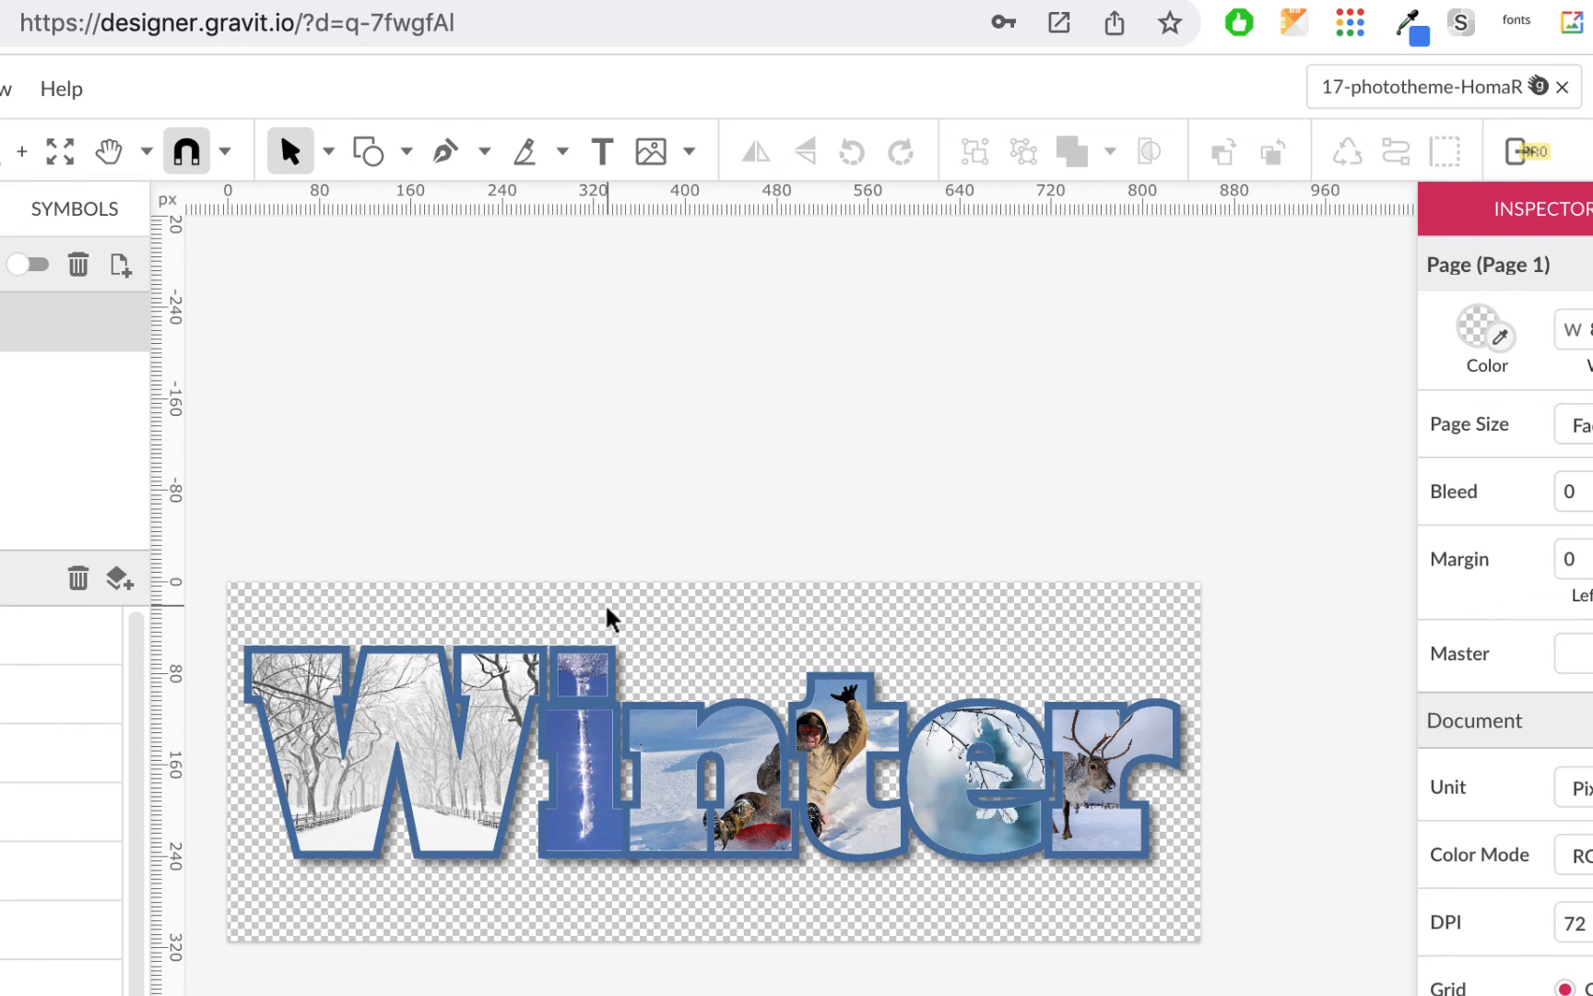